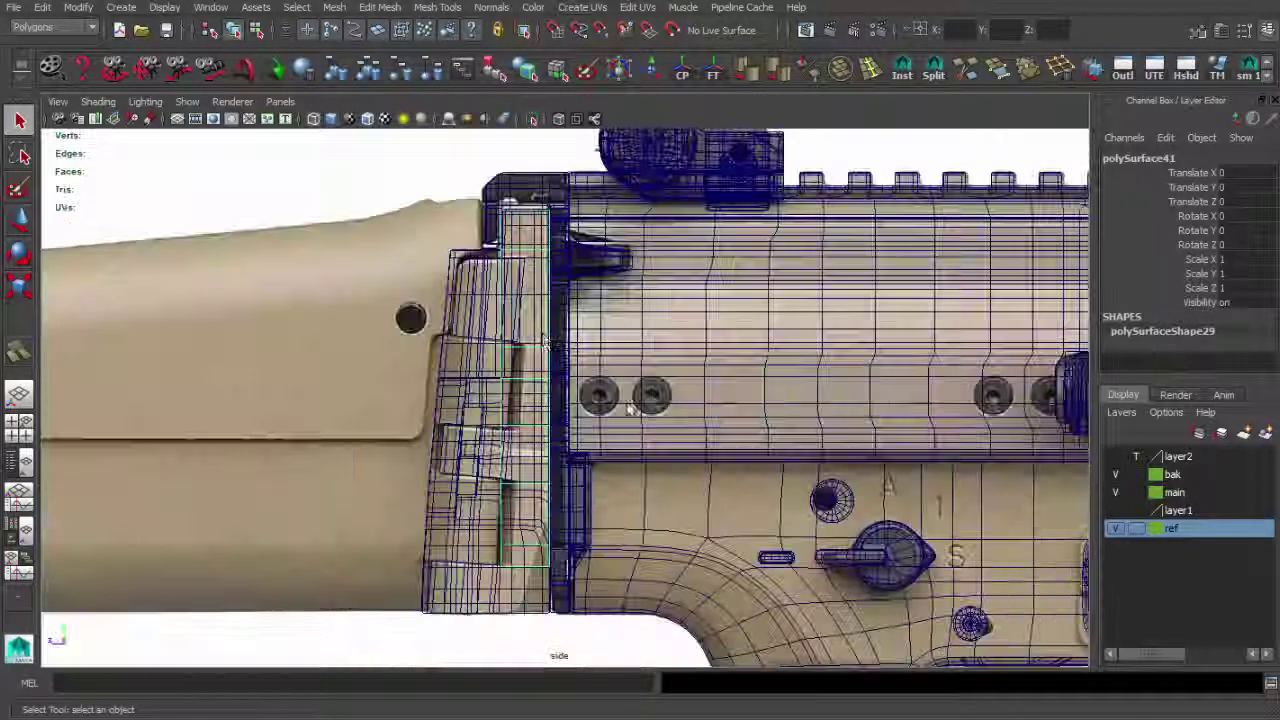
Select polySurface41's vertices along the mount edge and move them onto the side reference outline.
{"action": "scroll", "coordinate": [630, 408], "scroll_direction": "up", "scroll_amount": 3}
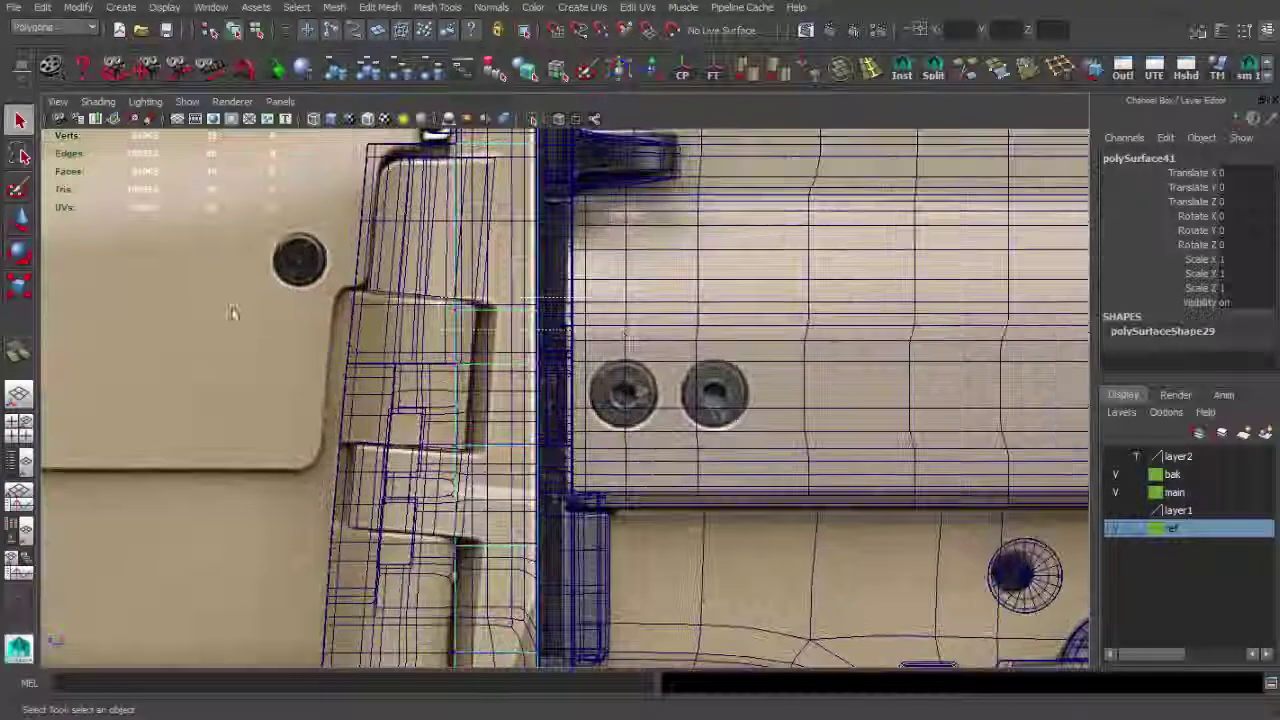
{"action": "left_click", "coordinate": [465, 312]}
{"action": "key", "text": "w"}
{"action": "scroll", "coordinate": [466, 346], "scroll_direction": "up", "scroll_amount": 2}
{"action": "left_click_drag", "start_coordinate": [480, 267], "coordinate": [551, 435]}
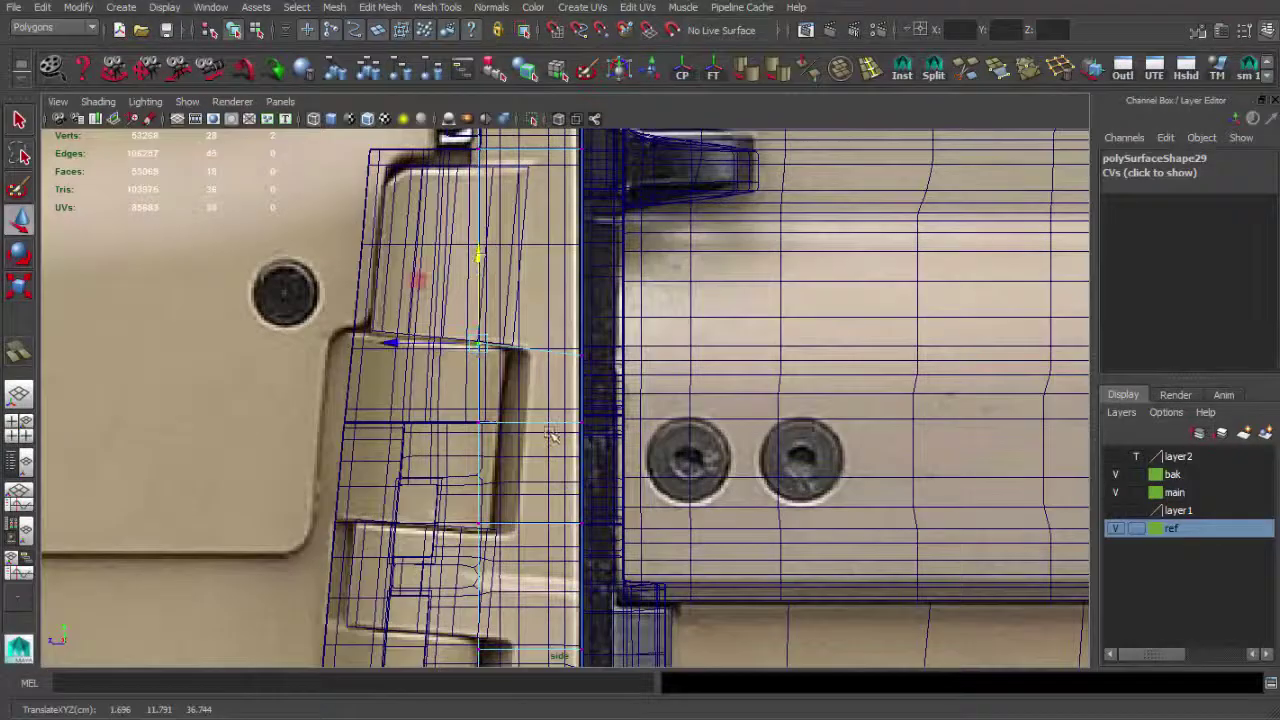
{"action": "scroll", "coordinate": [578, 523], "scroll_direction": "up", "scroll_amount": 1}
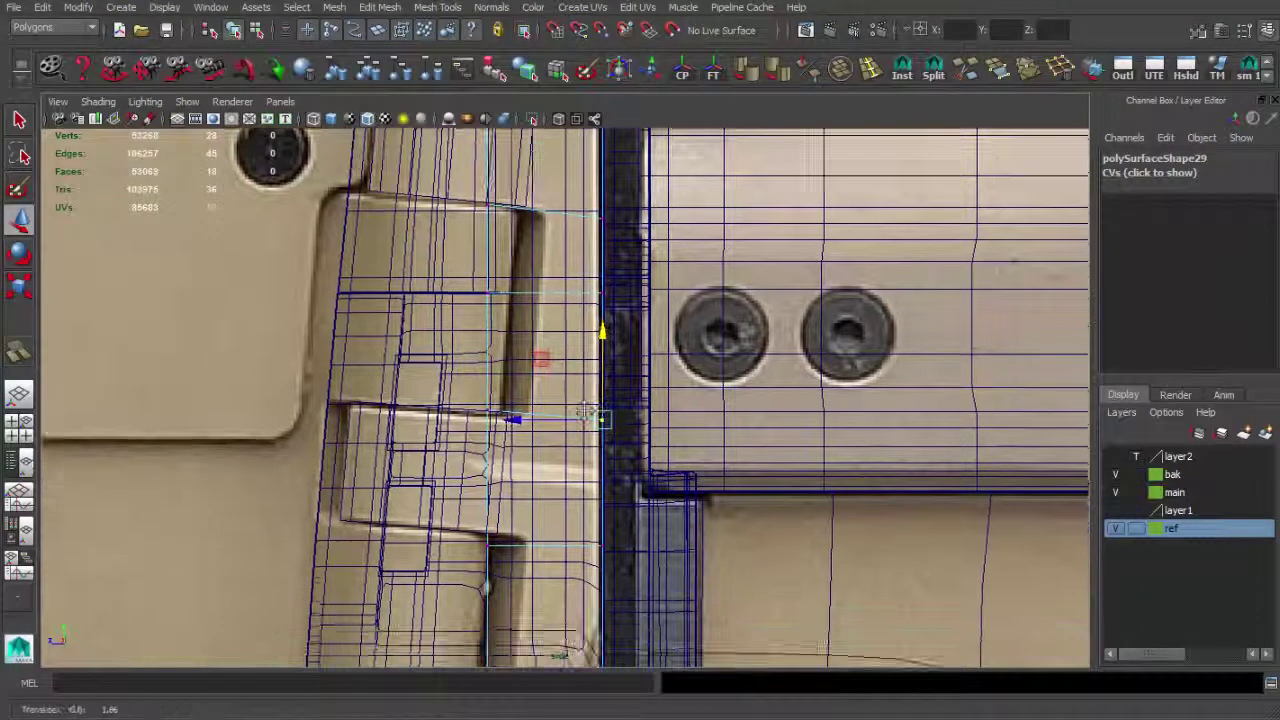
Pan down to the mount's lower cutout, fit it to the reference, and reselect the stock mount object.
{"action": "middle_click_drag", "start_coordinate": [601, 370], "coordinate": [507, 349], "text": "alt"}
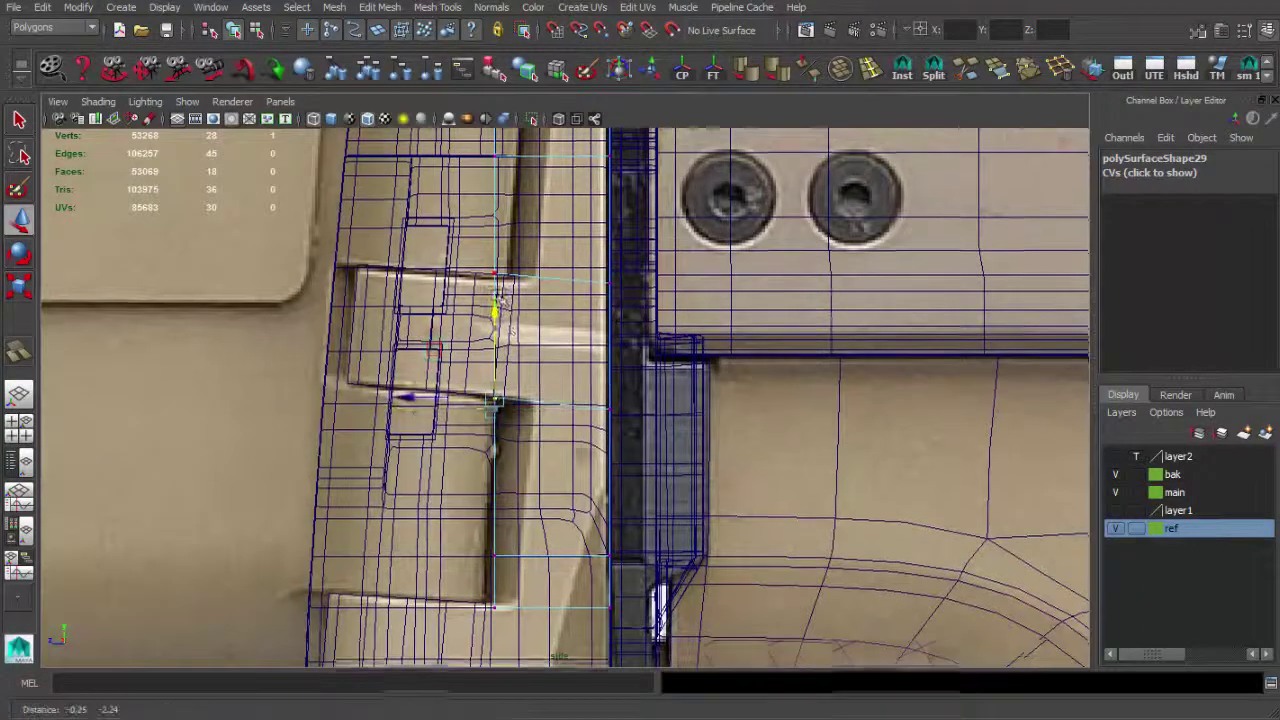
{"action": "middle_click_drag", "start_coordinate": [607, 522], "coordinate": [622, 402], "text": "alt"}
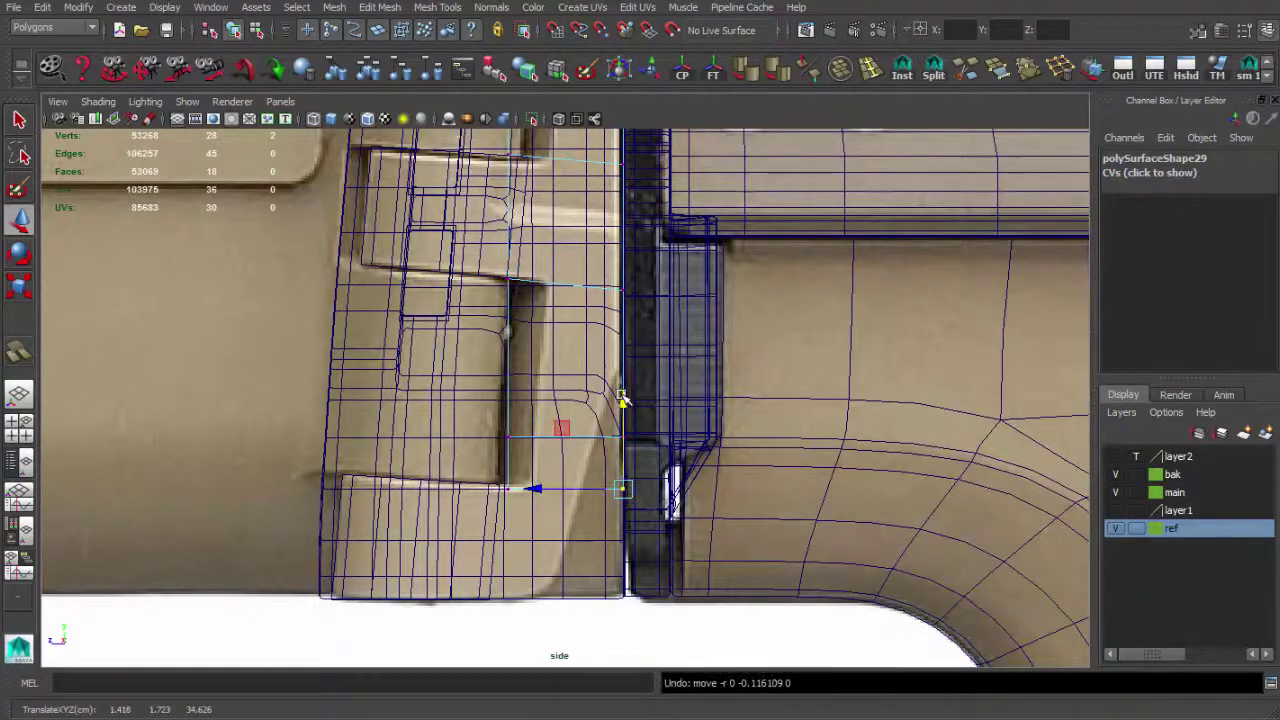
{"action": "middle_click_drag", "start_coordinate": [538, 362], "coordinate": [530, 427], "text": "alt"}
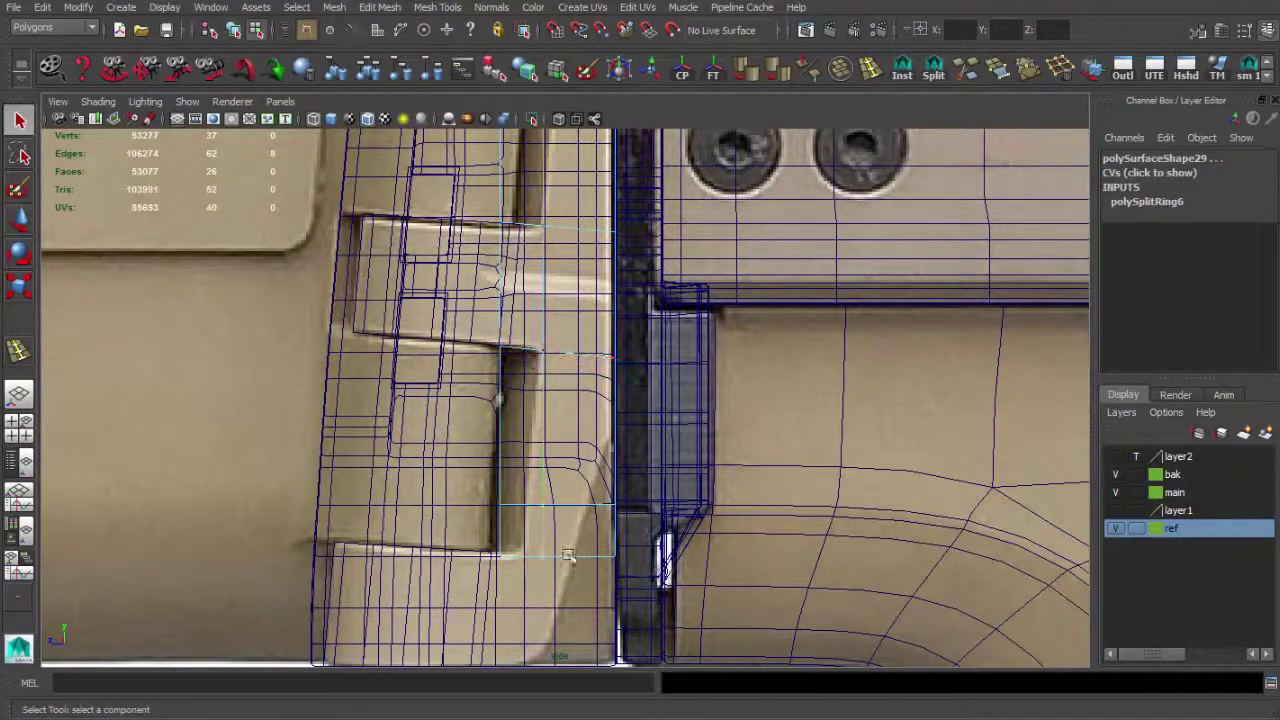
{"action": "key", "text": "w"}
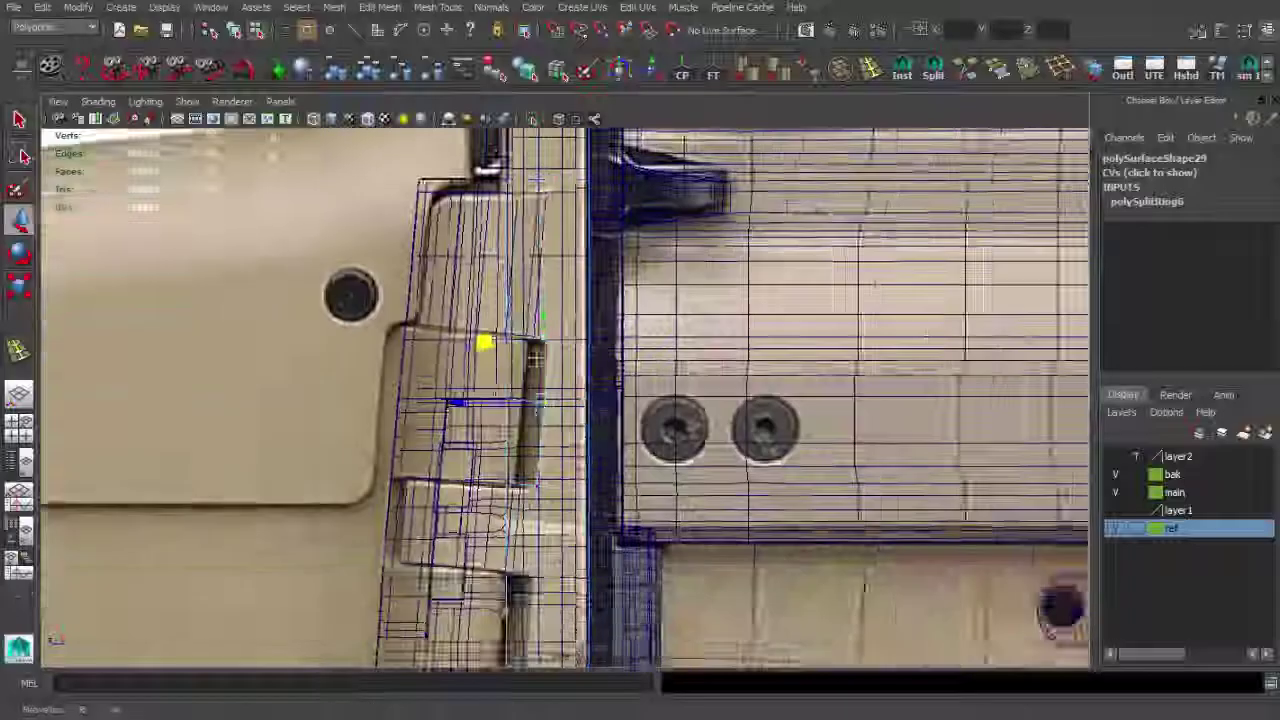
{"action": "key", "text": "q"}
{"action": "middle_click_drag", "start_coordinate": [530, 570], "coordinate": [510, 503], "text": "alt"}
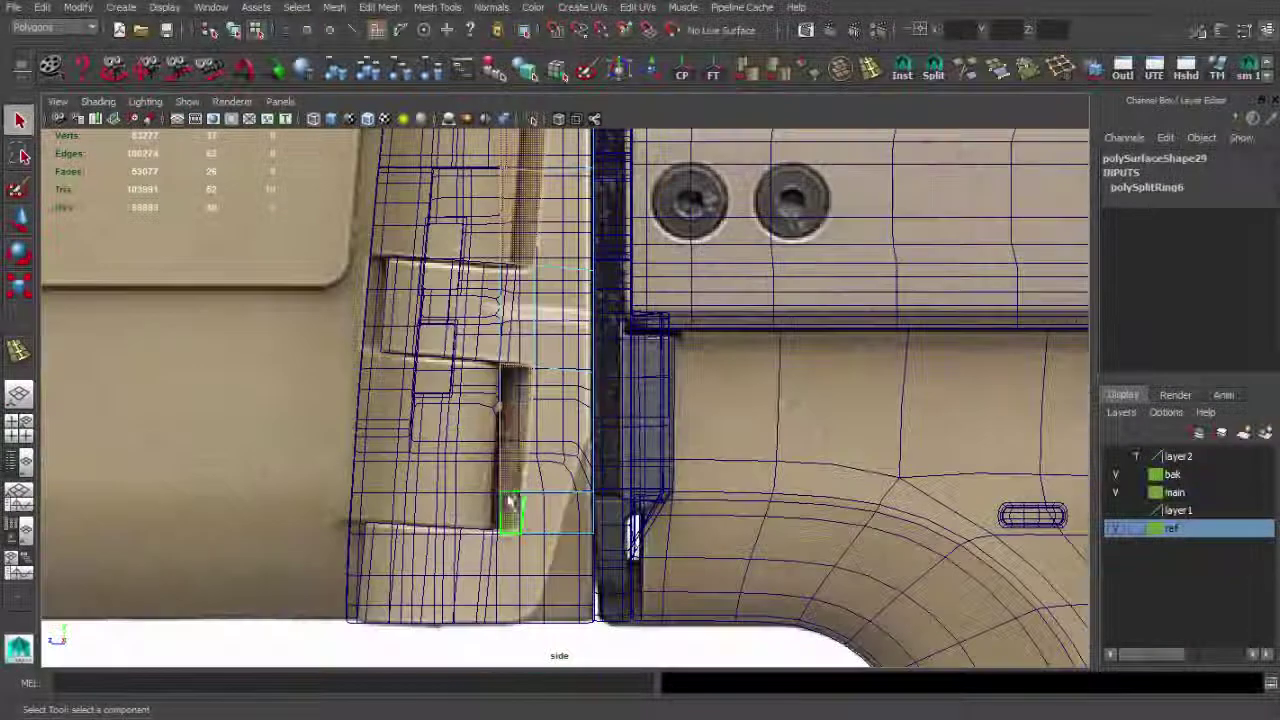
{"action": "left_click", "coordinate": [555, 370]}
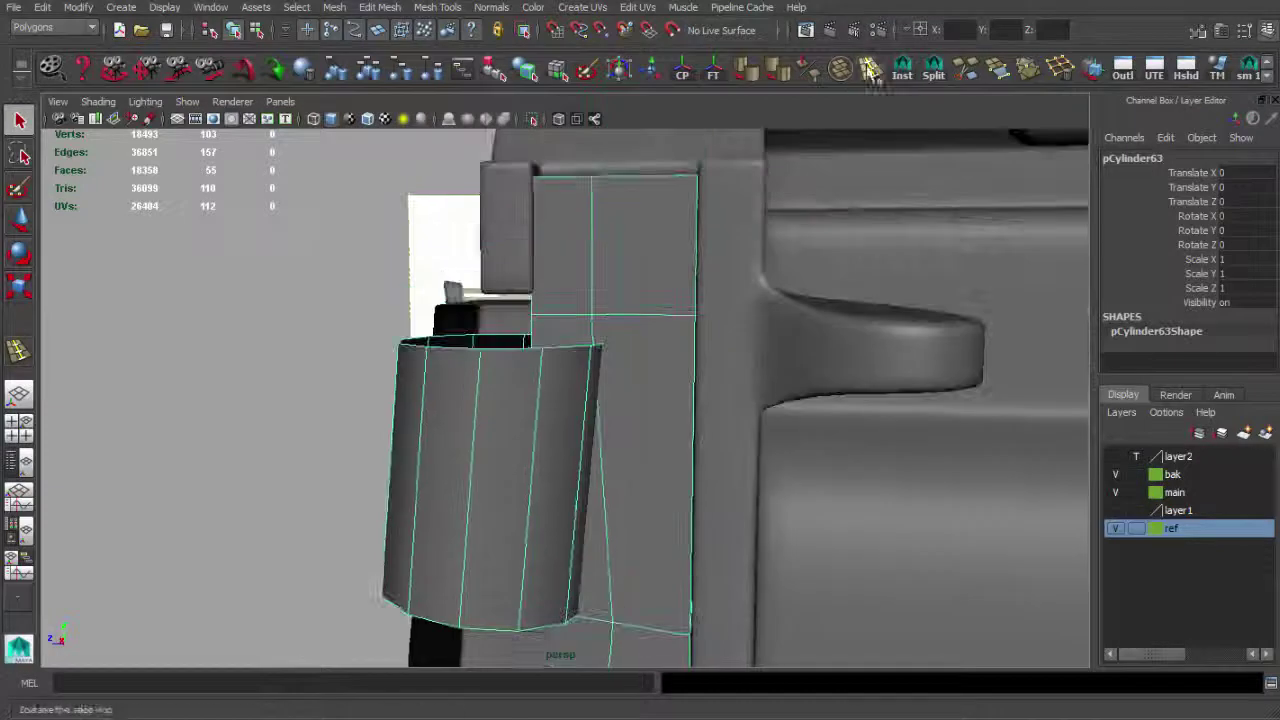
{"action": "left_click", "coordinate": [870, 68]}
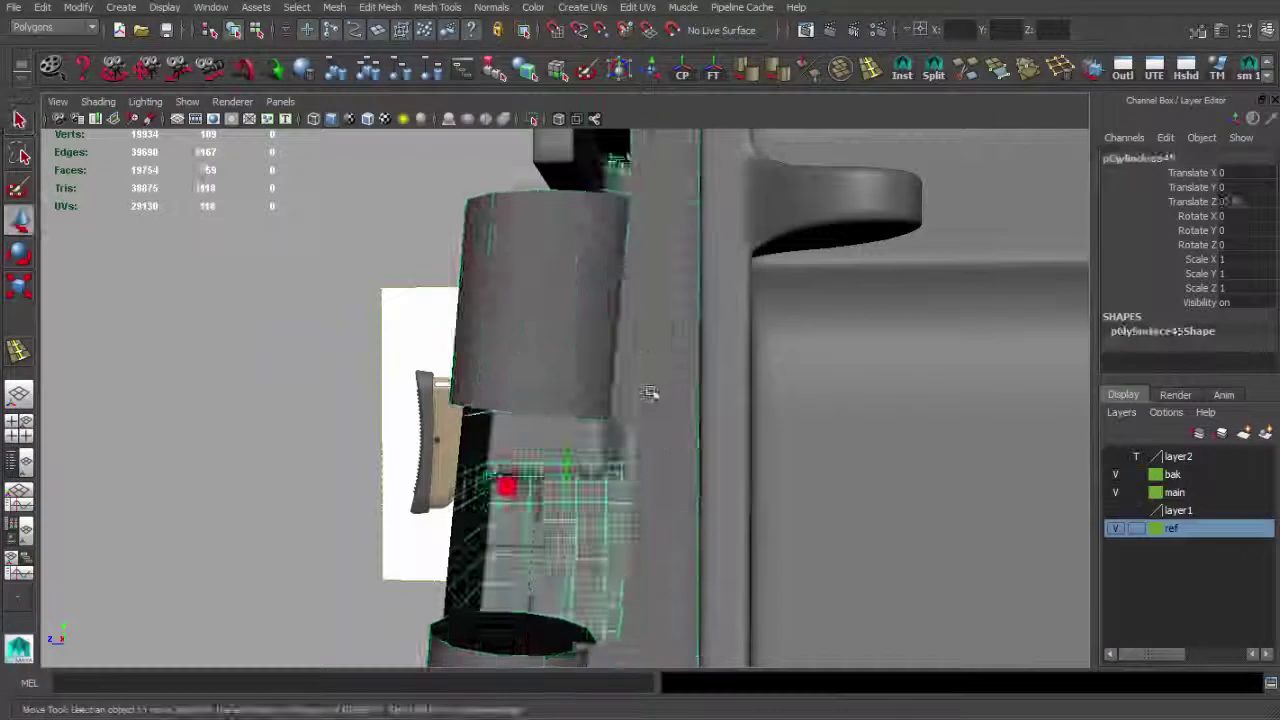
{"action": "left_click", "coordinate": [649, 361]}
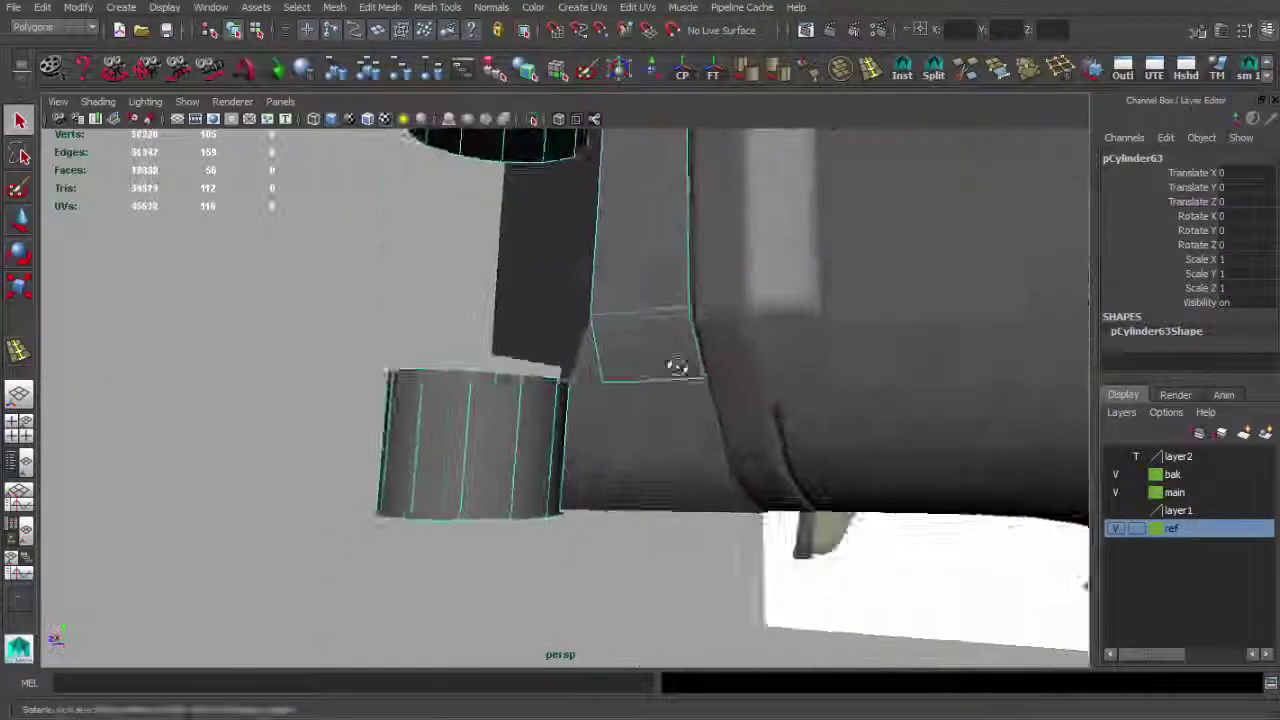
Undo the accidental extrude and extrude the strip's bottom edge downward into a new face.
{"action": "mouse_move", "coordinate": [677, 363]}
{"action": "left_mouse_down", "text": "alt"}
{"action": "mouse_move", "coordinate": [557, 534]}
{"action": "mouse_move", "coordinate": [470, 497]}
{"action": "left_mouse_up", "text": "alt"}
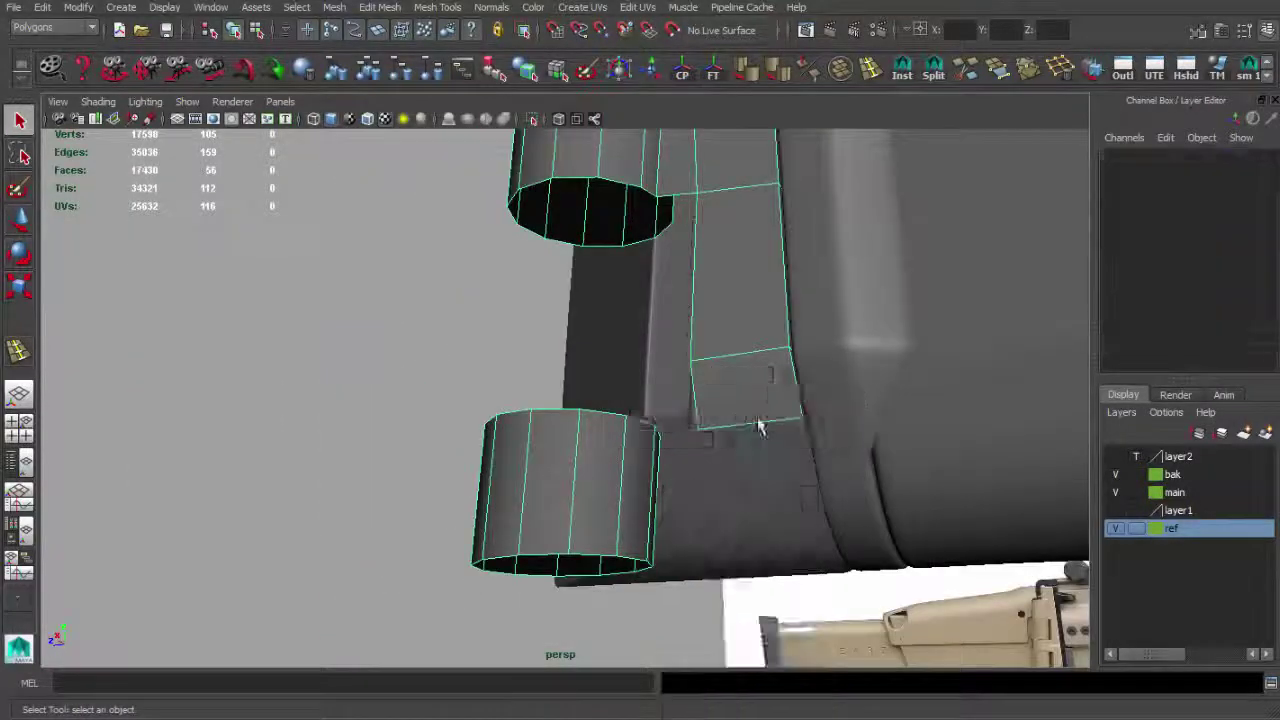
{"action": "key", "text": "w"}
{"action": "key", "text": "ctrl+z"}
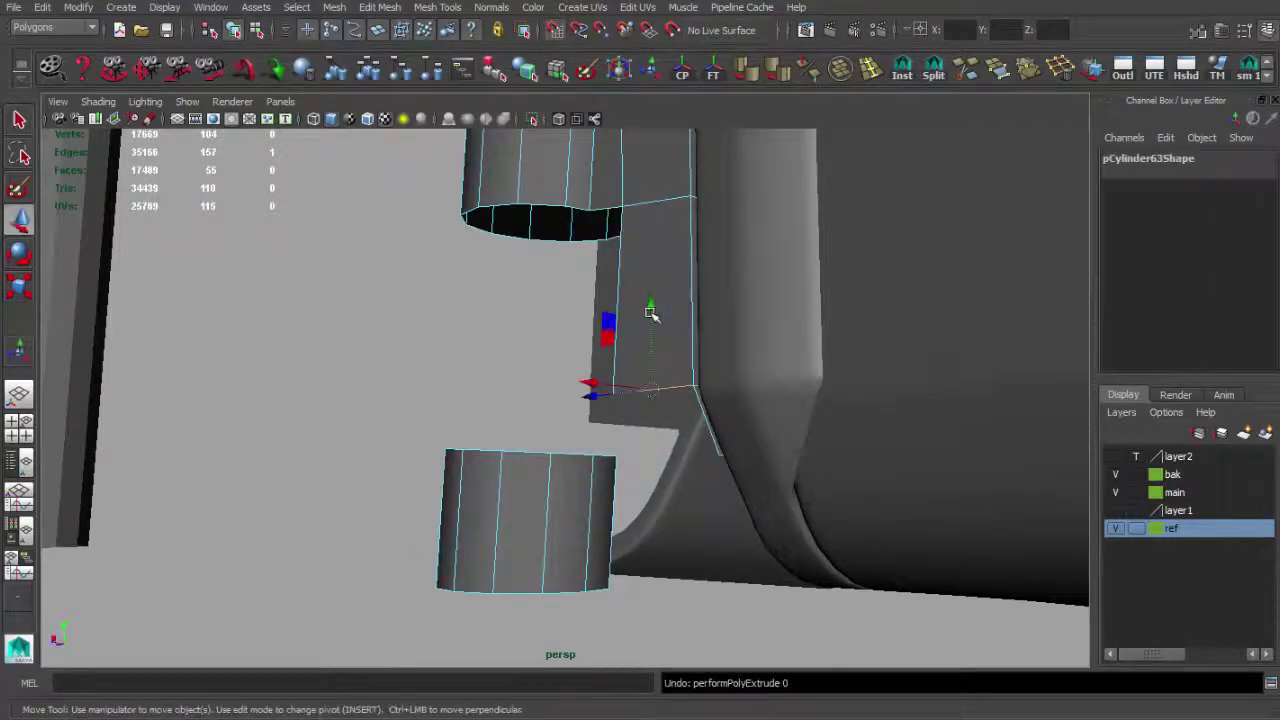
{"action": "key", "text": "ctrl+z"}
{"action": "left_click_drag", "start_coordinate": [740, 442], "coordinate": [718, 500], "text": "shift"}
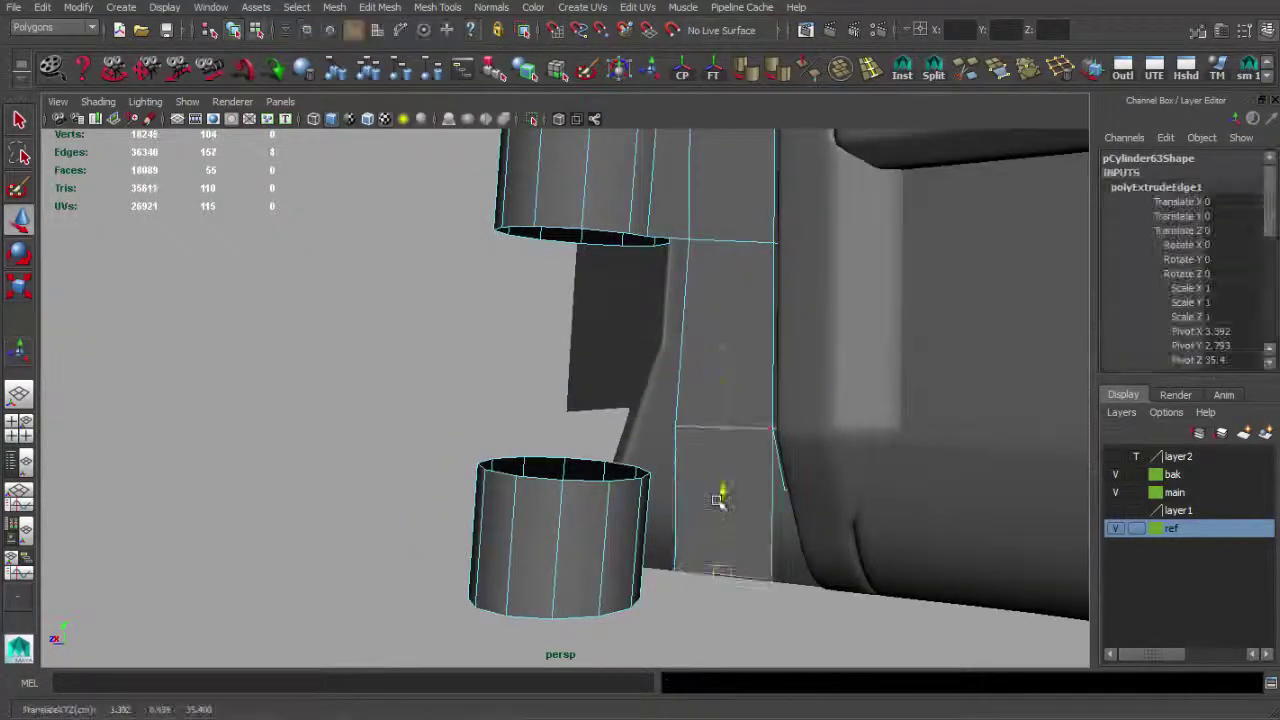
In the full-size side view, insert a vertical edge loop across the new extension.
{"action": "key", "text": "space"}
{"action": "key", "text": "space"}
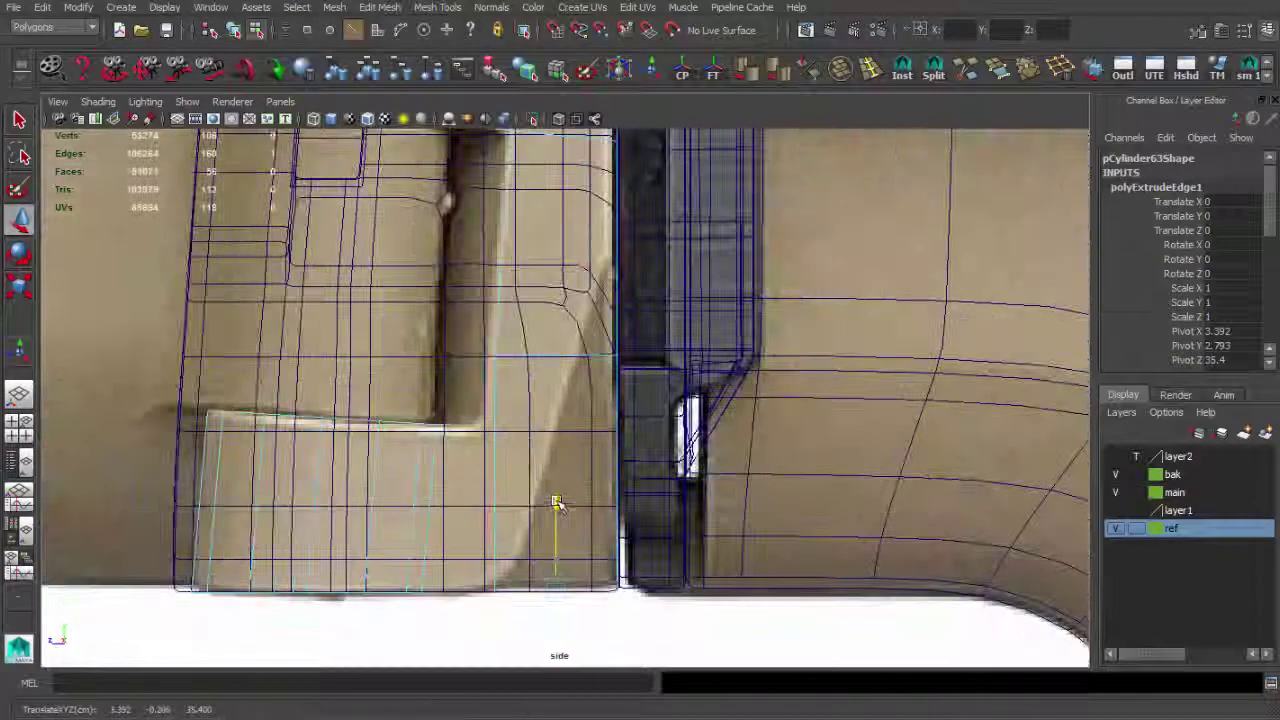
{"action": "scroll", "coordinate": [555, 503], "scroll_direction": "up", "scroll_amount": 1}
{"action": "right_click_drag", "start_coordinate": [508, 486], "coordinate": [480, 600]}
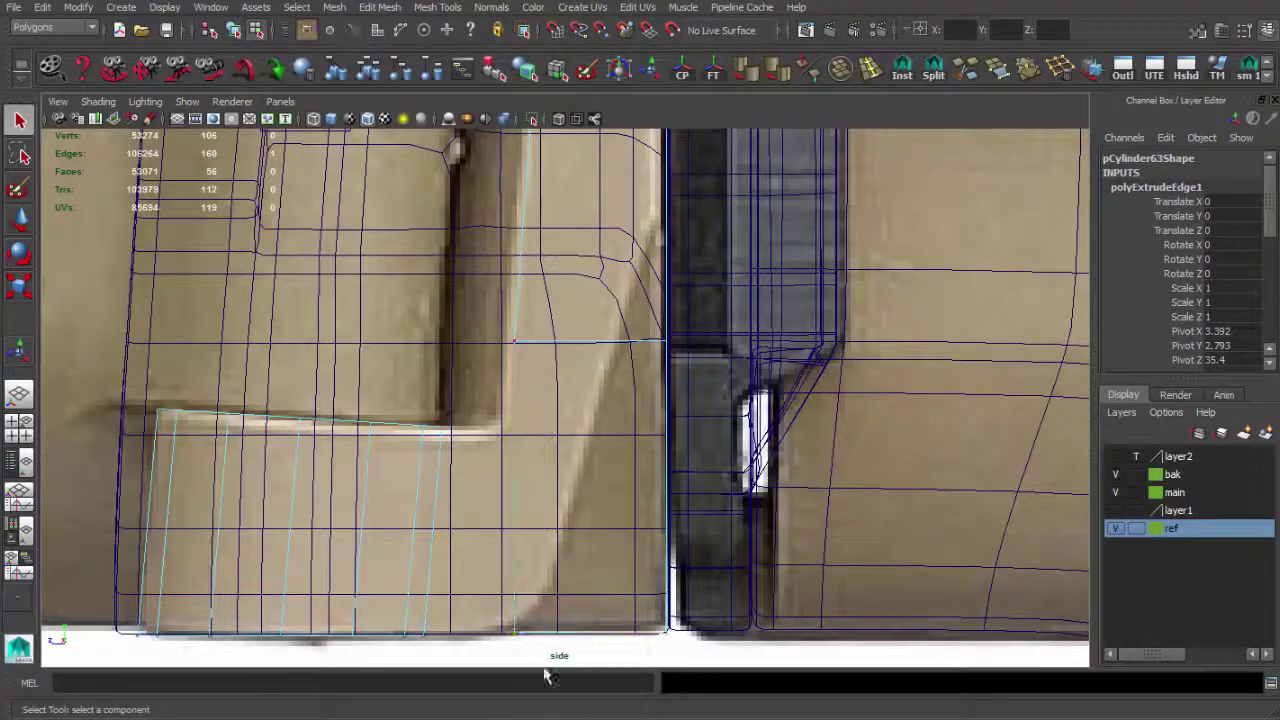
{"action": "left_click_drag", "start_coordinate": [557, 660], "coordinate": [418, 636]}
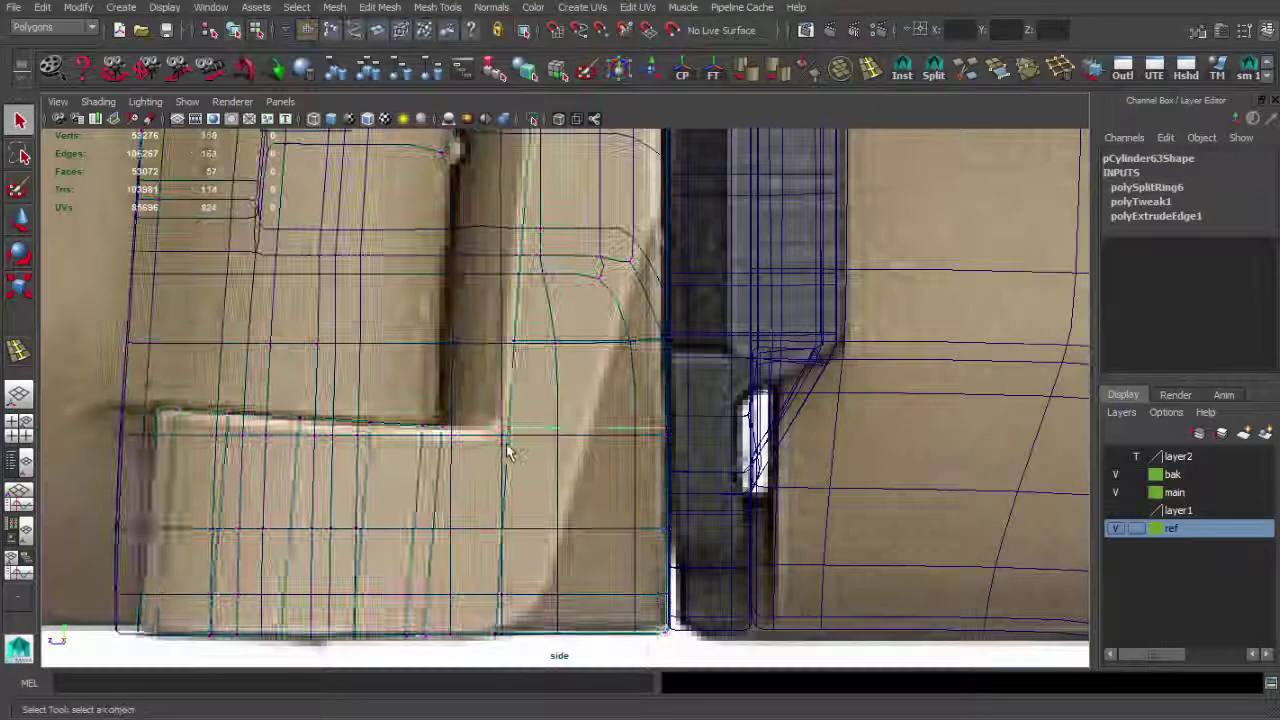
{"action": "left_click_drag", "start_coordinate": [515, 433], "coordinate": [500, 433]}
{"action": "key", "text": "w"}
Scale the extension's bottom vertices flat to match the side reference.
{"action": "right_click_drag", "start_coordinate": [428, 625], "coordinate": [137, 486]}
{"action": "middle_click_drag", "start_coordinate": [408, 629], "coordinate": [450, 457], "text": "alt"}
{"action": "key", "text": "r"}
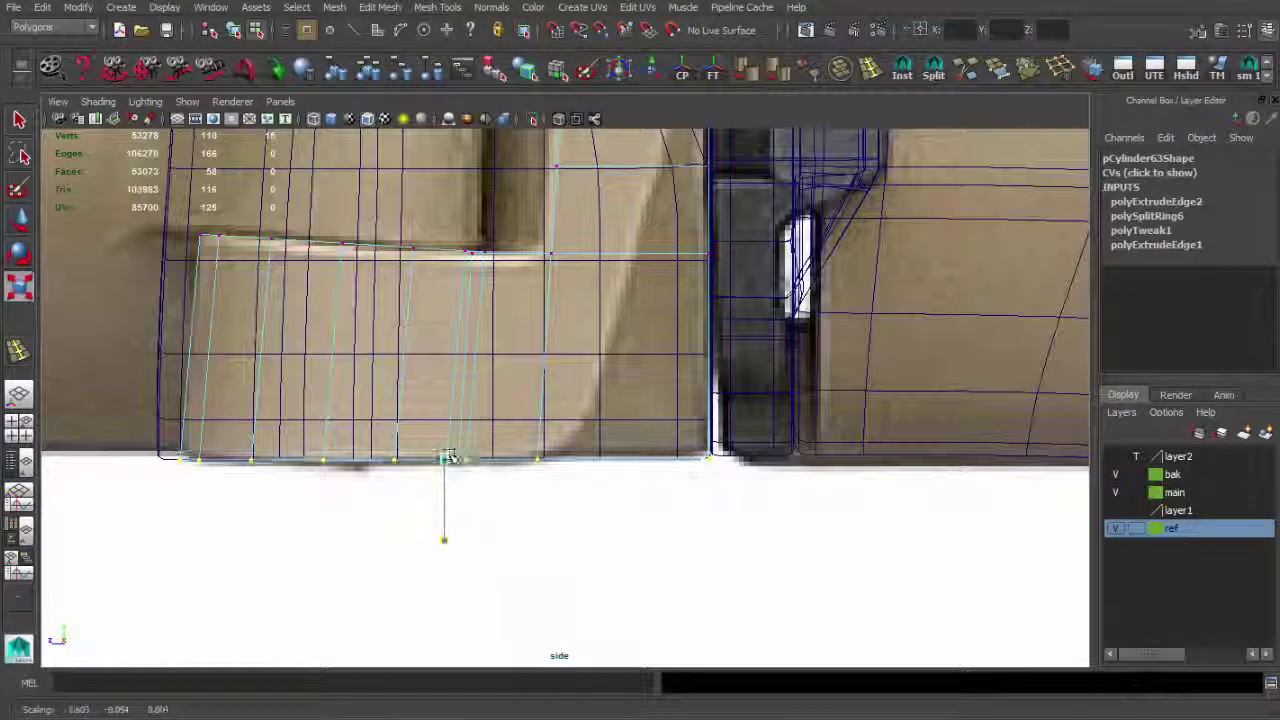
{"action": "scroll", "coordinate": [450, 457], "scroll_direction": "up", "scroll_amount": 2}
{"action": "scroll", "coordinate": [340, 514], "scroll_direction": "up", "scroll_amount": 2}
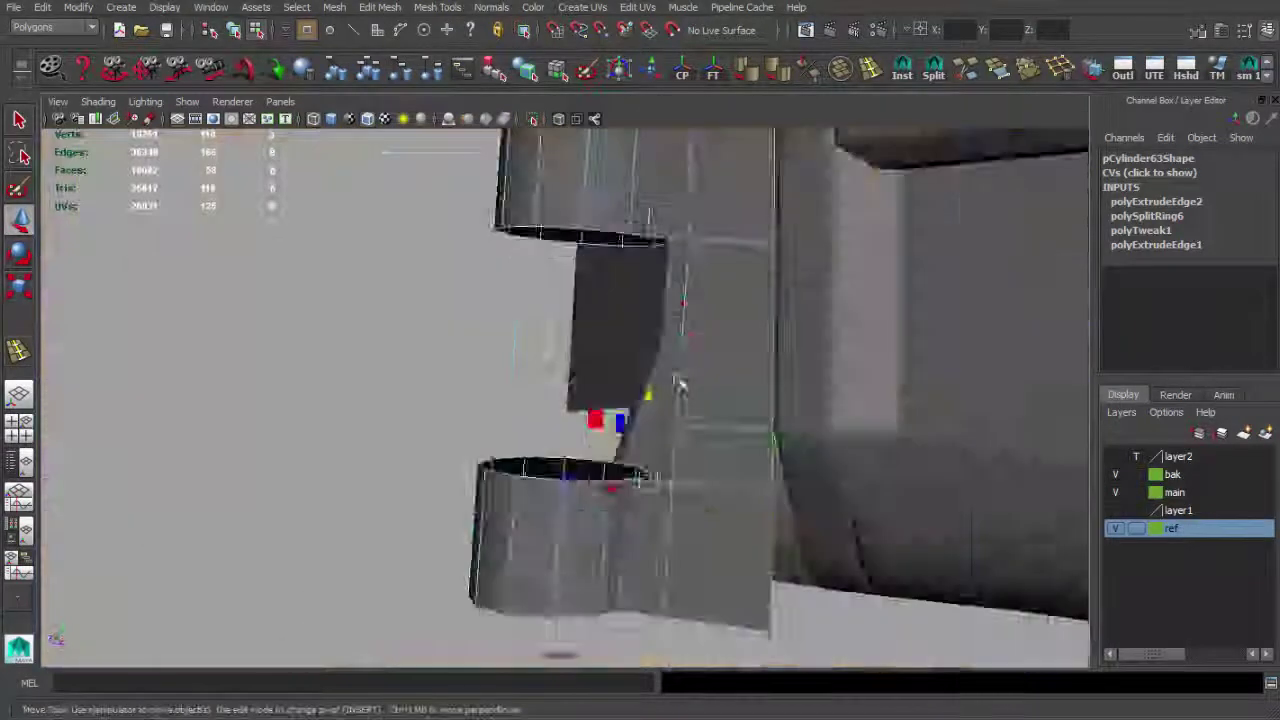
Add an edge loop near the cylinder joint, delete the stray face, and move the corner vertex.
{"action": "mouse_move", "coordinate": [643, 391]}
{"action": "left_mouse_down", "text": "alt"}
{"action": "mouse_move", "coordinate": [654, 383]}
{"action": "mouse_move", "coordinate": [537, 405]}
{"action": "left_mouse_up", "text": "alt"}
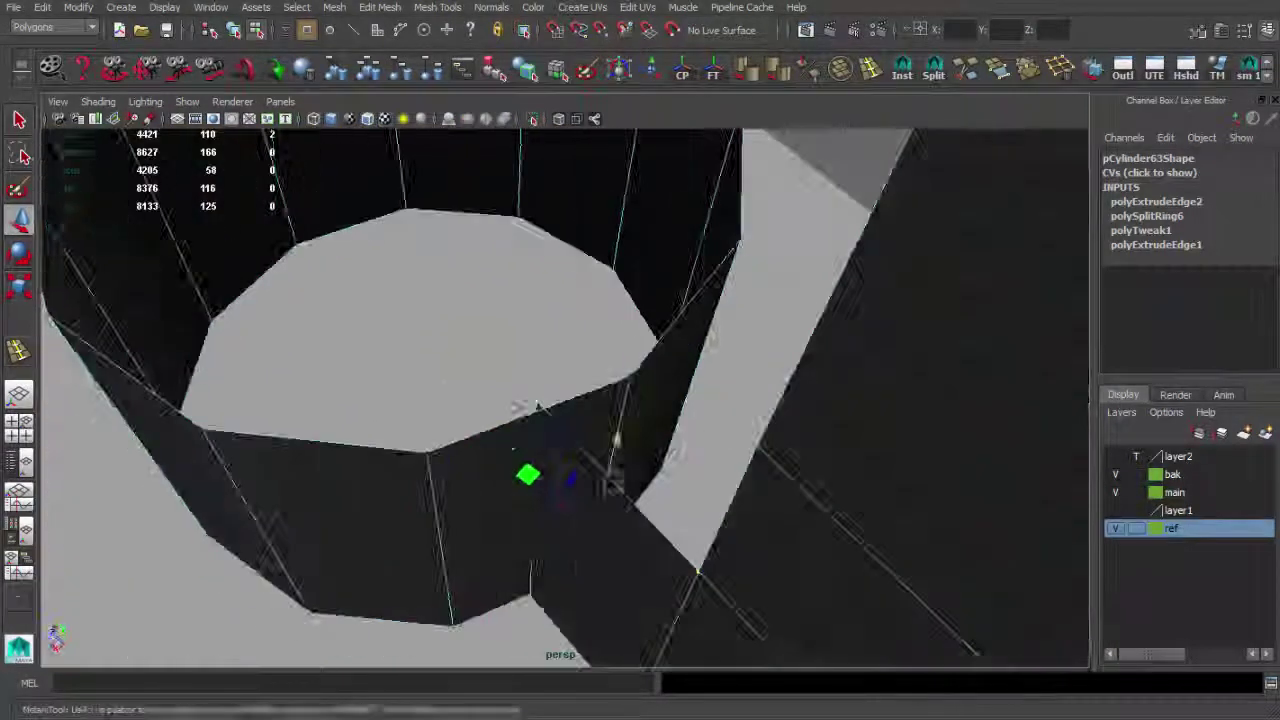
{"action": "right_click_drag", "start_coordinate": [537, 405], "coordinate": [578, 407], "text": "shift"}
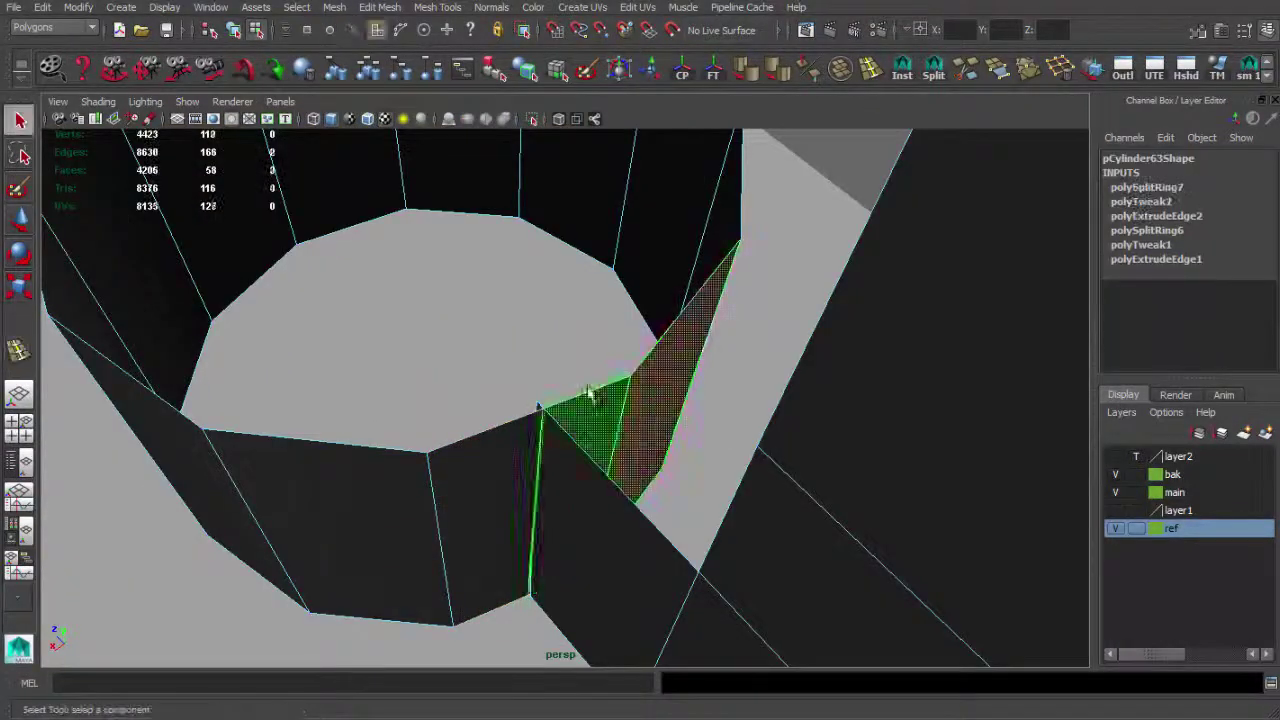
{"action": "left_click_drag", "start_coordinate": [590, 393], "coordinate": [535, 415]}
{"action": "left_click", "coordinate": [539, 408]}
{"action": "key", "text": "w"}
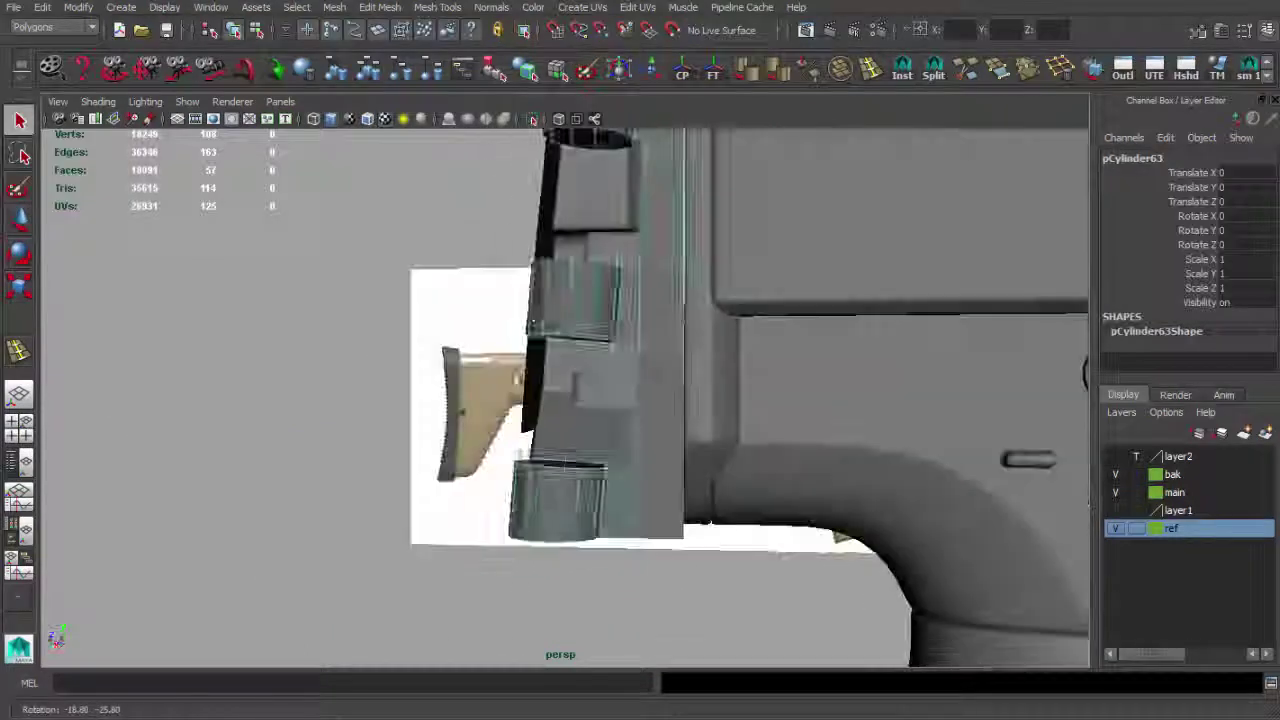
{"action": "mouse_move", "coordinate": [549, 443]}
{"action": "left_mouse_down", "text": "alt"}
{"action": "mouse_move", "coordinate": [335, 400]}
{"action": "mouse_move", "coordinate": [480, 390]}
{"action": "left_mouse_up", "text": "alt"}
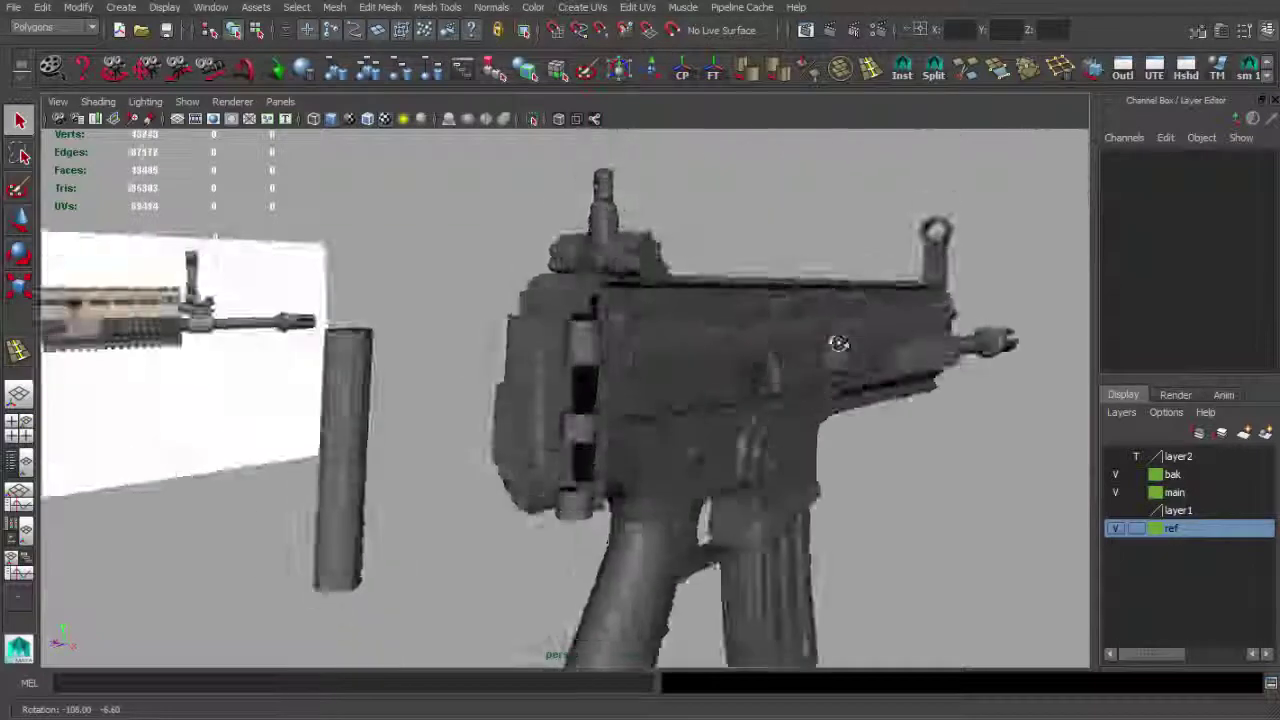
Extrude another edge of the pCylinder63 mount strip beside the cylinders.
{"action": "right_click_drag", "start_coordinate": [480, 390], "coordinate": [586, 363], "text": "alt"}
{"action": "left_click", "coordinate": [680, 368]}
{"action": "mouse_move", "coordinate": [680, 368]}
{"action": "left_mouse_down", "text": "alt"}
{"action": "mouse_move", "coordinate": [617, 354]}
{"action": "mouse_move", "coordinate": [586, 266]}
{"action": "mouse_move", "coordinate": [641, 326]}
{"action": "mouse_move", "coordinate": [520, 340]}
{"action": "left_mouse_up", "text": "alt"}
{"action": "right_click_drag", "start_coordinate": [520, 340], "coordinate": [617, 314], "text": "alt"}
{"action": "left_click", "coordinate": [617, 314]}
{"action": "mouse_move", "coordinate": [608, 565]}
{"action": "left_mouse_down", "text": "alt"}
{"action": "mouse_move", "coordinate": [590, 400]}
{"action": "mouse_move", "coordinate": [547, 270]}
{"action": "mouse_move", "coordinate": [586, 366]}
{"action": "mouse_move", "coordinate": [586, 405]}
{"action": "mouse_move", "coordinate": [509, 391]}
{"action": "mouse_move", "coordinate": [590, 368]}
{"action": "mouse_move", "coordinate": [643, 423]}
{"action": "mouse_move", "coordinate": [517, 496]}
{"action": "left_mouse_up", "text": "alt"}
{"action": "key", "text": "ctrl+e"}
In the side view, move the extruded strip's vertices to follow the reference image.
{"action": "mouse_move", "coordinate": [645, 487]}
{"action": "left_mouse_down", "text": "alt"}
{"action": "mouse_move", "coordinate": [746, 434]}
{"action": "mouse_move", "coordinate": [728, 489]}
{"action": "left_mouse_up", "text": "alt"}
{"action": "mouse_move", "coordinate": [709, 432]}
{"action": "left_mouse_down", "text": "alt"}
{"action": "mouse_move", "coordinate": [686, 491]}
{"action": "mouse_move", "coordinate": [709, 409]}
{"action": "mouse_move", "coordinate": [585, 455]}
{"action": "mouse_move", "coordinate": [586, 406]}
{"action": "mouse_move", "coordinate": [530, 380]}
{"action": "mouse_move", "coordinate": [549, 363]}
{"action": "left_mouse_up", "text": "alt"}
{"action": "scroll", "coordinate": [709, 409], "scroll_direction": "up", "scroll_amount": 5}
{"action": "key", "text": "q"}
{"action": "mouse_move", "coordinate": [620, 434]}
{"action": "left_mouse_down", "text": "alt"}
{"action": "mouse_move", "coordinate": [514, 371]}
{"action": "mouse_move", "coordinate": [609, 466]}
{"action": "left_mouse_up", "text": "alt"}
{"action": "key", "text": "w"}
Check the extruded strip in side and perspective views, orbiting in on the cylinder top.
{"action": "key", "text": "space"}
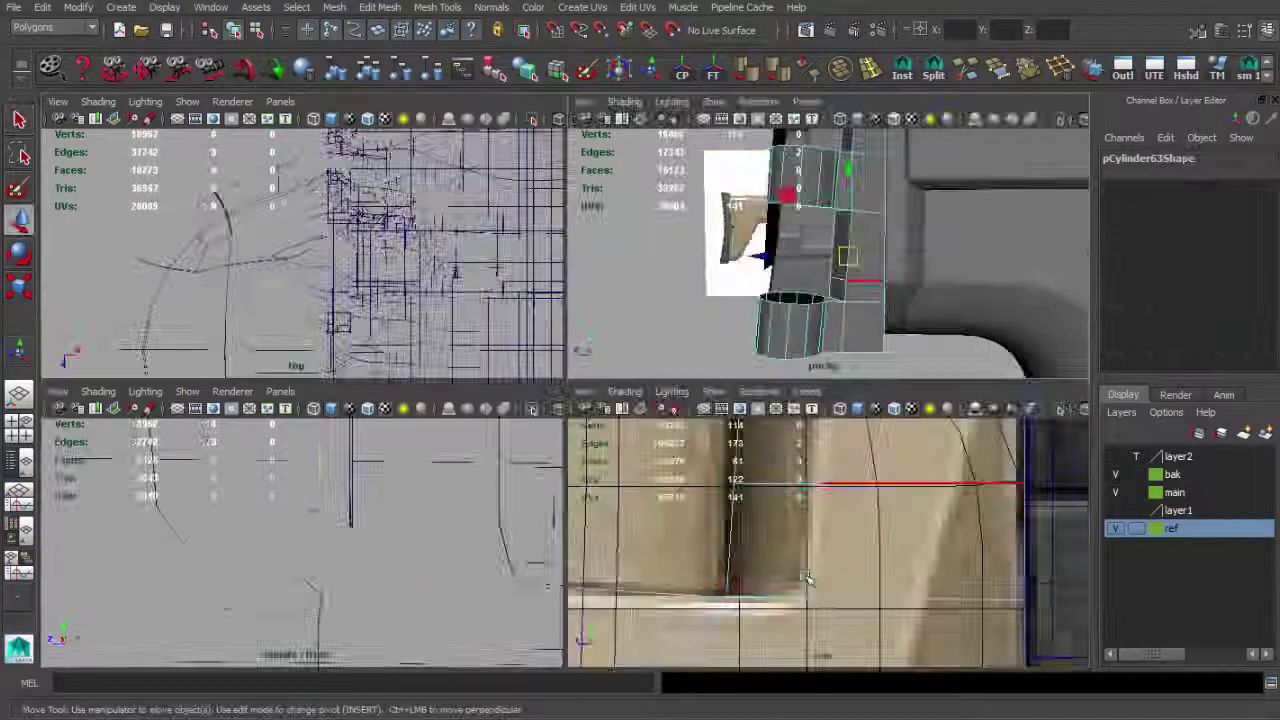
{"action": "key", "text": "space"}
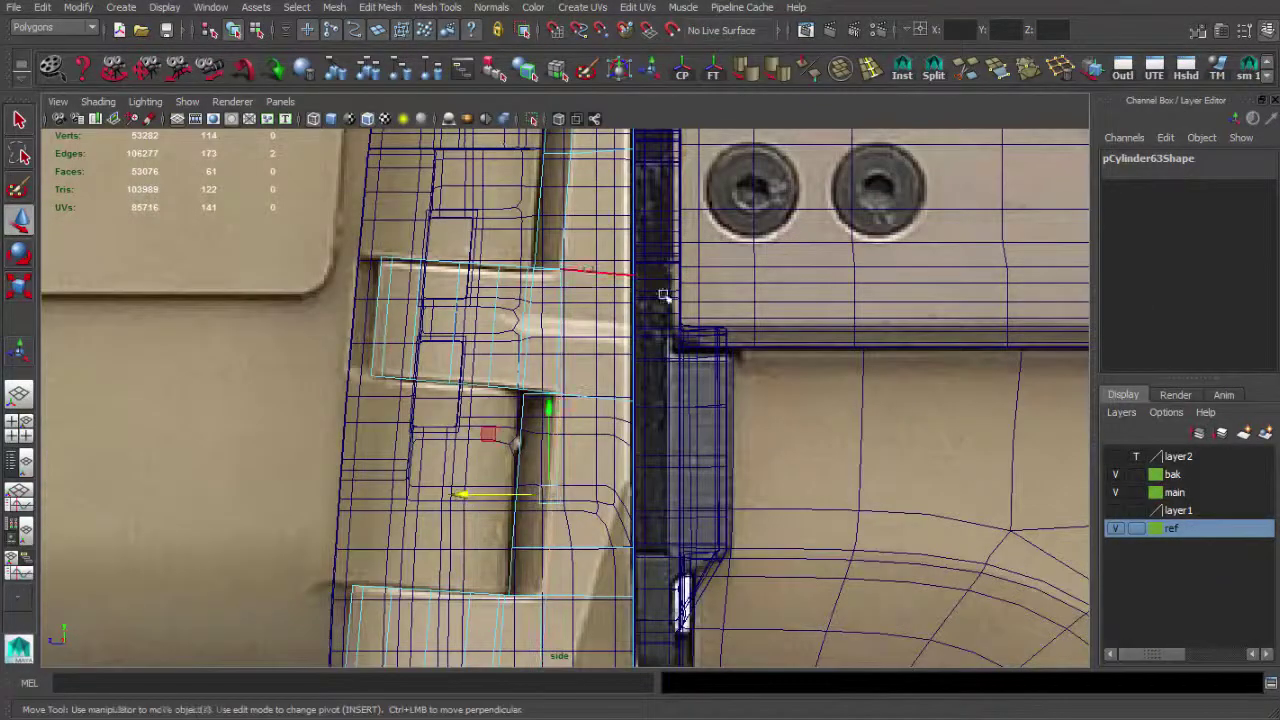
{"action": "key", "text": "space"}
{"action": "key", "text": "space"}
{"action": "key", "text": "q"}
{"action": "mouse_move", "coordinate": [657, 343]}
{"action": "left_mouse_down", "text": "alt"}
{"action": "mouse_move", "coordinate": [620, 360]}
{"action": "mouse_move", "coordinate": [600, 320]}
{"action": "mouse_move", "coordinate": [706, 451]}
{"action": "mouse_move", "coordinate": [840, 480]}
{"action": "left_mouse_up", "text": "alt"}
{"action": "mouse_move", "coordinate": [762, 497]}
{"action": "left_mouse_down", "text": "alt"}
{"action": "mouse_move", "coordinate": [651, 443]}
{"action": "mouse_move", "coordinate": [597, 437]}
{"action": "mouse_move", "coordinate": [548, 456]}
{"action": "left_mouse_up", "text": "alt"}
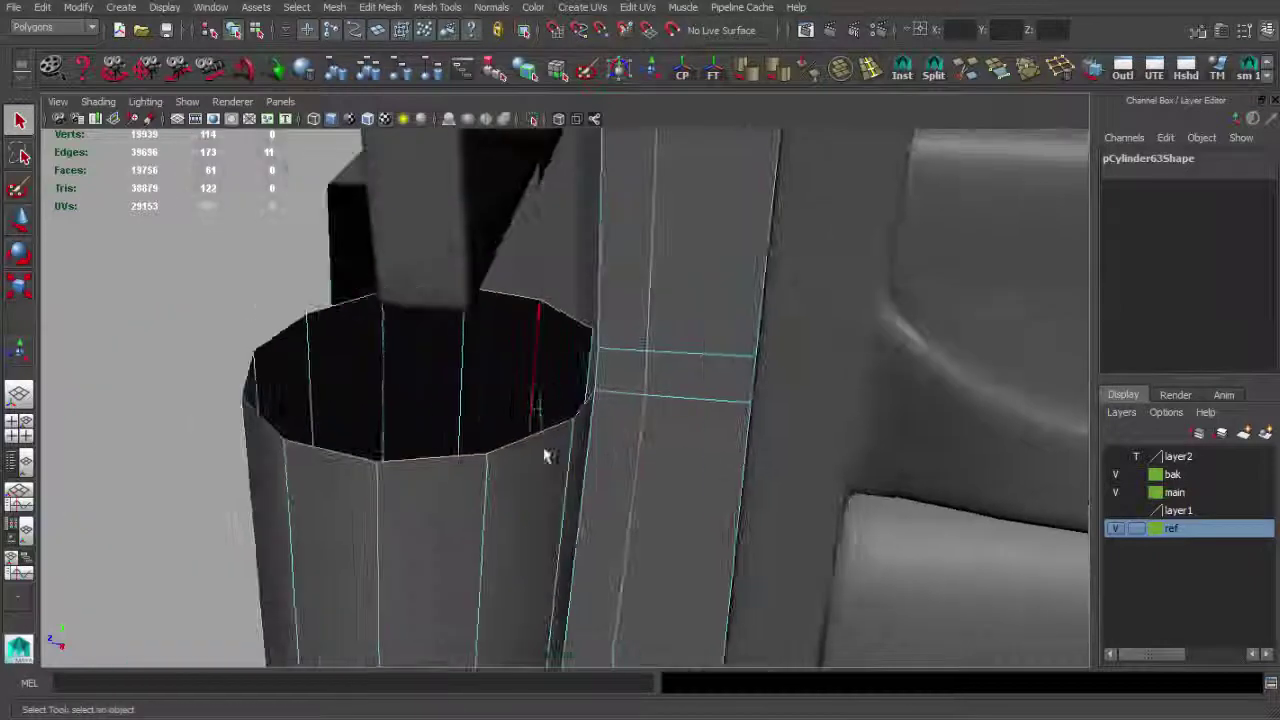
{"action": "key", "text": "ctrl+e"}
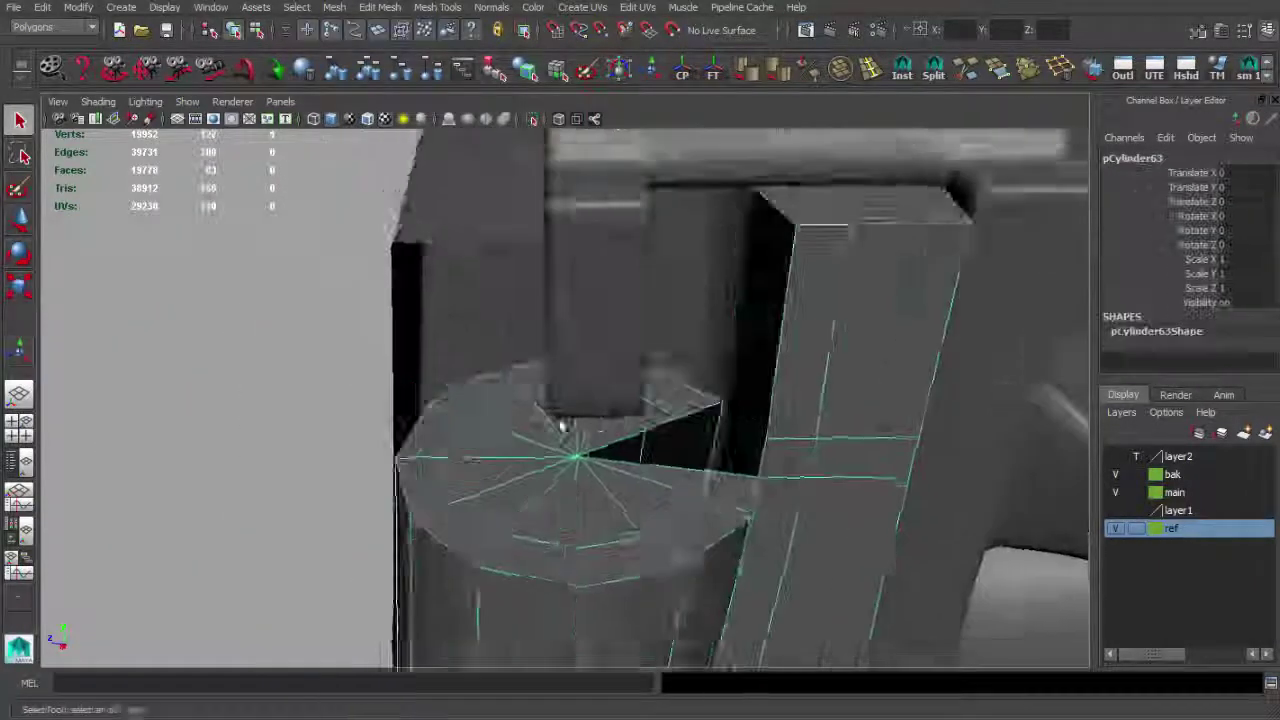
{"action": "mouse_move", "coordinate": [686, 343]}
{"action": "left_mouse_down", "text": "alt"}
{"action": "mouse_move", "coordinate": [923, 143]}
{"action": "mouse_move", "coordinate": [657, 477]}
{"action": "mouse_move", "coordinate": [500, 357]}
{"action": "mouse_move", "coordinate": [490, 422]}
{"action": "left_mouse_up", "text": "alt"}
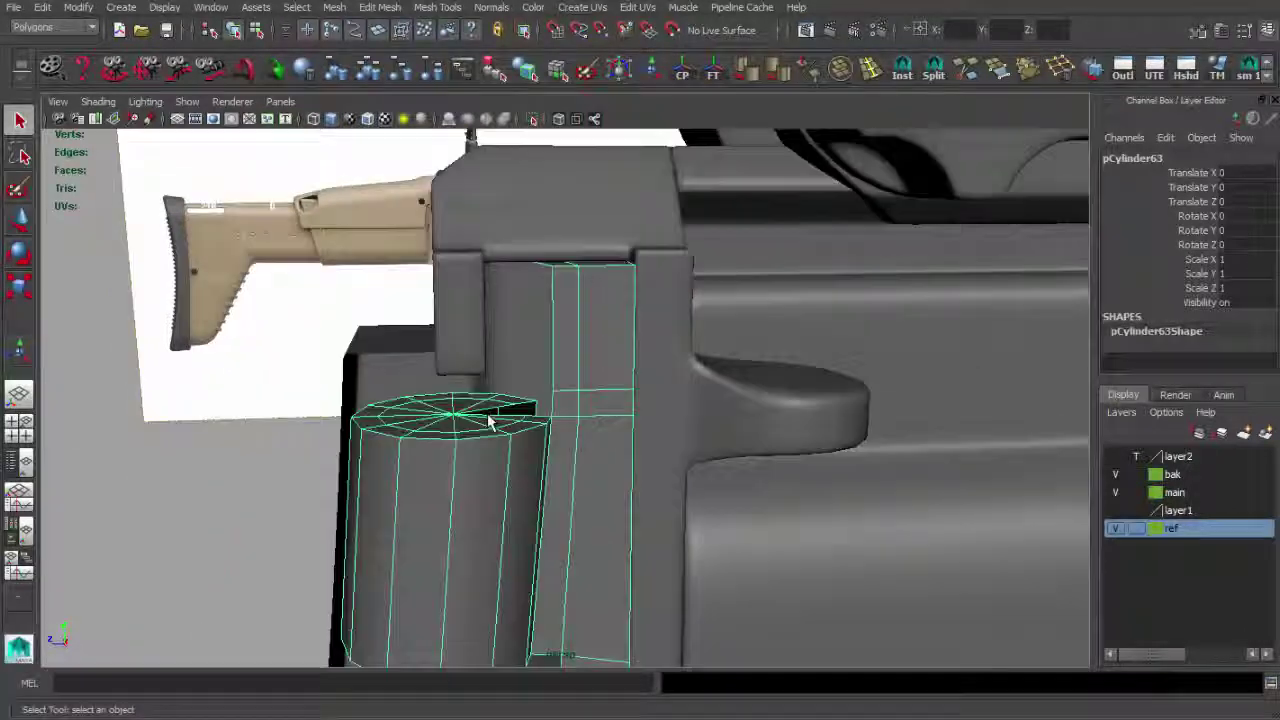
{"action": "key", "text": "space"}
{"action": "key", "text": "space"}
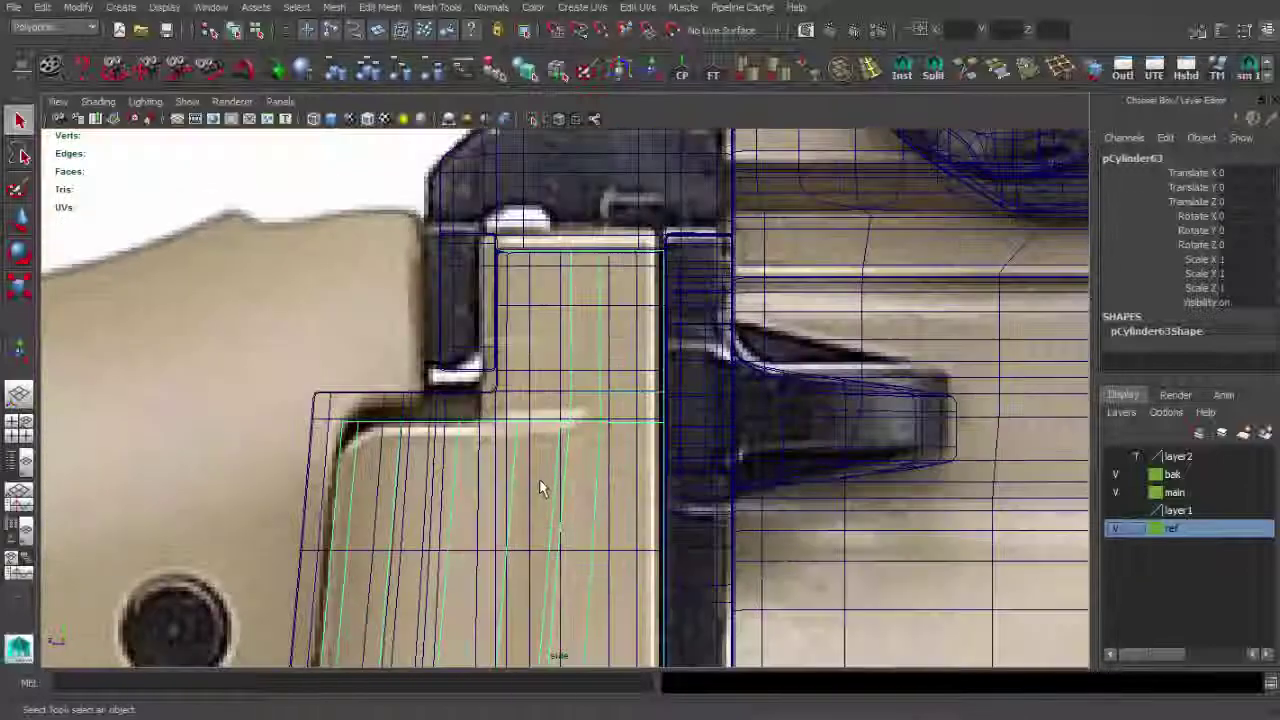
{"action": "key", "text": "space"}
{"action": "key", "text": "space"}
{"action": "left_click_drag", "start_coordinate": [623, 289], "coordinate": [612, 316], "text": "alt"}
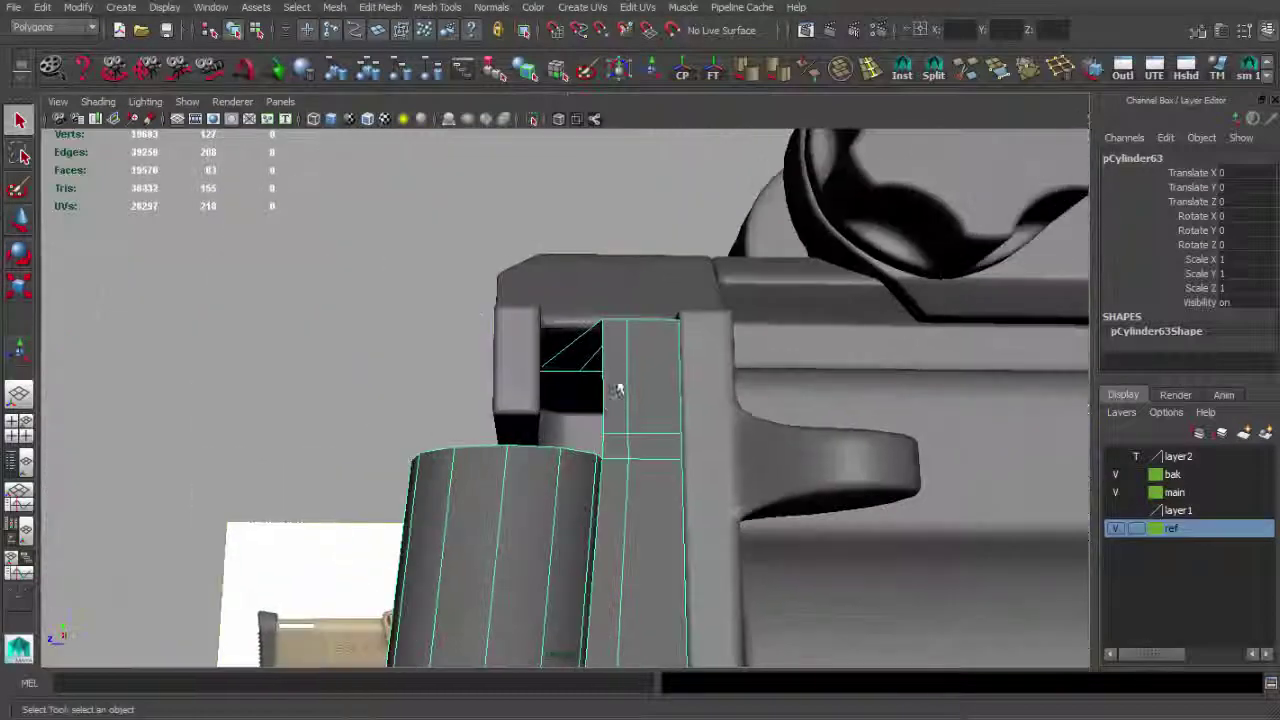
{"action": "key", "text": "y"}
{"action": "scroll", "coordinate": [453, 367], "scroll_direction": "down", "scroll_amount": 5}
{"action": "key", "text": "4"}
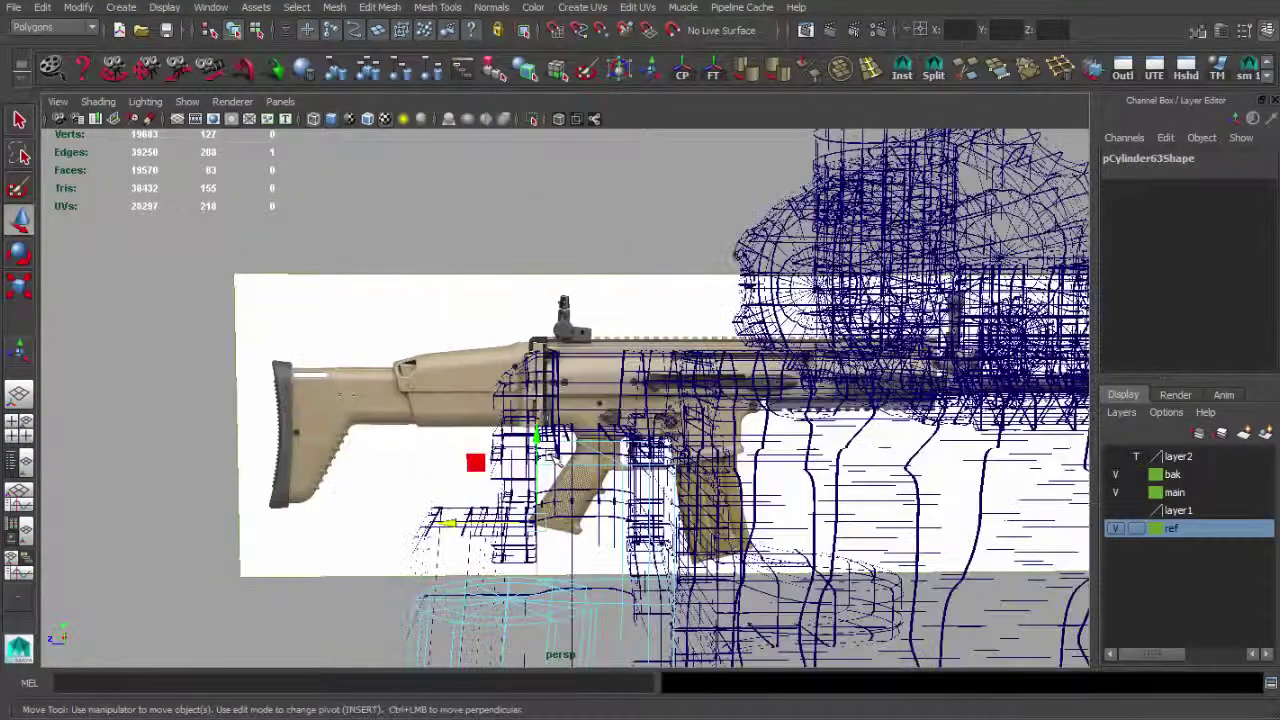
{"action": "key", "text": "q"}
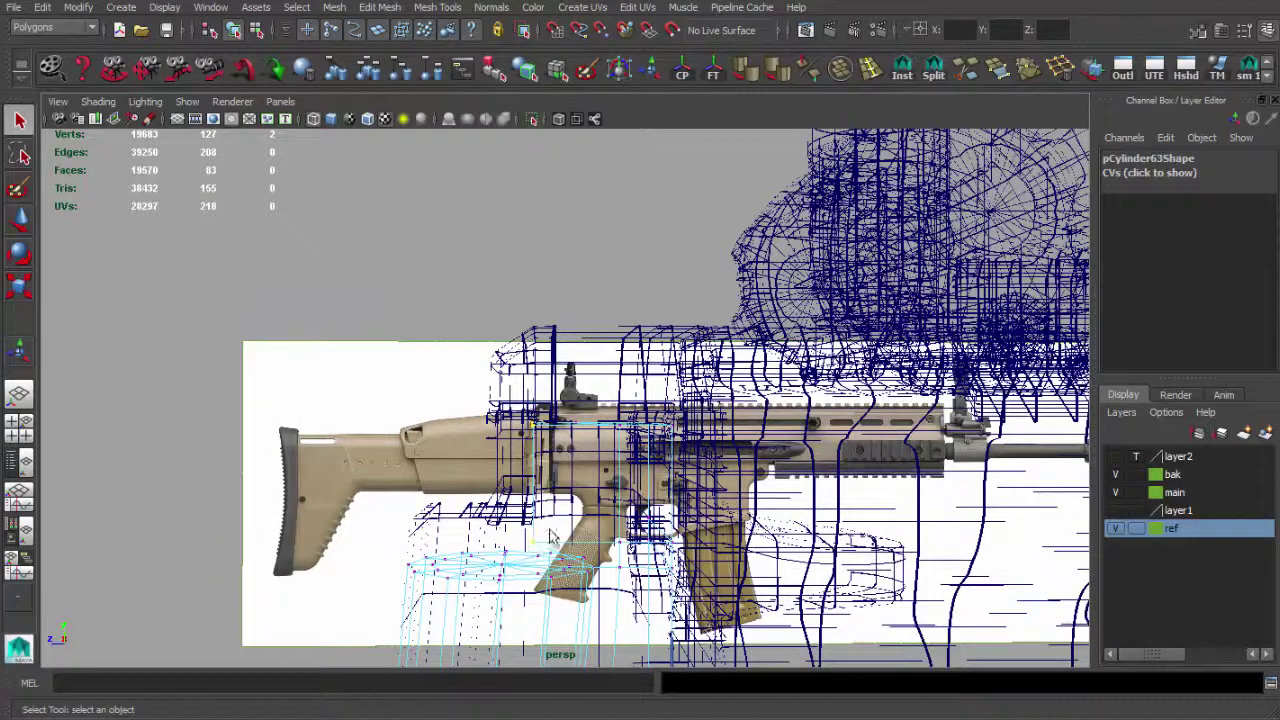
{"action": "key", "text": "5"}
{"action": "key", "text": "w"}
{"action": "mouse_move", "coordinate": [455, 477]}
{"action": "left_mouse_down", "text": "alt"}
{"action": "mouse_move", "coordinate": [600, 423]}
{"action": "mouse_move", "coordinate": [583, 420]}
{"action": "mouse_move", "coordinate": [594, 400]}
{"action": "left_mouse_up", "text": "alt"}
{"action": "scroll", "coordinate": [723, 457], "scroll_direction": "up", "scroll_amount": 5}
{"action": "key", "text": "q"}
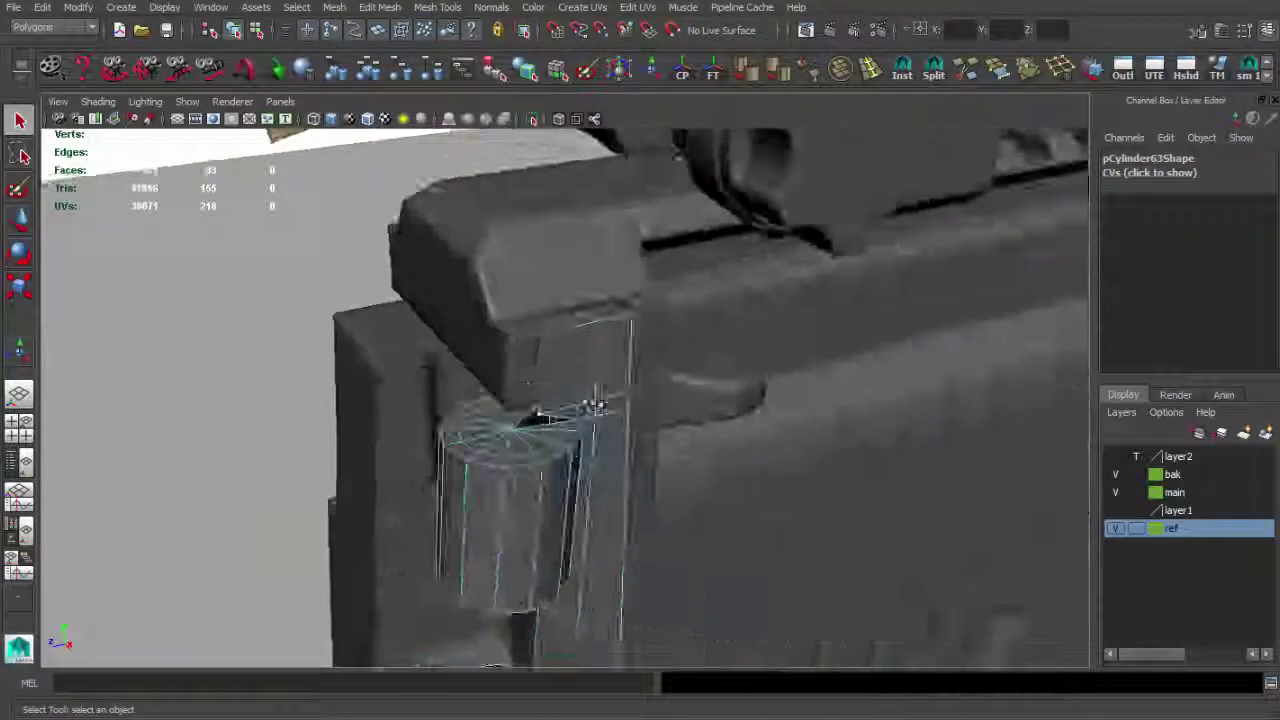
{"action": "left_click", "coordinate": [491, 429]}
{"action": "left_click_drag", "start_coordinate": [491, 429], "coordinate": [560, 440], "text": "alt"}
{"action": "middle_click_drag", "start_coordinate": [560, 440], "coordinate": [625, 457], "text": "alt"}
{"action": "left_click_drag", "start_coordinate": [625, 457], "coordinate": [586, 386], "text": "alt"}
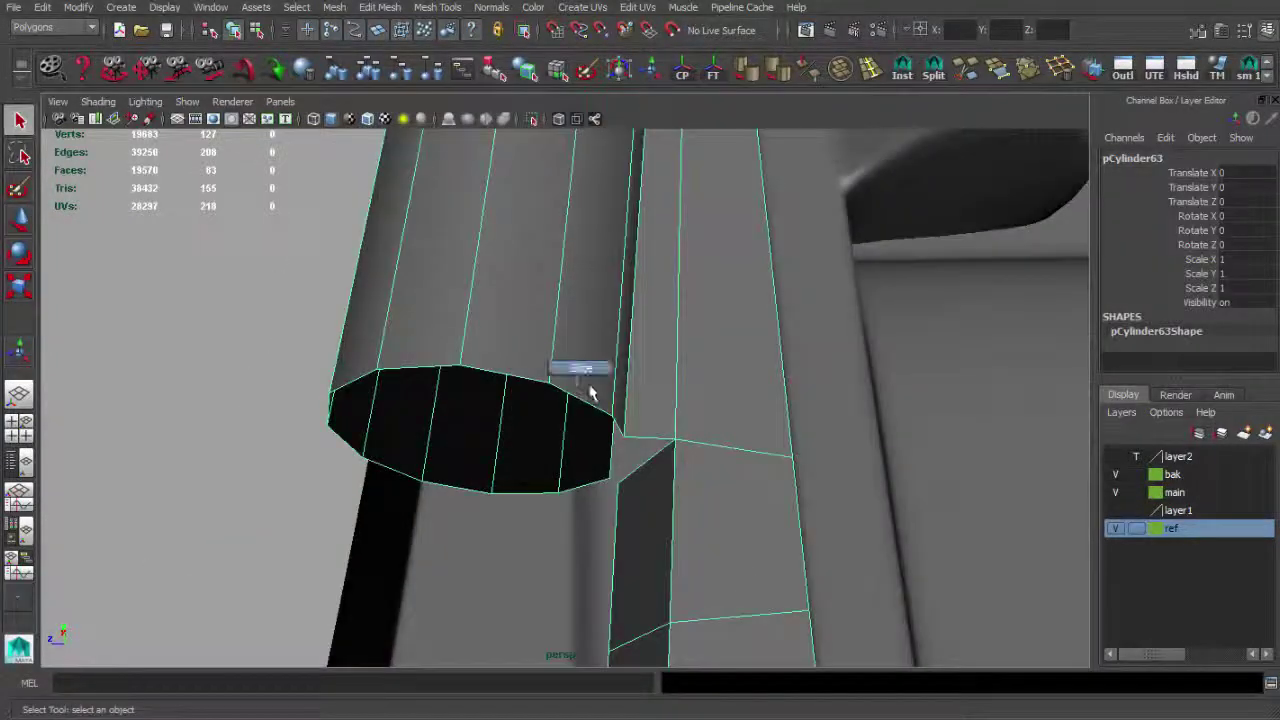
{"action": "left_click", "coordinate": [593, 487]}
{"action": "key", "text": "4"}
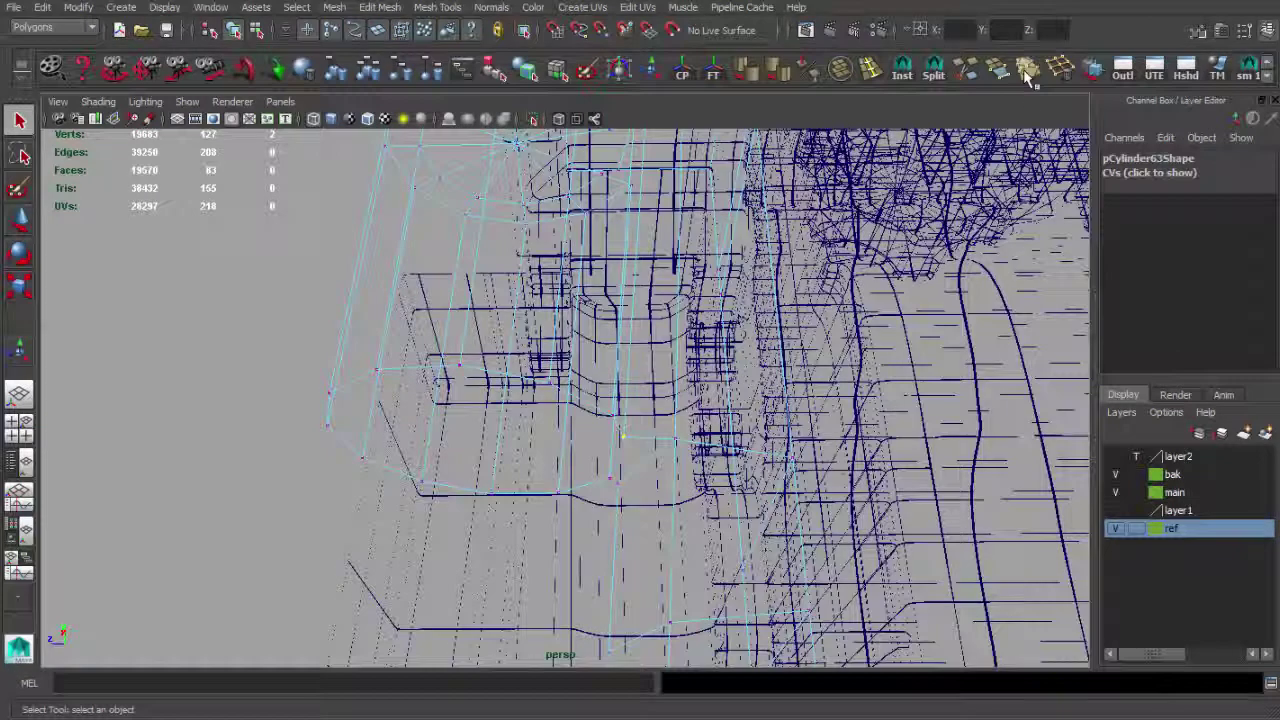
Select the cylinder and try a Split Polygon cut in wireframe, then undo it.
{"action": "left_click_drag", "start_coordinate": [850, 300], "coordinate": [634, 451], "text": "alt"}
{"action": "key", "text": "5"}
{"action": "left_click", "coordinate": [528, 428]}
{"action": "scroll", "coordinate": [535, 470], "scroll_direction": "up", "scroll_amount": 3}
{"action": "mouse_move", "coordinate": [535, 470]}
{"action": "left_mouse_down", "text": "alt"}
{"action": "mouse_move", "coordinate": [583, 366]}
{"action": "mouse_move", "coordinate": [551, 423]}
{"action": "mouse_move", "coordinate": [720, 429]}
{"action": "mouse_move", "coordinate": [648, 240]}
{"action": "mouse_move", "coordinate": [614, 457]}
{"action": "mouse_move", "coordinate": [629, 423]}
{"action": "mouse_move", "coordinate": [600, 420]}
{"action": "mouse_move", "coordinate": [497, 471]}
{"action": "left_mouse_up", "text": "alt"}
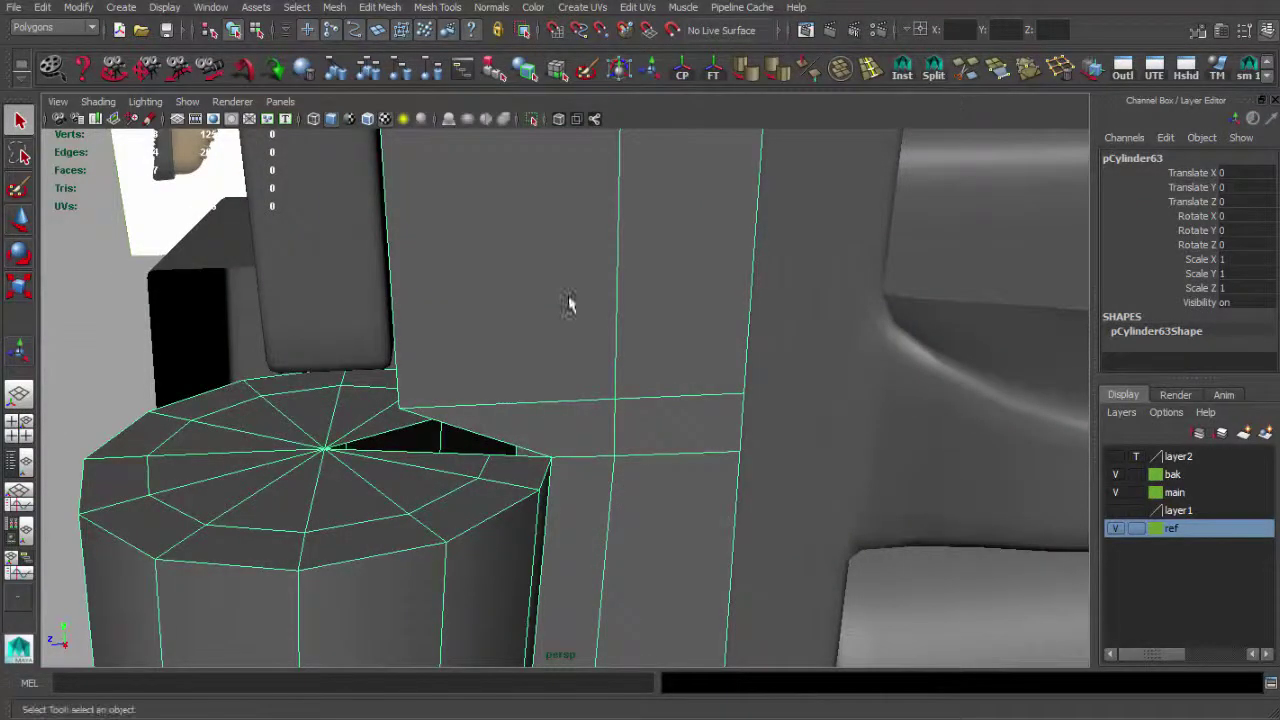
{"action": "left_click", "coordinate": [933, 72]}
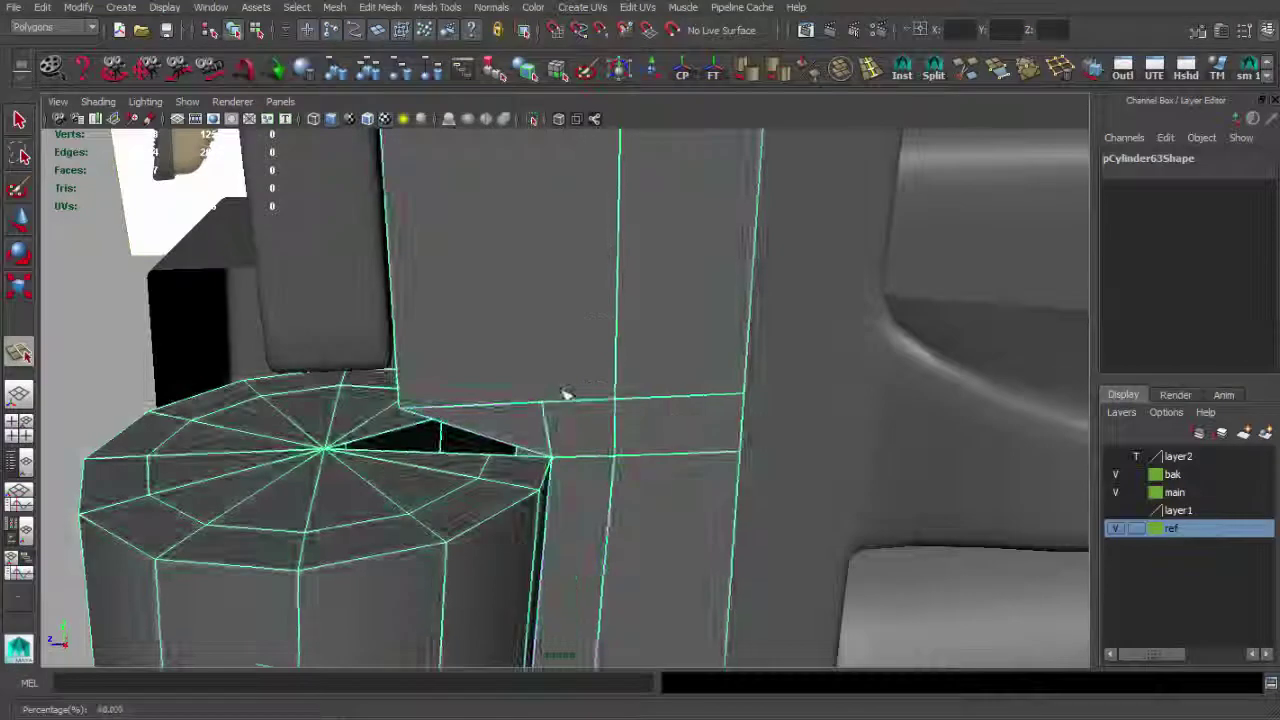
{"action": "scroll", "coordinate": [565, 393], "scroll_direction": "down", "scroll_amount": 3}
{"action": "key", "text": "4"}
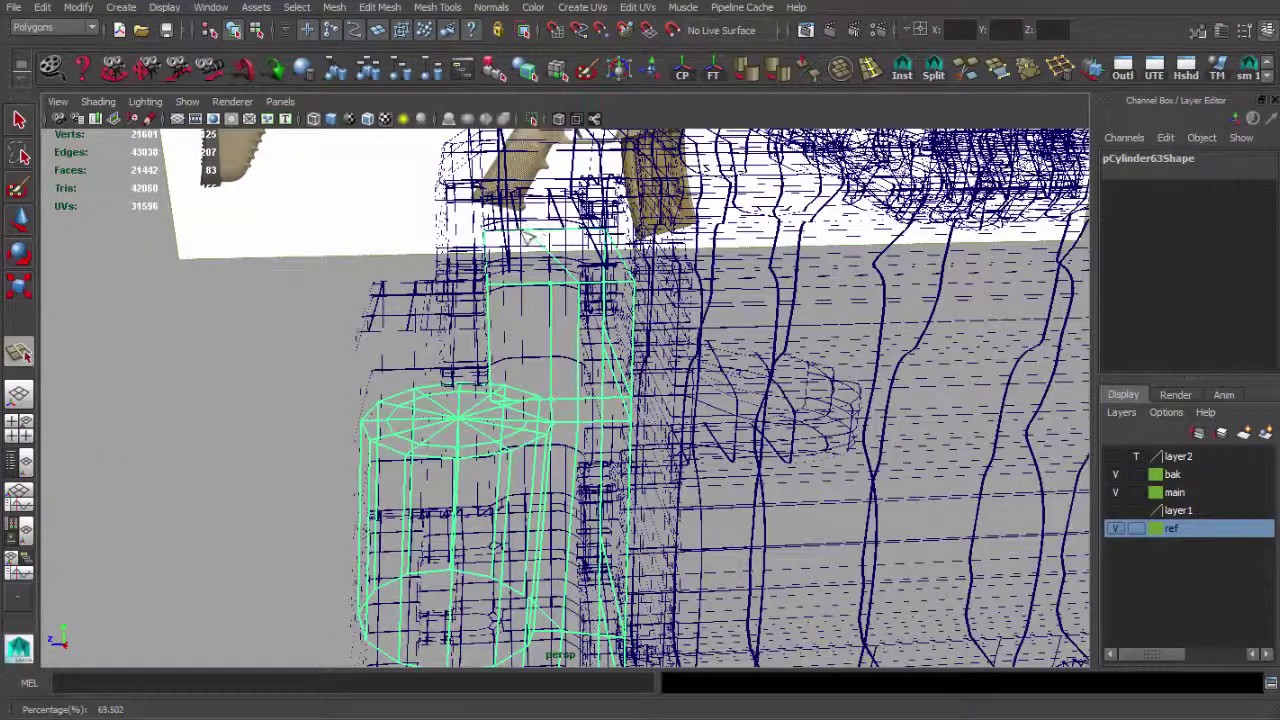
{"action": "key", "text": "Return"}
{"action": "key", "text": "ctrl+z"}
Split the block face beside the cylinder with a new edge, merging its vertex onto the cap.
{"action": "right_click_drag", "start_coordinate": [545, 271], "coordinate": [580, 265]}
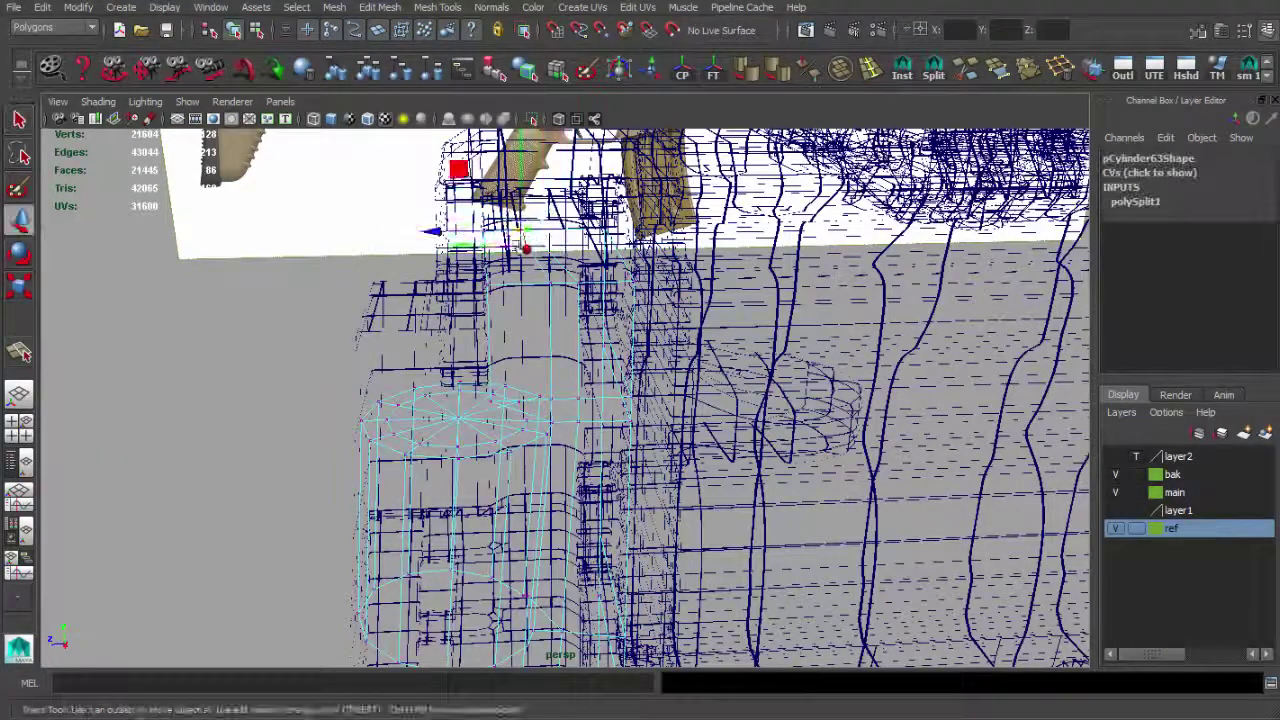
{"action": "key", "text": "5"}
{"action": "key", "text": "q"}
{"action": "key", "text": "F8"}
{"action": "scroll", "coordinate": [660, 403], "scroll_direction": "up", "scroll_amount": 3}
{"action": "scroll", "coordinate": [691, 434], "scroll_direction": "up", "scroll_amount": 3}
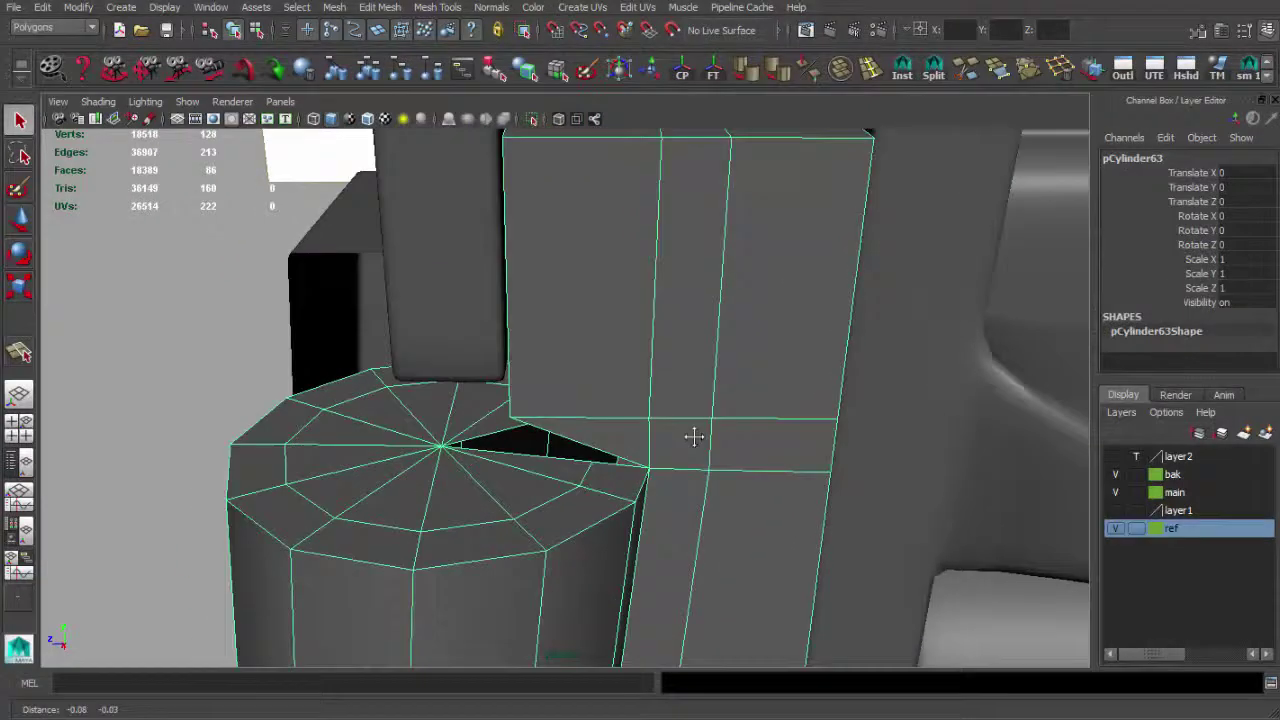
{"action": "left_click", "coordinate": [929, 84]}
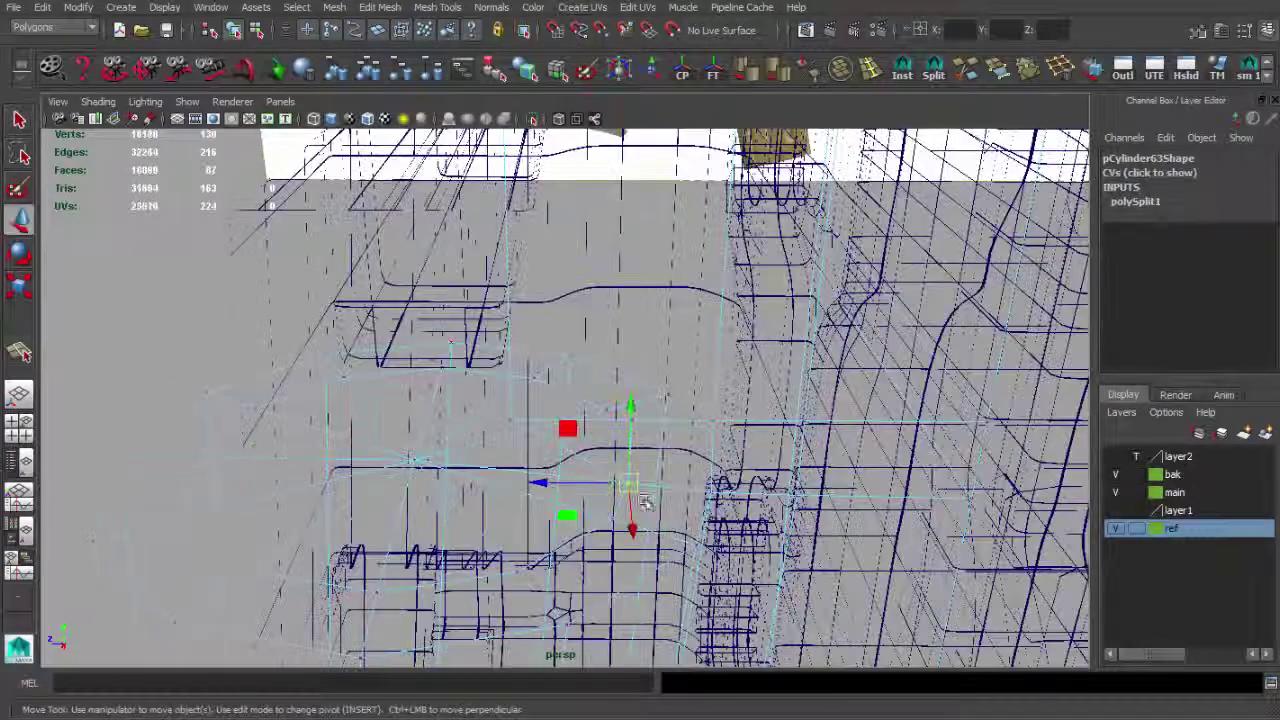
{"action": "left_click", "coordinate": [998, 68]}
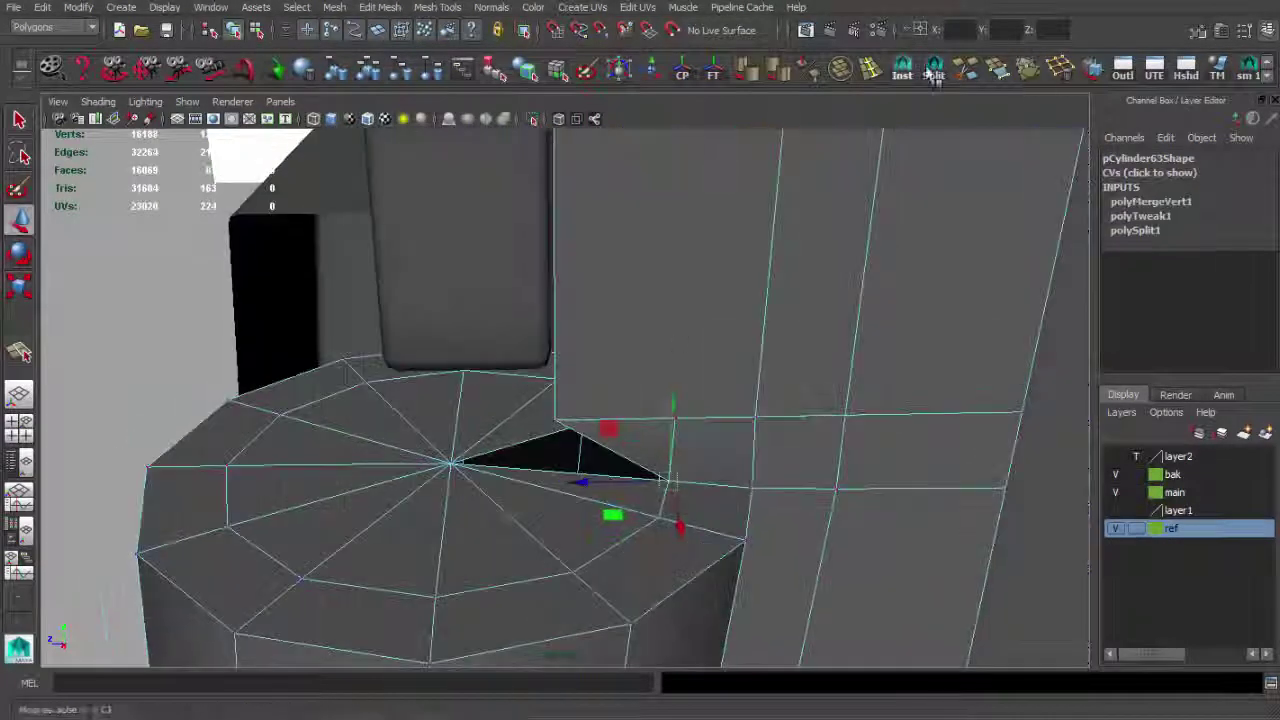
{"action": "left_click", "coordinate": [580, 472]}
{"action": "left_click", "coordinate": [578, 437]}
{"action": "key", "text": "Return"}
Delete the unneeded face on the stock block.
{"action": "key", "text": "F11"}
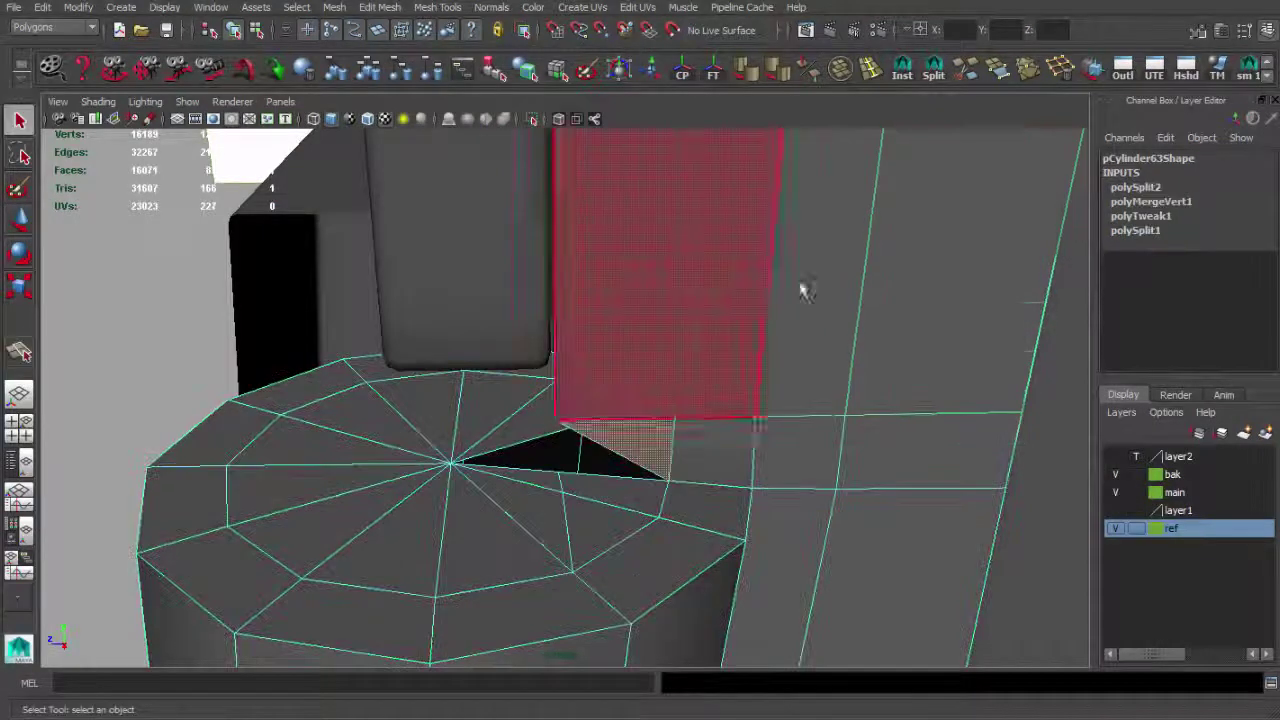
{"action": "left_click", "coordinate": [625, 448]}
{"action": "key", "text": "Delete"}
{"action": "key", "text": "q"}
{"action": "mouse_move", "coordinate": [597, 480]}
{"action": "left_mouse_down", "text": "alt"}
{"action": "mouse_move", "coordinate": [537, 414]}
{"action": "mouse_move", "coordinate": [657, 380]}
{"action": "mouse_move", "coordinate": [698, 474]}
{"action": "left_mouse_up", "text": "alt"}
Move the cylinder cap vertex to meet the block corner beneath the receiver block.
{"action": "key", "text": "w"}
{"action": "mouse_move", "coordinate": [775, 472]}
{"action": "left_mouse_down", "text": "alt"}
{"action": "mouse_move", "coordinate": [640, 420]}
{"action": "mouse_move", "coordinate": [570, 466]}
{"action": "left_mouse_up", "text": "alt"}
{"action": "key", "text": "w"}
{"action": "mouse_move", "coordinate": [476, 505]}
{"action": "left_mouse_down", "text": "alt"}
{"action": "mouse_move", "coordinate": [643, 408]}
{"action": "mouse_move", "coordinate": [547, 467]}
{"action": "left_mouse_up", "text": "alt"}
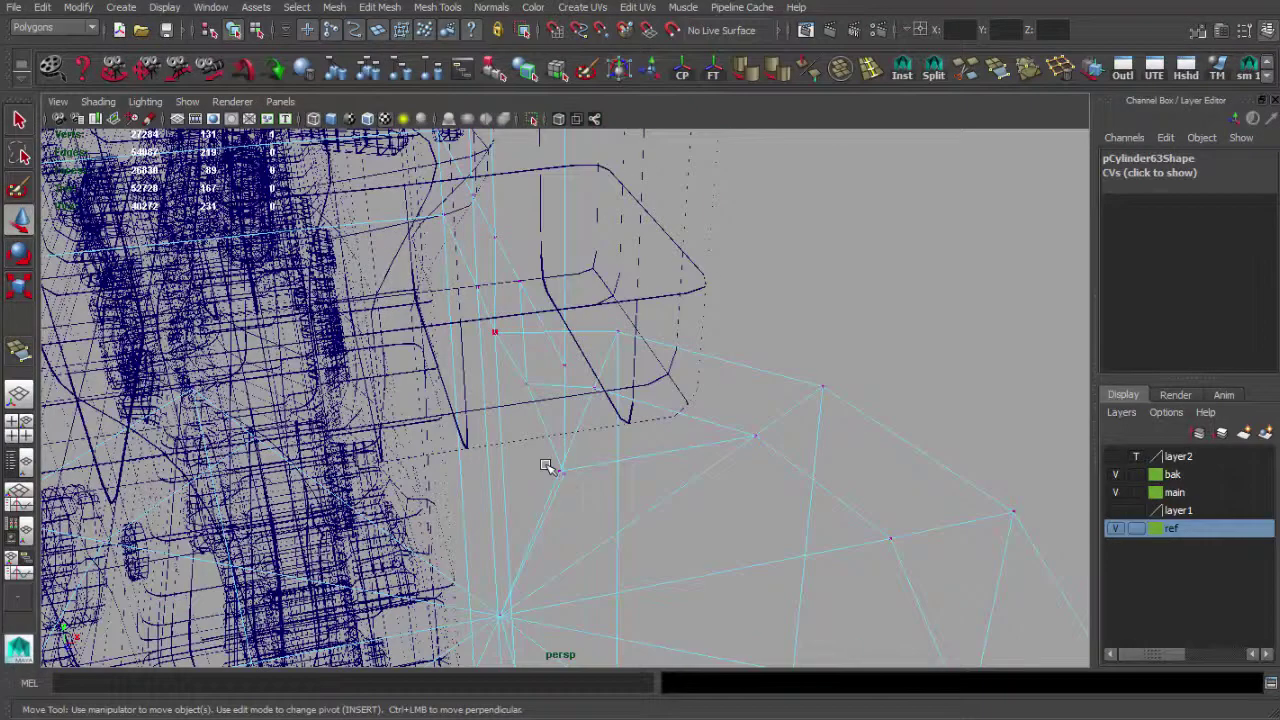
{"action": "left_click_drag", "start_coordinate": [645, 457], "coordinate": [565, 518], "text": "alt"}
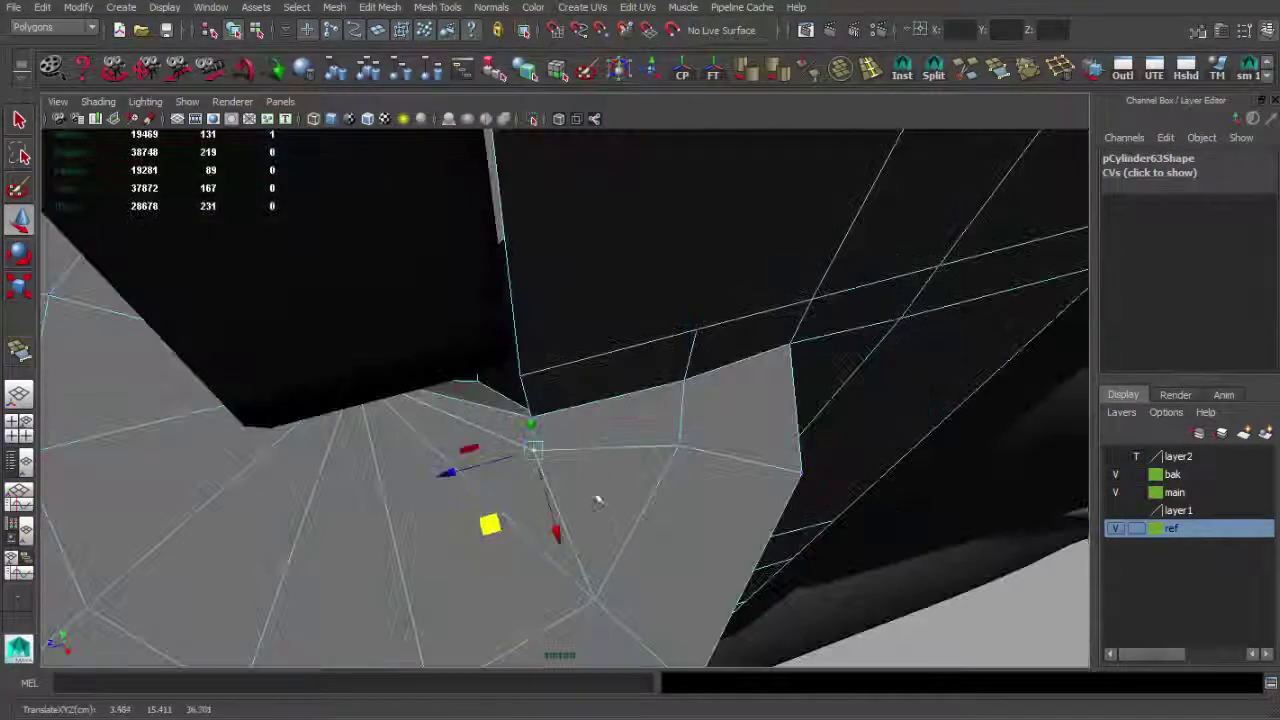
{"action": "left_click_drag", "start_coordinate": [655, 491], "coordinate": [522, 527], "text": "alt"}
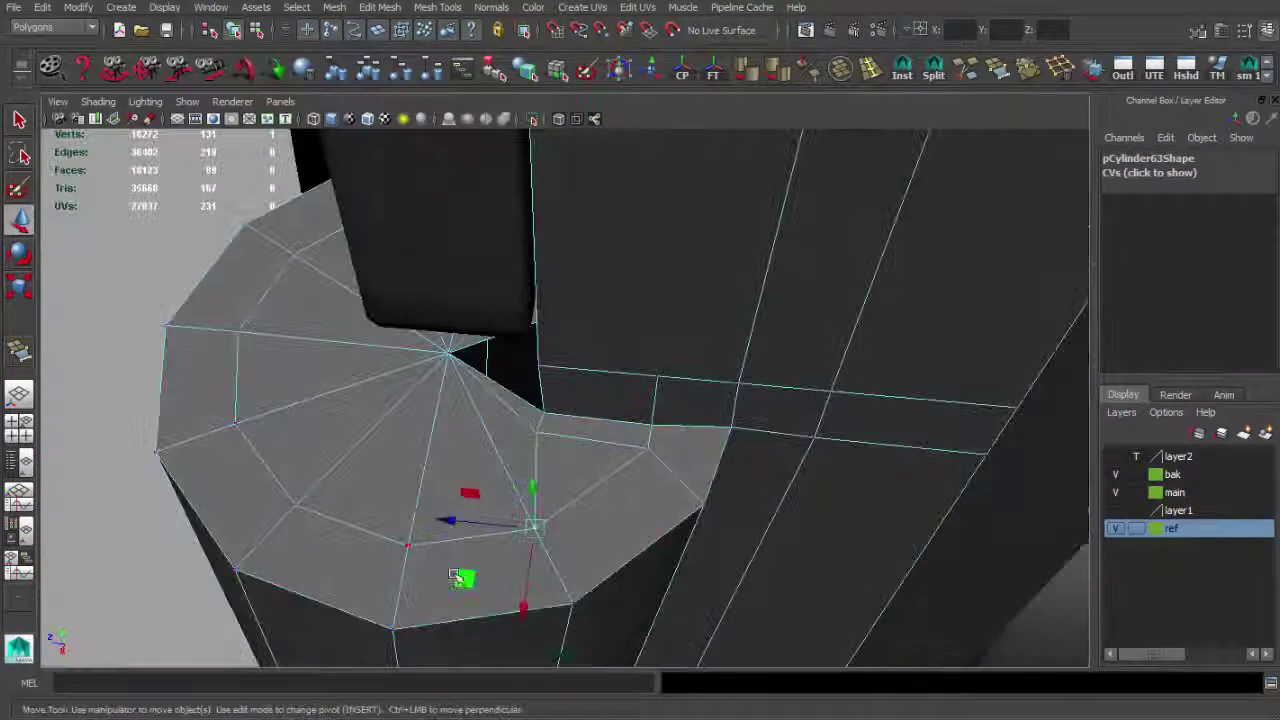
{"action": "left_click_drag", "start_coordinate": [455, 578], "coordinate": [518, 428], "text": "alt"}
{"action": "scroll", "coordinate": [615, 373], "scroll_direction": "down", "scroll_amount": 5}
{"action": "mouse_move", "coordinate": [514, 349]}
{"action": "left_mouse_down", "text": "alt"}
{"action": "mouse_move", "coordinate": [657, 363]}
{"action": "mouse_move", "coordinate": [510, 375]}
{"action": "mouse_move", "coordinate": [560, 400]}
{"action": "mouse_move", "coordinate": [600, 460]}
{"action": "mouse_move", "coordinate": [613, 413]}
{"action": "mouse_move", "coordinate": [630, 410]}
{"action": "left_mouse_up", "text": "alt"}
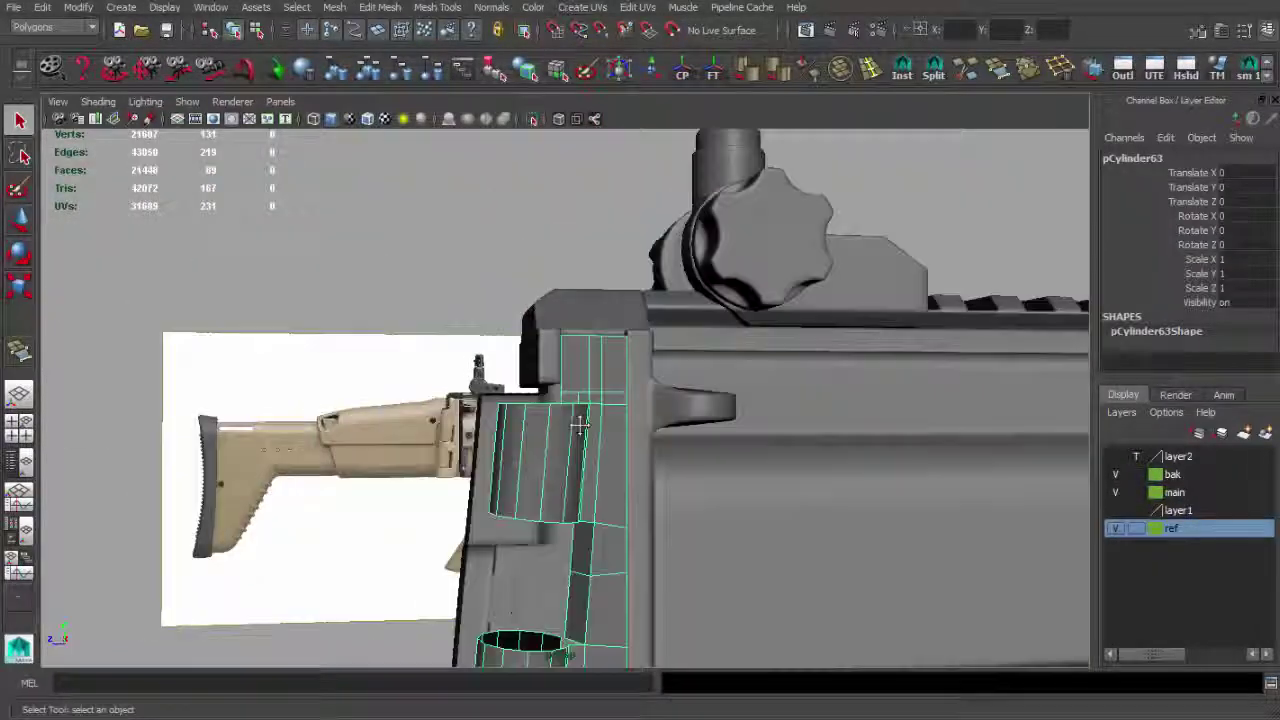
{"action": "scroll", "coordinate": [606, 466], "scroll_direction": "up", "scroll_amount": 5}
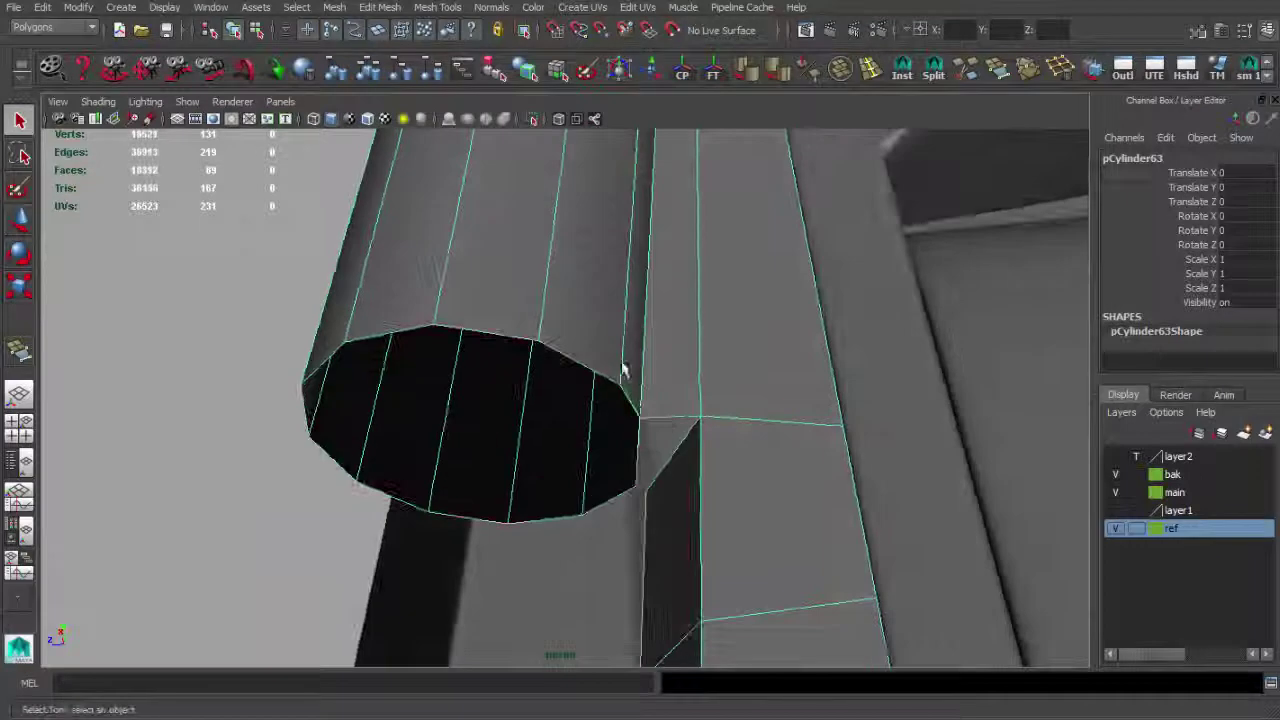
Cap the cylinder's open end: extrude its border edges, scale inward, and Merge to Center.
{"action": "left_click", "coordinate": [632, 409]}
{"action": "key", "text": "ctrl+e"}
{"action": "key", "text": "r"}
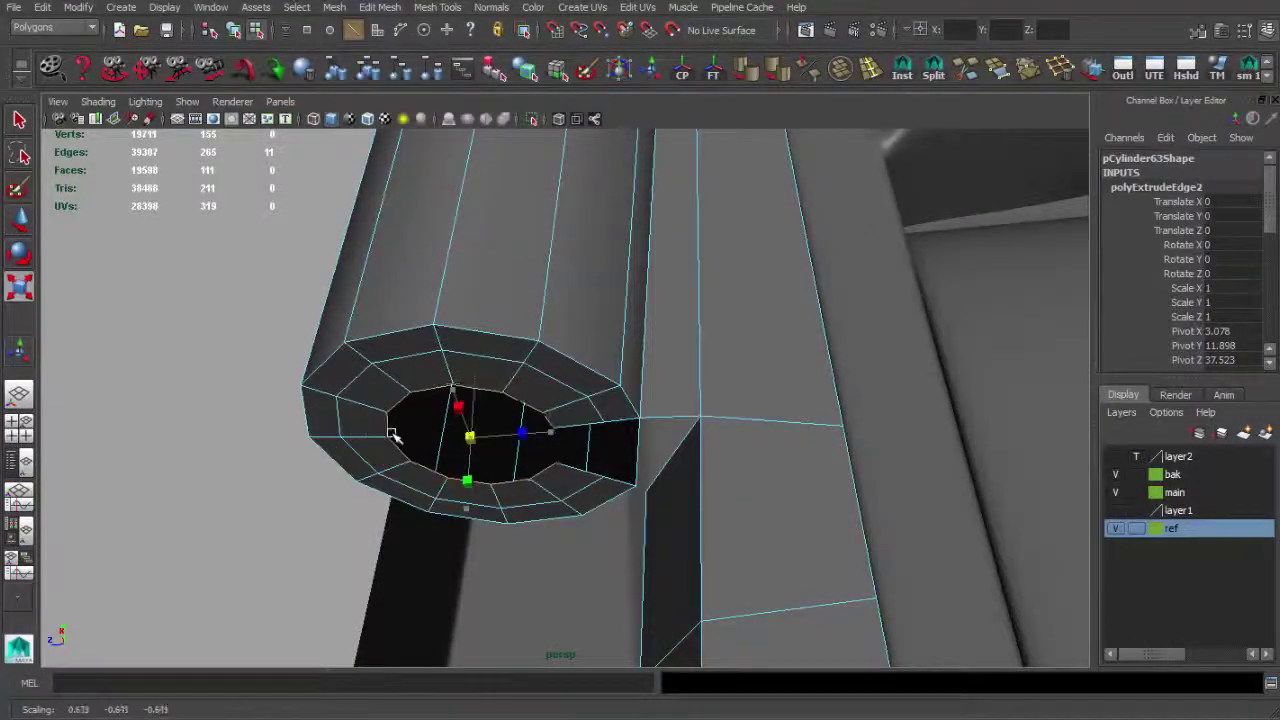
{"action": "left_click", "coordinate": [1030, 77]}
{"action": "left_click_drag", "start_coordinate": [750, 405], "coordinate": [812, 180], "text": "alt"}
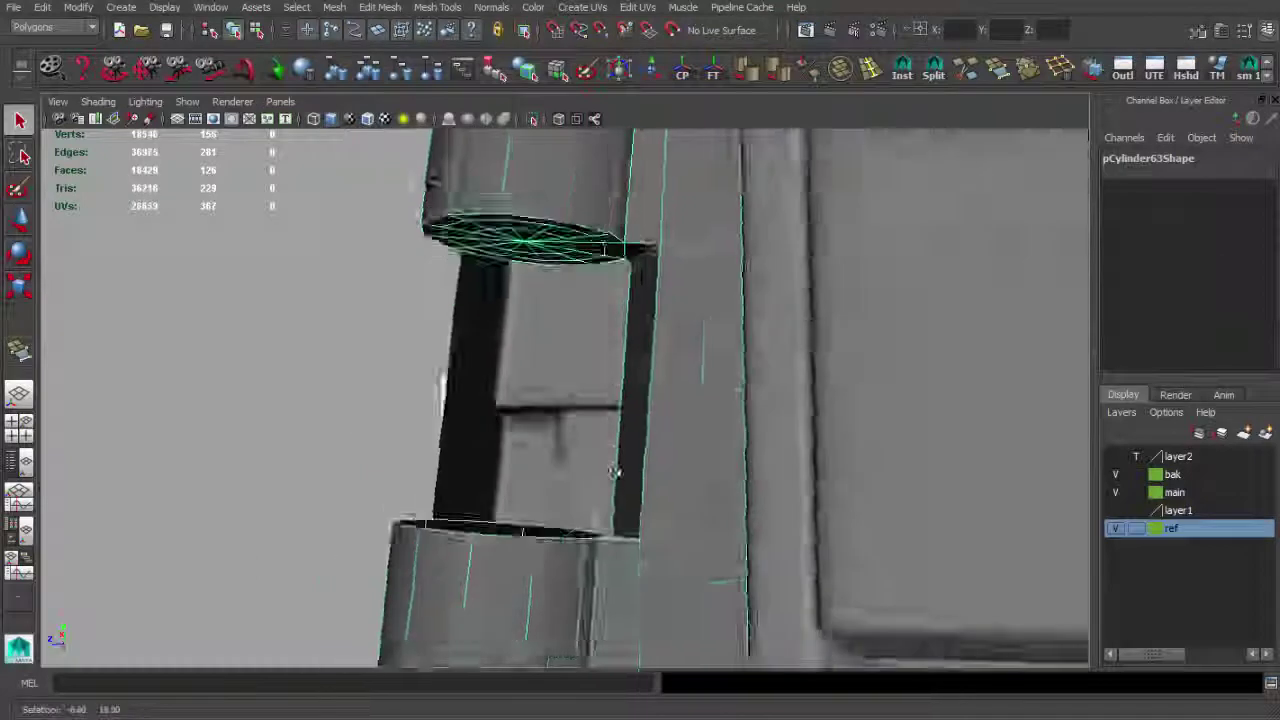
Fill the gap at the hollow cylinder top with an appended filler face.
{"action": "left_click_drag", "start_coordinate": [615, 472], "coordinate": [652, 450], "text": "alt"}
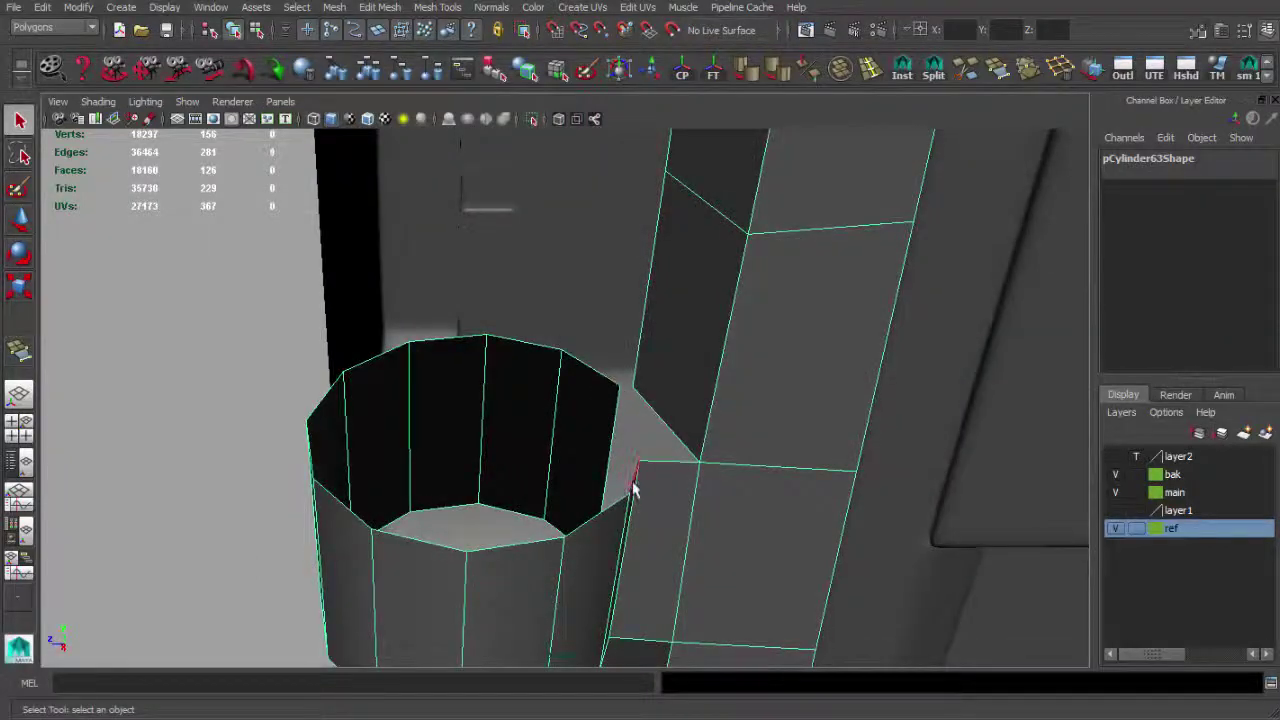
{"action": "right_click_drag", "start_coordinate": [540, 452], "coordinate": [540, 452], "text": "shift"}
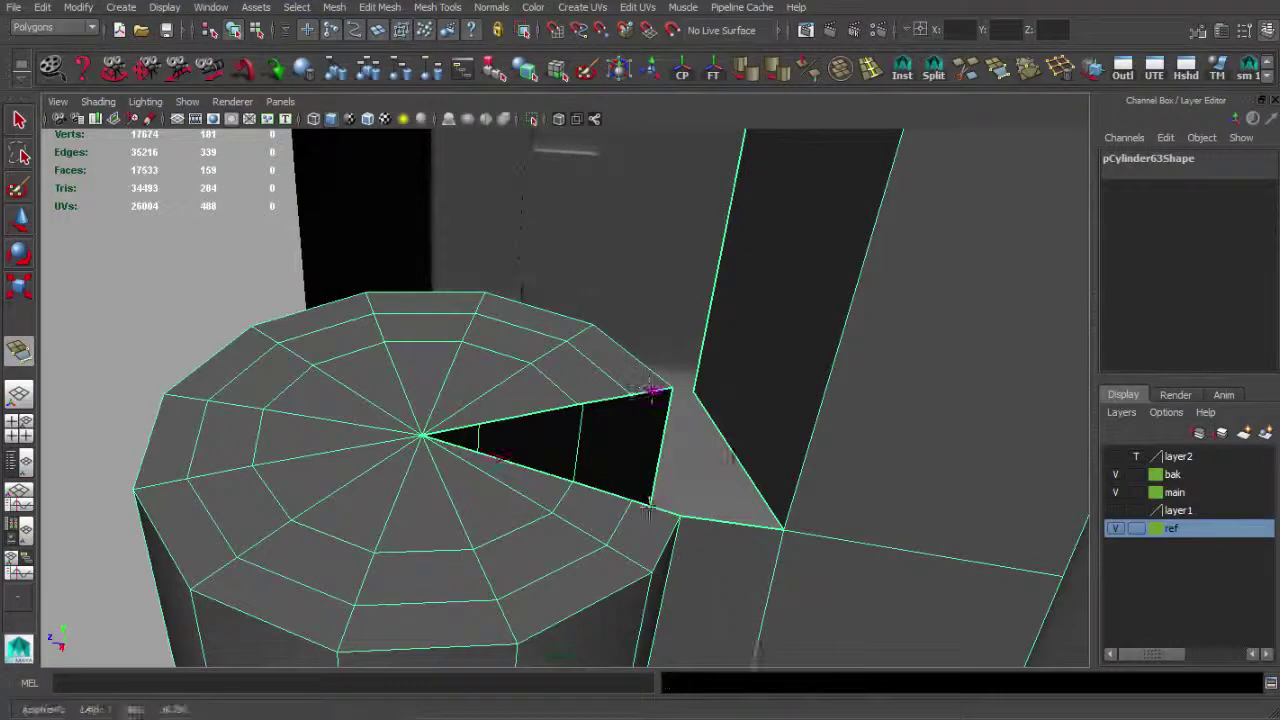
{"action": "key", "text": "Return"}
{"action": "mouse_move", "coordinate": [726, 437]}
{"action": "left_mouse_down", "text": "alt"}
{"action": "mouse_move", "coordinate": [617, 360]}
{"action": "mouse_move", "coordinate": [632, 517]}
{"action": "left_mouse_up", "text": "alt"}
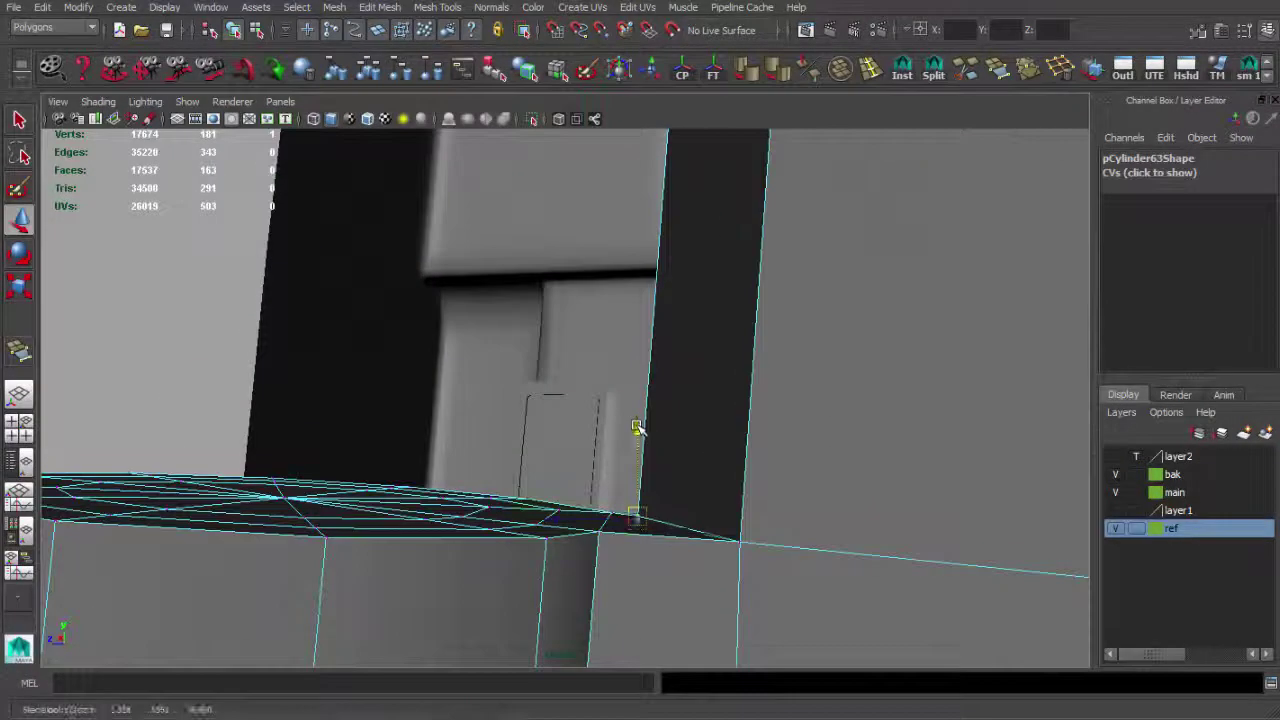
{"action": "key", "text": "F8"}
Cap the lower cylinder's top by extruding its edge ring, shrinking it, and merging to centre.
{"action": "mouse_move", "coordinate": [737, 471]}
{"action": "left_mouse_down", "text": "alt"}
{"action": "mouse_move", "coordinate": [600, 471]}
{"action": "mouse_move", "coordinate": [557, 429]}
{"action": "mouse_move", "coordinate": [607, 441]}
{"action": "mouse_move", "coordinate": [506, 466]}
{"action": "mouse_move", "coordinate": [571, 420]}
{"action": "left_mouse_up", "text": "alt"}
{"action": "right_click_drag", "start_coordinate": [571, 420], "coordinate": [740, 523], "text": "alt"}
{"action": "left_click", "coordinate": [590, 465]}
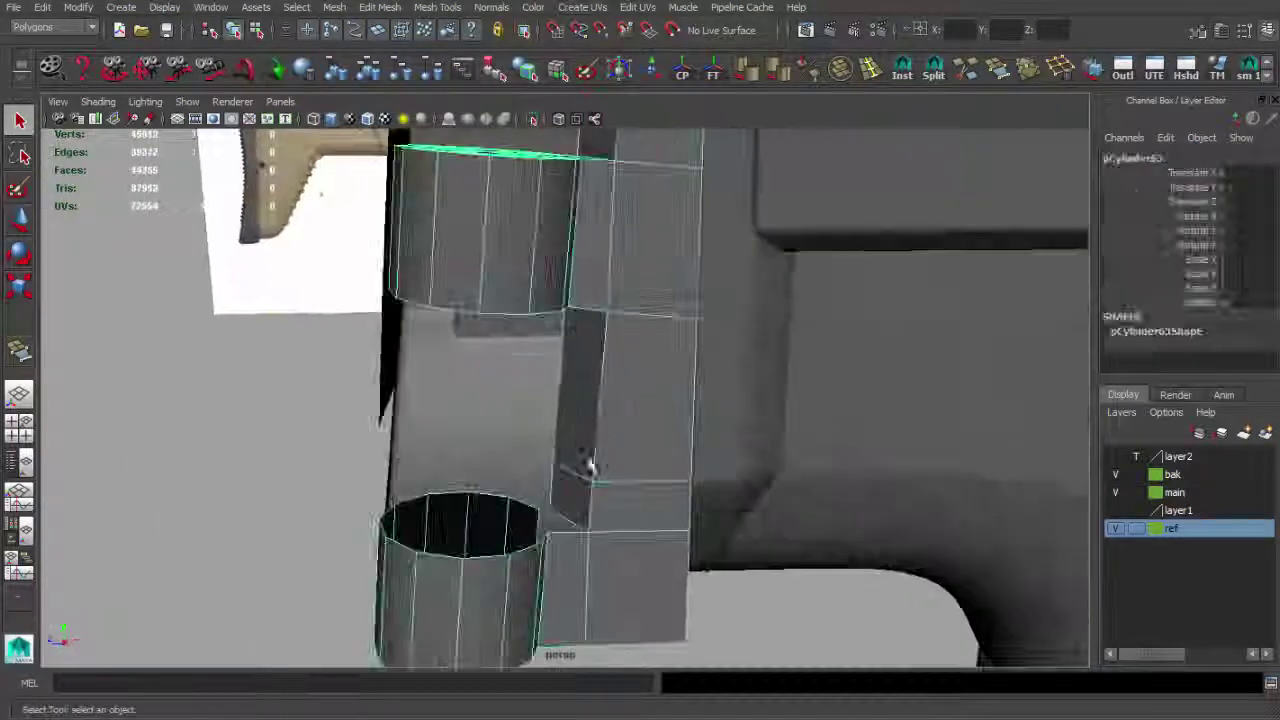
{"action": "key", "text": "f"}
{"action": "key", "text": "ctrl+e"}
{"action": "left_click_drag", "start_coordinate": [655, 400], "coordinate": [547, 387]}
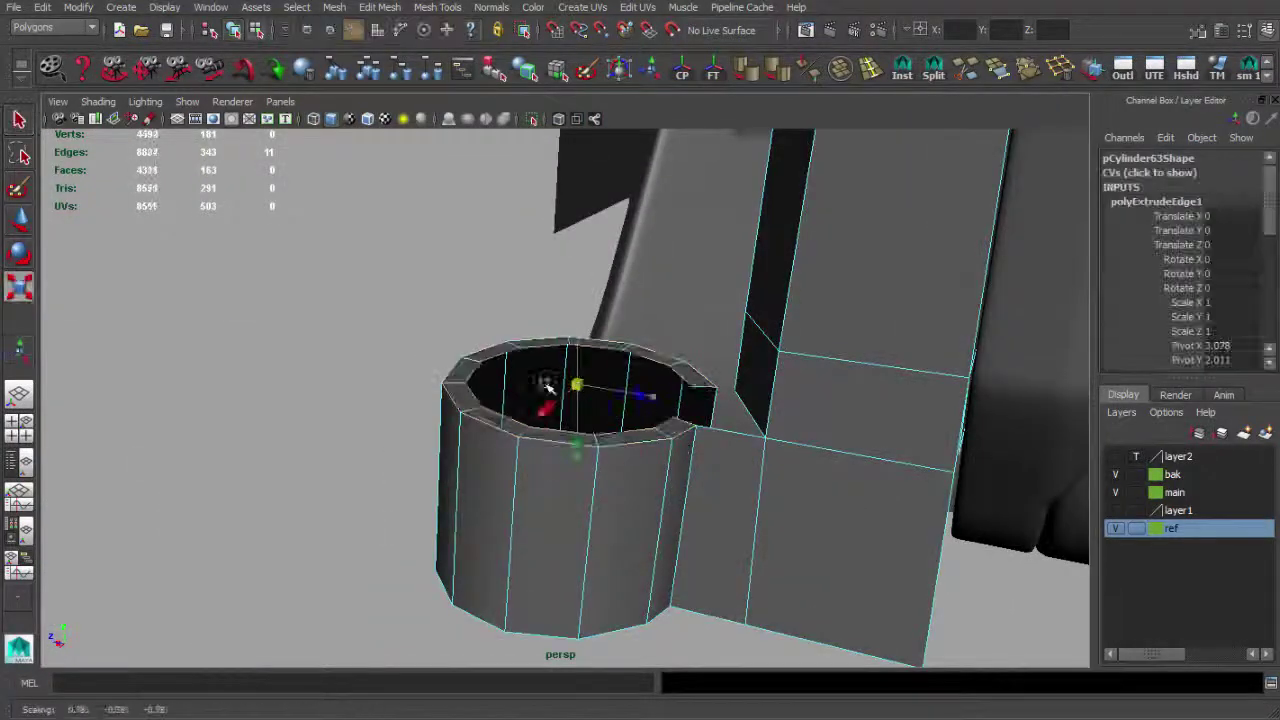
{"action": "left_click", "coordinate": [1027, 67]}
{"action": "left_click_drag", "start_coordinate": [700, 300], "coordinate": [745, 358], "text": "alt"}
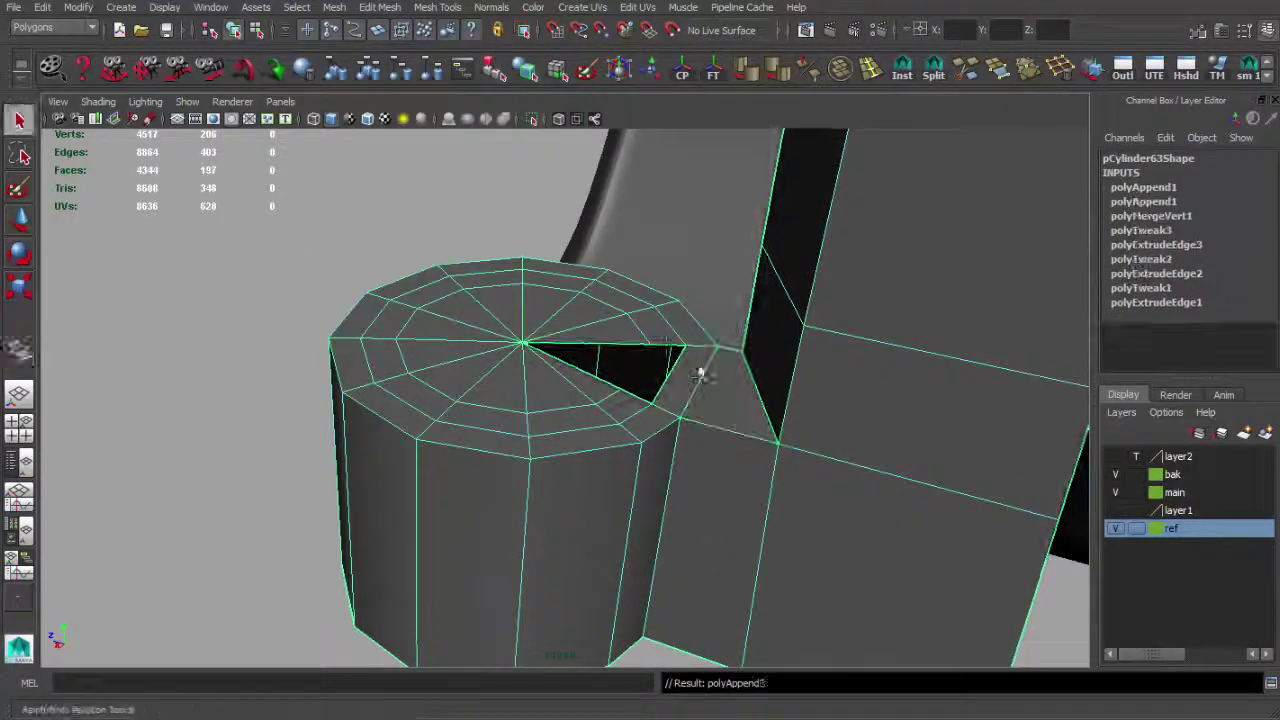
Clear the selection, reselect the cylinder, and switch to edge selection.
{"action": "key", "text": "q"}
{"action": "mouse_move", "coordinate": [615, 345]}
{"action": "left_mouse_down", "text": "alt"}
{"action": "mouse_move", "coordinate": [651, 334]}
{"action": "mouse_move", "coordinate": [643, 500]}
{"action": "mouse_move", "coordinate": [668, 531]}
{"action": "left_mouse_up", "text": "alt"}
{"action": "key", "text": "q"}
{"action": "mouse_move", "coordinate": [748, 418]}
{"action": "left_mouse_down", "text": "alt"}
{"action": "mouse_move", "coordinate": [720, 474]}
{"action": "mouse_move", "coordinate": [346, 434]}
{"action": "mouse_move", "coordinate": [631, 257]}
{"action": "mouse_move", "coordinate": [697, 385]}
{"action": "mouse_move", "coordinate": [563, 394]}
{"action": "mouse_move", "coordinate": [591, 354]}
{"action": "mouse_move", "coordinate": [583, 223]}
{"action": "mouse_move", "coordinate": [566, 358]}
{"action": "mouse_move", "coordinate": [610, 410]}
{"action": "left_mouse_up", "text": "alt"}
{"action": "left_click", "coordinate": [346, 434]}
{"action": "left_click", "coordinate": [563, 394]}
{"action": "key", "text": "F10"}
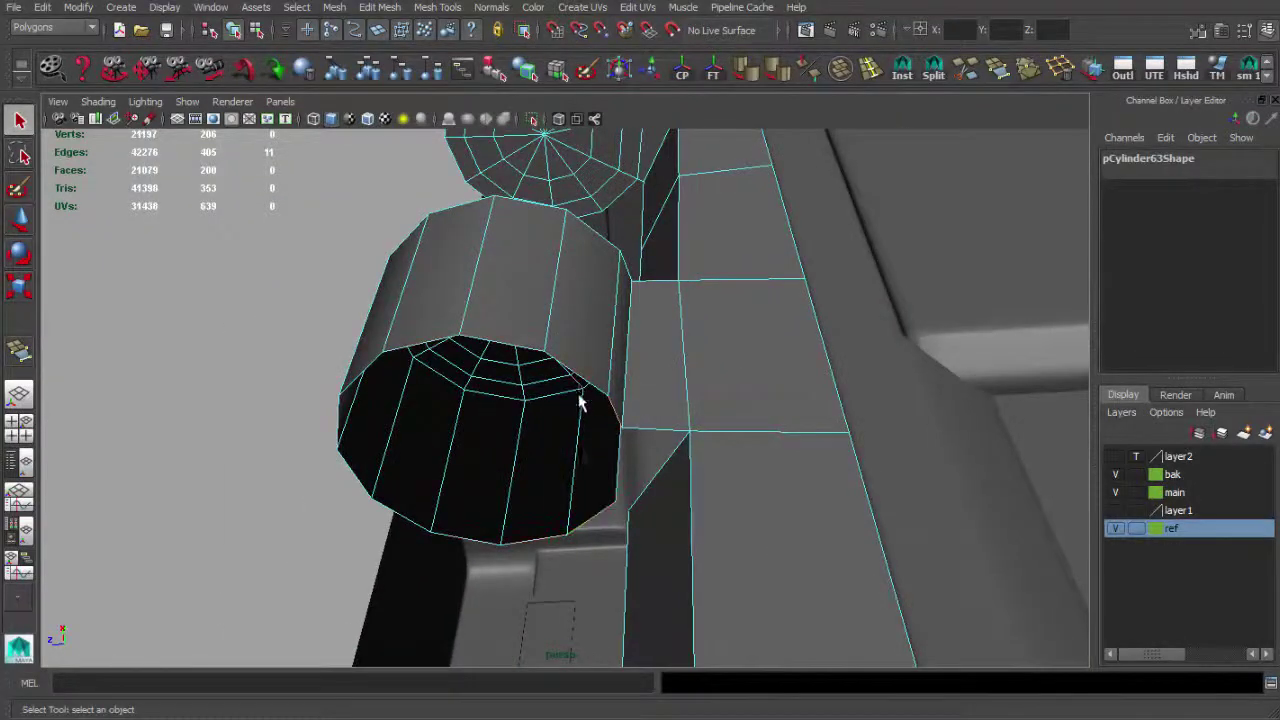
Extrude and shrink the open end's edge loop, collapse the hole, and commit an appended triangle.
{"action": "key", "text": "ctrl+e"}
{"action": "left_click_drag", "start_coordinate": [477, 450], "coordinate": [455, 450]}
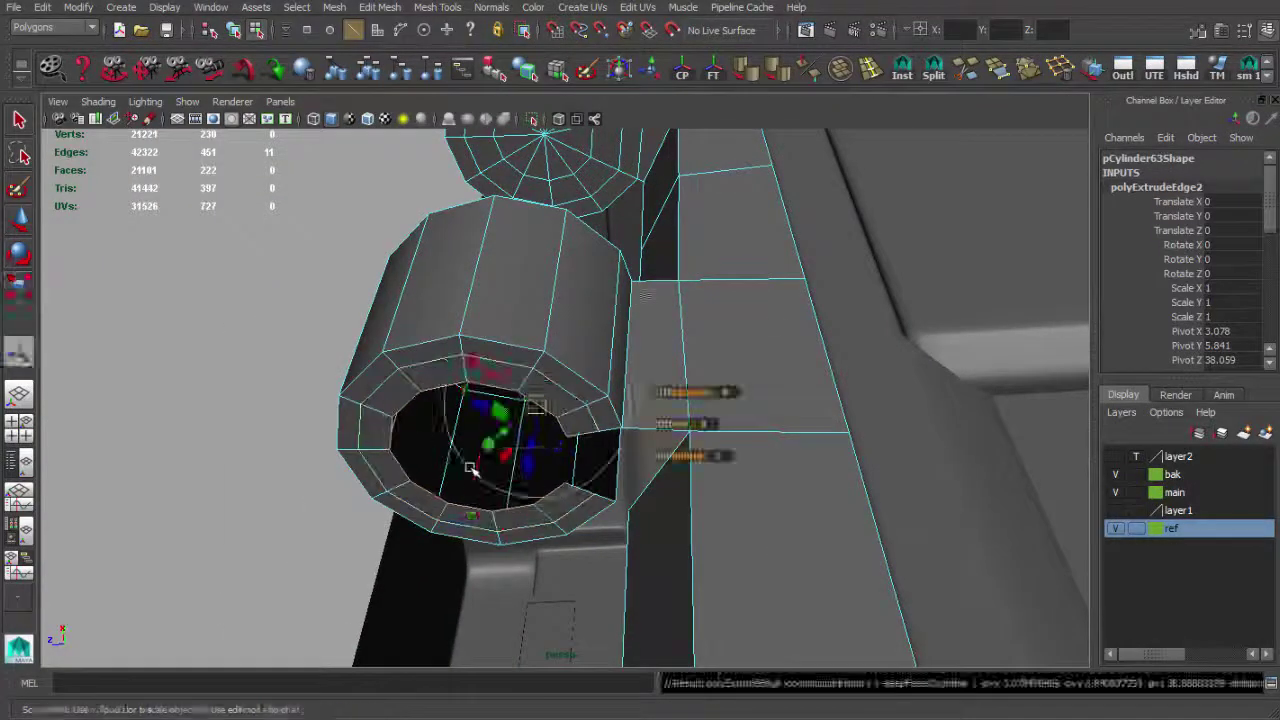
{"action": "left_click_drag", "start_coordinate": [980, 135], "coordinate": [540, 420], "text": "alt"}
{"action": "right_click_drag", "start_coordinate": [540, 420], "coordinate": [560, 394], "text": "shift"}
{"action": "left_click_drag", "start_coordinate": [560, 394], "coordinate": [633, 365], "text": "alt"}
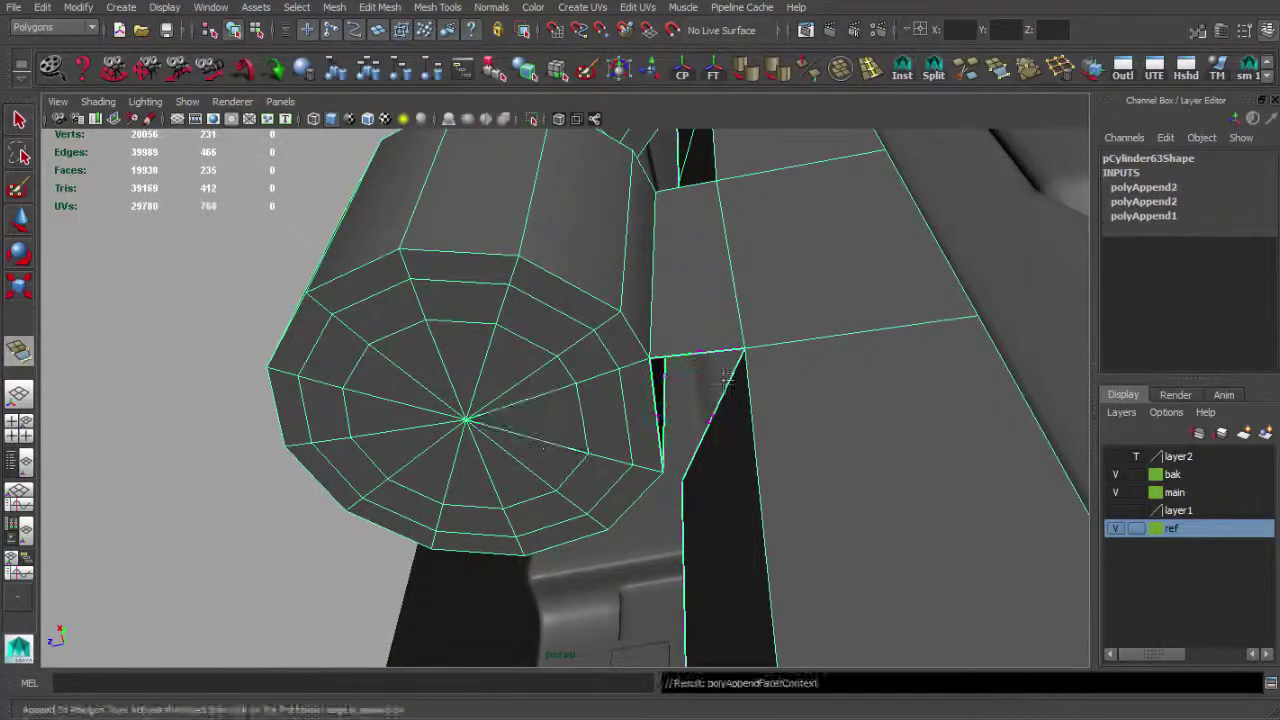
{"action": "key", "text": "Return"}
Select an edge on the cylinder joint and move it to close the gap.
{"action": "left_click_drag", "start_coordinate": [652, 393], "coordinate": [600, 400], "text": "alt"}
{"action": "left_click", "coordinate": [615, 358]}
{"action": "key", "text": "w"}
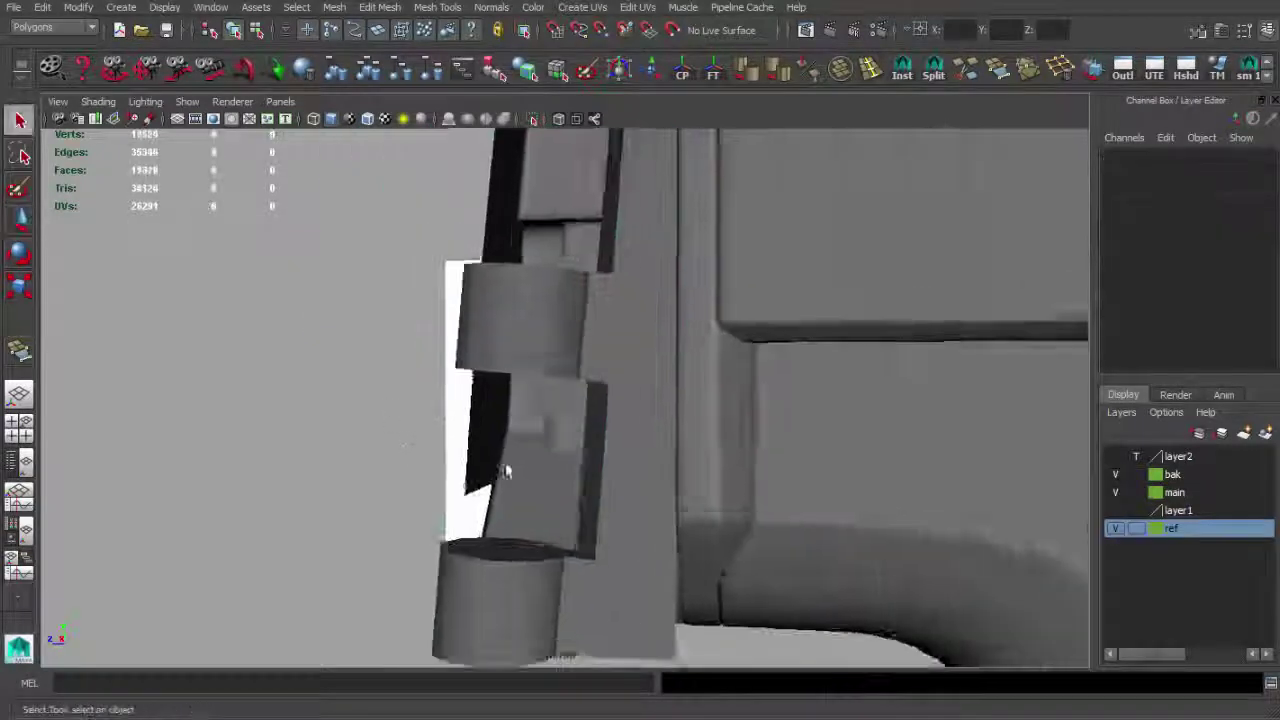
{"action": "mouse_move", "coordinate": [659, 346]}
{"action": "left_mouse_down", "text": "alt"}
{"action": "mouse_move", "coordinate": [707, 455]}
{"action": "mouse_move", "coordinate": [657, 437]}
{"action": "mouse_move", "coordinate": [609, 509]}
{"action": "mouse_move", "coordinate": [623, 509]}
{"action": "mouse_move", "coordinate": [622, 333]}
{"action": "mouse_move", "coordinate": [688, 393]}
{"action": "left_mouse_up", "text": "alt"}
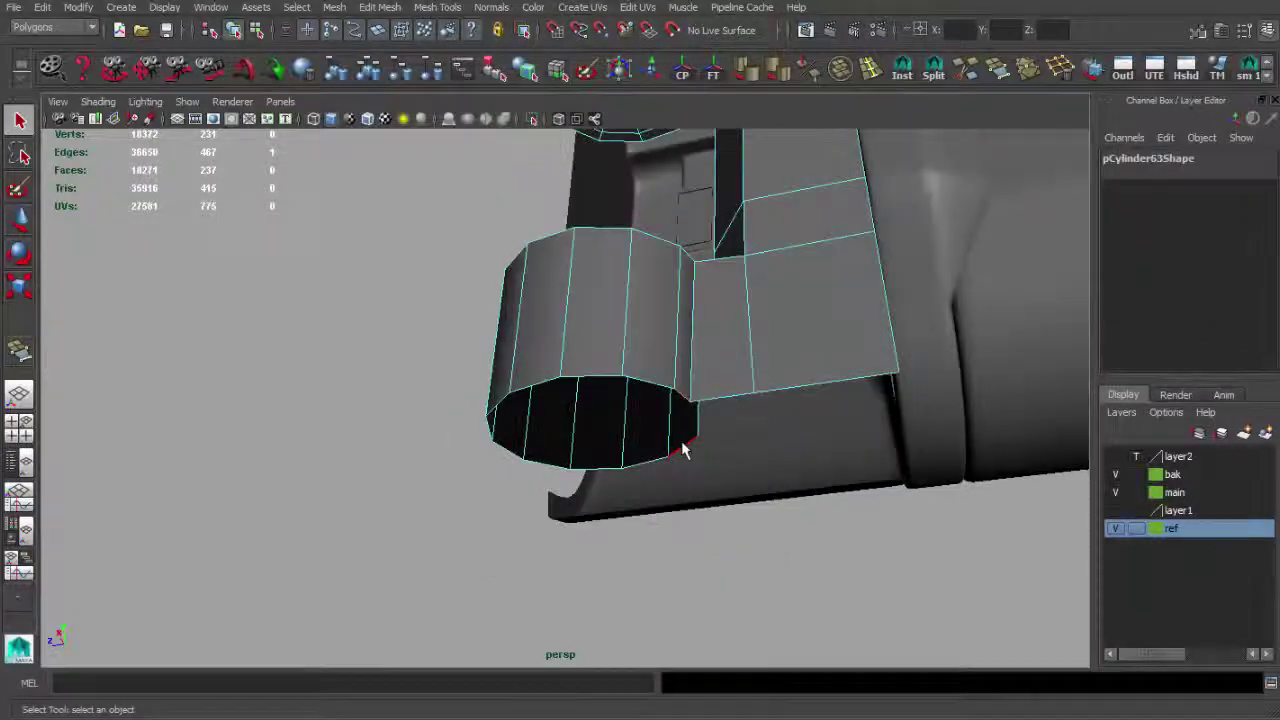
{"action": "left_click_drag", "start_coordinate": [684, 450], "coordinate": [731, 451], "text": "alt"}
Extrude the cylinder's end edge ring and scale it inward into an inset rim, then check in wireframe.
{"action": "key", "text": "ctrl+e"}
{"action": "mouse_move", "coordinate": [634, 400]}
{"action": "left_mouse_down", "text": "alt"}
{"action": "mouse_move", "coordinate": [629, 391]}
{"action": "mouse_move", "coordinate": [606, 495]}
{"action": "left_mouse_up", "text": "alt"}
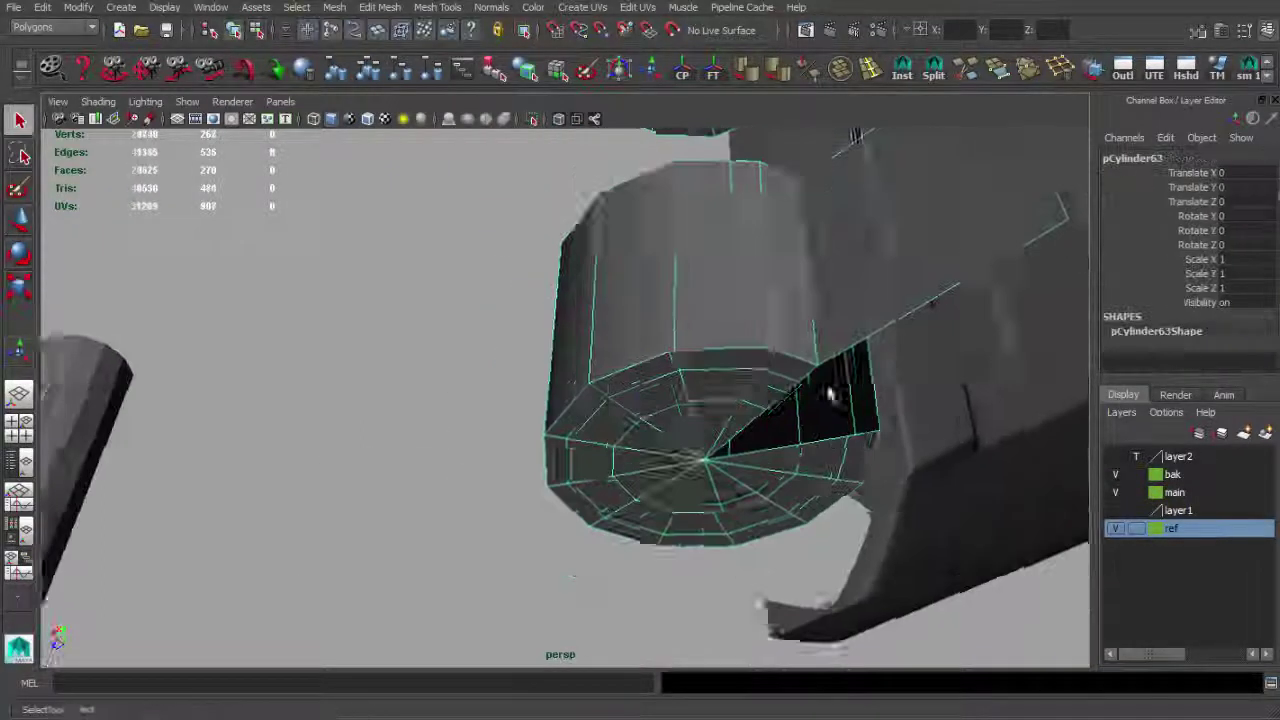
{"action": "left_click_drag", "start_coordinate": [829, 386], "coordinate": [607, 405], "text": "alt"}
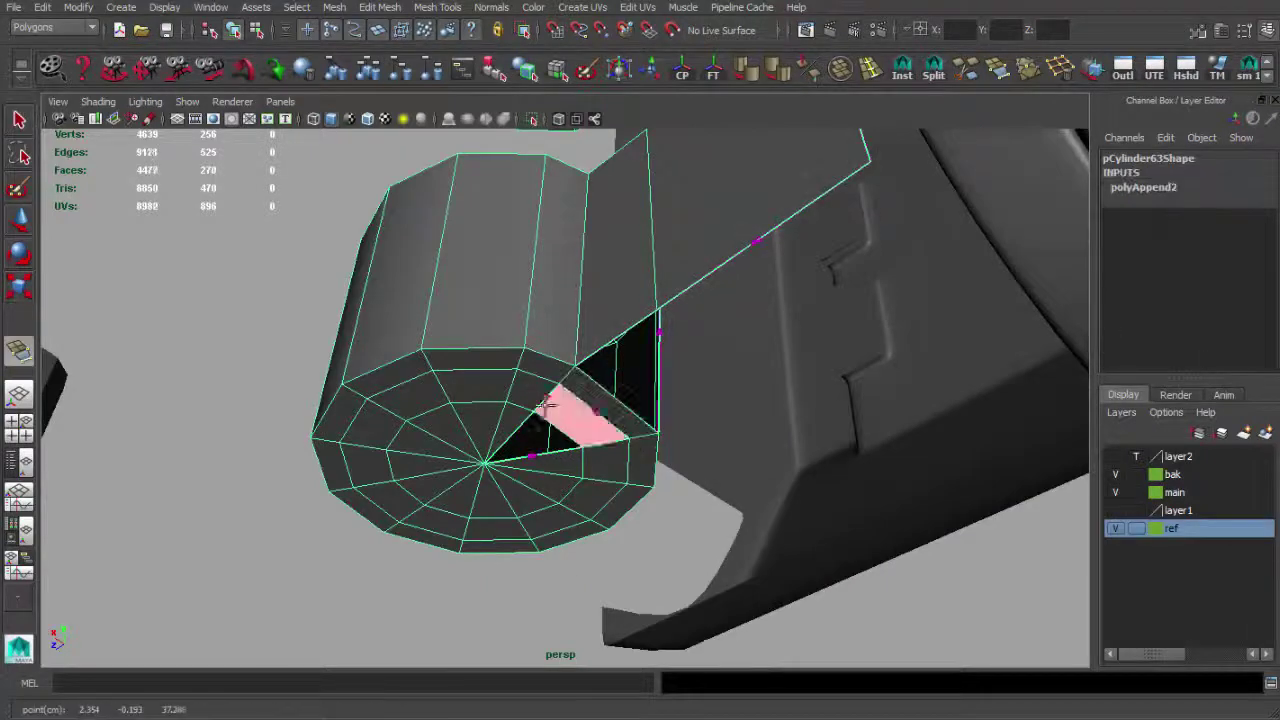
{"action": "key", "text": "q"}
{"action": "left_click_drag", "start_coordinate": [565, 455], "coordinate": [627, 312], "text": "alt"}
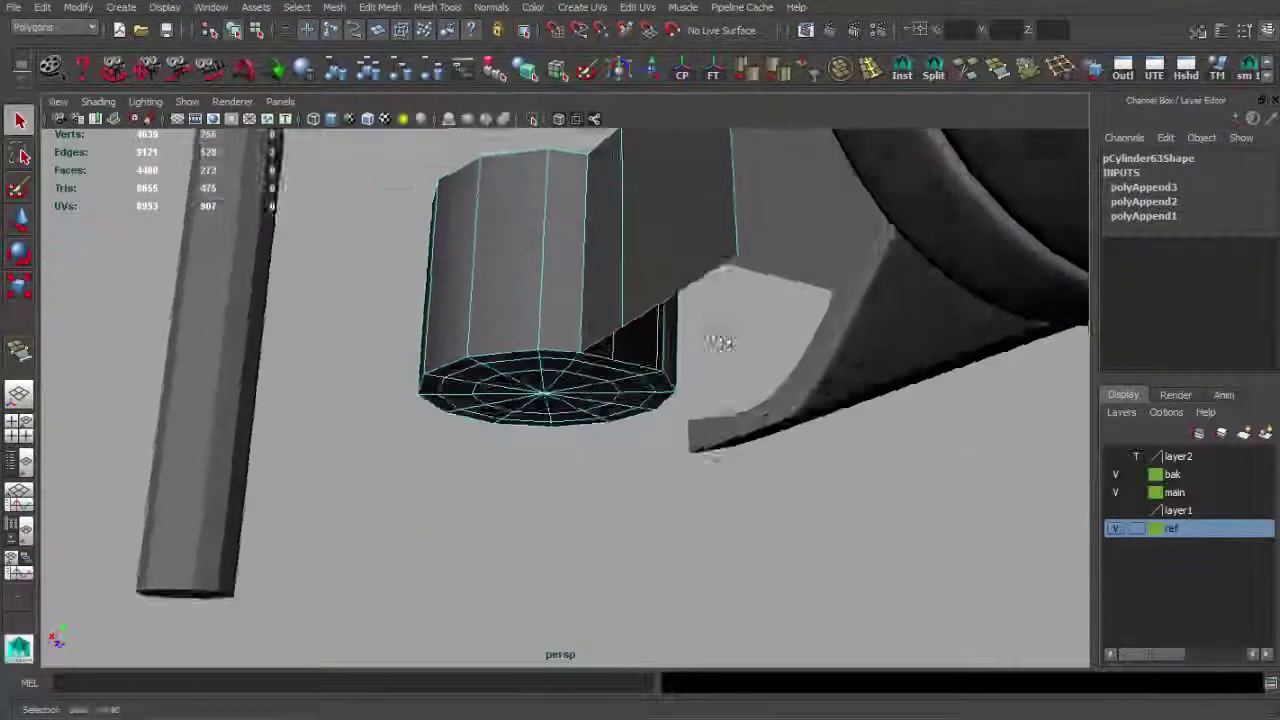
{"action": "left_click_drag", "start_coordinate": [735, 316], "coordinate": [708, 381], "text": "alt"}
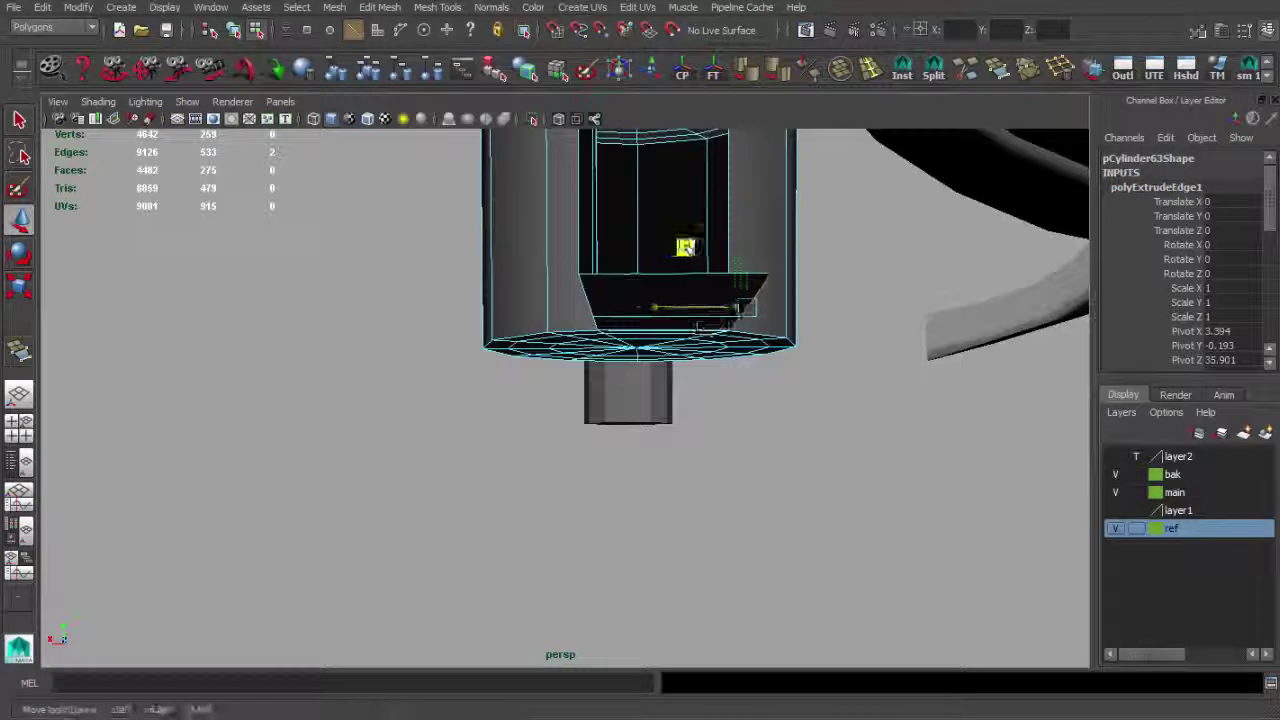
{"action": "left_click_drag", "start_coordinate": [685, 247], "coordinate": [567, 477], "text": "alt"}
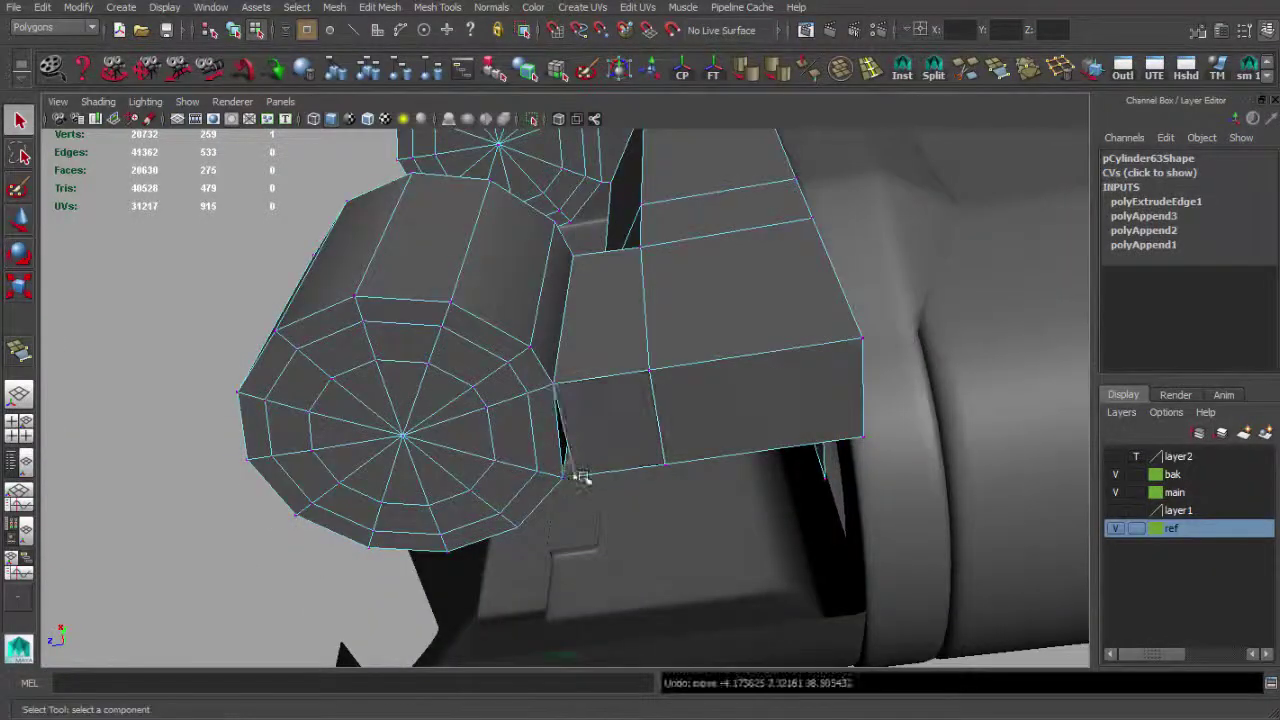
{"action": "key", "text": "q"}
{"action": "key", "text": "4"}
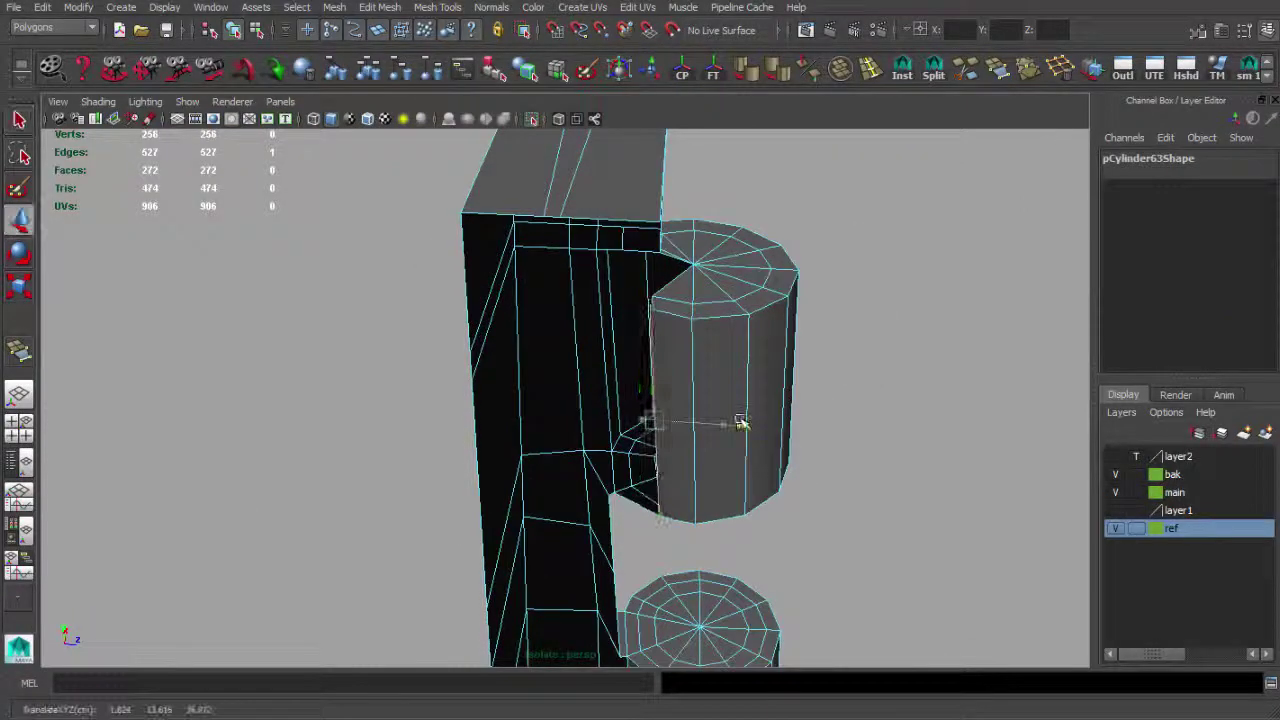
Extrude a vertical edge of the block toward the cylinder.
{"action": "left_click_drag", "start_coordinate": [737, 424], "coordinate": [678, 488], "text": "alt"}
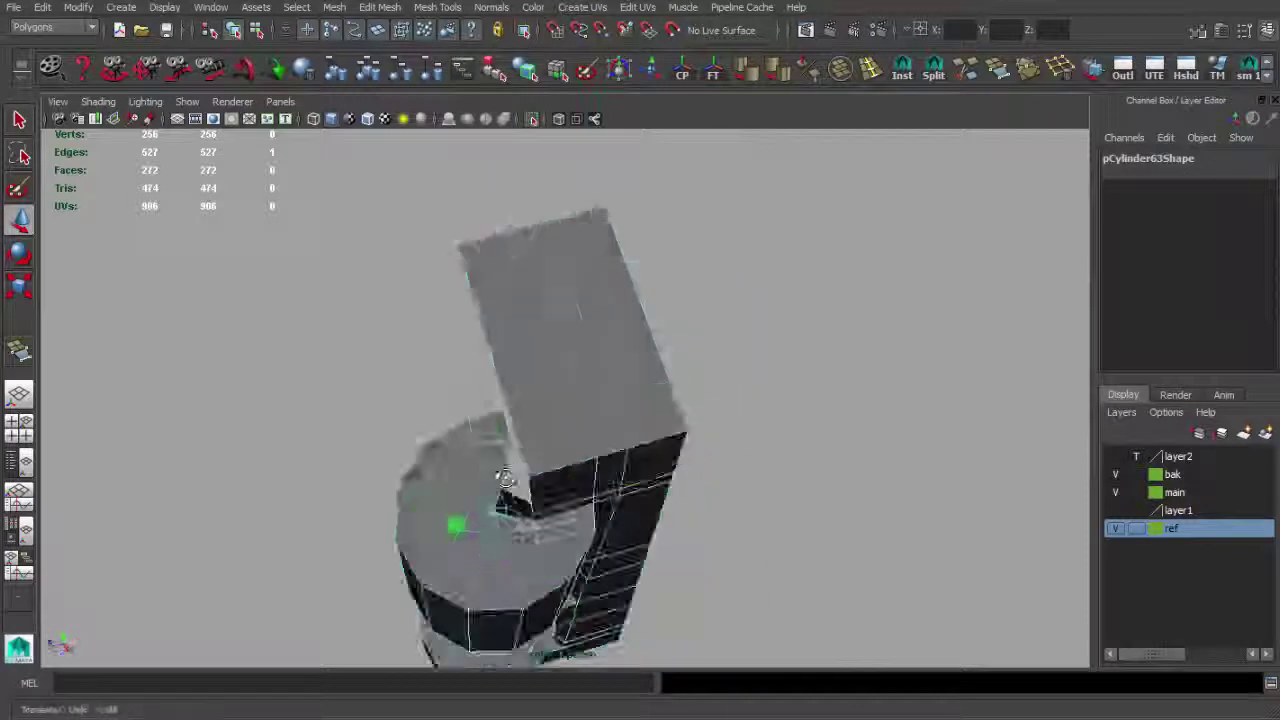
{"action": "mouse_move", "coordinate": [529, 486]}
{"action": "left_mouse_down", "text": "alt"}
{"action": "mouse_move", "coordinate": [667, 382]}
{"action": "mouse_move", "coordinate": [600, 357]}
{"action": "mouse_move", "coordinate": [647, 447]}
{"action": "left_mouse_up", "text": "alt"}
{"action": "key", "text": "F8"}
{"action": "mouse_move", "coordinate": [670, 362]}
{"action": "left_mouse_down", "text": "alt"}
{"action": "mouse_move", "coordinate": [671, 380]}
{"action": "mouse_move", "coordinate": [537, 374]}
{"action": "mouse_move", "coordinate": [634, 409]}
{"action": "mouse_move", "coordinate": [641, 462]}
{"action": "left_mouse_up", "text": "alt"}
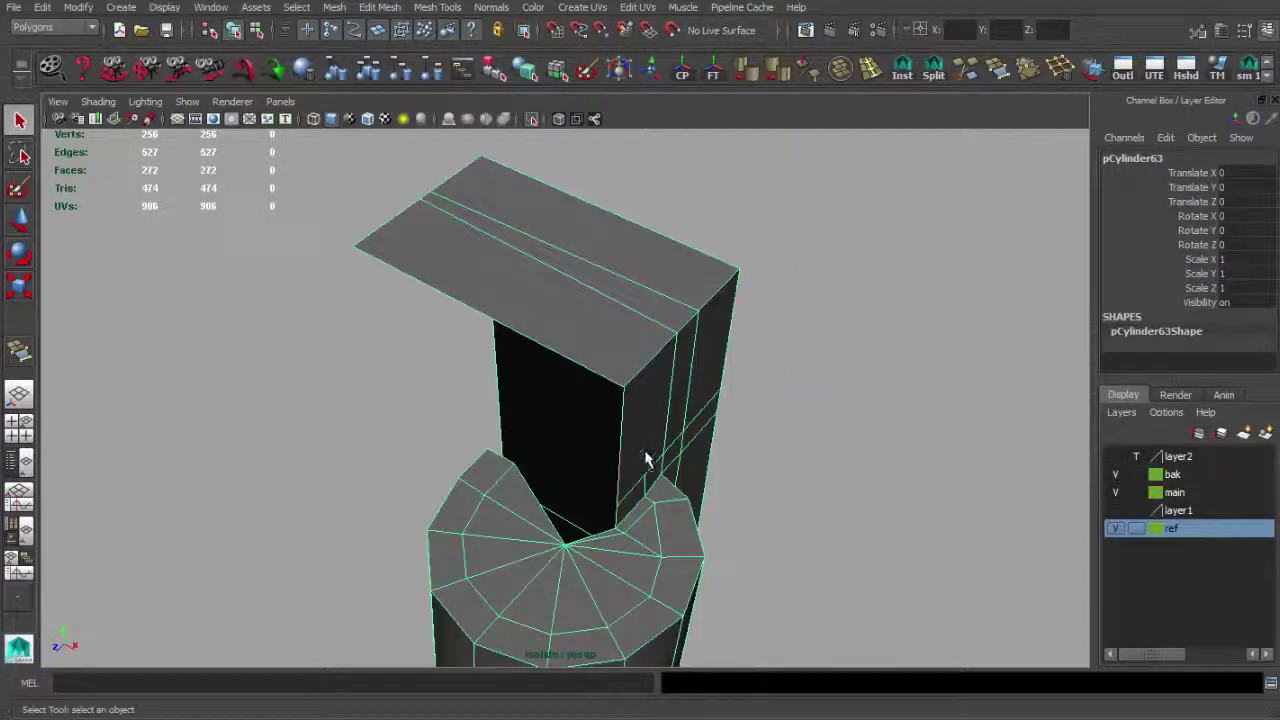
{"action": "key", "text": "F10"}
{"action": "left_click", "coordinate": [622, 450]}
{"action": "key", "text": "ctrl+e"}
{"action": "key", "text": "q"}
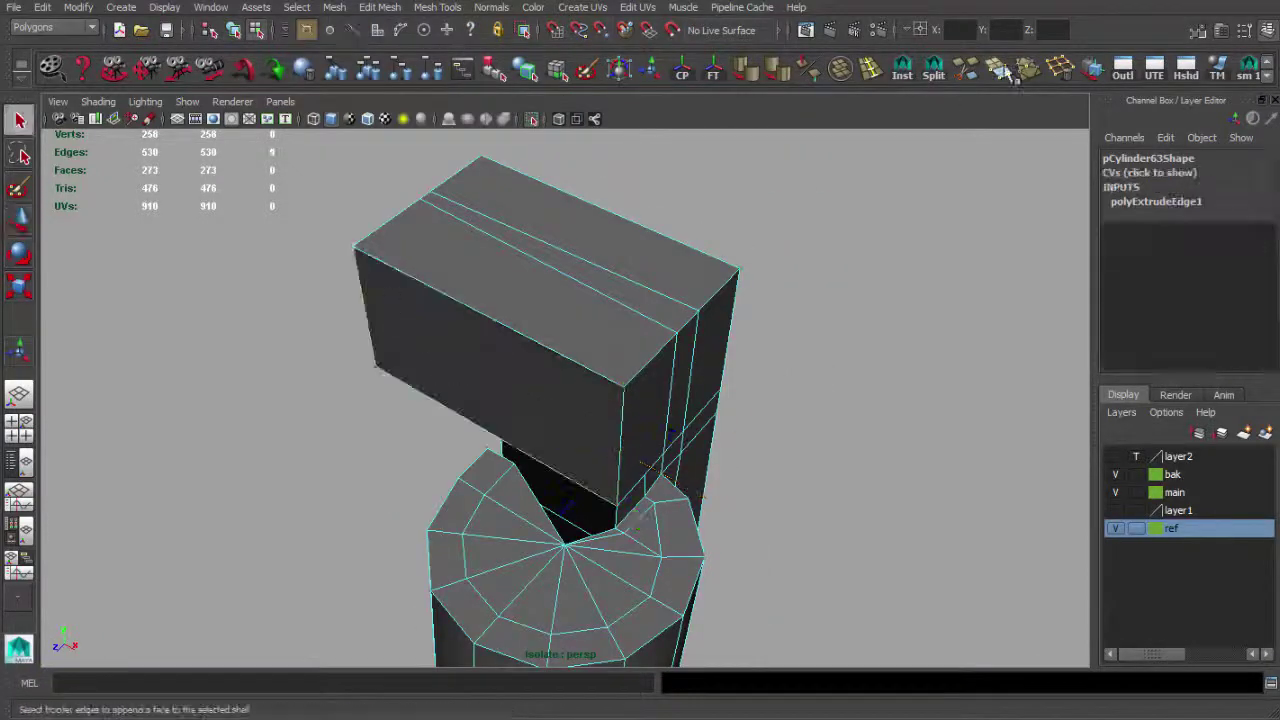
Insert an edge loop across the block front and append a first face at the junction.
{"action": "mouse_move", "coordinate": [628, 277]}
{"action": "left_mouse_down", "text": "alt"}
{"action": "mouse_move", "coordinate": [691, 349]}
{"action": "mouse_move", "coordinate": [923, 109]}
{"action": "left_mouse_up", "text": "alt"}
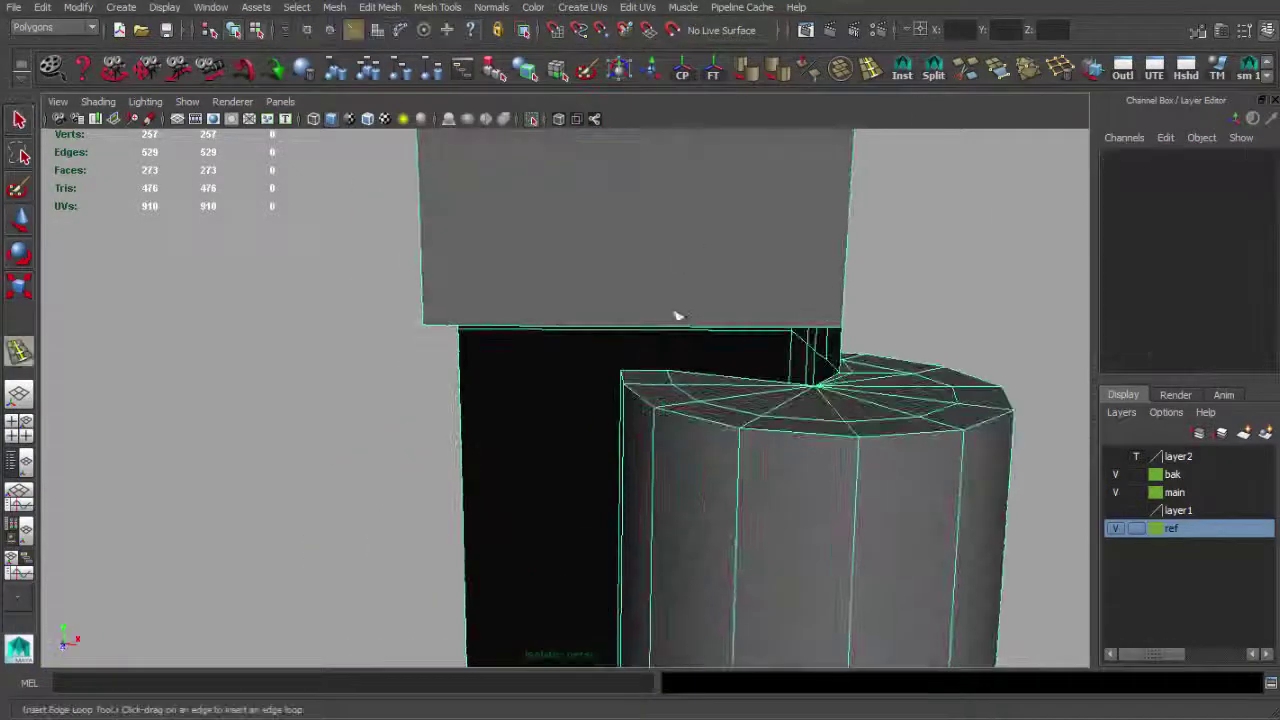
{"action": "mouse_move", "coordinate": [697, 330]}
{"action": "left_mouse_down"}
{"action": "mouse_move", "coordinate": [623, 363]}
{"action": "mouse_move", "coordinate": [617, 329]}
{"action": "left_mouse_up"}
{"action": "key", "text": "q"}
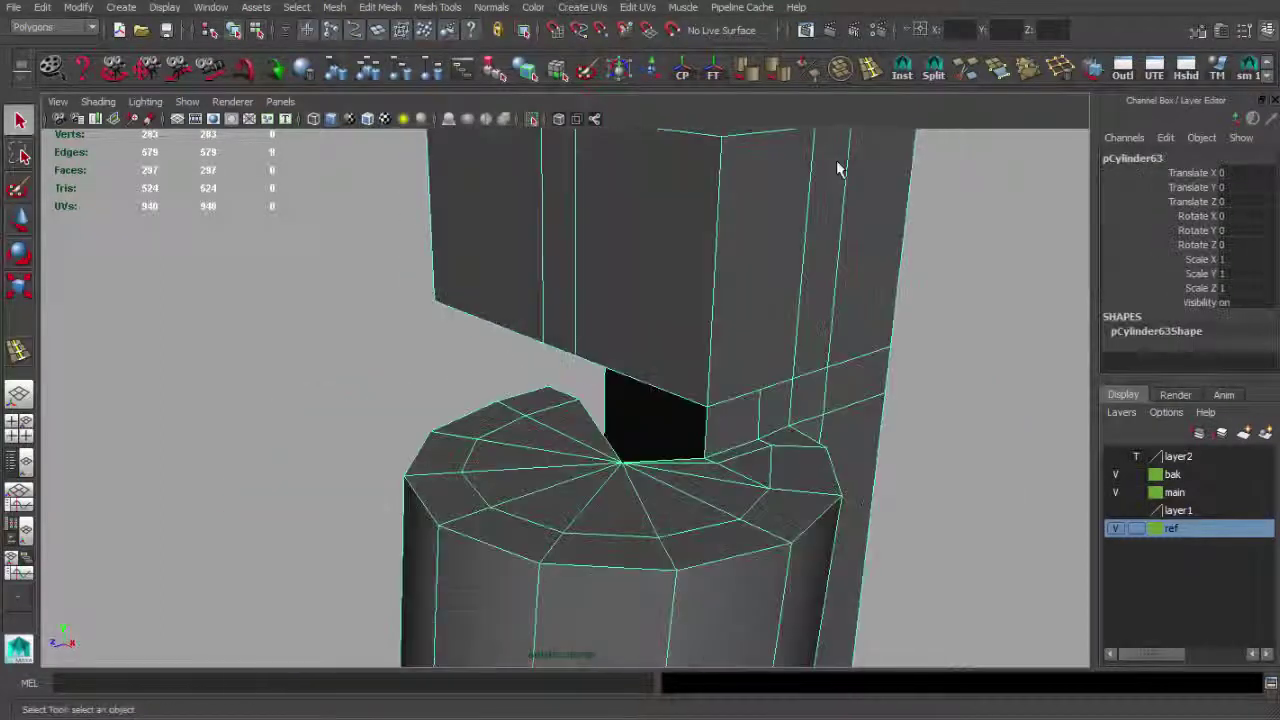
{"action": "right_click_drag", "start_coordinate": [617, 329], "coordinate": [567, 345], "text": "shift"}
{"action": "key", "text": "q"}
{"action": "mouse_move", "coordinate": [565, 391]}
{"action": "left_mouse_down", "text": "alt"}
{"action": "mouse_move", "coordinate": [457, 363]}
{"action": "mouse_move", "coordinate": [515, 390]}
{"action": "mouse_move", "coordinate": [663, 400]}
{"action": "mouse_move", "coordinate": [755, 500]}
{"action": "left_mouse_up", "text": "alt"}
{"action": "key", "text": "w"}
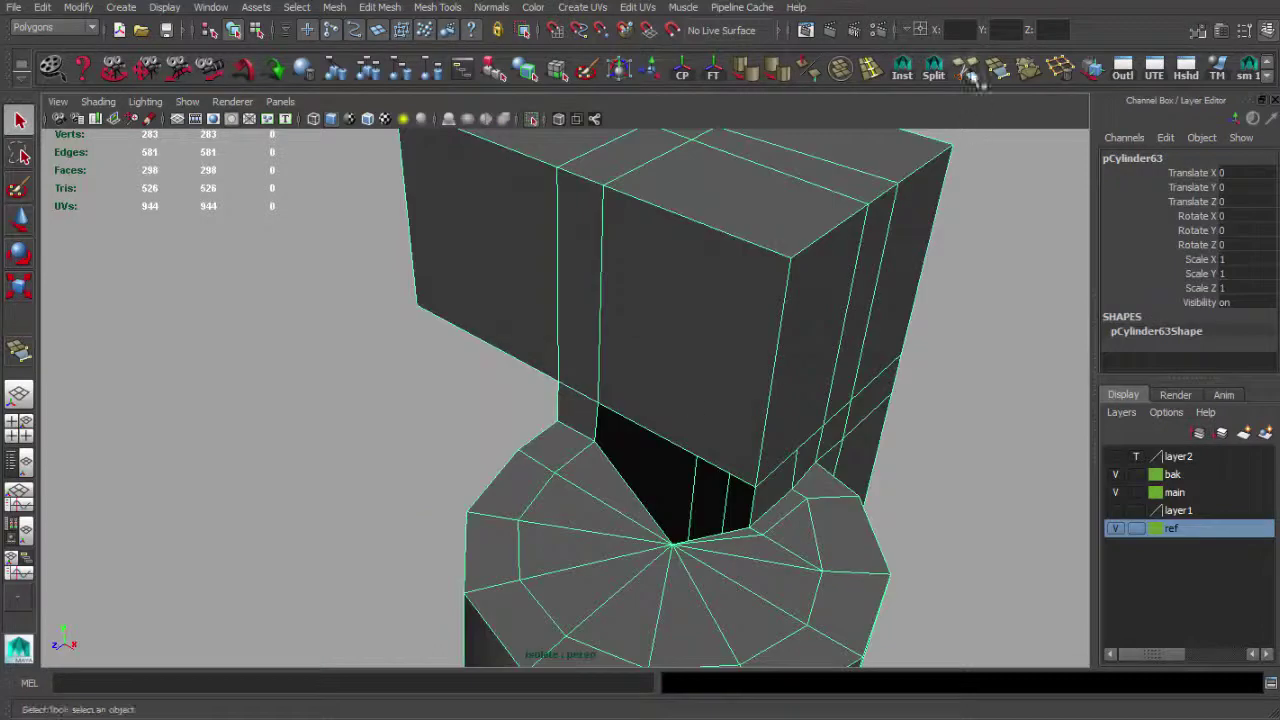
Append another face to close the remaining gap between block and cylinder.
{"action": "key", "text": "g"}
{"action": "left_click", "coordinate": [594, 422]}
{"action": "mouse_move", "coordinate": [594, 422]}
{"action": "left_mouse_down", "text": "alt"}
{"action": "mouse_move", "coordinate": [666, 466]}
{"action": "mouse_move", "coordinate": [614, 434]}
{"action": "mouse_move", "coordinate": [597, 516]}
{"action": "left_mouse_up", "text": "alt"}
{"action": "key", "text": "Return"}
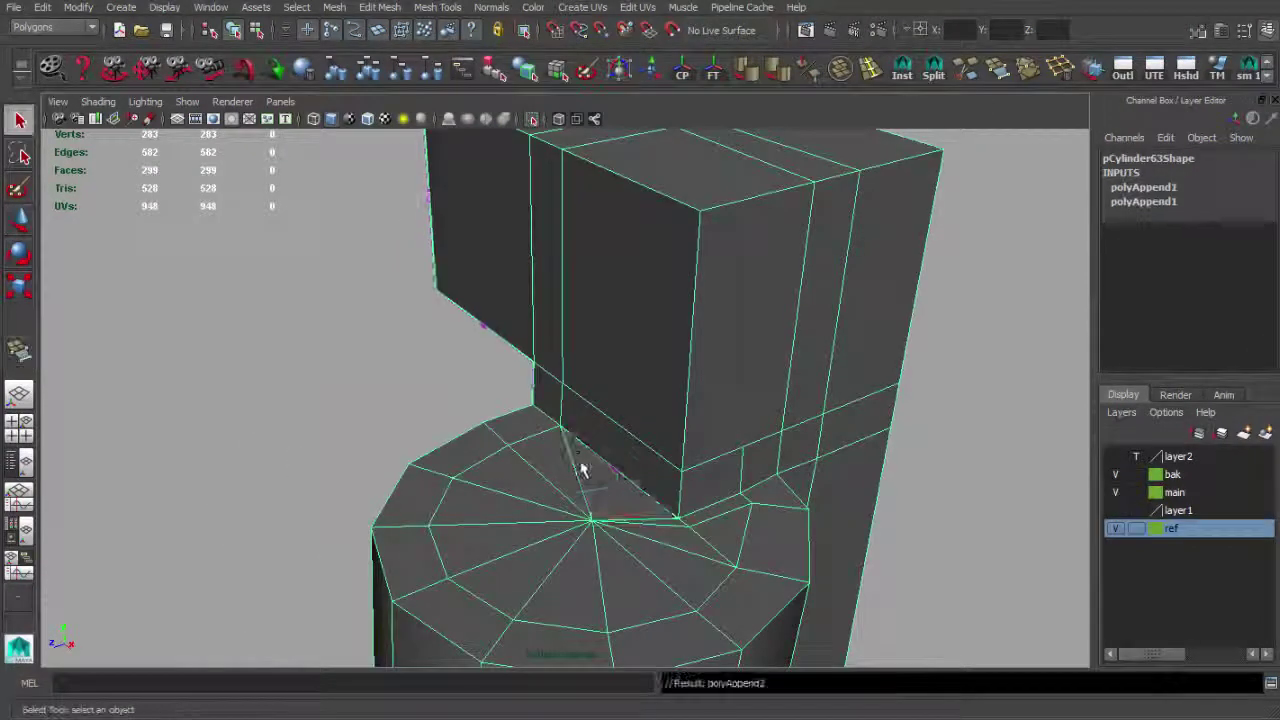
{"action": "key", "text": "q"}
Delete the stray spoke edge on the cylinder top and move its centre vertex.
{"action": "left_click_drag", "start_coordinate": [567, 453], "coordinate": [502, 479], "text": "alt"}
{"action": "left_click", "coordinate": [1060, 68]}
{"action": "mouse_move", "coordinate": [560, 520]}
{"action": "left_mouse_down", "text": "alt"}
{"action": "mouse_move", "coordinate": [527, 543]}
{"action": "mouse_move", "coordinate": [742, 594]}
{"action": "mouse_move", "coordinate": [983, 131]}
{"action": "left_mouse_up", "text": "alt"}
{"action": "left_click", "coordinate": [480, 533]}
{"action": "key", "text": "w"}
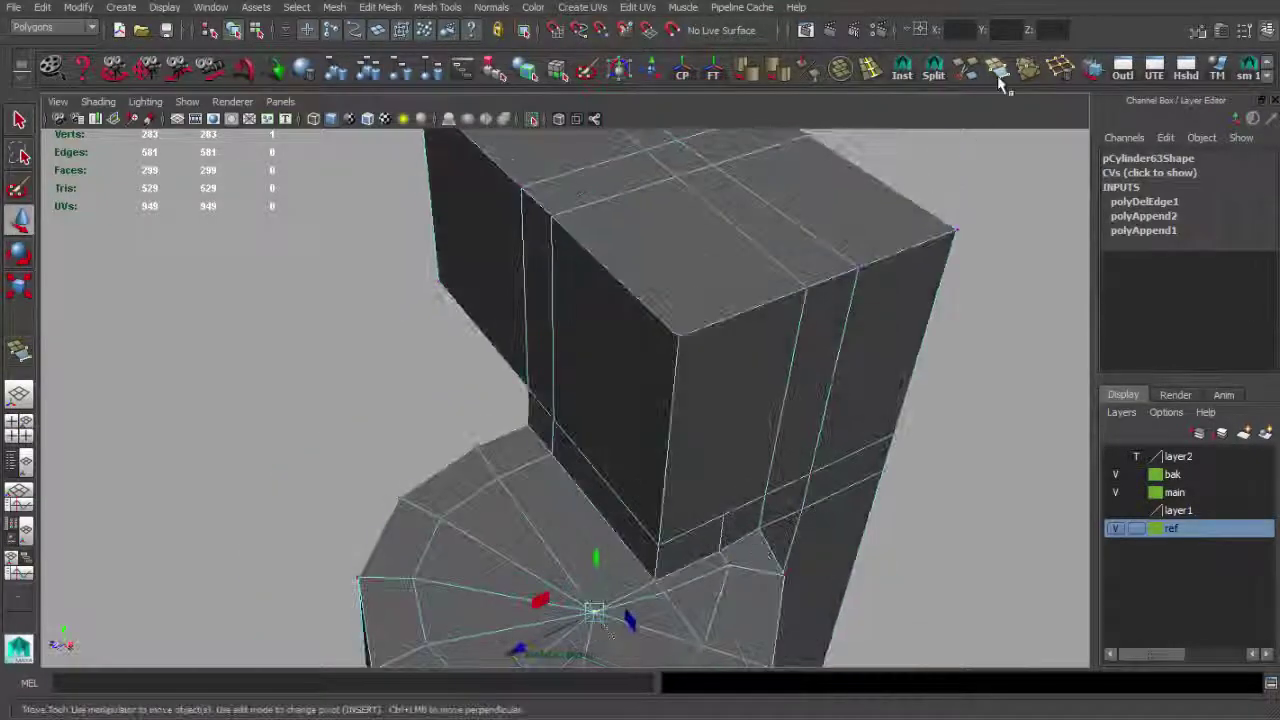
{"action": "mouse_move", "coordinate": [604, 530]}
{"action": "left_mouse_down", "text": "alt"}
{"action": "mouse_move", "coordinate": [654, 443]}
{"action": "mouse_move", "coordinate": [690, 545]}
{"action": "left_mouse_up", "text": "alt"}
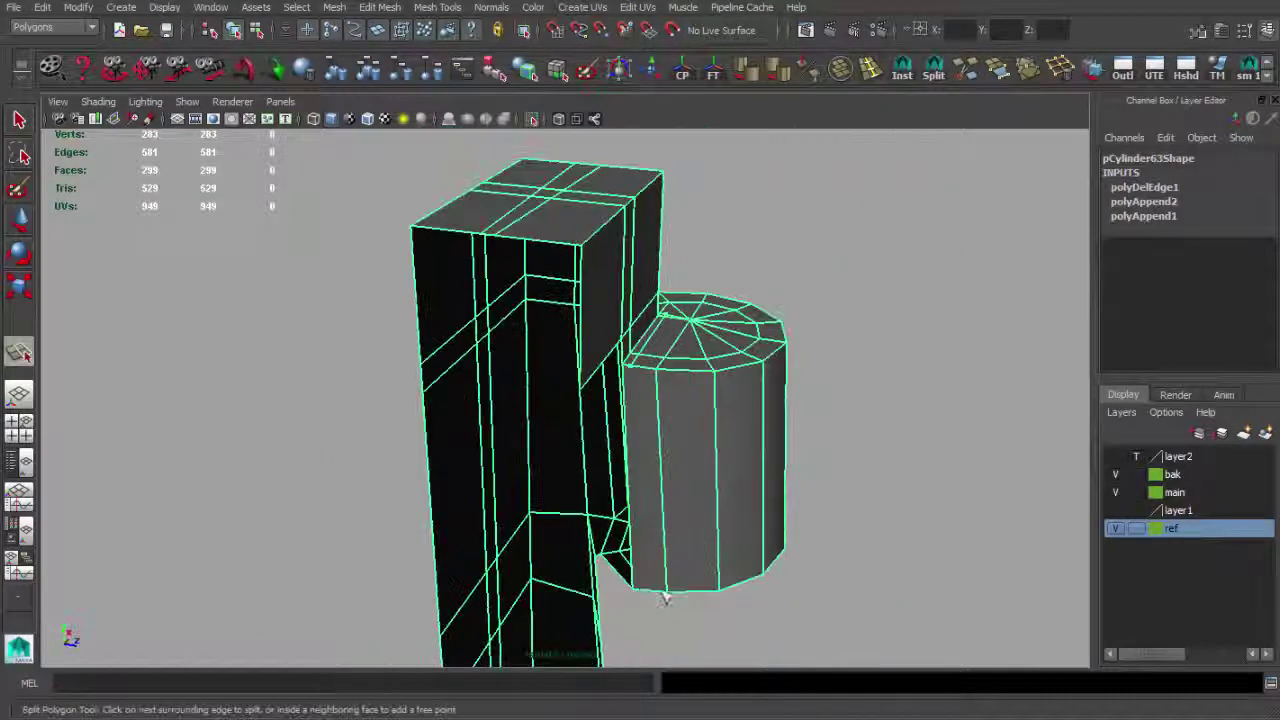
{"action": "mouse_move", "coordinate": [645, 595]}
{"action": "left_mouse_down", "text": "alt"}
{"action": "mouse_move", "coordinate": [434, 417]}
{"action": "mouse_move", "coordinate": [474, 451]}
{"action": "mouse_move", "coordinate": [646, 420]}
{"action": "mouse_move", "coordinate": [775, 527]}
{"action": "left_mouse_up", "text": "alt"}
Check the mesh in smooth preview, then return to the unsmoothed view.
{"action": "left_click", "coordinate": [434, 417]}
{"action": "key", "text": "3"}
{"action": "left_click", "coordinate": [514, 434]}
{"action": "key", "text": "1"}
{"action": "mouse_move", "coordinate": [514, 434]}
{"action": "left_mouse_down", "text": "alt"}
{"action": "mouse_move", "coordinate": [703, 434]}
{"action": "mouse_move", "coordinate": [560, 455]}
{"action": "mouse_move", "coordinate": [624, 471]}
{"action": "left_mouse_up", "text": "alt"}
Try an edge loop on the part, preview it smoothed, then undo it.
{"action": "left_click", "coordinate": [868, 77]}
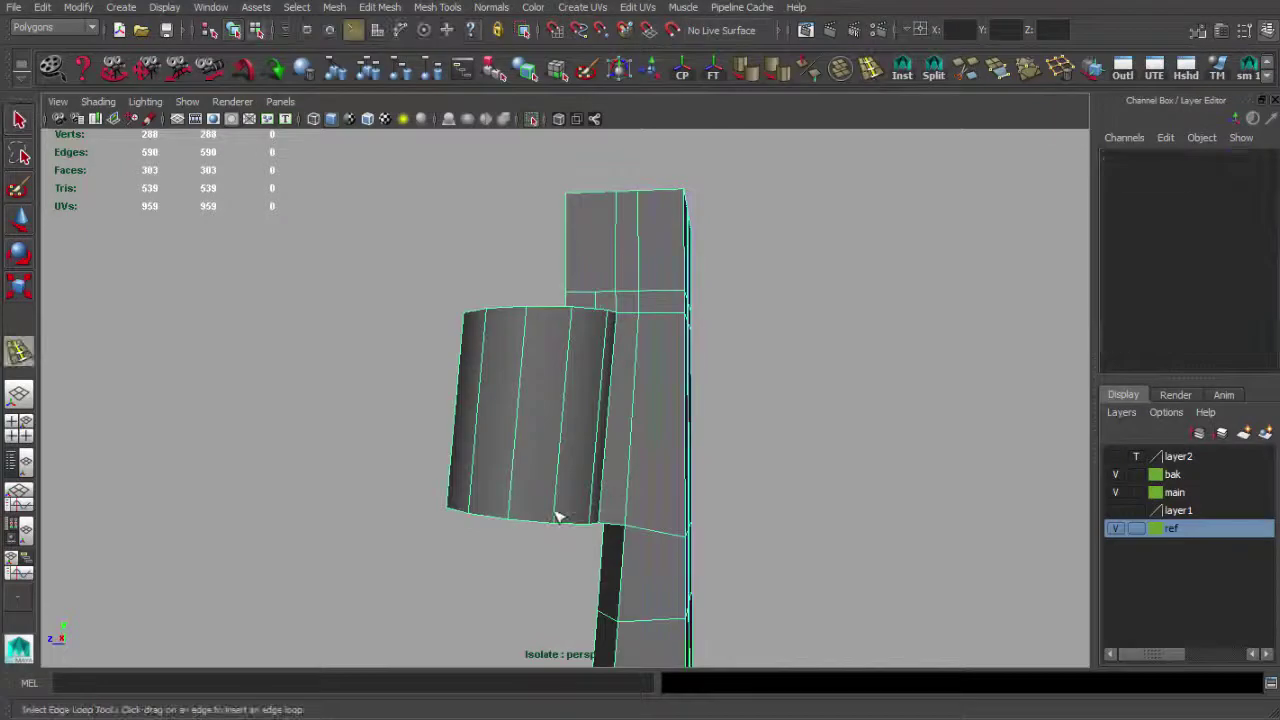
{"action": "mouse_move", "coordinate": [609, 324]}
{"action": "left_mouse_down", "text": "alt"}
{"action": "mouse_move", "coordinate": [611, 437]}
{"action": "mouse_move", "coordinate": [654, 446]}
{"action": "mouse_move", "coordinate": [636, 312]}
{"action": "mouse_move", "coordinate": [663, 309]}
{"action": "mouse_move", "coordinate": [591, 323]}
{"action": "mouse_move", "coordinate": [661, 354]}
{"action": "left_mouse_up", "text": "alt"}
{"action": "key", "text": "3"}
{"action": "key", "text": "1"}
{"action": "mouse_move", "coordinate": [570, 615]}
{"action": "left_mouse_down", "text": "alt"}
{"action": "mouse_move", "coordinate": [677, 594]}
{"action": "mouse_move", "coordinate": [677, 420]}
{"action": "mouse_move", "coordinate": [643, 350]}
{"action": "left_mouse_up", "text": "alt"}
{"action": "key", "text": "ctrl+z"}
{"action": "key", "text": "q"}
{"action": "left_click", "coordinate": [643, 350]}
Add two edge loops around the cylinder-block junction.
{"action": "left_click", "coordinate": [840, 76]}
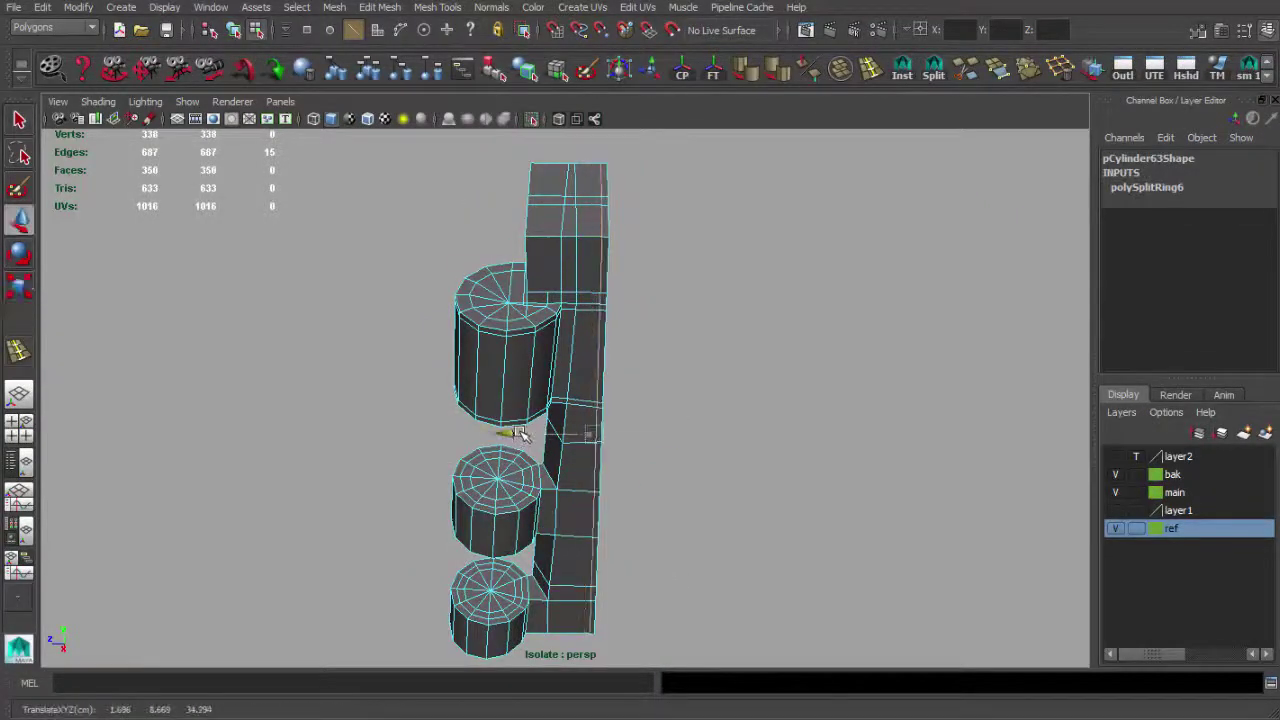
{"action": "left_click", "coordinate": [577, 387]}
{"action": "mouse_move", "coordinate": [577, 387]}
{"action": "left_mouse_down", "text": "alt"}
{"action": "mouse_move", "coordinate": [614, 403]}
{"action": "mouse_move", "coordinate": [629, 354]}
{"action": "mouse_move", "coordinate": [608, 357]}
{"action": "mouse_move", "coordinate": [610, 420]}
{"action": "left_mouse_up", "text": "alt"}
{"action": "scroll", "coordinate": [629, 354], "scroll_direction": "up", "scroll_amount": 5}
{"action": "left_click", "coordinate": [615, 449]}
{"action": "scroll", "coordinate": [580, 343], "scroll_direction": "down", "scroll_amount": 3}
{"action": "scroll", "coordinate": [608, 357], "scroll_direction": "down", "scroll_amount": 3}
{"action": "left_click", "coordinate": [623, 277]}
{"action": "scroll", "coordinate": [633, 395], "scroll_direction": "down", "scroll_amount": 3}
{"action": "scroll", "coordinate": [603, 414], "scroll_direction": "up", "scroll_amount": 3}
Add three more edge loops near the block junction and along the side.
{"action": "left_click", "coordinate": [603, 414]}
{"action": "scroll", "coordinate": [634, 363], "scroll_direction": "up", "scroll_amount": 3}
{"action": "left_click", "coordinate": [615, 460]}
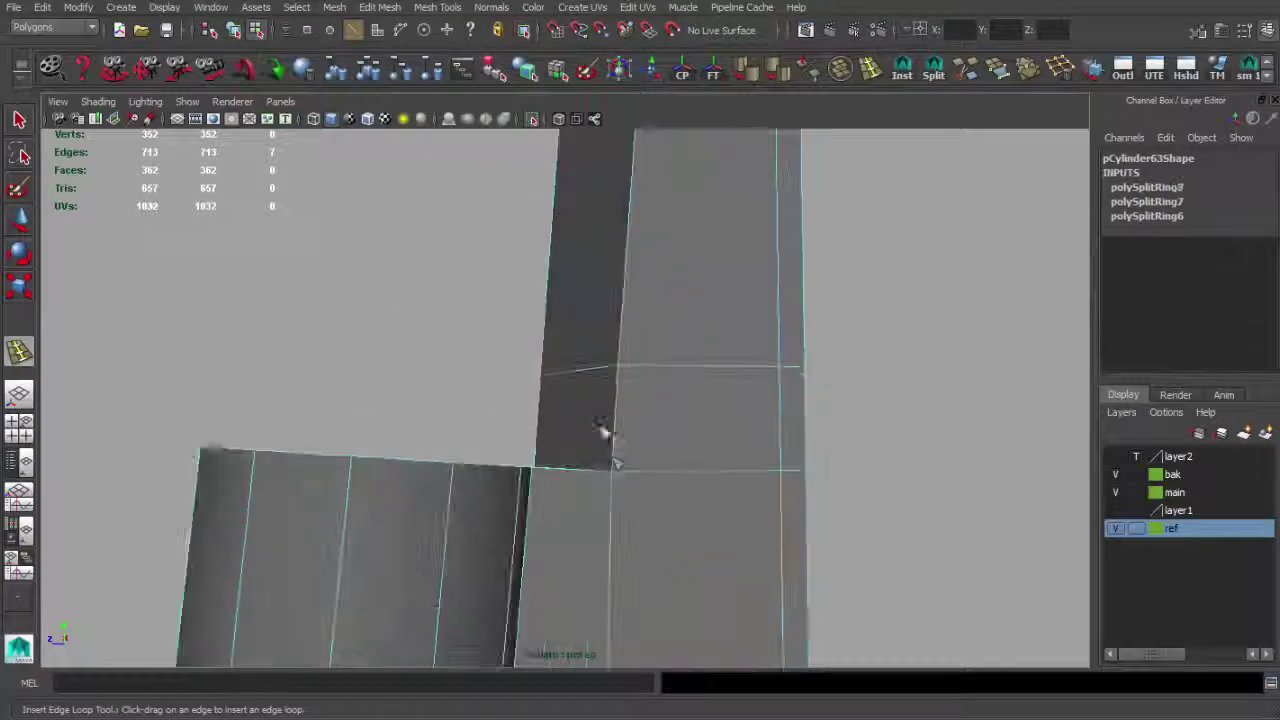
{"action": "scroll", "coordinate": [615, 460], "scroll_direction": "down", "scroll_amount": 3}
{"action": "mouse_move", "coordinate": [608, 466]}
{"action": "left_mouse_down", "text": "alt"}
{"action": "mouse_move", "coordinate": [654, 443]}
{"action": "mouse_move", "coordinate": [534, 263]}
{"action": "left_mouse_up", "text": "alt"}
{"action": "scroll", "coordinate": [534, 263], "scroll_direction": "up", "scroll_amount": 2}
{"action": "left_click", "coordinate": [580, 372]}
{"action": "scroll", "coordinate": [578, 372], "scroll_direction": "down", "scroll_amount": 2}
Insert an edge loop at the upper junction of the part.
{"action": "mouse_move", "coordinate": [569, 371]}
{"action": "left_mouse_down", "text": "alt"}
{"action": "mouse_move", "coordinate": [686, 449]}
{"action": "mouse_move", "coordinate": [591, 331]}
{"action": "left_mouse_up", "text": "alt"}
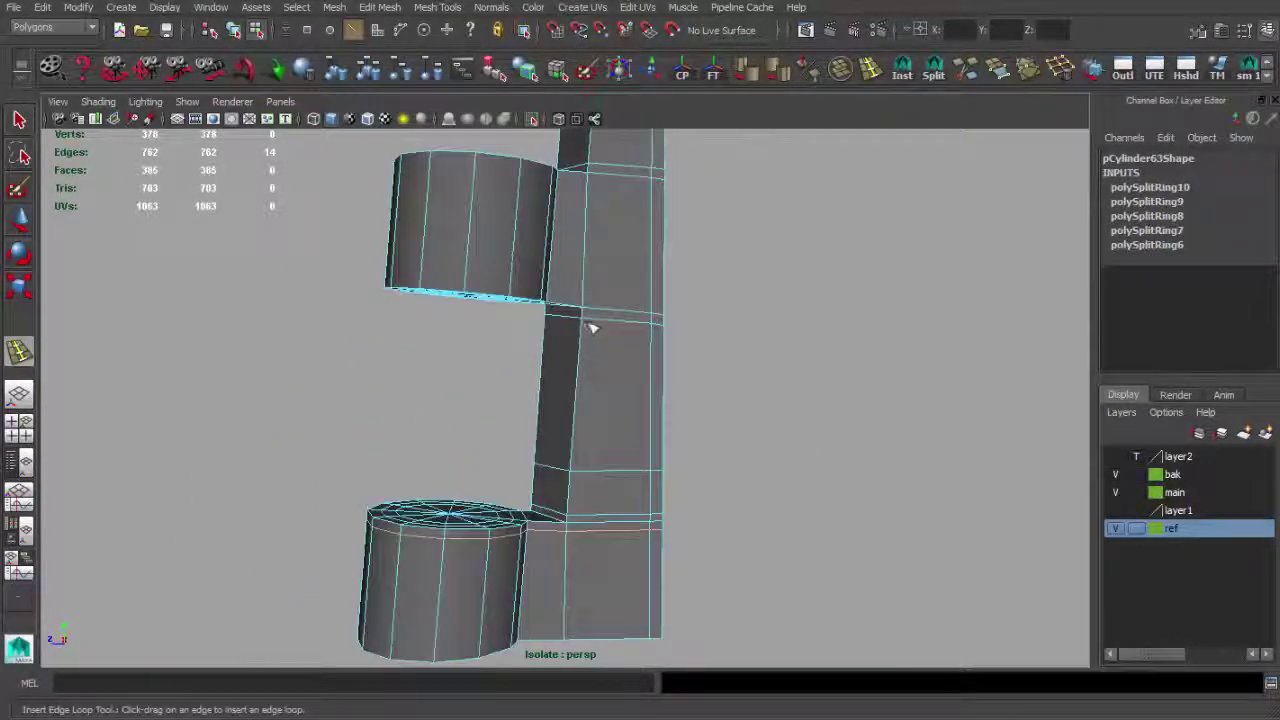
{"action": "scroll", "coordinate": [617, 325], "scroll_direction": "up", "scroll_amount": 2}
{"action": "scroll", "coordinate": [607, 318], "scroll_direction": "down", "scroll_amount": 2}
{"action": "scroll", "coordinate": [614, 371], "scroll_direction": "up", "scroll_amount": 2}
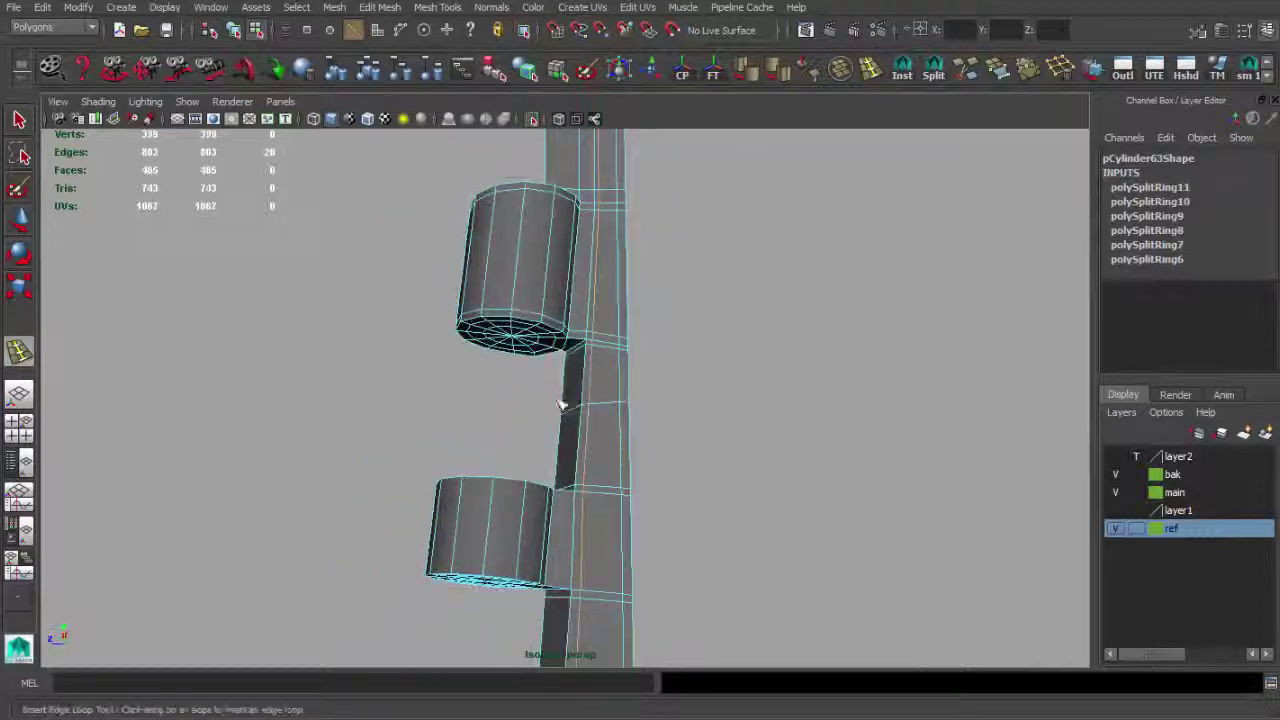
{"action": "scroll", "coordinate": [543, 394], "scroll_direction": "up", "scroll_amount": 3}
{"action": "left_click", "coordinate": [598, 313]}
{"action": "mouse_move", "coordinate": [598, 313]}
{"action": "left_mouse_down", "text": "alt"}
{"action": "mouse_move", "coordinate": [514, 314]}
{"action": "mouse_move", "coordinate": [652, 371]}
{"action": "mouse_move", "coordinate": [499, 398]}
{"action": "mouse_move", "coordinate": [806, 157]}
{"action": "left_mouse_up", "text": "alt"}
{"action": "scroll", "coordinate": [567, 323], "scroll_direction": "up", "scroll_amount": 2}
{"action": "key", "text": "q"}
Add an edge loop on the upper cylinder and reselect the part.
{"action": "scroll", "coordinate": [600, 340], "scroll_direction": "down", "scroll_amount": 3}
{"action": "scroll", "coordinate": [540, 390], "scroll_direction": "up", "scroll_amount": 3}
{"action": "left_click", "coordinate": [604, 281]}
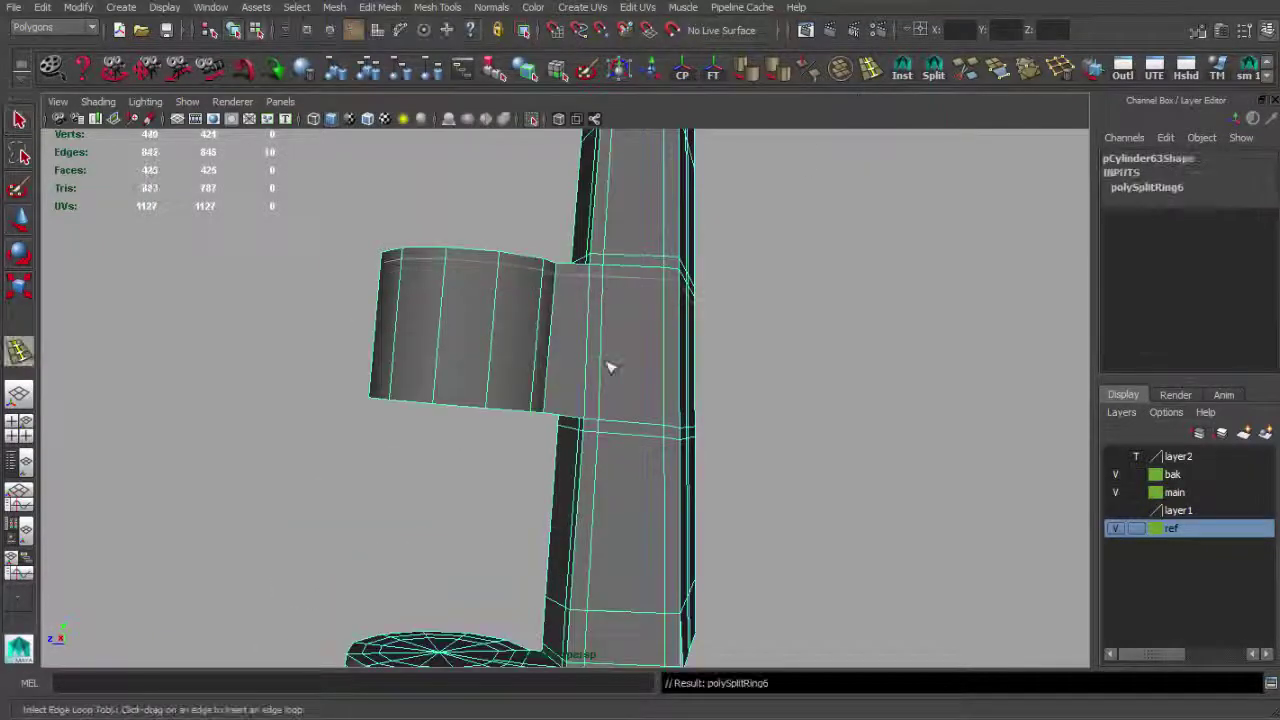
{"action": "left_click", "coordinate": [604, 410]}
{"action": "scroll", "coordinate": [604, 400], "scroll_direction": "down", "scroll_amount": 3}
{"action": "key", "text": "q"}
{"action": "left_click", "coordinate": [763, 354]}
{"action": "mouse_move", "coordinate": [763, 354]}
{"action": "left_mouse_down", "text": "alt"}
{"action": "mouse_move", "coordinate": [654, 363]}
{"action": "mouse_move", "coordinate": [586, 336]}
{"action": "left_mouse_up", "text": "alt"}
{"action": "scroll", "coordinate": [524, 288], "scroll_direction": "up", "scroll_amount": 3}
{"action": "left_click", "coordinate": [606, 363]}
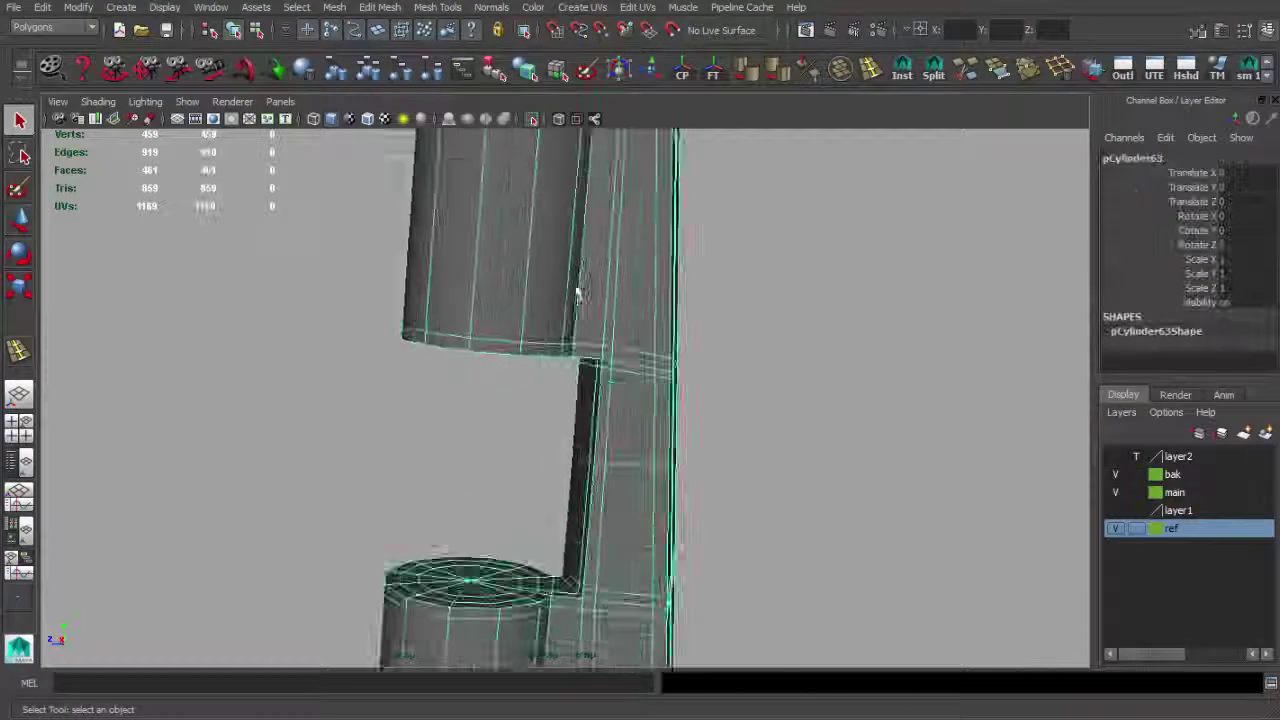
{"action": "scroll", "coordinate": [569, 306], "scroll_direction": "up", "scroll_amount": 3}
Combine the meshes into one and add several edge loops along the block.
{"action": "left_click", "coordinate": [840, 68]}
{"action": "left_click", "coordinate": [651, 363]}
{"action": "mouse_move", "coordinate": [651, 363]}
{"action": "left_mouse_down", "text": "alt"}
{"action": "mouse_move", "coordinate": [614, 423]}
{"action": "mouse_move", "coordinate": [648, 312]}
{"action": "mouse_move", "coordinate": [652, 466]}
{"action": "mouse_move", "coordinate": [551, 366]}
{"action": "mouse_move", "coordinate": [372, 362]}
{"action": "mouse_move", "coordinate": [526, 394]}
{"action": "mouse_move", "coordinate": [663, 346]}
{"action": "mouse_move", "coordinate": [628, 371]}
{"action": "mouse_move", "coordinate": [686, 281]}
{"action": "left_mouse_up", "text": "alt"}
{"action": "left_click", "coordinate": [614, 423]}
{"action": "left_click", "coordinate": [652, 466]}
{"action": "left_click", "coordinate": [652, 466]}
{"action": "key", "text": "q"}
{"action": "left_click", "coordinate": [528, 357]}
{"action": "left_click", "coordinate": [628, 371]}
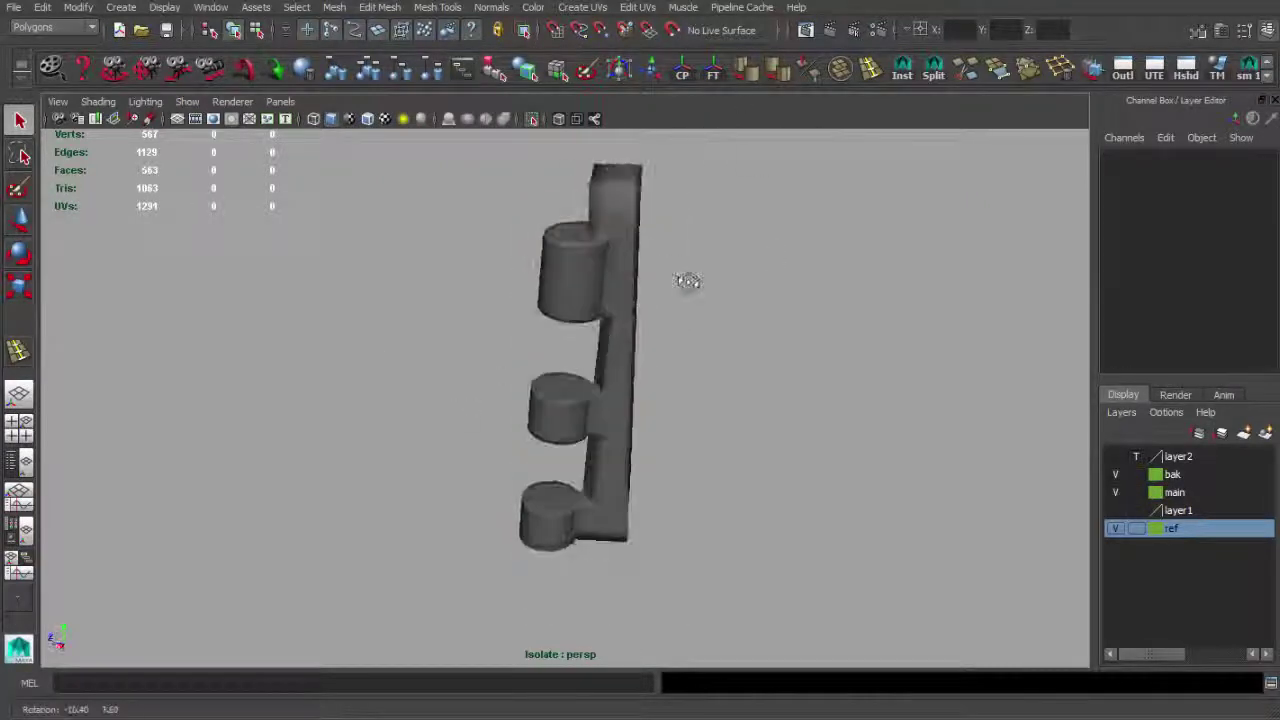
{"action": "left_click", "coordinate": [658, 215]}
Cut and commit polygon splits on the upper cylinder of the stacked part.
{"action": "mouse_move", "coordinate": [608, 183]}
{"action": "right_mouse_down", "text": "alt"}
{"action": "mouse_move", "coordinate": [700, 366]}
{"action": "mouse_move", "coordinate": [755, 380]}
{"action": "right_mouse_up", "text": "alt"}
{"action": "mouse_move", "coordinate": [755, 380]}
{"action": "left_mouse_down", "text": "alt"}
{"action": "mouse_move", "coordinate": [791, 214]}
{"action": "mouse_move", "coordinate": [660, 198]}
{"action": "left_mouse_up", "text": "alt"}
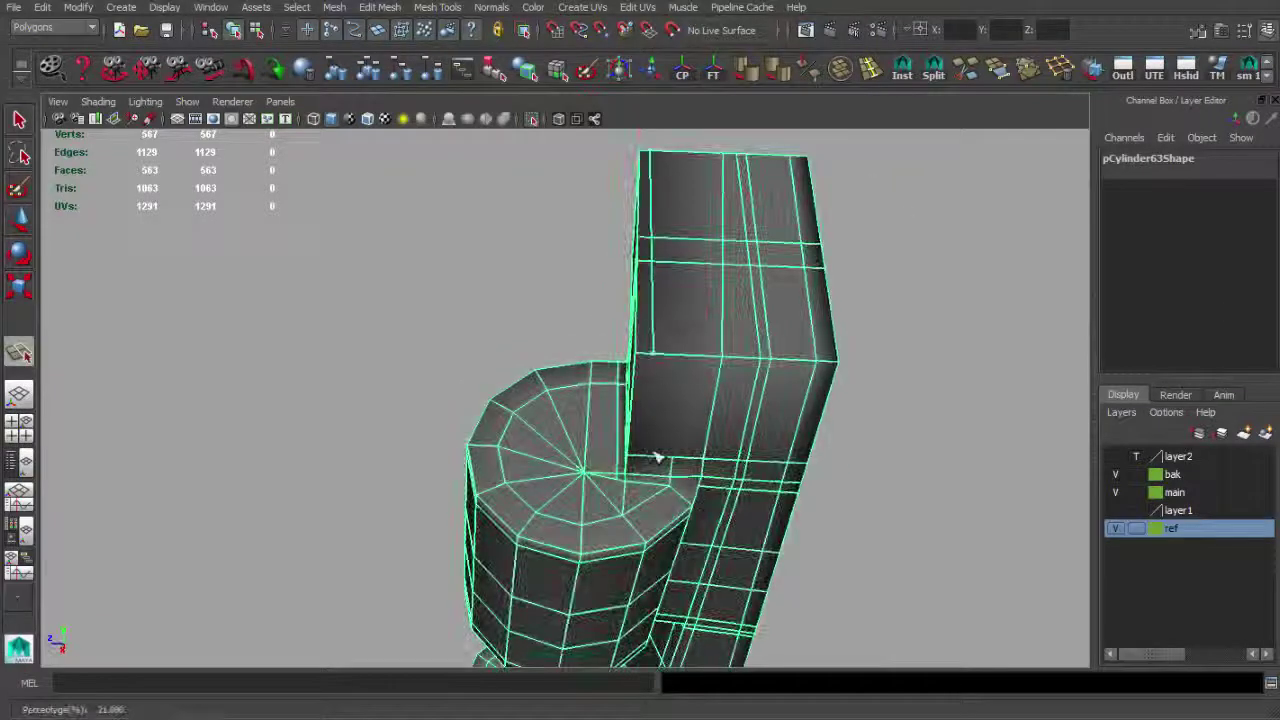
{"action": "key", "text": "Return"}
{"action": "mouse_move", "coordinate": [648, 487]}
{"action": "left_mouse_down", "text": "alt"}
{"action": "mouse_move", "coordinate": [737, 409]}
{"action": "mouse_move", "coordinate": [691, 446]}
{"action": "mouse_move", "coordinate": [735, 280]}
{"action": "mouse_move", "coordinate": [391, 286]}
{"action": "left_mouse_up", "text": "alt"}
{"action": "right_click_drag", "start_coordinate": [391, 286], "coordinate": [330, 300], "text": "alt"}
{"action": "left_click_drag", "start_coordinate": [330, 300], "coordinate": [491, 449], "text": "alt"}
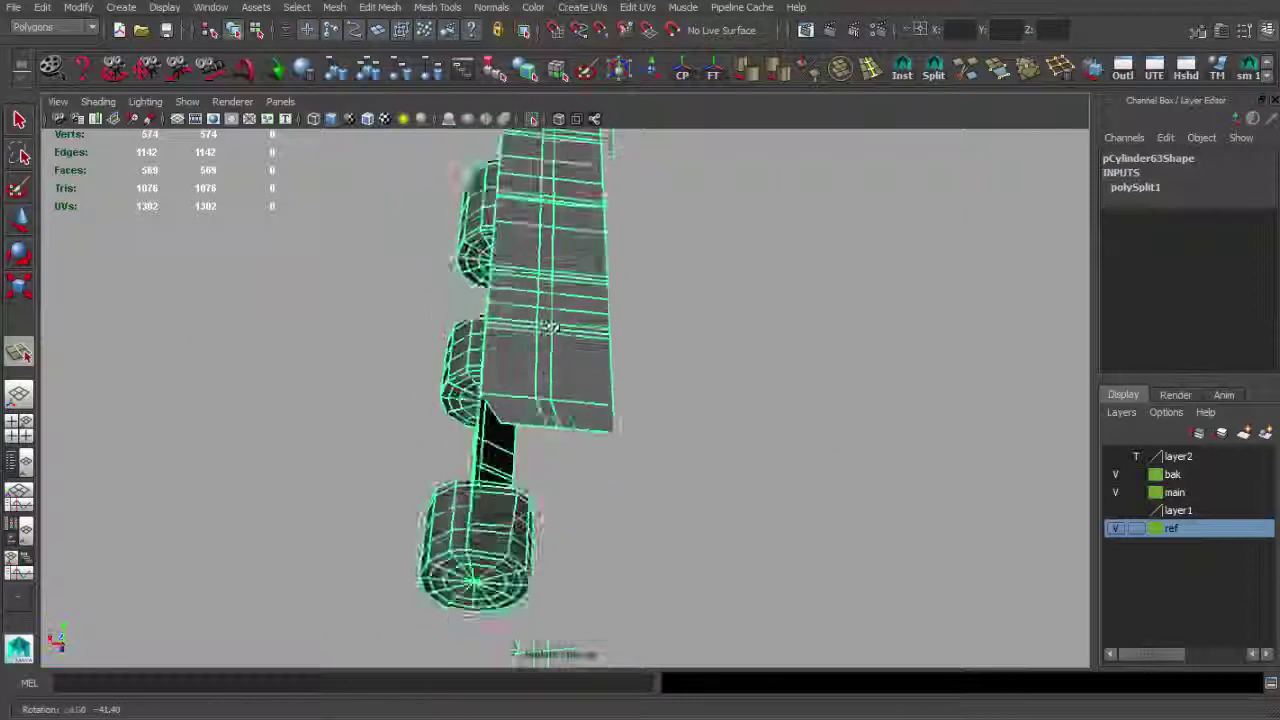
{"action": "right_click_drag", "start_coordinate": [491, 449], "coordinate": [478, 313], "text": "alt"}
{"action": "left_click_drag", "start_coordinate": [497, 305], "coordinate": [568, 390], "text": "alt"}
{"action": "key", "text": "y"}
{"action": "key", "text": "Return"}
{"action": "left_click_drag", "start_coordinate": [567, 521], "coordinate": [565, 494], "text": "alt"}
Insert further edge loops around the upper block.
{"action": "left_click_drag", "start_coordinate": [680, 375], "coordinate": [597, 366], "text": "alt"}
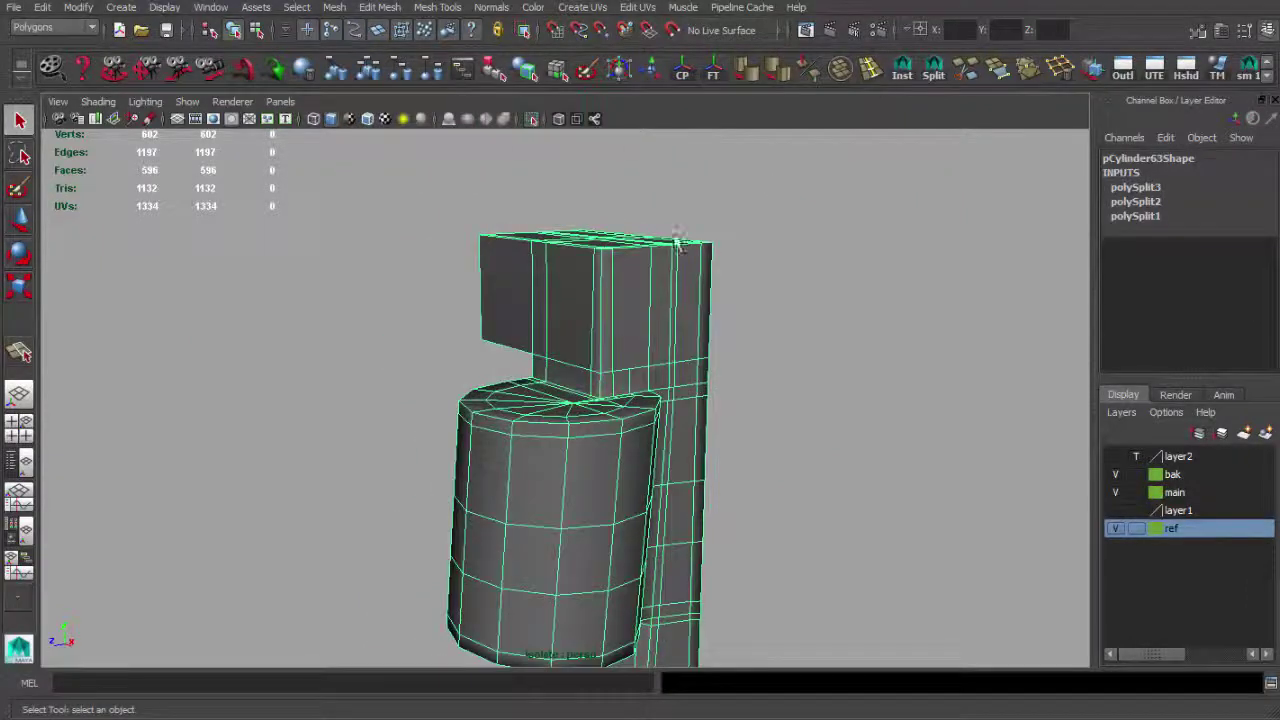
{"action": "right_click_drag", "start_coordinate": [597, 366], "coordinate": [614, 263], "text": "shift"}
{"action": "left_click", "coordinate": [538, 284]}
{"action": "left_click", "coordinate": [538, 284]}
{"action": "right_click_drag", "start_coordinate": [538, 284], "coordinate": [694, 314], "text": "alt"}
{"action": "left_click_drag", "start_coordinate": [694, 314], "coordinate": [577, 322], "text": "alt"}
Split a new edge across the block's face with the Split Polygon Tool.
{"action": "key", "text": "y"}
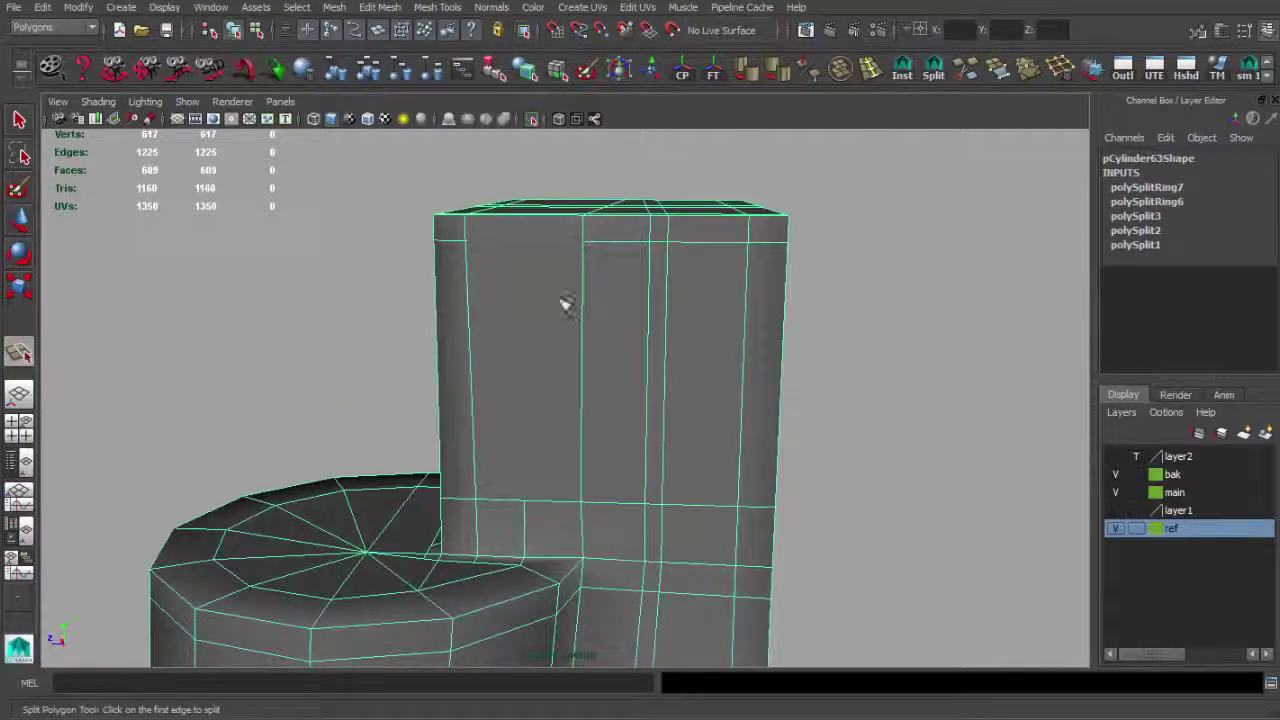
{"action": "mouse_move", "coordinate": [465, 247]}
{"action": "left_mouse_down", "text": "alt"}
{"action": "mouse_move", "coordinate": [569, 371]}
{"action": "mouse_move", "coordinate": [603, 446]}
{"action": "left_mouse_up", "text": "alt"}
{"action": "left_click", "coordinate": [569, 194]}
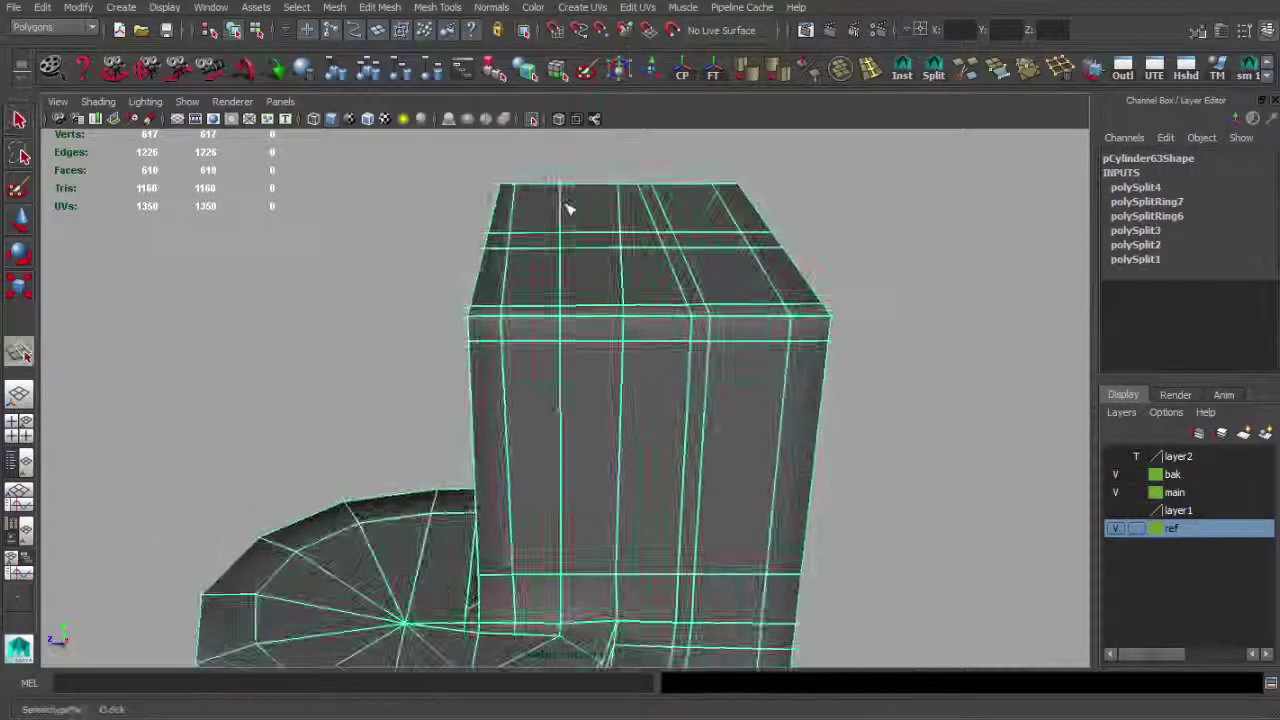
{"action": "right_click_drag", "start_coordinate": [569, 194], "coordinate": [743, 288], "text": "alt"}
{"action": "key", "text": "q"}
{"action": "left_click", "coordinate": [663, 400]}
{"action": "mouse_move", "coordinate": [663, 400]}
{"action": "left_mouse_down", "text": "alt"}
{"action": "mouse_move", "coordinate": [529, 409]}
{"action": "mouse_move", "coordinate": [674, 409]}
{"action": "mouse_move", "coordinate": [625, 425]}
{"action": "mouse_move", "coordinate": [486, 380]}
{"action": "mouse_move", "coordinate": [663, 366]}
{"action": "mouse_move", "coordinate": [758, 408]}
{"action": "left_mouse_up", "text": "alt"}
{"action": "key", "text": "F9"}
{"action": "left_click", "coordinate": [758, 408]}
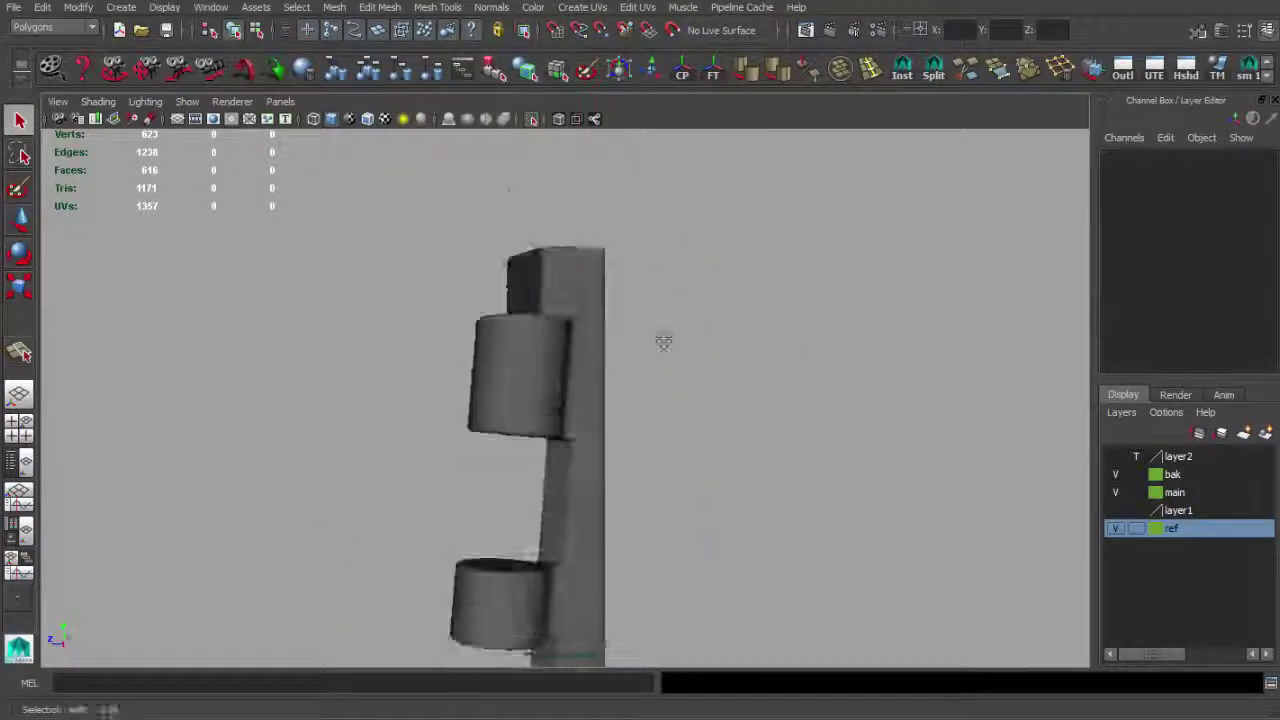
Inspect the hinge part closely from several angles.
{"action": "right_click_drag", "start_coordinate": [665, 261], "coordinate": [666, 417], "text": "alt"}
{"action": "left_click", "coordinate": [623, 366]}
{"action": "right_click_drag", "start_coordinate": [623, 366], "coordinate": [590, 374], "text": "alt"}
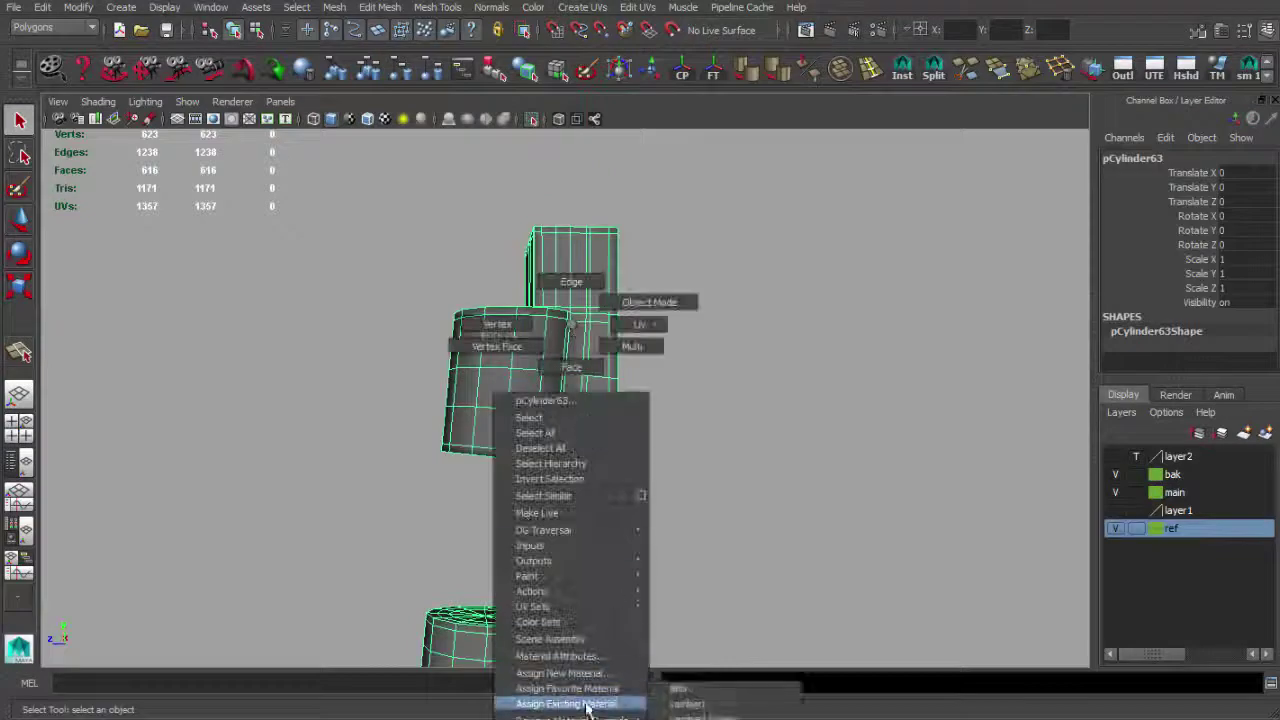
{"action": "mouse_move", "coordinate": [773, 519]}
{"action": "left_mouse_down", "text": "alt"}
{"action": "mouse_move", "coordinate": [608, 423]}
{"action": "mouse_move", "coordinate": [824, 409]}
{"action": "left_mouse_up", "text": "alt"}
{"action": "left_click", "coordinate": [824, 409]}
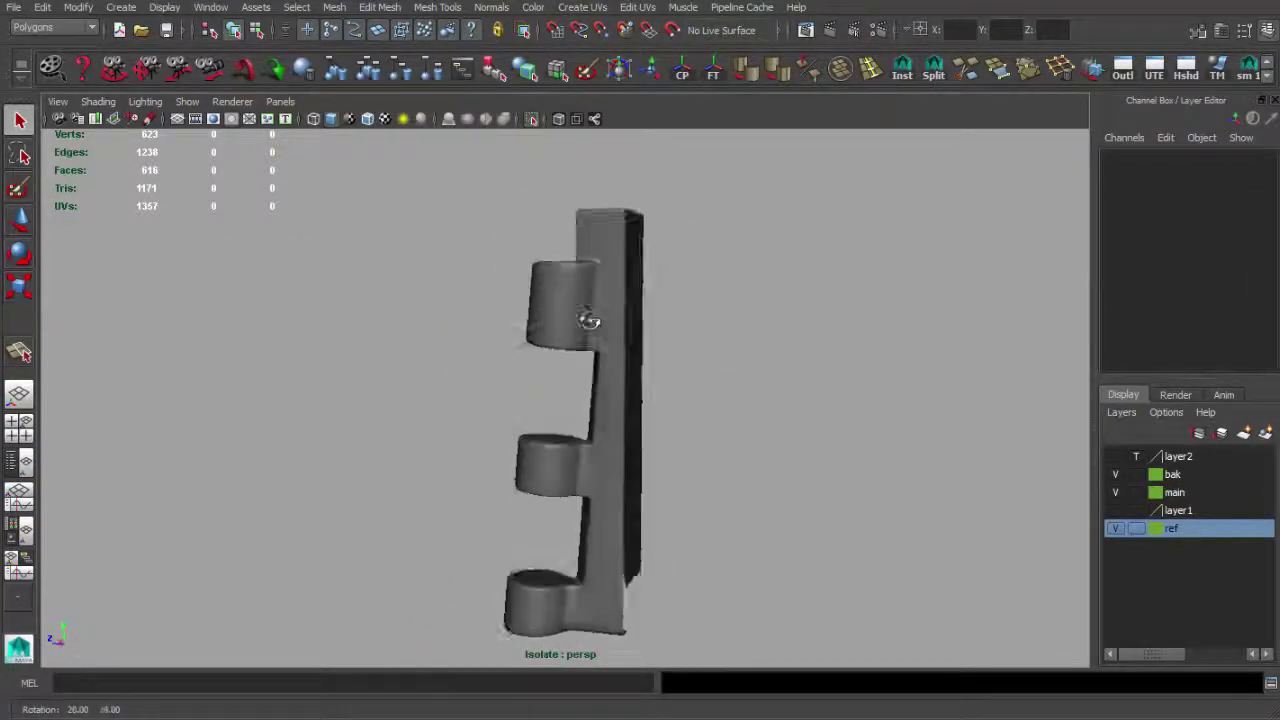
Exit isolate select to view the full rifle, then open Scar17andMark8016.jpg.
{"action": "key", "text": "space"}
{"action": "key", "text": "space"}
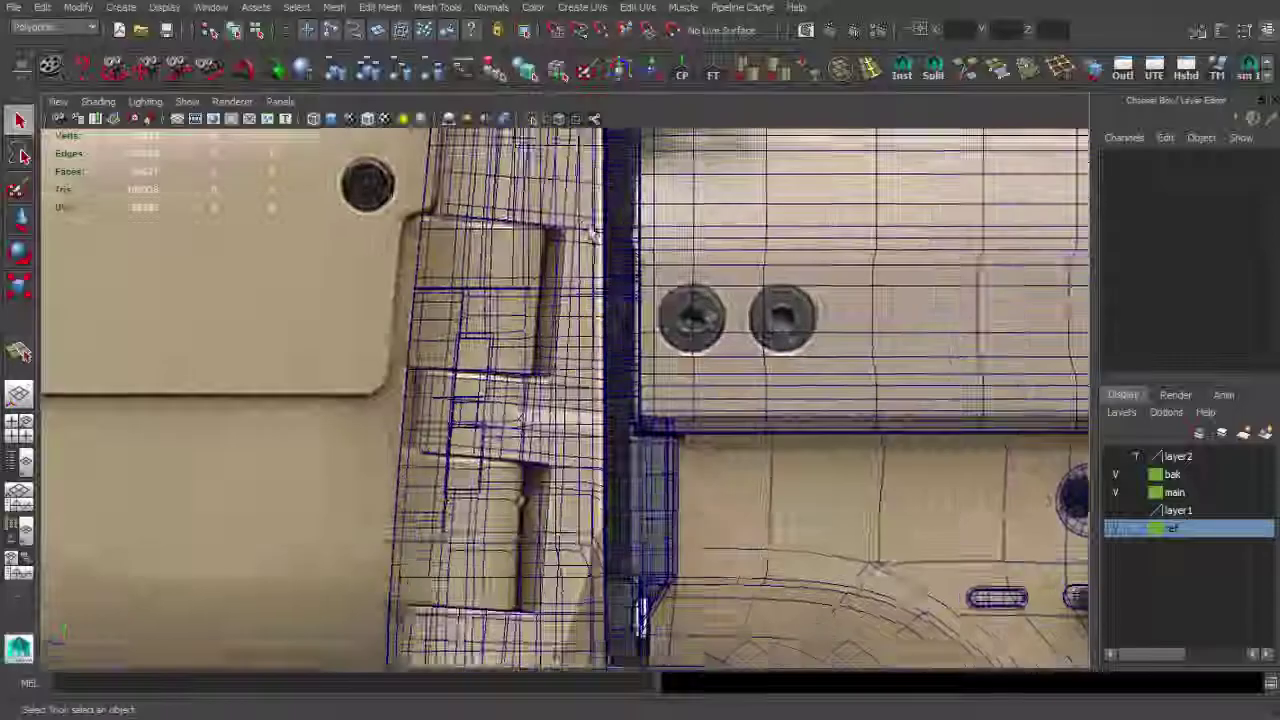
{"action": "middle_click_drag", "start_coordinate": [520, 300], "coordinate": [588, 352], "text": "alt"}
{"action": "right_click_drag", "start_coordinate": [588, 352], "coordinate": [549, 335], "text": "alt"}
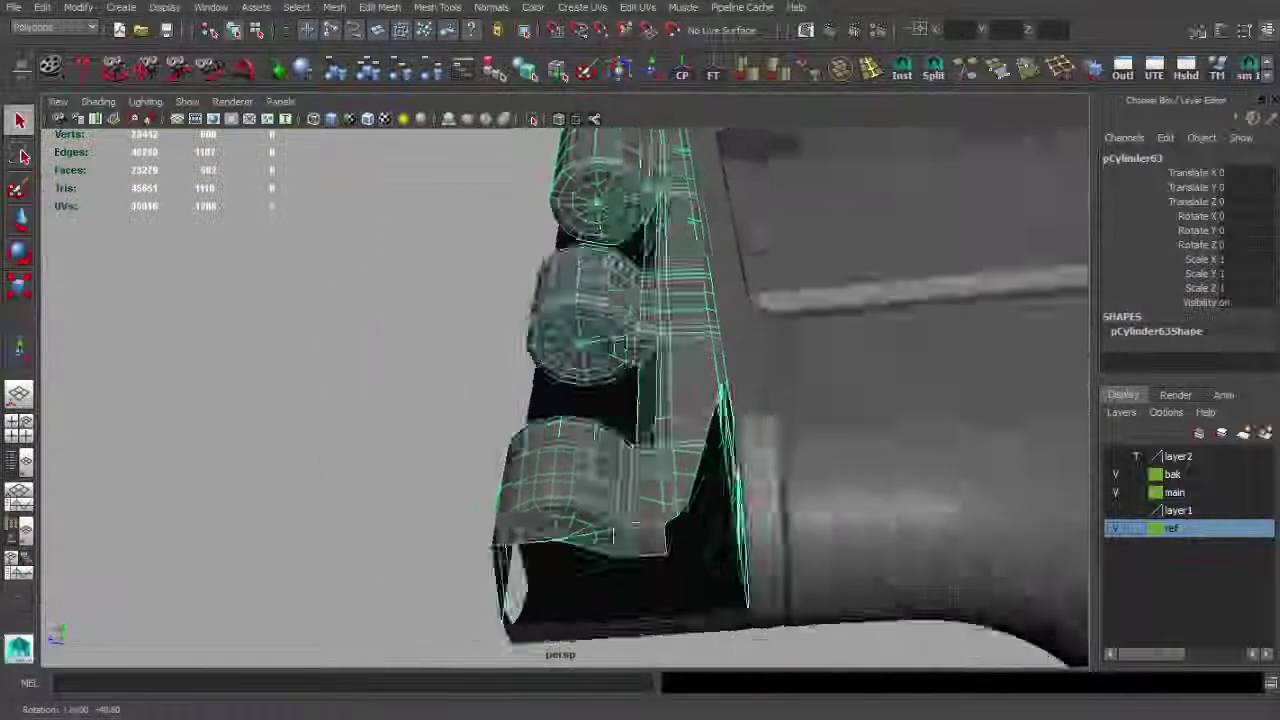
{"action": "mouse_move", "coordinate": [560, 330]}
{"action": "left_mouse_down", "text": "alt"}
{"action": "mouse_move", "coordinate": [580, 322]}
{"action": "mouse_move", "coordinate": [857, 457]}
{"action": "mouse_move", "coordinate": [866, 449]}
{"action": "mouse_move", "coordinate": [760, 518]}
{"action": "mouse_move", "coordinate": [415, 658]}
{"action": "left_mouse_up", "text": "alt"}
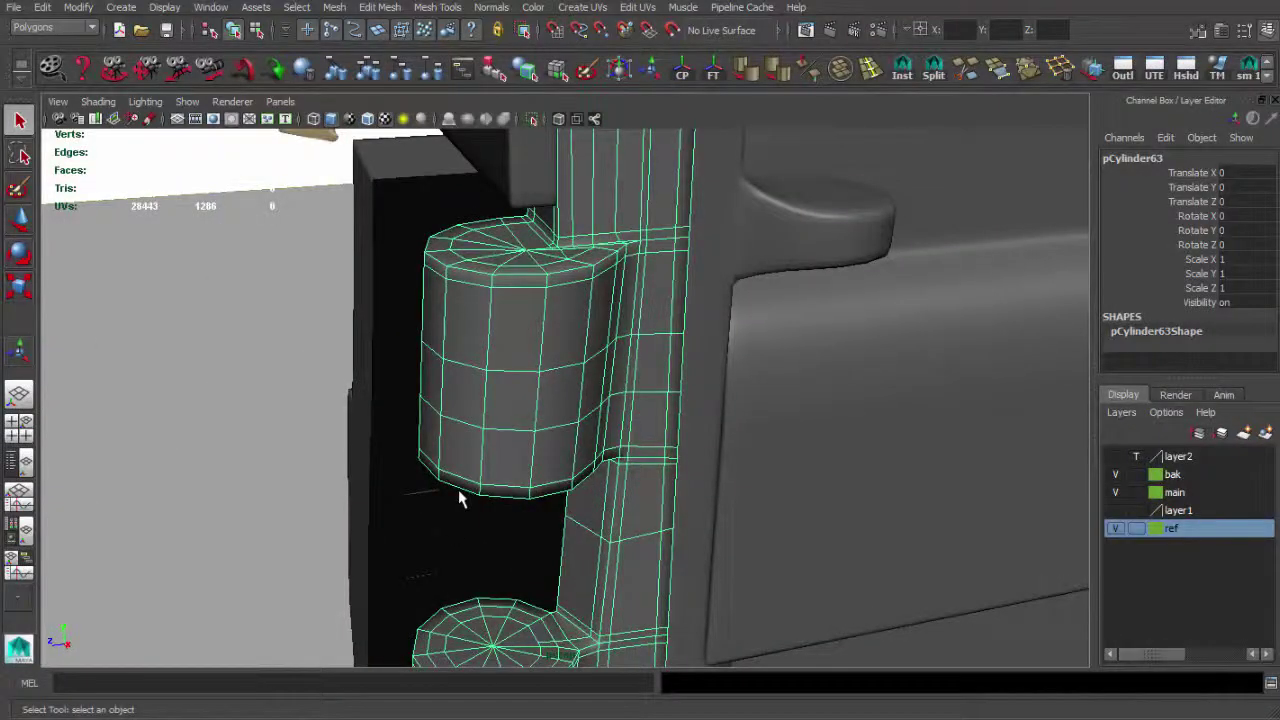
{"action": "left_click", "coordinate": [283, 719]}
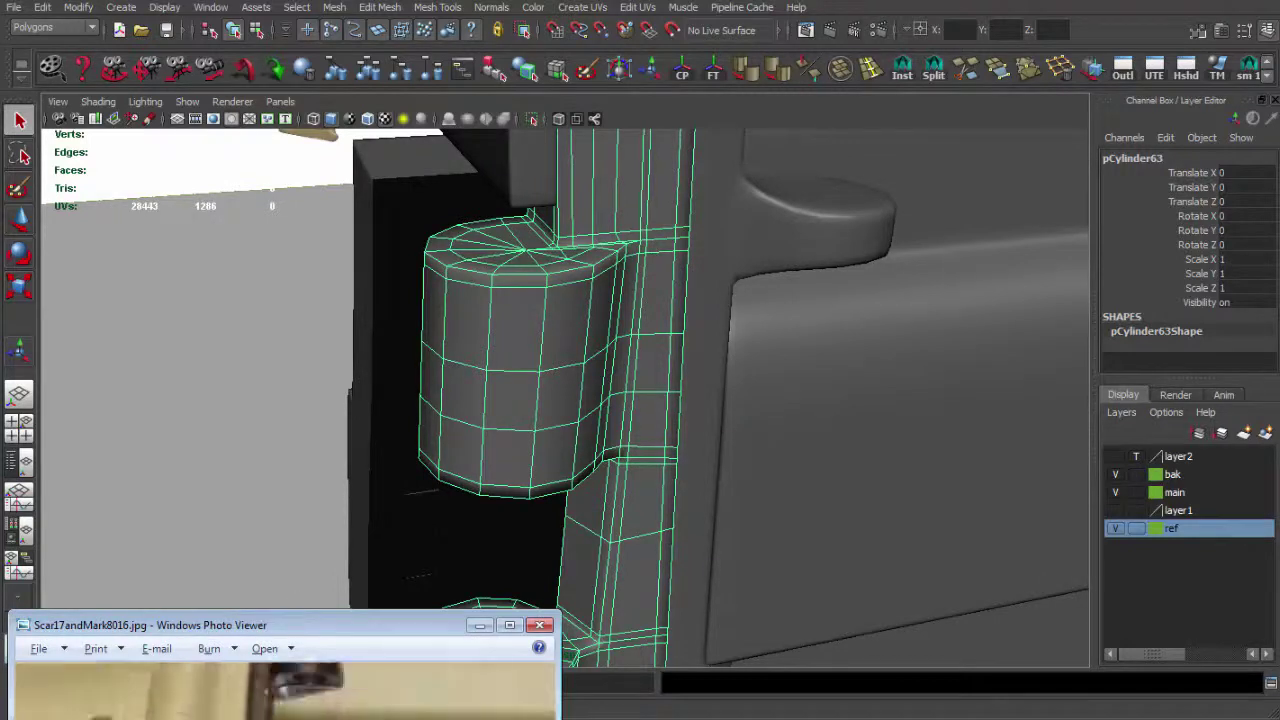
Close the reference photo and view the hinge part from below.
{"action": "left_click", "coordinate": [283, 719]}
{"action": "mouse_move", "coordinate": [449, 397]}
{"action": "left_mouse_down", "text": "alt"}
{"action": "mouse_move", "coordinate": [583, 451]}
{"action": "mouse_move", "coordinate": [648, 447]}
{"action": "mouse_move", "coordinate": [635, 257]}
{"action": "left_mouse_up", "text": "alt"}
{"action": "mouse_move", "coordinate": [629, 378]}
{"action": "left_mouse_down", "text": "alt"}
{"action": "mouse_move", "coordinate": [688, 449]}
{"action": "mouse_move", "coordinate": [677, 247]}
{"action": "left_mouse_up", "text": "alt"}
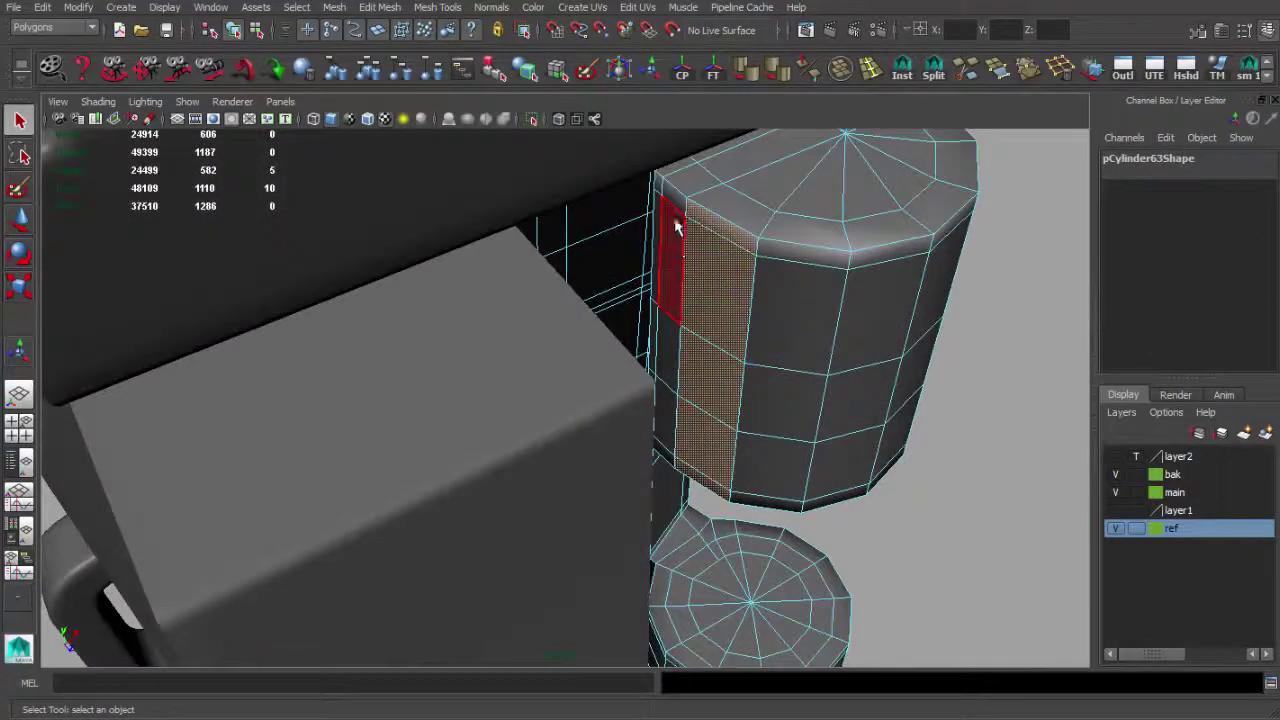
{"action": "mouse_move", "coordinate": [665, 415]}
{"action": "left_mouse_down", "text": "alt"}
{"action": "mouse_move", "coordinate": [651, 441]}
{"action": "mouse_move", "coordinate": [621, 413]}
{"action": "left_mouse_up", "text": "alt"}
{"action": "mouse_move", "coordinate": [595, 470]}
{"action": "left_mouse_down", "text": "alt"}
{"action": "mouse_move", "coordinate": [543, 451]}
{"action": "mouse_move", "coordinate": [560, 400]}
{"action": "mouse_move", "coordinate": [460, 355]}
{"action": "left_mouse_up", "text": "alt"}
{"action": "mouse_move", "coordinate": [488, 565]}
{"action": "left_mouse_down", "text": "alt"}
{"action": "mouse_move", "coordinate": [543, 508]}
{"action": "mouse_move", "coordinate": [449, 380]}
{"action": "mouse_move", "coordinate": [467, 422]}
{"action": "left_mouse_up", "text": "alt"}
{"action": "mouse_move", "coordinate": [485, 543]}
{"action": "left_mouse_down", "text": "alt"}
{"action": "mouse_move", "coordinate": [591, 383]}
{"action": "mouse_move", "coordinate": [519, 471]}
{"action": "left_mouse_up", "text": "alt"}
Select the bottom edges of pCylinder63 and extrude them to extend the surface.
{"action": "left_click", "coordinate": [519, 471]}
{"action": "left_click_drag", "start_coordinate": [520, 425], "coordinate": [563, 498], "text": "alt"}
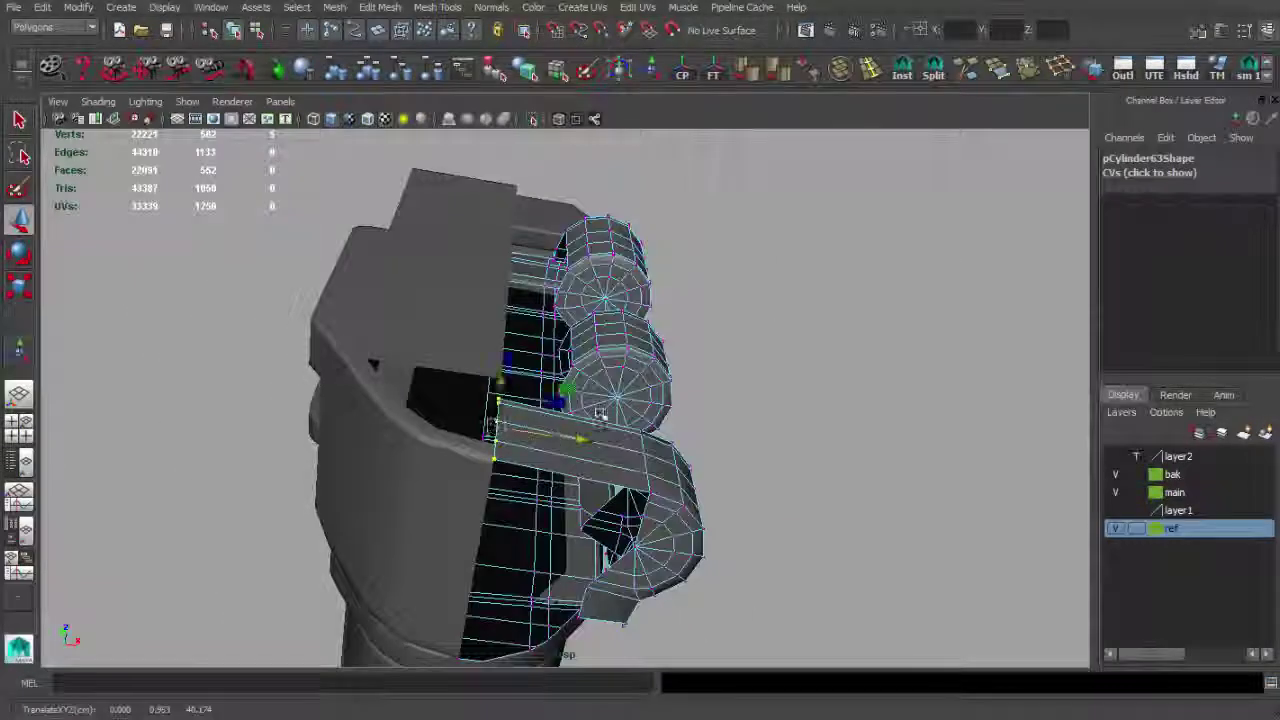
{"action": "left_click_drag", "start_coordinate": [551, 437], "coordinate": [371, 537], "text": "alt"}
{"action": "left_click", "coordinate": [643, 528]}
{"action": "left_click_drag", "start_coordinate": [643, 528], "coordinate": [600, 450], "text": "alt"}
{"action": "mouse_move", "coordinate": [600, 450]}
{"action": "right_mouse_down", "text": "alt"}
{"action": "mouse_move", "coordinate": [556, 402]}
{"action": "mouse_move", "coordinate": [623, 423]}
{"action": "right_mouse_up", "text": "alt"}
{"action": "mouse_move", "coordinate": [623, 423]}
{"action": "left_mouse_down", "text": "alt"}
{"action": "mouse_move", "coordinate": [634, 397]}
{"action": "mouse_move", "coordinate": [657, 400]}
{"action": "mouse_move", "coordinate": [531, 434]}
{"action": "mouse_move", "coordinate": [549, 440]}
{"action": "mouse_move", "coordinate": [534, 409]}
{"action": "mouse_move", "coordinate": [614, 451]}
{"action": "left_mouse_up", "text": "alt"}
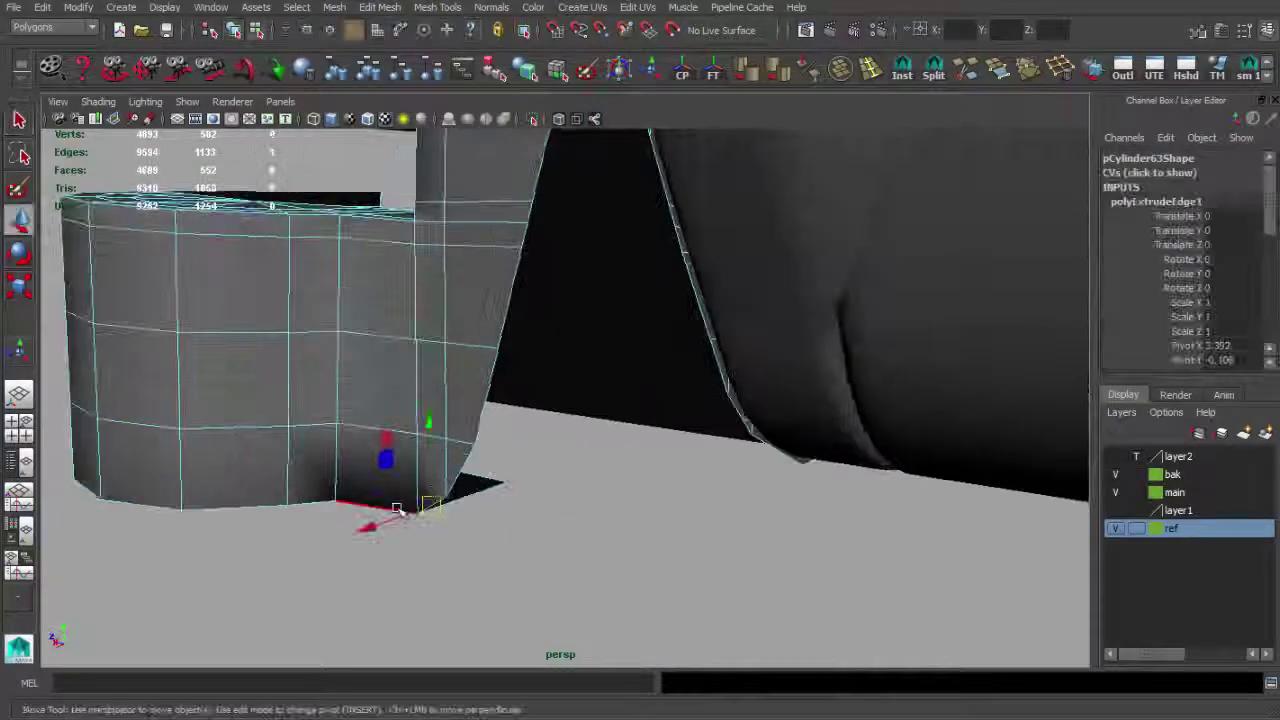
Extrude the selected edges and drag them toward the receiver.
{"action": "key", "text": "ctrl+e"}
{"action": "left_click_drag", "start_coordinate": [410, 505], "coordinate": [577, 500], "text": "alt"}
{"action": "mouse_move", "coordinate": [651, 427]}
{"action": "left_mouse_down", "text": "alt"}
{"action": "mouse_move", "coordinate": [651, 357]}
{"action": "mouse_move", "coordinate": [585, 451]}
{"action": "mouse_move", "coordinate": [657, 463]}
{"action": "mouse_move", "coordinate": [937, 130]}
{"action": "left_mouse_up", "text": "alt"}
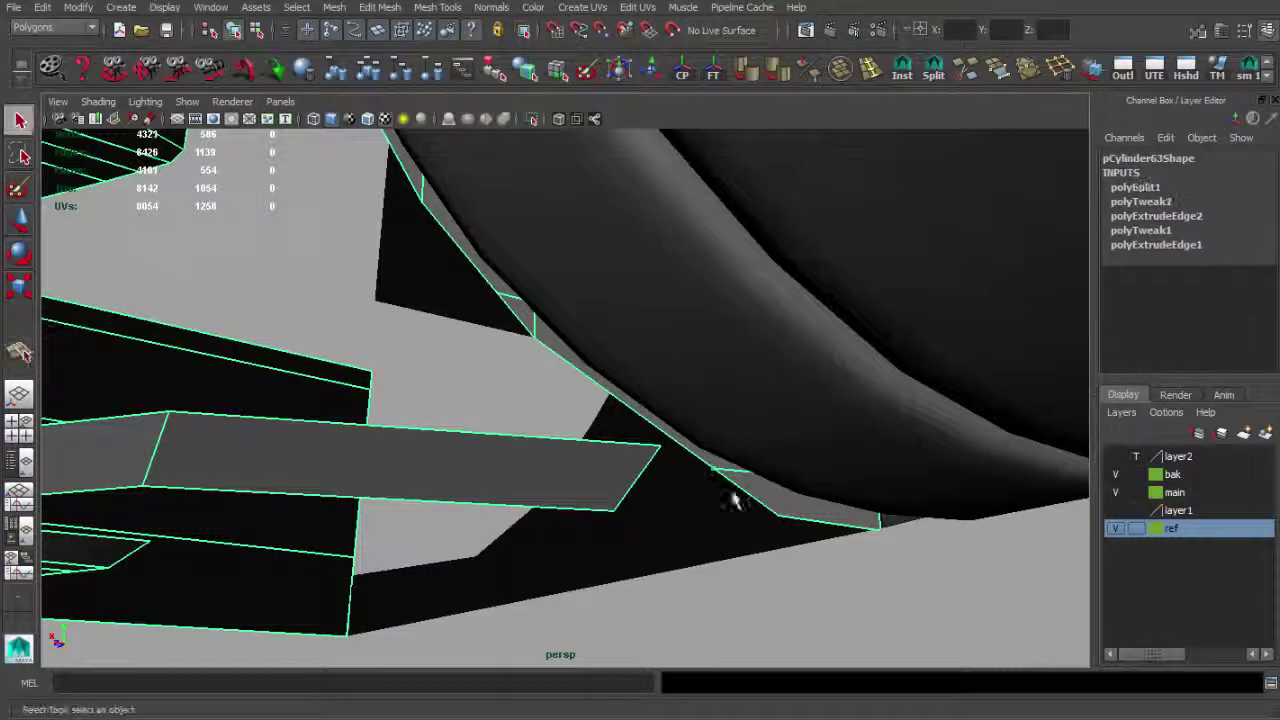
{"action": "key", "text": "F8"}
{"action": "mouse_move", "coordinate": [630, 453]}
{"action": "left_mouse_down", "text": "alt"}
{"action": "mouse_move", "coordinate": [600, 420]}
{"action": "mouse_move", "coordinate": [529, 471]}
{"action": "mouse_move", "coordinate": [591, 457]}
{"action": "mouse_move", "coordinate": [536, 310]}
{"action": "mouse_move", "coordinate": [449, 363]}
{"action": "mouse_move", "coordinate": [489, 437]}
{"action": "mouse_move", "coordinate": [694, 429]}
{"action": "mouse_move", "coordinate": [495, 400]}
{"action": "left_mouse_up", "text": "alt"}
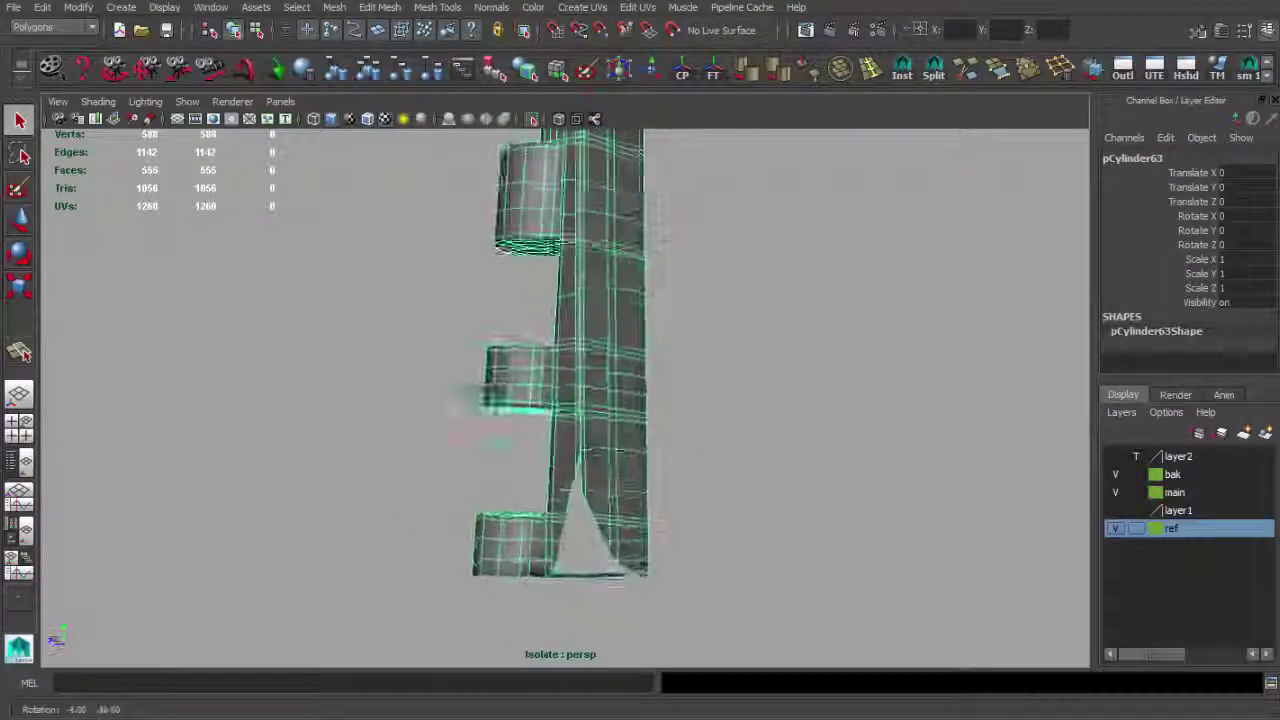
Extrude the edges again and pull the new edge downward.
{"action": "left_click", "coordinate": [532, 119]}
{"action": "mouse_move", "coordinate": [532, 119]}
{"action": "left_mouse_down", "text": "alt"}
{"action": "mouse_move", "coordinate": [560, 300]}
{"action": "mouse_move", "coordinate": [600, 260]}
{"action": "mouse_move", "coordinate": [573, 195]}
{"action": "mouse_move", "coordinate": [524, 318]}
{"action": "left_mouse_up", "text": "alt"}
{"action": "scroll", "coordinate": [524, 318], "scroll_direction": "up", "scroll_amount": 5}
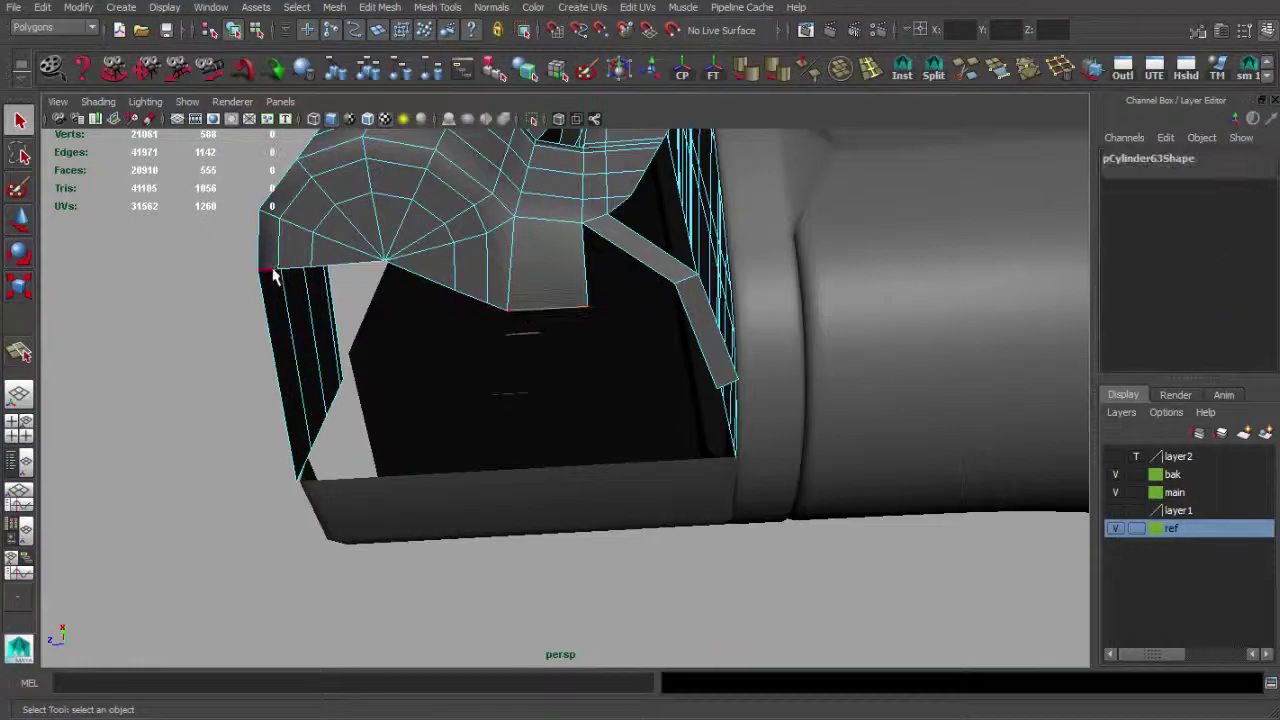
{"action": "key", "text": "ctrl+e"}
{"action": "left_click_drag", "start_coordinate": [454, 300], "coordinate": [457, 487]}
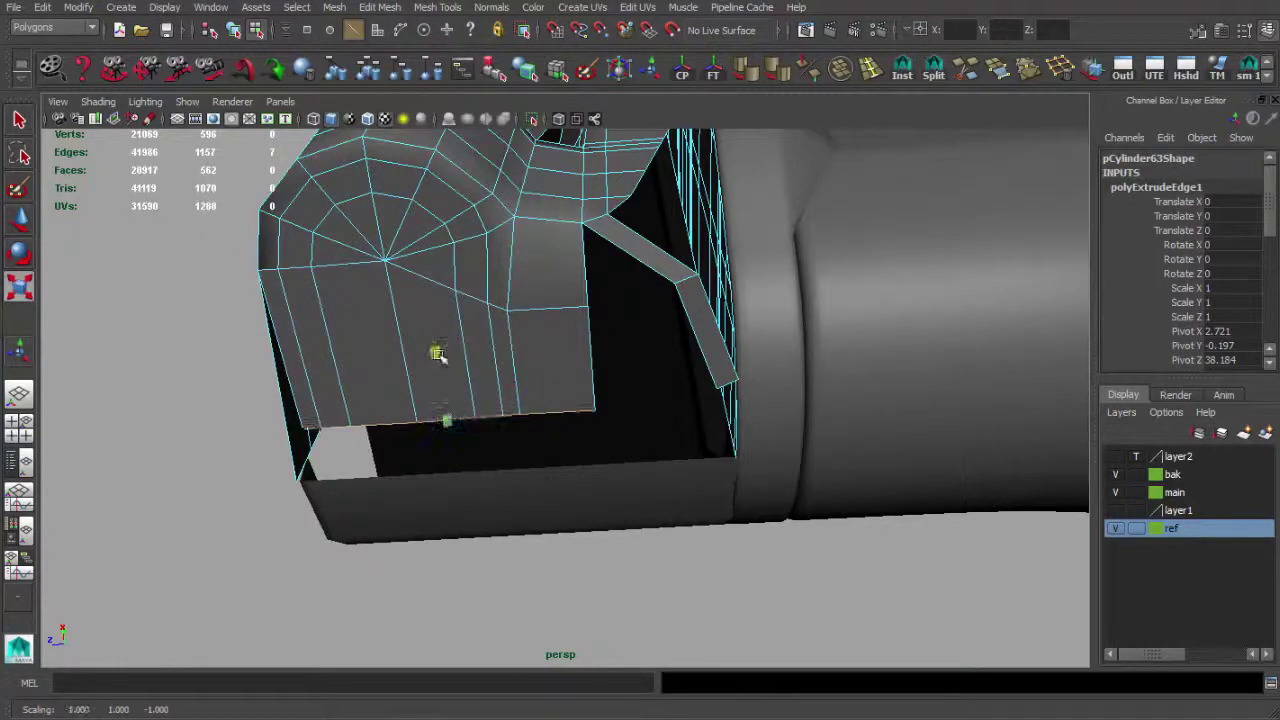
Move the corner vertex into place and insert an edge loop across the part.
{"action": "scroll", "coordinate": [437, 387], "scroll_direction": "up", "scroll_amount": 5}
{"action": "left_click", "coordinate": [240, 540]}
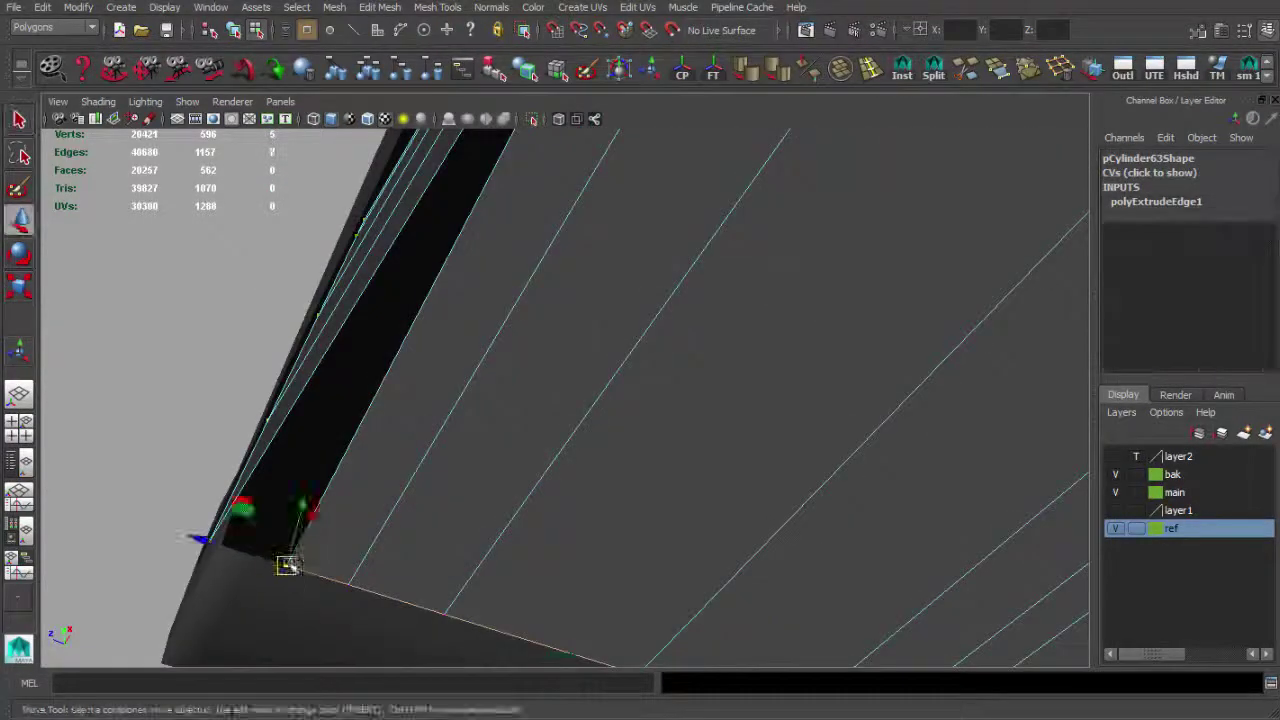
{"action": "middle_click_drag", "start_coordinate": [220, 551], "coordinate": [352, 496], "text": "alt"}
{"action": "left_click_drag", "start_coordinate": [352, 496], "coordinate": [430, 412], "text": "alt"}
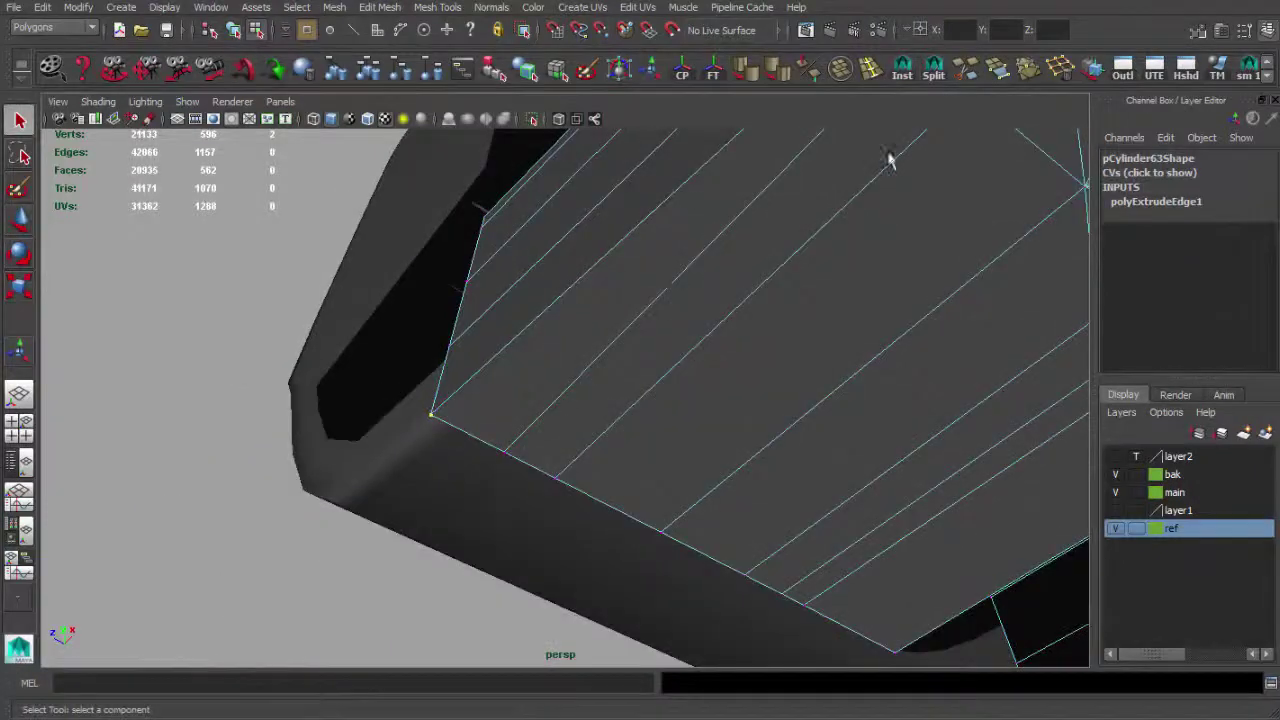
{"action": "key", "text": "F8"}
{"action": "scroll", "coordinate": [560, 430], "scroll_direction": "down", "scroll_amount": 5}
{"action": "mouse_move", "coordinate": [526, 414]}
{"action": "left_mouse_down", "text": "alt"}
{"action": "mouse_move", "coordinate": [651, 443]}
{"action": "mouse_move", "coordinate": [522, 452]}
{"action": "mouse_move", "coordinate": [532, 524]}
{"action": "left_mouse_up", "text": "alt"}
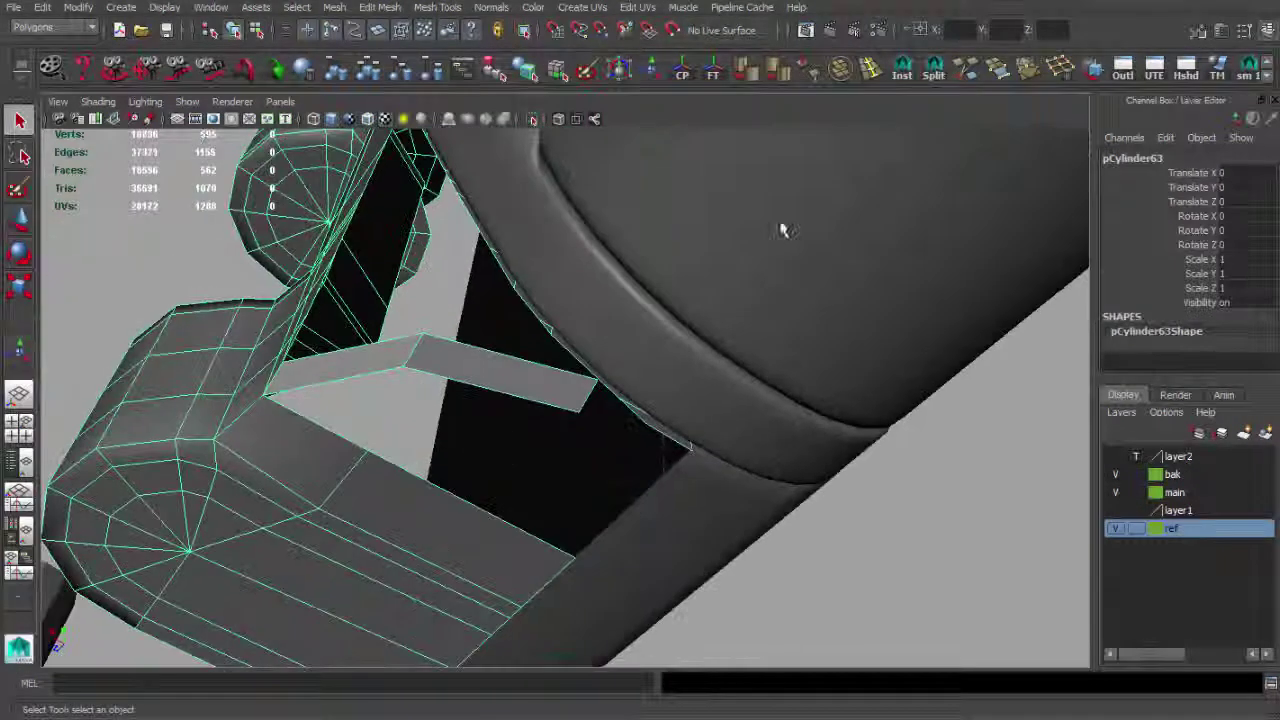
{"action": "right_click_drag", "start_coordinate": [693, 383], "coordinate": [530, 537], "text": "shift"}
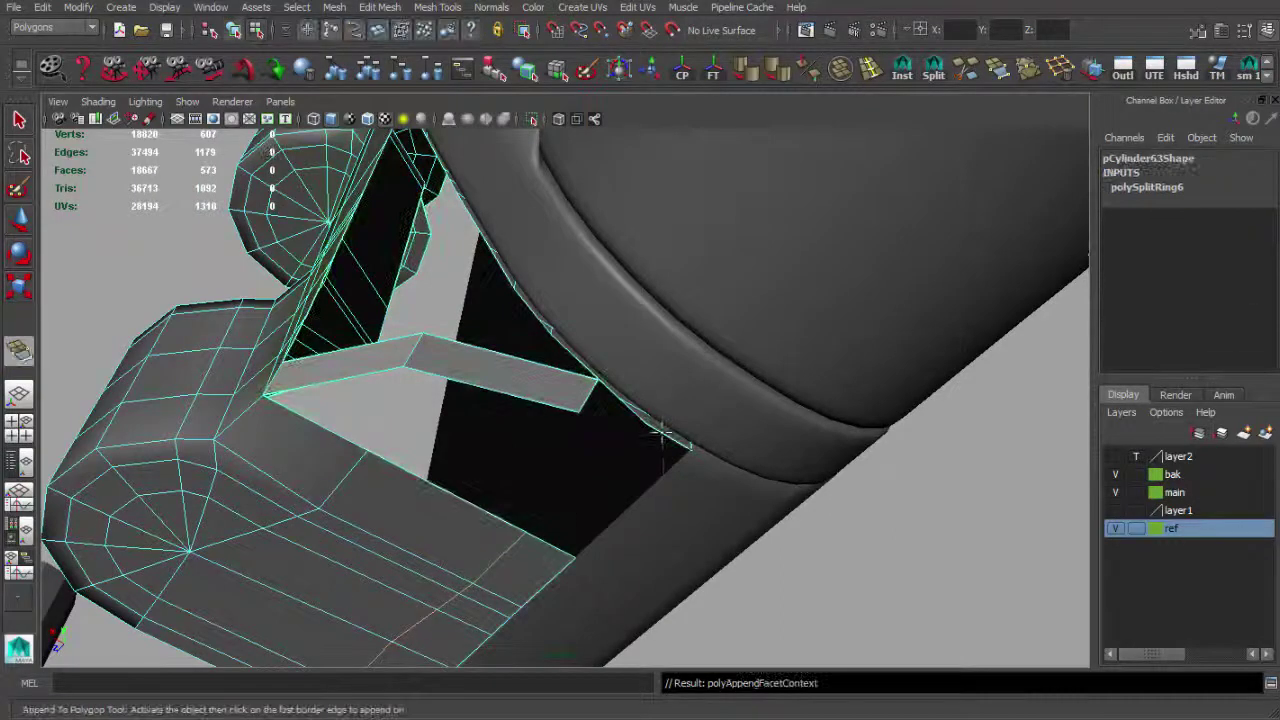
Move the vertex by the triangular gap toward the receiver.
{"action": "mouse_move", "coordinate": [546, 543]}
{"action": "left_mouse_down", "text": "alt"}
{"action": "mouse_move", "coordinate": [491, 480]}
{"action": "mouse_move", "coordinate": [606, 420]}
{"action": "mouse_move", "coordinate": [543, 400]}
{"action": "left_mouse_up", "text": "alt"}
{"action": "scroll", "coordinate": [672, 484], "scroll_direction": "up", "scroll_amount": 3}
{"action": "scroll", "coordinate": [672, 484], "scroll_direction": "up", "scroll_amount": 1}
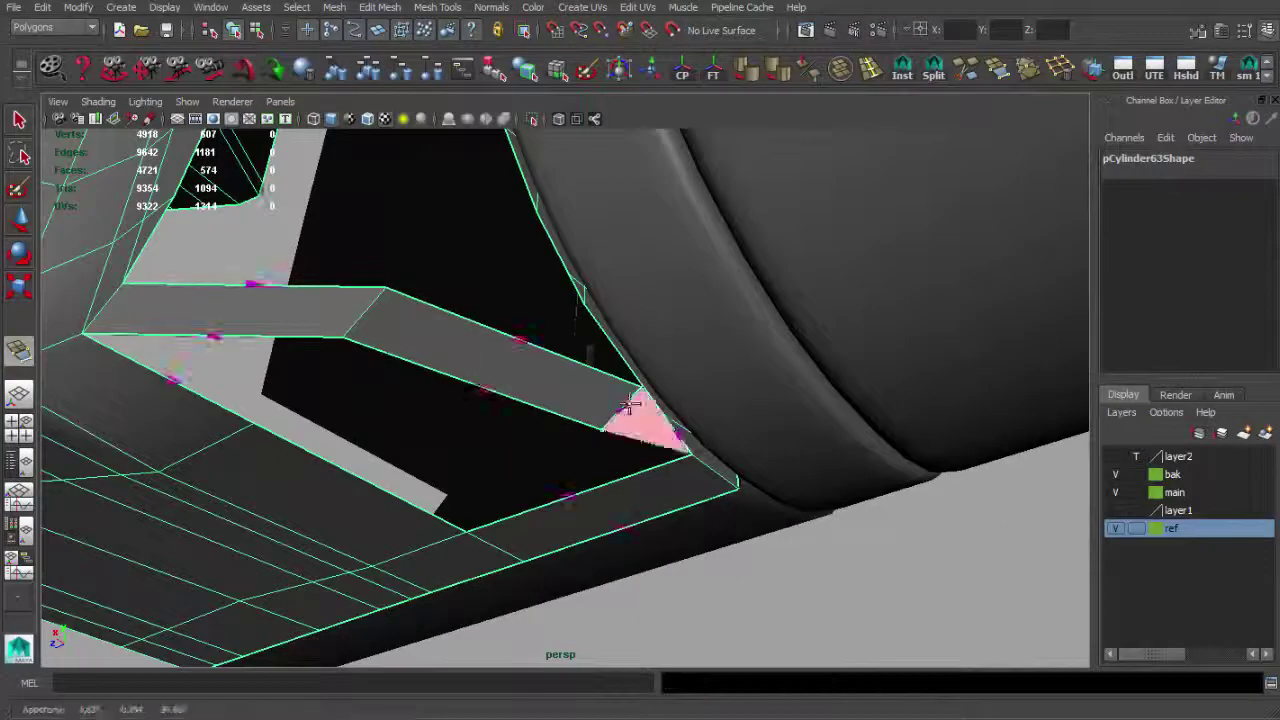
{"action": "left_click_drag", "start_coordinate": [647, 395], "coordinate": [560, 460], "text": "alt"}
{"action": "key", "text": "w"}
{"action": "left_click_drag", "start_coordinate": [566, 323], "coordinate": [622, 415], "text": "alt"}
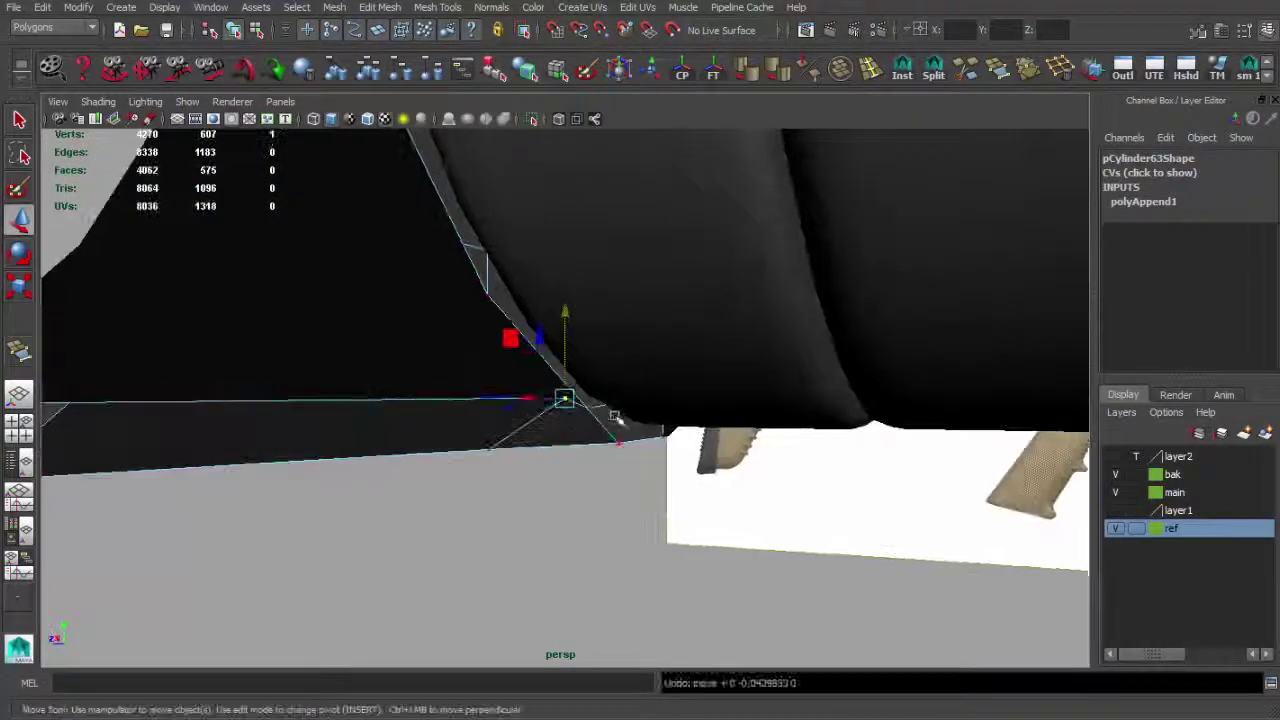
{"action": "mouse_move", "coordinate": [588, 325]}
{"action": "left_mouse_down", "text": "alt"}
{"action": "mouse_move", "coordinate": [480, 314]}
{"action": "mouse_move", "coordinate": [540, 396]}
{"action": "mouse_move", "coordinate": [580, 400]}
{"action": "left_mouse_up", "text": "alt"}
{"action": "key", "text": "q"}
Scale the selected vertices closer together so they sit tight against the receiver.
{"action": "mouse_move", "coordinate": [483, 396]}
{"action": "left_mouse_down", "text": "alt"}
{"action": "mouse_move", "coordinate": [540, 450]}
{"action": "mouse_move", "coordinate": [652, 333]}
{"action": "mouse_move", "coordinate": [665, 455]}
{"action": "left_mouse_up", "text": "alt"}
{"action": "key", "text": "q"}
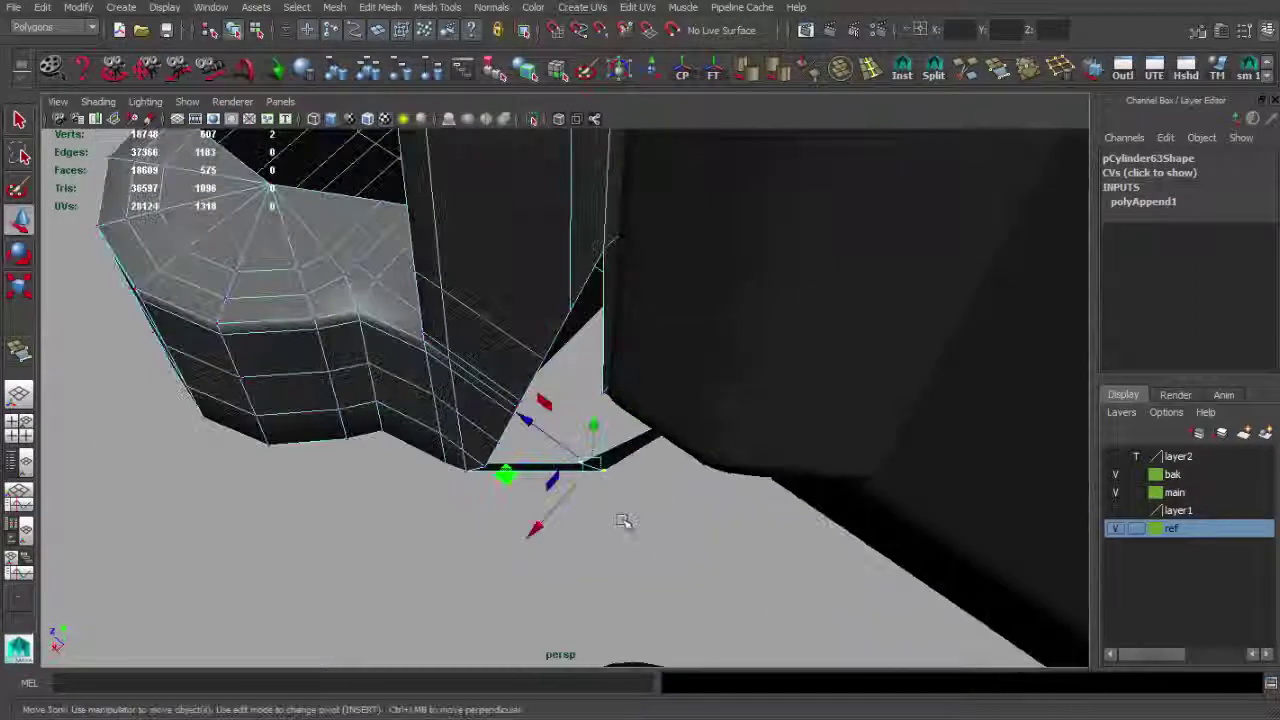
{"action": "left_click_drag", "start_coordinate": [528, 450], "coordinate": [560, 400], "text": "alt"}
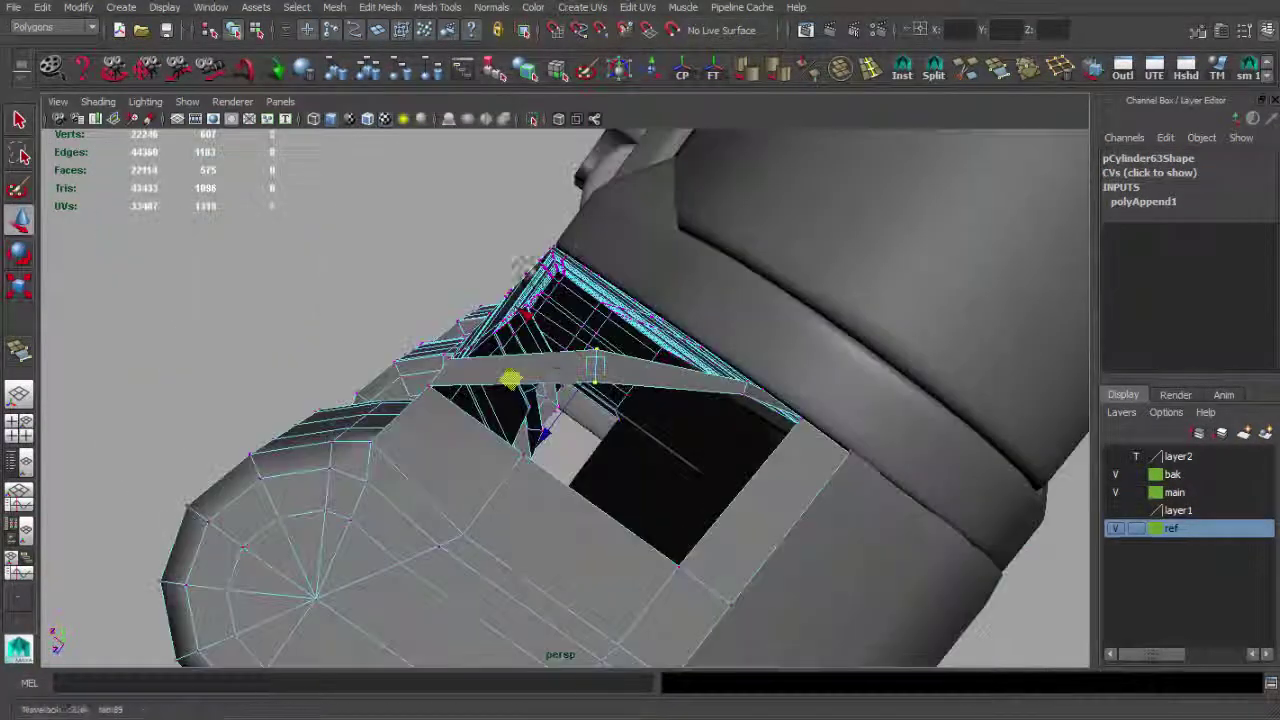
{"action": "key", "text": "r"}
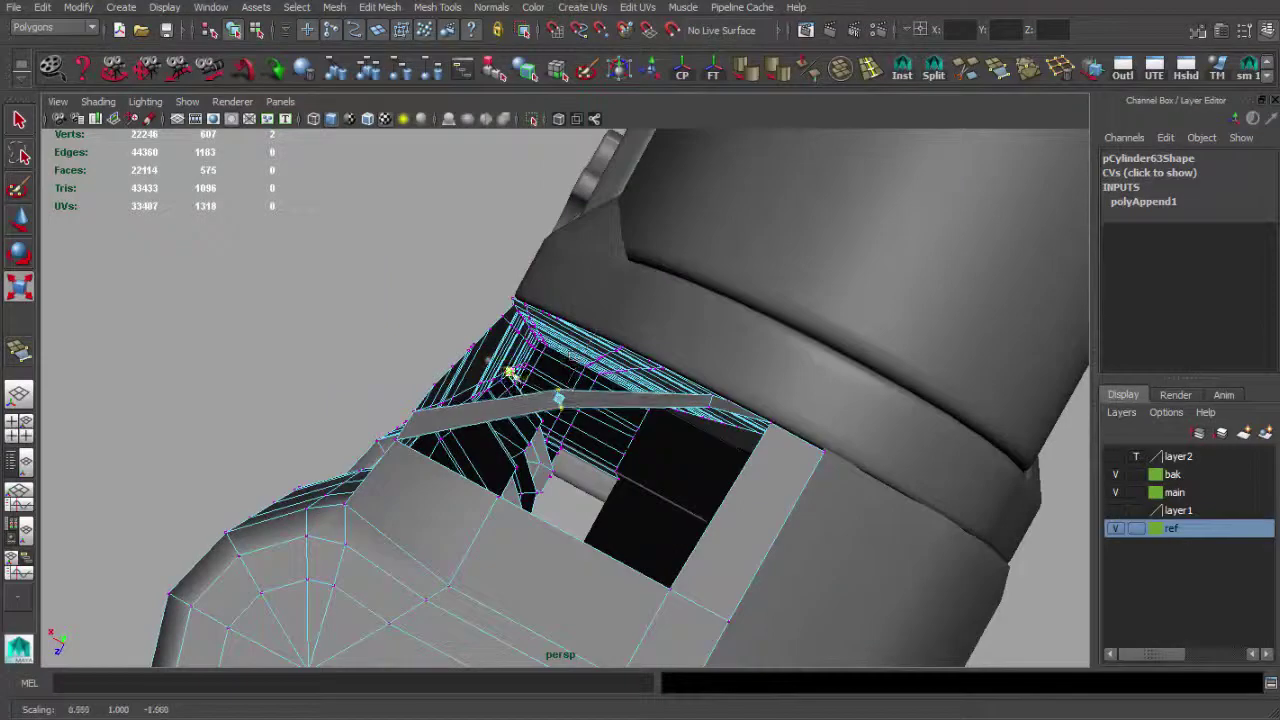
{"action": "mouse_move", "coordinate": [613, 332]}
{"action": "left_mouse_down", "text": "alt"}
{"action": "mouse_move", "coordinate": [651, 449]}
{"action": "mouse_move", "coordinate": [688, 484]}
{"action": "mouse_move", "coordinate": [608, 434]}
{"action": "mouse_move", "coordinate": [553, 318]}
{"action": "left_mouse_up", "text": "alt"}
{"action": "key", "text": "q"}
{"action": "left_click", "coordinate": [688, 484]}
Cut a new edge across the rear stock face and merge the overlapping vertices.
{"action": "left_click", "coordinate": [930, 78]}
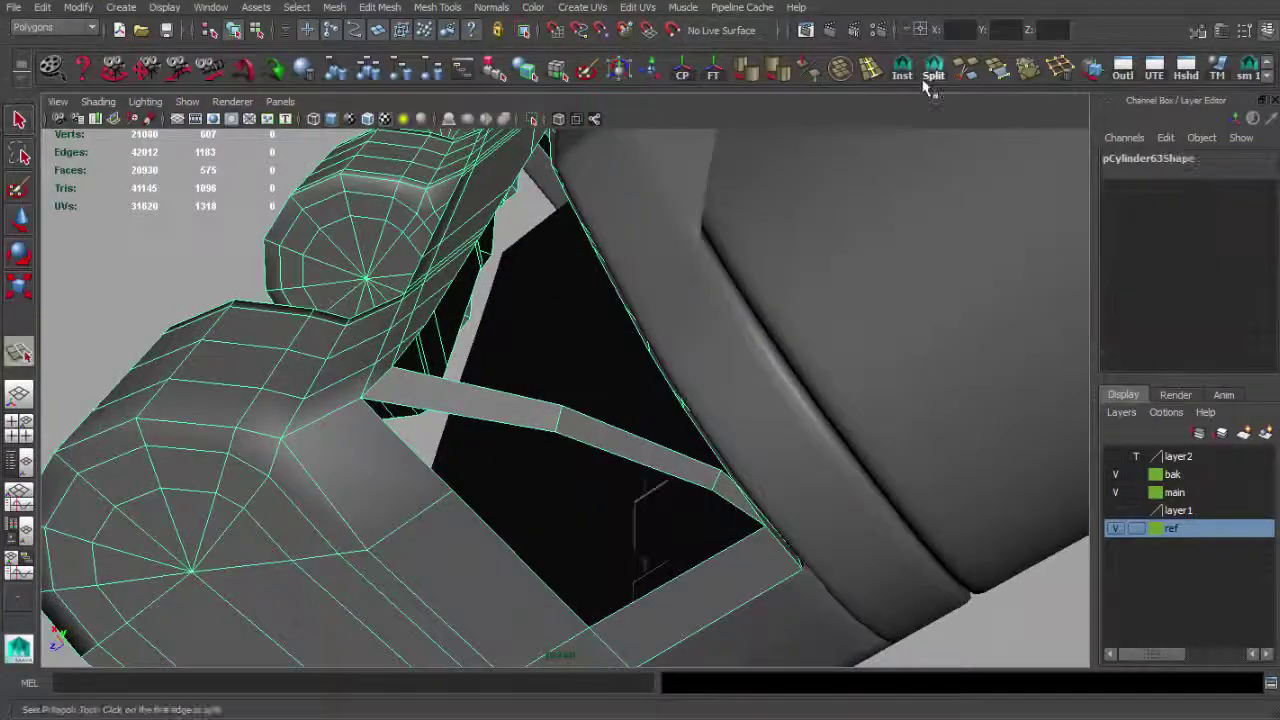
{"action": "left_click_drag", "start_coordinate": [389, 441], "coordinate": [337, 449]}
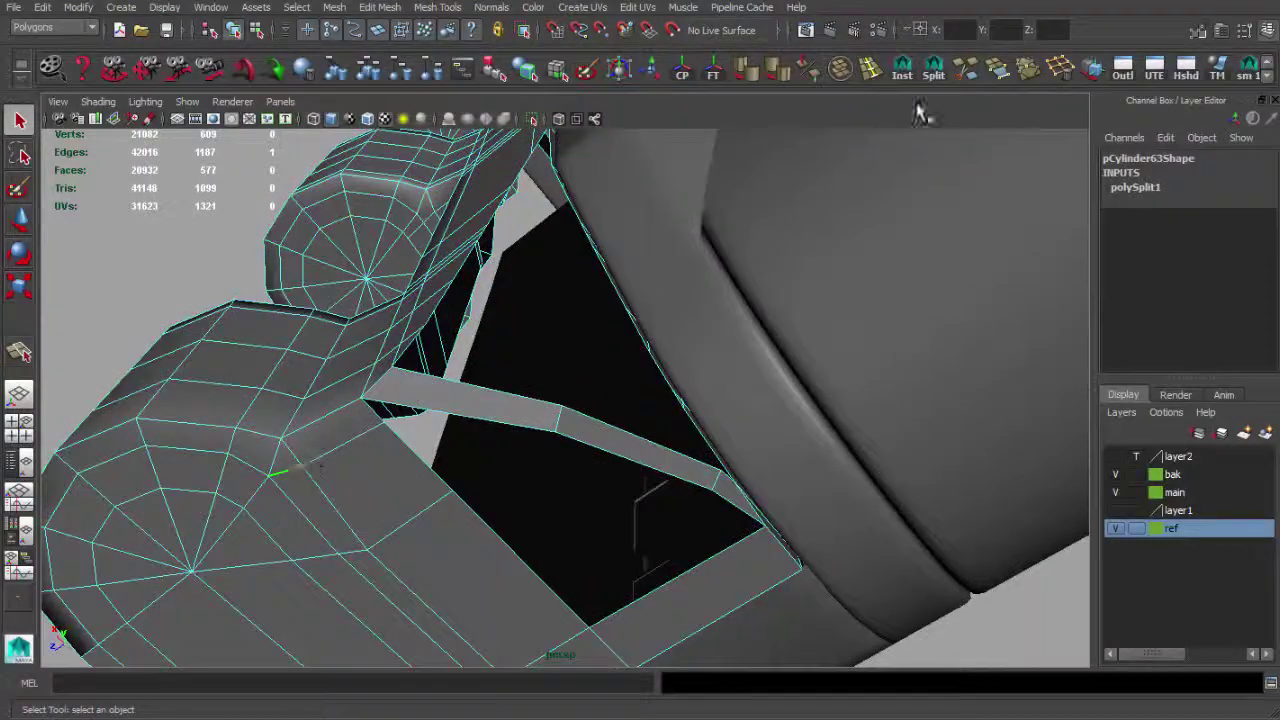
{"action": "mouse_move", "coordinate": [200, 462]}
{"action": "left_mouse_down", "text": "alt"}
{"action": "mouse_move", "coordinate": [323, 457]}
{"action": "mouse_move", "coordinate": [380, 423]}
{"action": "mouse_move", "coordinate": [350, 370]}
{"action": "mouse_move", "coordinate": [457, 329]}
{"action": "left_mouse_up", "text": "alt"}
{"action": "key", "text": "g"}
{"action": "right_click_drag", "start_coordinate": [457, 329], "coordinate": [460, 420], "text": "shift"}
{"action": "mouse_move", "coordinate": [586, 380]}
{"action": "left_mouse_down"}
{"action": "mouse_move", "coordinate": [412, 290]}
{"action": "mouse_move", "coordinate": [357, 228]}
{"action": "left_mouse_up"}
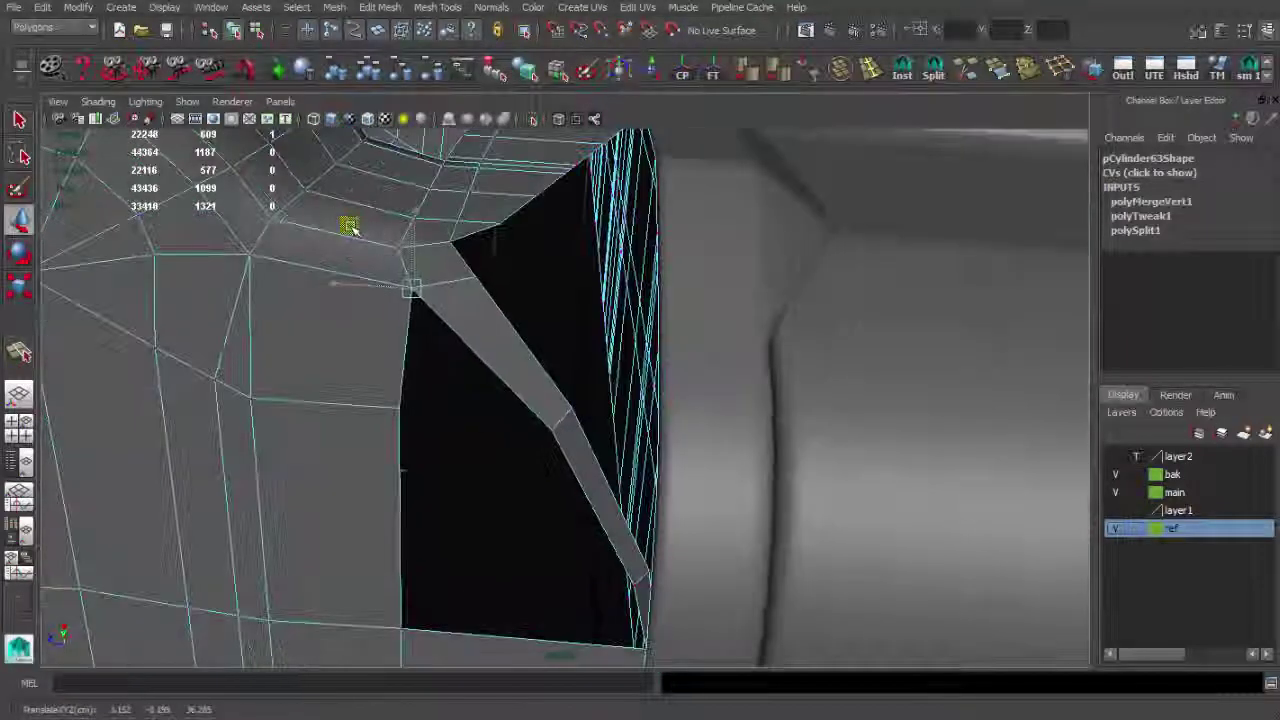
{"action": "key", "text": "q"}
{"action": "mouse_move", "coordinate": [376, 300]}
{"action": "left_mouse_down", "text": "alt"}
{"action": "mouse_move", "coordinate": [523, 400]}
{"action": "mouse_move", "coordinate": [580, 366]}
{"action": "mouse_move", "coordinate": [492, 270]}
{"action": "mouse_move", "coordinate": [391, 354]}
{"action": "mouse_move", "coordinate": [374, 277]}
{"action": "mouse_move", "coordinate": [360, 297]}
{"action": "left_mouse_up", "text": "alt"}
Extrude an edge toward the open corner and merge its vertices.
{"action": "key", "text": "ctrl+e"}
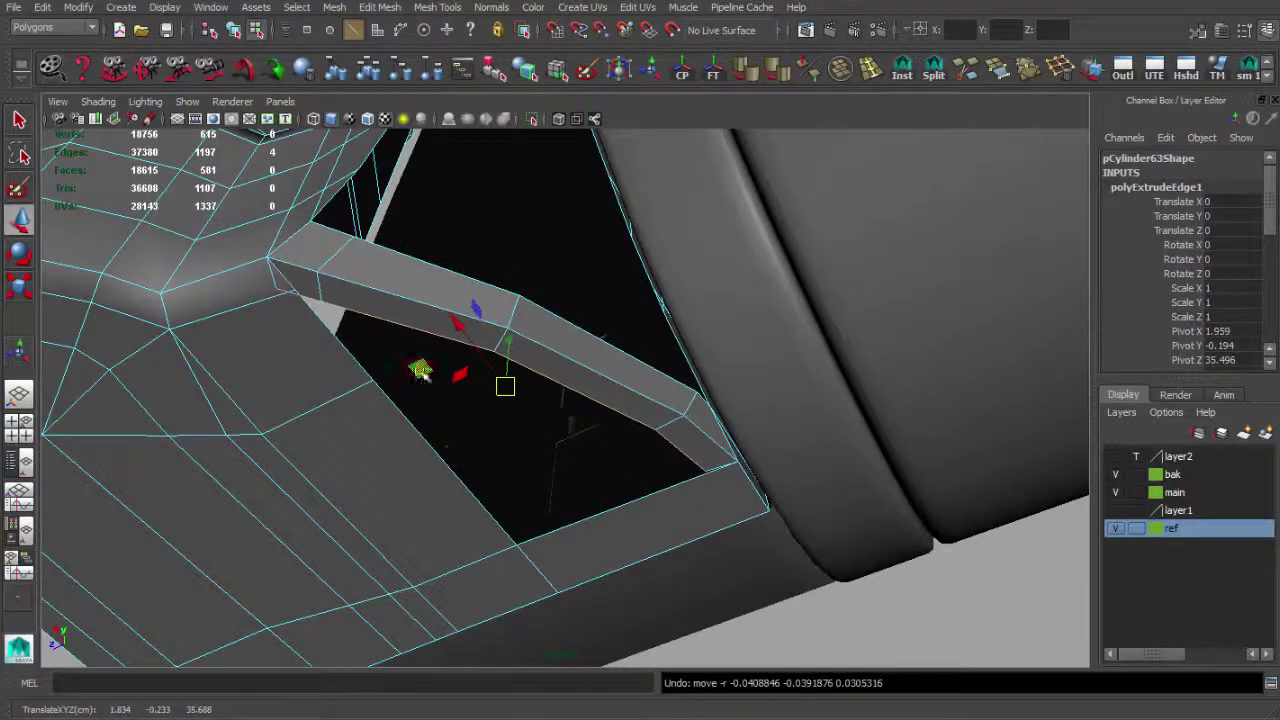
{"action": "left_click", "coordinate": [1028, 72]}
{"action": "left_click_drag", "start_coordinate": [526, 340], "coordinate": [855, 155], "text": "alt"}
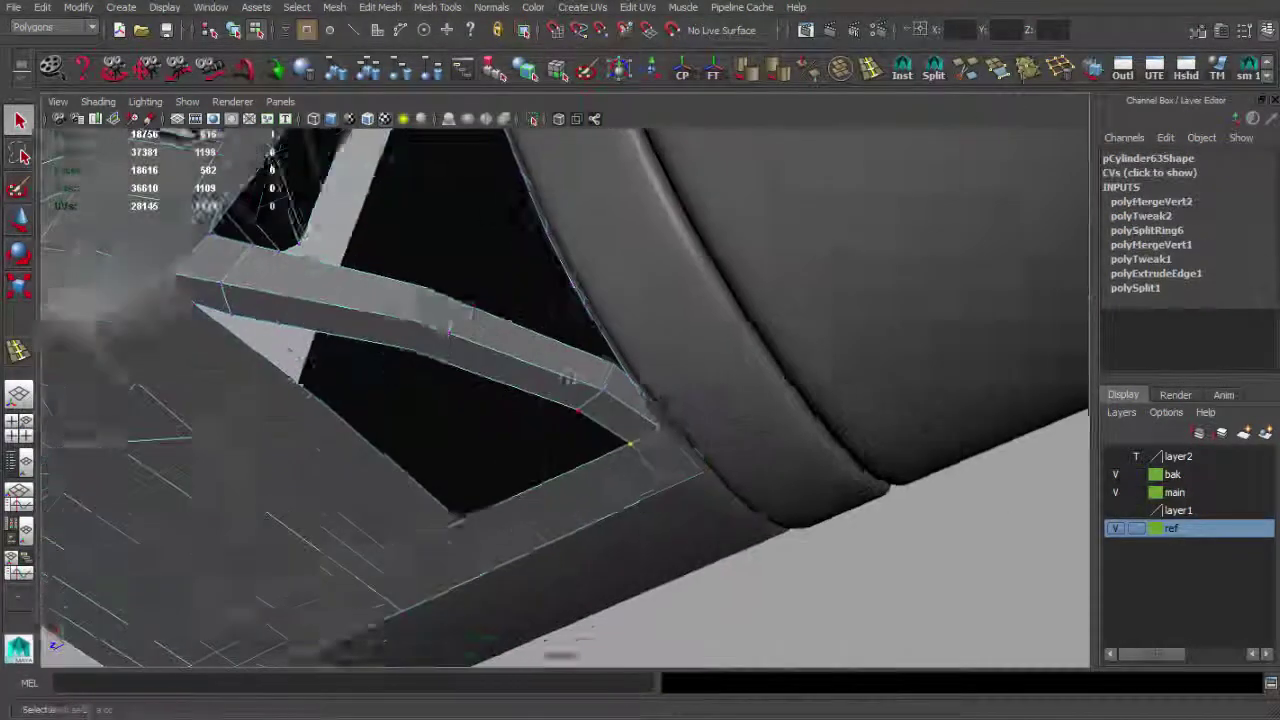
{"action": "mouse_move", "coordinate": [958, 117]}
{"action": "left_mouse_down", "text": "alt"}
{"action": "mouse_move", "coordinate": [380, 331]}
{"action": "mouse_move", "coordinate": [500, 394]}
{"action": "mouse_move", "coordinate": [455, 293]}
{"action": "mouse_move", "coordinate": [454, 312]}
{"action": "left_mouse_up", "text": "alt"}
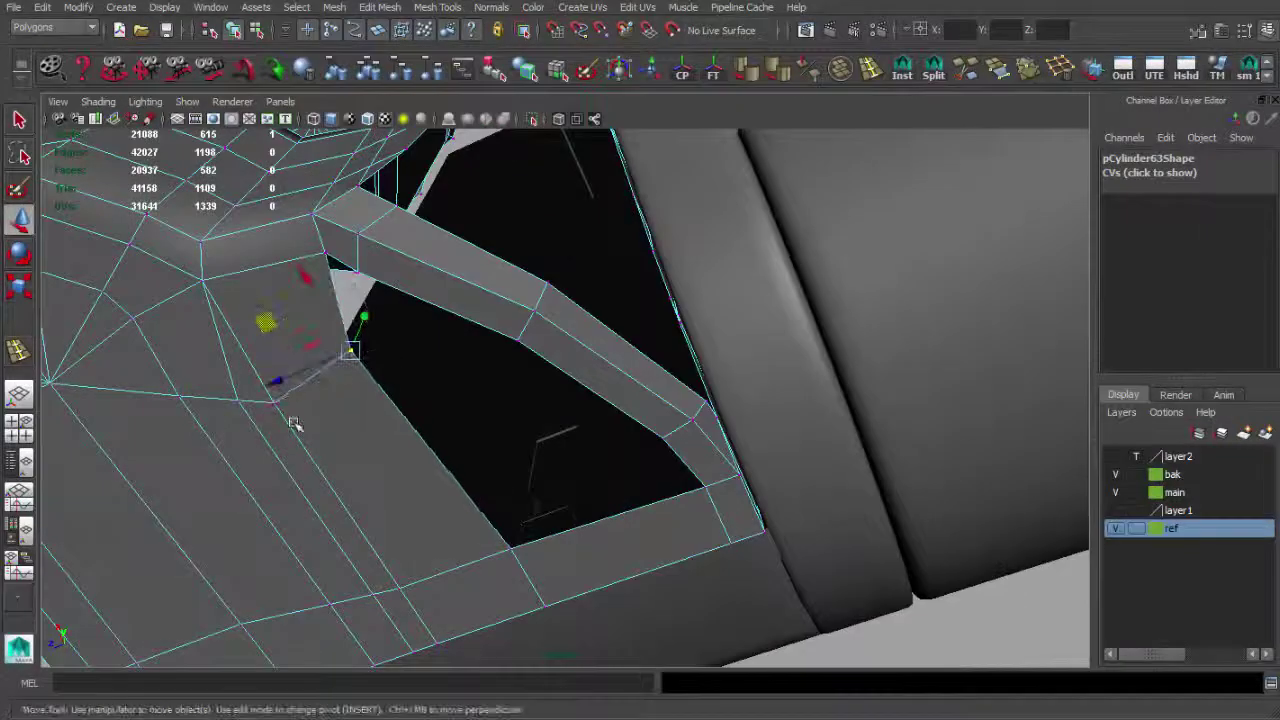
{"action": "mouse_move", "coordinate": [658, 194]}
{"action": "left_mouse_down", "text": "alt"}
{"action": "mouse_move", "coordinate": [280, 371]}
{"action": "mouse_move", "coordinate": [400, 420]}
{"action": "mouse_move", "coordinate": [560, 449]}
{"action": "mouse_move", "coordinate": [487, 383]}
{"action": "mouse_move", "coordinate": [469, 346]}
{"action": "left_mouse_up", "text": "alt"}
{"action": "key", "text": "F8"}
{"action": "key", "text": "F10"}
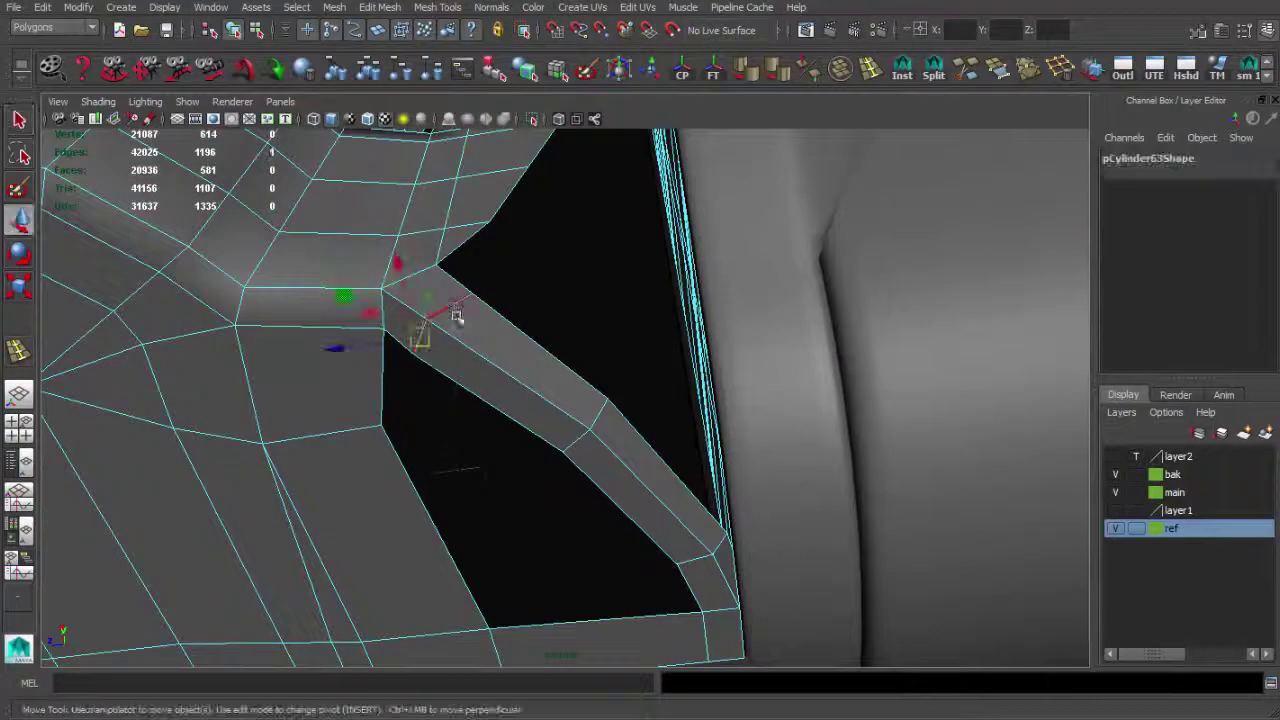
Append a new face across the opening near the receiver.
{"action": "mouse_move", "coordinate": [400, 297]}
{"action": "left_mouse_down", "text": "alt"}
{"action": "mouse_move", "coordinate": [343, 386]}
{"action": "mouse_move", "coordinate": [506, 420]}
{"action": "mouse_move", "coordinate": [500, 443]}
{"action": "mouse_move", "coordinate": [657, 349]}
{"action": "mouse_move", "coordinate": [515, 540]}
{"action": "mouse_move", "coordinate": [449, 486]}
{"action": "mouse_move", "coordinate": [674, 643]}
{"action": "mouse_move", "coordinate": [737, 537]}
{"action": "left_mouse_up", "text": "alt"}
{"action": "key", "text": "F8"}
{"action": "left_click", "coordinate": [883, 77]}
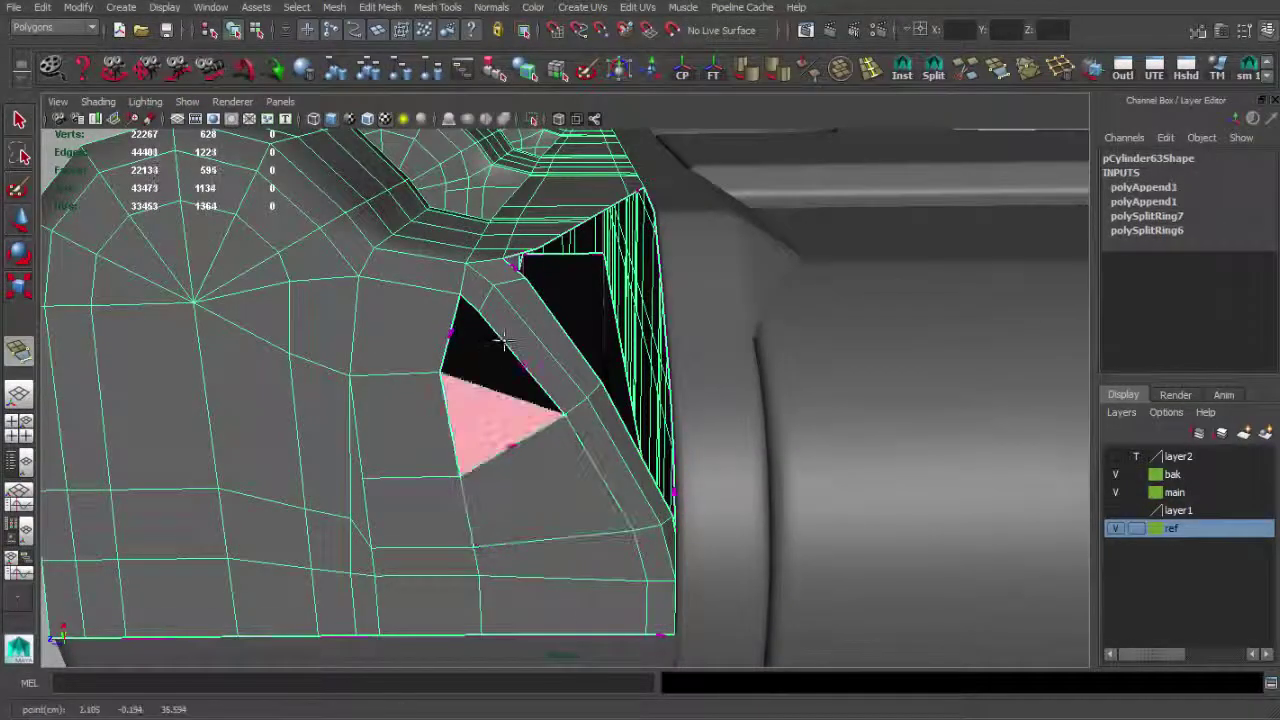
{"action": "key", "text": "q"}
{"action": "mouse_move", "coordinate": [470, 320]}
{"action": "left_mouse_down", "text": "alt"}
{"action": "mouse_move", "coordinate": [492, 380]}
{"action": "mouse_move", "coordinate": [214, 466]}
{"action": "mouse_move", "coordinate": [300, 428]}
{"action": "mouse_move", "coordinate": [440, 220]}
{"action": "mouse_move", "coordinate": [723, 420]}
{"action": "mouse_move", "coordinate": [520, 400]}
{"action": "left_mouse_up", "text": "alt"}
{"action": "right_click_drag", "start_coordinate": [520, 400], "coordinate": [360, 392], "text": "alt"}
{"action": "scroll", "coordinate": [360, 392], "scroll_direction": "up", "scroll_amount": 5}
{"action": "left_click", "coordinate": [537, 423]}
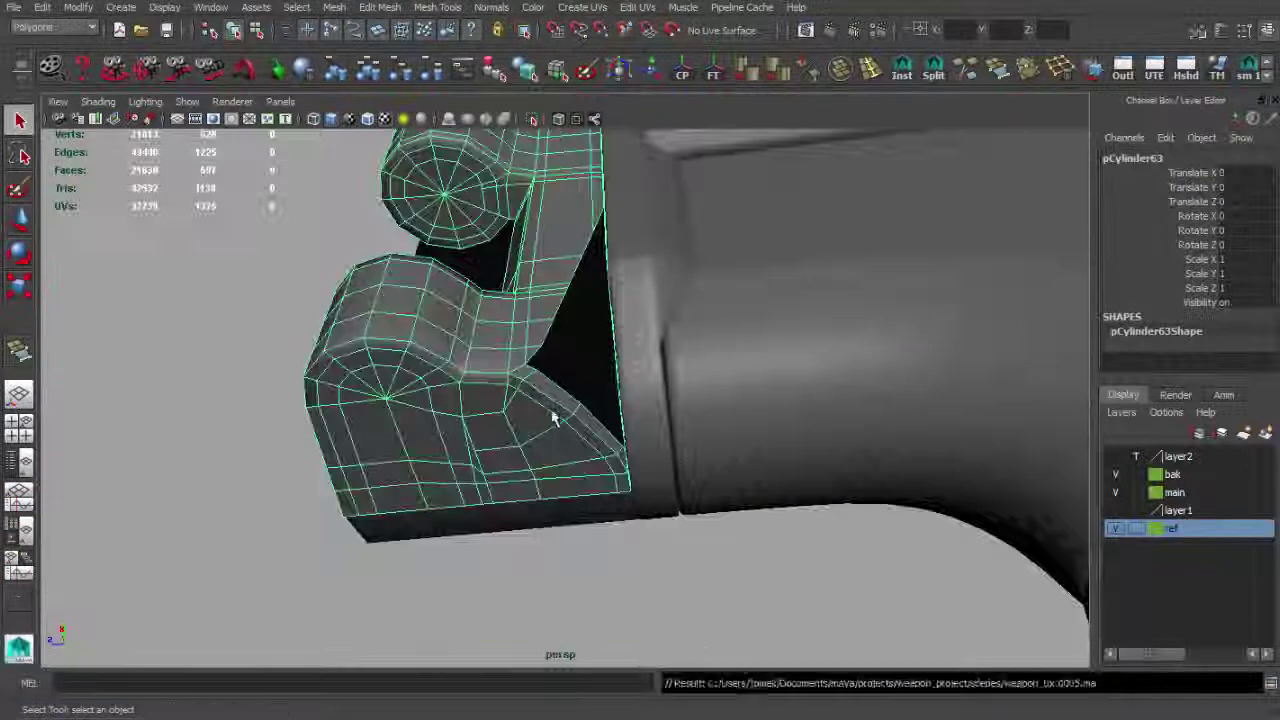
{"action": "scroll", "coordinate": [551, 417], "scroll_direction": "up", "scroll_amount": 3}
{"action": "mouse_move", "coordinate": [605, 438]}
{"action": "left_mouse_down", "text": "alt"}
{"action": "mouse_move", "coordinate": [480, 320]}
{"action": "mouse_move", "coordinate": [508, 331]}
{"action": "mouse_move", "coordinate": [443, 414]}
{"action": "mouse_move", "coordinate": [560, 165]}
{"action": "left_mouse_up", "text": "alt"}
{"action": "key", "text": "ctrl+1"}
{"action": "mouse_move", "coordinate": [491, 351]}
{"action": "left_mouse_down", "text": "alt"}
{"action": "mouse_move", "coordinate": [574, 451]}
{"action": "mouse_move", "coordinate": [571, 480]}
{"action": "mouse_move", "coordinate": [634, 505]}
{"action": "left_mouse_up", "text": "alt"}
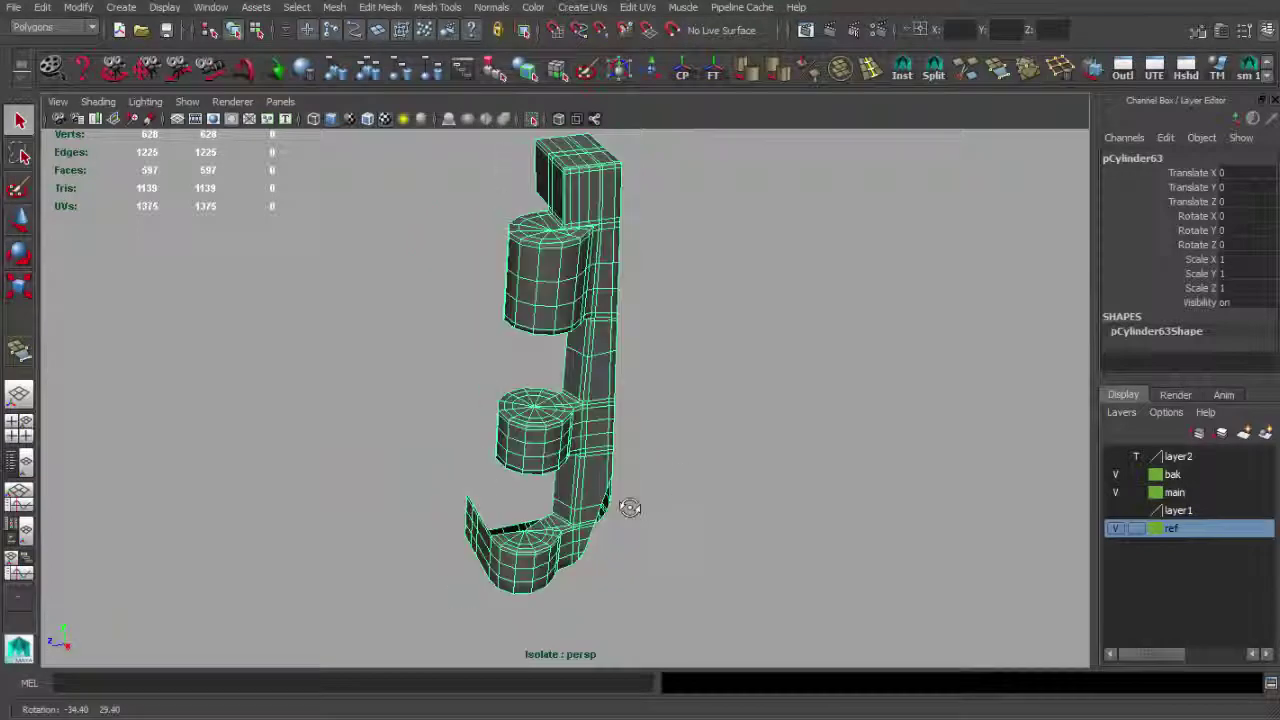
{"action": "key", "text": "ctrl+1"}
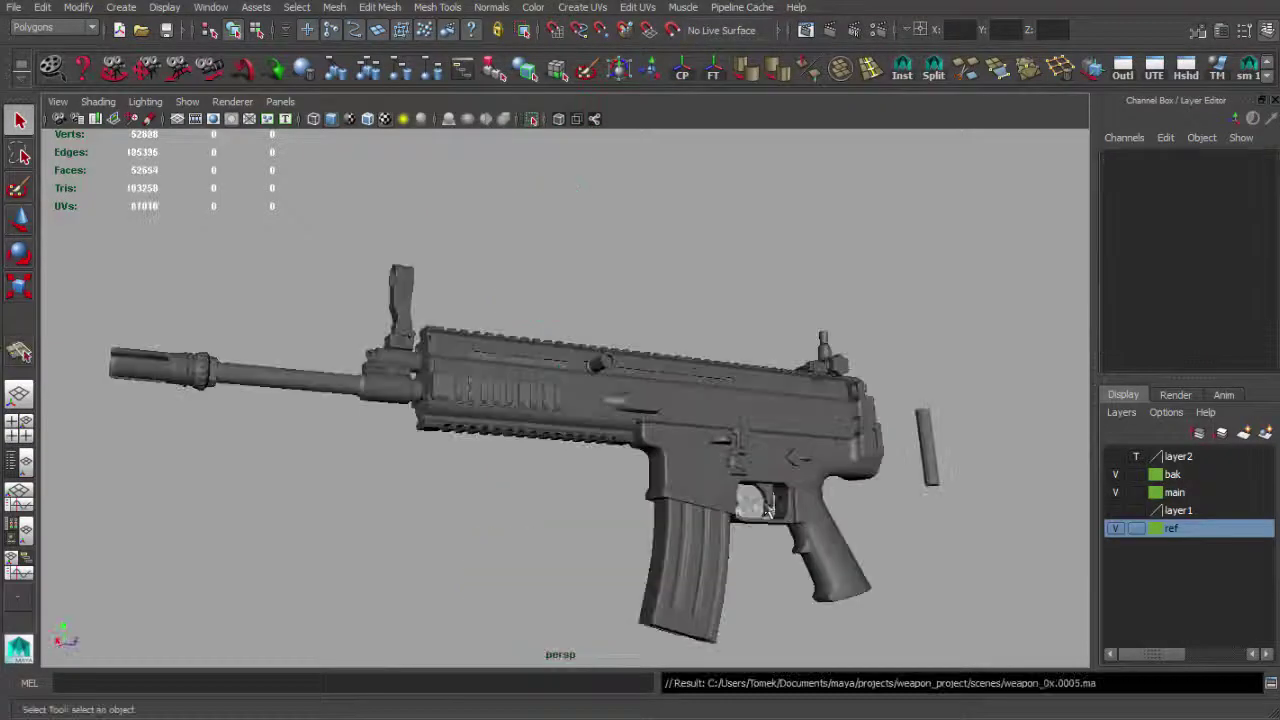
{"action": "scroll", "coordinate": [363, 437], "scroll_direction": "up", "scroll_amount": 3}
{"action": "mouse_move", "coordinate": [500, 400]}
{"action": "left_mouse_down", "text": "alt"}
{"action": "mouse_move", "coordinate": [363, 437]}
{"action": "mouse_move", "coordinate": [527, 436]}
{"action": "mouse_move", "coordinate": [600, 400]}
{"action": "mouse_move", "coordinate": [714, 423]}
{"action": "mouse_move", "coordinate": [627, 370]}
{"action": "left_mouse_up", "text": "alt"}
{"action": "left_click", "coordinate": [527, 436]}
Slide hinge cylinder pCylinder62 along Z against the receiver's rear hinge.
{"action": "mouse_move", "coordinate": [455, 545]}
{"action": "left_mouse_down", "text": "alt"}
{"action": "mouse_move", "coordinate": [280, 430]}
{"action": "mouse_move", "coordinate": [276, 489]}
{"action": "left_mouse_up", "text": "alt"}
{"action": "left_click", "coordinate": [280, 430]}
{"action": "key", "text": "w"}
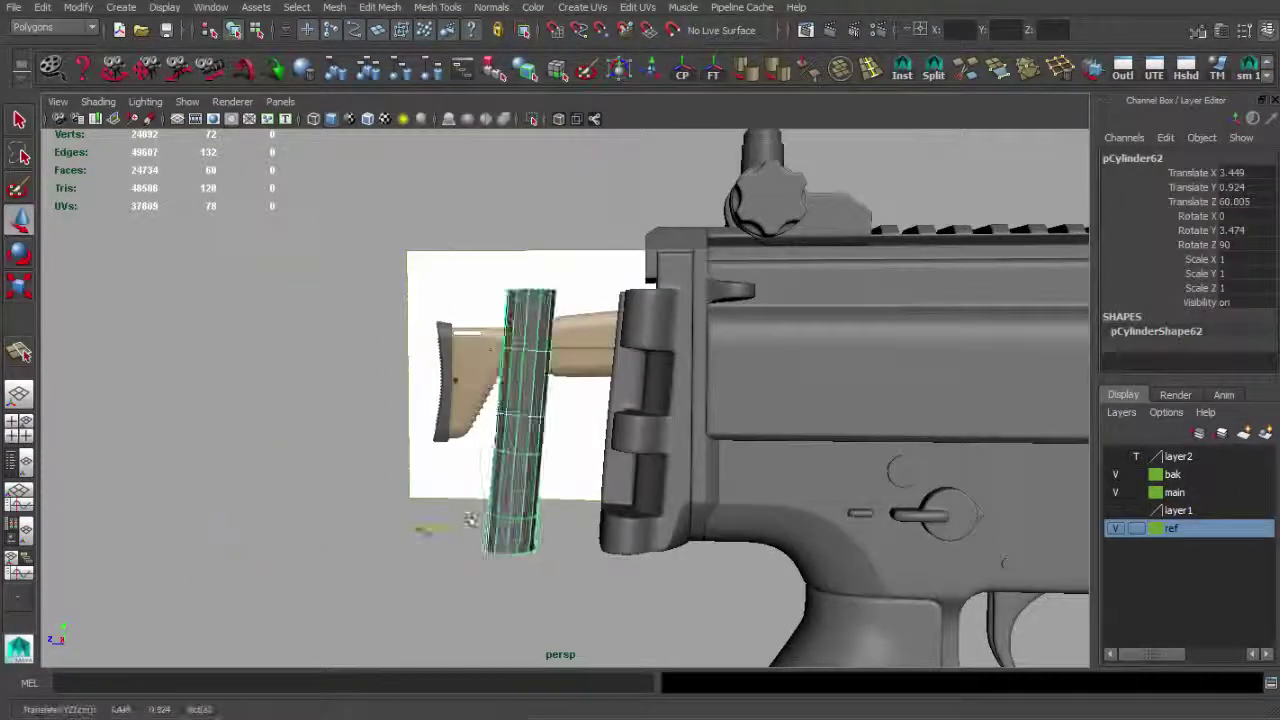
{"action": "mouse_move", "coordinate": [545, 510]}
{"action": "left_mouse_down", "text": "alt"}
{"action": "mouse_move", "coordinate": [623, 457]}
{"action": "mouse_move", "coordinate": [651, 598]}
{"action": "mouse_move", "coordinate": [460, 566]}
{"action": "left_mouse_up", "text": "alt"}
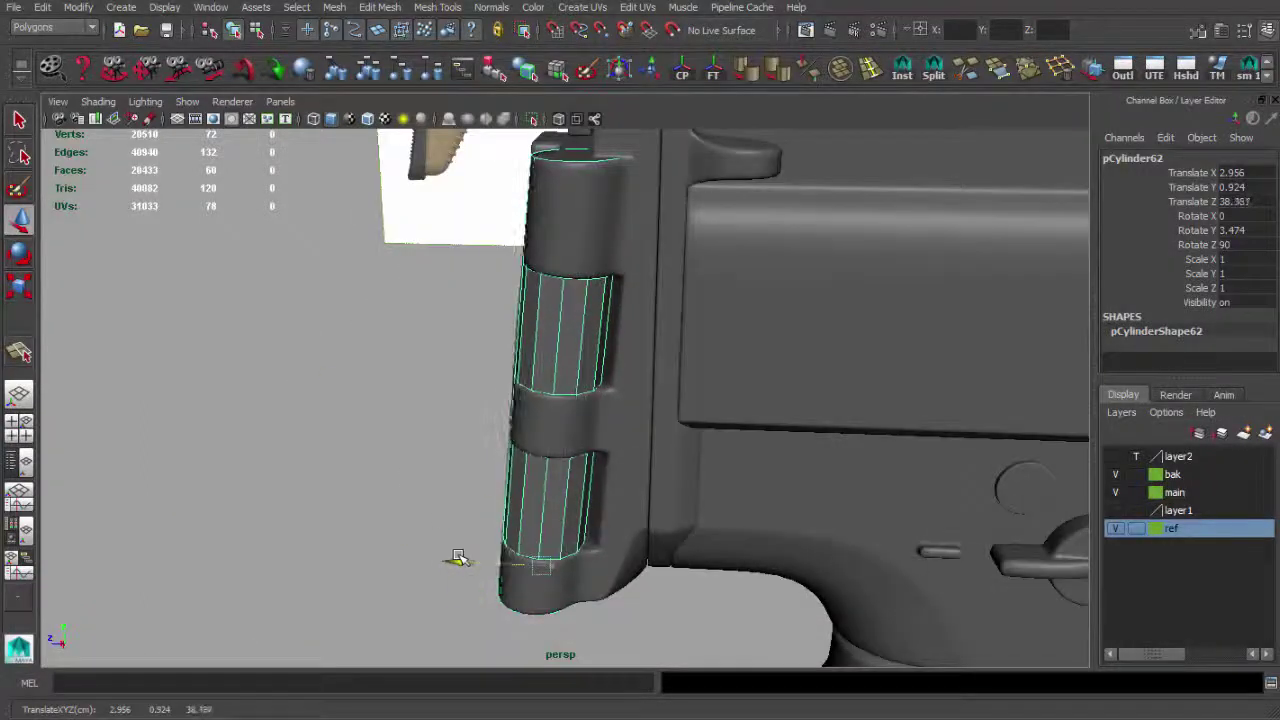
{"action": "key", "text": "q"}
{"action": "left_click", "coordinate": [456, 558]}
Check the hinge cylinder's placement from the rear and top of the receiver.
{"action": "left_click_drag", "start_coordinate": [429, 467], "coordinate": [623, 430], "text": "alt"}
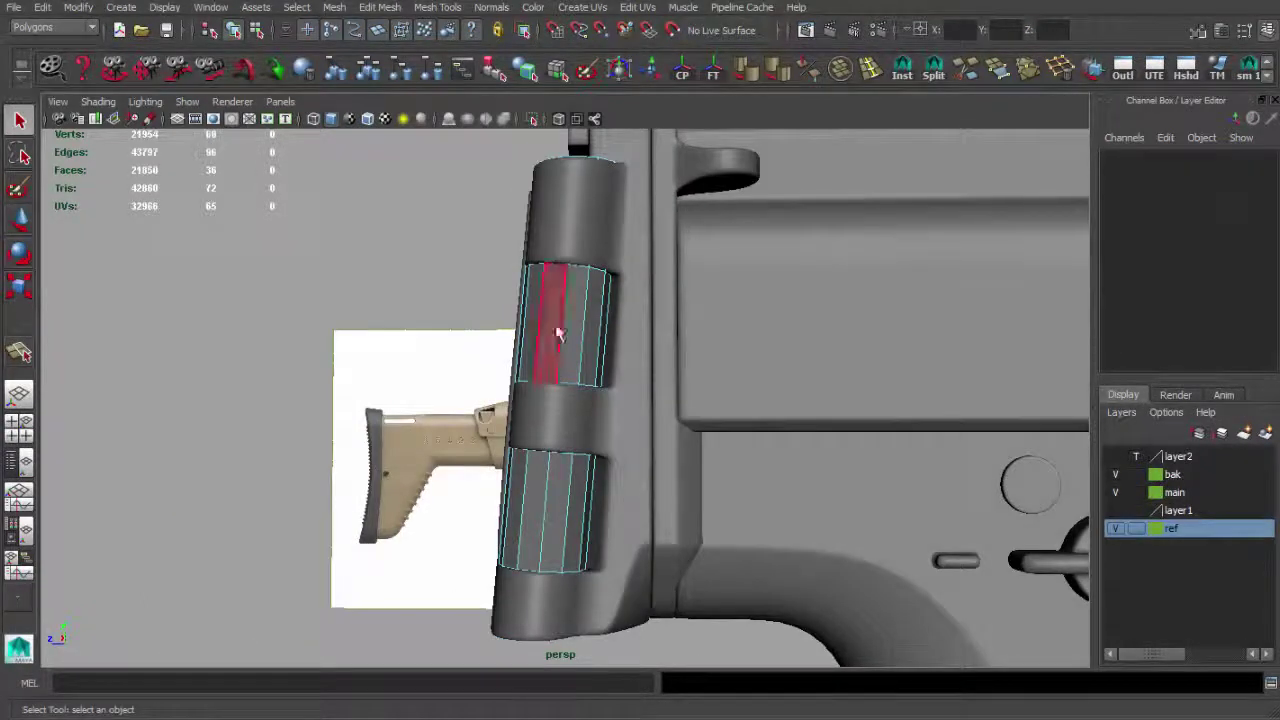
{"action": "left_click_drag", "start_coordinate": [558, 333], "coordinate": [725, 328], "text": "alt"}
{"action": "right_click", "coordinate": [597, 416]}
{"action": "mouse_move", "coordinate": [597, 416]}
{"action": "left_mouse_down", "text": "alt"}
{"action": "mouse_move", "coordinate": [749, 480]}
{"action": "mouse_move", "coordinate": [720, 109]}
{"action": "mouse_move", "coordinate": [686, 457]}
{"action": "mouse_move", "coordinate": [628, 483]}
{"action": "mouse_move", "coordinate": [580, 420]}
{"action": "left_mouse_up", "text": "alt"}
{"action": "key", "text": "w"}
{"action": "left_click", "coordinate": [628, 483]}
{"action": "mouse_move", "coordinate": [471, 283]}
{"action": "left_mouse_down", "text": "alt"}
{"action": "mouse_move", "coordinate": [640, 347]}
{"action": "mouse_move", "coordinate": [560, 400]}
{"action": "mouse_move", "coordinate": [640, 429]}
{"action": "left_mouse_up", "text": "alt"}
Reselect the hinge cylinder and inspect its fit against the hinge knuckles up close.
{"action": "left_click", "coordinate": [584, 374]}
{"action": "right_click", "coordinate": [584, 374]}
{"action": "mouse_move", "coordinate": [584, 374]}
{"action": "left_mouse_down", "text": "alt"}
{"action": "mouse_move", "coordinate": [451, 457]}
{"action": "mouse_move", "coordinate": [520, 440]}
{"action": "left_mouse_up", "text": "alt"}
{"action": "right_click_drag", "start_coordinate": [520, 440], "coordinate": [580, 450], "text": "alt"}
{"action": "left_click_drag", "start_coordinate": [580, 450], "coordinate": [607, 455], "text": "alt"}
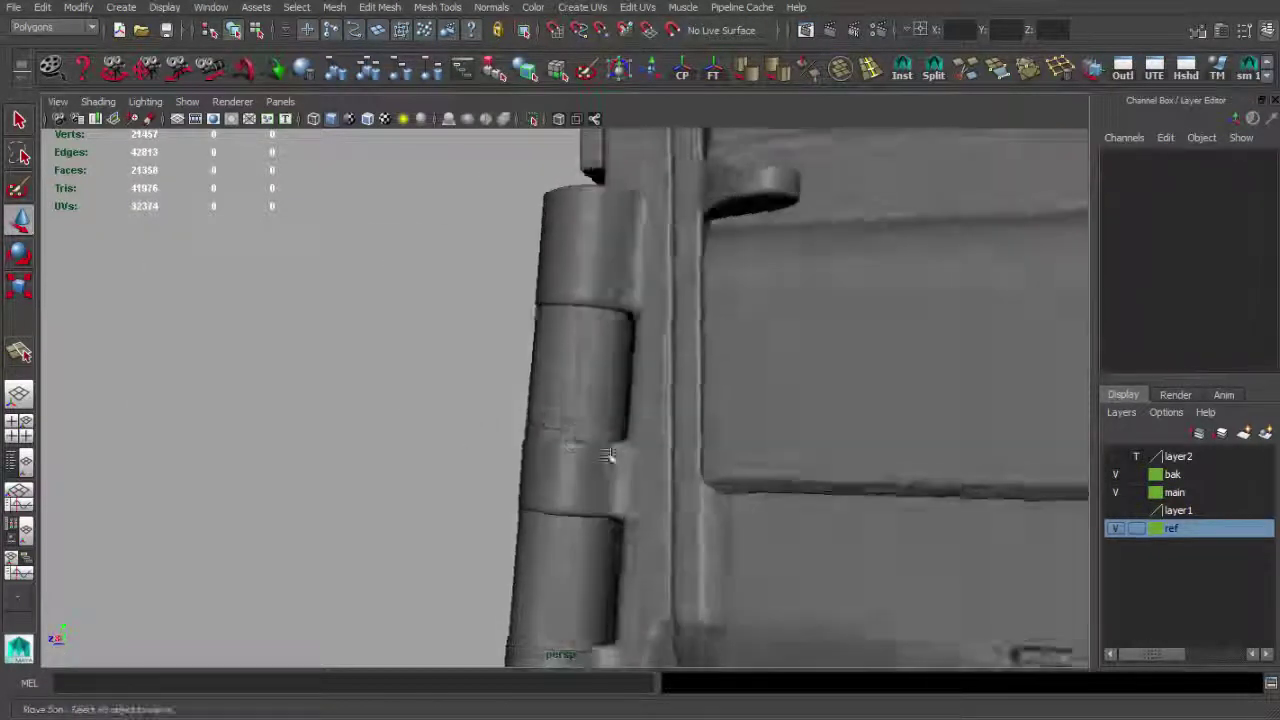
{"action": "right_click_drag", "start_coordinate": [607, 455], "coordinate": [420, 420], "text": "alt"}
{"action": "mouse_move", "coordinate": [420, 420]}
{"action": "left_mouse_down", "text": "alt"}
{"action": "mouse_move", "coordinate": [199, 376]}
{"action": "mouse_move", "coordinate": [260, 330]}
{"action": "left_mouse_up", "text": "alt"}
Draw a new polygon cube interactively beside the rifle.
{"action": "left_click", "coordinate": [121, 7]}
{"action": "mouse_move", "coordinate": [163, 50]}
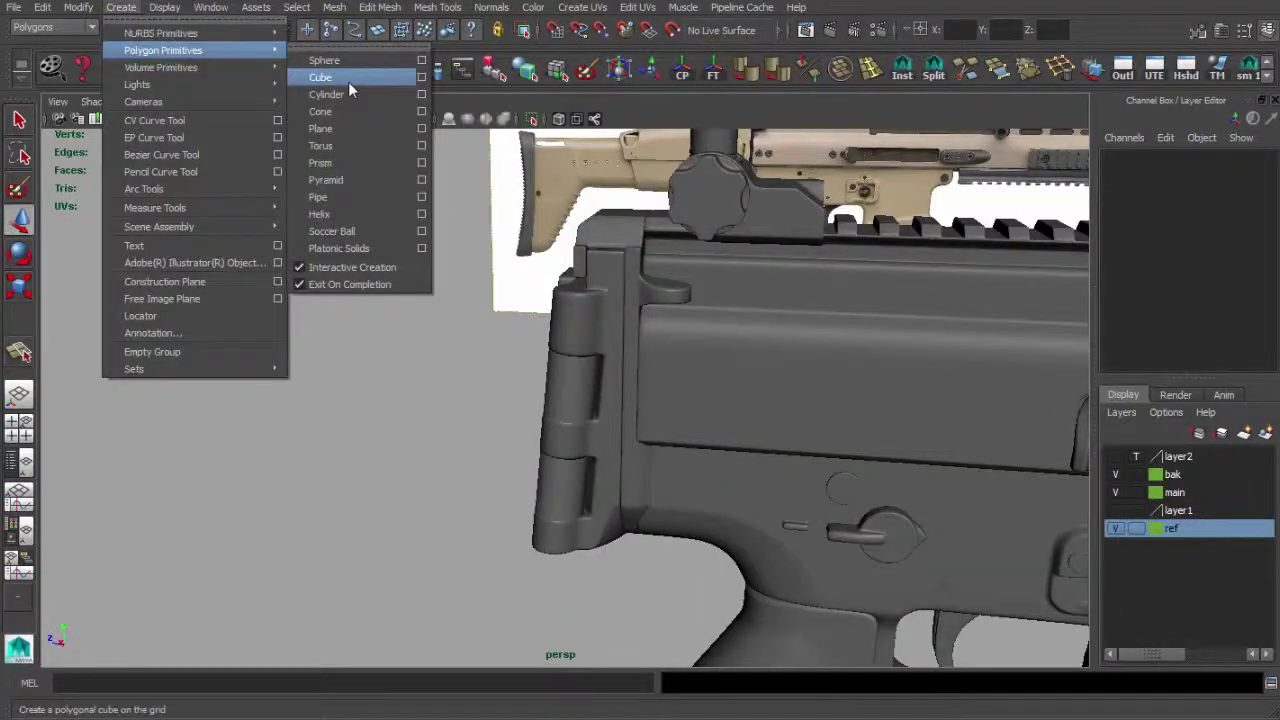
{"action": "left_click", "coordinate": [330, 78]}
{"action": "mouse_move", "coordinate": [333, 90]}
{"action": "left_mouse_down", "text": "alt"}
{"action": "mouse_move", "coordinate": [604, 316]}
{"action": "mouse_move", "coordinate": [729, 309]}
{"action": "mouse_move", "coordinate": [557, 357]}
{"action": "mouse_move", "coordinate": [567, 536]}
{"action": "left_mouse_up", "text": "alt"}
{"action": "mouse_move", "coordinate": [495, 625]}
{"action": "left_mouse_down"}
{"action": "mouse_move", "coordinate": [500, 551]}
{"action": "mouse_move", "coordinate": [622, 466]}
{"action": "mouse_move", "coordinate": [548, 318]}
{"action": "left_mouse_up"}
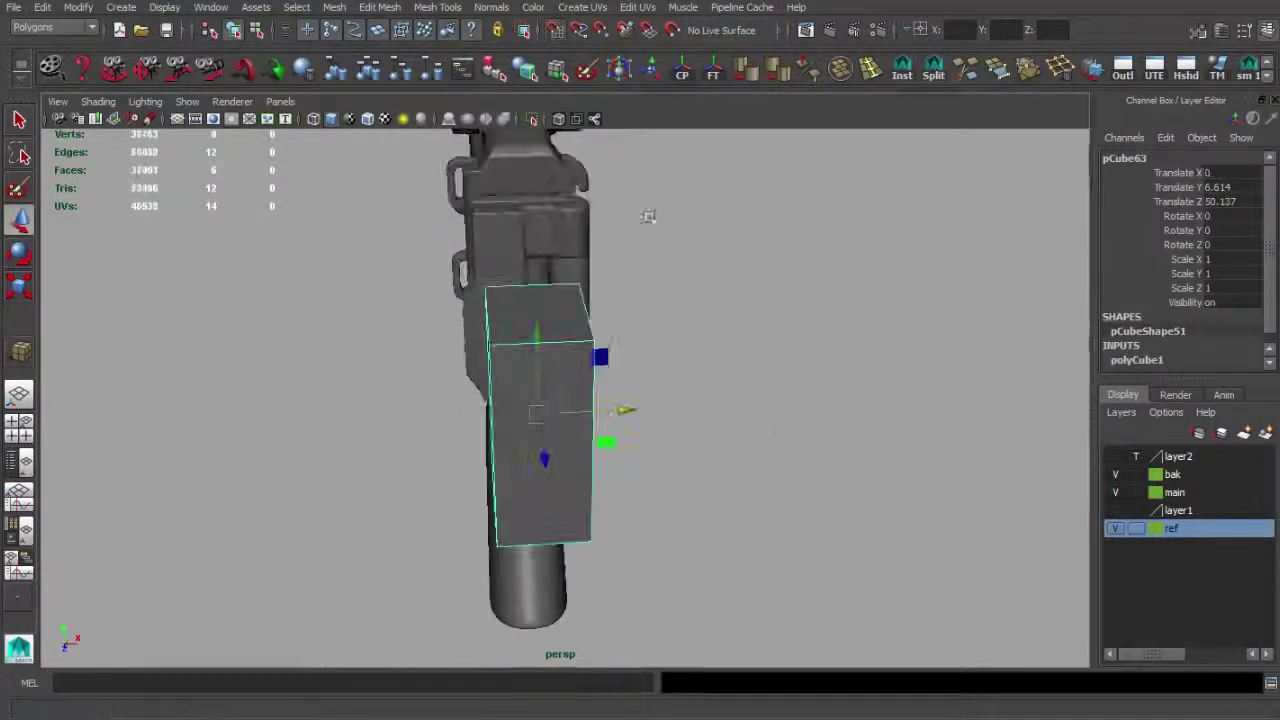
{"action": "left_click_drag", "start_coordinate": [648, 216], "coordinate": [560, 280], "text": "alt"}
{"action": "right_click_drag", "start_coordinate": [540, 320], "coordinate": [529, 300], "text": "shift"}
{"action": "left_click_drag", "start_coordinate": [697, 583], "coordinate": [465, 350], "text": "alt"}
Move the new cube toward the rear of the receiver.
{"action": "left_click_drag", "start_coordinate": [438, 430], "coordinate": [605, 445], "text": "alt"}
{"action": "mouse_move", "coordinate": [612, 448]}
{"action": "left_mouse_down"}
{"action": "mouse_move", "coordinate": [600, 405]}
{"action": "mouse_move", "coordinate": [803, 349]}
{"action": "left_mouse_up"}
{"action": "key", "text": "q"}
{"action": "mouse_move", "coordinate": [750, 418]}
{"action": "left_mouse_down", "text": "alt"}
{"action": "mouse_move", "coordinate": [654, 408]}
{"action": "mouse_move", "coordinate": [636, 375]}
{"action": "left_mouse_up", "text": "alt"}
{"action": "left_click", "coordinate": [693, 452]}
{"action": "key", "text": "w"}
{"action": "mouse_move", "coordinate": [793, 376]}
{"action": "left_mouse_down"}
{"action": "mouse_move", "coordinate": [684, 343]}
{"action": "mouse_move", "coordinate": [523, 337]}
{"action": "left_mouse_up"}
In the maximized side view, extend the plate's front edge to meet the receiver.
{"action": "key", "text": "q"}
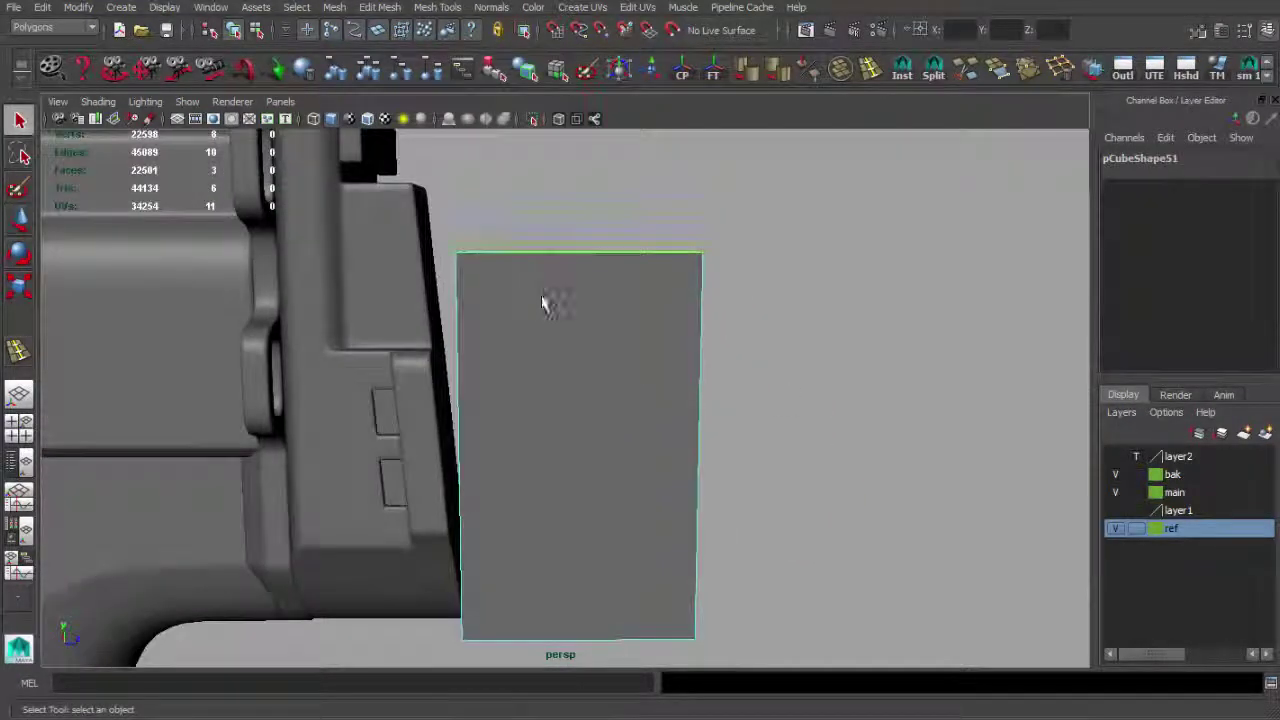
{"action": "key", "text": "space"}
{"action": "key", "text": "space"}
{"action": "scroll", "coordinate": [537, 466], "scroll_direction": "down", "scroll_amount": 3}
{"action": "scroll", "coordinate": [537, 466], "scroll_direction": "up", "scroll_amount": 3}
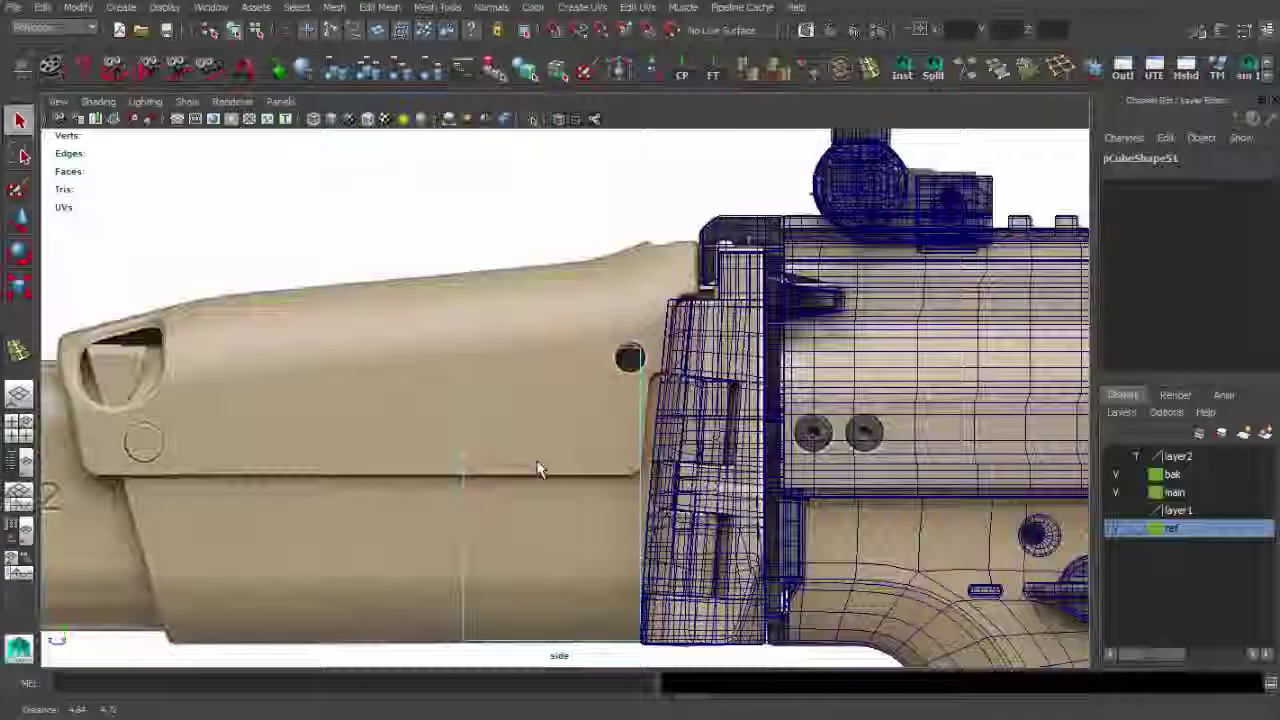
{"action": "key", "text": "w"}
{"action": "scroll", "coordinate": [628, 432], "scroll_direction": "up", "scroll_amount": 2}
{"action": "middle_click_drag", "start_coordinate": [628, 432], "coordinate": [600, 380], "text": "alt"}
{"action": "scroll", "coordinate": [600, 330], "scroll_direction": "up", "scroll_amount": 1}
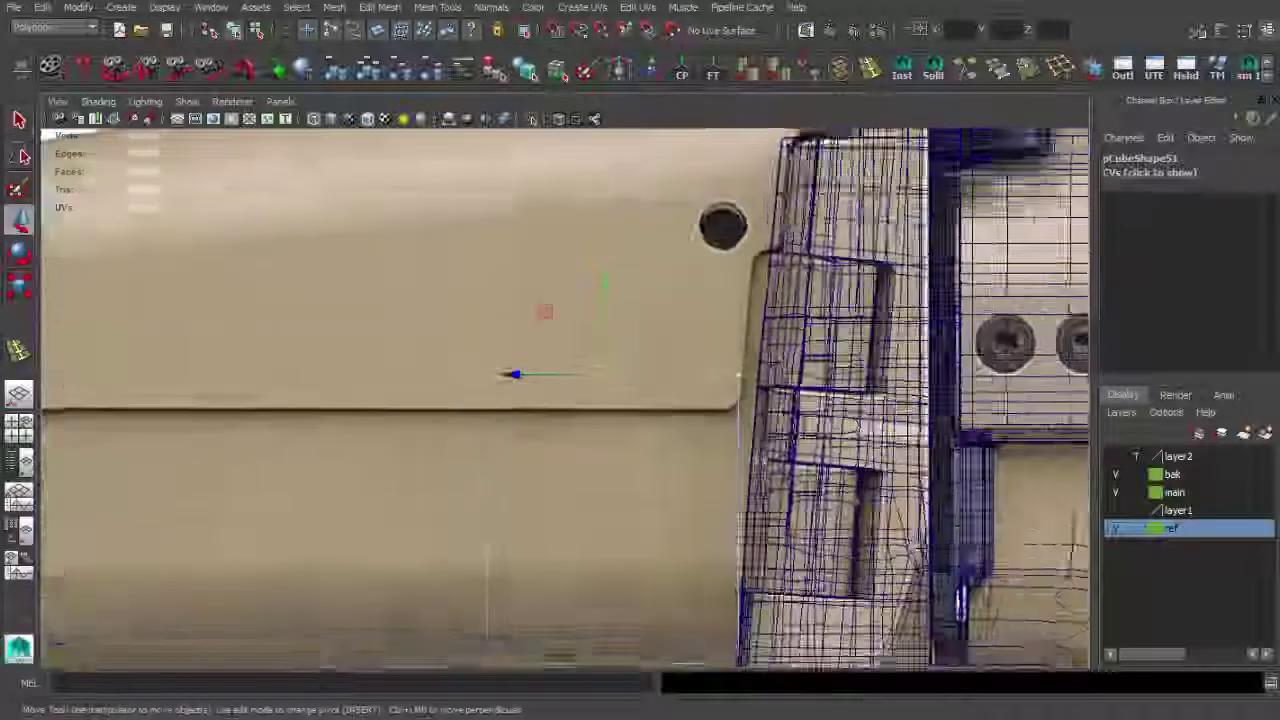
{"action": "scroll", "coordinate": [593, 299], "scroll_direction": "up", "scroll_amount": 1}
{"action": "left_click_drag", "start_coordinate": [653, 300], "coordinate": [680, 300]}
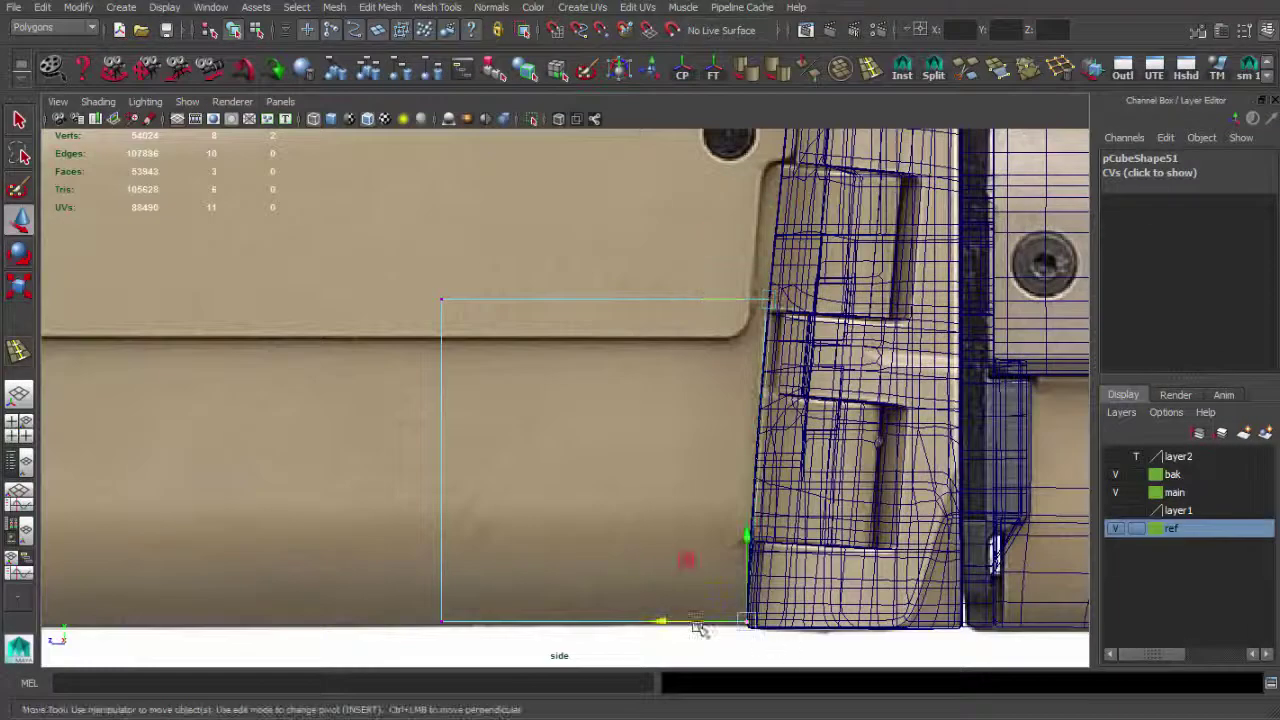
Match the plate's slanted far end to the reference panel and check it in perspective.
{"action": "scroll", "coordinate": [693, 297], "scroll_direction": "down", "scroll_amount": 2}
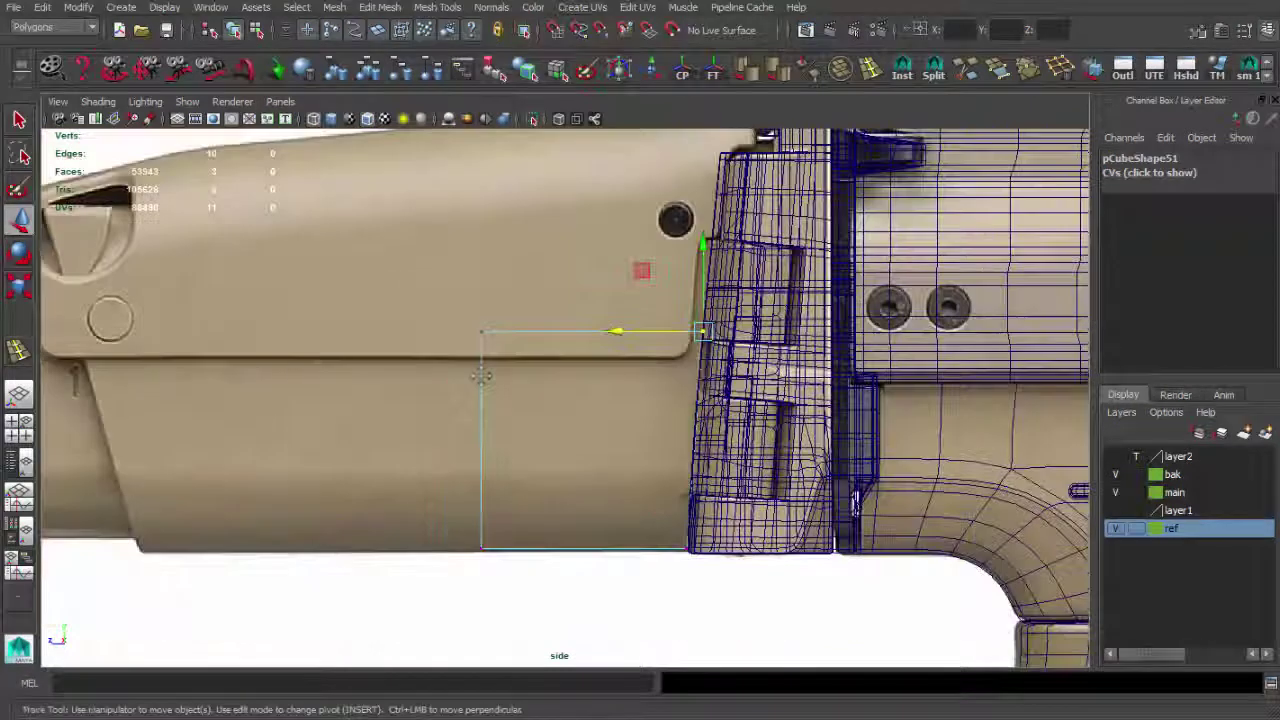
{"action": "middle_click_drag", "start_coordinate": [467, 409], "coordinate": [742, 409], "text": "alt"}
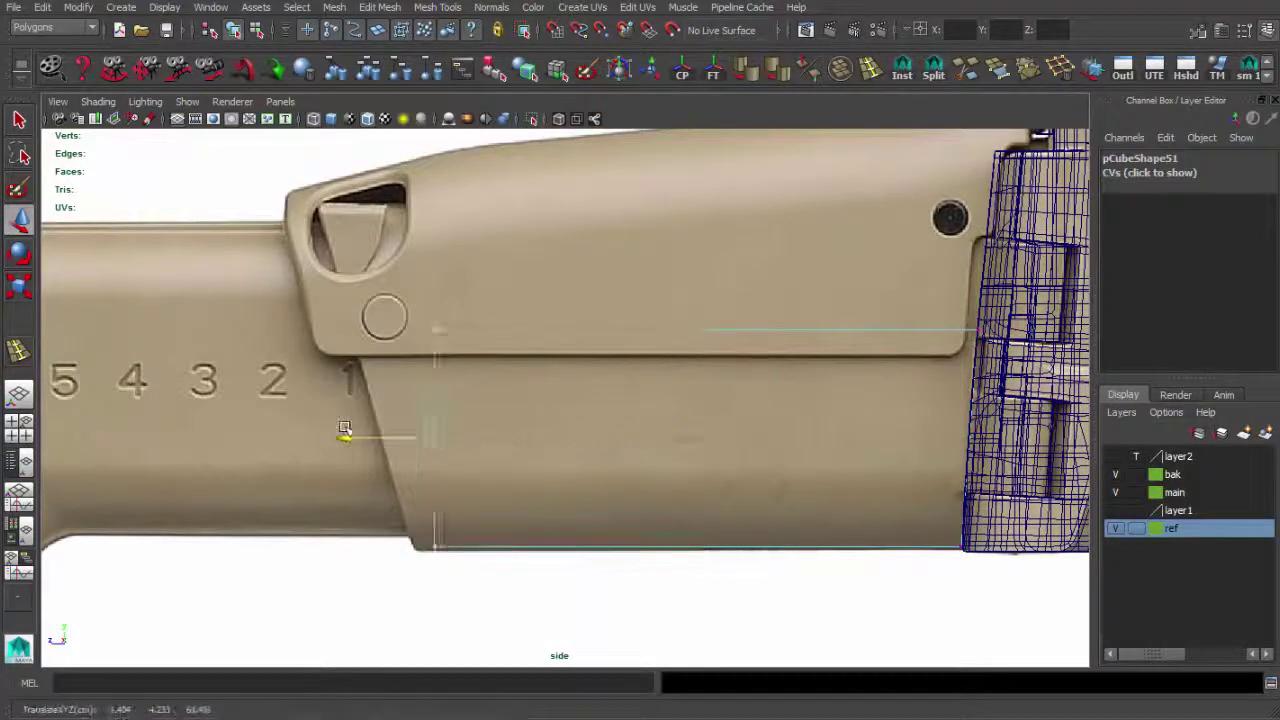
{"action": "middle_click_drag", "start_coordinate": [344, 428], "coordinate": [497, 450], "text": "alt"}
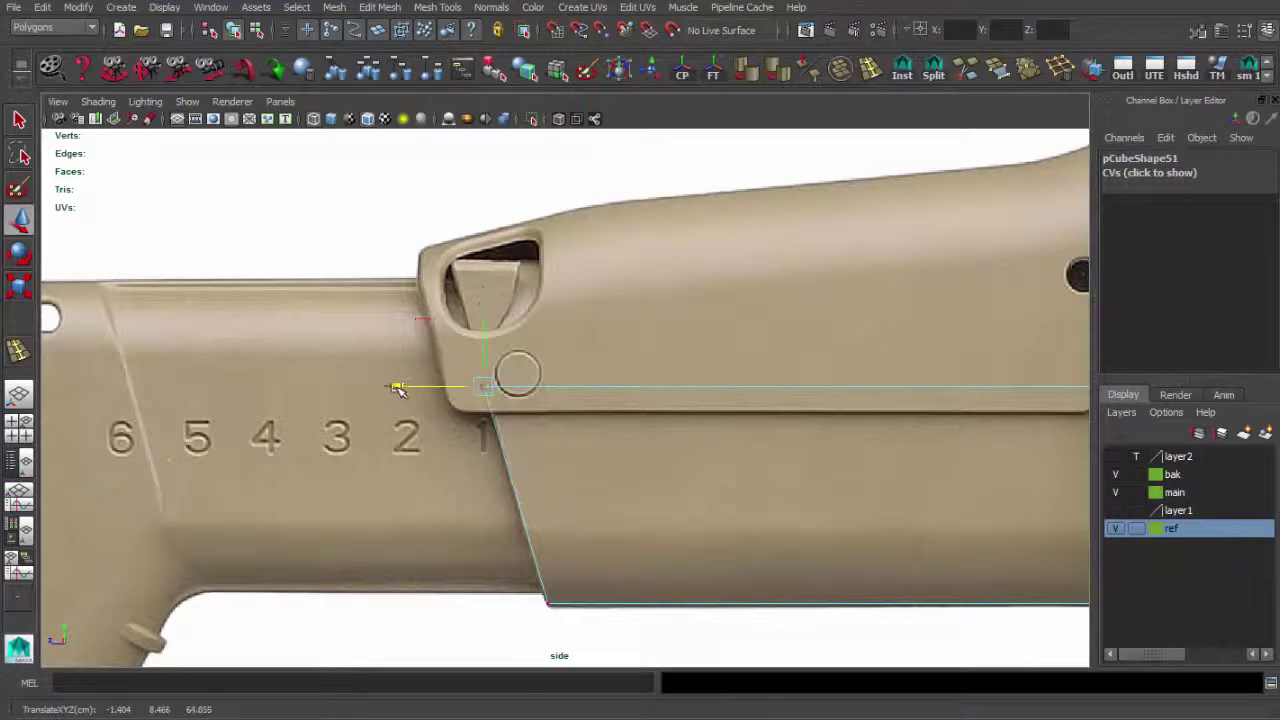
{"action": "scroll", "coordinate": [397, 388], "scroll_direction": "down", "scroll_amount": 3}
{"action": "key", "text": "space"}
{"action": "key", "text": "space"}
{"action": "mouse_move", "coordinate": [723, 423]}
{"action": "left_mouse_down", "text": "alt"}
{"action": "mouse_move", "coordinate": [489, 364]}
{"action": "mouse_move", "coordinate": [628, 423]}
{"action": "left_mouse_up", "text": "alt"}
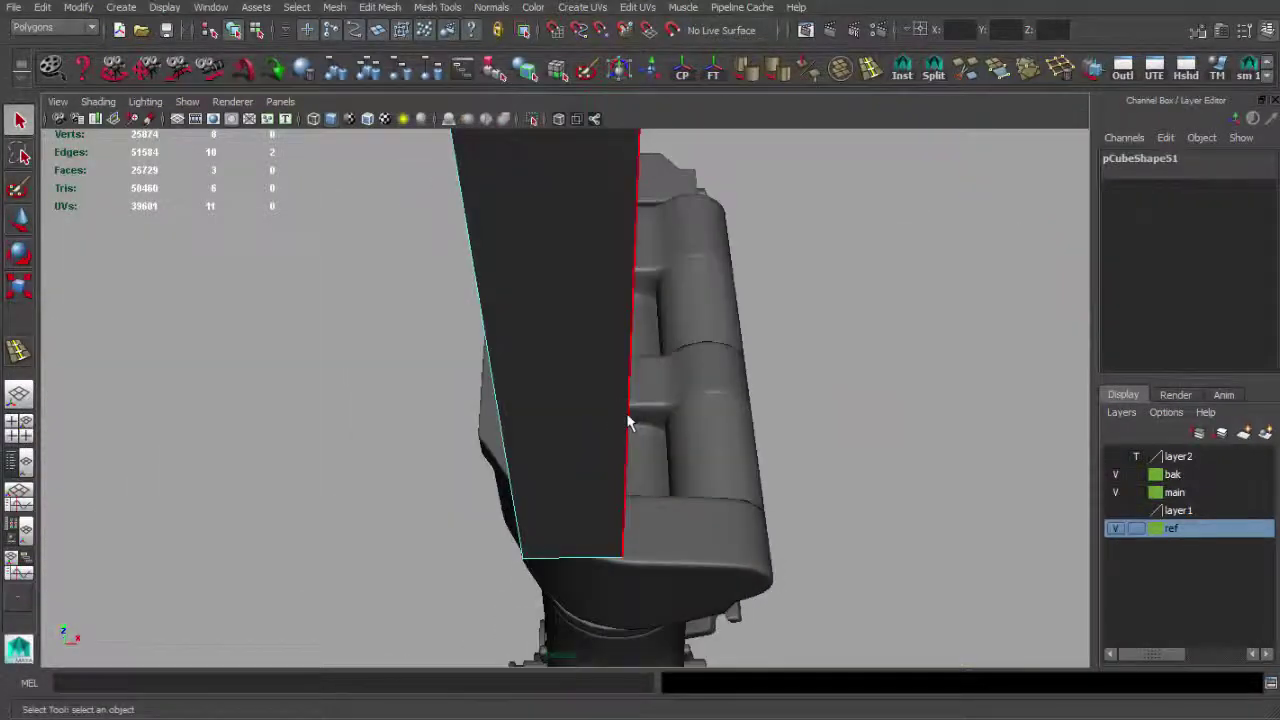
{"action": "mouse_move", "coordinate": [633, 283]}
{"action": "left_mouse_down", "text": "alt"}
{"action": "mouse_move", "coordinate": [663, 286]}
{"action": "mouse_move", "coordinate": [663, 323]}
{"action": "mouse_move", "coordinate": [600, 370]}
{"action": "left_mouse_up", "text": "alt"}
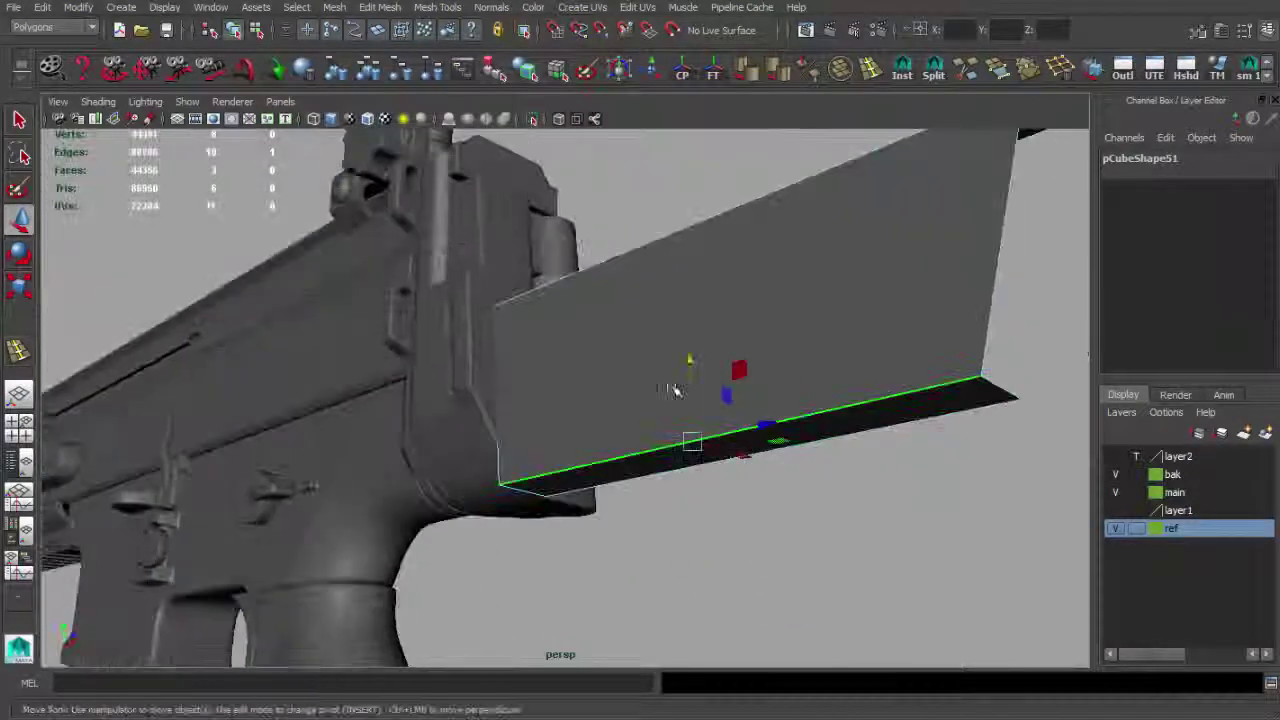
{"action": "left_click_drag", "start_coordinate": [675, 390], "coordinate": [720, 400], "text": "alt"}
{"action": "key", "text": "space"}
{"action": "key", "text": "space"}
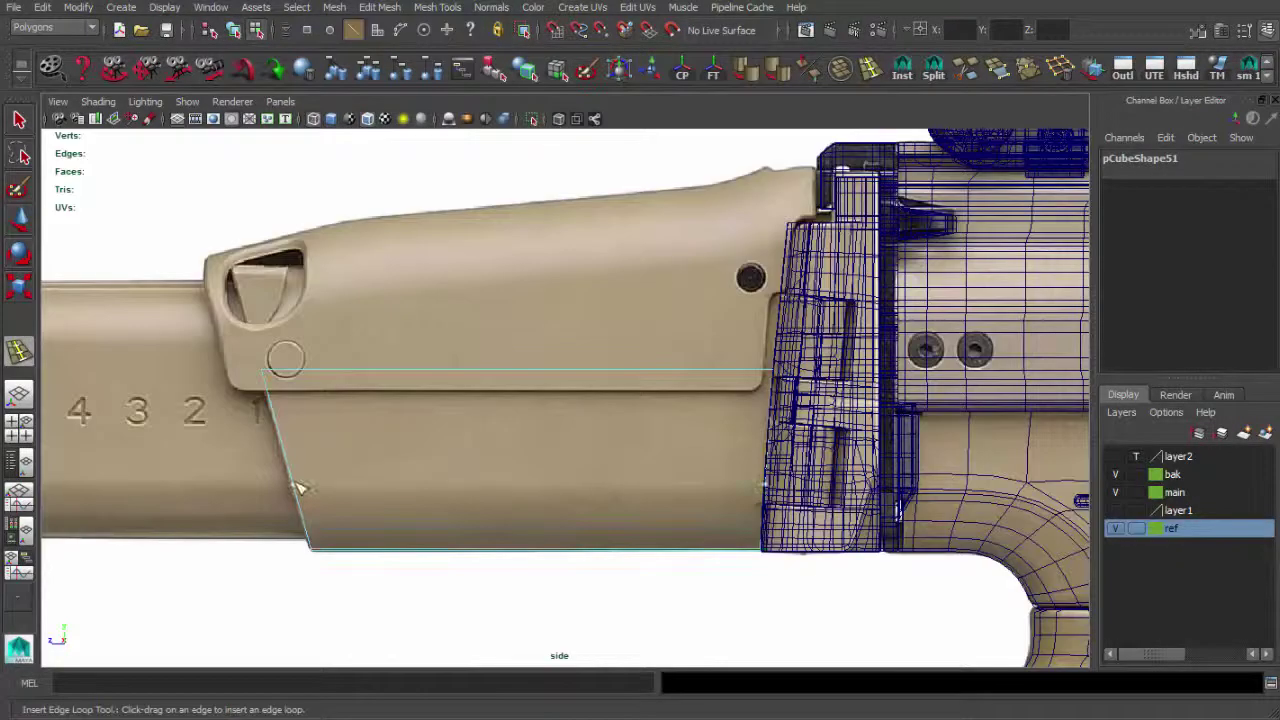
Insert two lengthwise edge loops across the stock plate.
{"action": "left_click", "coordinate": [298, 488]}
{"action": "key", "text": "space"}
{"action": "key", "text": "space"}
{"action": "key", "text": "w"}
{"action": "mouse_move", "coordinate": [620, 414]}
{"action": "left_mouse_down", "text": "alt"}
{"action": "mouse_move", "coordinate": [570, 418]}
{"action": "mouse_move", "coordinate": [626, 380]}
{"action": "mouse_move", "coordinate": [583, 443]}
{"action": "left_mouse_up", "text": "alt"}
{"action": "mouse_move", "coordinate": [683, 422]}
{"action": "left_mouse_down", "text": "alt"}
{"action": "mouse_move", "coordinate": [843, 466]}
{"action": "mouse_move", "coordinate": [860, 182]}
{"action": "left_mouse_up", "text": "alt"}
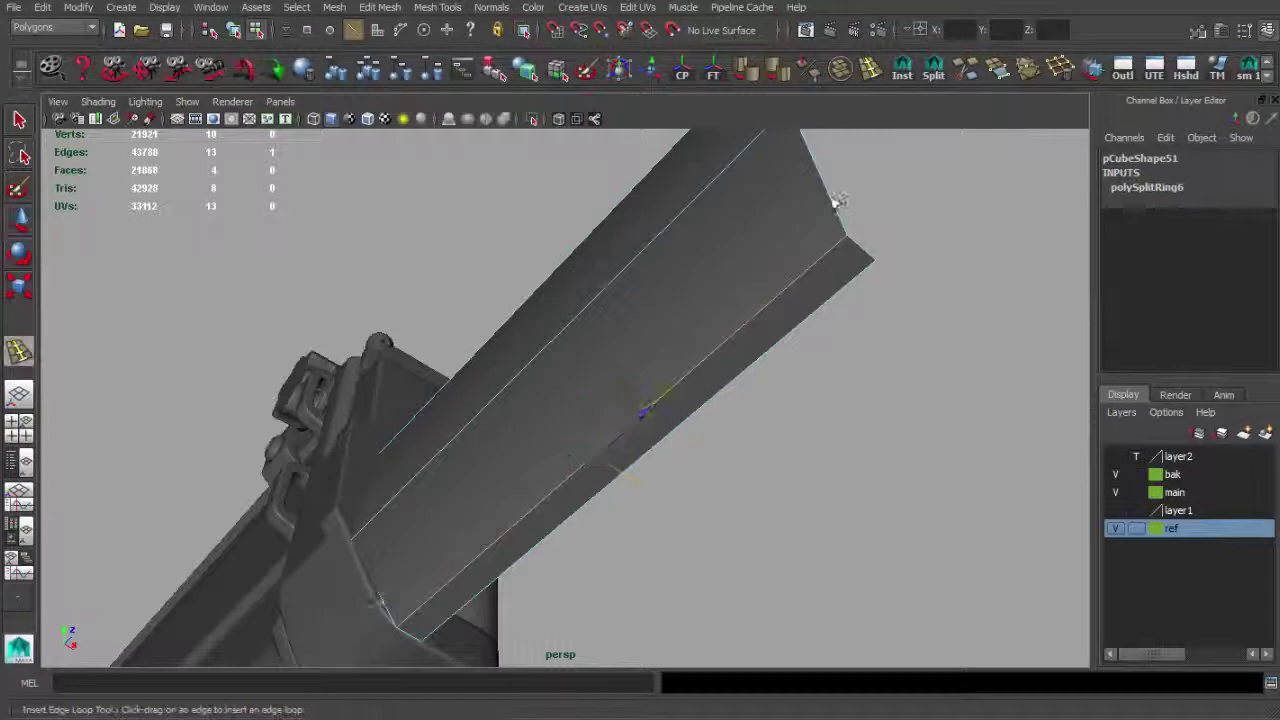
{"action": "left_click", "coordinate": [836, 200]}
{"action": "key", "text": "w"}
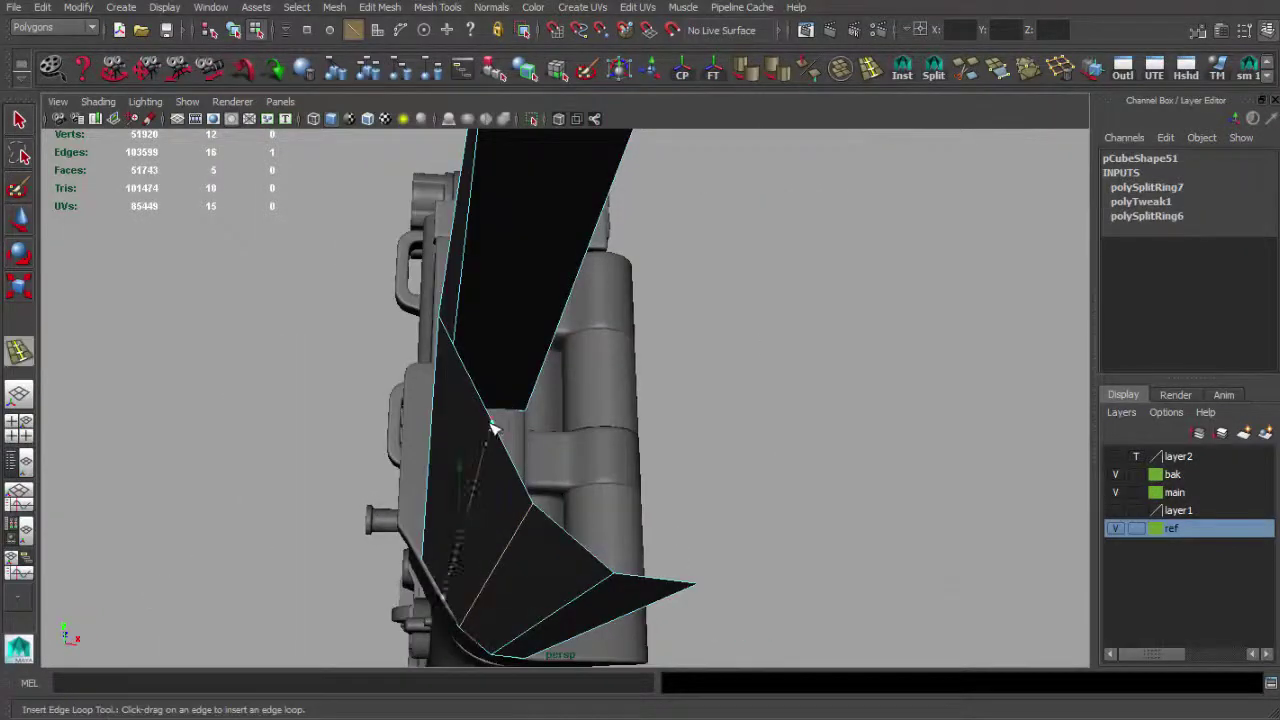
{"action": "mouse_move", "coordinate": [537, 541]}
{"action": "left_mouse_down", "text": "alt"}
{"action": "mouse_move", "coordinate": [523, 523]}
{"action": "mouse_move", "coordinate": [557, 480]}
{"action": "left_mouse_up", "text": "alt"}
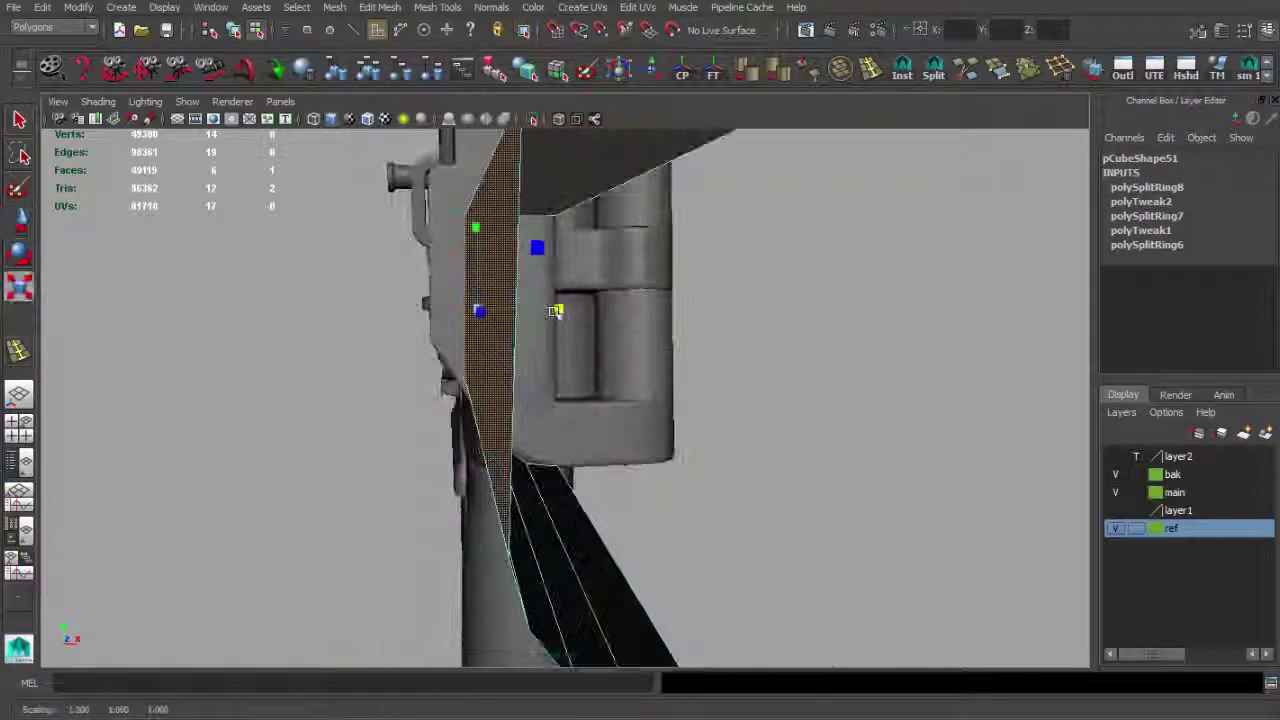
Scale the plate's lower faces outward into a flare and add more edge loops.
{"action": "key", "text": "w"}
{"action": "mouse_move", "coordinate": [477, 311]}
{"action": "left_mouse_down", "text": "alt"}
{"action": "mouse_move", "coordinate": [562, 249]}
{"action": "mouse_move", "coordinate": [714, 294]}
{"action": "mouse_move", "coordinate": [534, 363]}
{"action": "mouse_move", "coordinate": [660, 395]}
{"action": "mouse_move", "coordinate": [630, 373]}
{"action": "left_mouse_up", "text": "alt"}
{"action": "left_click", "coordinate": [634, 409]}
{"action": "key", "text": "w"}
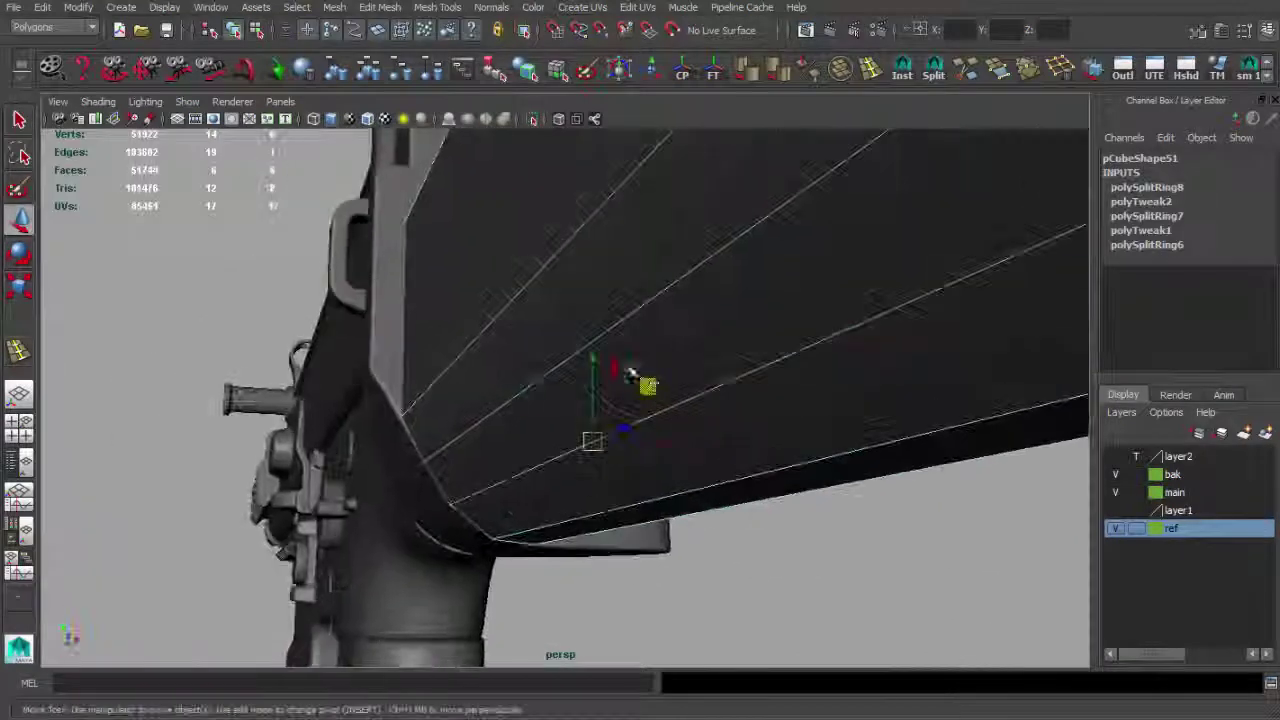
{"action": "mouse_move", "coordinate": [713, 432]}
{"action": "left_mouse_down", "text": "alt"}
{"action": "mouse_move", "coordinate": [657, 409]}
{"action": "mouse_move", "coordinate": [774, 409]}
{"action": "left_mouse_up", "text": "alt"}
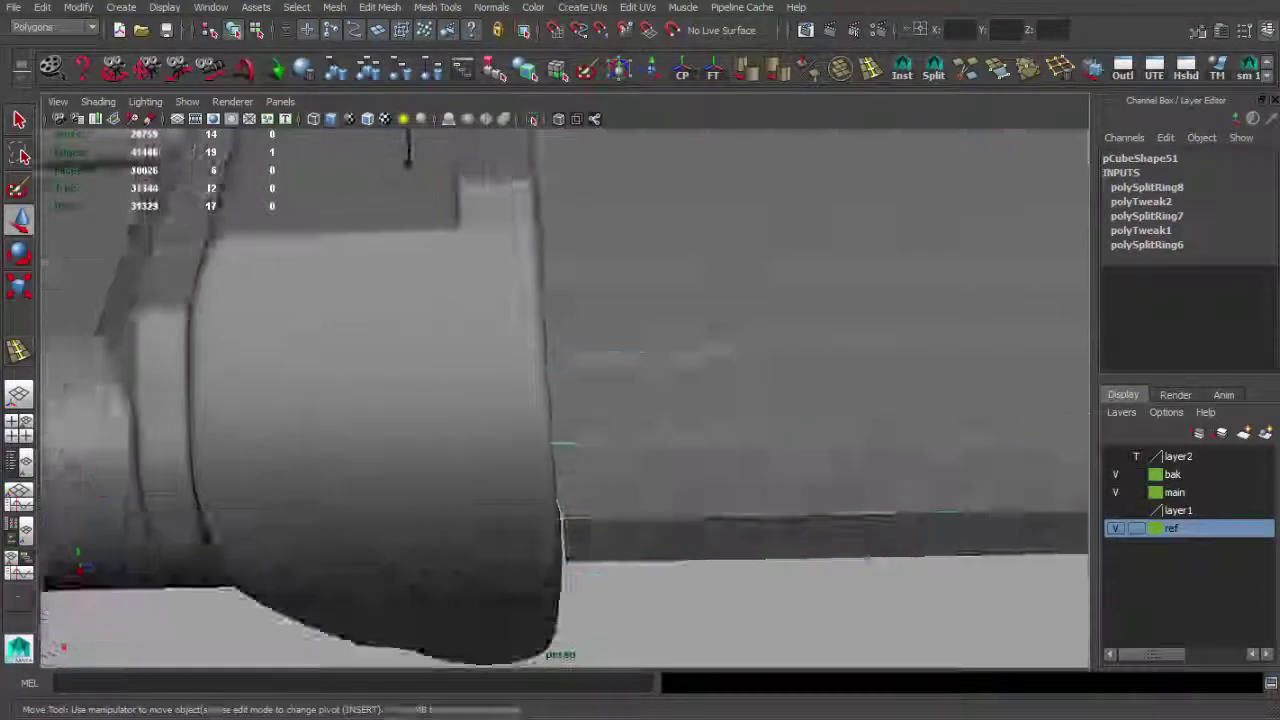
{"action": "key", "text": "4"}
{"action": "key", "text": "space"}
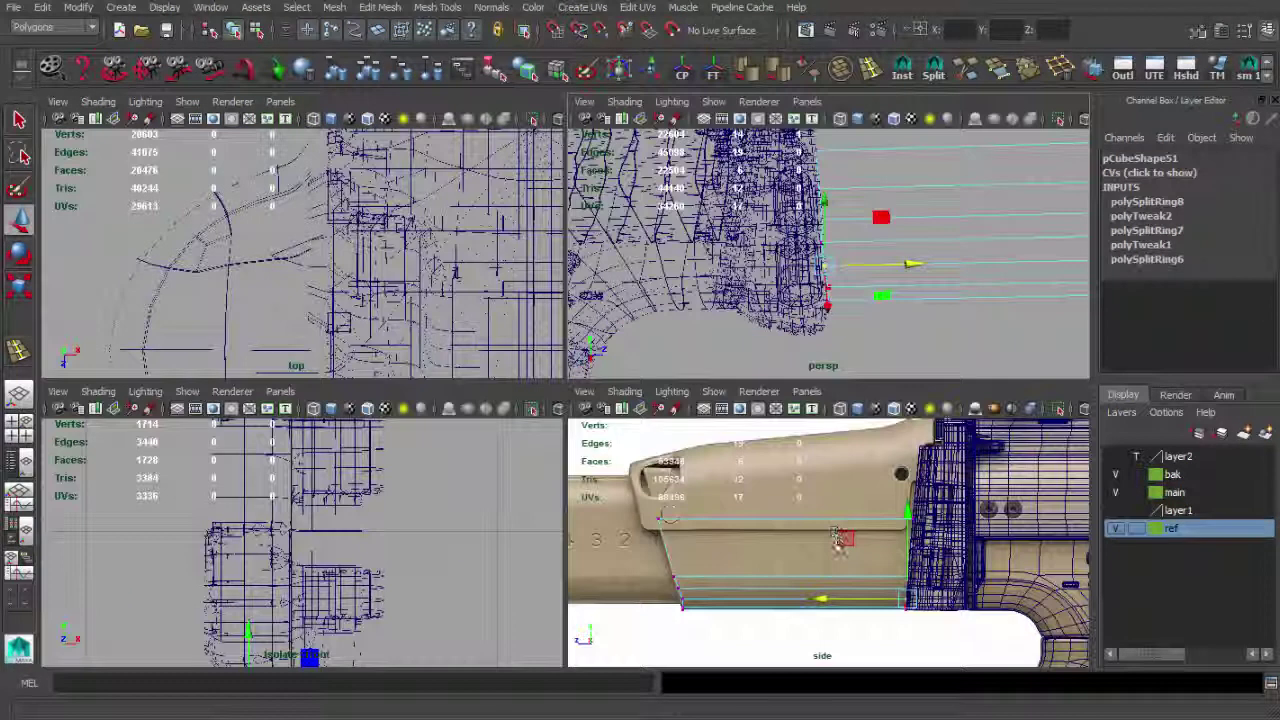
Slice the stock block at an angle beside the receiver and adjust a corner vertex.
{"action": "key", "text": "space"}
{"action": "scroll", "coordinate": [838, 152], "scroll_direction": "up", "scroll_amount": 2}
{"action": "left_click", "coordinate": [438, 7]}
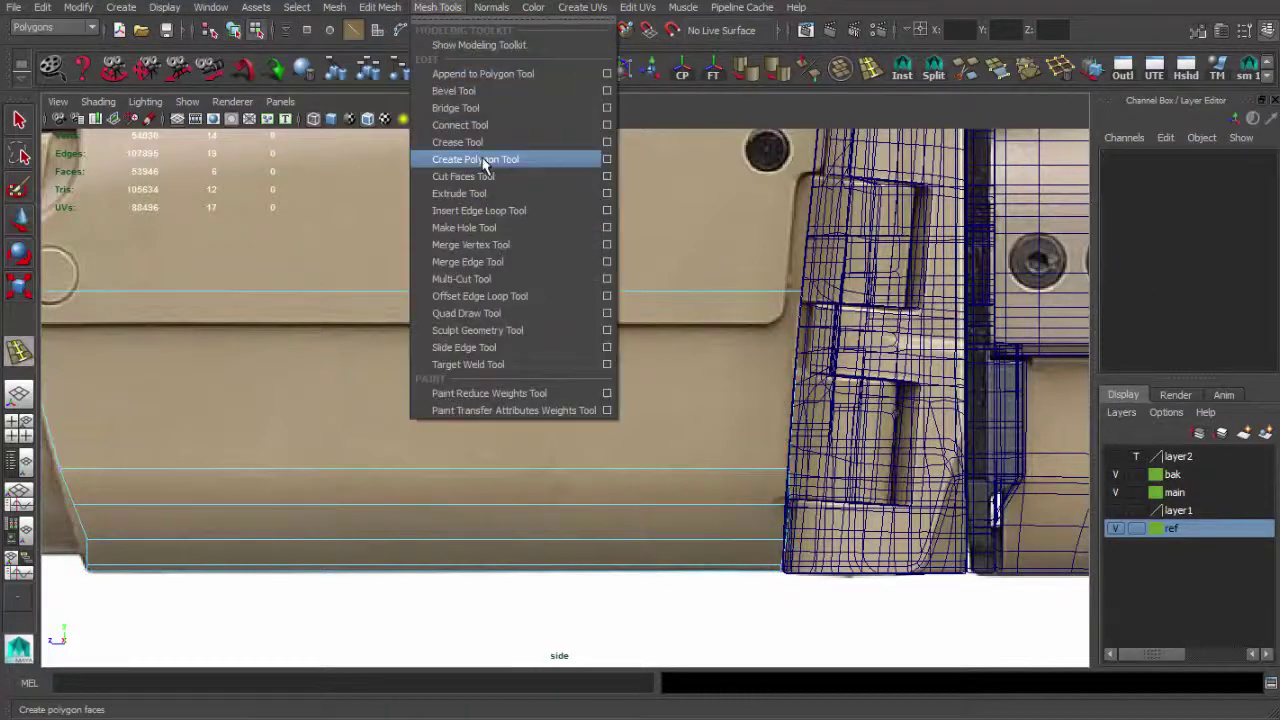
{"action": "left_click", "coordinate": [508, 176]}
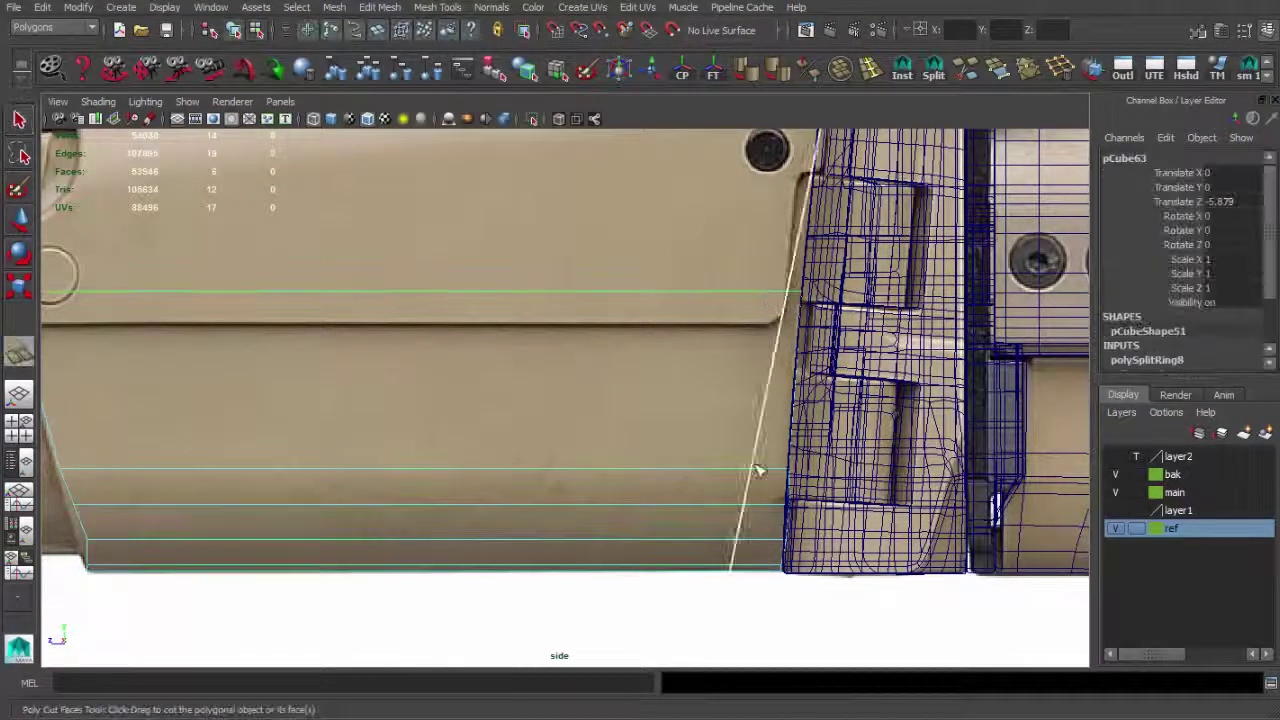
{"action": "left_click_drag", "start_coordinate": [767, 596], "coordinate": [767, 596]}
{"action": "key", "text": "q"}
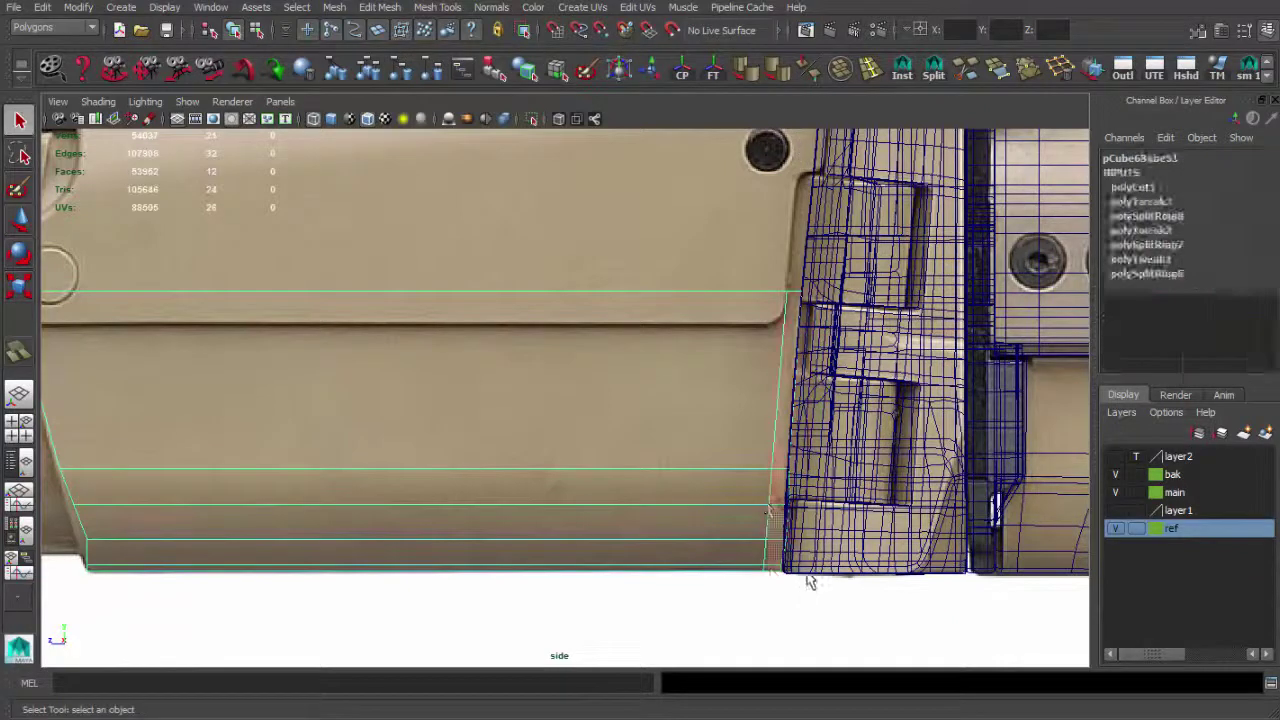
{"action": "left_click", "coordinate": [468, 555]}
{"action": "key", "text": "w"}
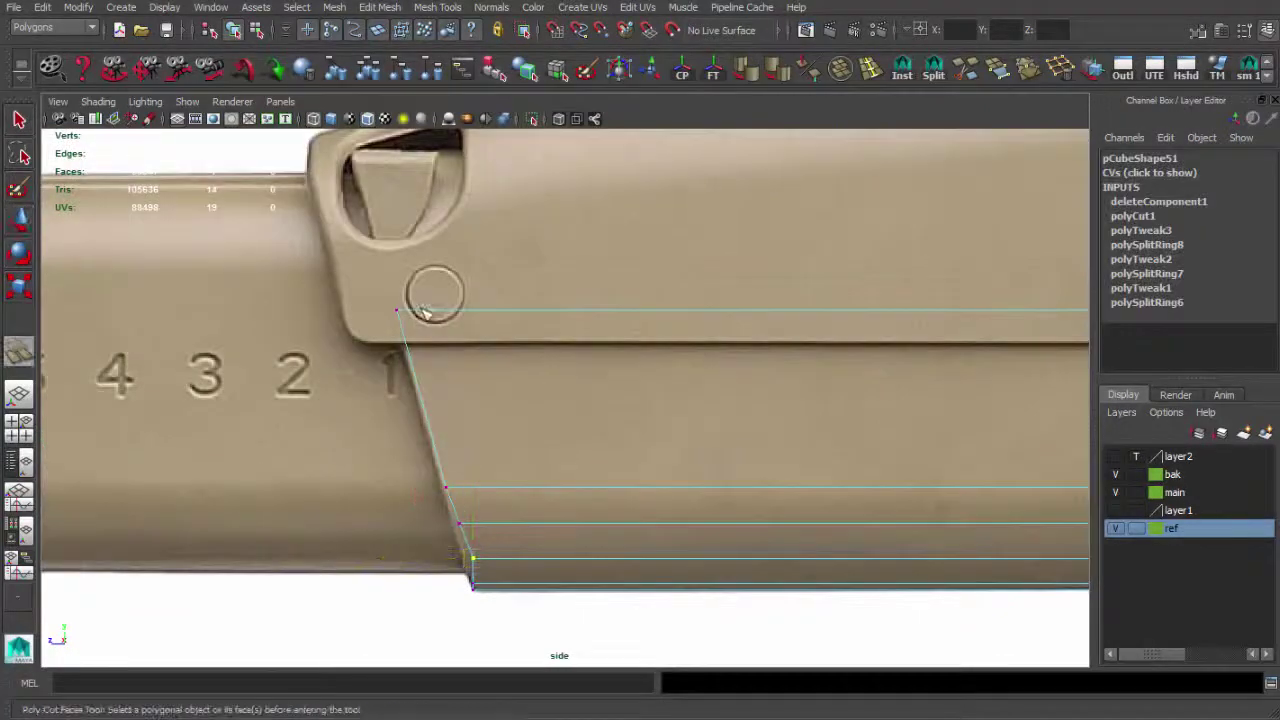
{"action": "left_click", "coordinate": [430, 319]}
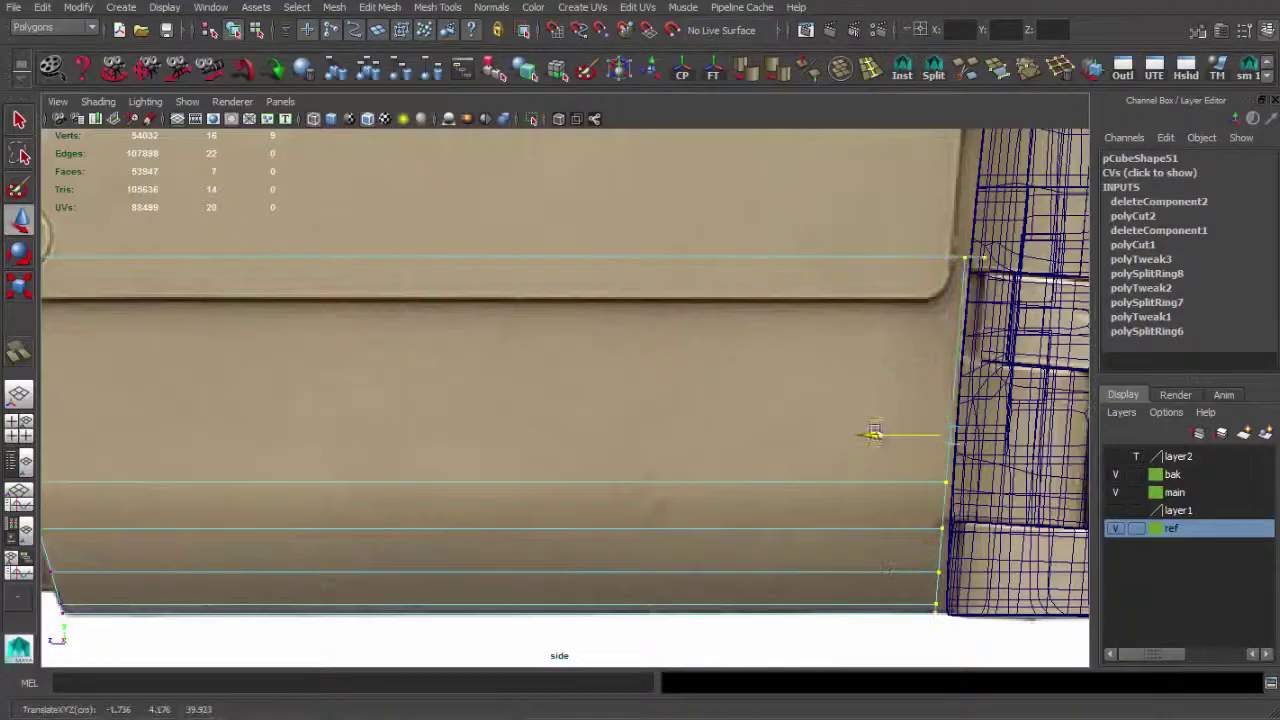
Inspect the stock plate's flared profile from several angles in perspective.
{"action": "key", "text": "space"}
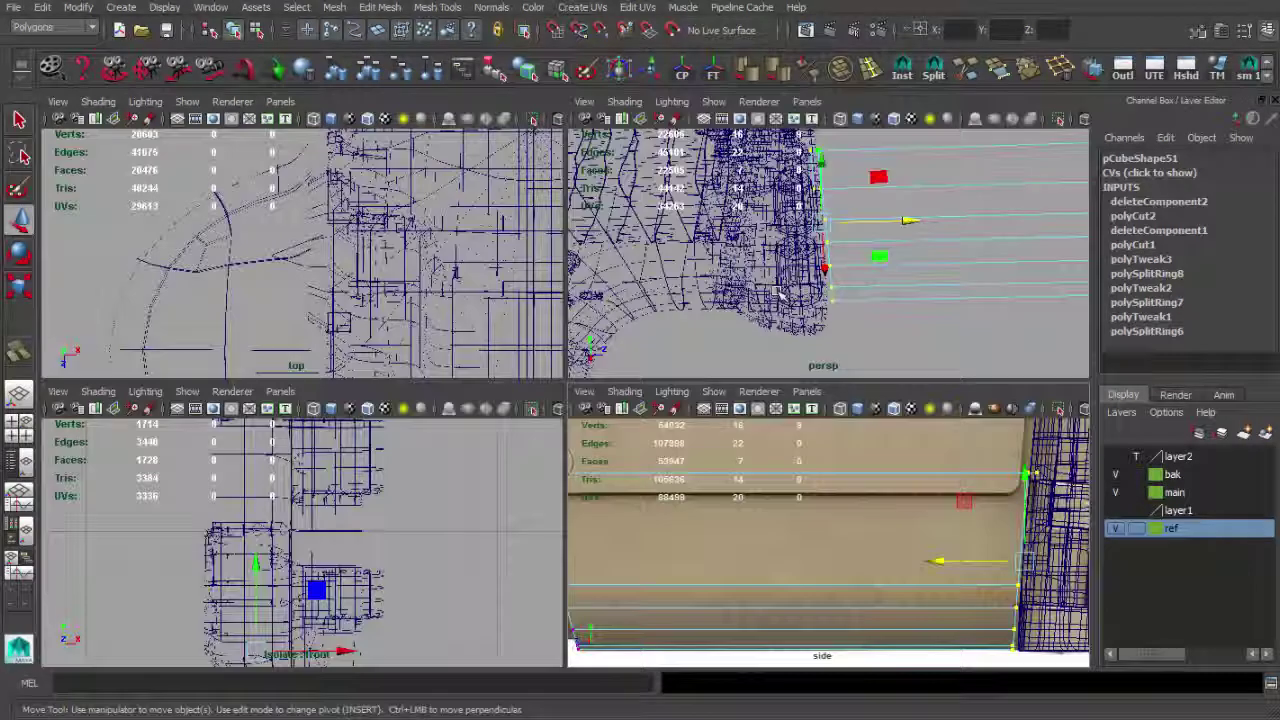
{"action": "key", "text": "space"}
{"action": "left_click_drag", "start_coordinate": [657, 380], "coordinate": [599, 391], "text": "alt"}
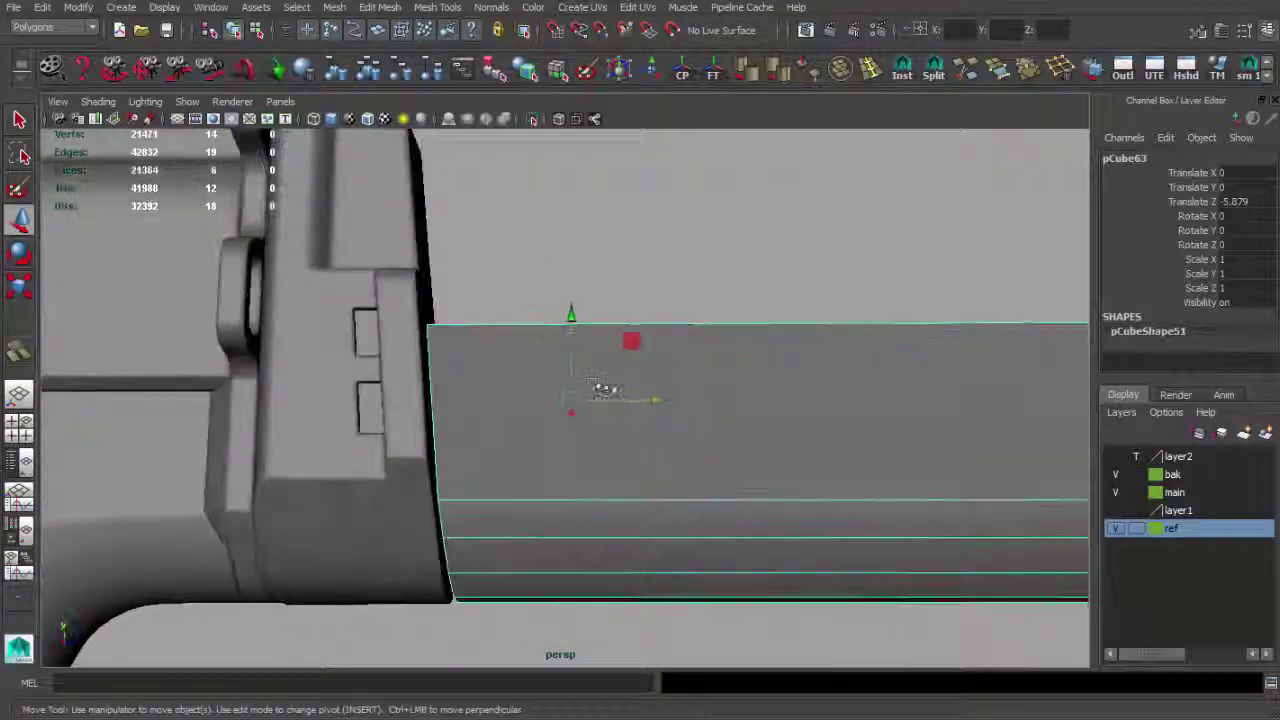
{"action": "mouse_move", "coordinate": [566, 400]}
{"action": "left_mouse_down", "text": "alt"}
{"action": "mouse_move", "coordinate": [557, 406]}
{"action": "mouse_move", "coordinate": [655, 431]}
{"action": "left_mouse_up", "text": "alt"}
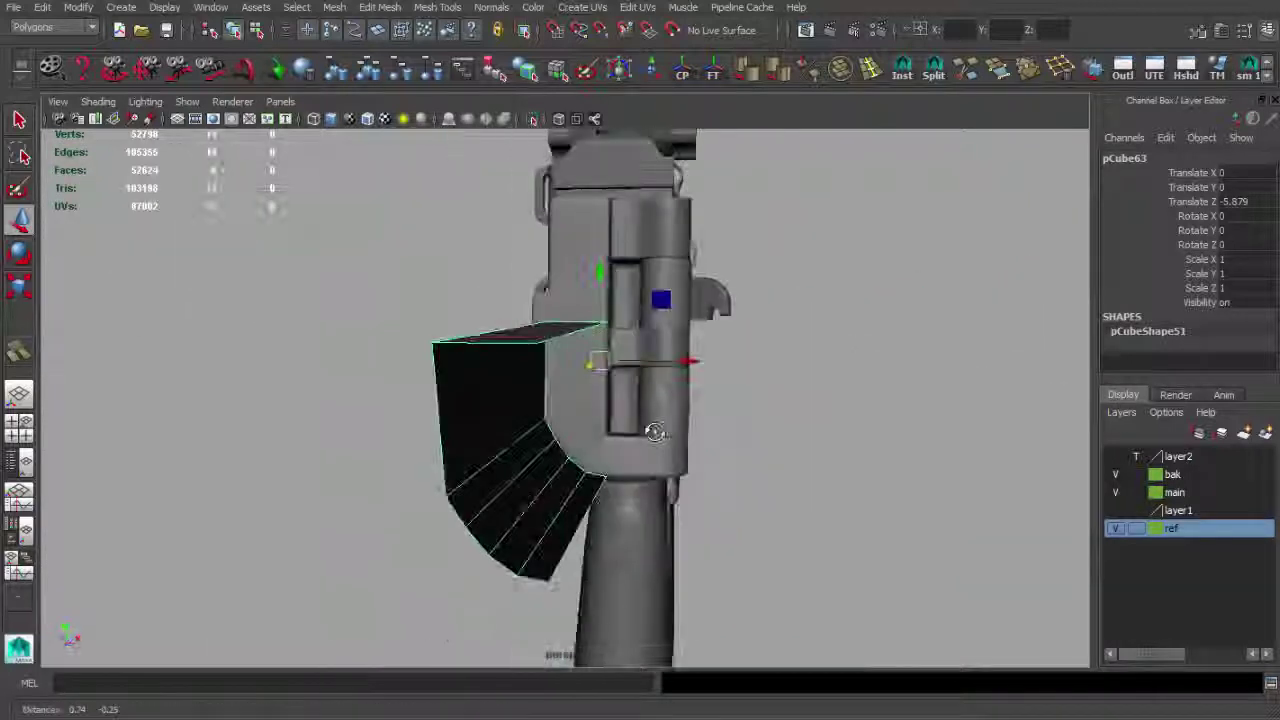
{"action": "left_click_drag", "start_coordinate": [575, 325], "coordinate": [583, 345], "text": "alt"}
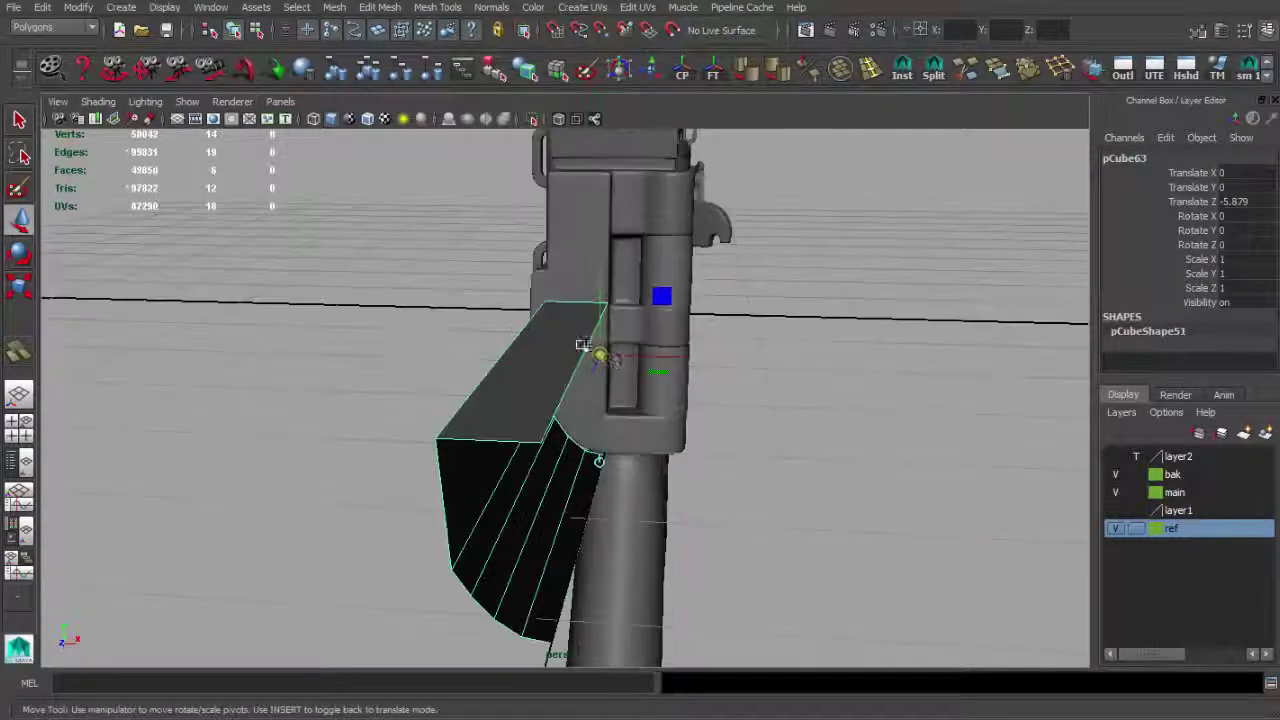
{"action": "mouse_move", "coordinate": [748, 250]}
{"action": "left_mouse_down", "text": "alt"}
{"action": "mouse_move", "coordinate": [743, 386]}
{"action": "mouse_move", "coordinate": [677, 434]}
{"action": "mouse_move", "coordinate": [669, 386]}
{"action": "mouse_move", "coordinate": [830, 302]}
{"action": "left_mouse_up", "text": "alt"}
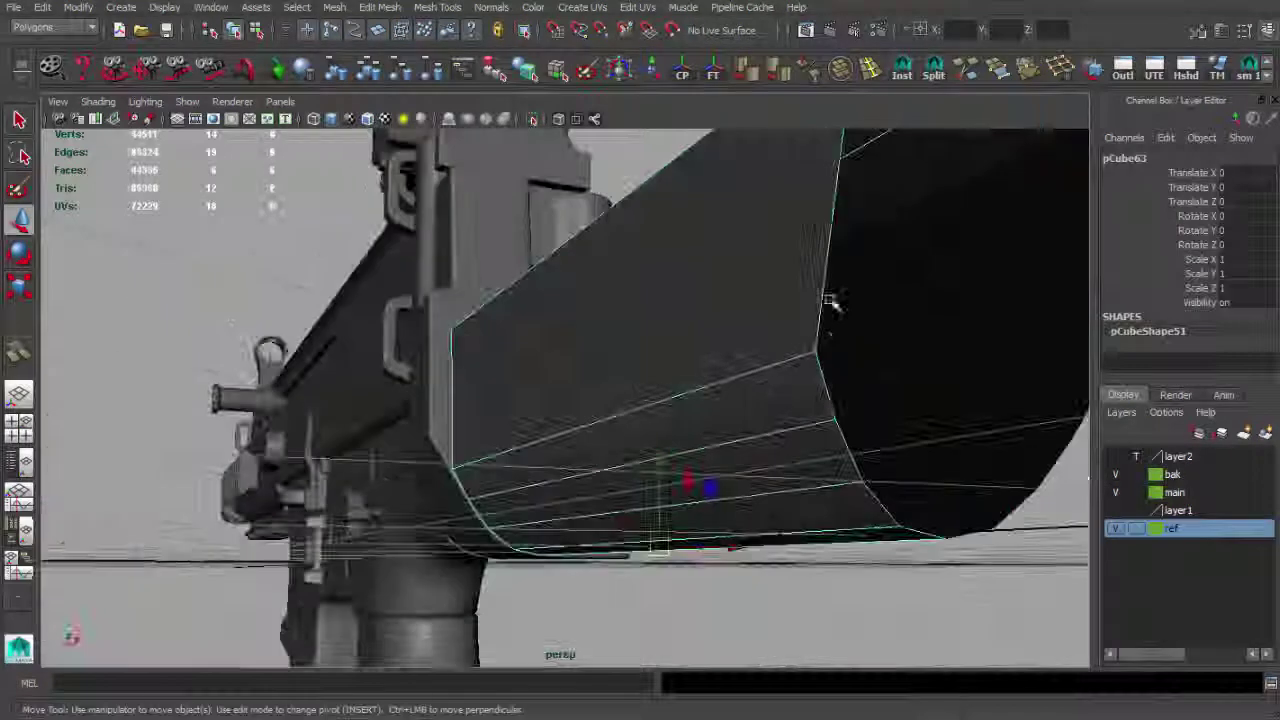
{"action": "right_click_drag", "start_coordinate": [830, 302], "coordinate": [830, 350], "text": "shift"}
Delete the upper band of faces from the stock block.
{"action": "left_click", "coordinate": [828, 388]}
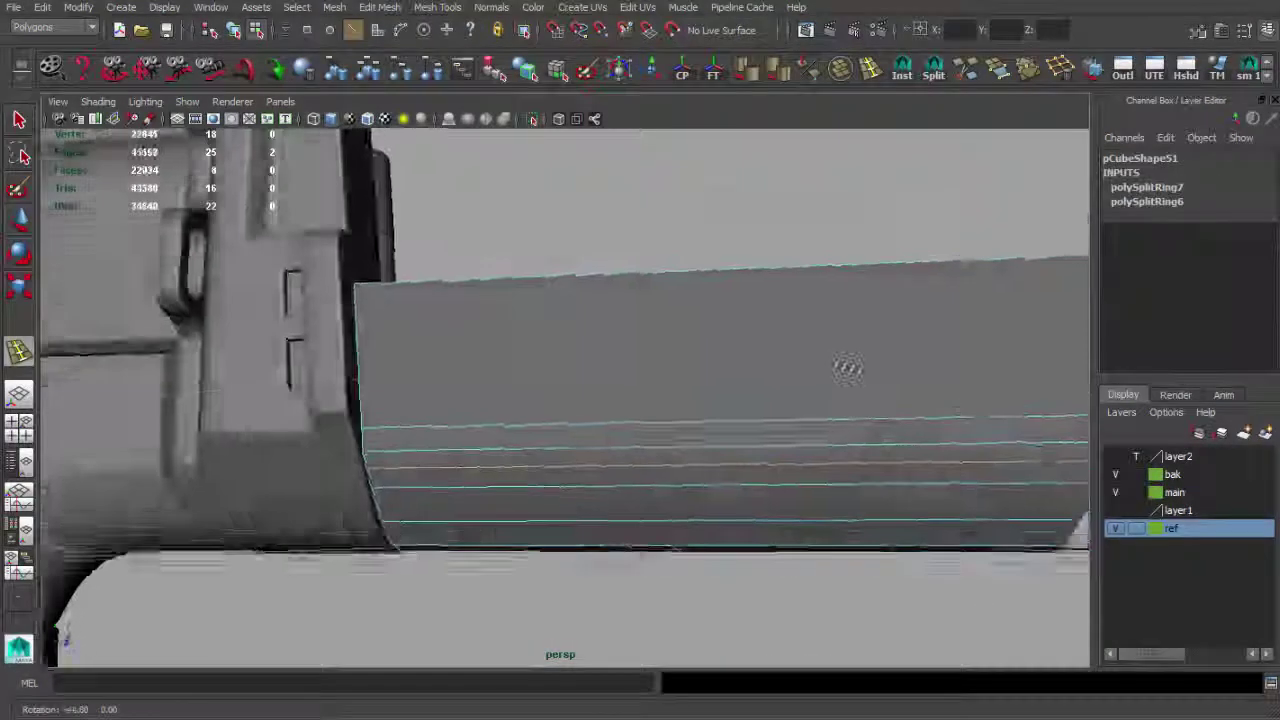
{"action": "key", "text": "q"}
{"action": "key", "text": "w"}
{"action": "scroll", "coordinate": [537, 334], "scroll_direction": "down", "scroll_amount": 2}
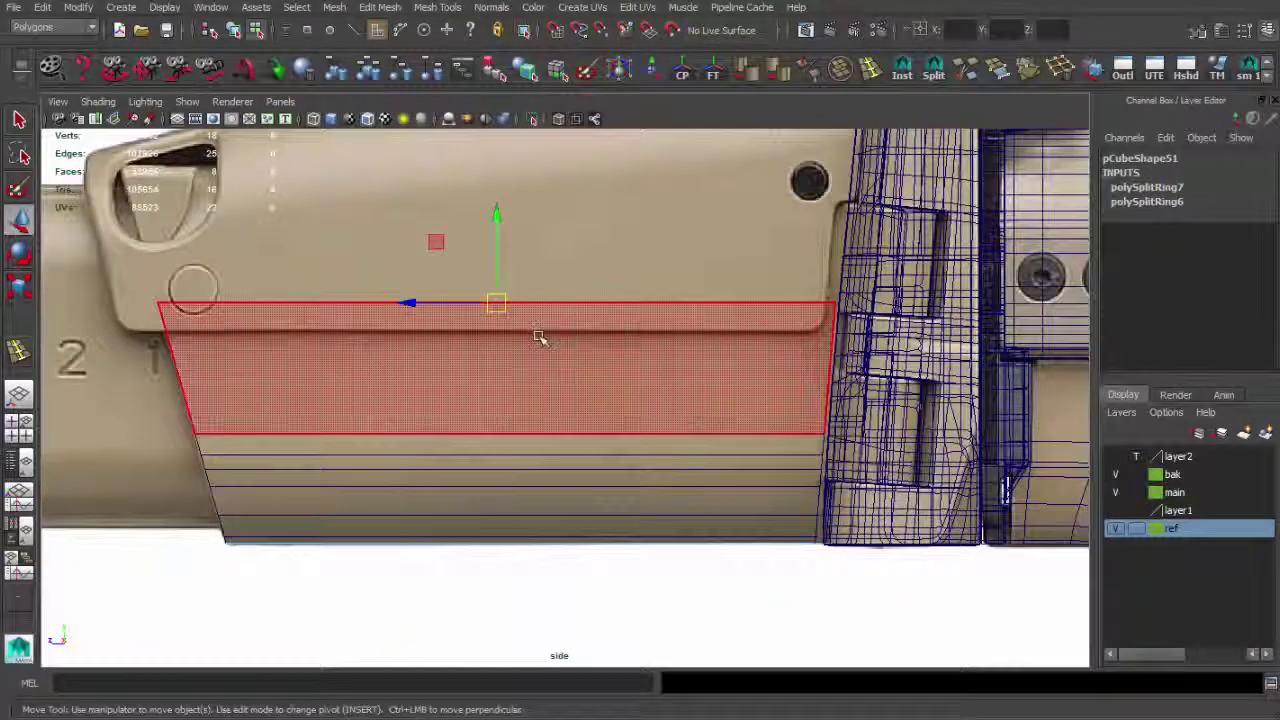
{"action": "scroll", "coordinate": [680, 386], "scroll_direction": "down", "scroll_amount": 2}
{"action": "key", "text": "q"}
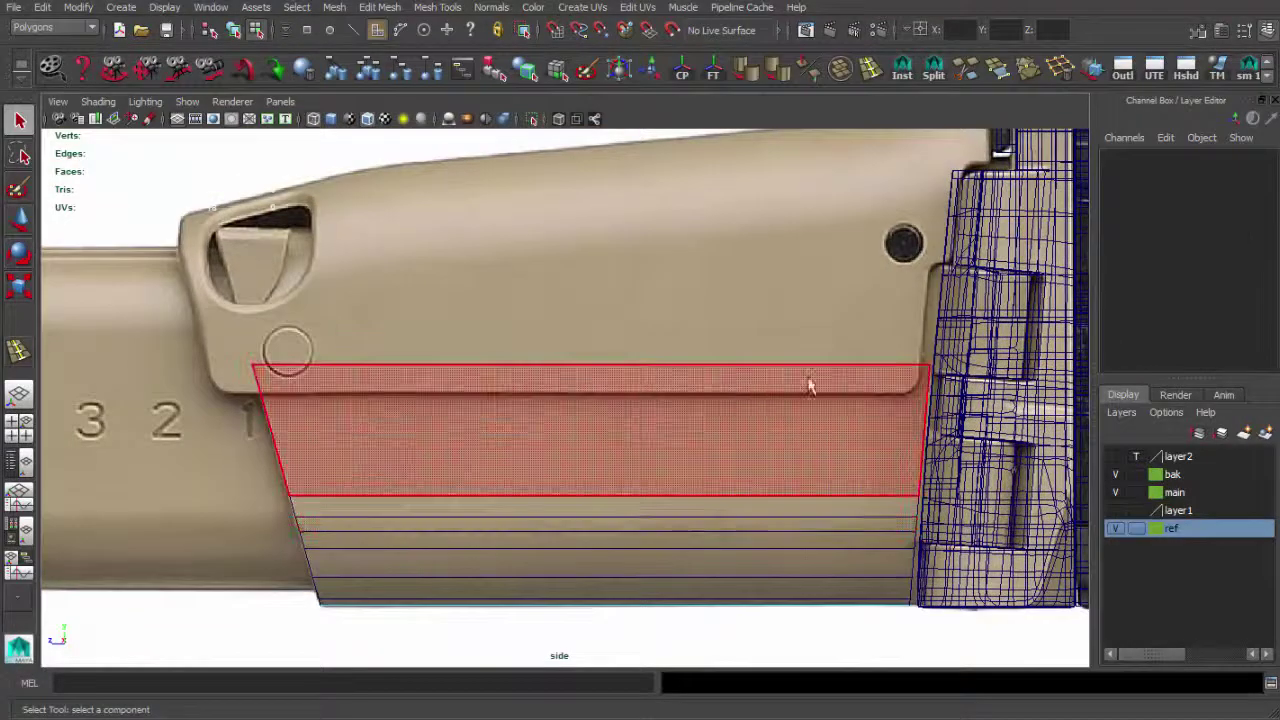
{"action": "scroll", "coordinate": [686, 420], "scroll_direction": "down", "scroll_amount": 1}
{"action": "key", "text": "Delete"}
Lower the top vertex by the 1 marking so the top edge follows the reference outline.
{"action": "key", "text": "w"}
{"action": "scroll", "coordinate": [685, 401], "scroll_direction": "up", "scroll_amount": 2}
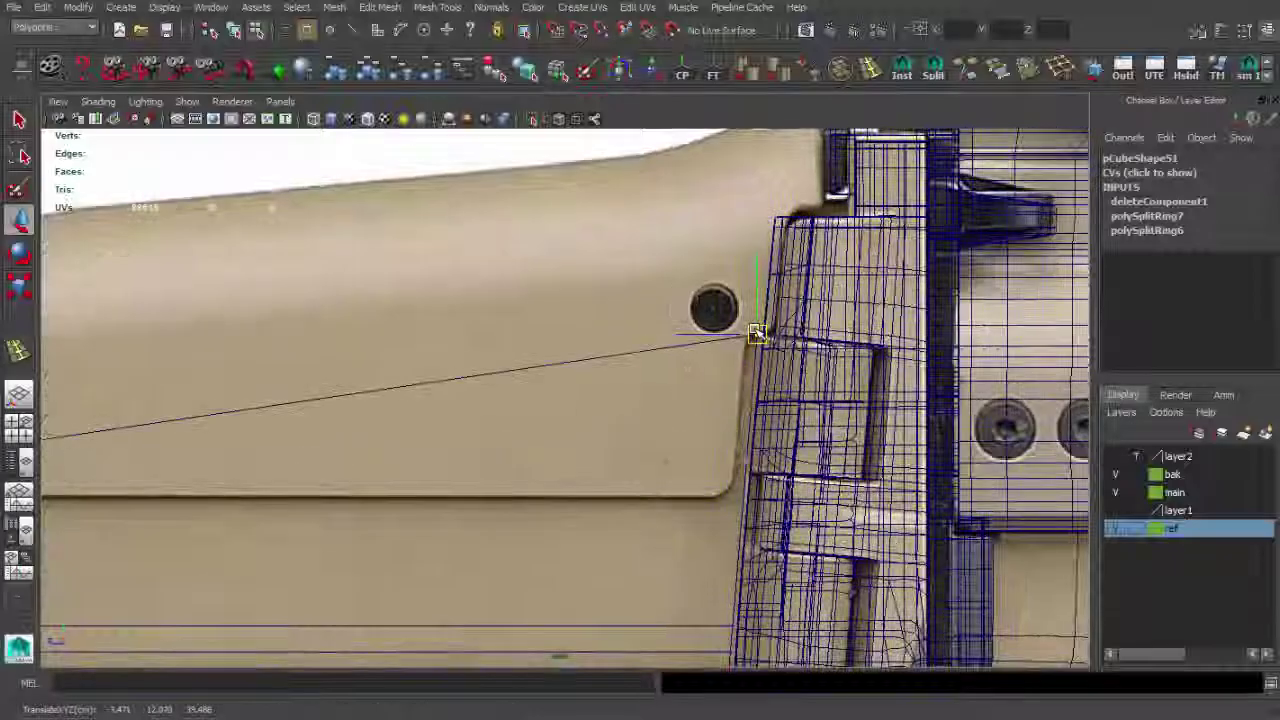
{"action": "scroll", "coordinate": [760, 302], "scroll_direction": "down", "scroll_amount": 2}
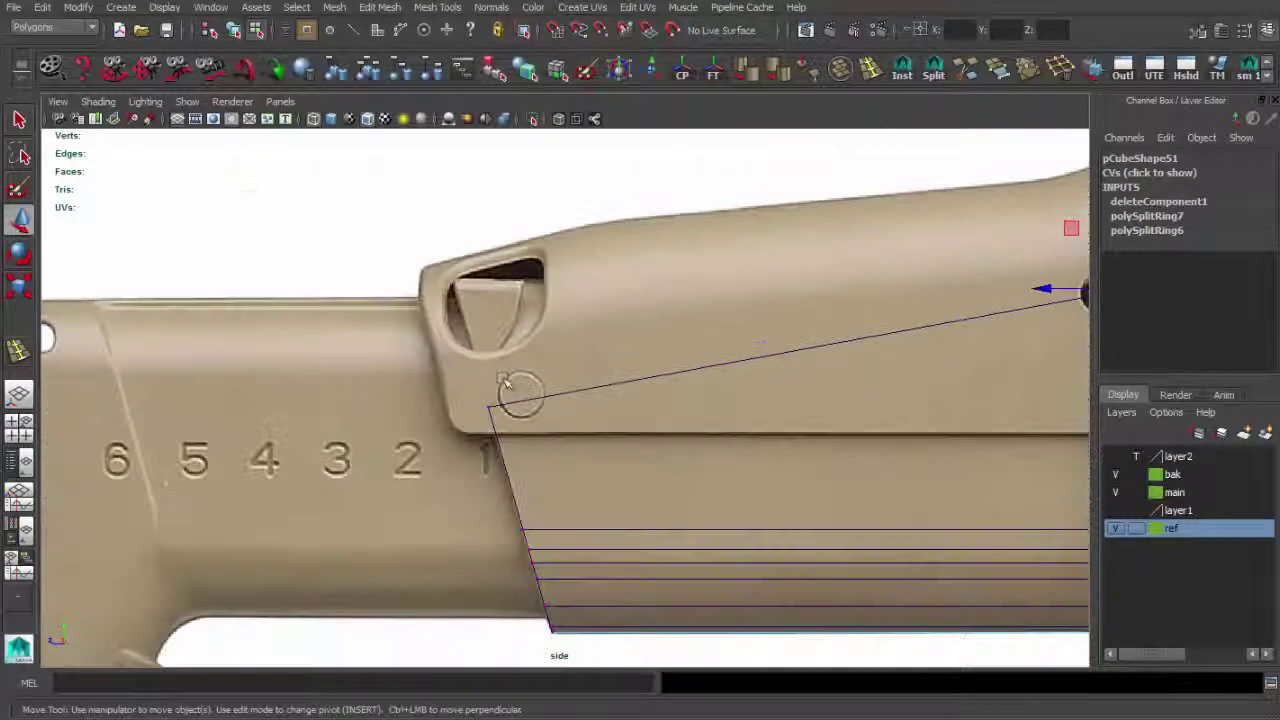
{"action": "left_click", "coordinate": [508, 403]}
{"action": "scroll", "coordinate": [508, 403], "scroll_direction": "up", "scroll_amount": 1}
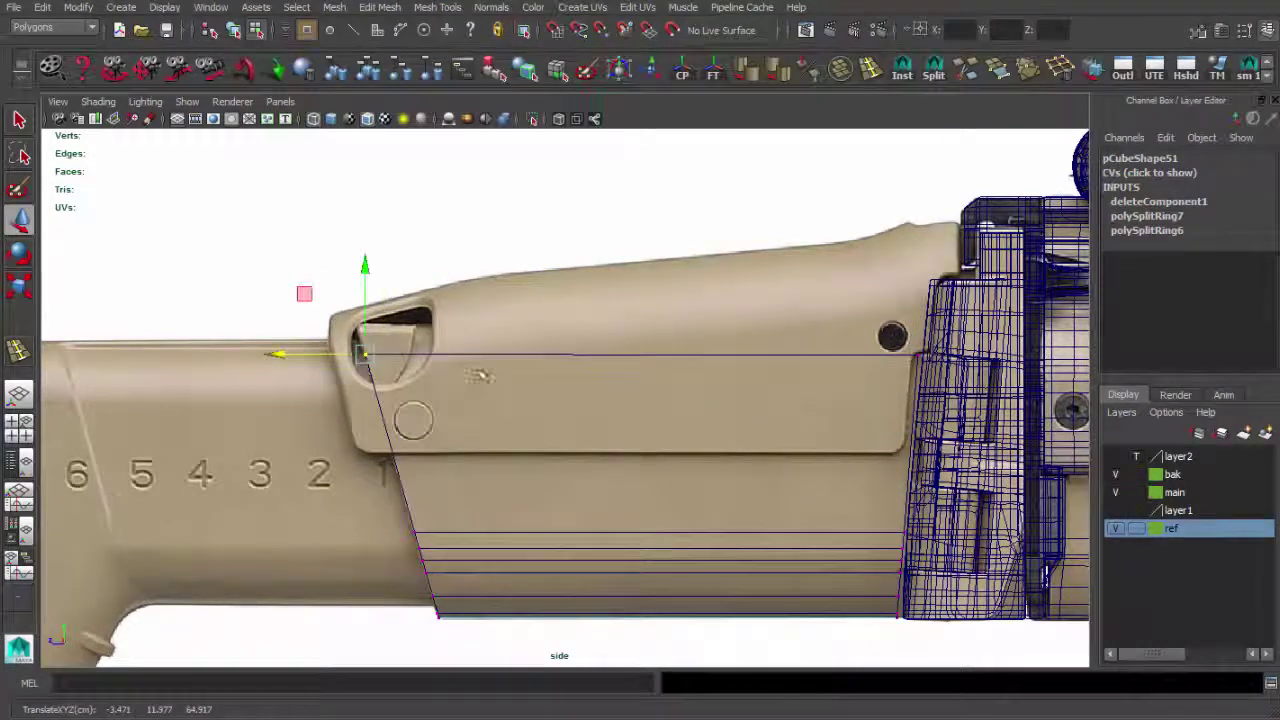
{"action": "middle_click_drag", "start_coordinate": [480, 375], "coordinate": [342, 354], "text": "alt"}
{"action": "left_click_drag", "start_coordinate": [231, 345], "coordinate": [245, 380]}
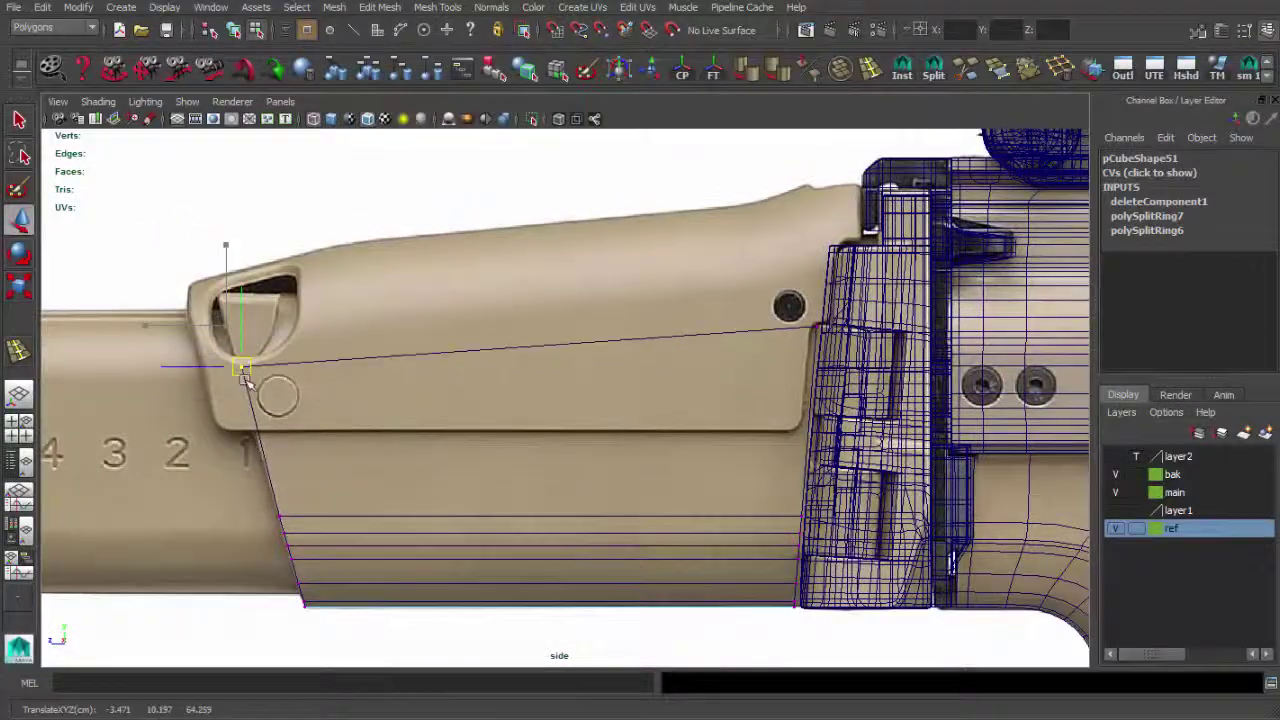
{"action": "scroll", "coordinate": [255, 392], "scroll_direction": "down", "scroll_amount": 3}
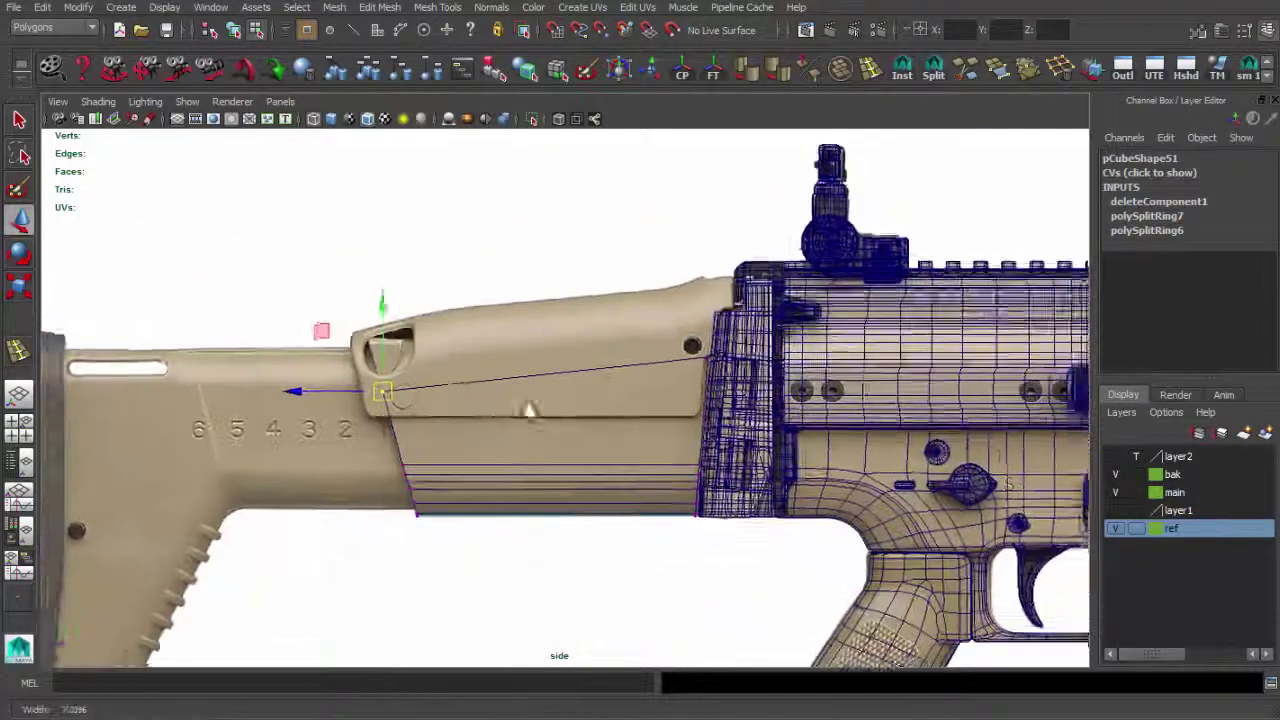
{"action": "scroll", "coordinate": [694, 410], "scroll_direction": "up", "scroll_amount": 3}
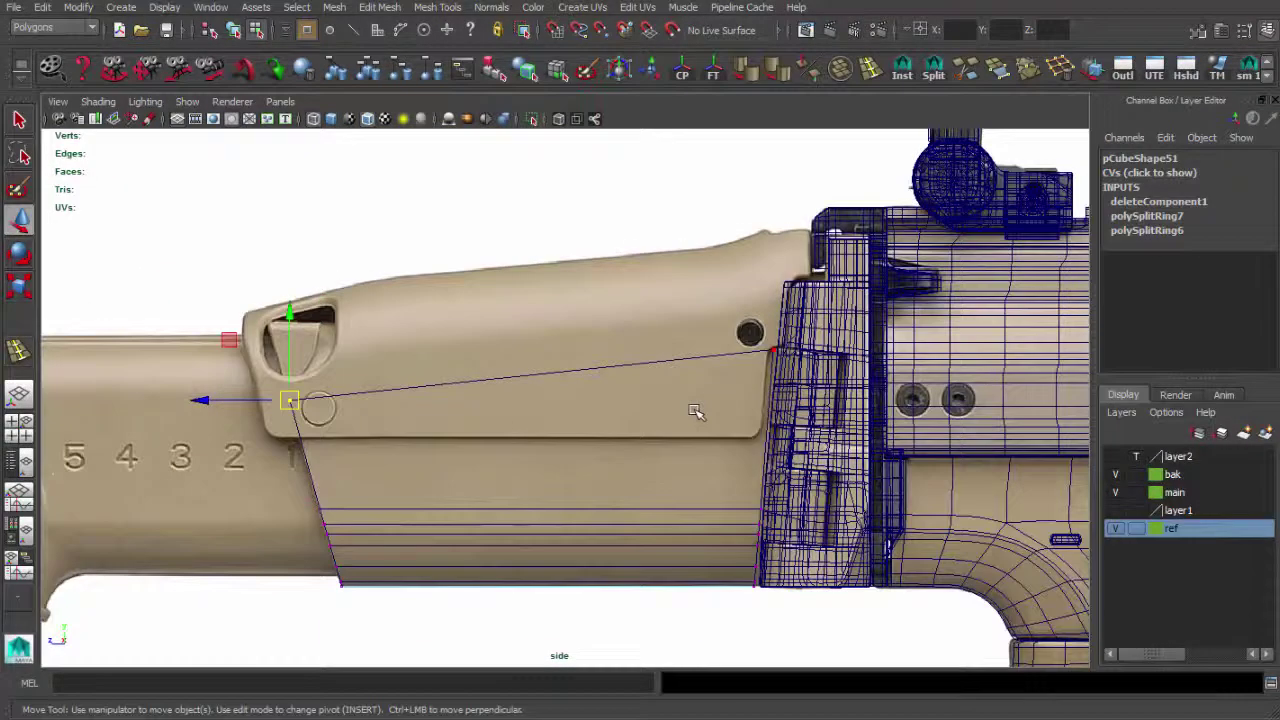
Delete the extra edge loops from stock plate pCube63 in the perspective view.
{"action": "key", "text": "space"}
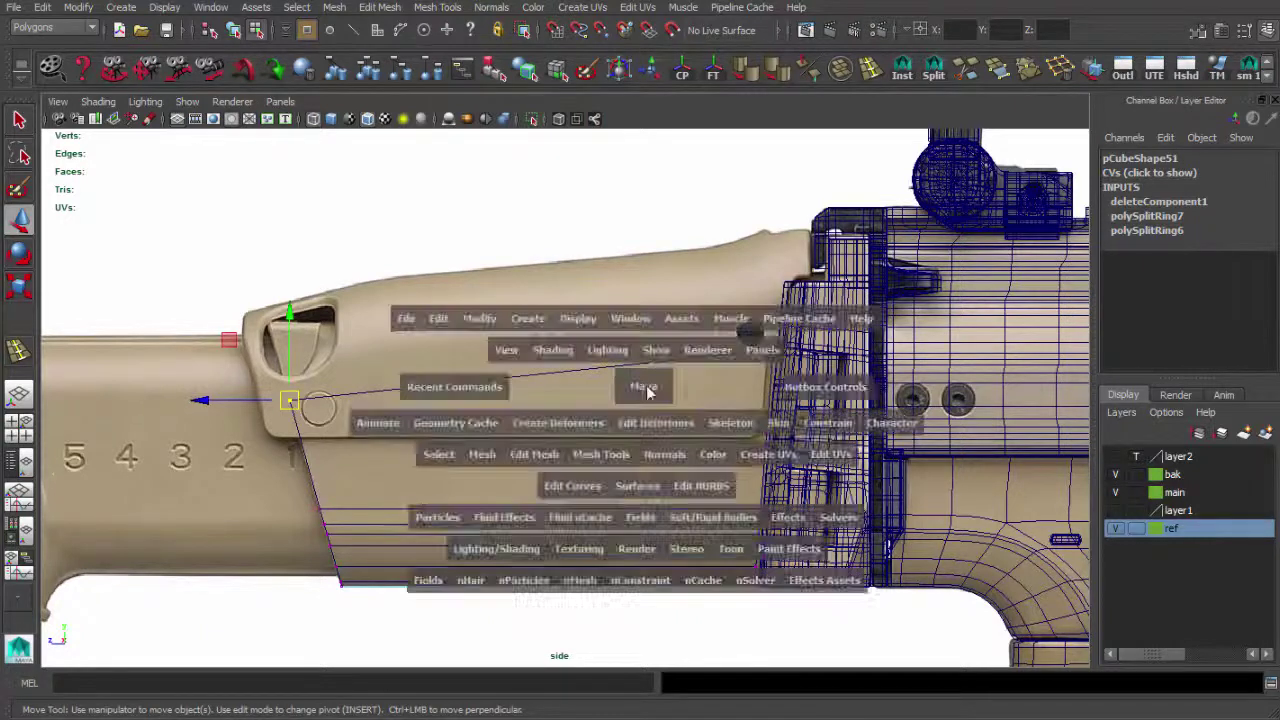
{"action": "left_click", "coordinate": [645, 390]}
{"action": "mouse_move", "coordinate": [603, 366]}
{"action": "left_mouse_down", "text": "alt"}
{"action": "mouse_move", "coordinate": [737, 246]}
{"action": "mouse_move", "coordinate": [600, 268]}
{"action": "mouse_move", "coordinate": [914, 446]}
{"action": "left_mouse_up", "text": "alt"}
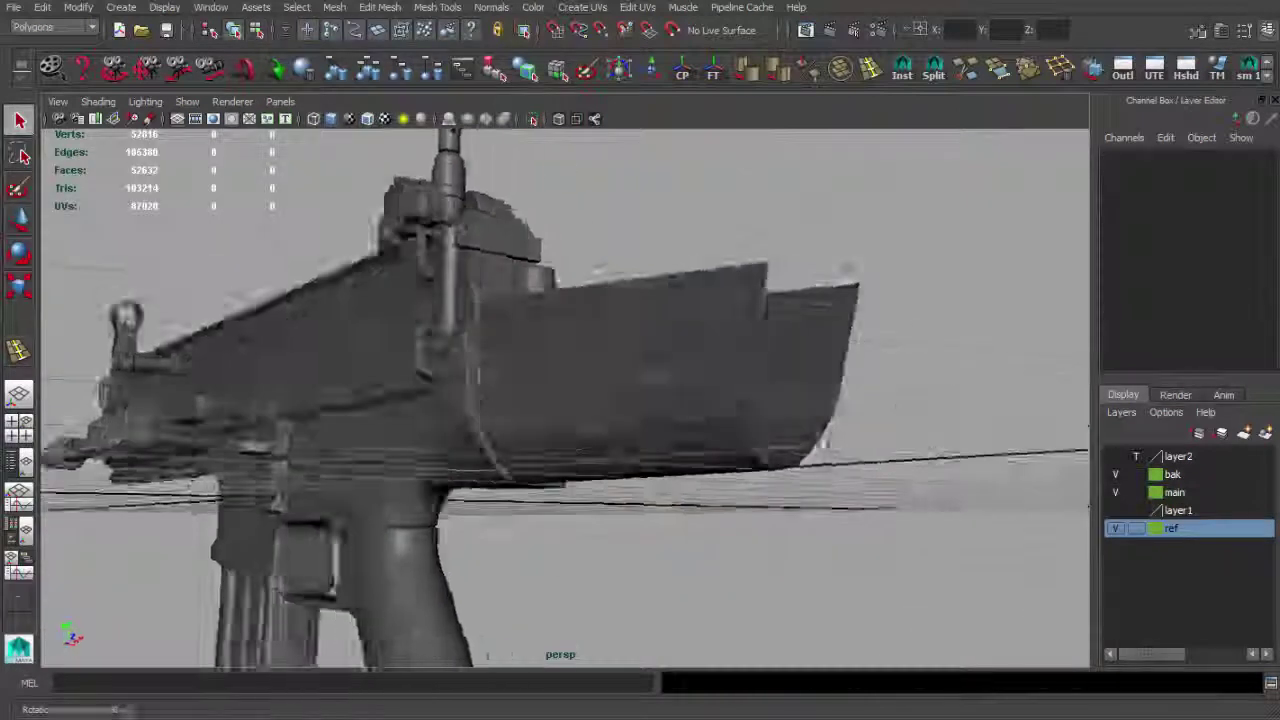
{"action": "left_click", "coordinate": [672, 390]}
{"action": "right_click", "coordinate": [672, 390]}
{"action": "left_click", "coordinate": [866, 531]}
{"action": "mouse_move", "coordinate": [866, 531]}
{"action": "left_mouse_down", "text": "alt"}
{"action": "mouse_move", "coordinate": [837, 589]}
{"action": "mouse_move", "coordinate": [591, 494]}
{"action": "mouse_move", "coordinate": [611, 509]}
{"action": "mouse_move", "coordinate": [599, 340]}
{"action": "mouse_move", "coordinate": [657, 428]}
{"action": "mouse_move", "coordinate": [782, 510]}
{"action": "mouse_move", "coordinate": [737, 600]}
{"action": "left_mouse_up", "text": "alt"}
{"action": "left_click", "coordinate": [652, 519]}
{"action": "key", "text": "w"}
{"action": "key", "text": "q"}
{"action": "mouse_move", "coordinate": [737, 600]}
{"action": "right_mouse_down", "text": "alt"}
{"action": "mouse_move", "coordinate": [698, 447]}
{"action": "mouse_move", "coordinate": [698, 280]}
{"action": "mouse_move", "coordinate": [694, 491]}
{"action": "right_mouse_up", "text": "alt"}
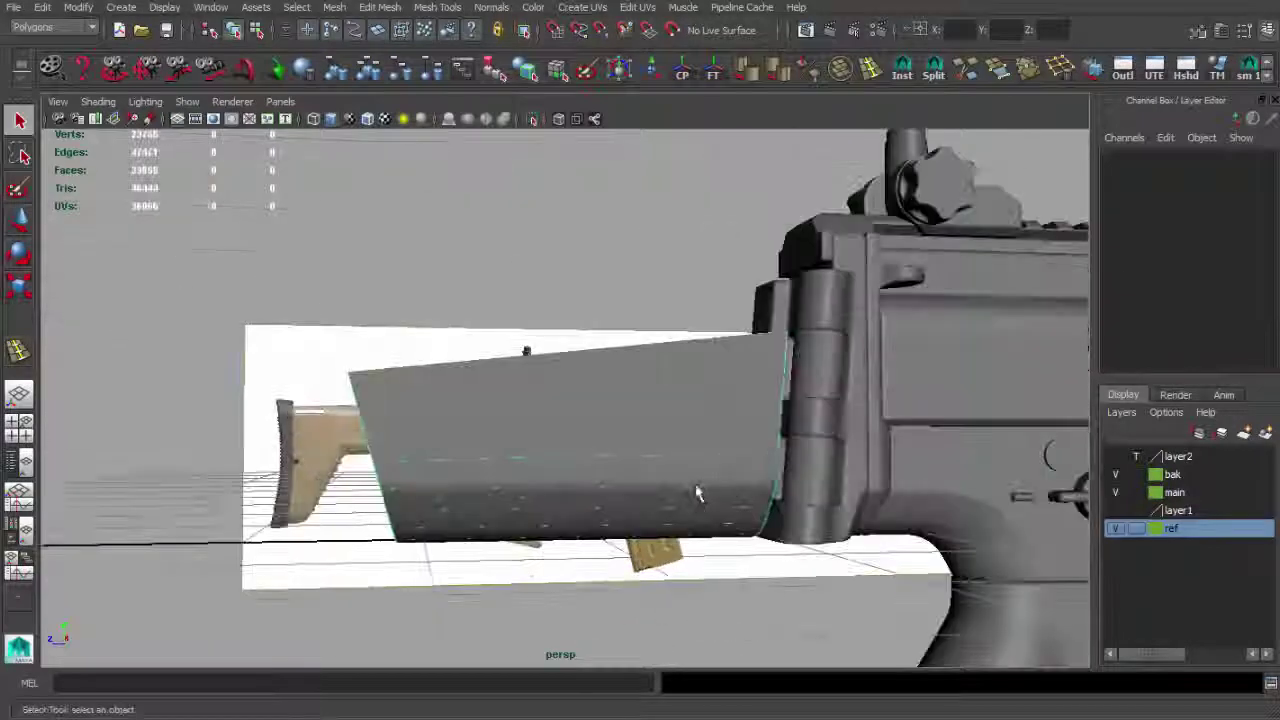
{"action": "left_click", "coordinate": [694, 491]}
{"action": "key", "text": "f"}
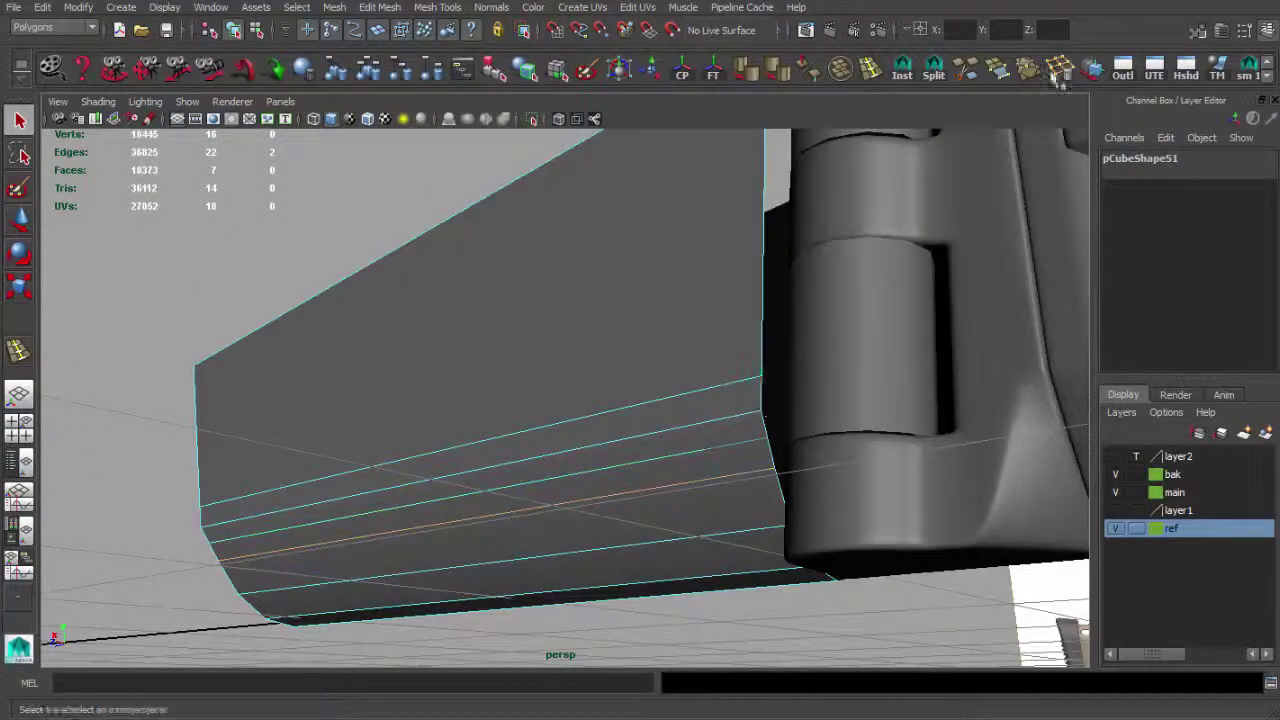
{"action": "key", "text": "Delete"}
Duplicate the stock block into a second panel, pCube65, for the rear stock section.
{"action": "mouse_move", "coordinate": [700, 423]}
{"action": "left_mouse_down", "text": "alt"}
{"action": "mouse_move", "coordinate": [537, 509]}
{"action": "mouse_move", "coordinate": [851, 487]}
{"action": "mouse_move", "coordinate": [840, 509]}
{"action": "mouse_move", "coordinate": [483, 425]}
{"action": "left_mouse_up", "text": "alt"}
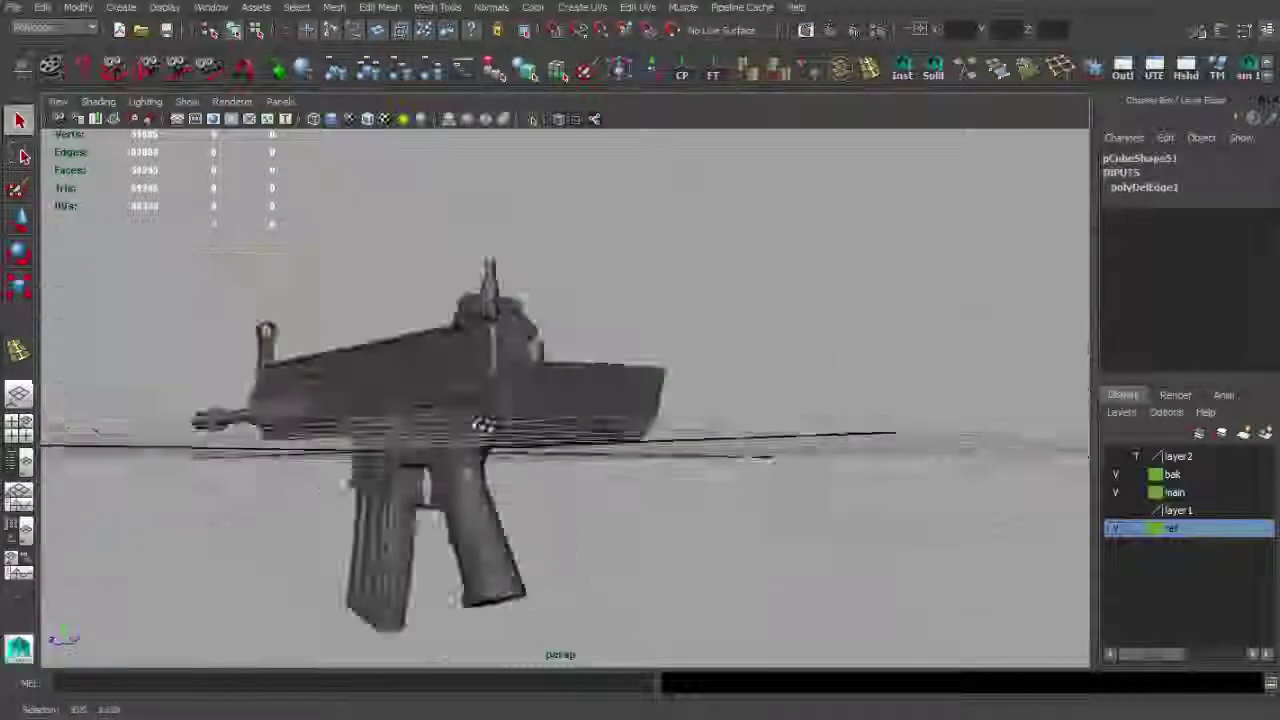
{"action": "right_click_drag", "start_coordinate": [483, 425], "coordinate": [671, 455], "text": "alt"}
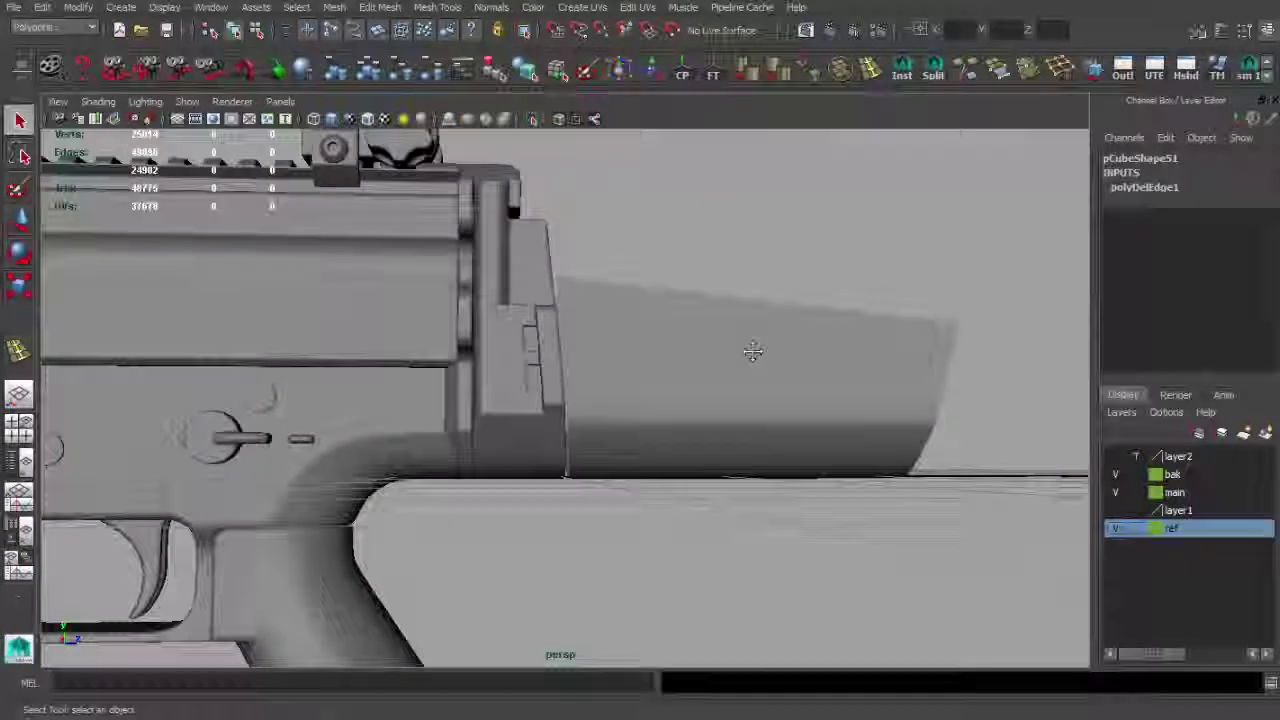
{"action": "left_click", "coordinate": [753, 351]}
{"action": "right_click_drag", "start_coordinate": [580, 434], "coordinate": [927, 444], "text": "alt"}
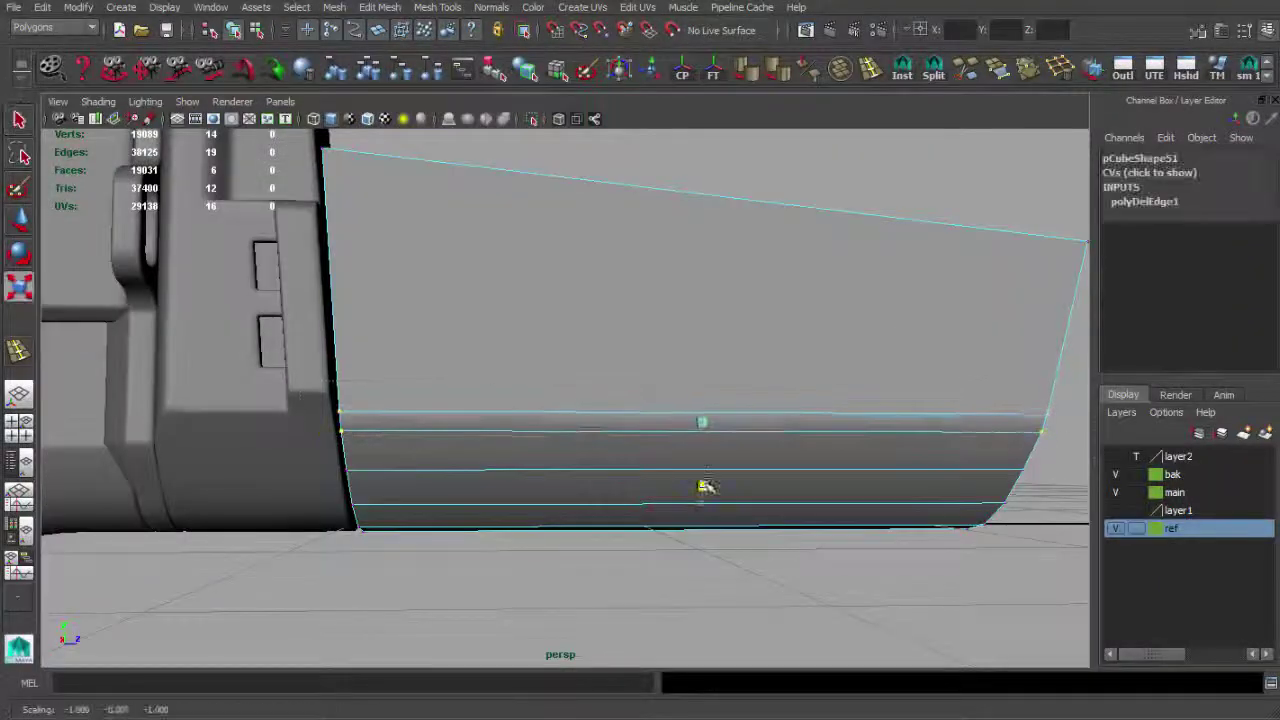
{"action": "mouse_move", "coordinate": [703, 340]}
{"action": "left_mouse_down", "text": "alt"}
{"action": "mouse_move", "coordinate": [586, 357]}
{"action": "mouse_move", "coordinate": [643, 457]}
{"action": "mouse_move", "coordinate": [506, 388]}
{"action": "mouse_move", "coordinate": [632, 397]}
{"action": "left_mouse_up", "text": "alt"}
{"action": "scroll", "coordinate": [652, 526], "scroll_direction": "down", "scroll_amount": 5}
{"action": "left_click", "coordinate": [652, 526]}
{"action": "scroll", "coordinate": [652, 526], "scroll_direction": "down", "scroll_amount": 3}
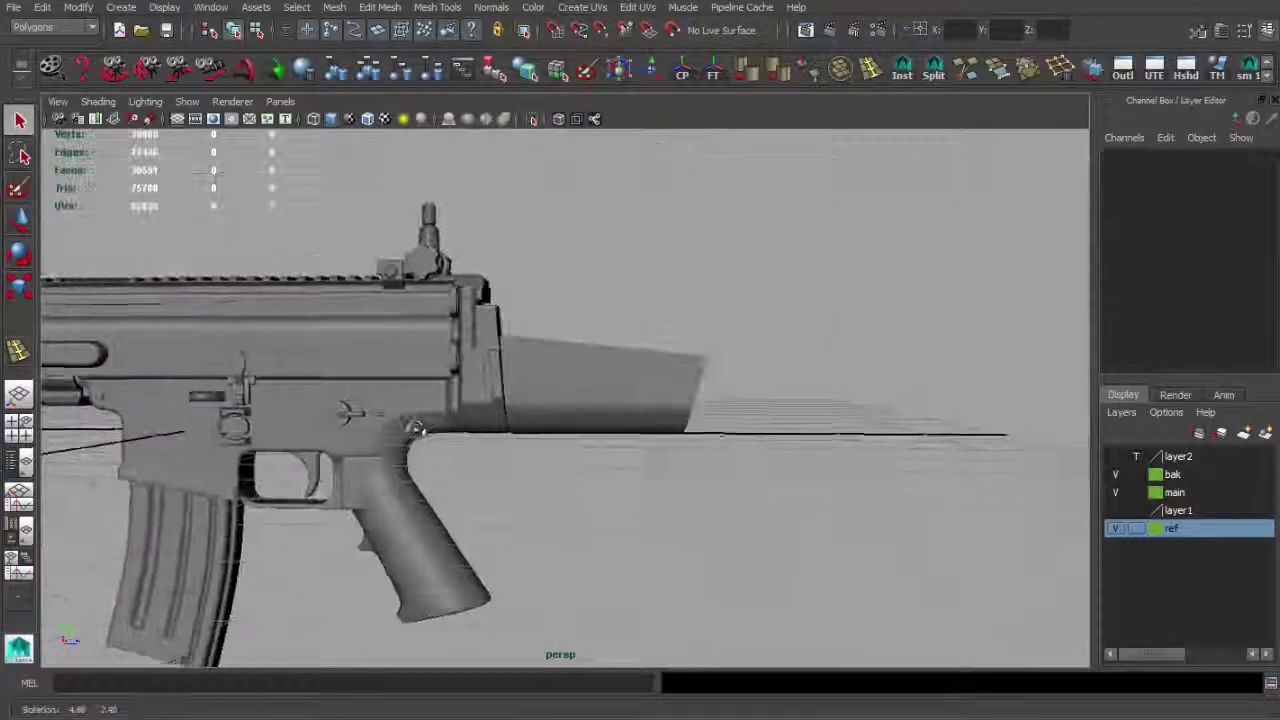
{"action": "scroll", "coordinate": [649, 400], "scroll_direction": "up", "scroll_amount": 6}
{"action": "left_click", "coordinate": [649, 400]}
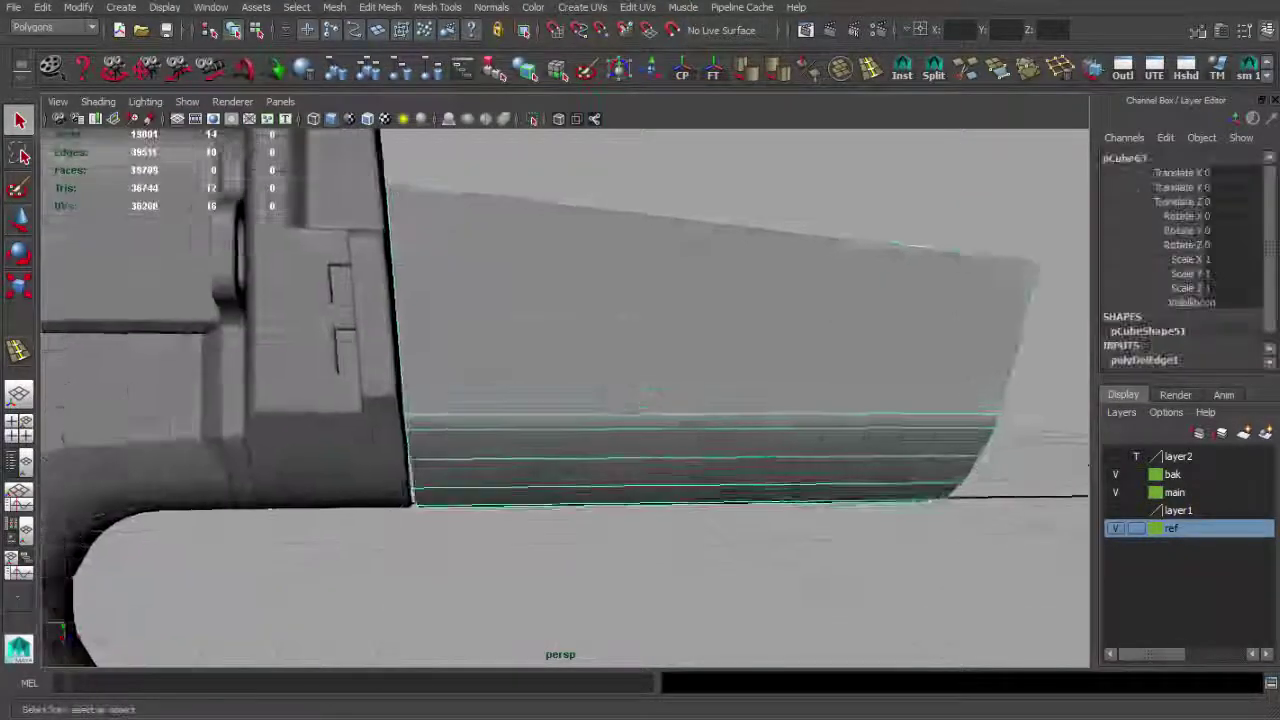
{"action": "left_click_drag", "start_coordinate": [649, 400], "coordinate": [594, 400], "text": "alt"}
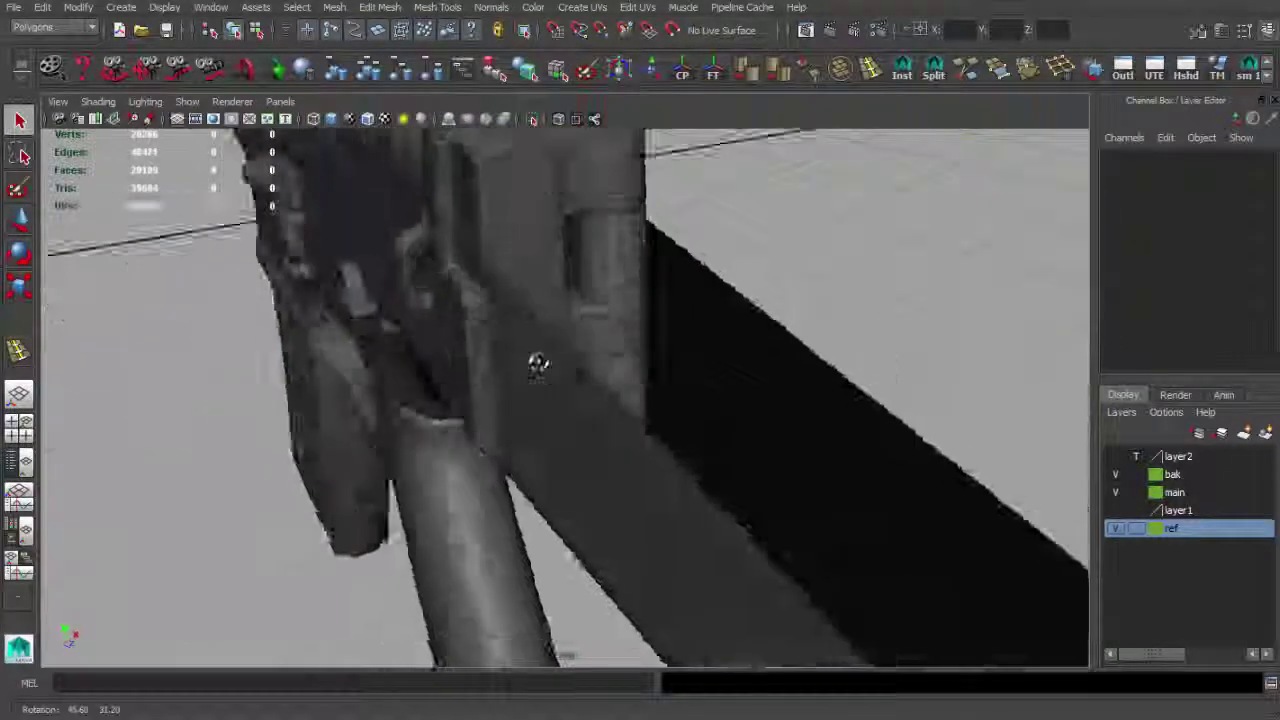
{"action": "left_click_drag", "start_coordinate": [603, 346], "coordinate": [257, 329], "text": "alt"}
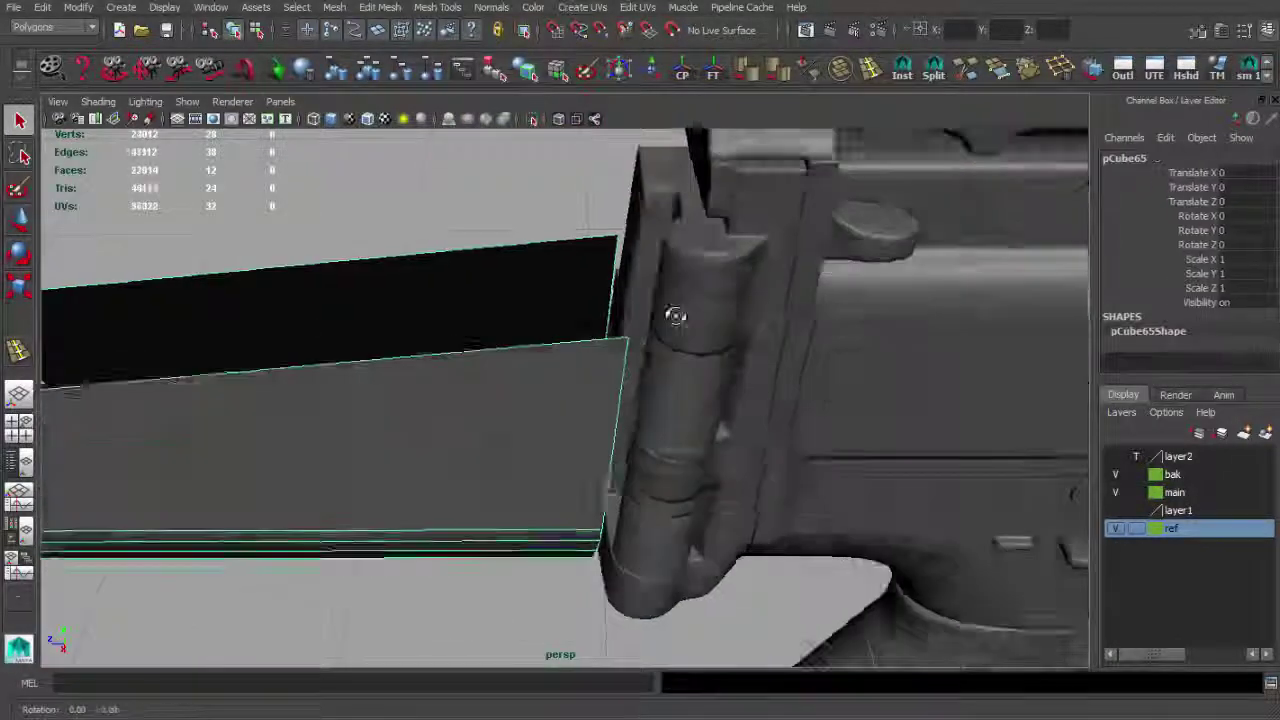
{"action": "mouse_move", "coordinate": [674, 309]}
{"action": "left_mouse_down", "text": "alt"}
{"action": "mouse_move", "coordinate": [510, 352]}
{"action": "mouse_move", "coordinate": [757, 414]}
{"action": "mouse_move", "coordinate": [687, 418]}
{"action": "left_mouse_up", "text": "alt"}
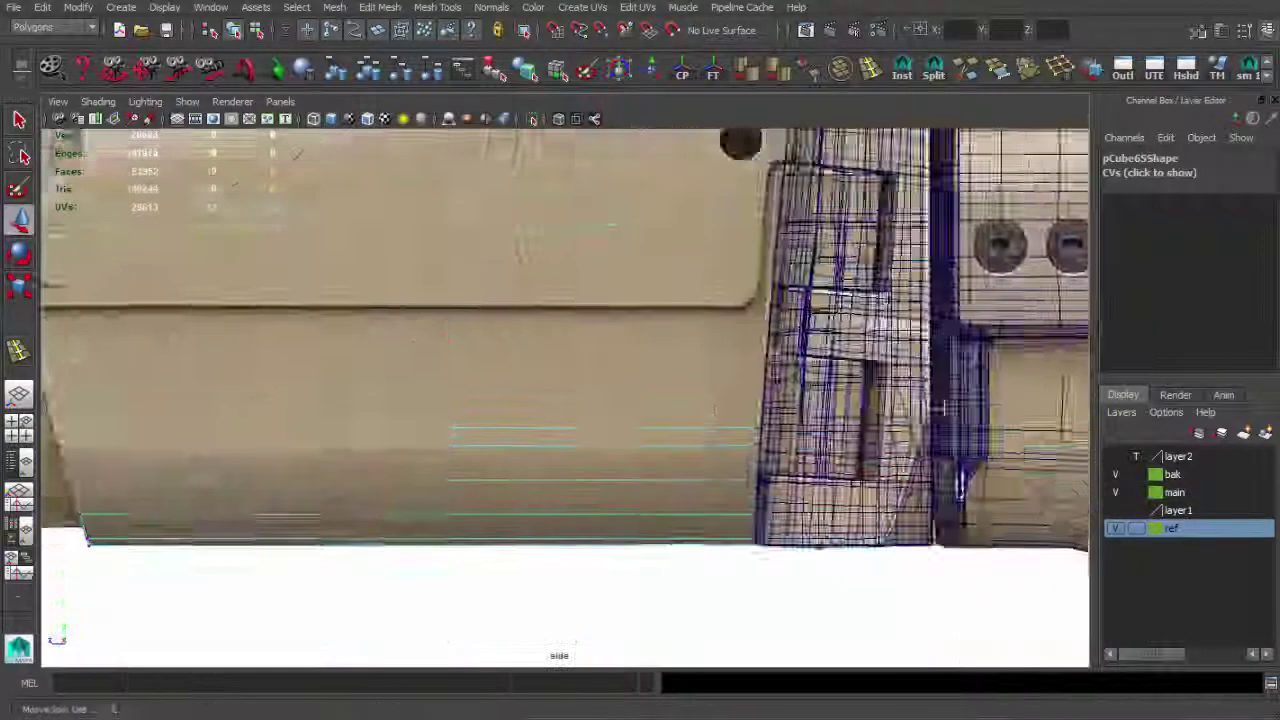
Pan along the stock plate in side view, then frame hinge cylinder pCylinder62 in perspective.
{"action": "key", "text": "q"}
{"action": "scroll", "coordinate": [500, 420], "scroll_direction": "down", "scroll_amount": 5}
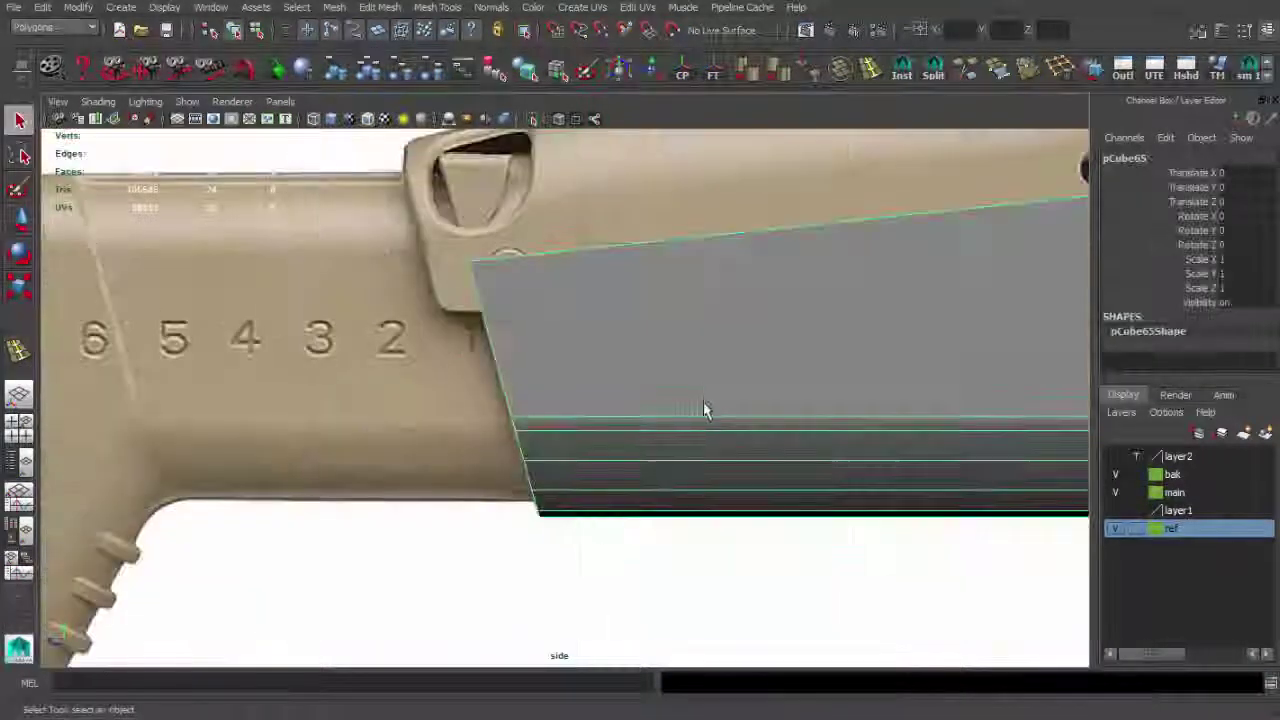
{"action": "scroll", "coordinate": [634, 366], "scroll_direction": "up", "scroll_amount": 2}
{"action": "mouse_move", "coordinate": [634, 366]}
{"action": "middle_mouse_down", "text": "alt"}
{"action": "mouse_move", "coordinate": [583, 428]}
{"action": "mouse_move", "coordinate": [497, 410]}
{"action": "middle_mouse_up", "text": "alt"}
{"action": "scroll", "coordinate": [573, 311], "scroll_direction": "up", "scroll_amount": 2}
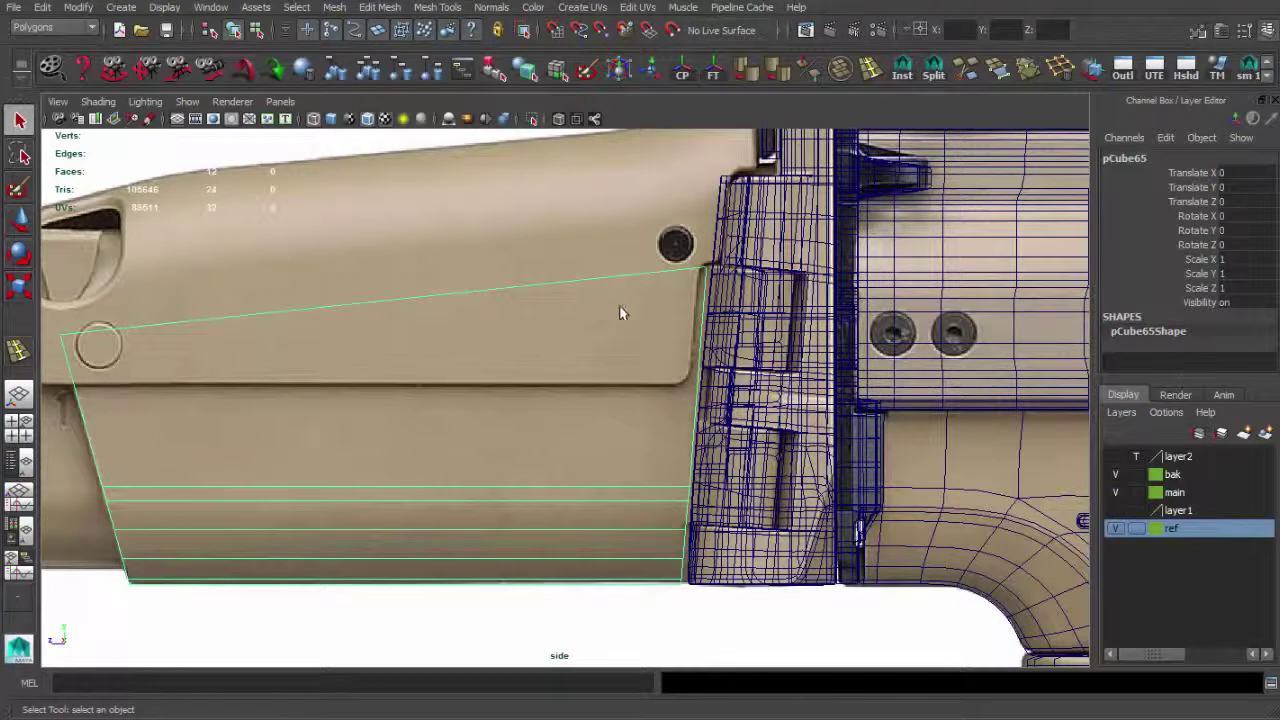
{"action": "middle_click_drag", "start_coordinate": [620, 311], "coordinate": [565, 240], "text": "alt"}
{"action": "key", "text": "space"}
{"action": "key", "text": "space"}
{"action": "left_click", "coordinate": [535, 297]}
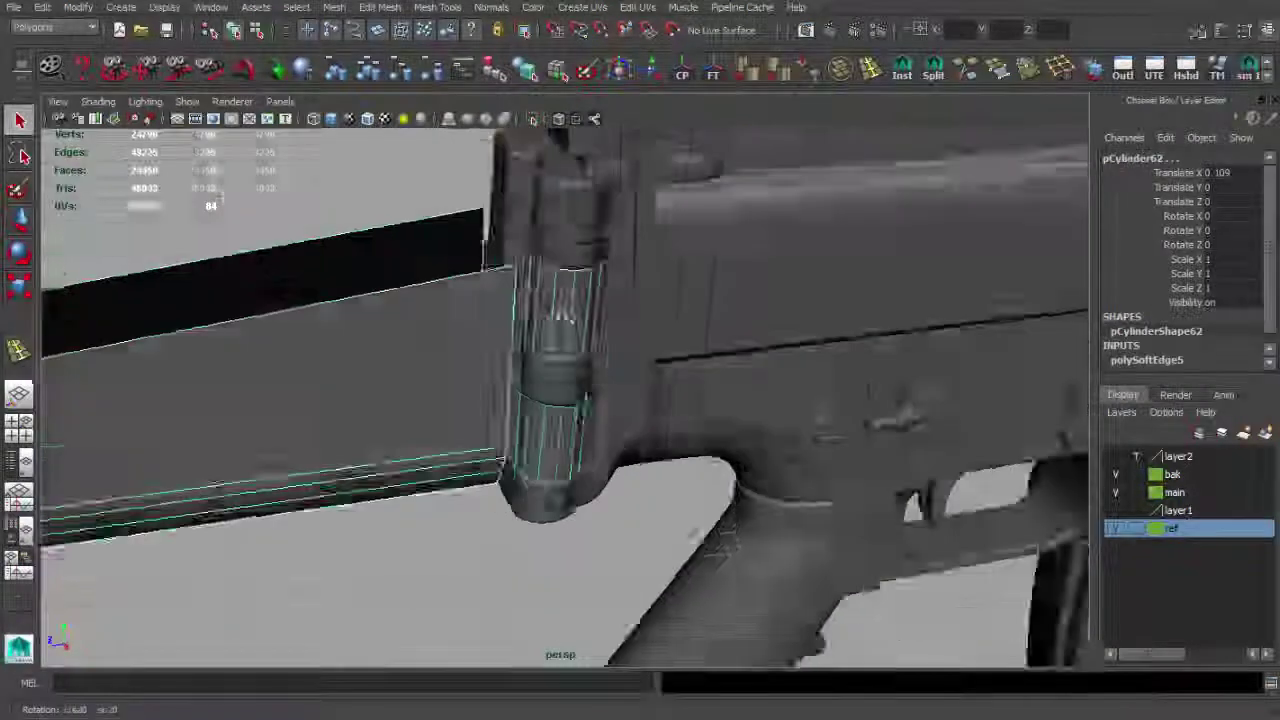
{"action": "mouse_move", "coordinate": [535, 297]}
{"action": "left_mouse_down", "text": "alt"}
{"action": "mouse_move", "coordinate": [530, 426]}
{"action": "mouse_move", "coordinate": [479, 452]}
{"action": "left_mouse_up", "text": "alt"}
Inspect the stock plate and hinge knuckles from several perspective angles.
{"action": "left_click", "coordinate": [479, 452]}
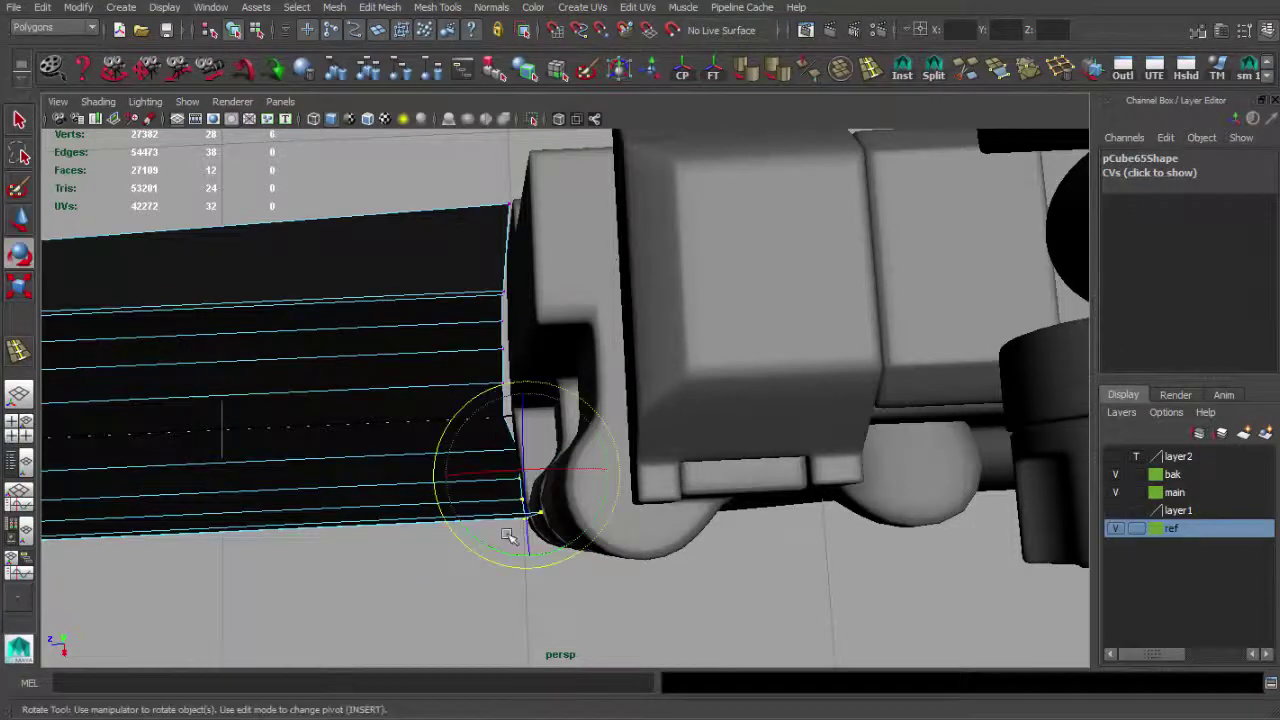
{"action": "mouse_move", "coordinate": [492, 535]}
{"action": "left_mouse_down", "text": "alt"}
{"action": "mouse_move", "coordinate": [666, 534]}
{"action": "mouse_move", "coordinate": [734, 489]}
{"action": "mouse_move", "coordinate": [694, 371]}
{"action": "mouse_move", "coordinate": [678, 474]}
{"action": "left_mouse_up", "text": "alt"}
{"action": "key", "text": "w"}
{"action": "mouse_move", "coordinate": [712, 612]}
{"action": "left_mouse_down", "text": "alt"}
{"action": "mouse_move", "coordinate": [703, 451]}
{"action": "mouse_move", "coordinate": [714, 510]}
{"action": "left_mouse_up", "text": "alt"}
{"action": "key", "text": "q"}
{"action": "left_click_drag", "start_coordinate": [660, 445], "coordinate": [712, 397], "text": "alt"}
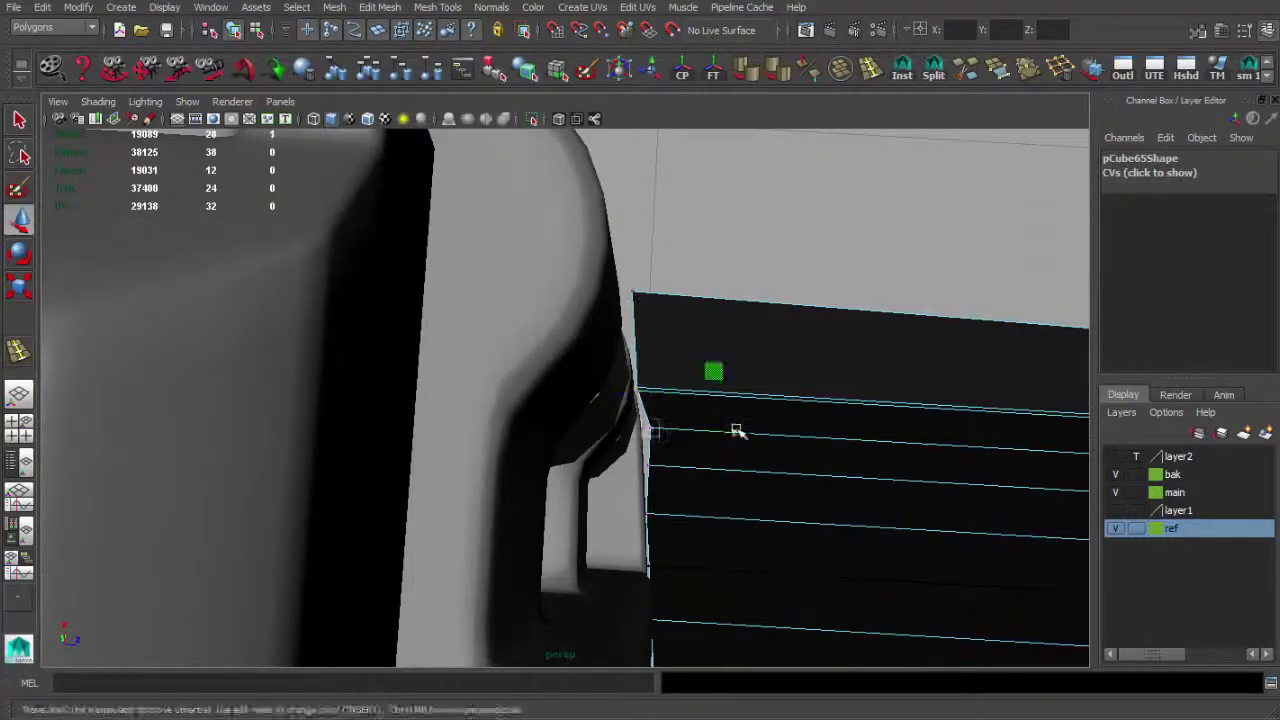
{"action": "mouse_move", "coordinate": [713, 302]}
{"action": "left_mouse_down", "text": "alt"}
{"action": "mouse_move", "coordinate": [592, 297]}
{"action": "mouse_move", "coordinate": [400, 234]}
{"action": "mouse_move", "coordinate": [528, 338]}
{"action": "left_mouse_up", "text": "alt"}
{"action": "mouse_move", "coordinate": [476, 401]}
{"action": "left_mouse_down", "text": "alt"}
{"action": "mouse_move", "coordinate": [517, 283]}
{"action": "mouse_move", "coordinate": [694, 466]}
{"action": "mouse_move", "coordinate": [550, 482]}
{"action": "left_mouse_up", "text": "alt"}
{"action": "mouse_move", "coordinate": [474, 472]}
{"action": "left_mouse_down", "text": "alt"}
{"action": "mouse_move", "coordinate": [523, 343]}
{"action": "mouse_move", "coordinate": [610, 410]}
{"action": "mouse_move", "coordinate": [646, 406]}
{"action": "mouse_move", "coordinate": [669, 381]}
{"action": "mouse_move", "coordinate": [614, 323]}
{"action": "mouse_move", "coordinate": [760, 285]}
{"action": "left_mouse_up", "text": "alt"}
Select pCylinder63 and insert an edge loop (polySplitRing7) around it.
{"action": "left_click", "coordinate": [646, 366]}
{"action": "left_click", "coordinate": [651, 286]}
{"action": "left_click", "coordinate": [634, 409]}
{"action": "mouse_move", "coordinate": [634, 409]}
{"action": "left_mouse_down", "text": "alt"}
{"action": "mouse_move", "coordinate": [600, 443]}
{"action": "mouse_move", "coordinate": [657, 414]}
{"action": "mouse_move", "coordinate": [560, 492]}
{"action": "mouse_move", "coordinate": [523, 475]}
{"action": "left_mouse_up", "text": "alt"}
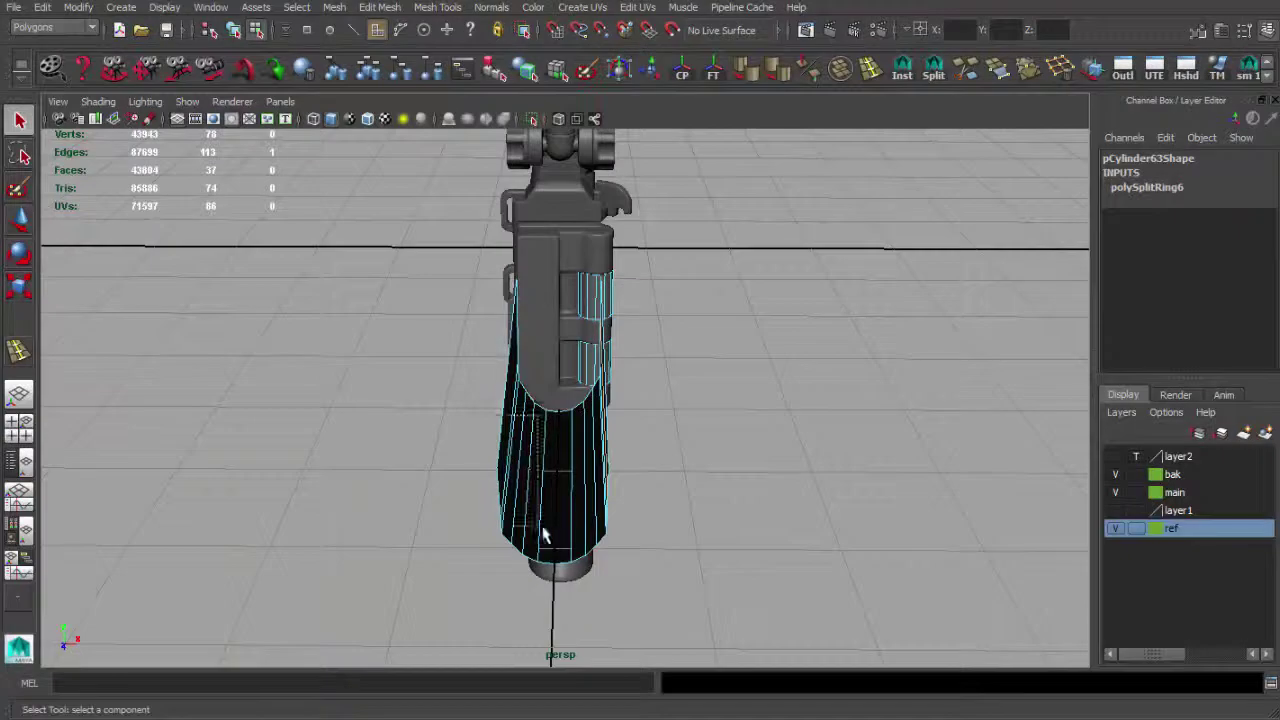
Extract the selected hinge faces into a separate mesh and isolate it.
{"action": "left_click_drag", "start_coordinate": [543, 535], "coordinate": [662, 360], "text": "alt"}
{"action": "left_click", "coordinate": [334, 7]}
{"action": "left_click", "coordinate": [357, 91]}
{"action": "mouse_move", "coordinate": [560, 400]}
{"action": "left_mouse_down", "text": "alt"}
{"action": "mouse_move", "coordinate": [505, 490]}
{"action": "mouse_move", "coordinate": [554, 289]}
{"action": "mouse_move", "coordinate": [677, 354]}
{"action": "mouse_move", "coordinate": [591, 323]}
{"action": "mouse_move", "coordinate": [516, 150]}
{"action": "mouse_move", "coordinate": [607, 217]}
{"action": "left_mouse_up", "text": "alt"}
{"action": "key", "text": "ctrl+1"}
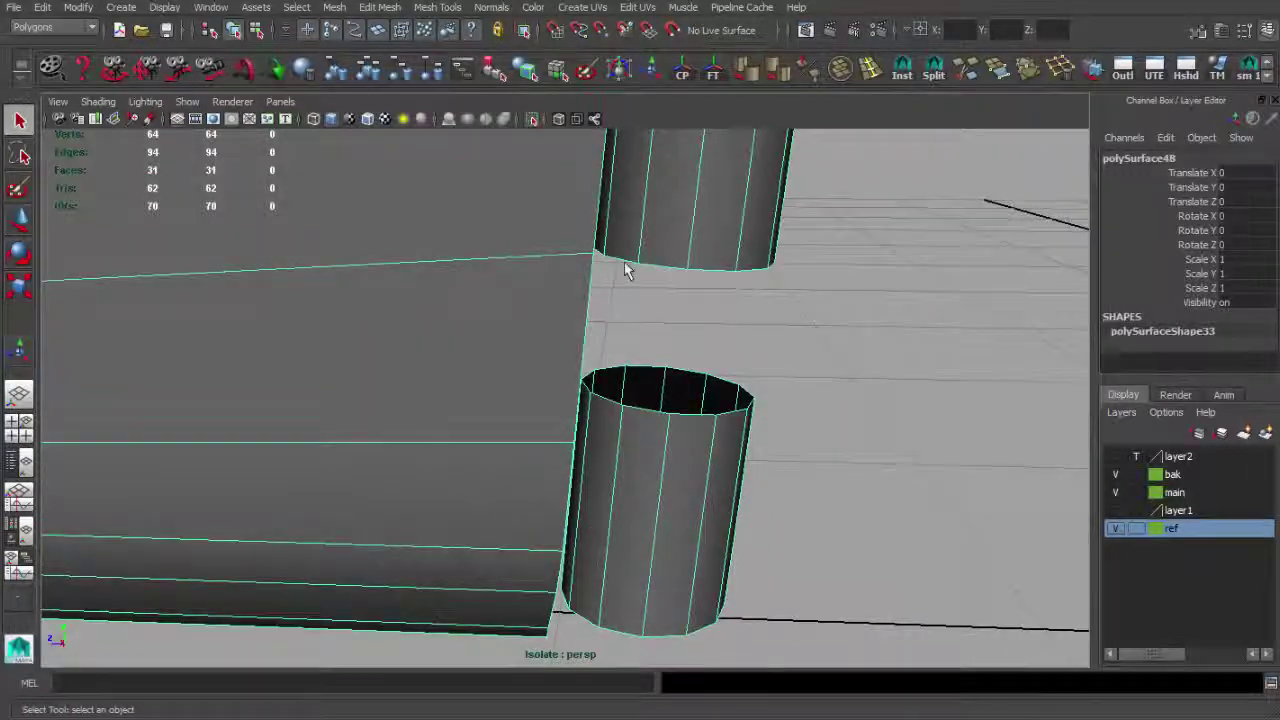
Insert two edge loops on the cylinder and remove the faces between them.
{"action": "right_click_drag", "start_coordinate": [652, 341], "coordinate": [600, 345], "text": "shift"}
{"action": "left_click", "coordinate": [595, 345]}
{"action": "mouse_move", "coordinate": [595, 343]}
{"action": "left_mouse_down", "text": "alt"}
{"action": "mouse_move", "coordinate": [651, 337]}
{"action": "mouse_move", "coordinate": [601, 341]}
{"action": "mouse_move", "coordinate": [606, 380]}
{"action": "mouse_move", "coordinate": [709, 371]}
{"action": "mouse_move", "coordinate": [594, 420]}
{"action": "left_mouse_up", "text": "alt"}
{"action": "mouse_move", "coordinate": [594, 420]}
{"action": "left_mouse_down", "text": "alt"}
{"action": "mouse_move", "coordinate": [594, 274]}
{"action": "mouse_move", "coordinate": [615, 312]}
{"action": "mouse_move", "coordinate": [600, 286]}
{"action": "mouse_move", "coordinate": [593, 325]}
{"action": "mouse_move", "coordinate": [517, 274]}
{"action": "mouse_move", "coordinate": [540, 237]}
{"action": "mouse_move", "coordinate": [703, 374]}
{"action": "mouse_move", "coordinate": [806, 358]}
{"action": "left_mouse_up", "text": "alt"}
{"action": "key", "text": "ctrl+z"}
{"action": "scroll", "coordinate": [595, 291], "scroll_direction": "down", "scroll_amount": 5}
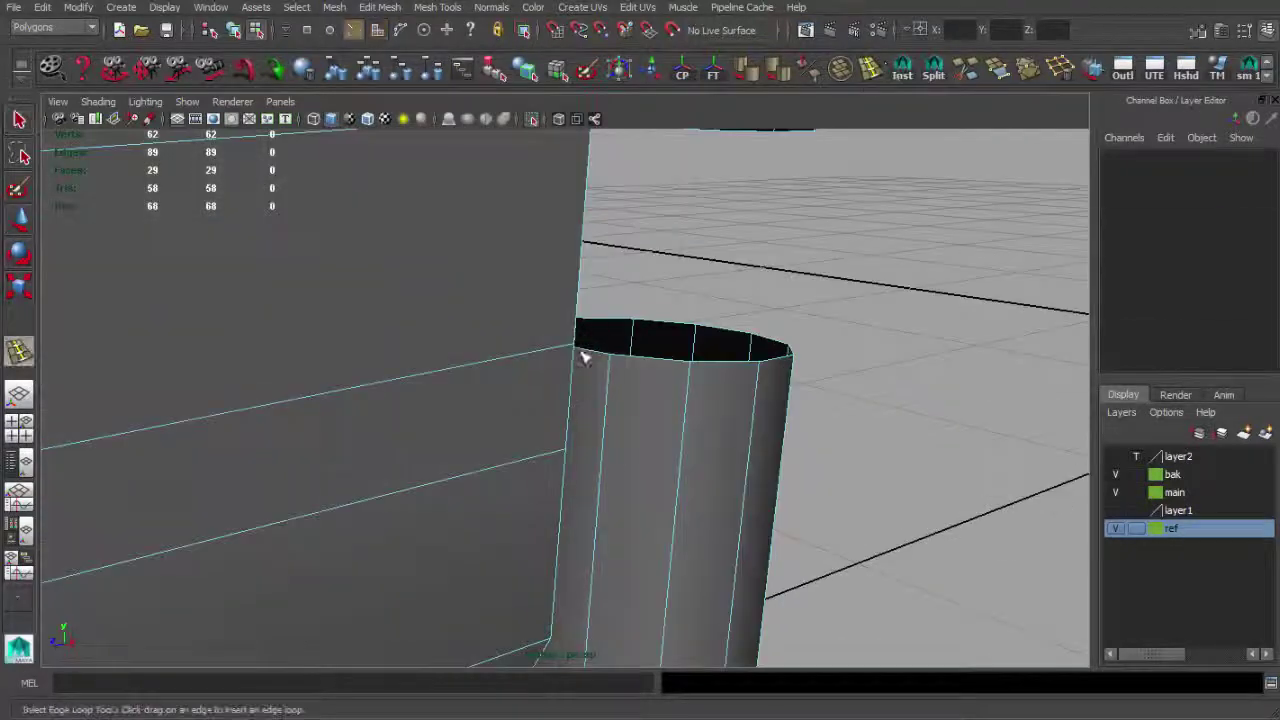
Insert edge loops around the lower hinge cylinder.
{"action": "left_click", "coordinate": [585, 358]}
{"action": "mouse_move", "coordinate": [585, 358]}
{"action": "left_mouse_down", "text": "alt"}
{"action": "mouse_move", "coordinate": [663, 386]}
{"action": "mouse_move", "coordinate": [540, 422]}
{"action": "left_mouse_up", "text": "alt"}
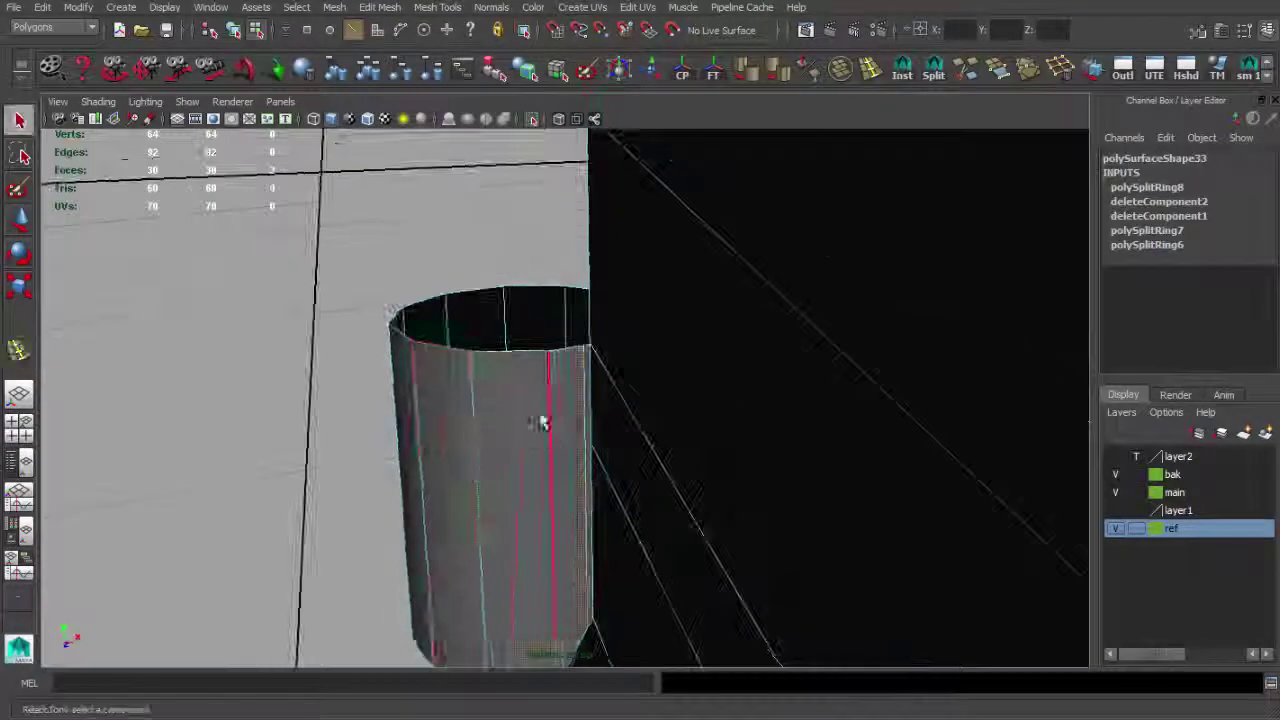
{"action": "mouse_move", "coordinate": [446, 426]}
{"action": "left_mouse_down", "text": "alt"}
{"action": "mouse_move", "coordinate": [380, 486]}
{"action": "mouse_move", "coordinate": [491, 468]}
{"action": "mouse_move", "coordinate": [520, 400]}
{"action": "mouse_move", "coordinate": [512, 420]}
{"action": "mouse_move", "coordinate": [580, 471]}
{"action": "mouse_move", "coordinate": [745, 505]}
{"action": "mouse_move", "coordinate": [657, 429]}
{"action": "left_mouse_up", "text": "alt"}
{"action": "mouse_move", "coordinate": [657, 429]}
{"action": "right_mouse_down", "text": "alt"}
{"action": "mouse_move", "coordinate": [611, 366]}
{"action": "mouse_move", "coordinate": [878, 78]}
{"action": "right_mouse_up", "text": "alt"}
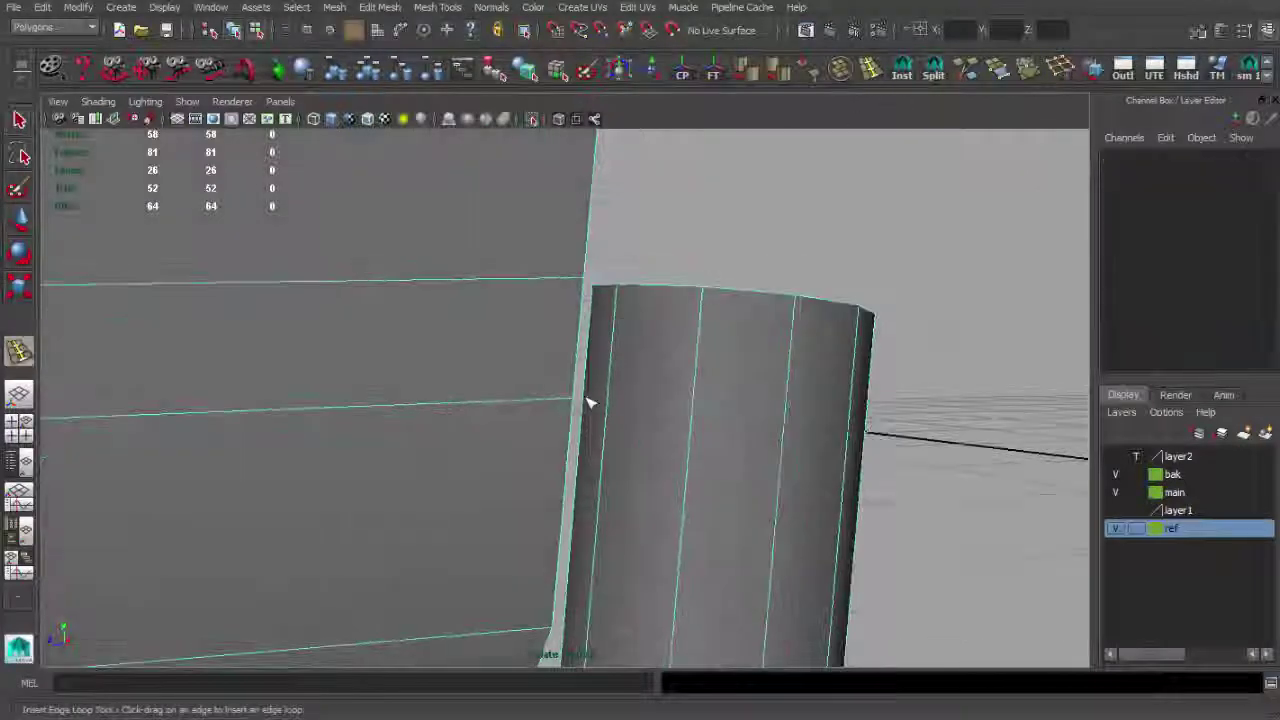
{"action": "left_click", "coordinate": [588, 402]}
{"action": "left_click_drag", "start_coordinate": [588, 402], "coordinate": [600, 300], "text": "alt"}
{"action": "mouse_move", "coordinate": [600, 480]}
{"action": "left_mouse_down"}
{"action": "mouse_move", "coordinate": [657, 394]}
{"action": "mouse_move", "coordinate": [650, 467]}
{"action": "mouse_move", "coordinate": [621, 390]}
{"action": "left_mouse_up"}
{"action": "key", "text": "q"}
Reposition a vertex on the cylinder's rim.
{"action": "mouse_move", "coordinate": [513, 456]}
{"action": "left_mouse_down", "text": "alt"}
{"action": "mouse_move", "coordinate": [586, 394]}
{"action": "mouse_move", "coordinate": [626, 229]}
{"action": "mouse_move", "coordinate": [593, 196]}
{"action": "left_mouse_up", "text": "alt"}
{"action": "key", "text": "q"}
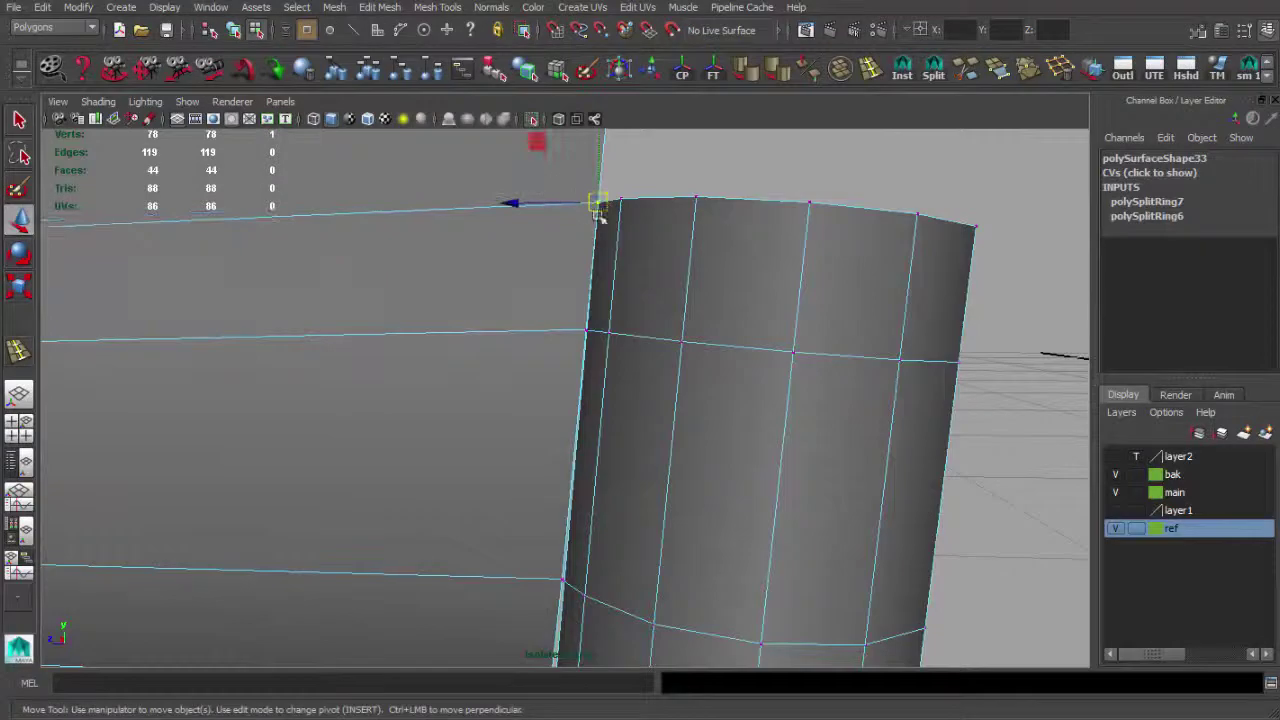
{"action": "mouse_move", "coordinate": [613, 481]}
{"action": "left_mouse_down", "text": "alt"}
{"action": "mouse_move", "coordinate": [677, 337]}
{"action": "mouse_move", "coordinate": [677, 280]}
{"action": "mouse_move", "coordinate": [620, 152]}
{"action": "mouse_move", "coordinate": [670, 272]}
{"action": "left_mouse_up", "text": "alt"}
{"action": "left_click", "coordinate": [677, 337]}
{"action": "key", "text": "q"}
Select the lower cylinder's open rim edges and extrude them.
{"action": "mouse_move", "coordinate": [700, 330]}
{"action": "left_mouse_down", "text": "alt"}
{"action": "mouse_move", "coordinate": [640, 391]}
{"action": "mouse_move", "coordinate": [608, 620]}
{"action": "mouse_move", "coordinate": [663, 491]}
{"action": "mouse_move", "coordinate": [614, 608]}
{"action": "mouse_move", "coordinate": [614, 423]}
{"action": "left_mouse_up", "text": "alt"}
{"action": "left_click", "coordinate": [608, 620]}
{"action": "left_click", "coordinate": [642, 490]}
{"action": "left_click", "coordinate": [614, 423]}
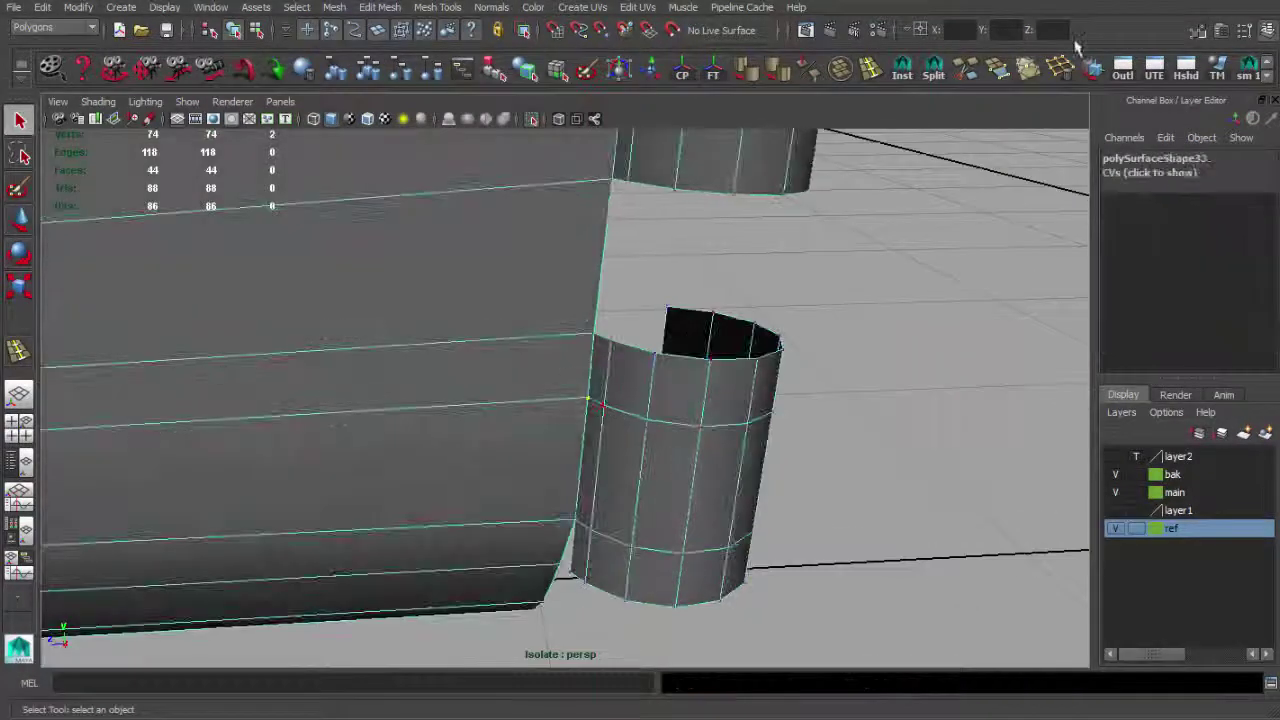
{"action": "mouse_move", "coordinate": [576, 535]}
{"action": "left_mouse_down", "text": "alt"}
{"action": "mouse_move", "coordinate": [580, 563]}
{"action": "mouse_move", "coordinate": [651, 380]}
{"action": "mouse_move", "coordinate": [466, 391]}
{"action": "mouse_move", "coordinate": [693, 552]}
{"action": "mouse_move", "coordinate": [720, 449]}
{"action": "mouse_move", "coordinate": [717, 357]}
{"action": "mouse_move", "coordinate": [671, 457]}
{"action": "left_mouse_up", "text": "alt"}
{"action": "left_click", "coordinate": [687, 343]}
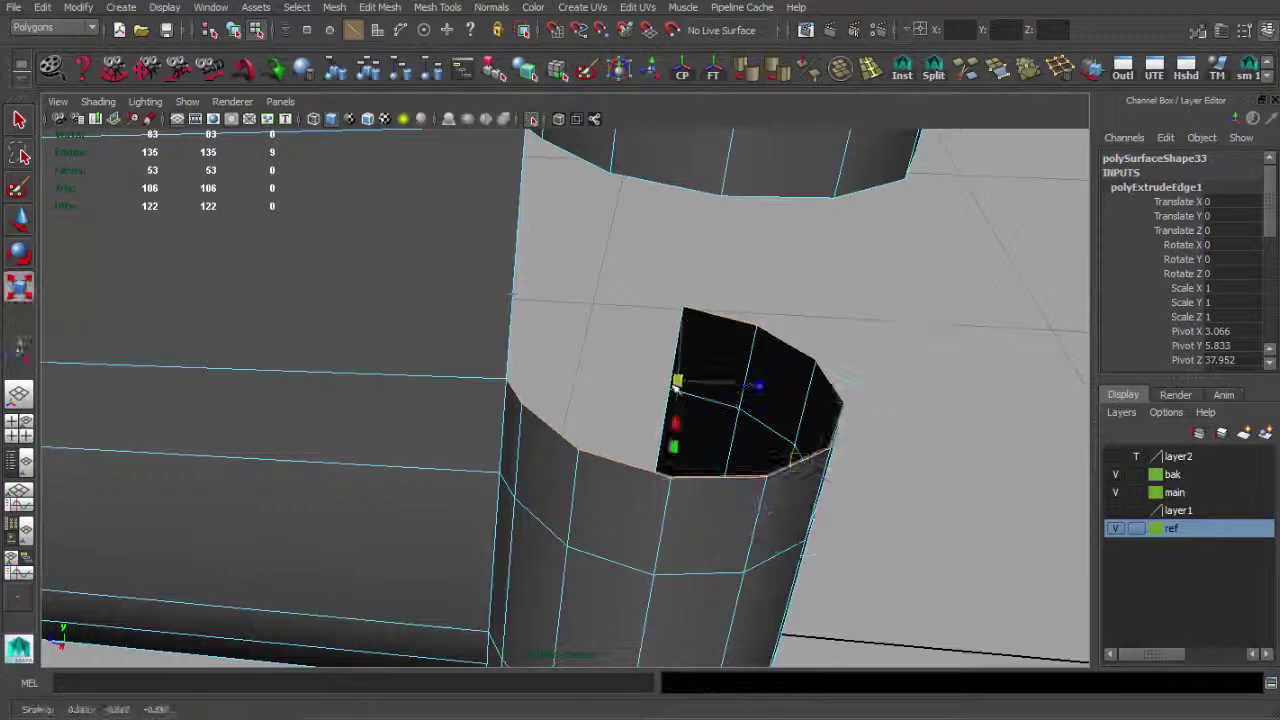
{"action": "key", "text": "F8"}
{"action": "left_click_drag", "start_coordinate": [604, 375], "coordinate": [707, 456], "text": "alt"}
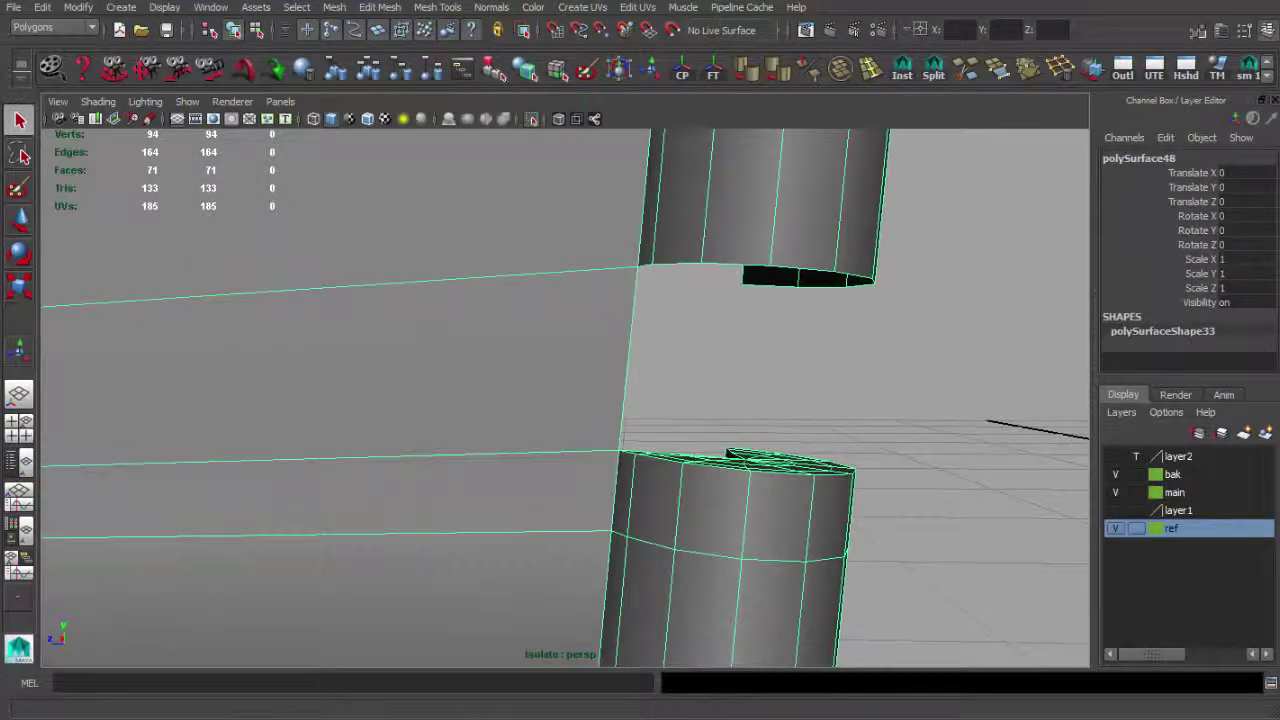
Check the hinge reference photo in Photo Viewer, then return to the model.
{"action": "left_click", "coordinate": [340, 708]}
{"action": "left_click", "coordinate": [574, 448]}
{"action": "left_click", "coordinate": [340, 708]}
{"action": "scroll", "coordinate": [391, 414], "scroll_direction": "up", "scroll_amount": 2}
{"action": "scroll", "coordinate": [366, 414], "scroll_direction": "up", "scroll_amount": 2}
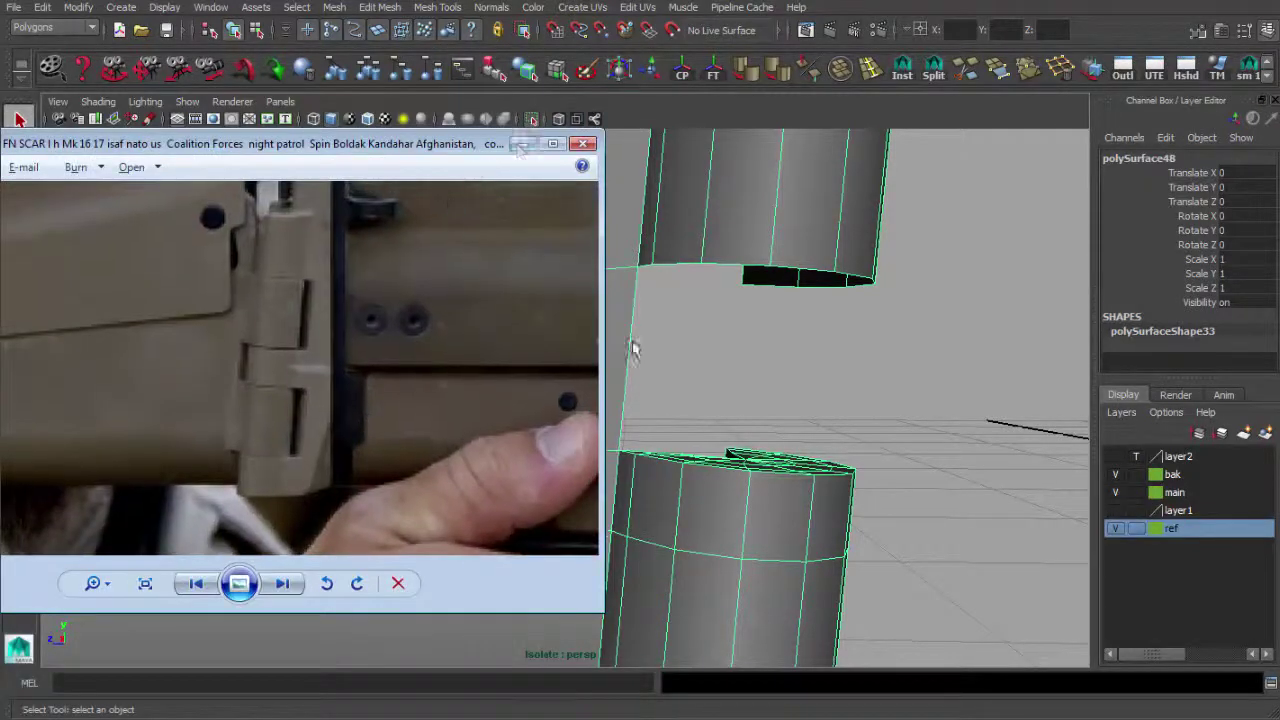
{"action": "left_click", "coordinate": [632, 348]}
{"action": "scroll", "coordinate": [632, 348], "scroll_direction": "down", "scroll_amount": 5}
{"action": "scroll", "coordinate": [632, 348], "scroll_direction": "up", "scroll_amount": 5}
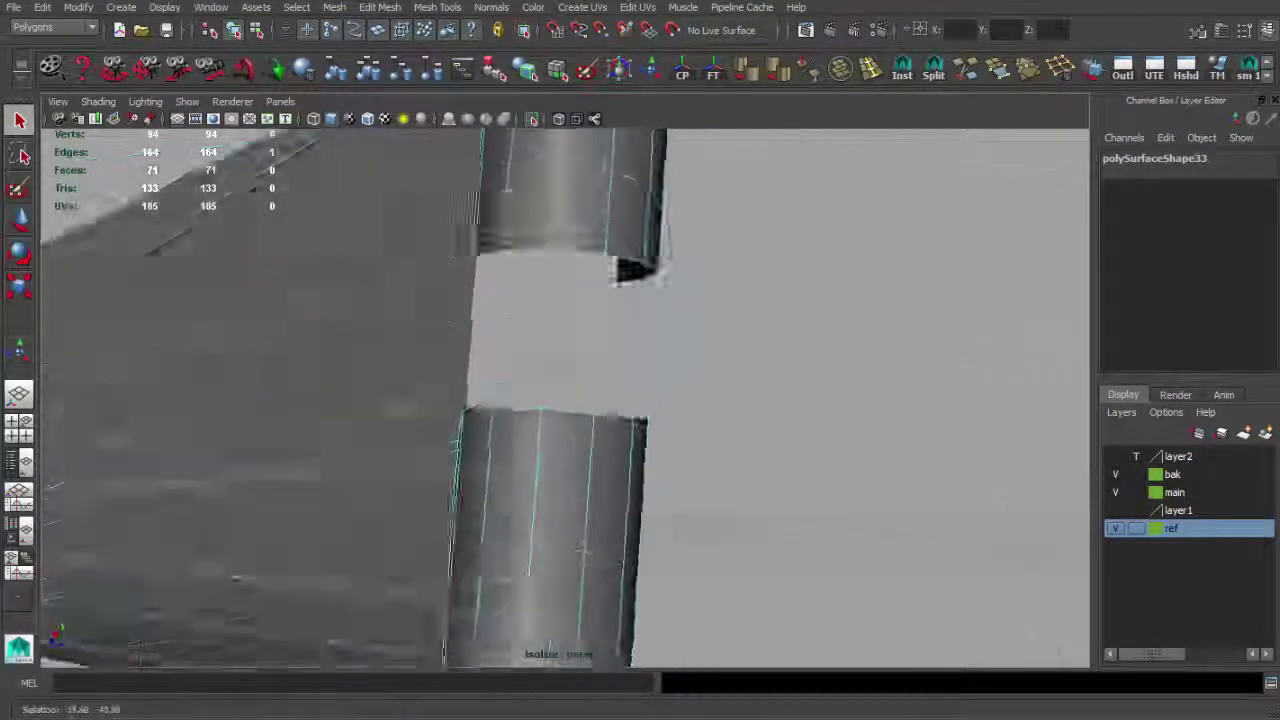
Insert vertical edge loops on the wall beside the cylinder cap.
{"action": "key", "text": "w"}
{"action": "mouse_move", "coordinate": [507, 484]}
{"action": "left_mouse_down", "text": "alt"}
{"action": "mouse_move", "coordinate": [563, 434]}
{"action": "mouse_move", "coordinate": [411, 403]}
{"action": "mouse_move", "coordinate": [428, 416]}
{"action": "left_mouse_up", "text": "alt"}
{"action": "scroll", "coordinate": [428, 416], "scroll_direction": "up", "scroll_amount": 5}
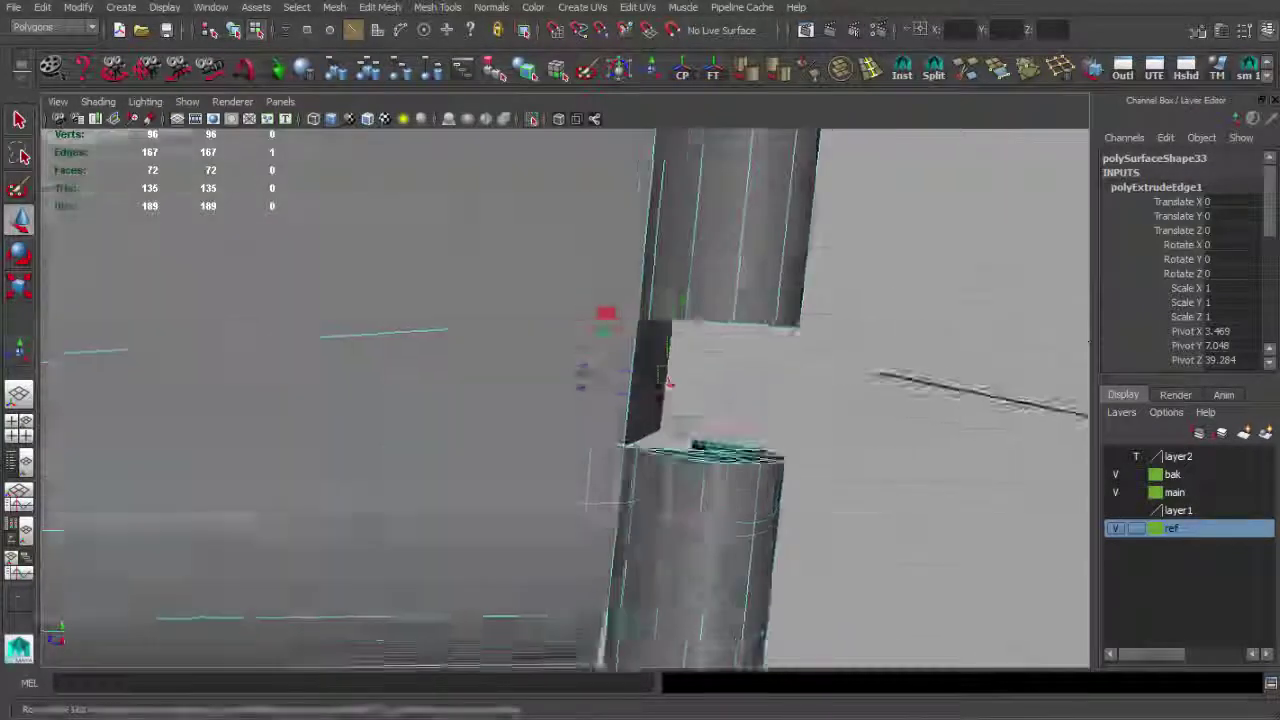
{"action": "left_click_drag", "start_coordinate": [586, 371], "coordinate": [560, 300], "text": "alt"}
{"action": "left_click", "coordinate": [902, 66]}
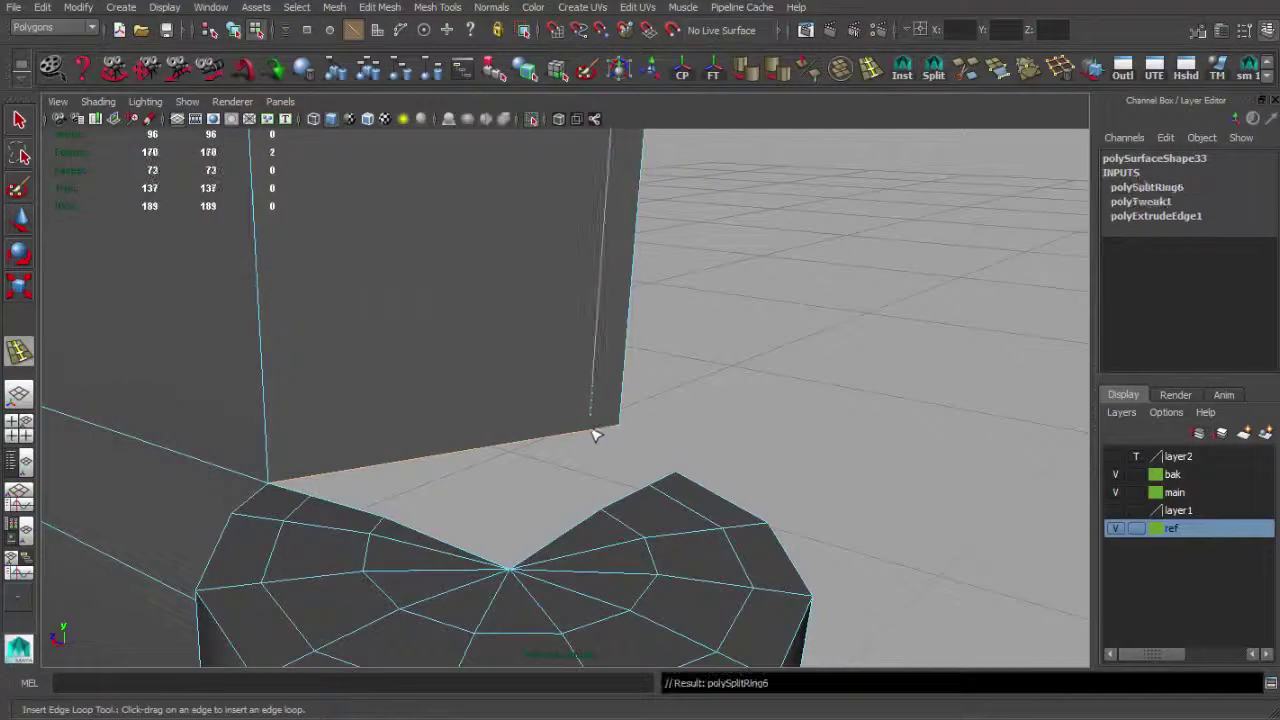
{"action": "mouse_move", "coordinate": [421, 435]}
{"action": "left_mouse_down", "text": "alt"}
{"action": "mouse_move", "coordinate": [594, 457]}
{"action": "mouse_move", "coordinate": [560, 430]}
{"action": "left_mouse_up", "text": "alt"}
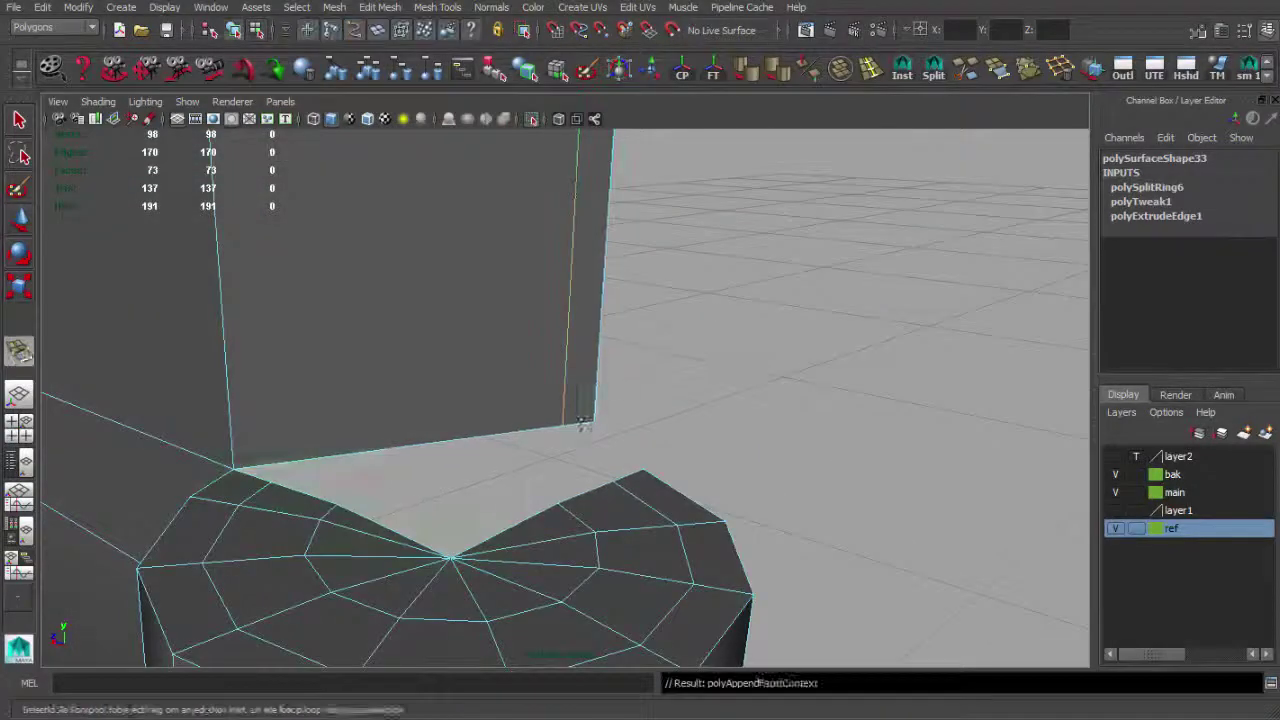
{"action": "left_click", "coordinate": [533, 367]}
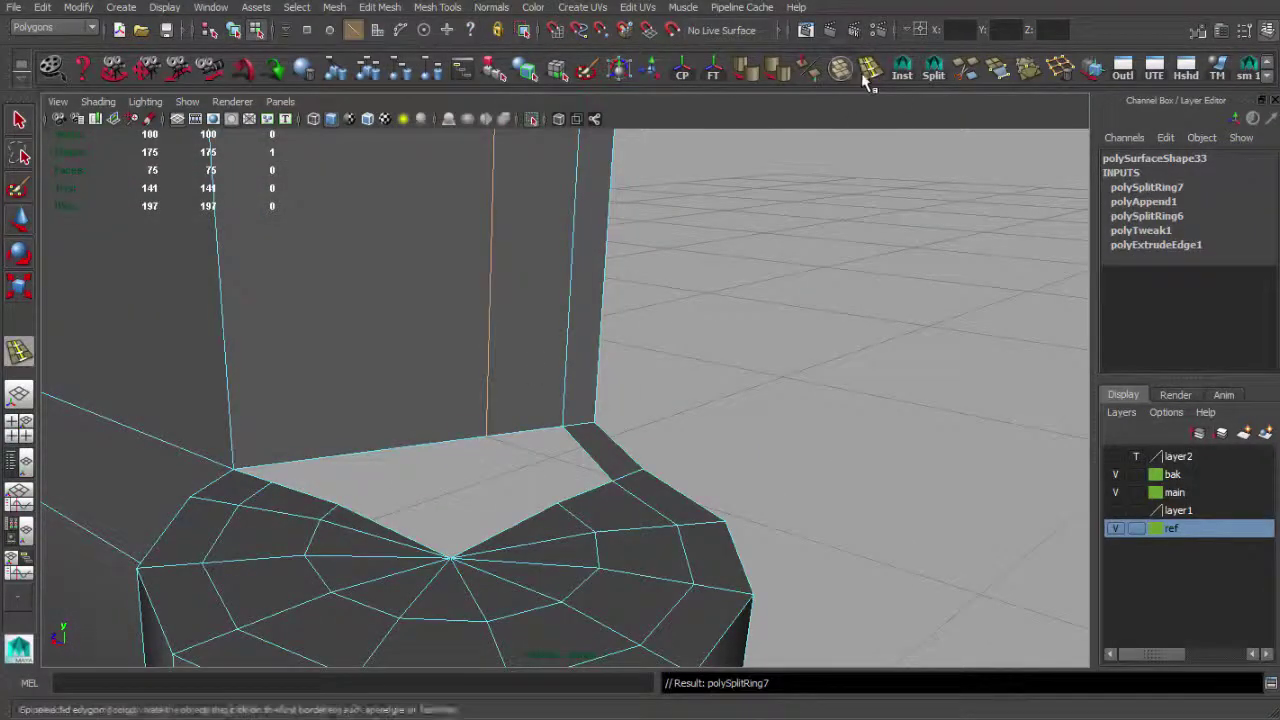
{"action": "key", "text": "Return"}
{"action": "left_click_drag", "start_coordinate": [588, 485], "coordinate": [600, 494], "text": "alt"}
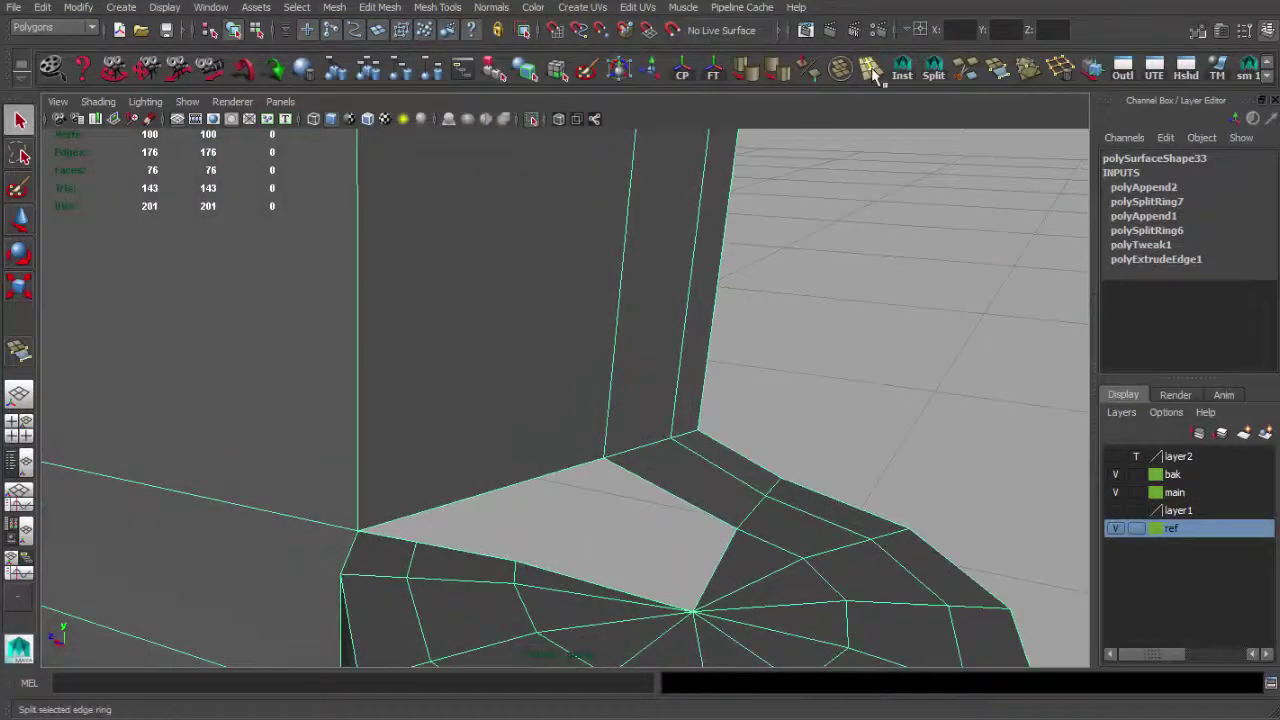
{"action": "left_click_drag", "start_coordinate": [740, 441], "coordinate": [712, 442], "text": "alt"}
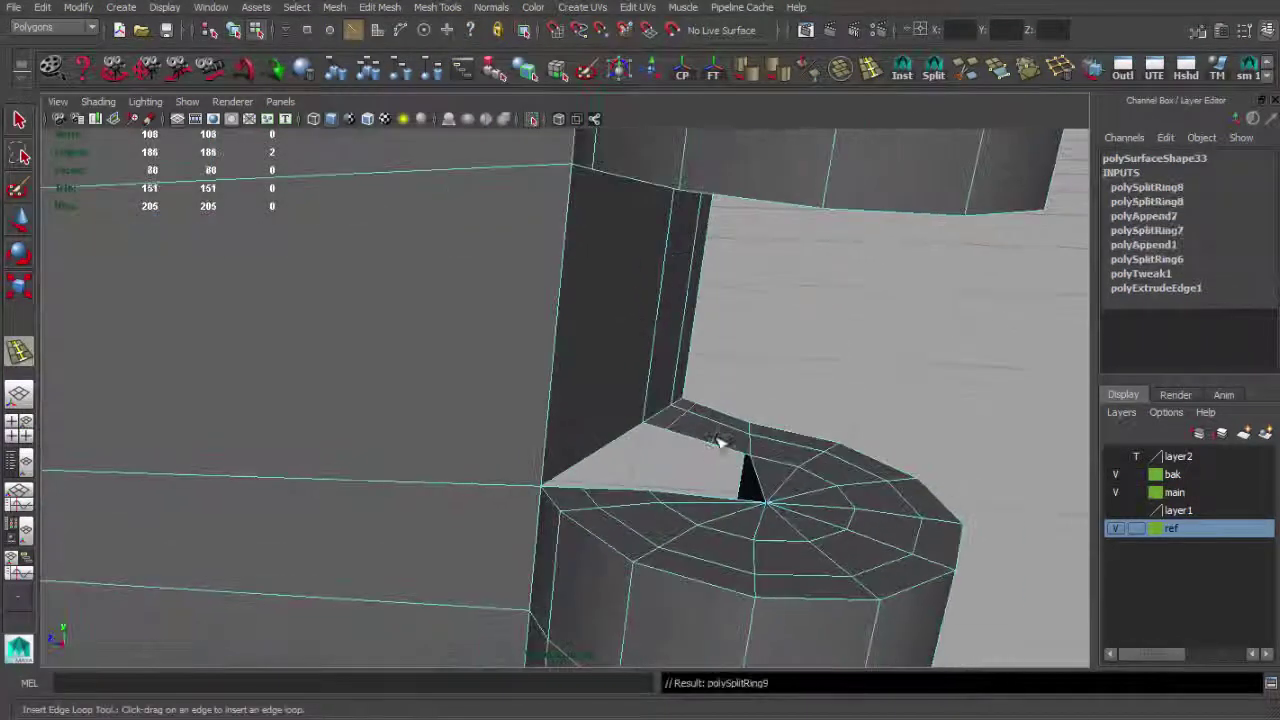
Extrude the upper cylinder's open end and merge it into a centre point.
{"action": "mouse_move", "coordinate": [662, 425]}
{"action": "left_mouse_down", "text": "alt"}
{"action": "mouse_move", "coordinate": [640, 491]}
{"action": "mouse_move", "coordinate": [777, 457]}
{"action": "mouse_move", "coordinate": [727, 447]}
{"action": "mouse_move", "coordinate": [657, 371]}
{"action": "mouse_move", "coordinate": [463, 447]}
{"action": "mouse_move", "coordinate": [657, 471]}
{"action": "left_mouse_up", "text": "alt"}
{"action": "left_click", "coordinate": [694, 471]}
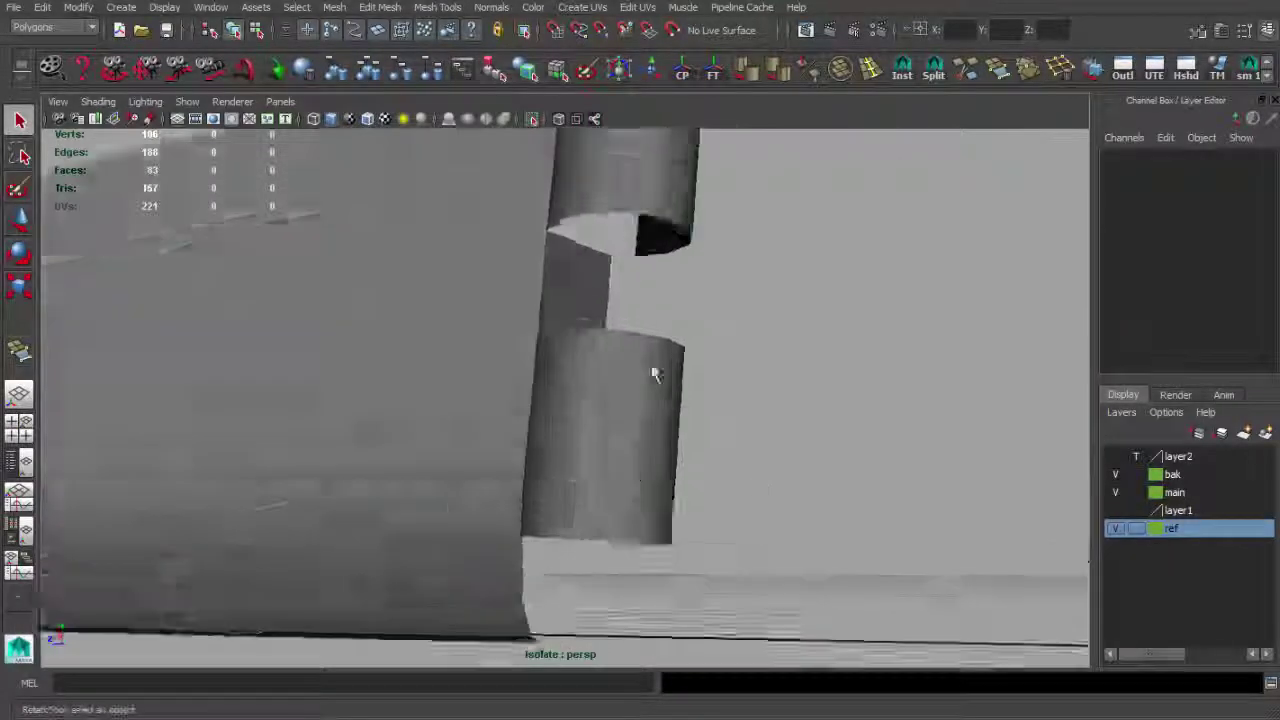
{"action": "left_click", "coordinate": [657, 371]}
{"action": "key", "text": "ctrl+e"}
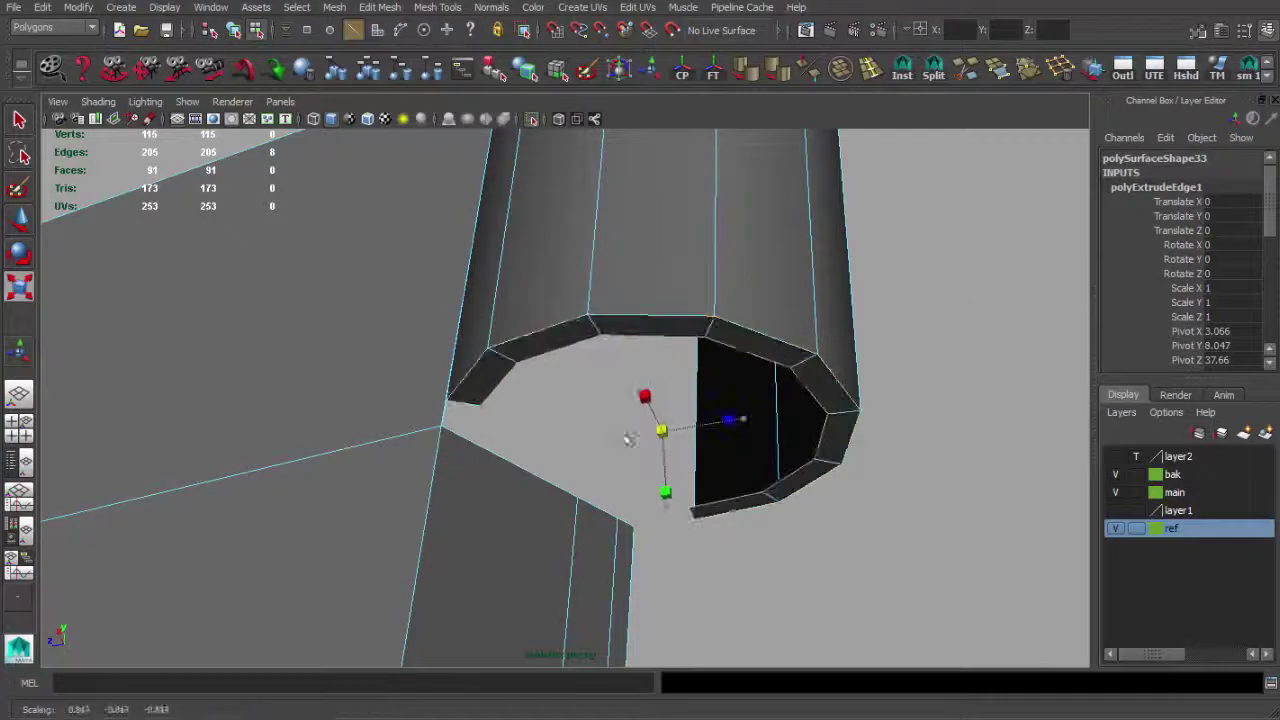
{"action": "left_click", "coordinate": [1030, 80]}
{"action": "mouse_move", "coordinate": [760, 320]}
{"action": "left_mouse_down", "text": "alt"}
{"action": "mouse_move", "coordinate": [700, 357]}
{"action": "mouse_move", "coordinate": [614, 480]}
{"action": "left_mouse_up", "text": "alt"}
{"action": "left_click_drag", "start_coordinate": [503, 416], "coordinate": [571, 423], "text": "alt"}
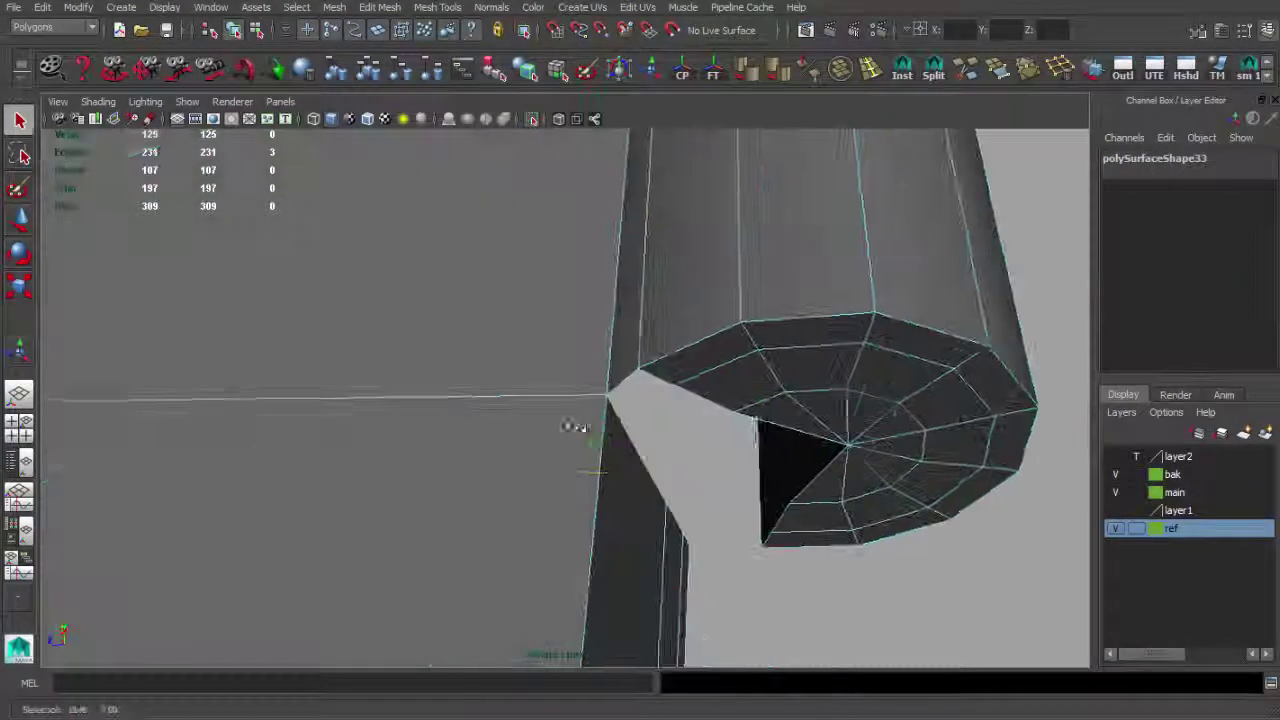
Fill the gaps between the knuckle cap and mount strip with appended polygons.
{"action": "key", "text": "ctrl+e"}
{"action": "mouse_move", "coordinate": [615, 470]}
{"action": "left_mouse_down", "text": "alt"}
{"action": "mouse_move", "coordinate": [600, 415]}
{"action": "mouse_move", "coordinate": [549, 358]}
{"action": "left_mouse_up", "text": "alt"}
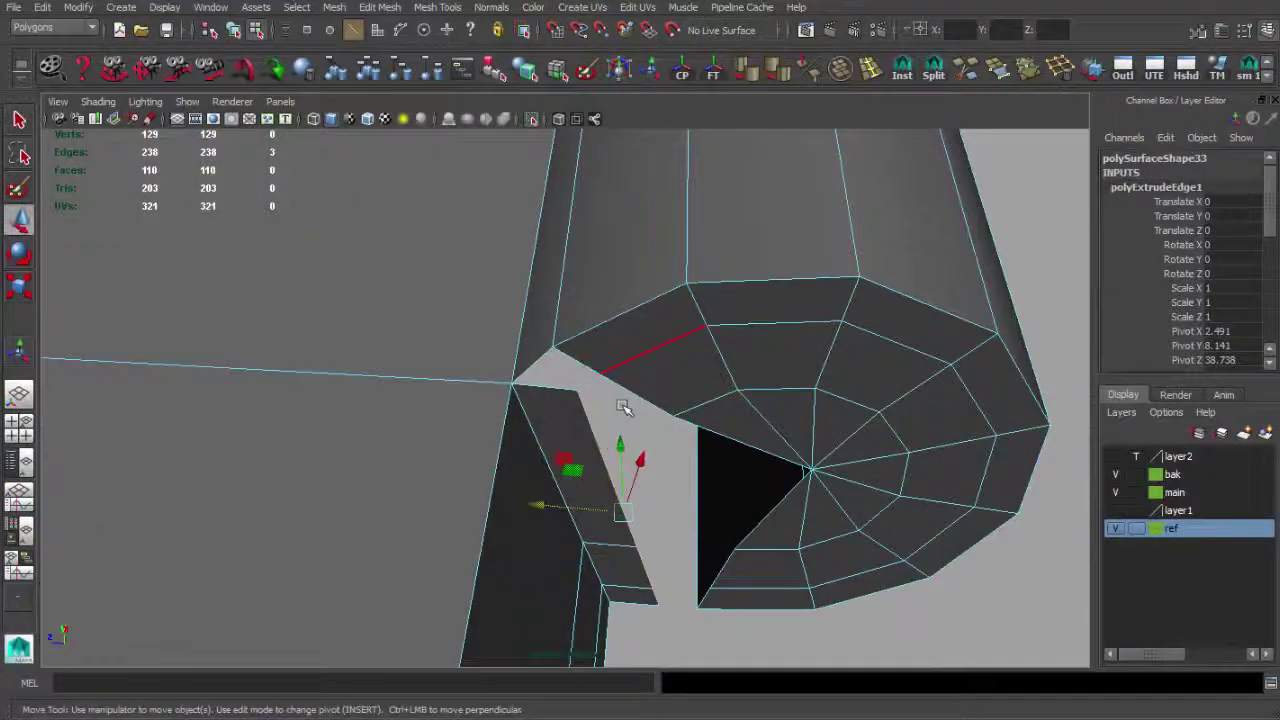
{"action": "key", "text": "w"}
{"action": "left_click", "coordinate": [575, 382]}
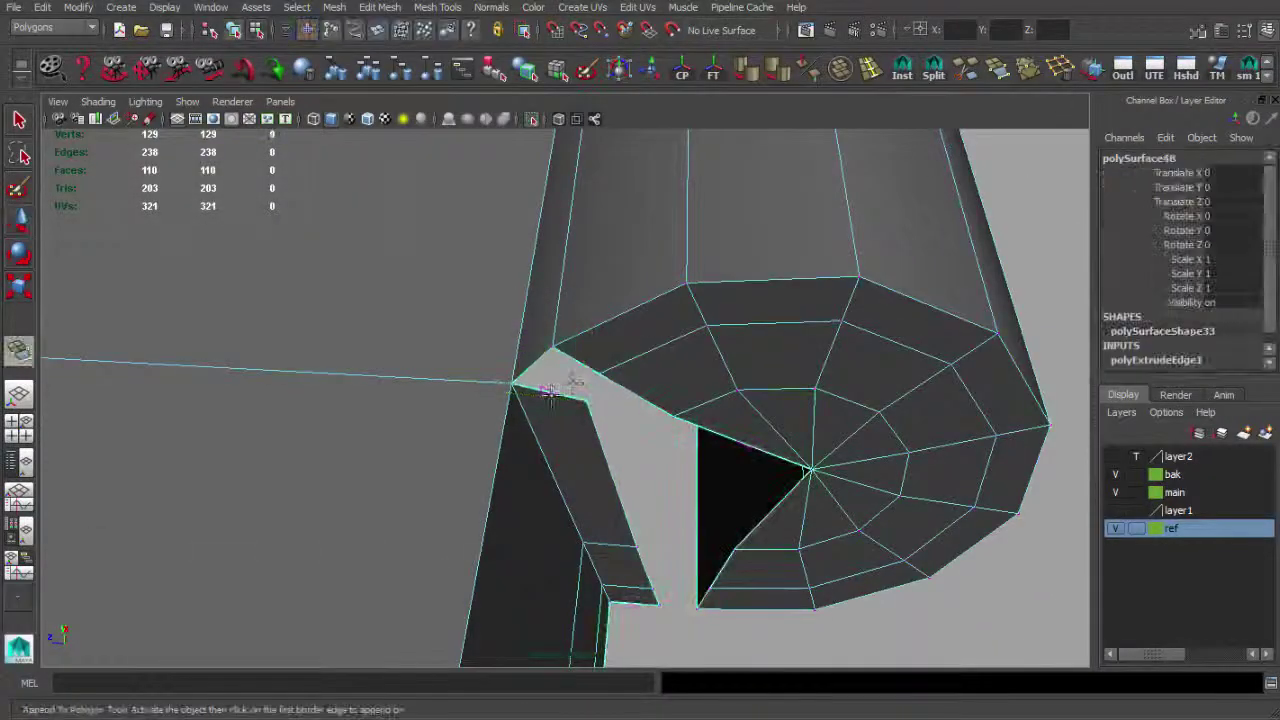
{"action": "key", "text": "Return"}
{"action": "mouse_move", "coordinate": [575, 382]}
{"action": "left_mouse_down", "text": "alt"}
{"action": "mouse_move", "coordinate": [567, 535]}
{"action": "mouse_move", "coordinate": [688, 618]}
{"action": "left_mouse_up", "text": "alt"}
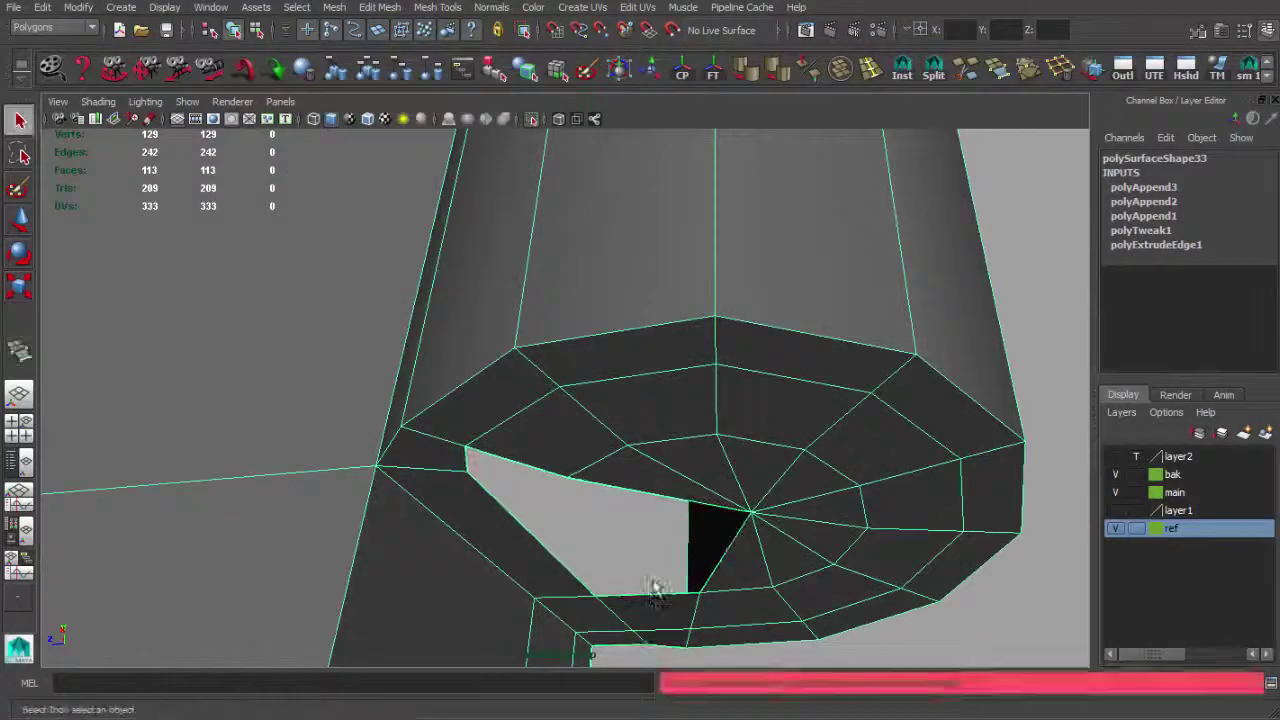
{"action": "key", "text": "Return"}
{"action": "mouse_move", "coordinate": [519, 478]}
{"action": "left_mouse_down", "text": "alt"}
{"action": "mouse_move", "coordinate": [855, 537]}
{"action": "mouse_move", "coordinate": [628, 390]}
{"action": "left_mouse_up", "text": "alt"}
{"action": "key", "text": "space"}
{"action": "key", "text": "space"}
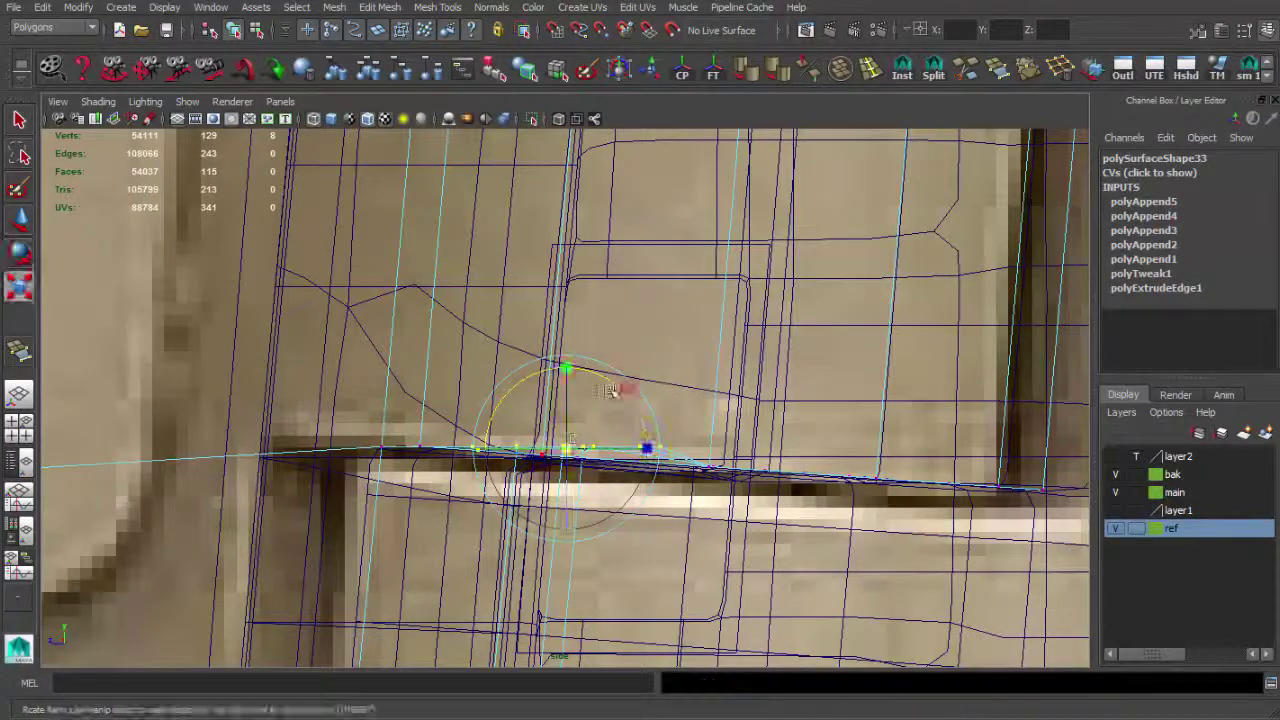
Drag a vertex on the hinge strip's lower edge into line with the side reference.
{"action": "left_click", "coordinate": [566, 365]}
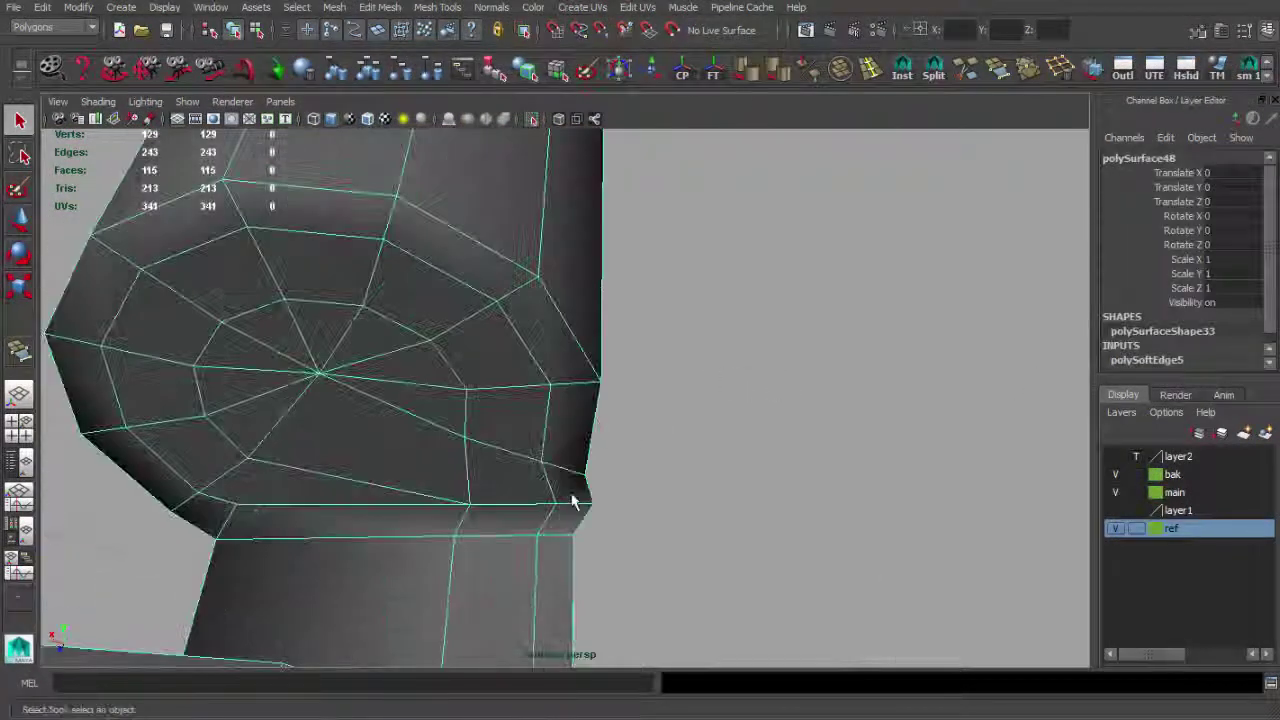
Add an edge loop around the hinge cylinder and append a face bridging it to the stock.
{"action": "left_click", "coordinate": [575, 503]}
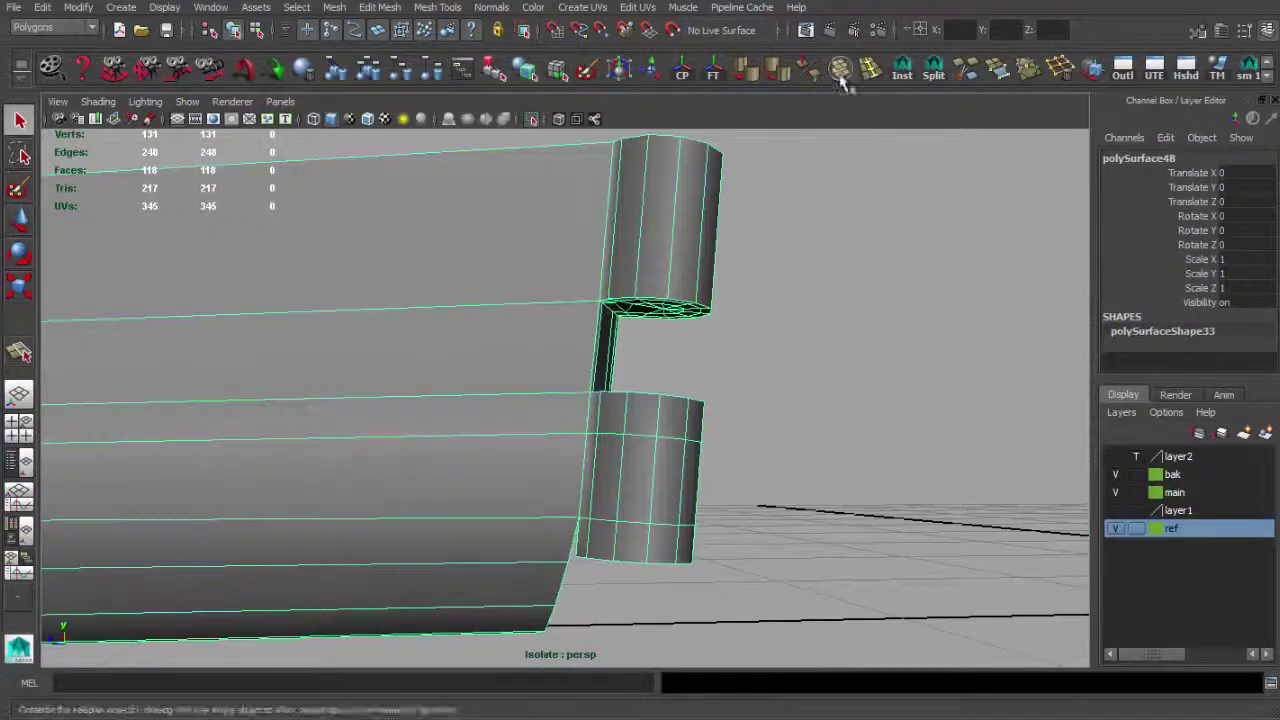
{"action": "left_click", "coordinate": [840, 72]}
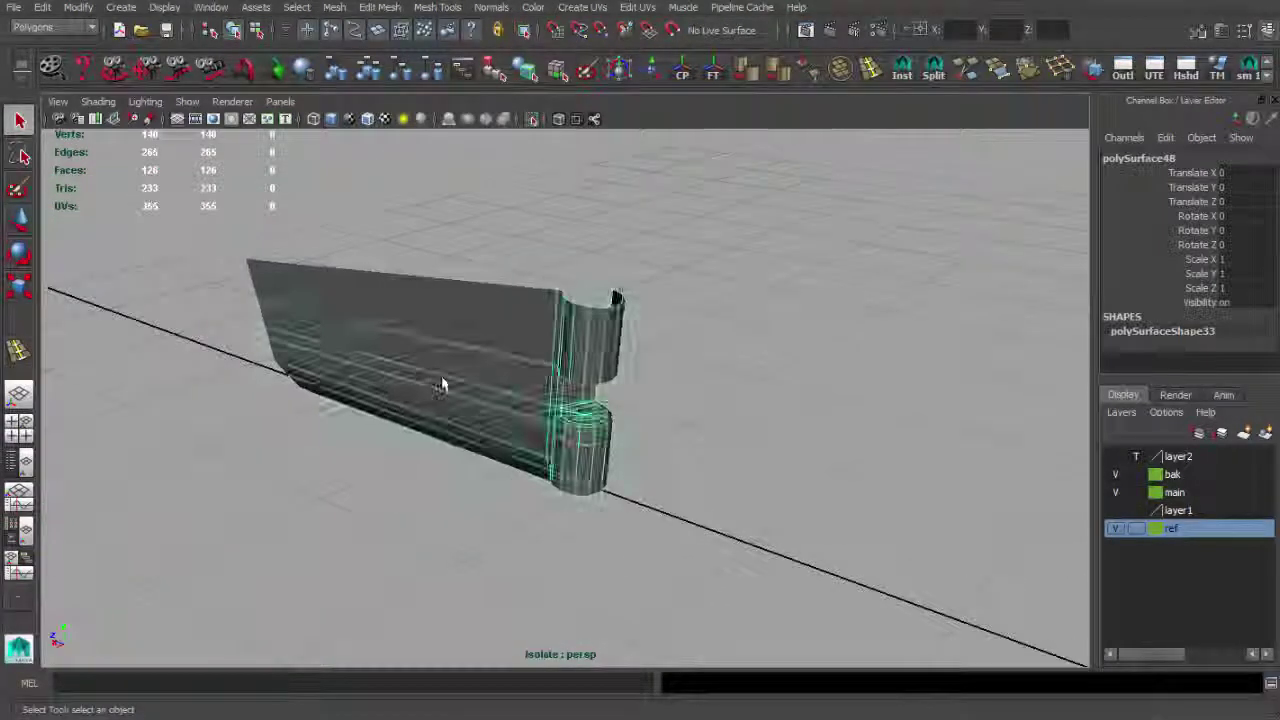
{"action": "mouse_move", "coordinate": [441, 386]}
{"action": "left_mouse_down", "text": "alt"}
{"action": "mouse_move", "coordinate": [838, 427]}
{"action": "mouse_move", "coordinate": [800, 408]}
{"action": "left_mouse_up", "text": "alt"}
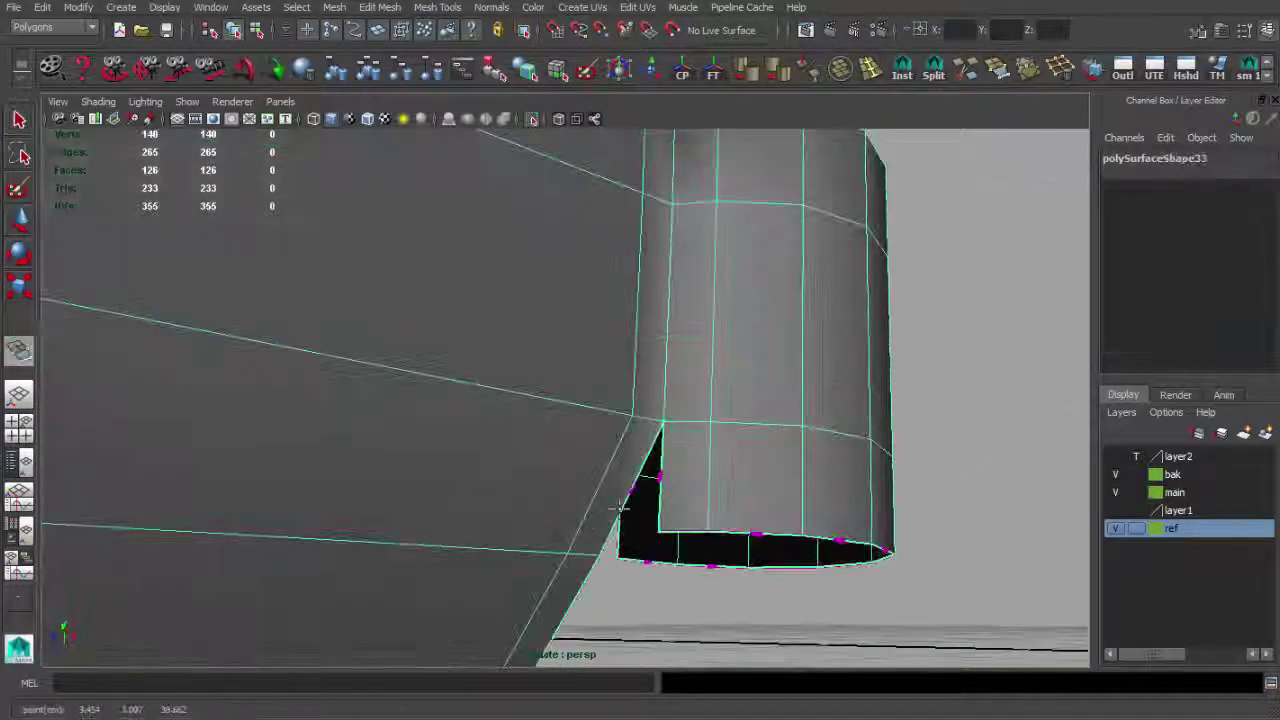
{"action": "left_click_drag", "start_coordinate": [620, 507], "coordinate": [706, 537], "text": "alt"}
{"action": "left_click_drag", "start_coordinate": [686, 443], "coordinate": [676, 354], "text": "alt"}
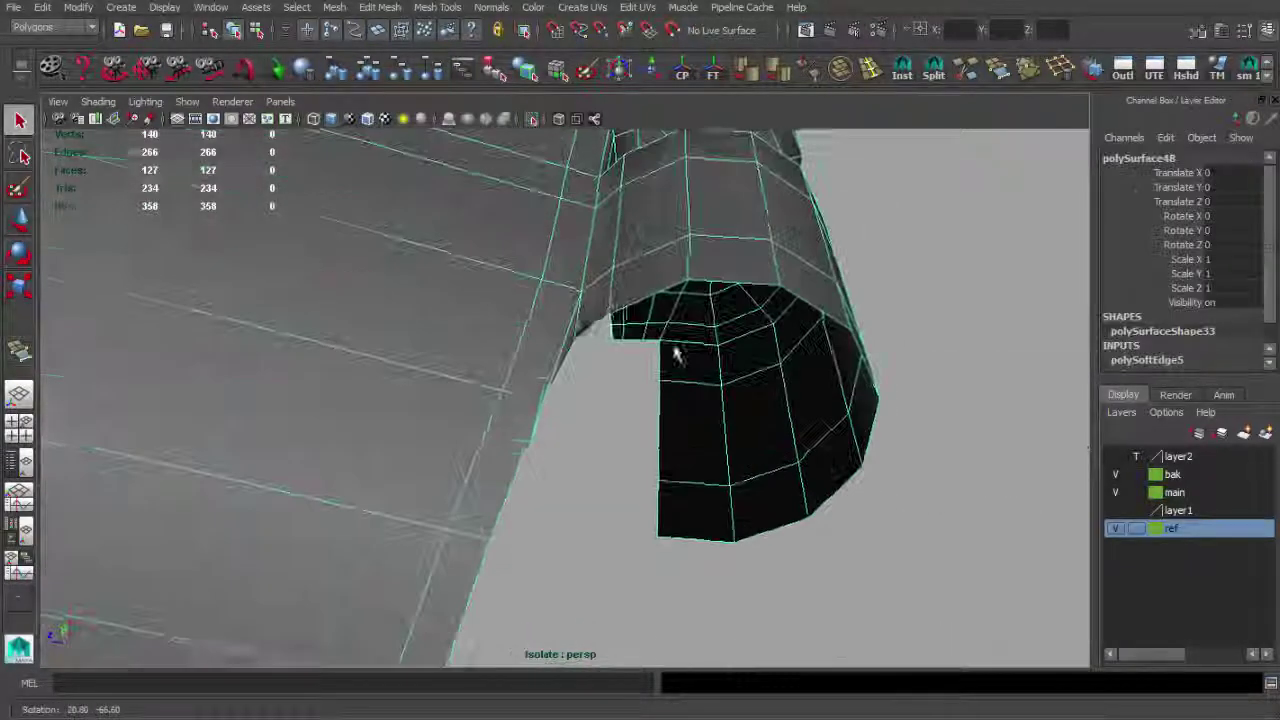
{"action": "key", "text": "Return"}
{"action": "key", "text": "w"}
{"action": "left_click", "coordinate": [503, 400]}
{"action": "mouse_move", "coordinate": [440, 373]}
{"action": "left_mouse_down", "text": "alt"}
{"action": "mouse_move", "coordinate": [588, 422]}
{"action": "mouse_move", "coordinate": [585, 441]}
{"action": "mouse_move", "coordinate": [557, 440]}
{"action": "left_mouse_up", "text": "alt"}
Delete the cylinder's end face and extrude the border edges of the resulting hole.
{"action": "key", "text": "q"}
{"action": "left_click", "coordinate": [548, 413]}
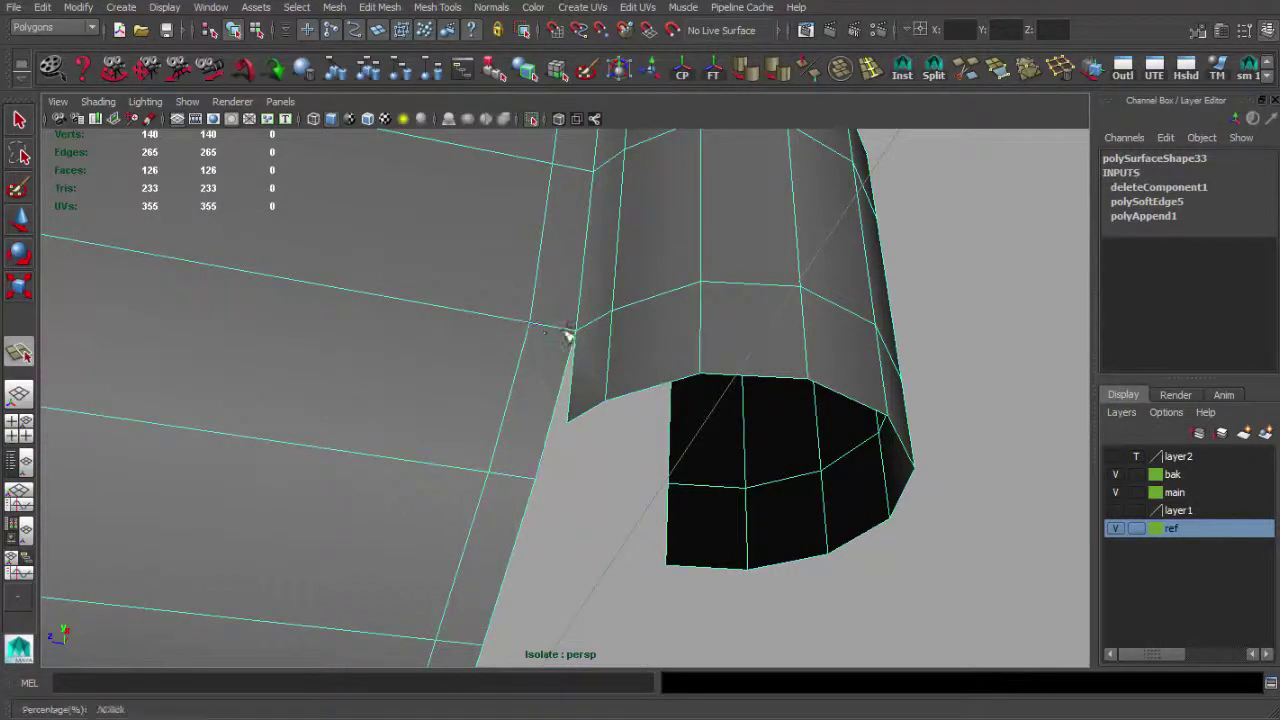
{"action": "left_click_drag", "start_coordinate": [577, 410], "coordinate": [537, 455], "text": "alt"}
{"action": "left_click", "coordinate": [788, 314]}
{"action": "key", "text": "Delete"}
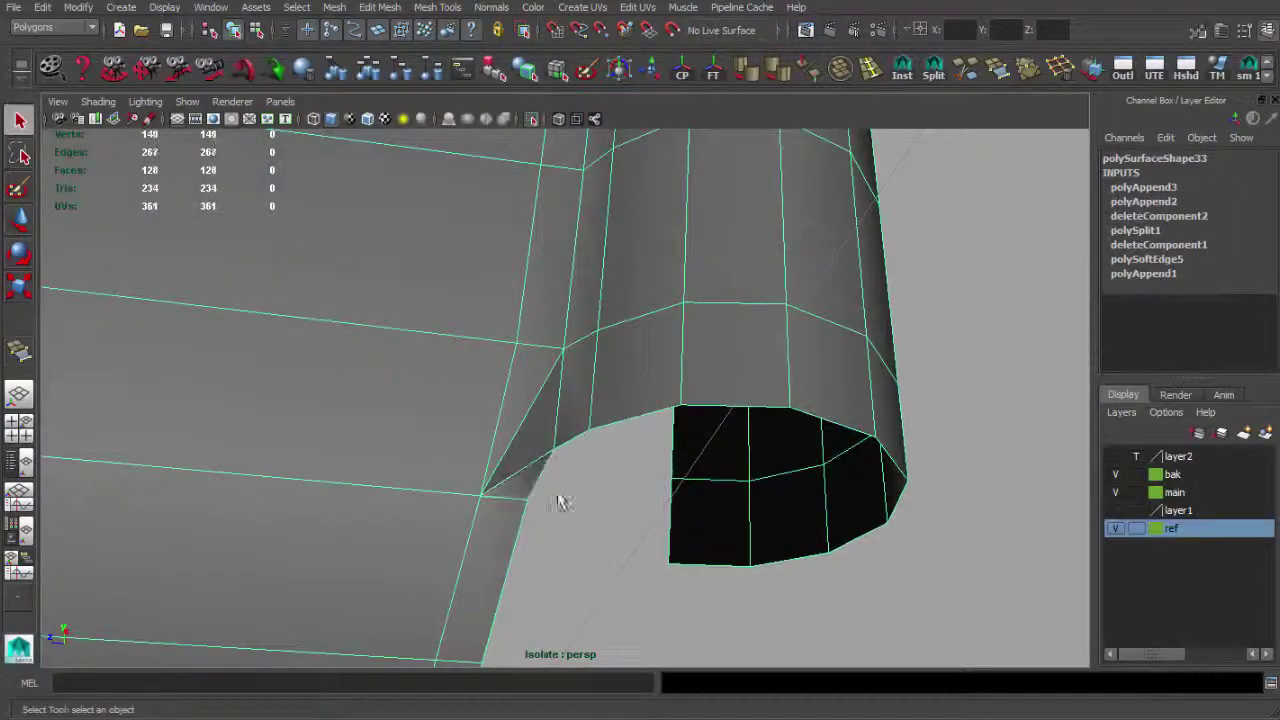
{"action": "mouse_move", "coordinate": [997, 328]}
{"action": "left_mouse_down", "text": "alt"}
{"action": "mouse_move", "coordinate": [593, 390]}
{"action": "mouse_move", "coordinate": [709, 451]}
{"action": "left_mouse_up", "text": "alt"}
{"action": "double_click", "coordinate": [709, 451]}
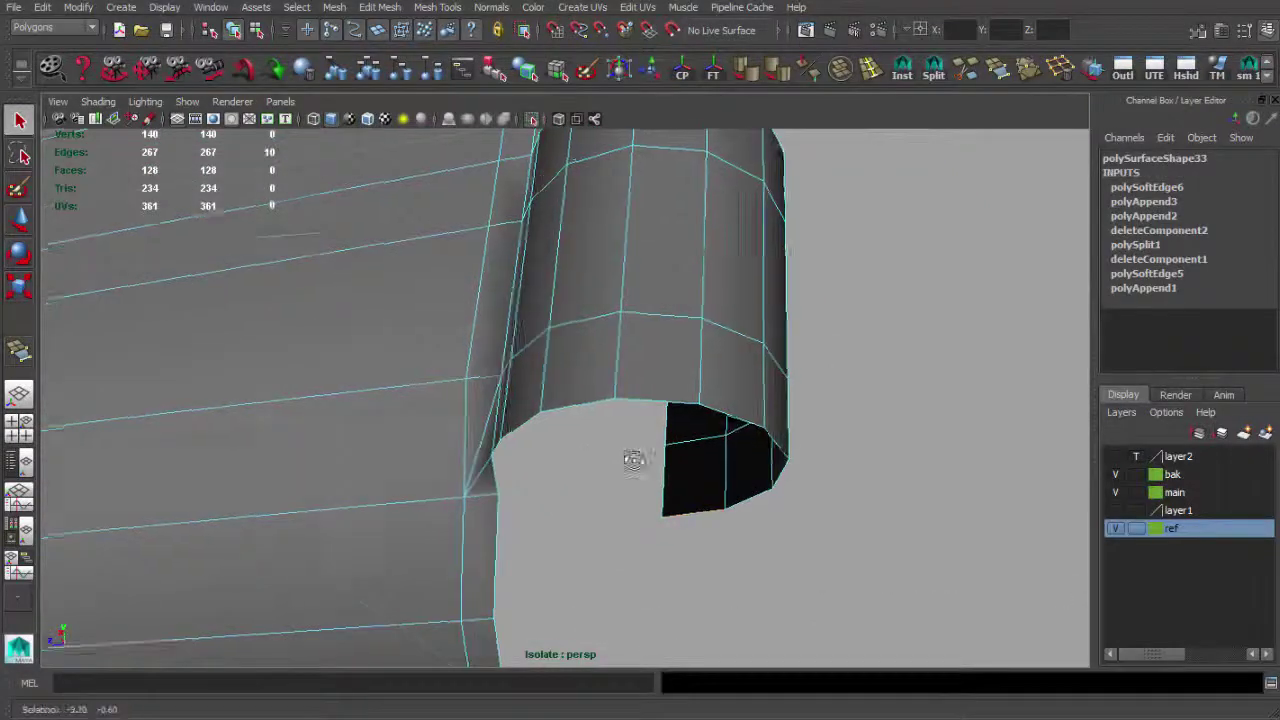
{"action": "key", "text": "ctrl+e"}
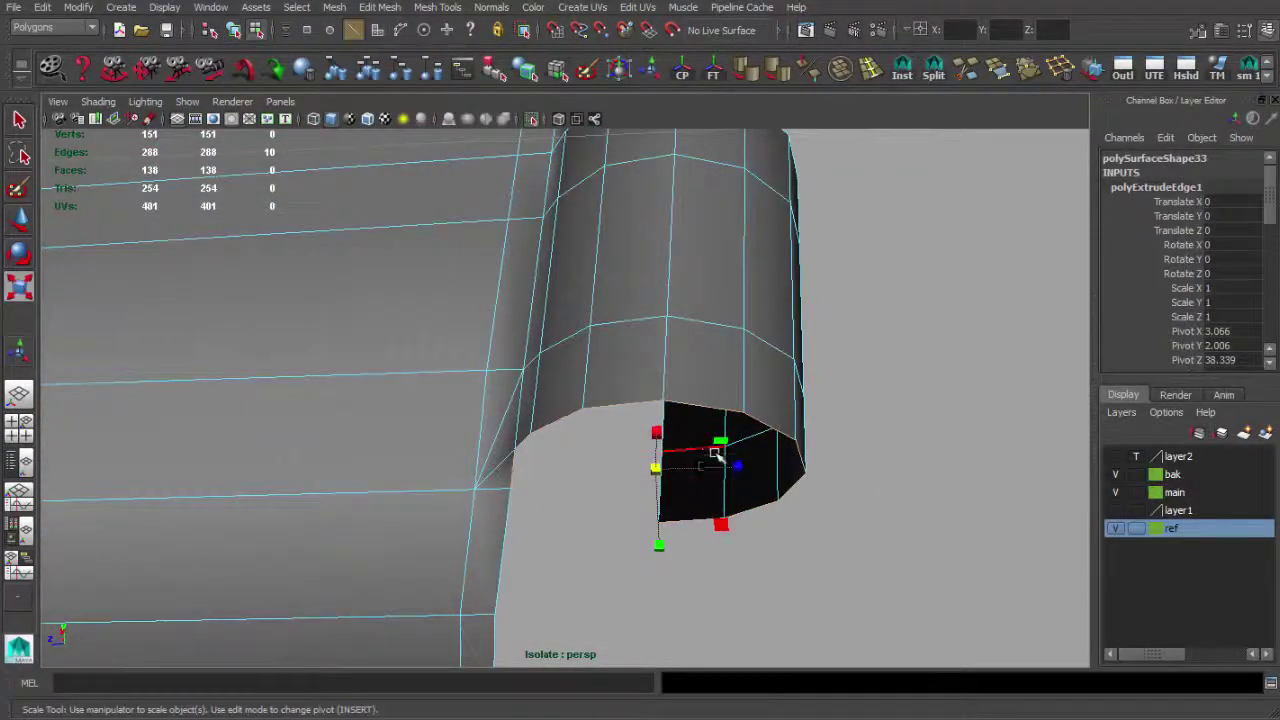
Extrude the hinge hole's border edges downward to begin the bracket beneath the cylinder.
{"action": "left_click_drag", "start_coordinate": [715, 455], "coordinate": [733, 362], "text": "alt"}
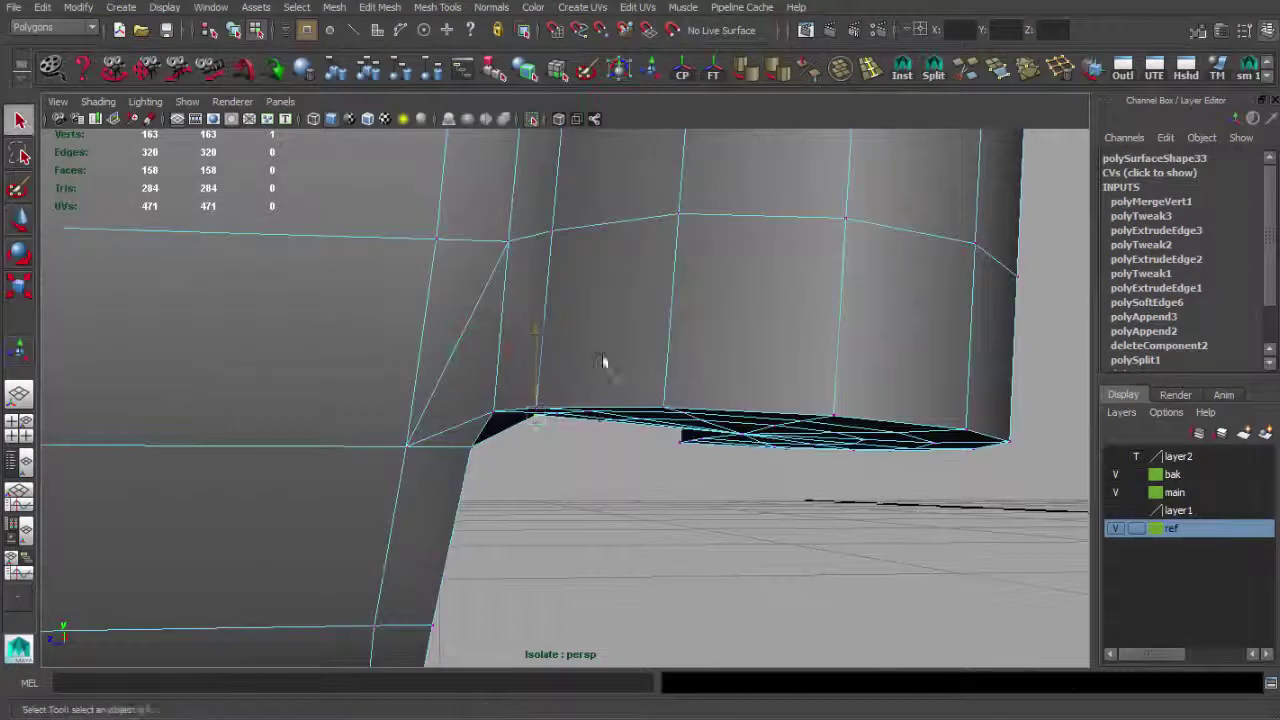
{"action": "left_click", "coordinate": [603, 363]}
{"action": "mouse_move", "coordinate": [657, 343]}
{"action": "left_mouse_down", "text": "alt"}
{"action": "mouse_move", "coordinate": [336, 327]}
{"action": "mouse_move", "coordinate": [394, 323]}
{"action": "mouse_move", "coordinate": [623, 449]}
{"action": "mouse_move", "coordinate": [629, 434]}
{"action": "mouse_move", "coordinate": [632, 455]}
{"action": "mouse_move", "coordinate": [909, 600]}
{"action": "left_mouse_up", "text": "alt"}
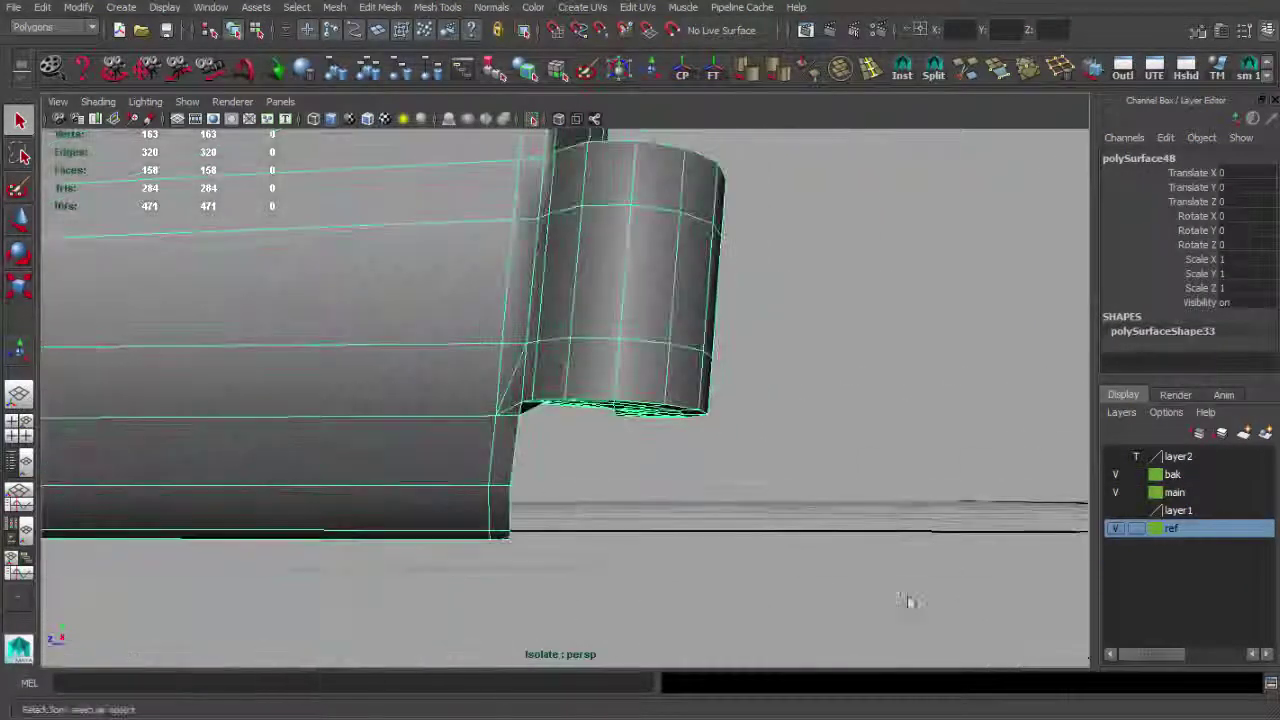
{"action": "right_click_drag", "start_coordinate": [909, 600], "coordinate": [531, 400], "text": "alt"}
{"action": "left_click", "coordinate": [531, 400]}
{"action": "mouse_move", "coordinate": [531, 400]}
{"action": "left_mouse_down", "text": "alt"}
{"action": "mouse_move", "coordinate": [549, 506]}
{"action": "mouse_move", "coordinate": [481, 510]}
{"action": "left_mouse_up", "text": "alt"}
{"action": "key", "text": "ctrl+e"}
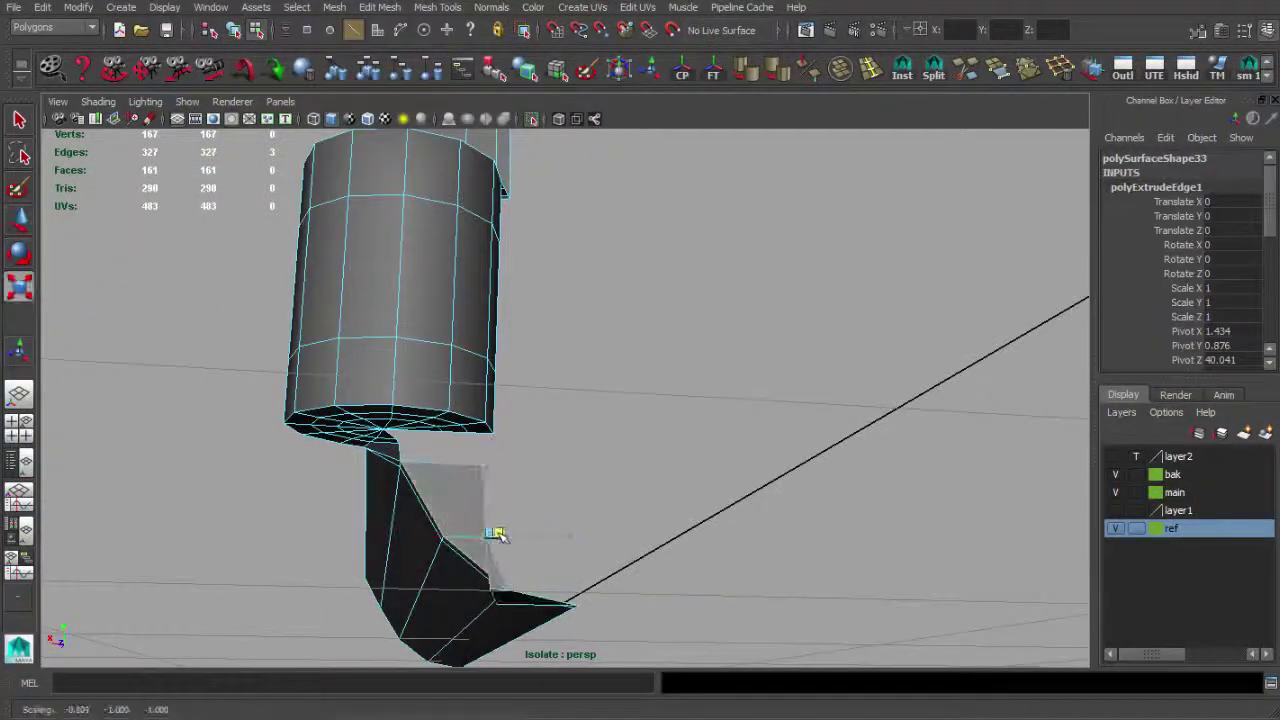
{"action": "right_click_drag", "start_coordinate": [437, 538], "coordinate": [905, 122], "text": "alt"}
{"action": "key", "text": "q"}
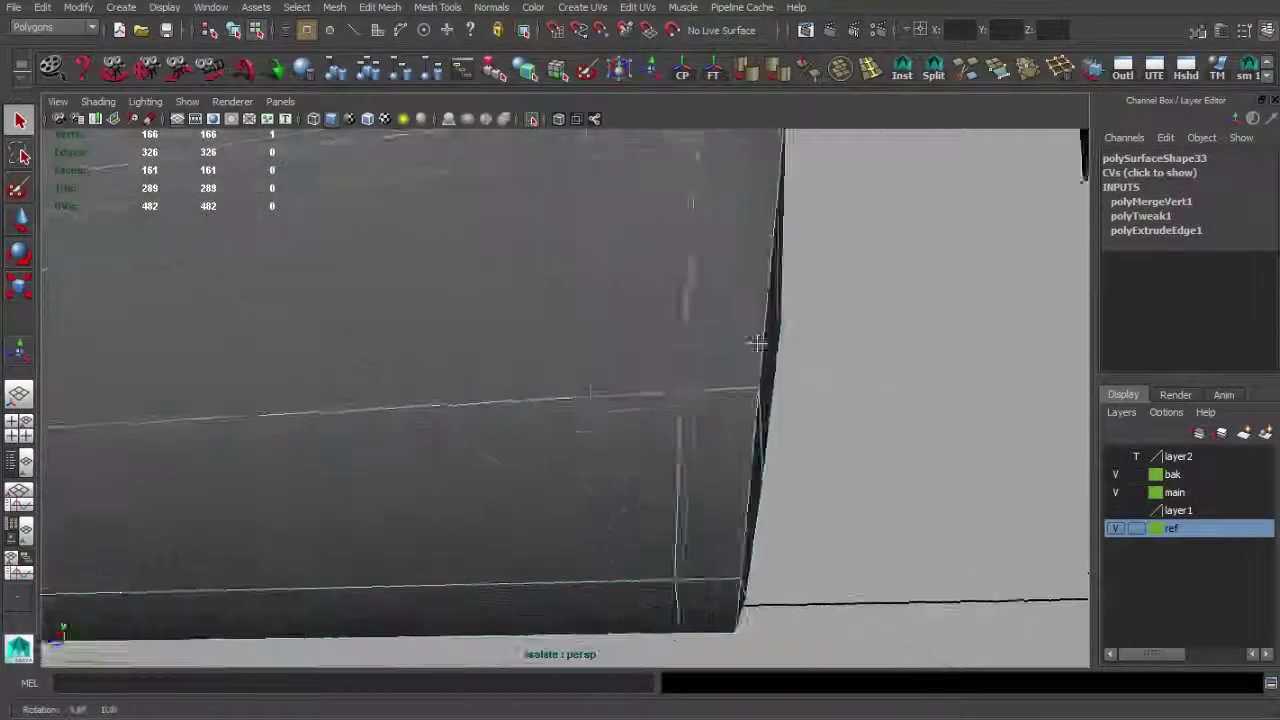
{"action": "mouse_move", "coordinate": [746, 328]}
{"action": "right_mouse_down", "text": "alt"}
{"action": "mouse_move", "coordinate": [614, 443]}
{"action": "mouse_move", "coordinate": [600, 486]}
{"action": "mouse_move", "coordinate": [957, 96]}
{"action": "right_mouse_up", "text": "alt"}
Split the bracket face with Split Polygon and extrude two more edges to bend the bracket.
{"action": "left_click", "coordinate": [933, 70]}
{"action": "left_click_drag", "start_coordinate": [560, 514], "coordinate": [414, 463], "text": "alt"}
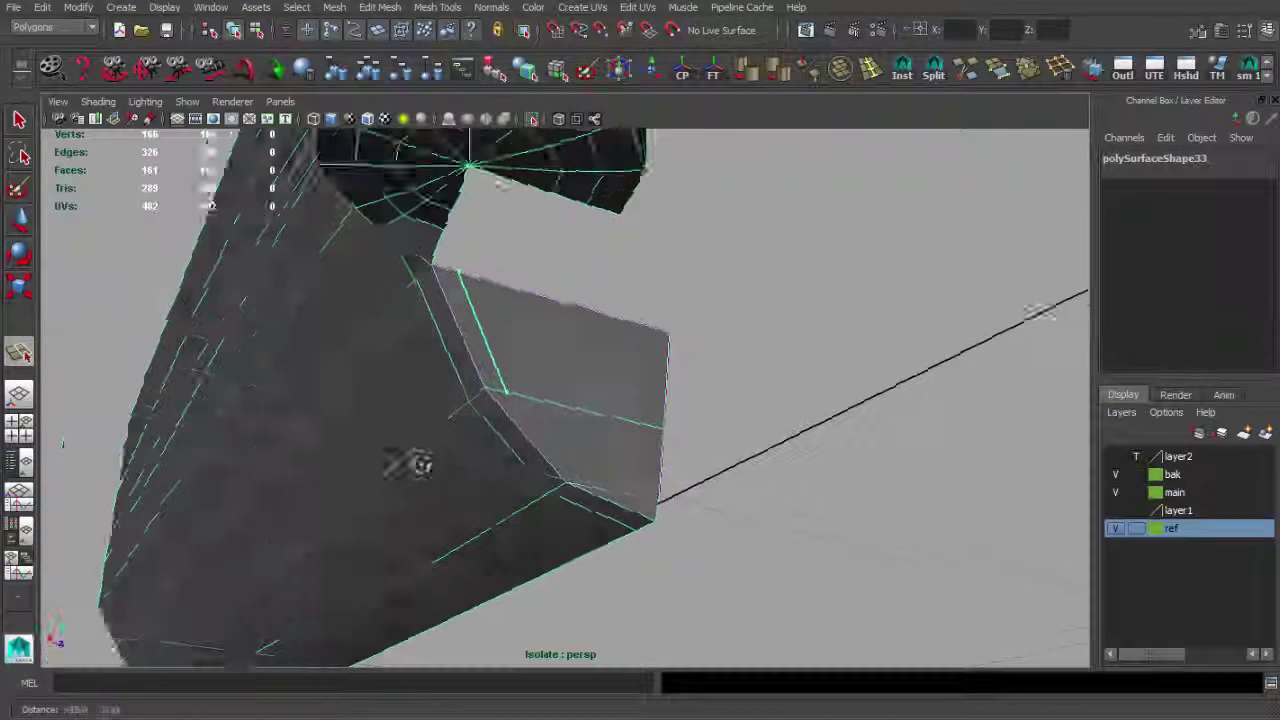
{"action": "right_click_drag", "start_coordinate": [414, 463], "coordinate": [550, 544], "text": "alt"}
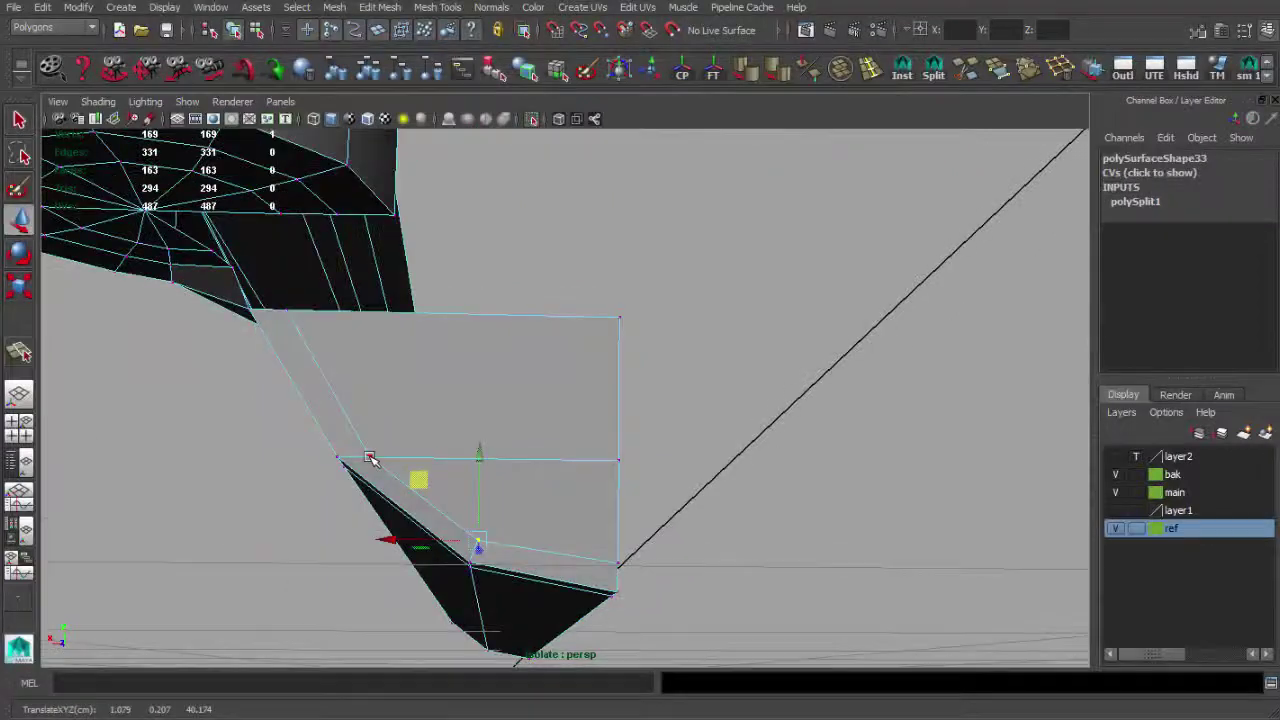
{"action": "left_click_drag", "start_coordinate": [291, 381], "coordinate": [483, 398], "text": "alt"}
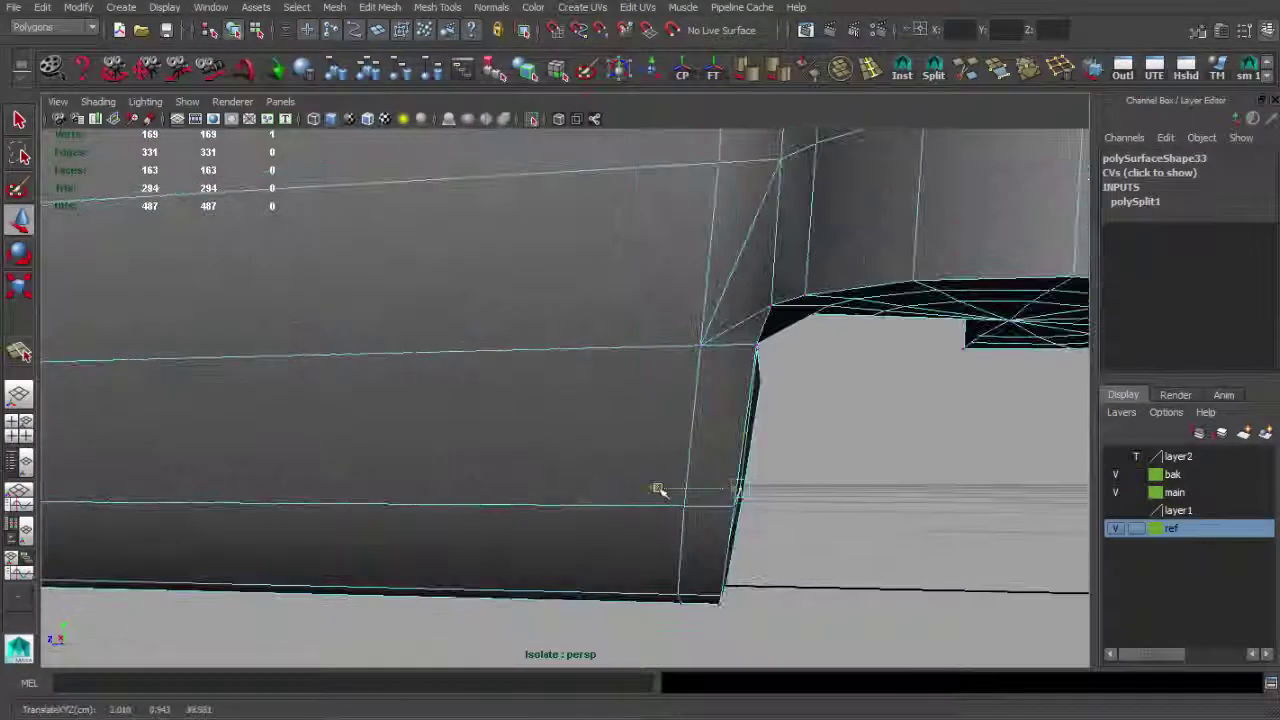
{"action": "mouse_move", "coordinate": [640, 577]}
{"action": "left_mouse_down", "text": "alt"}
{"action": "mouse_move", "coordinate": [666, 571]}
{"action": "mouse_move", "coordinate": [697, 591]}
{"action": "mouse_move", "coordinate": [674, 514]}
{"action": "mouse_move", "coordinate": [350, 424]}
{"action": "mouse_move", "coordinate": [580, 489]}
{"action": "mouse_move", "coordinate": [608, 403]}
{"action": "left_mouse_up", "text": "alt"}
{"action": "right_click_drag", "start_coordinate": [608, 403], "coordinate": [557, 474], "text": "alt"}
{"action": "mouse_move", "coordinate": [557, 474]}
{"action": "left_mouse_down", "text": "alt"}
{"action": "mouse_move", "coordinate": [543, 489]}
{"action": "mouse_move", "coordinate": [663, 509]}
{"action": "mouse_move", "coordinate": [571, 394]}
{"action": "mouse_move", "coordinate": [634, 433]}
{"action": "mouse_move", "coordinate": [586, 506]}
{"action": "left_mouse_up", "text": "alt"}
{"action": "key", "text": "ctrl+e"}
{"action": "mouse_move", "coordinate": [492, 443]}
{"action": "left_mouse_down", "text": "alt"}
{"action": "mouse_move", "coordinate": [680, 531]}
{"action": "mouse_move", "coordinate": [606, 476]}
{"action": "left_mouse_up", "text": "alt"}
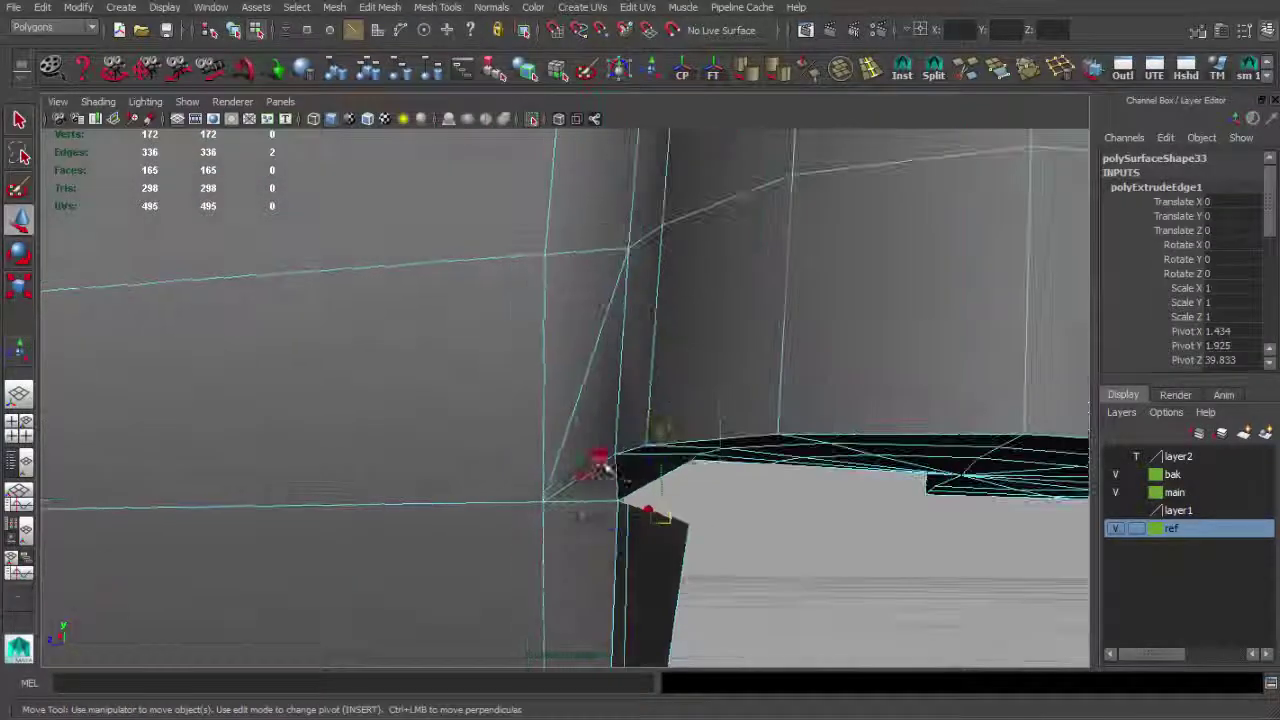
{"action": "mouse_move", "coordinate": [660, 428]}
{"action": "left_mouse_down", "text": "alt"}
{"action": "mouse_move", "coordinate": [600, 450]}
{"action": "mouse_move", "coordinate": [569, 434]}
{"action": "mouse_move", "coordinate": [580, 451]}
{"action": "mouse_move", "coordinate": [654, 451]}
{"action": "mouse_move", "coordinate": [600, 503]}
{"action": "mouse_move", "coordinate": [560, 460]}
{"action": "mouse_move", "coordinate": [707, 530]}
{"action": "left_mouse_up", "text": "alt"}
{"action": "key", "text": "q"}
Split the bracket face, fill the joint gap with a new face, and add an edge loop across it.
{"action": "left_click", "coordinate": [933, 68]}
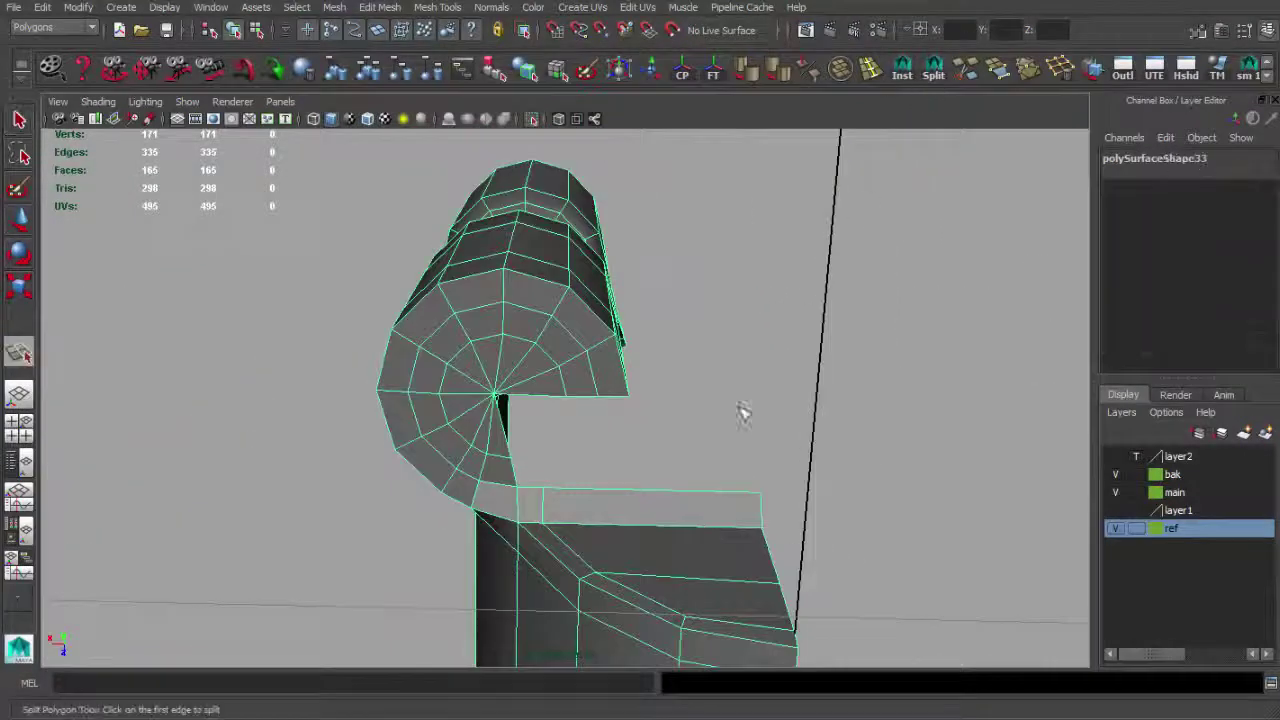
{"action": "mouse_move", "coordinate": [674, 582]}
{"action": "left_mouse_down", "text": "alt"}
{"action": "mouse_move", "coordinate": [519, 368]}
{"action": "mouse_move", "coordinate": [503, 410]}
{"action": "left_mouse_up", "text": "alt"}
{"action": "key", "text": "Return"}
{"action": "key", "text": "q"}
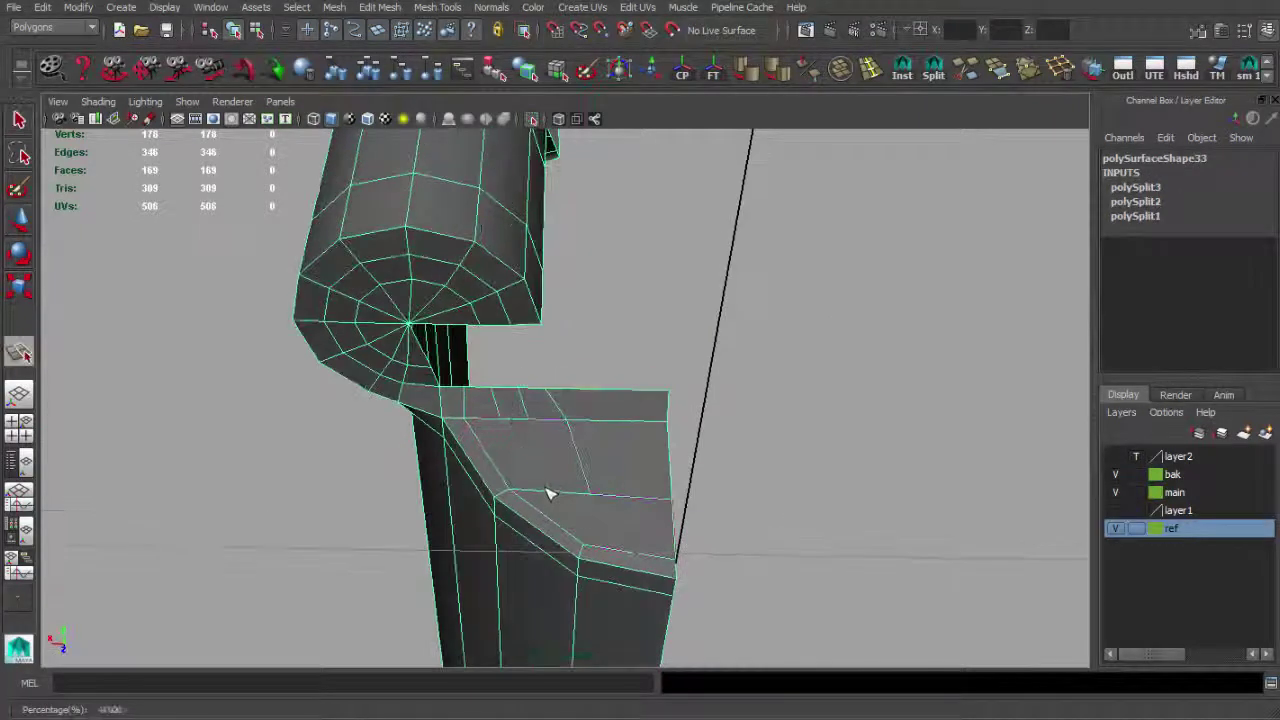
{"action": "left_click_drag", "start_coordinate": [583, 462], "coordinate": [645, 478], "text": "alt"}
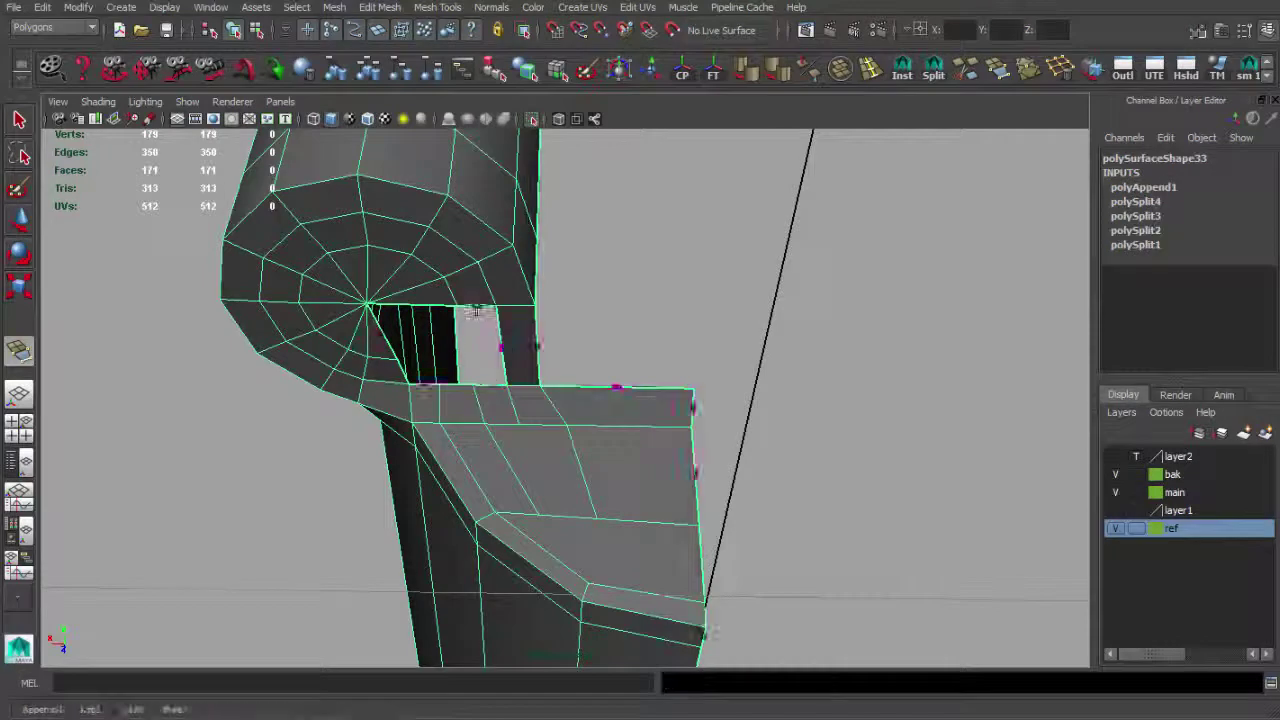
{"action": "key", "text": "Return"}
{"action": "left_click_drag", "start_coordinate": [476, 312], "coordinate": [580, 342], "text": "alt"}
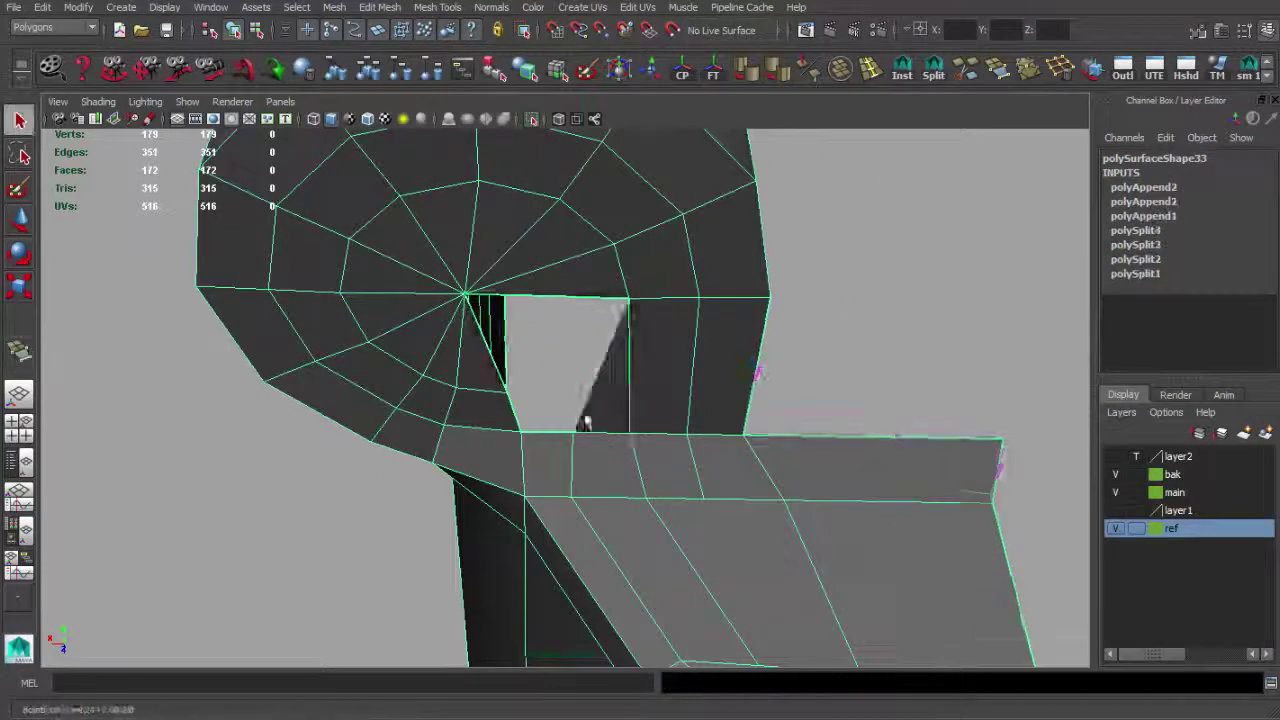
{"action": "left_click_drag", "start_coordinate": [585, 423], "coordinate": [660, 410], "text": "alt"}
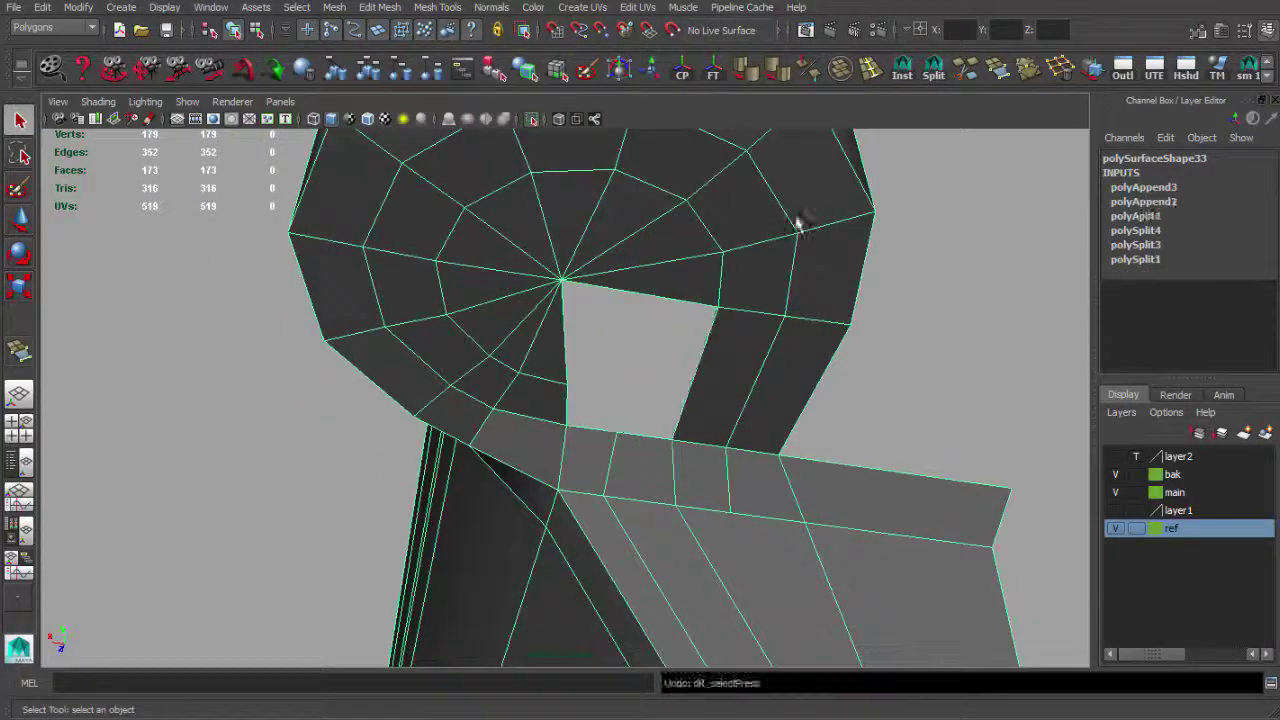
{"action": "left_click", "coordinate": [688, 398]}
{"action": "key", "text": "q"}
Merge the stray vertex where the hinge's rounded underside meets the bracket.
{"action": "key", "text": "F9"}
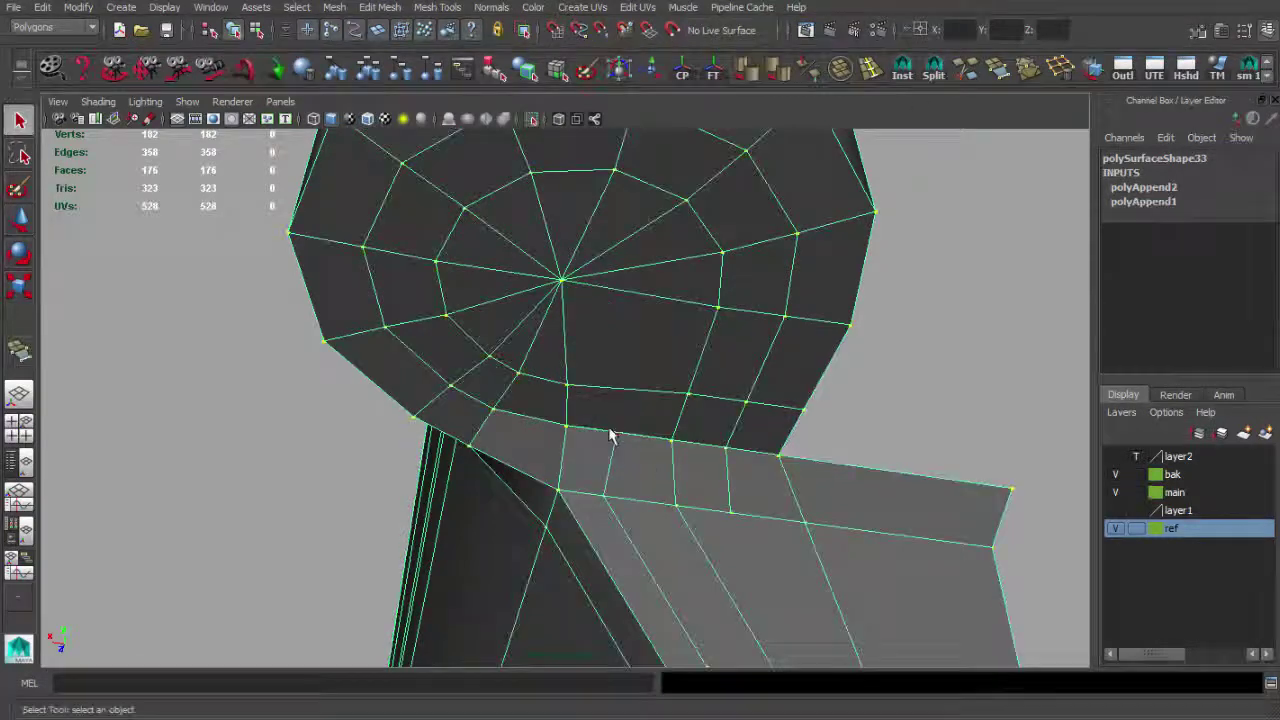
{"action": "left_click_drag", "start_coordinate": [612, 436], "coordinate": [915, 290], "text": "alt"}
{"action": "key", "text": "F8"}
{"action": "mouse_move", "coordinate": [990, 173]}
{"action": "left_mouse_down", "text": "alt"}
{"action": "mouse_move", "coordinate": [643, 428]}
{"action": "mouse_move", "coordinate": [743, 490]}
{"action": "mouse_move", "coordinate": [563, 487]}
{"action": "mouse_move", "coordinate": [506, 443]}
{"action": "mouse_move", "coordinate": [566, 337]}
{"action": "mouse_move", "coordinate": [606, 414]}
{"action": "mouse_move", "coordinate": [502, 422]}
{"action": "mouse_move", "coordinate": [657, 380]}
{"action": "mouse_move", "coordinate": [700, 634]}
{"action": "left_mouse_up", "text": "alt"}
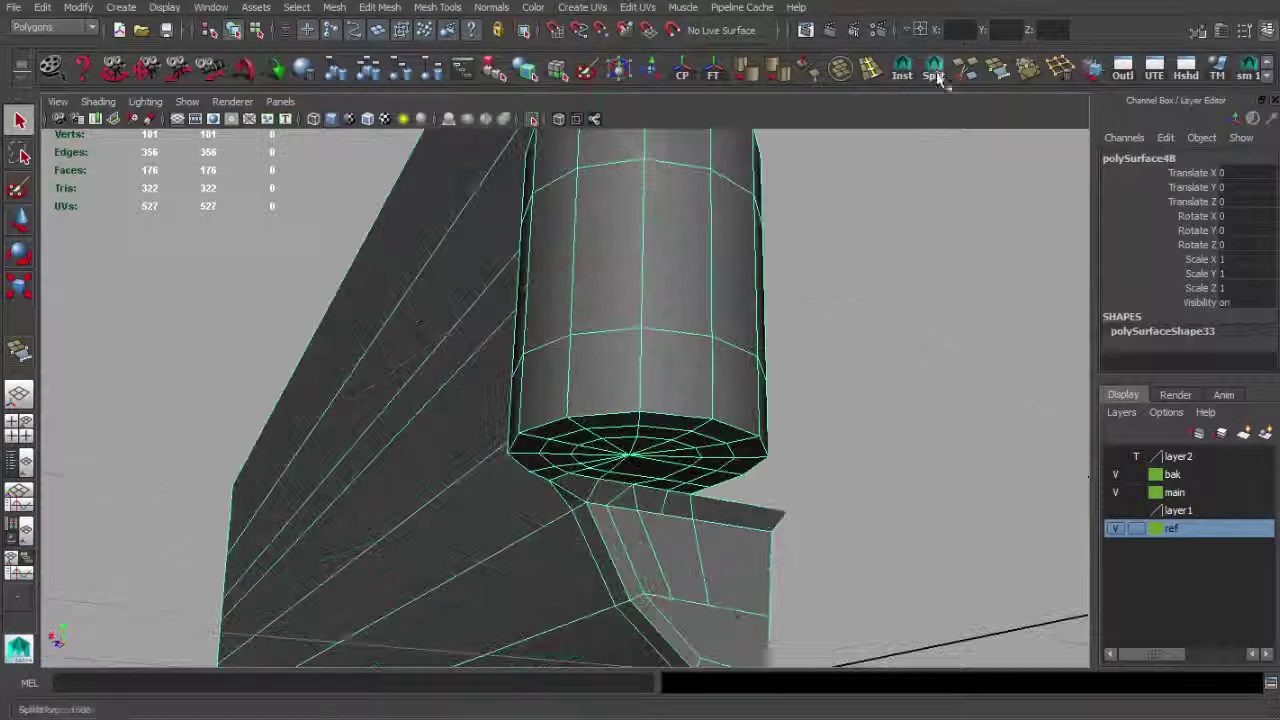
{"action": "middle_click_drag", "start_coordinate": [700, 634], "coordinate": [779, 513], "text": "alt"}
{"action": "mouse_move", "coordinate": [779, 513]}
{"action": "left_mouse_down", "text": "alt"}
{"action": "mouse_move", "coordinate": [531, 400]}
{"action": "mouse_move", "coordinate": [560, 440]}
{"action": "left_mouse_up", "text": "alt"}
{"action": "right_click_drag", "start_coordinate": [560, 440], "coordinate": [560, 440], "text": "alt"}
Toggle Isolate Select to compare the hinge against the full gun model.
{"action": "left_click", "coordinate": [533, 119]}
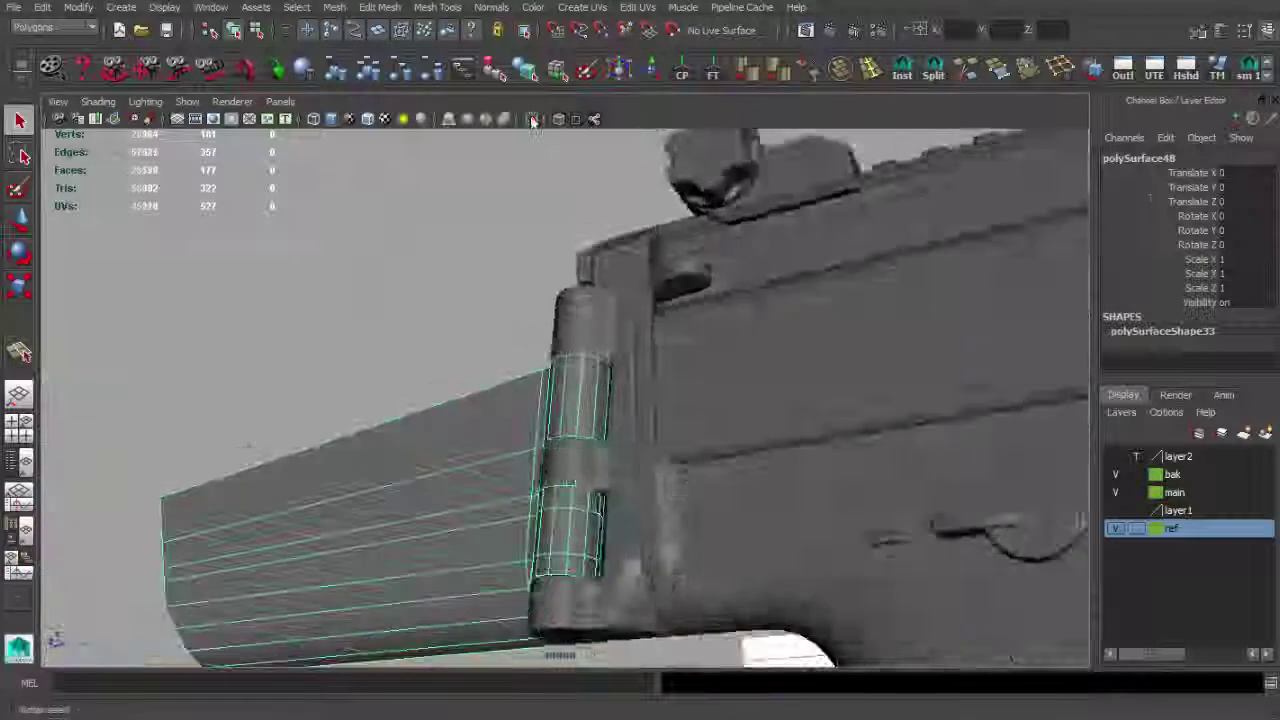
{"action": "left_click", "coordinate": [533, 119]}
{"action": "left_click_drag", "start_coordinate": [563, 346], "coordinate": [600, 246], "text": "alt"}
{"action": "left_click", "coordinate": [533, 119]}
{"action": "mouse_move", "coordinate": [533, 119]}
{"action": "left_mouse_down", "text": "alt"}
{"action": "mouse_move", "coordinate": [697, 529]}
{"action": "mouse_move", "coordinate": [666, 383]}
{"action": "mouse_move", "coordinate": [666, 423]}
{"action": "mouse_move", "coordinate": [700, 380]}
{"action": "mouse_move", "coordinate": [564, 125]}
{"action": "left_mouse_up", "text": "alt"}
{"action": "left_click", "coordinate": [533, 119]}
{"action": "left_click_drag", "start_coordinate": [600, 357], "coordinate": [516, 383], "text": "alt"}
Extrude the cylinder's top rim edges inward twice to form an inset rim.
{"action": "left_click", "coordinate": [686, 334]}
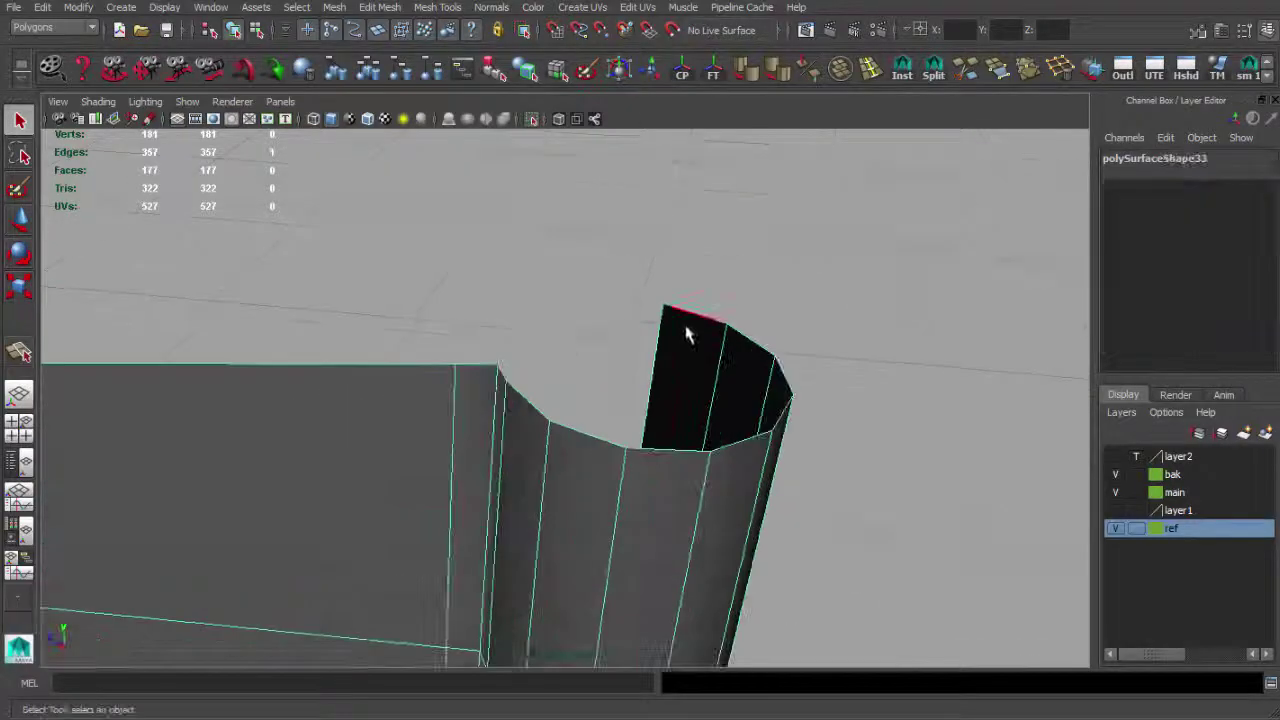
{"action": "key", "text": "ctrl+e"}
{"action": "left_click_drag", "start_coordinate": [694, 376], "coordinate": [615, 374]}
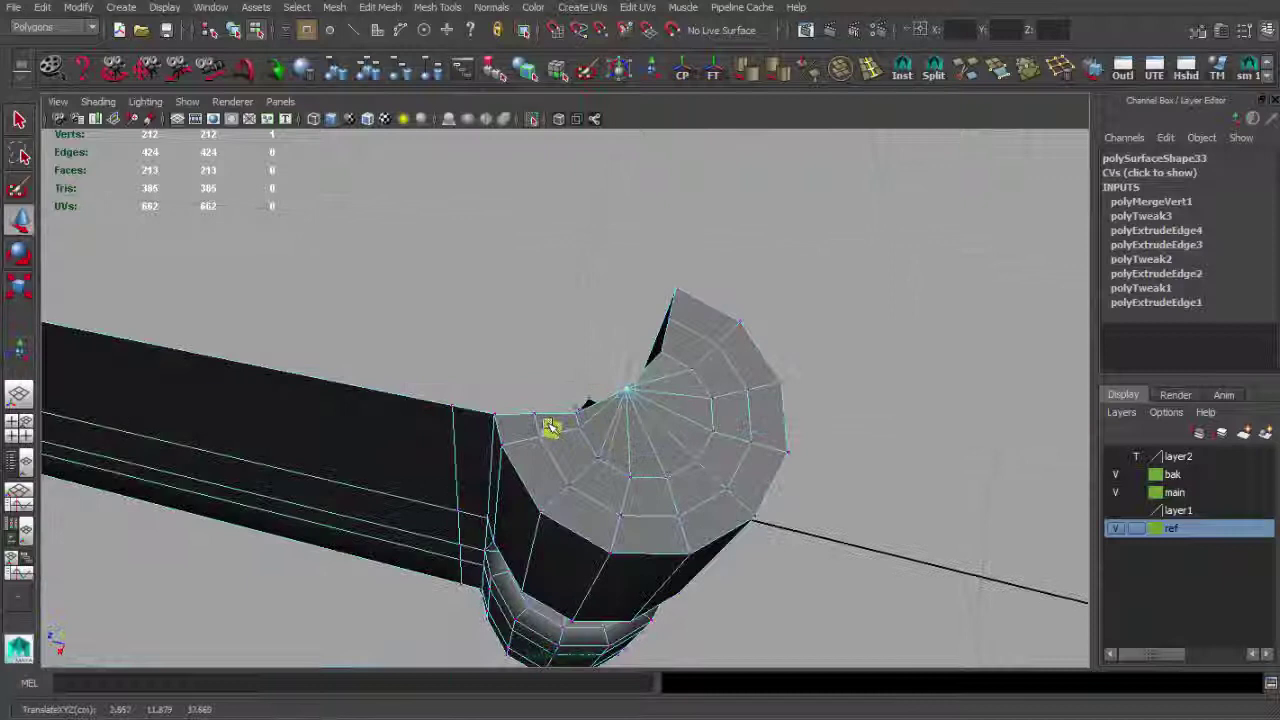
{"action": "left_click_drag", "start_coordinate": [551, 427], "coordinate": [580, 320], "text": "alt"}
{"action": "key", "text": "ctrl+e"}
{"action": "left_click_drag", "start_coordinate": [663, 326], "coordinate": [630, 290], "text": "alt"}
{"action": "key", "text": "q"}
{"action": "left_click", "coordinate": [630, 290]}
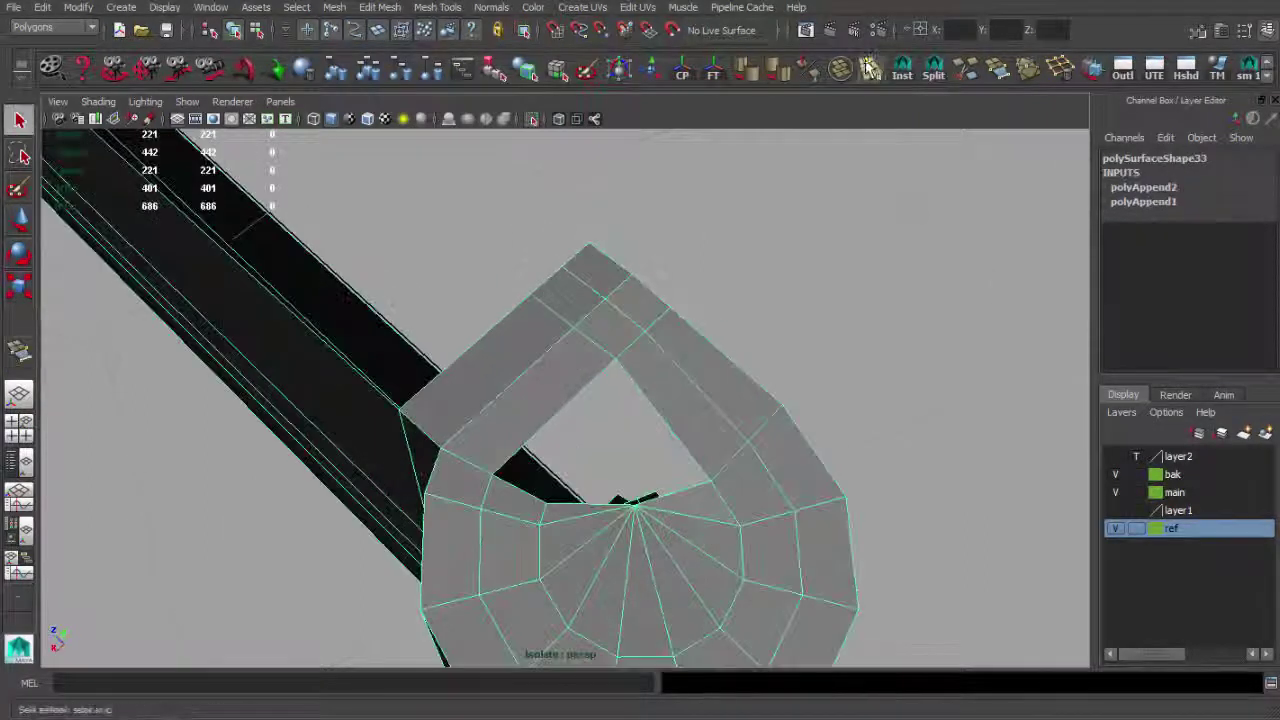
Fill the remaining top opening with faces using Append to Polygon.
{"action": "left_click", "coordinate": [963, 72]}
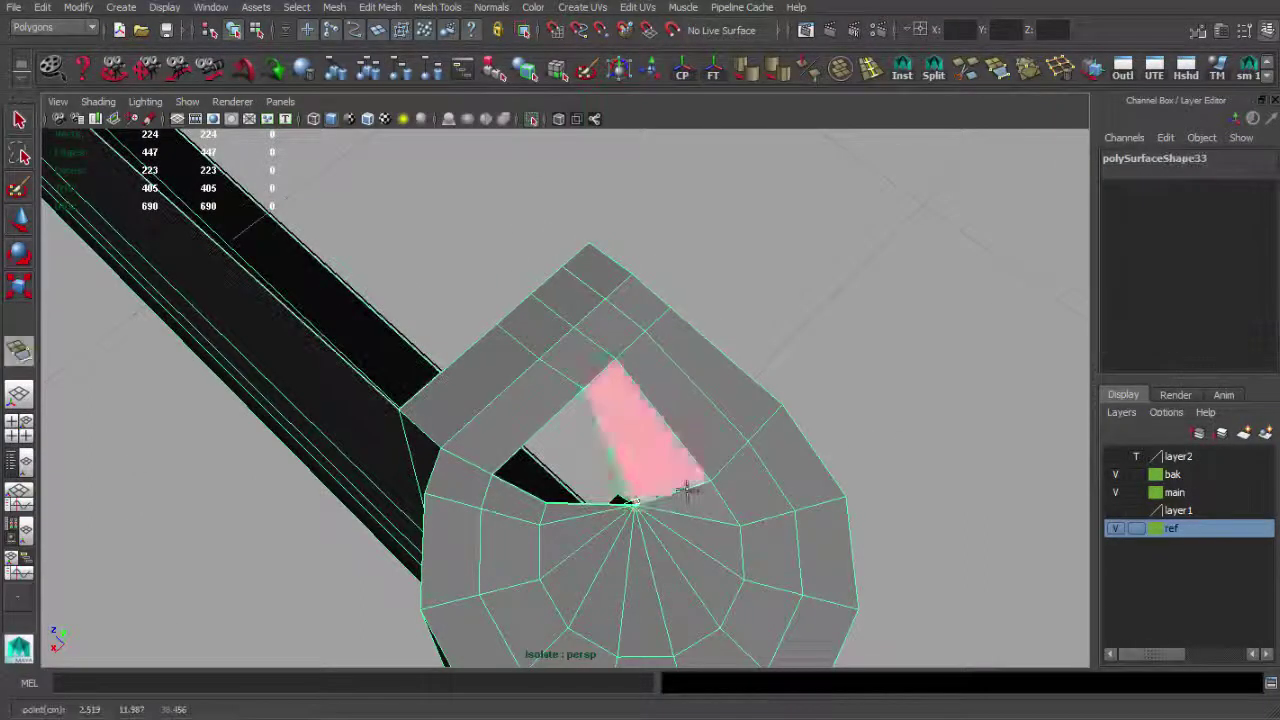
{"action": "left_click_drag", "start_coordinate": [686, 487], "coordinate": [630, 397], "text": "alt"}
{"action": "key", "text": "Return"}
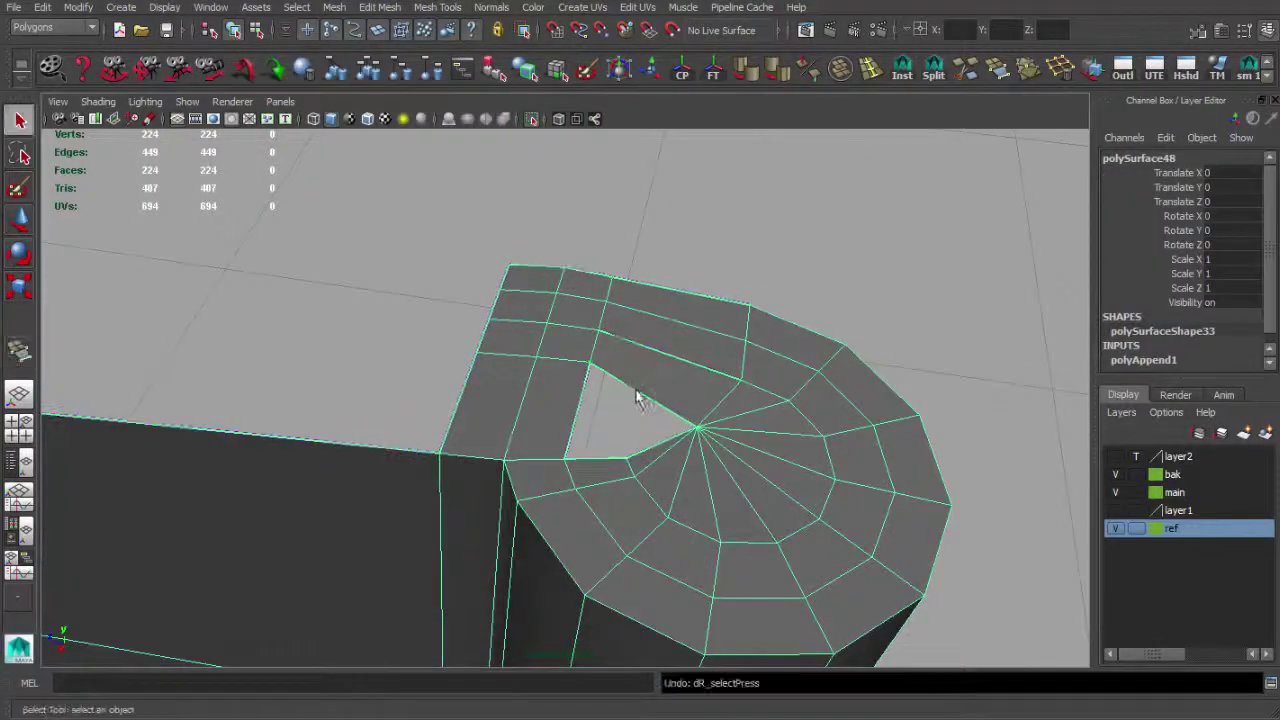
{"action": "key", "text": "g"}
{"action": "mouse_move", "coordinate": [606, 466]}
{"action": "left_mouse_down", "text": "alt"}
{"action": "mouse_move", "coordinate": [654, 480]}
{"action": "mouse_move", "coordinate": [620, 420]}
{"action": "mouse_move", "coordinate": [600, 289]}
{"action": "mouse_move", "coordinate": [571, 420]}
{"action": "mouse_move", "coordinate": [558, 408]}
{"action": "mouse_move", "coordinate": [747, 393]}
{"action": "left_mouse_up", "text": "alt"}
{"action": "key", "text": "Return"}
Insert several edge loops around the hinge cylinder.
{"action": "left_click", "coordinate": [594, 383]}
{"action": "mouse_move", "coordinate": [594, 383]}
{"action": "left_mouse_down", "text": "alt"}
{"action": "mouse_move", "coordinate": [549, 457]}
{"action": "mouse_move", "coordinate": [560, 477]}
{"action": "mouse_move", "coordinate": [614, 382]}
{"action": "left_mouse_up", "text": "alt"}
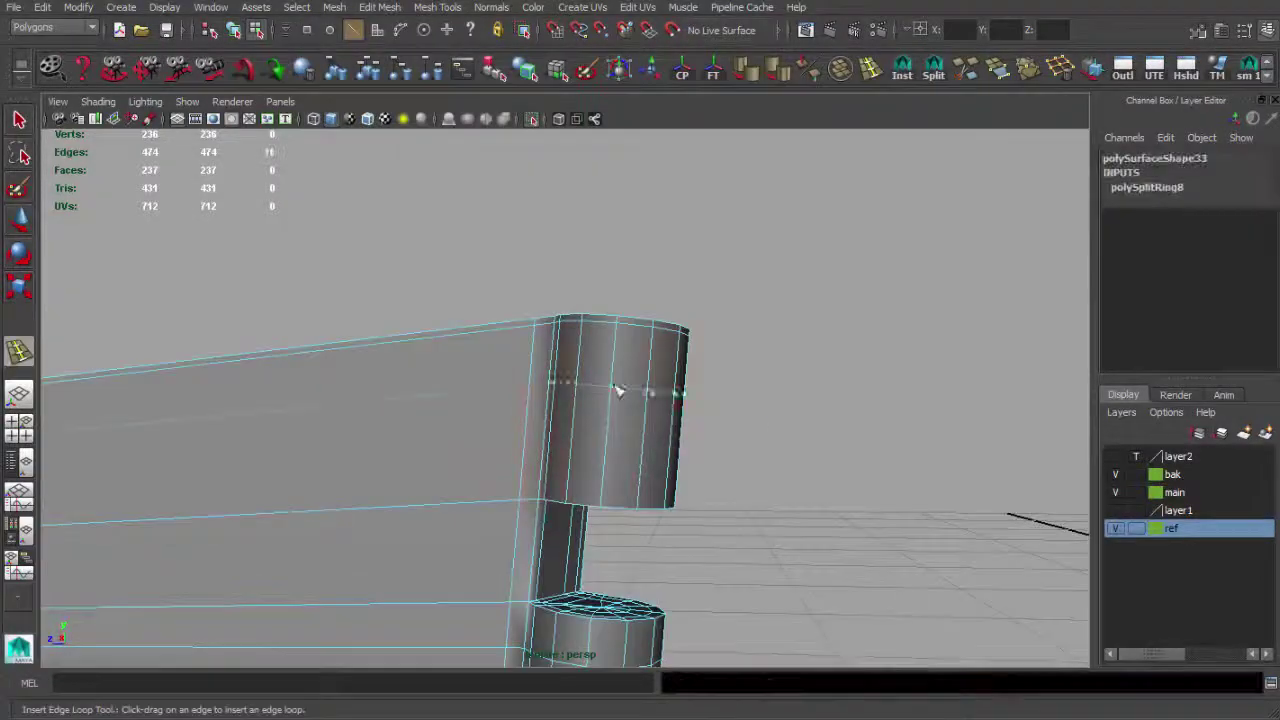
{"action": "mouse_move", "coordinate": [608, 500]}
{"action": "left_mouse_down", "text": "alt"}
{"action": "mouse_move", "coordinate": [651, 391]}
{"action": "mouse_move", "coordinate": [535, 405]}
{"action": "left_mouse_up", "text": "alt"}
{"action": "left_click", "coordinate": [634, 448]}
{"action": "left_click", "coordinate": [651, 391]}
{"action": "mouse_move", "coordinate": [307, 431]}
{"action": "left_mouse_down", "text": "alt"}
{"action": "mouse_move", "coordinate": [777, 557]}
{"action": "mouse_move", "coordinate": [691, 449]}
{"action": "mouse_move", "coordinate": [603, 441]}
{"action": "mouse_move", "coordinate": [575, 393]}
{"action": "left_mouse_up", "text": "alt"}
{"action": "left_click", "coordinate": [686, 423]}
{"action": "left_click", "coordinate": [588, 270]}
{"action": "mouse_move", "coordinate": [588, 270]}
{"action": "left_mouse_down", "text": "alt"}
{"action": "mouse_move", "coordinate": [646, 409]}
{"action": "mouse_move", "coordinate": [589, 488]}
{"action": "left_mouse_up", "text": "alt"}
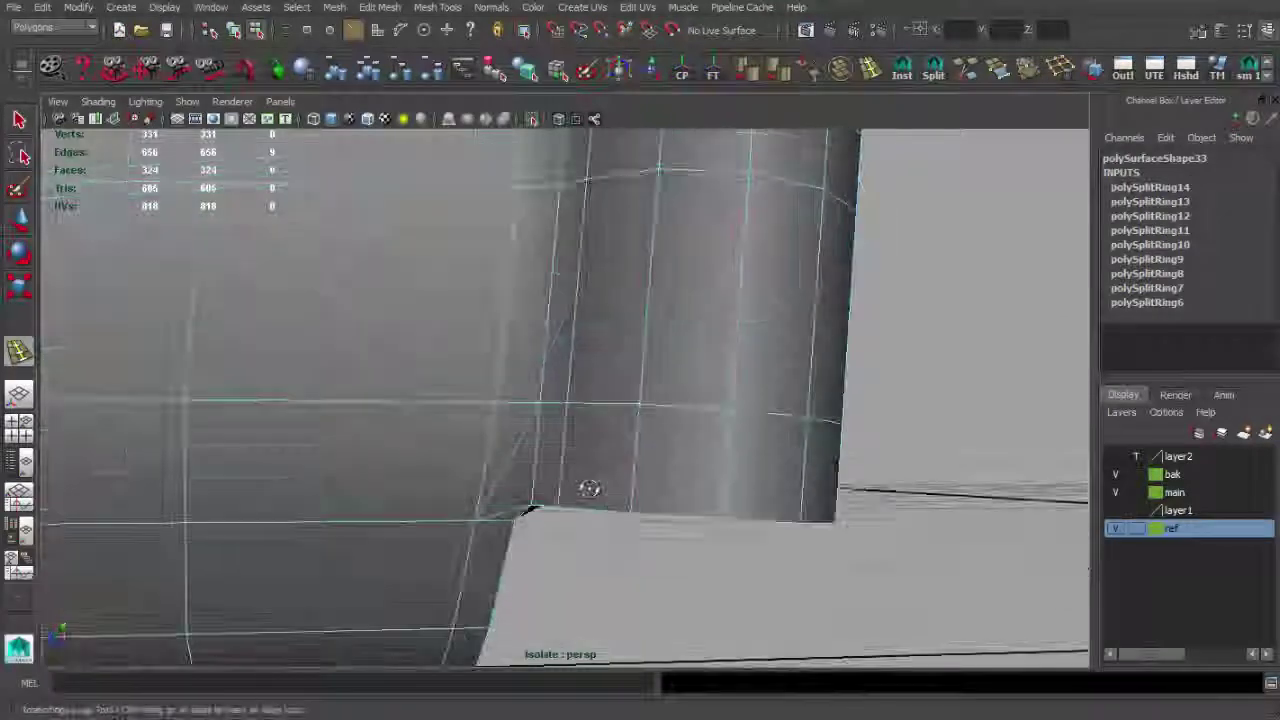
Split a face at the cylinder base and delete the stray edge.
{"action": "left_click", "coordinate": [930, 78]}
{"action": "mouse_move", "coordinate": [716, 503]}
{"action": "left_mouse_down", "text": "alt"}
{"action": "mouse_move", "coordinate": [475, 500]}
{"action": "mouse_move", "coordinate": [571, 480]}
{"action": "mouse_move", "coordinate": [528, 451]}
{"action": "mouse_move", "coordinate": [590, 447]}
{"action": "left_mouse_up", "text": "alt"}
{"action": "key", "text": "Return"}
{"action": "key", "text": "Return"}
{"action": "left_click", "coordinate": [665, 465]}
{"action": "mouse_move", "coordinate": [665, 465]}
{"action": "left_mouse_down", "text": "alt"}
{"action": "mouse_move", "coordinate": [557, 409]}
{"action": "mouse_move", "coordinate": [710, 477]}
{"action": "mouse_move", "coordinate": [603, 509]}
{"action": "mouse_move", "coordinate": [849, 534]}
{"action": "mouse_move", "coordinate": [686, 434]}
{"action": "mouse_move", "coordinate": [615, 455]}
{"action": "mouse_move", "coordinate": [500, 429]}
{"action": "mouse_move", "coordinate": [780, 466]}
{"action": "mouse_move", "coordinate": [557, 334]}
{"action": "mouse_move", "coordinate": [660, 434]}
{"action": "mouse_move", "coordinate": [437, 420]}
{"action": "mouse_move", "coordinate": [591, 466]}
{"action": "mouse_move", "coordinate": [680, 440]}
{"action": "mouse_move", "coordinate": [754, 467]}
{"action": "left_mouse_up", "text": "alt"}
{"action": "key", "text": "Delete"}
{"action": "left_click", "coordinate": [849, 534]}
Merge the stray vertices at the rear stock's gap with the Merge Vertex Tool.
{"action": "left_click", "coordinate": [660, 434]}
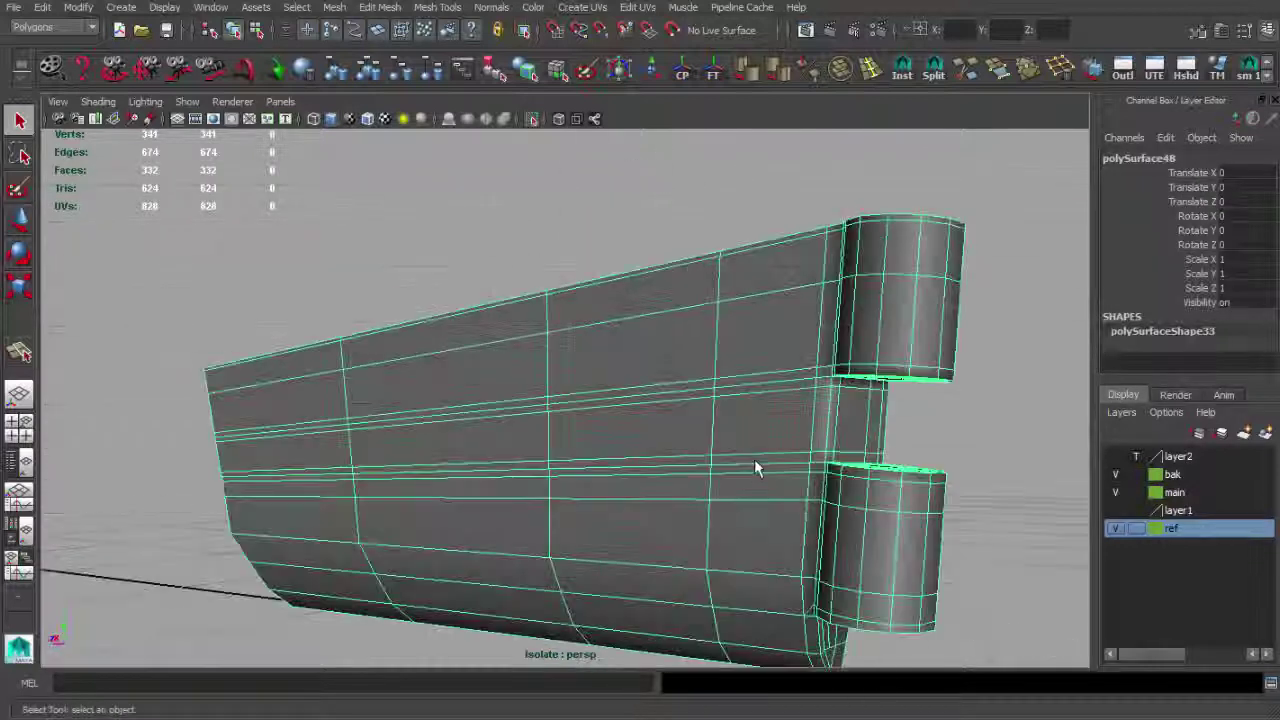
{"action": "key", "text": "F9"}
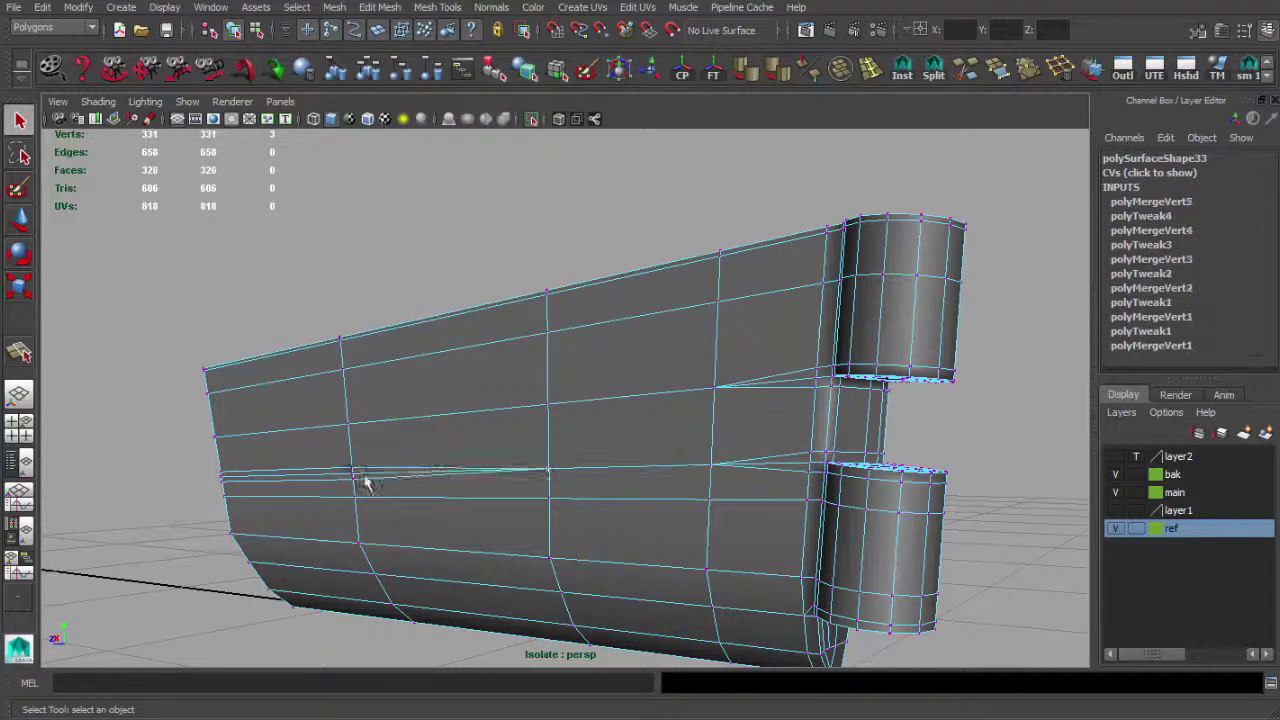
{"action": "left_click_drag", "start_coordinate": [240, 495], "coordinate": [729, 429], "text": "alt"}
{"action": "scroll", "coordinate": [740, 430], "scroll_direction": "up", "scroll_amount": 5}
{"action": "left_click_drag", "start_coordinate": [791, 471], "coordinate": [800, 330]}
{"action": "scroll", "coordinate": [800, 330], "scroll_direction": "down", "scroll_amount": 3}
{"action": "scroll", "coordinate": [757, 400], "scroll_direction": "down", "scroll_amount": 3}
Select the stock's upper faces and scale them.
{"action": "key", "text": "F8"}
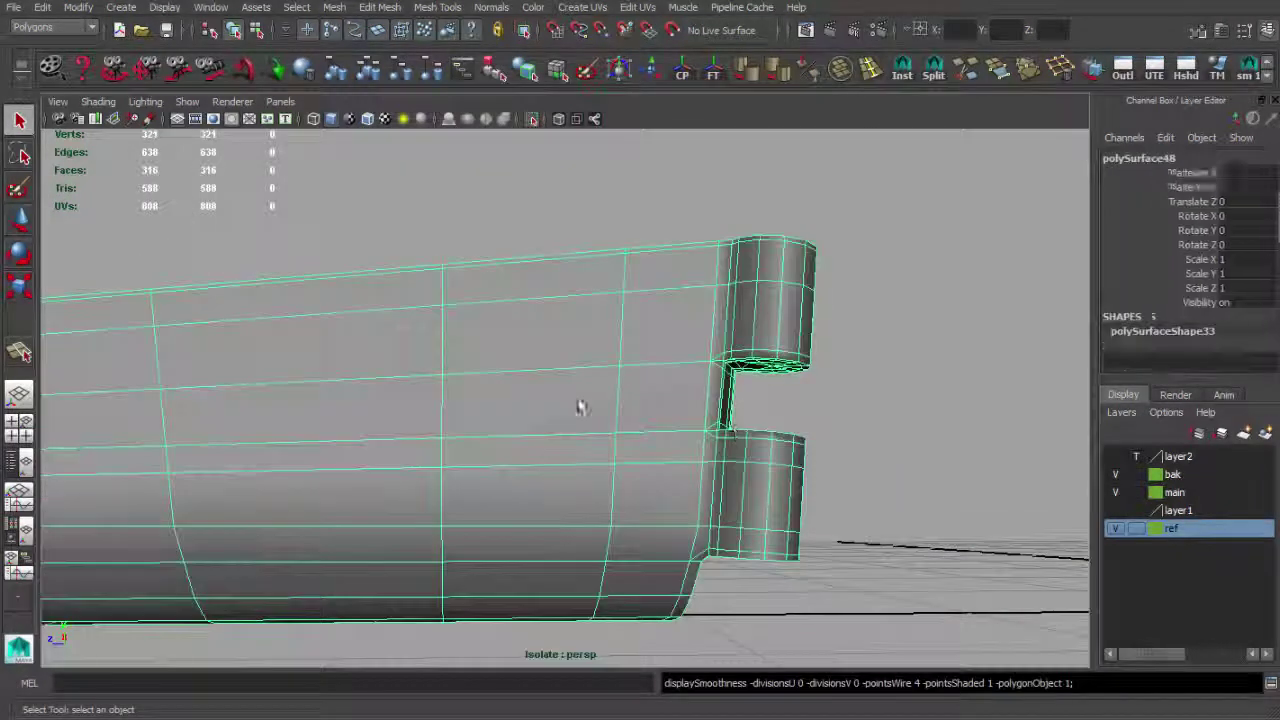
{"action": "key", "text": "F11"}
{"action": "left_click", "coordinate": [748, 323]}
{"action": "left_click_drag", "start_coordinate": [251, 274], "coordinate": [740, 425]}
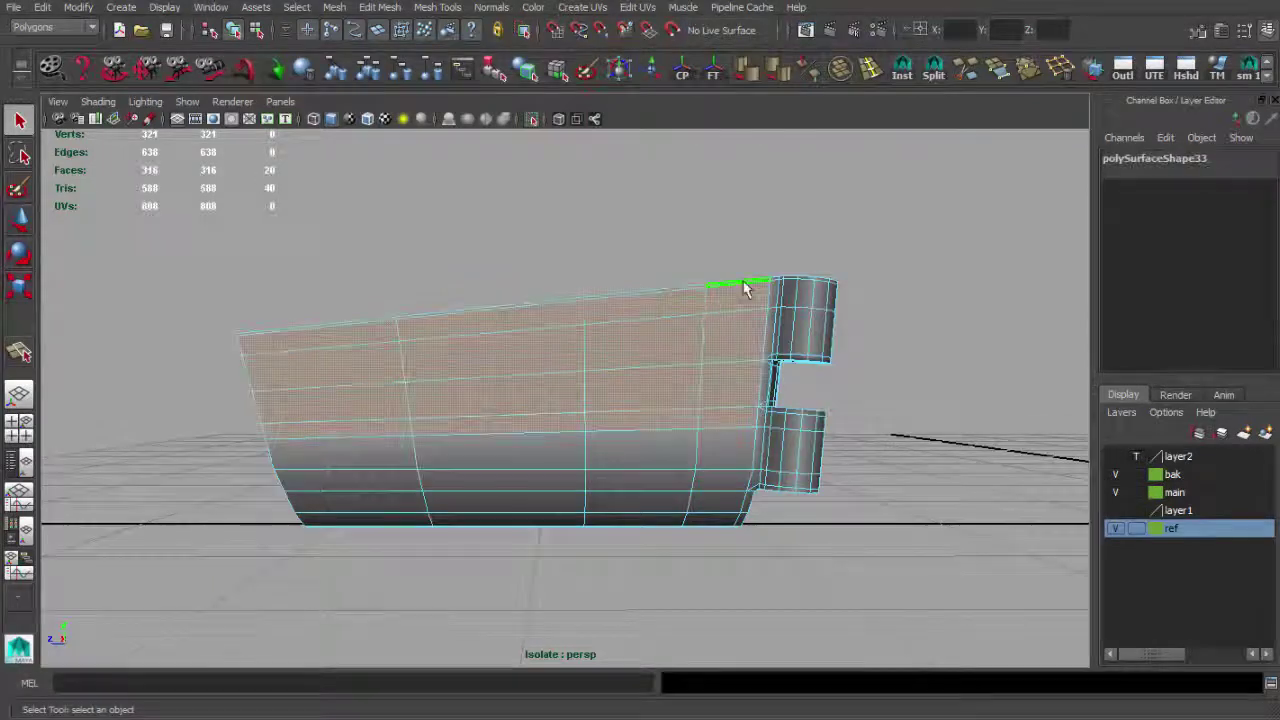
{"action": "left_click_drag", "start_coordinate": [744, 289], "coordinate": [521, 374], "text": "alt"}
{"action": "key", "text": "r"}
{"action": "mouse_move", "coordinate": [598, 380]}
{"action": "left_mouse_down", "text": "alt"}
{"action": "mouse_move", "coordinate": [486, 357]}
{"action": "mouse_move", "coordinate": [598, 433]}
{"action": "mouse_move", "coordinate": [906, 457]}
{"action": "mouse_move", "coordinate": [777, 337]}
{"action": "mouse_move", "coordinate": [709, 449]}
{"action": "left_mouse_up", "text": "alt"}
{"action": "key", "text": "q"}
{"action": "scroll", "coordinate": [557, 343], "scroll_direction": "up", "scroll_amount": 3}
{"action": "scroll", "coordinate": [622, 491], "scroll_direction": "up", "scroll_amount": 3}
Isolate the rear stock and extrude a new strip from its long edge.
{"action": "left_click", "coordinate": [622, 491]}
{"action": "mouse_move", "coordinate": [529, 451]}
{"action": "left_mouse_down", "text": "alt"}
{"action": "mouse_move", "coordinate": [743, 486]}
{"action": "mouse_move", "coordinate": [749, 457]}
{"action": "left_mouse_up", "text": "alt"}
{"action": "left_click", "coordinate": [596, 364]}
{"action": "scroll", "coordinate": [596, 364], "scroll_direction": "down", "scroll_amount": 3}
{"action": "mouse_move", "coordinate": [617, 366]}
{"action": "left_mouse_down", "text": "alt"}
{"action": "mouse_move", "coordinate": [700, 394]}
{"action": "mouse_move", "coordinate": [245, 407]}
{"action": "left_mouse_up", "text": "alt"}
{"action": "key", "text": "F10"}
{"action": "left_click_drag", "start_coordinate": [848, 364], "coordinate": [720, 400], "text": "alt"}
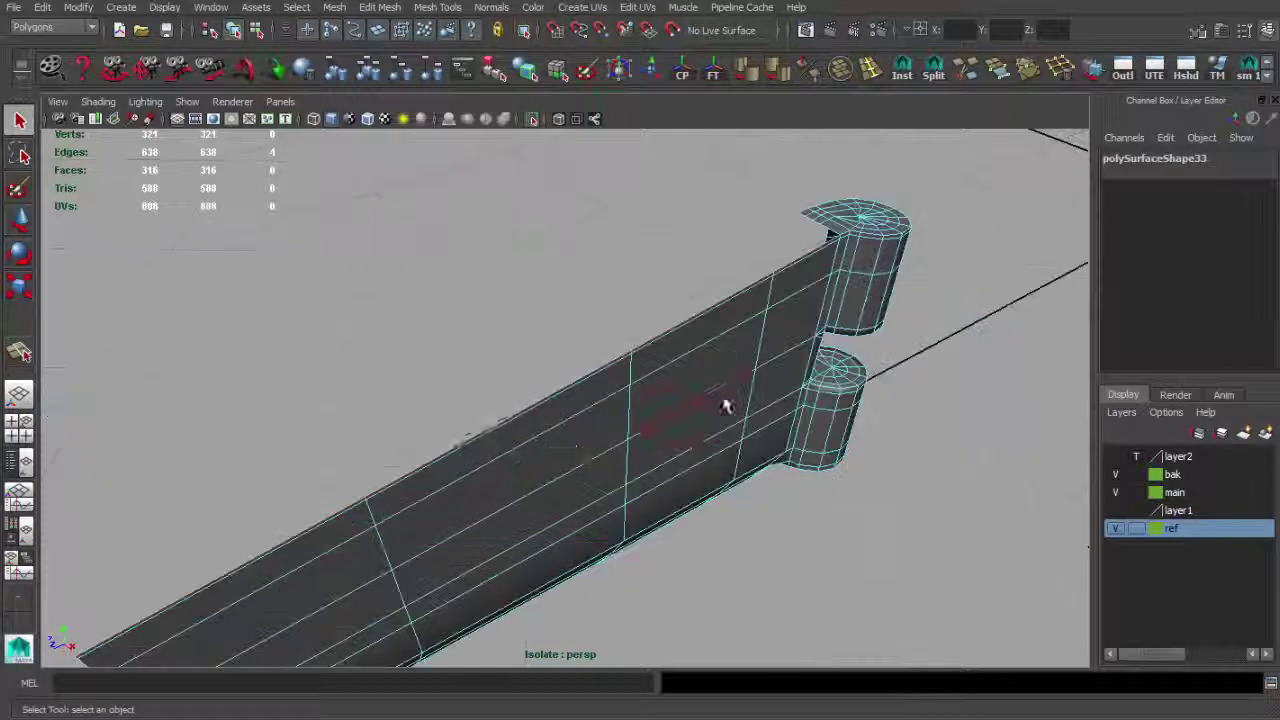
{"action": "key", "text": "ctrl+e"}
{"action": "left_click_drag", "start_coordinate": [605, 427], "coordinate": [677, 363], "text": "alt"}
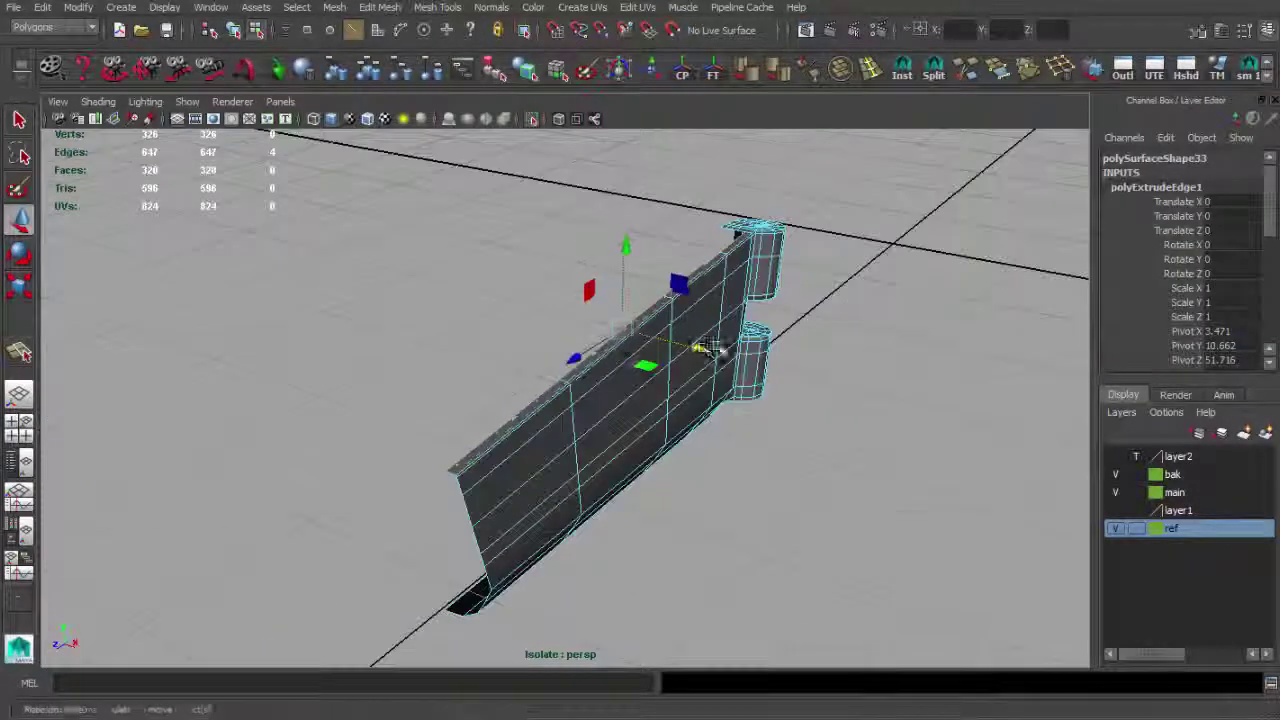
{"action": "scroll", "coordinate": [677, 363], "scroll_direction": "up", "scroll_amount": 5}
{"action": "key", "text": "q"}
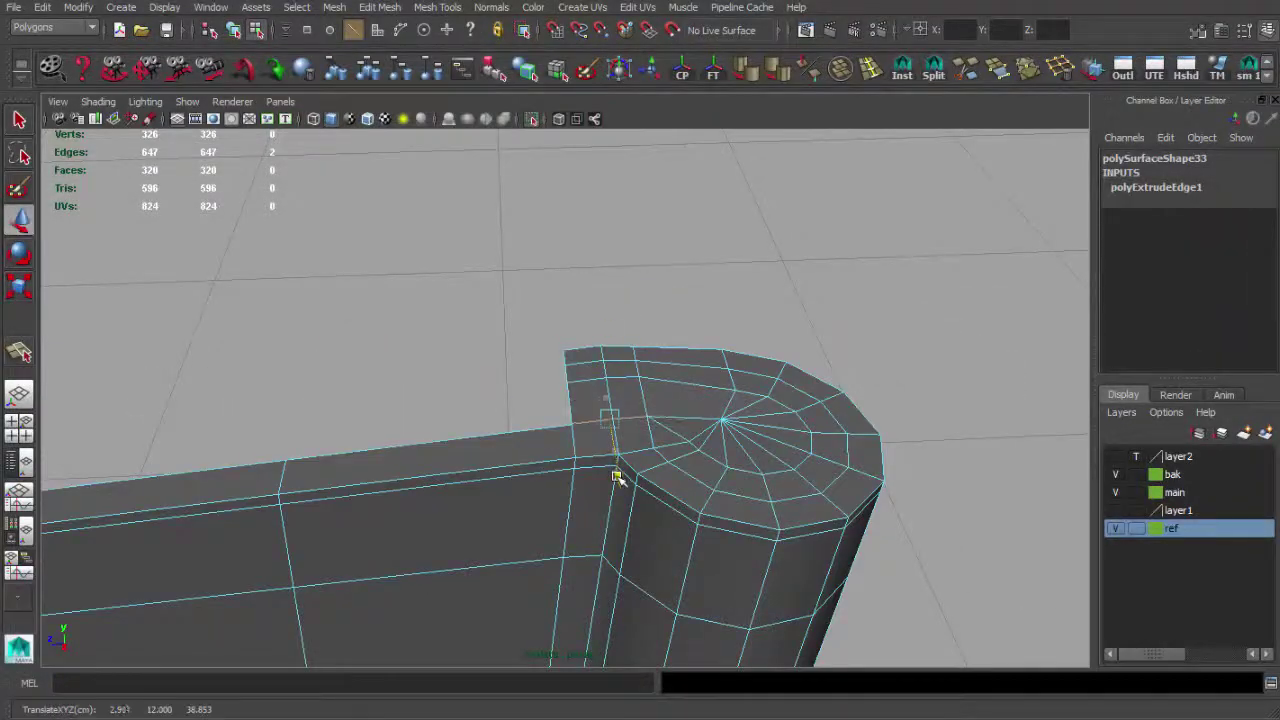
{"action": "key", "text": "F8"}
{"action": "scroll", "coordinate": [476, 443], "scroll_direction": "down", "scroll_amount": 5}
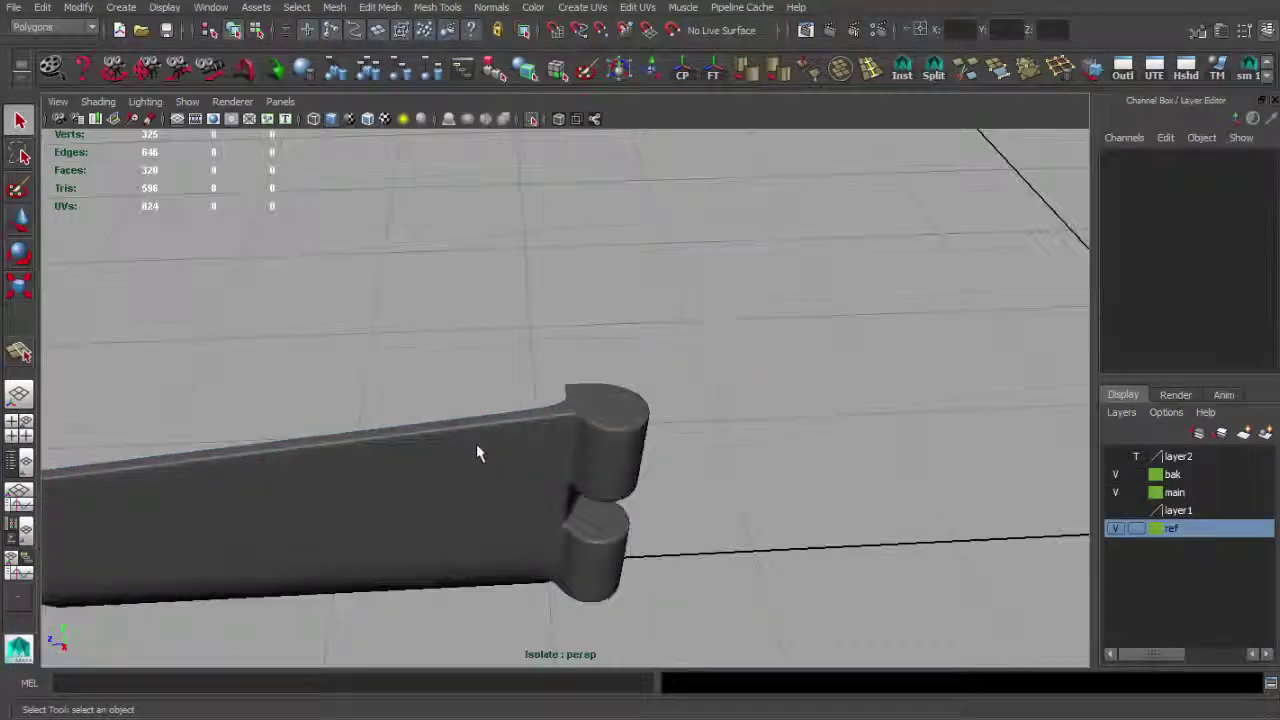
Orbit out to view the whole rifle from the side against the references.
{"action": "left_click_drag", "start_coordinate": [476, 443], "coordinate": [646, 392], "text": "alt"}
{"action": "scroll", "coordinate": [616, 262], "scroll_direction": "up", "scroll_amount": 3}
{"action": "mouse_move", "coordinate": [616, 262]}
{"action": "left_mouse_down", "text": "alt"}
{"action": "mouse_move", "coordinate": [603, 409]}
{"action": "mouse_move", "coordinate": [467, 358]}
{"action": "left_mouse_up", "text": "alt"}
{"action": "scroll", "coordinate": [603, 409], "scroll_direction": "up", "scroll_amount": 3}
{"action": "scroll", "coordinate": [603, 409], "scroll_direction": "down", "scroll_amount": 4}
{"action": "scroll", "coordinate": [560, 410], "scroll_direction": "up", "scroll_amount": 4}
{"action": "left_click_drag", "start_coordinate": [652, 463], "coordinate": [652, 494], "text": "alt"}
{"action": "scroll", "coordinate": [652, 494], "scroll_direction": "up", "scroll_amount": 1}
{"action": "scroll", "coordinate": [532, 384], "scroll_direction": "down", "scroll_amount": 3}
Briefly isolate the rear stock, then restore the full rifle and select the stock piece at the receiver.
{"action": "left_click", "coordinate": [532, 384]}
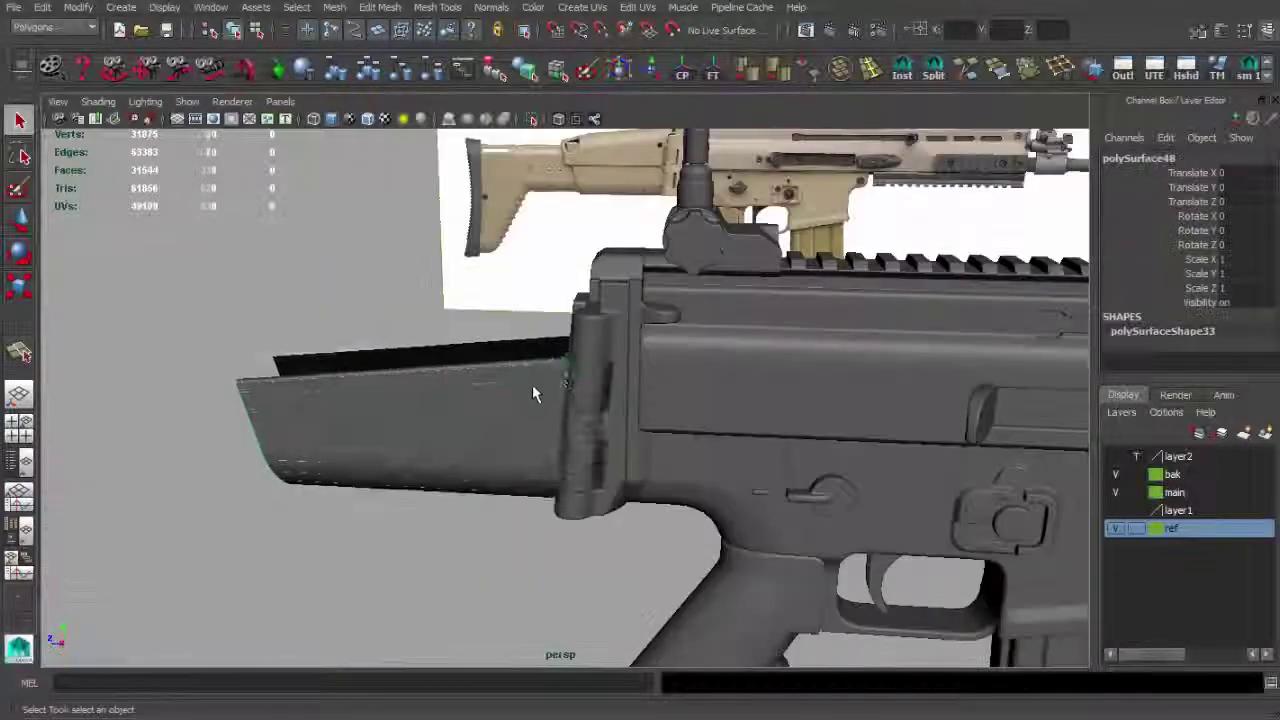
{"action": "scroll", "coordinate": [532, 384], "scroll_direction": "up", "scroll_amount": 3}
{"action": "scroll", "coordinate": [532, 384], "scroll_direction": "up", "scroll_amount": 2}
{"action": "left_click", "coordinate": [532, 119]}
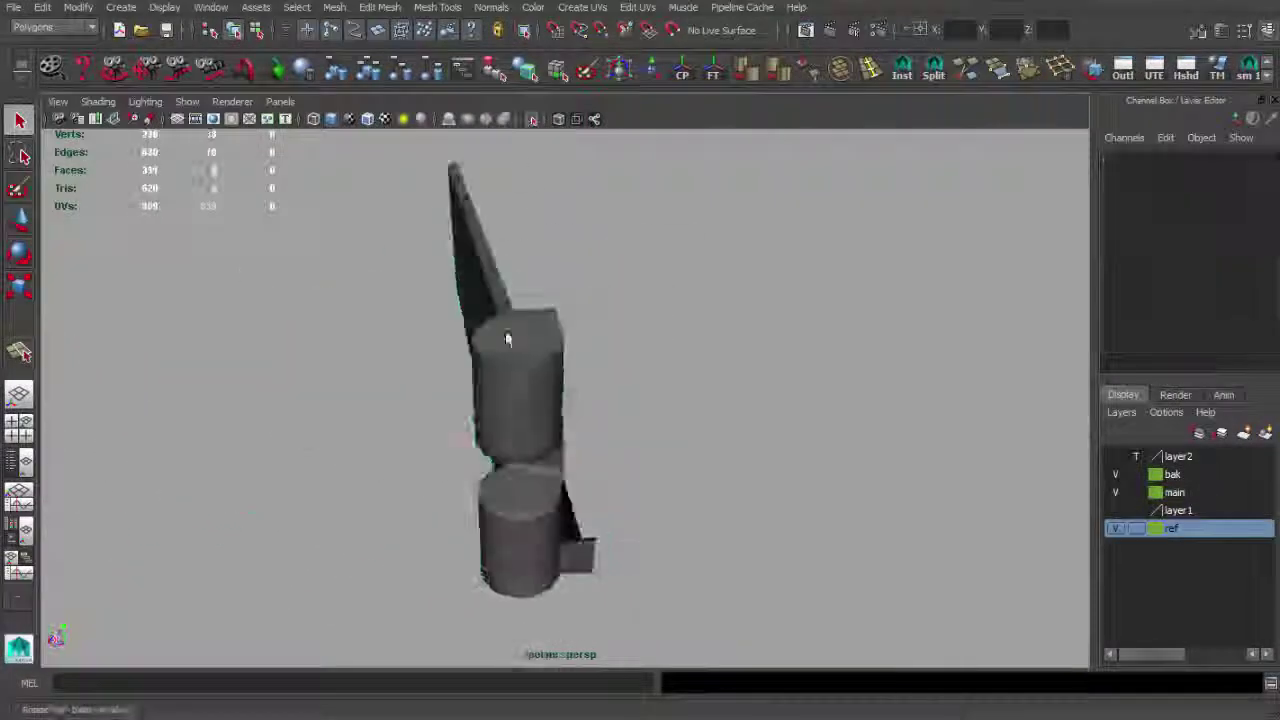
{"action": "mouse_move", "coordinate": [726, 177]}
{"action": "left_mouse_down", "text": "alt"}
{"action": "mouse_move", "coordinate": [571, 334]}
{"action": "mouse_move", "coordinate": [580, 355]}
{"action": "mouse_move", "coordinate": [337, 349]}
{"action": "mouse_move", "coordinate": [531, 351]}
{"action": "mouse_move", "coordinate": [543, 277]}
{"action": "mouse_move", "coordinate": [697, 277]}
{"action": "mouse_move", "coordinate": [580, 354]}
{"action": "mouse_move", "coordinate": [540, 429]}
{"action": "left_mouse_up", "text": "alt"}
{"action": "key", "text": "ctrl+1"}
{"action": "left_click", "coordinate": [520, 360]}
Slide the stock's top end edges toward the receiver.
{"action": "key", "text": "r"}
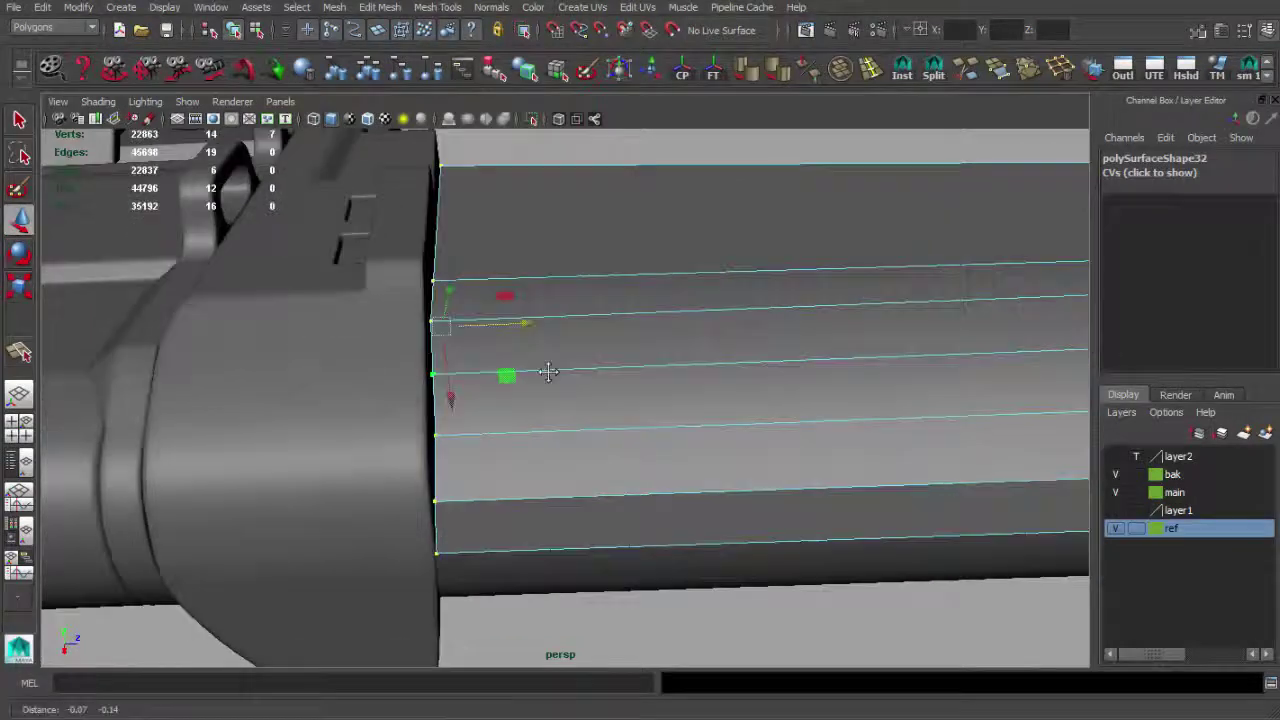
{"action": "key", "text": "ctrl+z"}
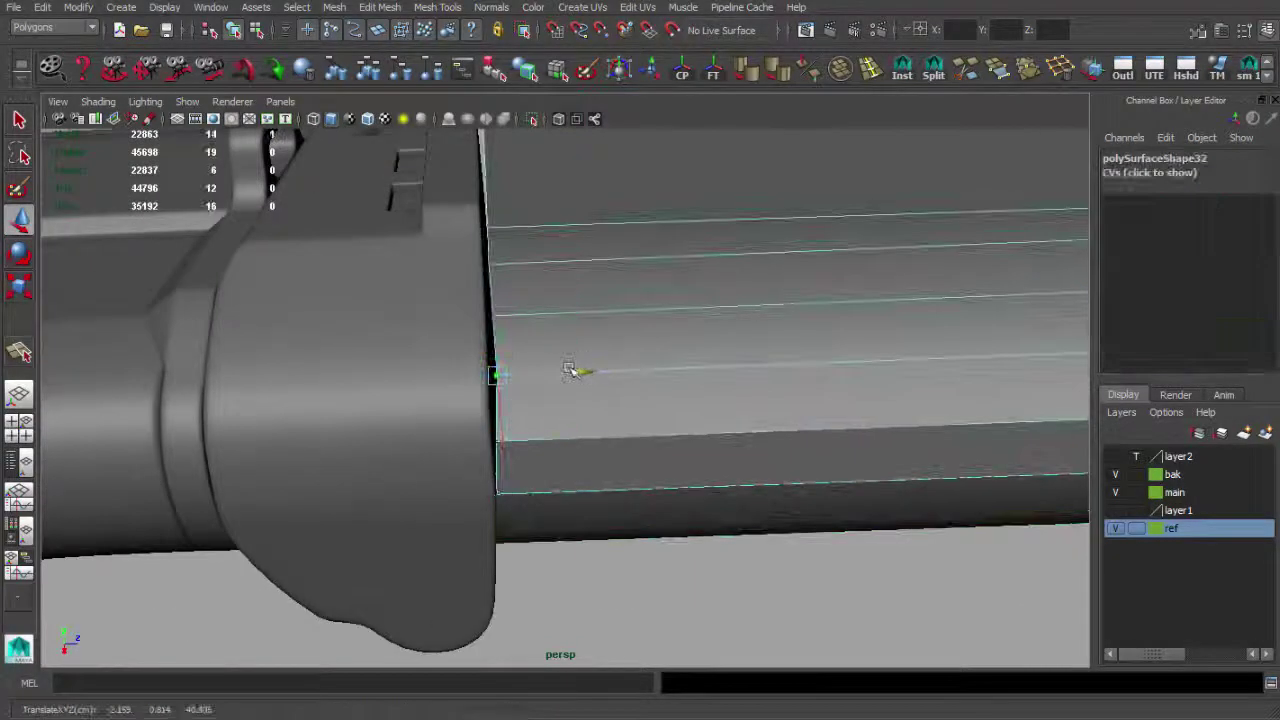
{"action": "mouse_move", "coordinate": [540, 261]}
{"action": "left_mouse_down", "text": "alt"}
{"action": "mouse_move", "coordinate": [568, 293]}
{"action": "mouse_move", "coordinate": [599, 430]}
{"action": "left_mouse_up", "text": "alt"}
{"action": "left_click_drag", "start_coordinate": [600, 293], "coordinate": [638, 430], "text": "alt"}
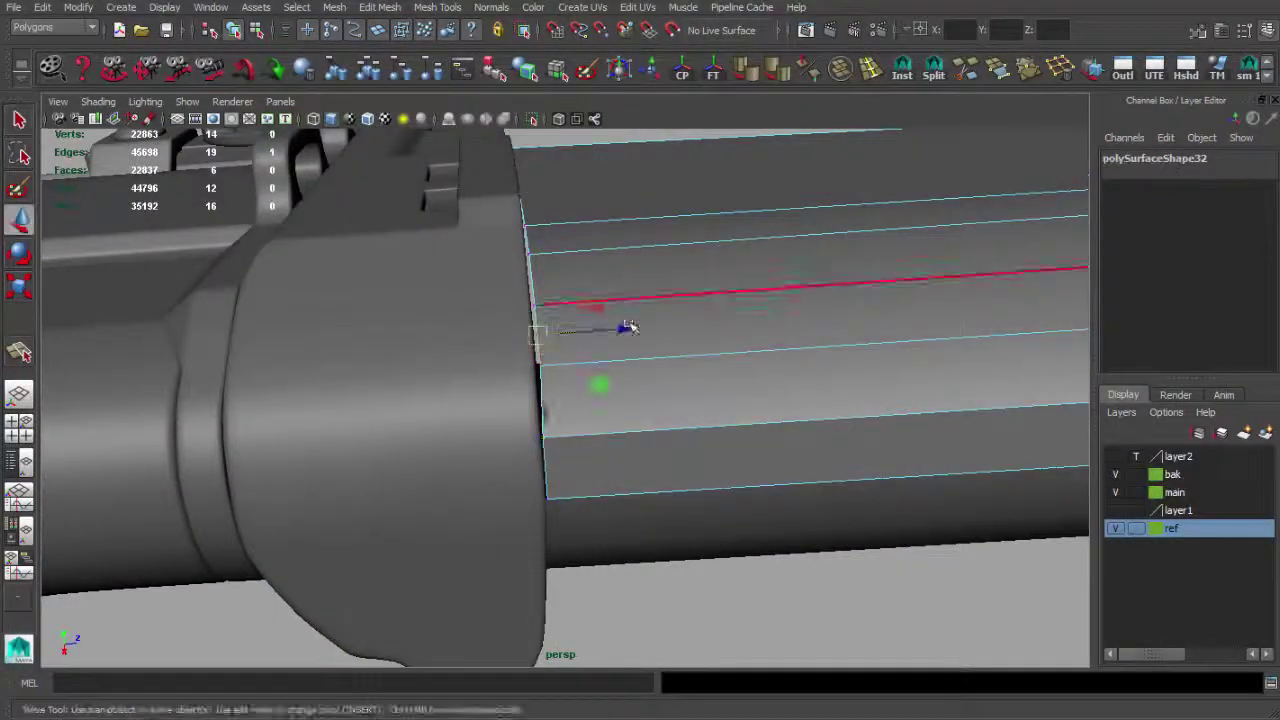
{"action": "left_click_drag", "start_coordinate": [607, 291], "coordinate": [583, 307], "text": "alt"}
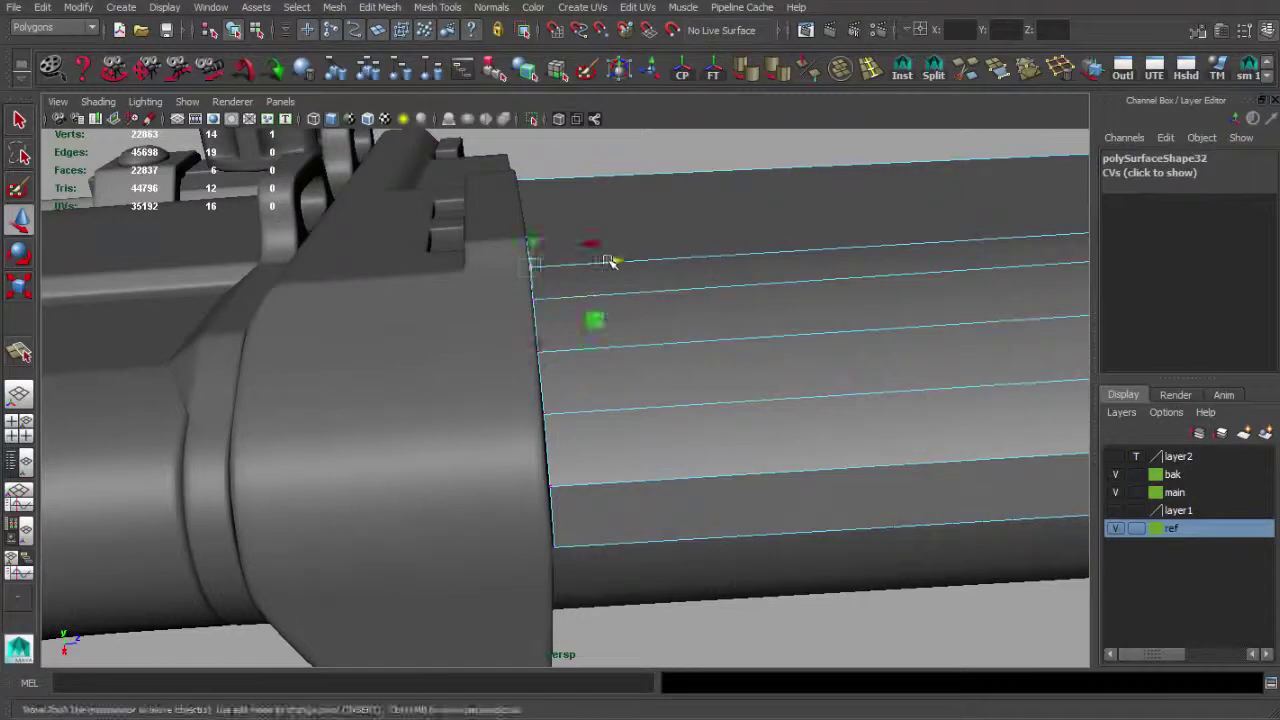
{"action": "left_click_drag", "start_coordinate": [612, 262], "coordinate": [536, 295], "text": "alt"}
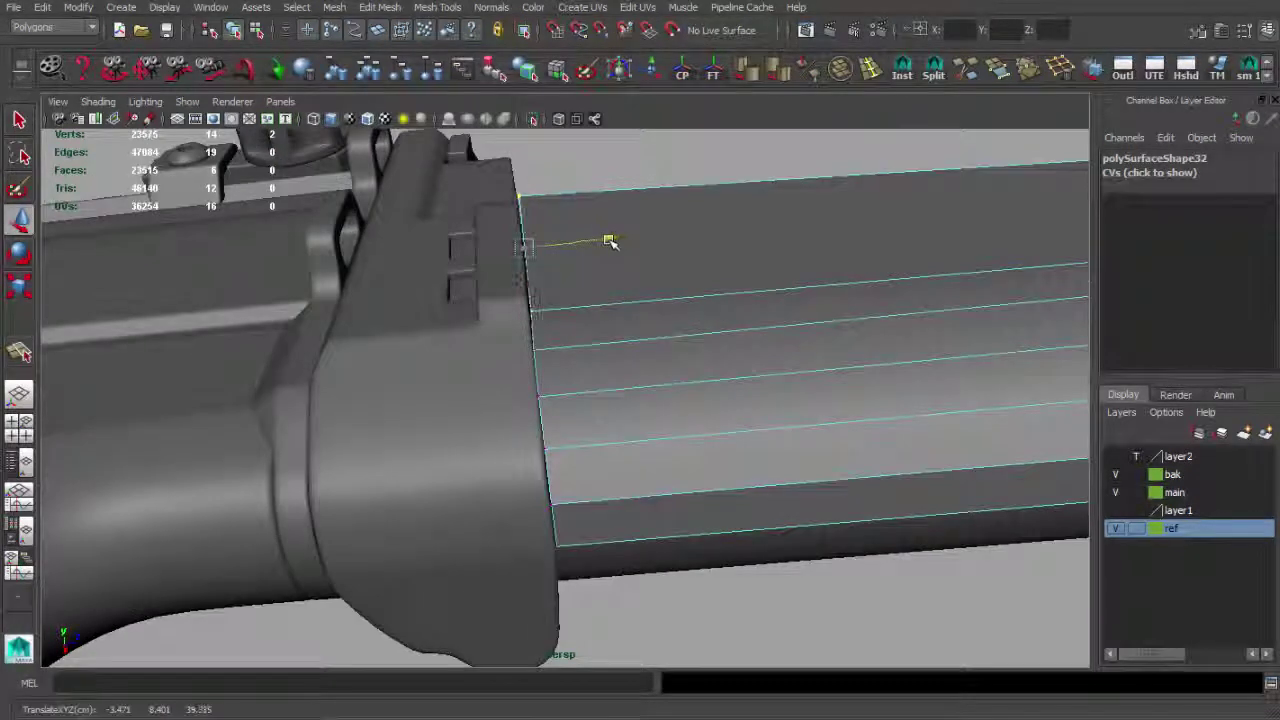
{"action": "left_click", "coordinate": [610, 242]}
{"action": "left_click_drag", "start_coordinate": [610, 242], "coordinate": [481, 168], "text": "alt"}
{"action": "left_click_drag", "start_coordinate": [593, 146], "coordinate": [541, 358], "text": "alt"}
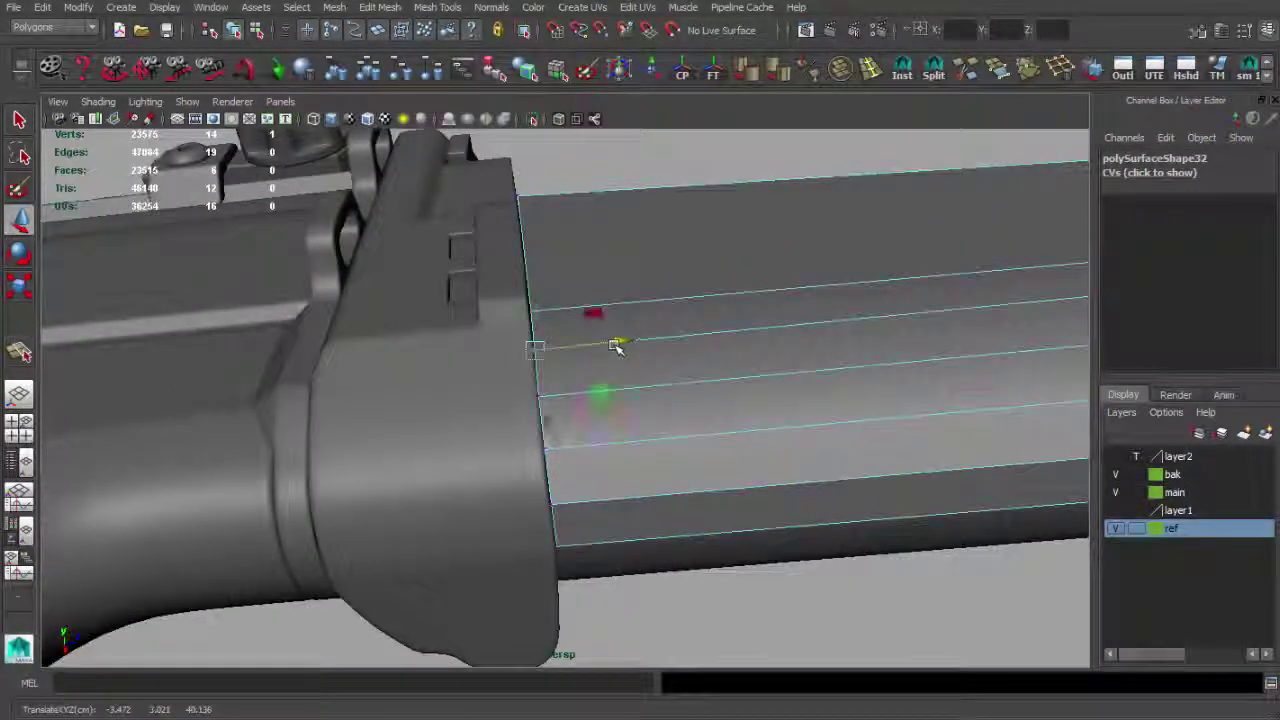
Select the rear stock section and frame its end near the receiver.
{"action": "key", "text": "q"}
{"action": "left_click_drag", "start_coordinate": [617, 345], "coordinate": [724, 392], "text": "alt"}
{"action": "mouse_move", "coordinate": [728, 166]}
{"action": "left_mouse_down", "text": "alt"}
{"action": "mouse_move", "coordinate": [637, 343]}
{"action": "mouse_move", "coordinate": [731, 415]}
{"action": "left_mouse_up", "text": "alt"}
{"action": "left_click", "coordinate": [586, 343]}
{"action": "right_click_drag", "start_coordinate": [731, 415], "coordinate": [803, 420], "text": "alt"}
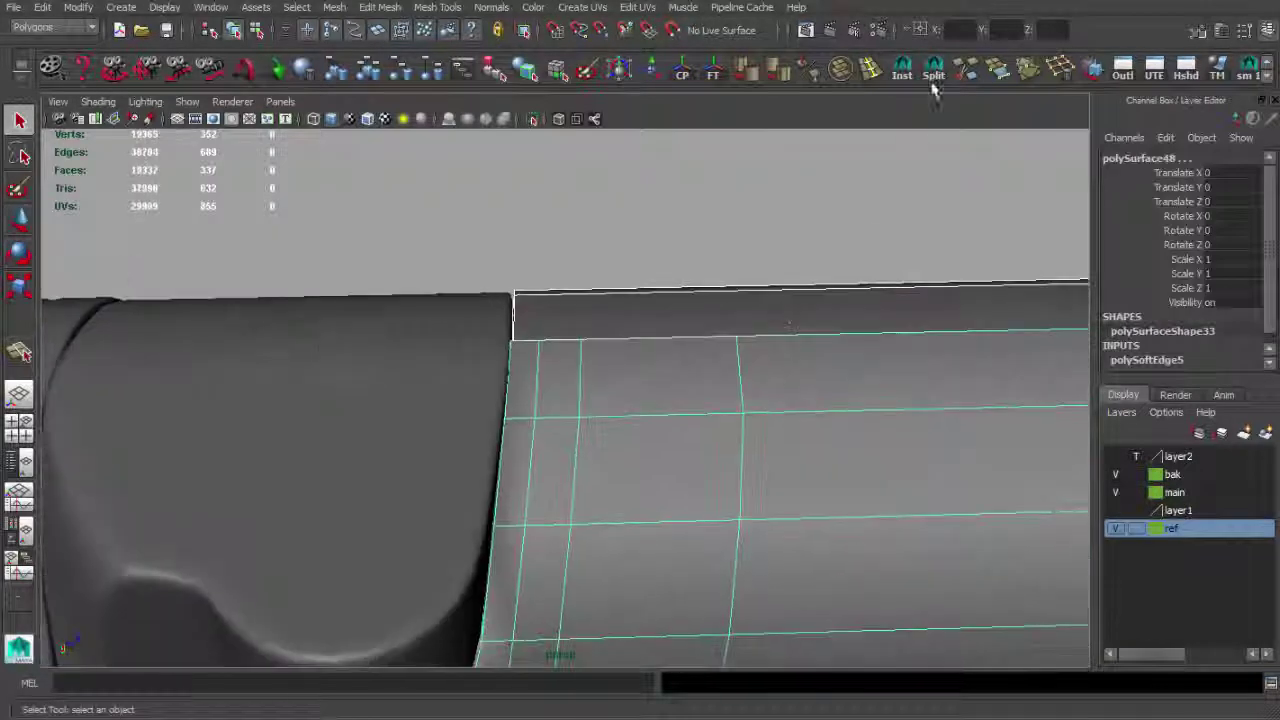
{"action": "left_click_drag", "start_coordinate": [640, 328], "coordinate": [541, 360], "text": "alt"}
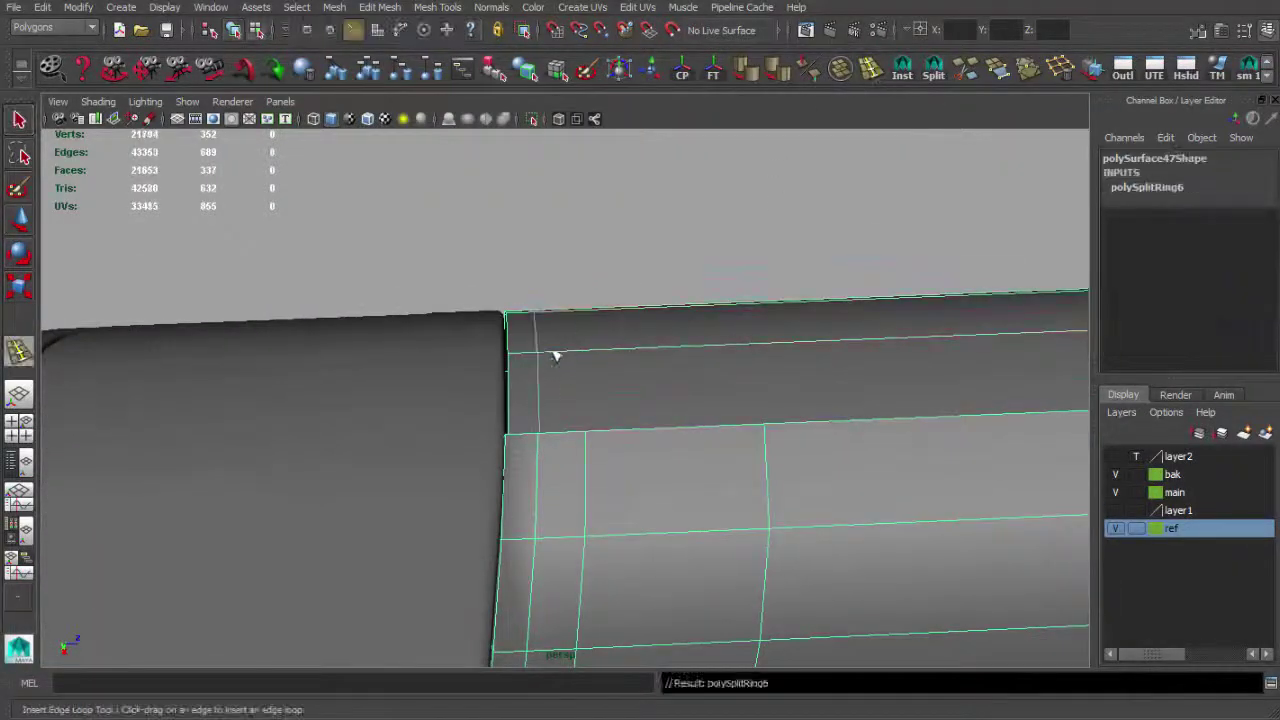
Insert three edge loops near the stock's receiver end.
{"action": "left_click", "coordinate": [755, 348]}
{"action": "left_click_drag", "start_coordinate": [755, 348], "coordinate": [503, 375], "text": "alt"}
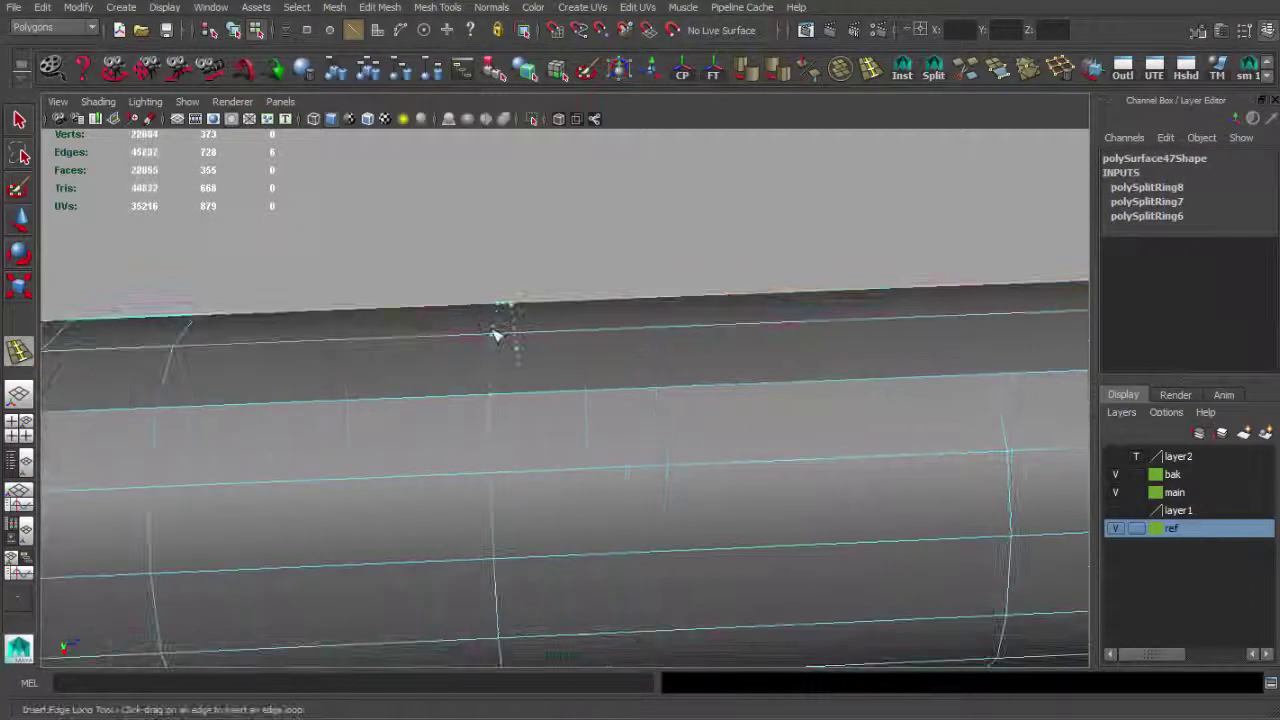
{"action": "left_click", "coordinate": [496, 336]}
{"action": "right_click_drag", "start_coordinate": [496, 336], "coordinate": [451, 349], "text": "alt"}
{"action": "left_click", "coordinate": [626, 306]}
{"action": "mouse_move", "coordinate": [626, 306]}
{"action": "left_mouse_down", "text": "alt"}
{"action": "mouse_move", "coordinate": [391, 349]}
{"action": "mouse_move", "coordinate": [391, 374]}
{"action": "mouse_move", "coordinate": [750, 380]}
{"action": "left_mouse_up", "text": "alt"}
{"action": "key", "text": "q"}
Undo the stray vertex merge, then isolate the stock piece unsmoothed.
{"action": "mouse_move", "coordinate": [958, 136]}
{"action": "left_mouse_down", "text": "alt"}
{"action": "mouse_move", "coordinate": [594, 457]}
{"action": "mouse_move", "coordinate": [616, 459]}
{"action": "left_mouse_up", "text": "alt"}
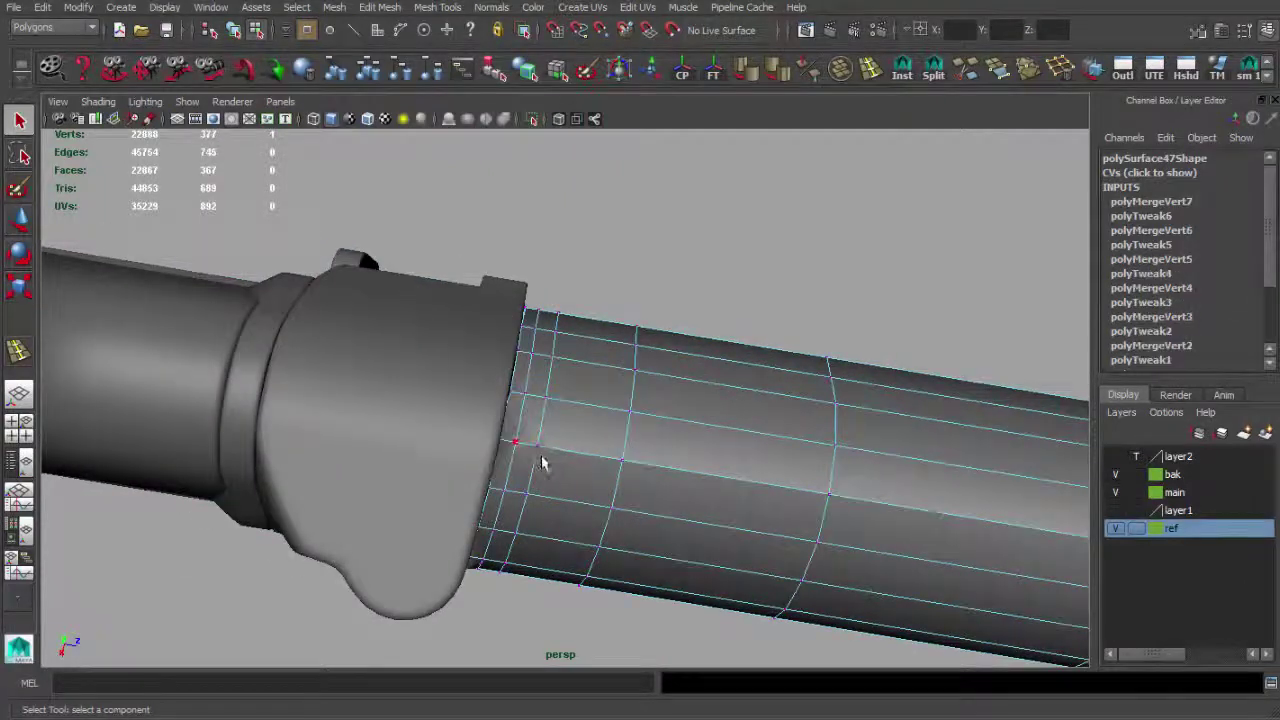
{"action": "key", "text": "ctrl+z"}
{"action": "key", "text": "4"}
{"action": "key", "text": "5"}
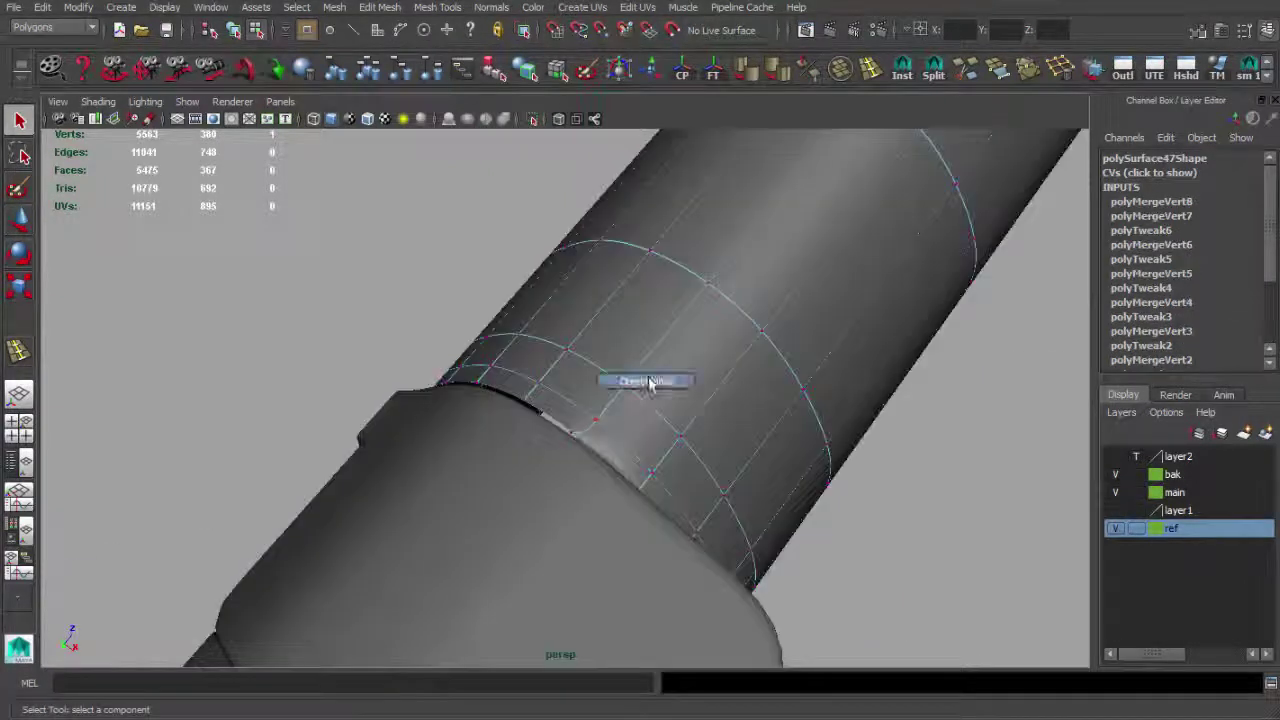
{"action": "key", "text": "F8"}
{"action": "mouse_move", "coordinate": [646, 380]}
{"action": "right_mouse_down", "text": "alt"}
{"action": "mouse_move", "coordinate": [571, 349]}
{"action": "mouse_move", "coordinate": [598, 385]}
{"action": "mouse_move", "coordinate": [643, 408]}
{"action": "mouse_move", "coordinate": [543, 134]}
{"action": "right_mouse_up", "text": "alt"}
{"action": "left_click", "coordinate": [617, 380]}
{"action": "key", "text": "1"}
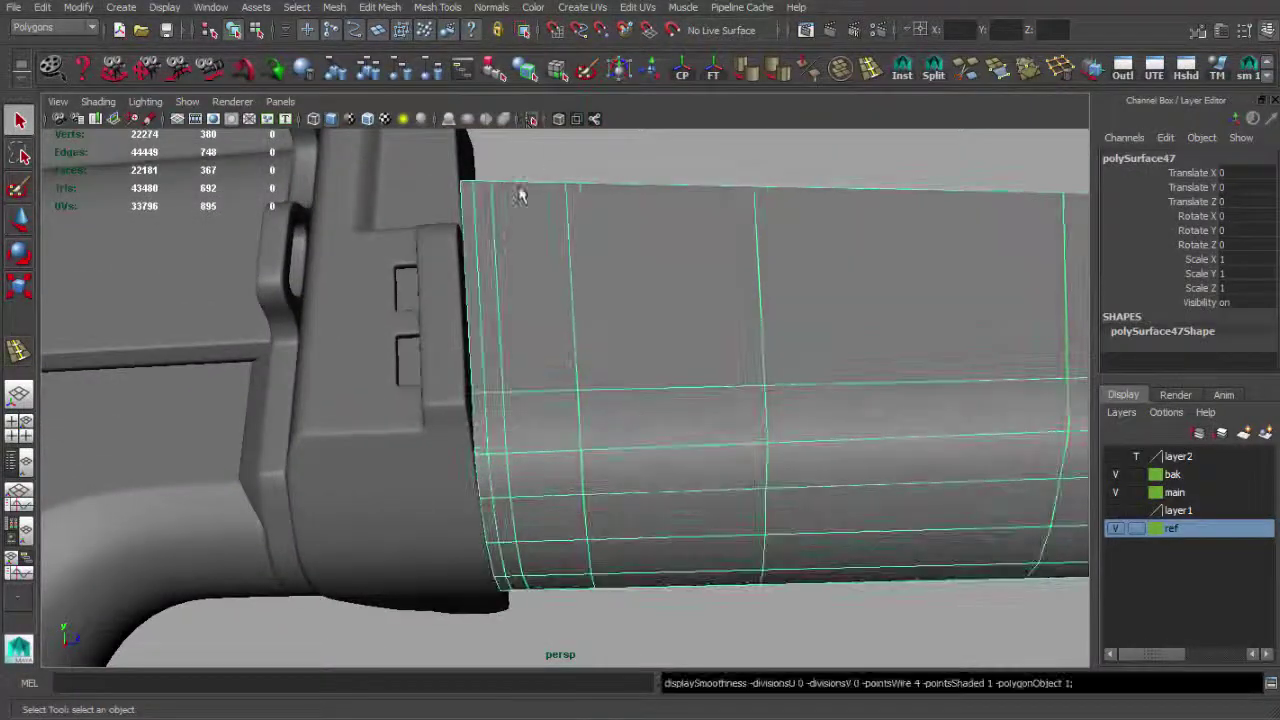
{"action": "key", "text": "ctrl+1"}
Extrude the selected edges of the isolated stock and inspect the extrusion.
{"action": "mouse_move", "coordinate": [628, 294]}
{"action": "left_mouse_down", "text": "alt"}
{"action": "mouse_move", "coordinate": [694, 420]}
{"action": "mouse_move", "coordinate": [560, 305]}
{"action": "left_mouse_up", "text": "alt"}
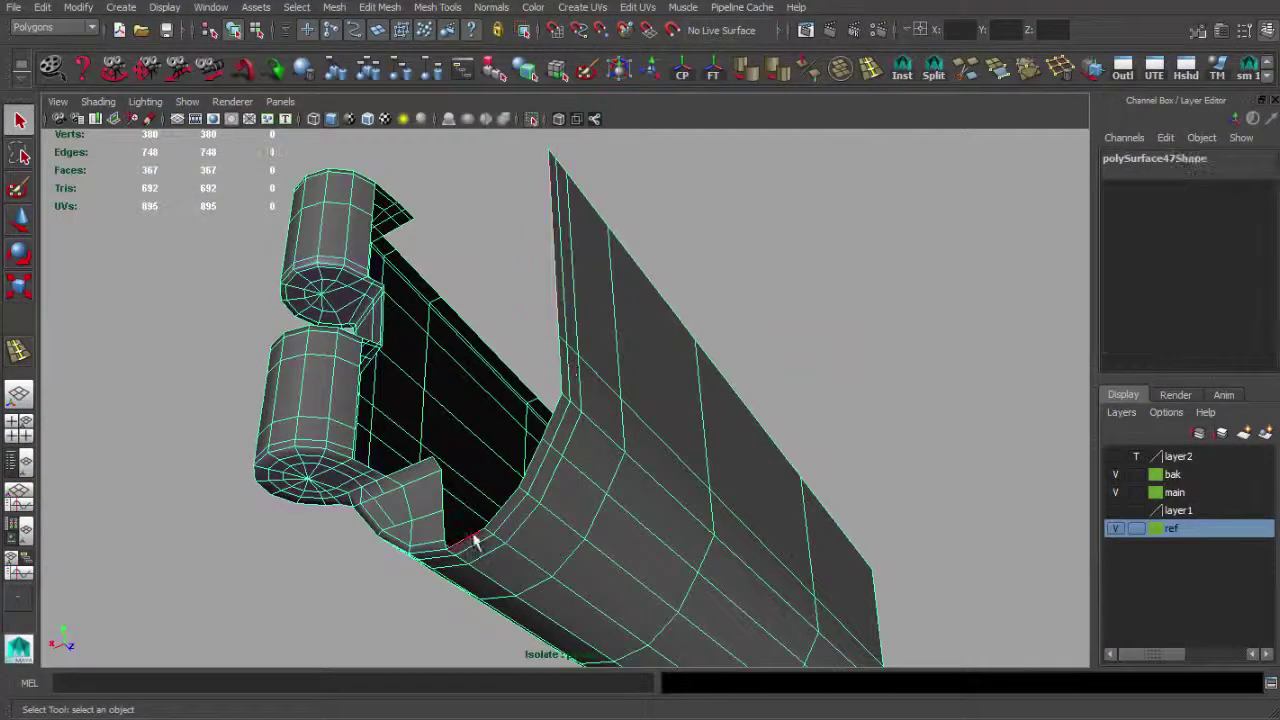
{"action": "mouse_move", "coordinate": [489, 521]}
{"action": "right_mouse_down", "text": "alt"}
{"action": "mouse_move", "coordinate": [557, 457]}
{"action": "mouse_move", "coordinate": [291, 463]}
{"action": "mouse_move", "coordinate": [572, 400]}
{"action": "mouse_move", "coordinate": [669, 477]}
{"action": "right_mouse_up", "text": "alt"}
{"action": "key", "text": "ctrl+e"}
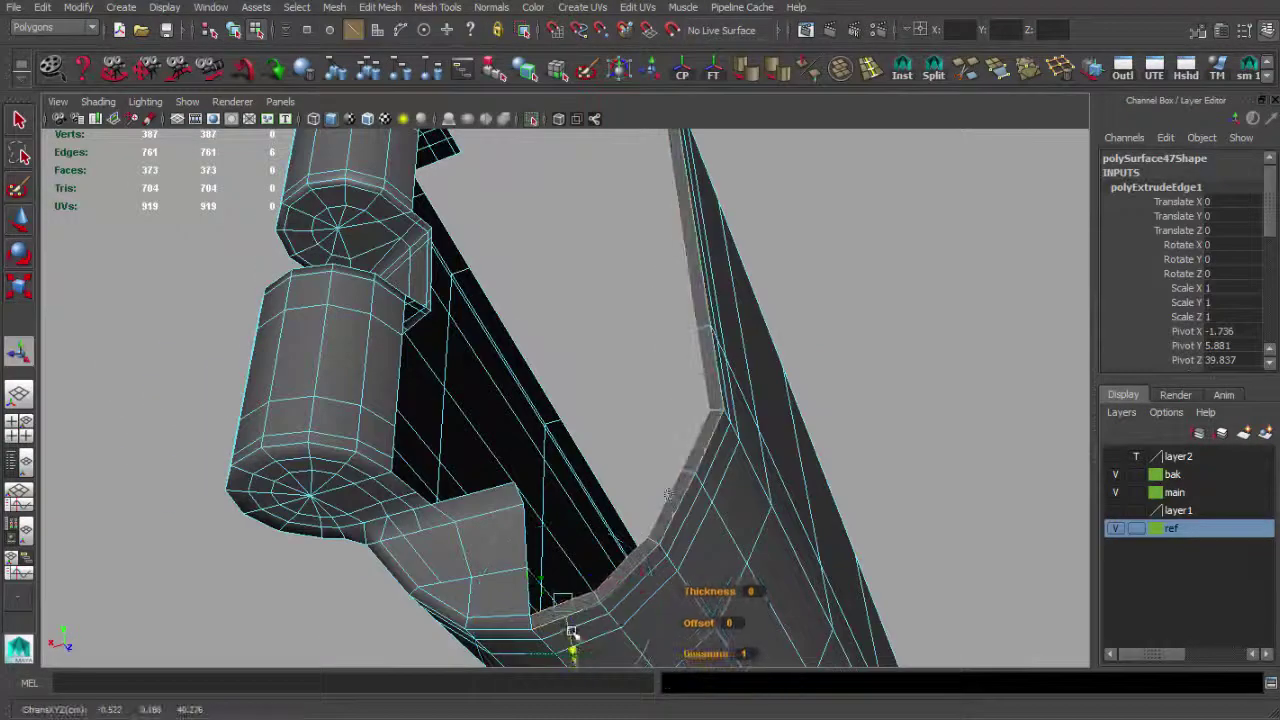
{"action": "left_click_drag", "start_coordinate": [572, 632], "coordinate": [661, 507], "text": "alt"}
{"action": "left_click_drag", "start_coordinate": [653, 239], "coordinate": [619, 345], "text": "alt"}
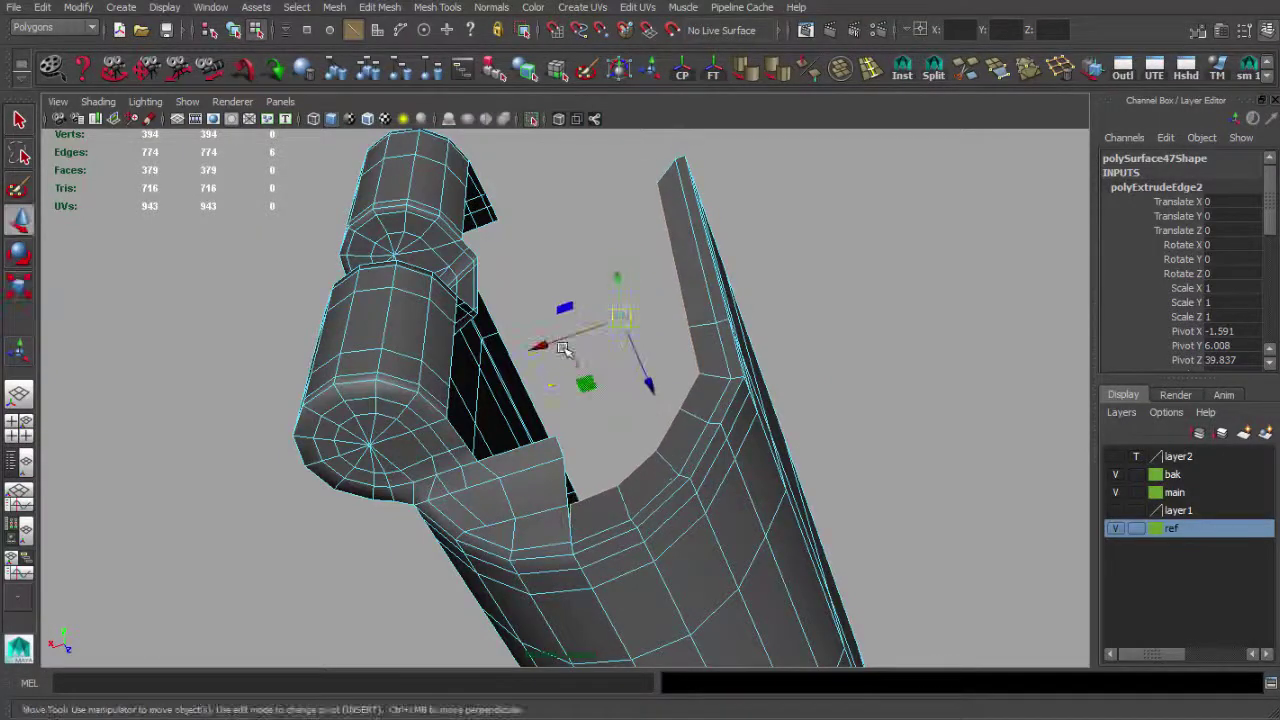
{"action": "left_click_drag", "start_coordinate": [563, 347], "coordinate": [571, 420], "text": "alt"}
{"action": "key", "text": "ctrl+1"}
{"action": "mouse_move", "coordinate": [567, 346]}
{"action": "left_mouse_down", "text": "alt"}
{"action": "mouse_move", "coordinate": [769, 364]}
{"action": "mouse_move", "coordinate": [749, 391]}
{"action": "mouse_move", "coordinate": [817, 566]}
{"action": "left_mouse_up", "text": "alt"}
Switch to object mode with the Move tool and frame the cylinder joint.
{"action": "key", "text": "F8"}
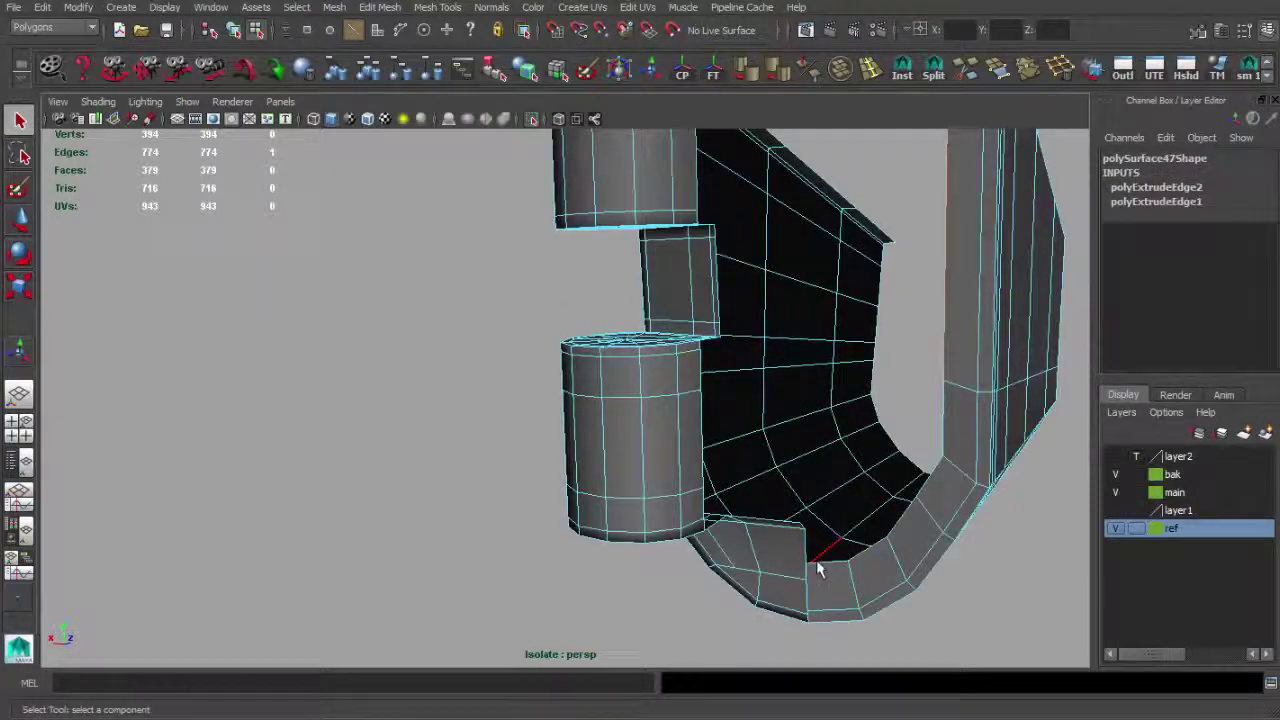
{"action": "scroll", "coordinate": [700, 450], "scroll_direction": "up", "scroll_amount": 5}
{"action": "key", "text": "w"}
{"action": "mouse_move", "coordinate": [563, 300]}
{"action": "left_mouse_down", "text": "alt"}
{"action": "mouse_move", "coordinate": [645, 278]}
{"action": "mouse_move", "coordinate": [562, 498]}
{"action": "left_mouse_up", "text": "alt"}
{"action": "left_click_drag", "start_coordinate": [660, 483], "coordinate": [664, 327], "text": "alt"}
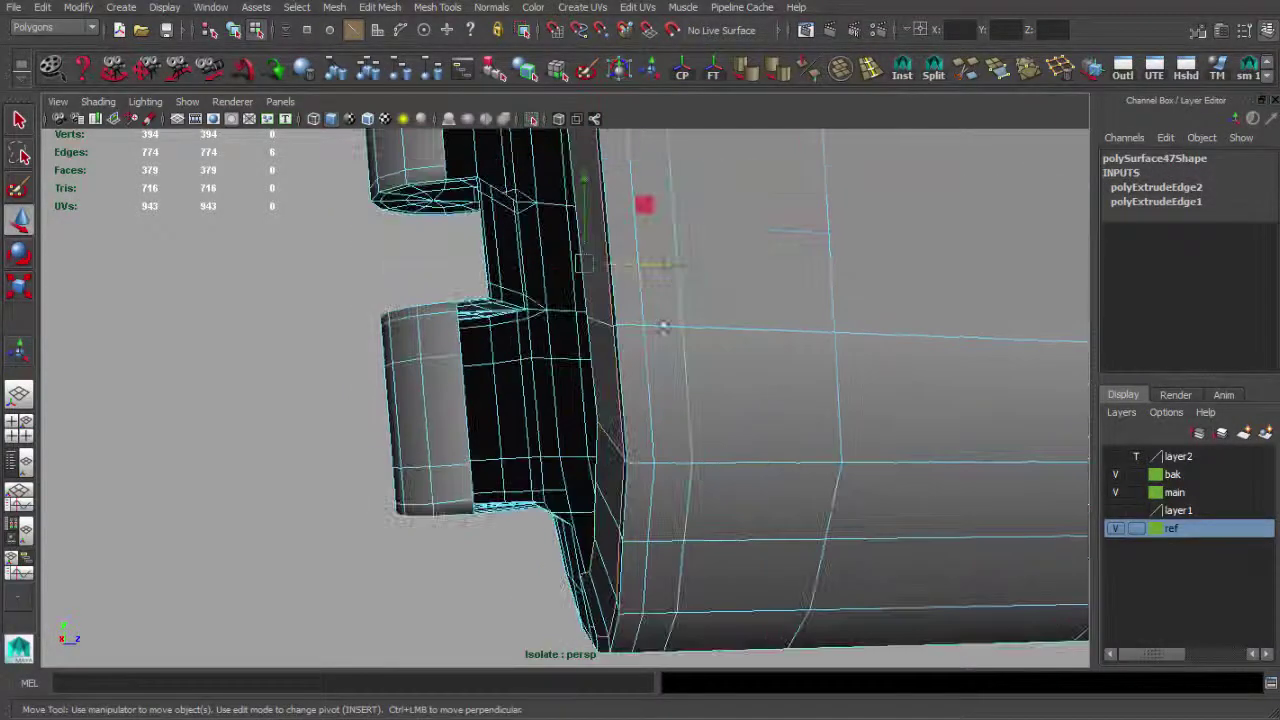
{"action": "left_click_drag", "start_coordinate": [664, 265], "coordinate": [674, 312], "text": "alt"}
{"action": "left_click_drag", "start_coordinate": [748, 360], "coordinate": [613, 330], "text": "alt"}
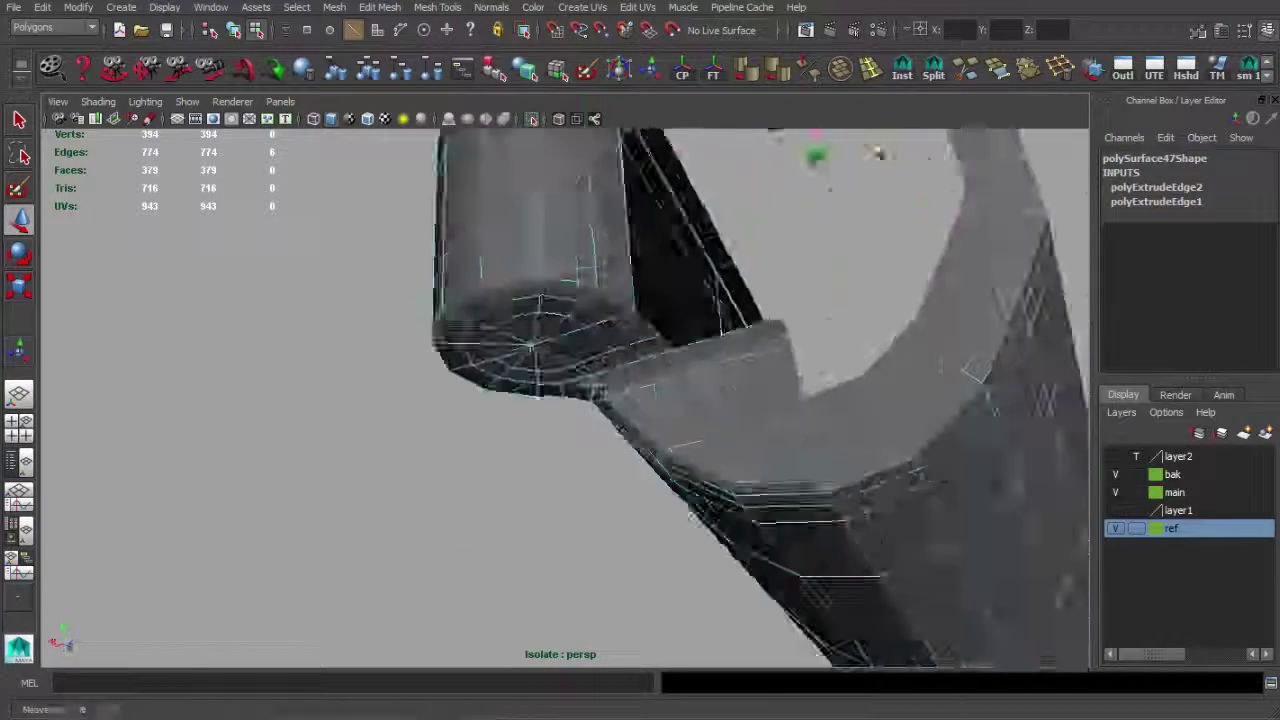
Merge the stray vertices at the joint and return to vertex editing.
{"action": "key", "text": "q"}
{"action": "left_click", "coordinate": [605, 322]}
{"action": "left_click", "coordinate": [1022, 75]}
{"action": "mouse_move", "coordinate": [585, 240]}
{"action": "left_mouse_down", "text": "alt"}
{"action": "mouse_move", "coordinate": [610, 232]}
{"action": "mouse_move", "coordinate": [600, 300]}
{"action": "mouse_move", "coordinate": [523, 357]}
{"action": "mouse_move", "coordinate": [672, 366]}
{"action": "mouse_move", "coordinate": [652, 450]}
{"action": "left_mouse_up", "text": "alt"}
{"action": "key", "text": "F8"}
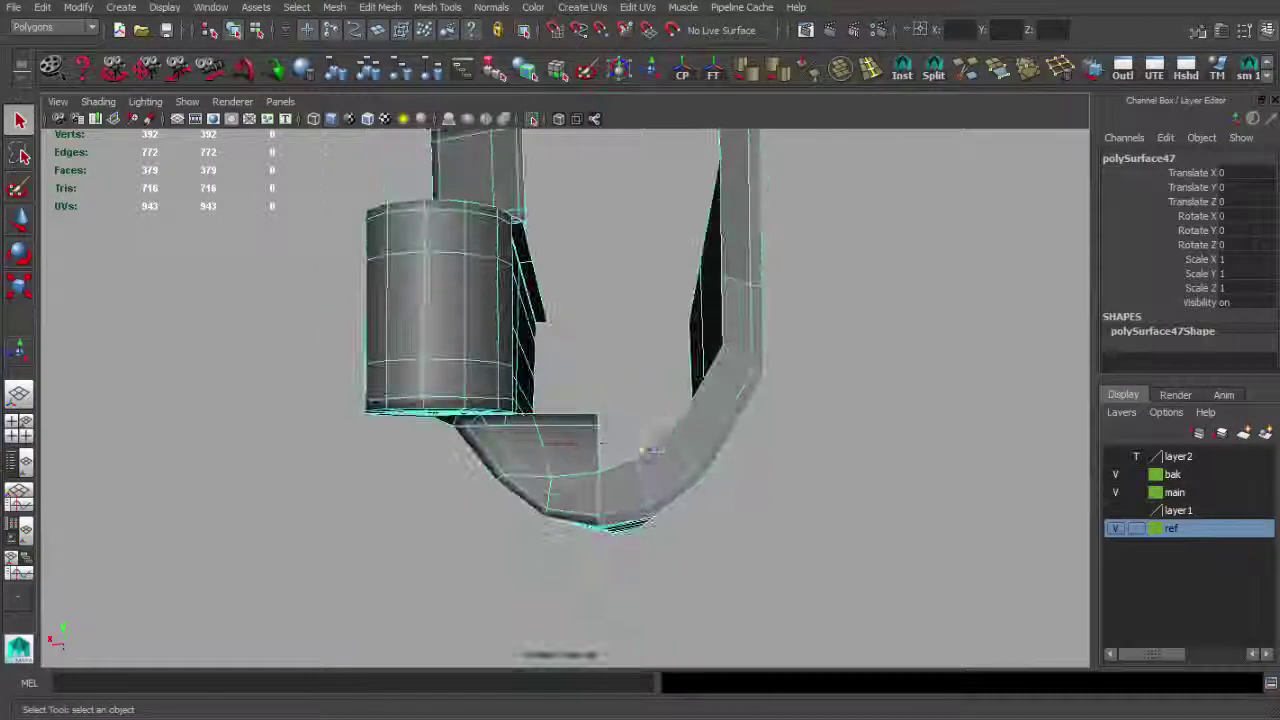
{"action": "key", "text": "F8"}
{"action": "key", "text": "w"}
{"action": "mouse_move", "coordinate": [724, 410]}
{"action": "left_mouse_down", "text": "alt"}
{"action": "mouse_move", "coordinate": [634, 429]}
{"action": "mouse_move", "coordinate": [675, 447]}
{"action": "left_mouse_up", "text": "alt"}
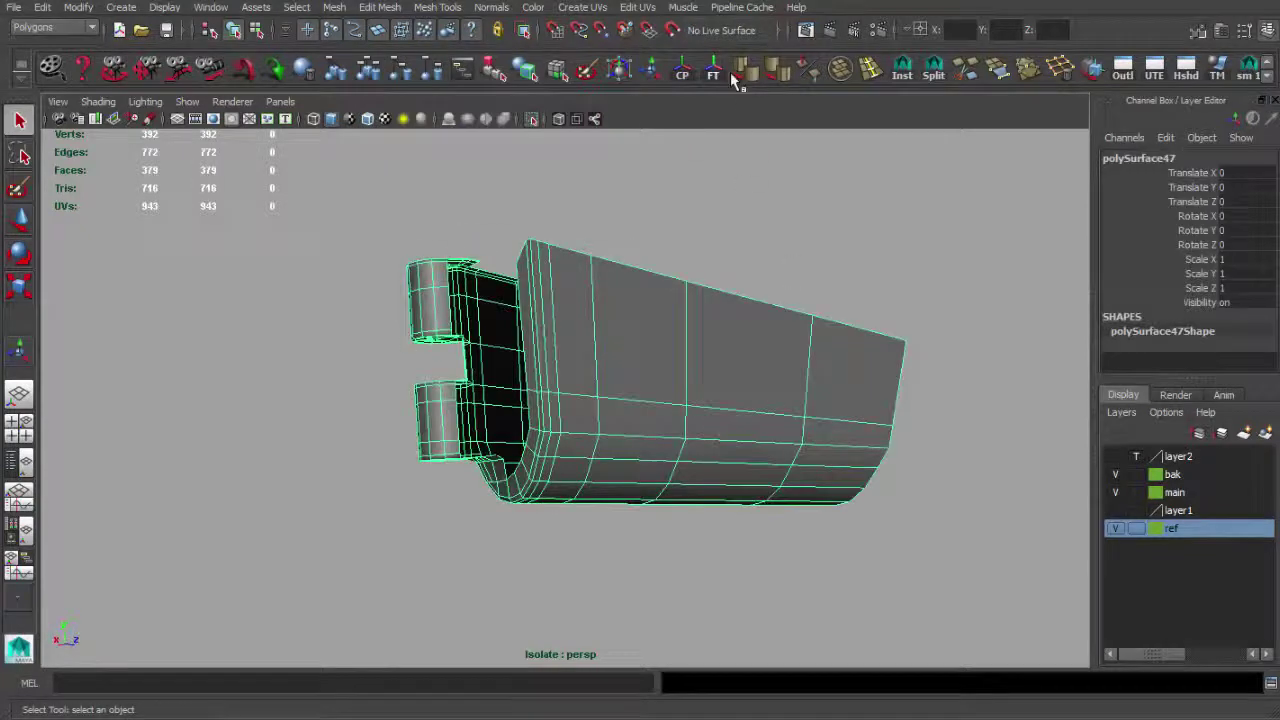
Select the stock piece and inspect its top vertex with the Move tool.
{"action": "left_click_drag", "start_coordinate": [763, 391], "coordinate": [720, 417], "text": "alt"}
{"action": "right_click_drag", "start_coordinate": [720, 417], "coordinate": [632, 311], "text": "alt"}
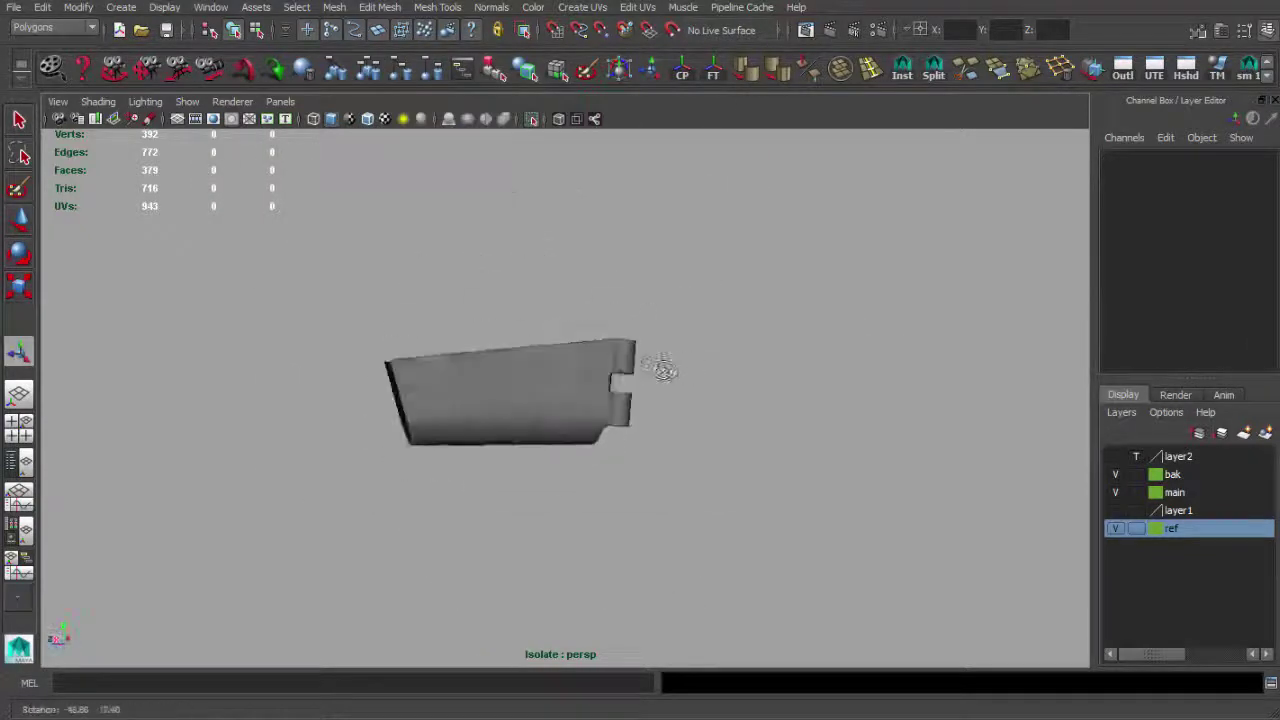
{"action": "left_click_drag", "start_coordinate": [660, 391], "coordinate": [686, 443], "text": "alt"}
{"action": "left_click", "coordinate": [686, 443]}
{"action": "left_click_drag", "start_coordinate": [697, 357], "coordinate": [674, 323], "text": "alt"}
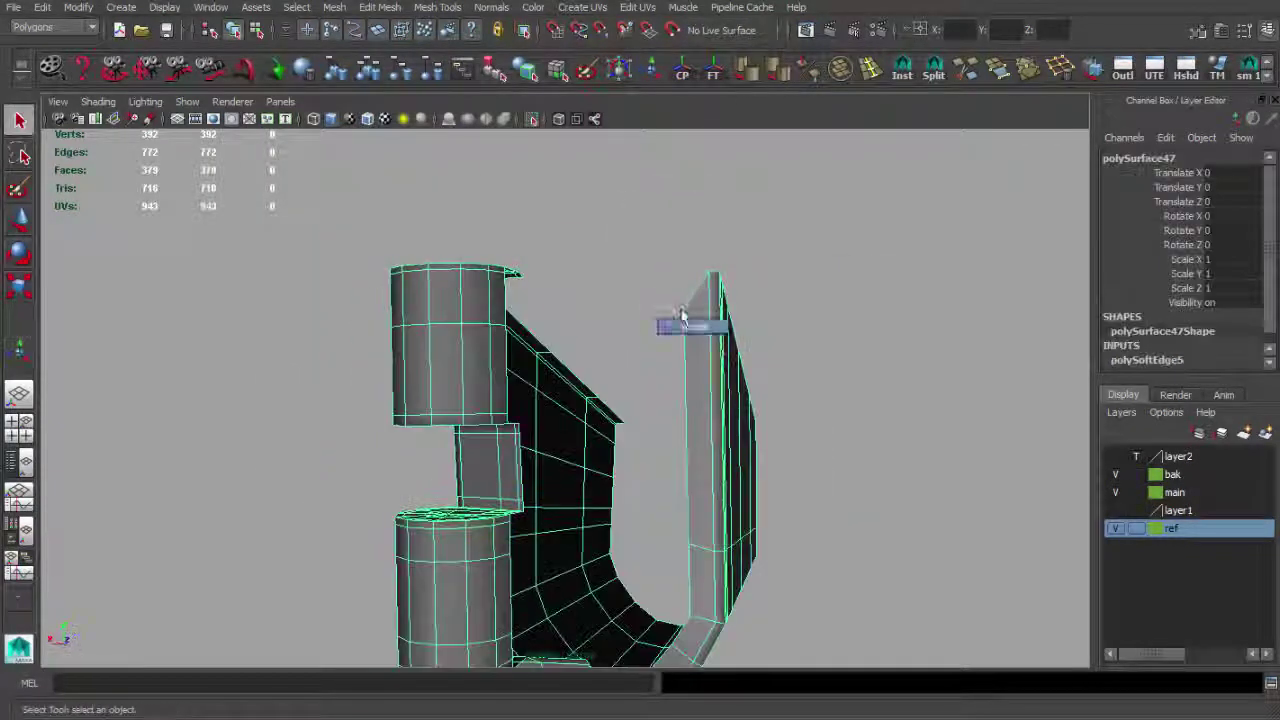
{"action": "key", "text": "w"}
{"action": "left_click_drag", "start_coordinate": [685, 190], "coordinate": [625, 312], "text": "alt"}
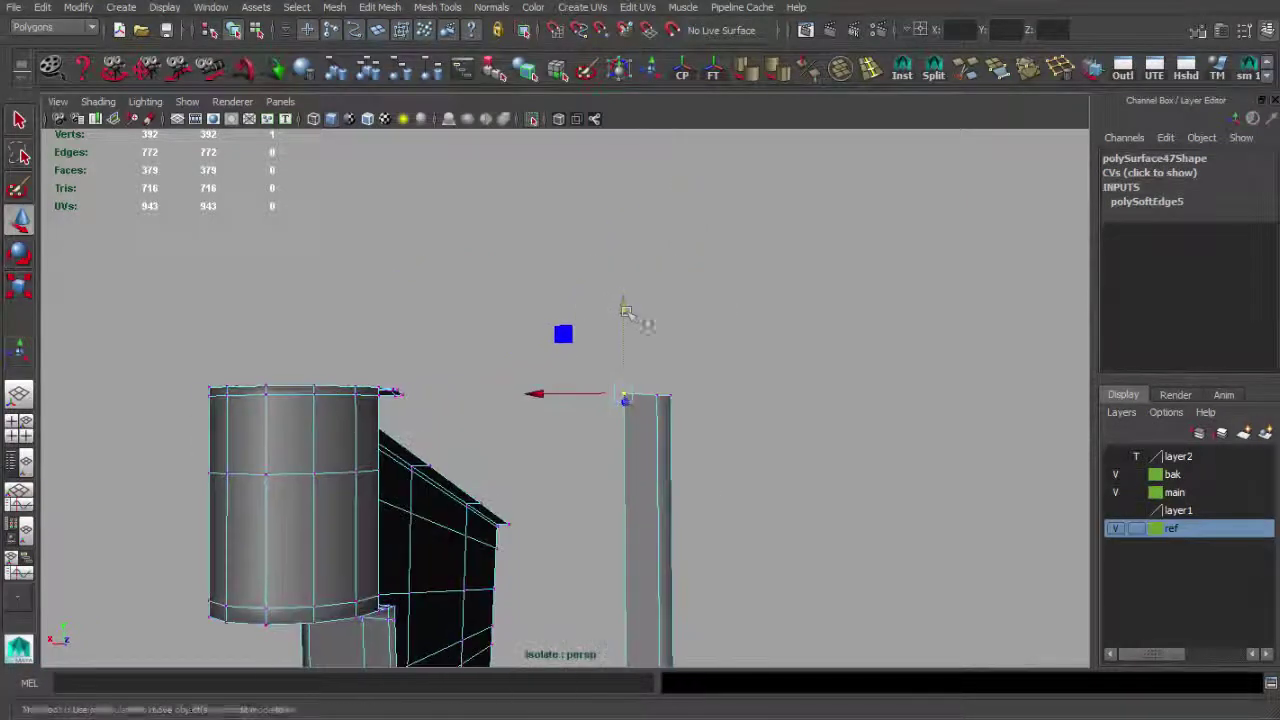
{"action": "key", "text": "q"}
{"action": "mouse_move", "coordinate": [657, 434]}
{"action": "left_mouse_down", "text": "alt"}
{"action": "mouse_move", "coordinate": [817, 412]}
{"action": "mouse_move", "coordinate": [689, 427]}
{"action": "left_mouse_up", "text": "alt"}
Turn off Isolate Select so the stock shows fitted on the full rifle.
{"action": "left_click", "coordinate": [817, 412]}
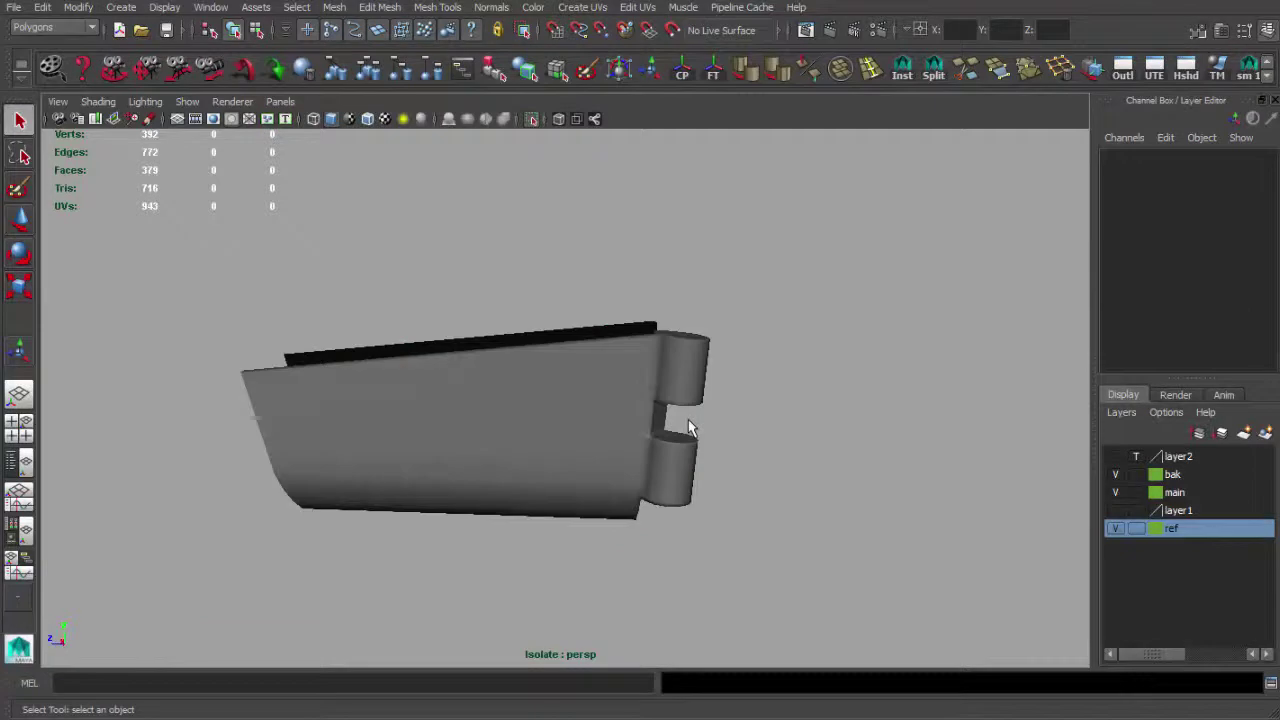
{"action": "left_click", "coordinate": [689, 427]}
{"action": "mouse_move", "coordinate": [689, 427]}
{"action": "left_mouse_down", "text": "alt"}
{"action": "mouse_move", "coordinate": [621, 428]}
{"action": "mouse_move", "coordinate": [483, 389]}
{"action": "left_mouse_up", "text": "alt"}
{"action": "left_click", "coordinate": [532, 118]}
{"action": "left_click", "coordinate": [603, 329]}
{"action": "mouse_move", "coordinate": [603, 329]}
{"action": "left_mouse_down", "text": "alt"}
{"action": "mouse_move", "coordinate": [443, 277]}
{"action": "mouse_move", "coordinate": [569, 337]}
{"action": "mouse_move", "coordinate": [591, 327]}
{"action": "left_mouse_up", "text": "alt"}
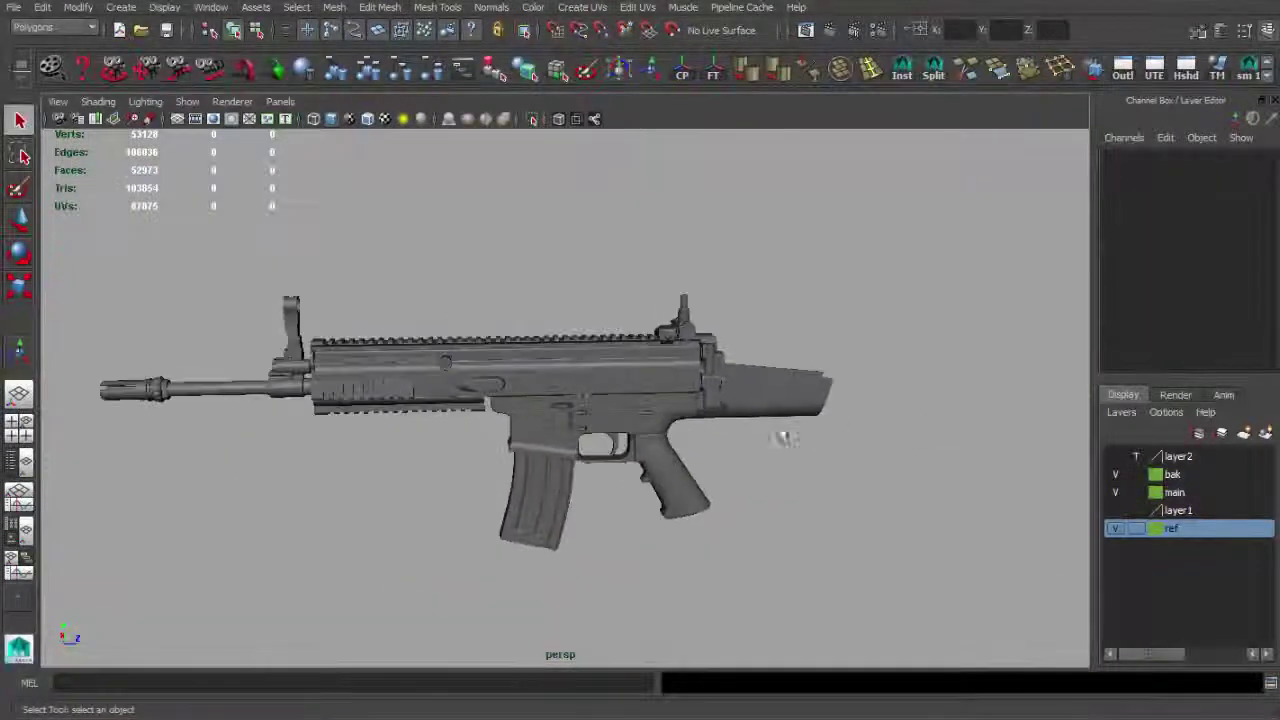
Orbit and zoom to view the rifle's side against the reference image.
{"action": "left_click_drag", "start_coordinate": [722, 423], "coordinate": [823, 466], "text": "alt"}
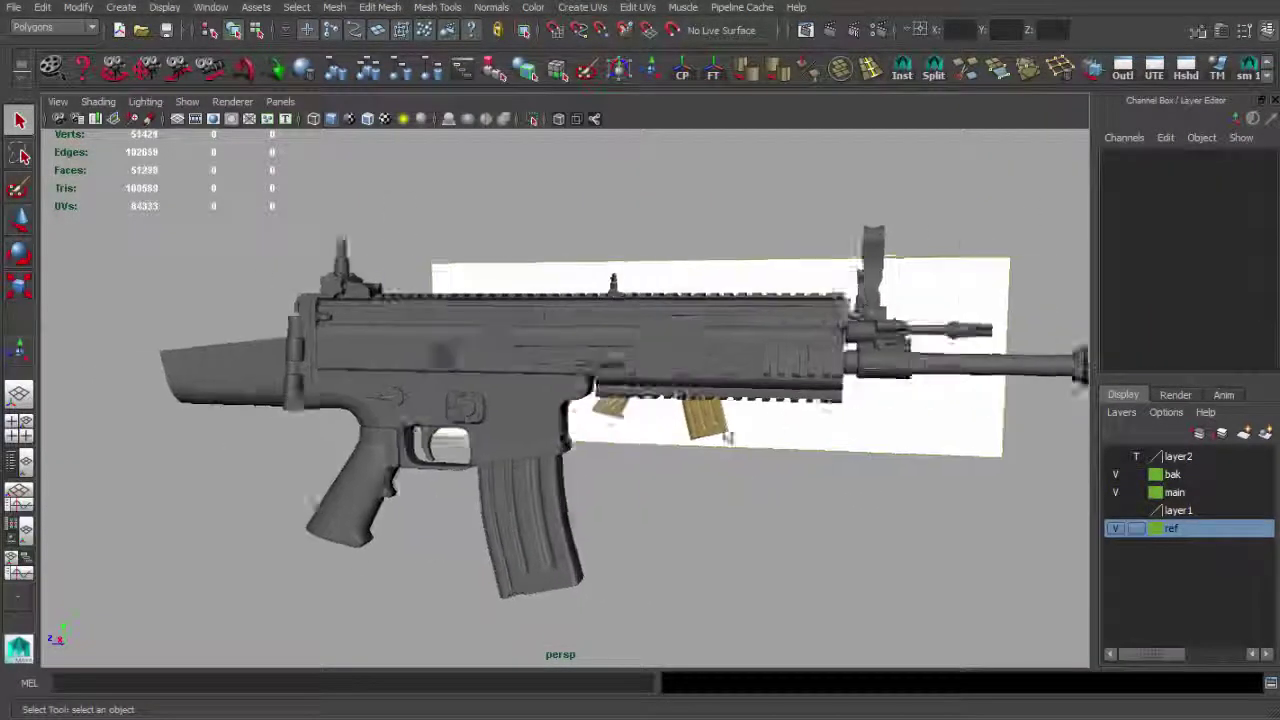
{"action": "scroll", "coordinate": [763, 457], "scroll_direction": "up", "scroll_amount": 5}
{"action": "scroll", "coordinate": [763, 457], "scroll_direction": "up", "scroll_amount": 2}
{"action": "scroll", "coordinate": [751, 466], "scroll_direction": "up", "scroll_amount": 2}
{"action": "scroll", "coordinate": [757, 457], "scroll_direction": "up", "scroll_amount": 2}
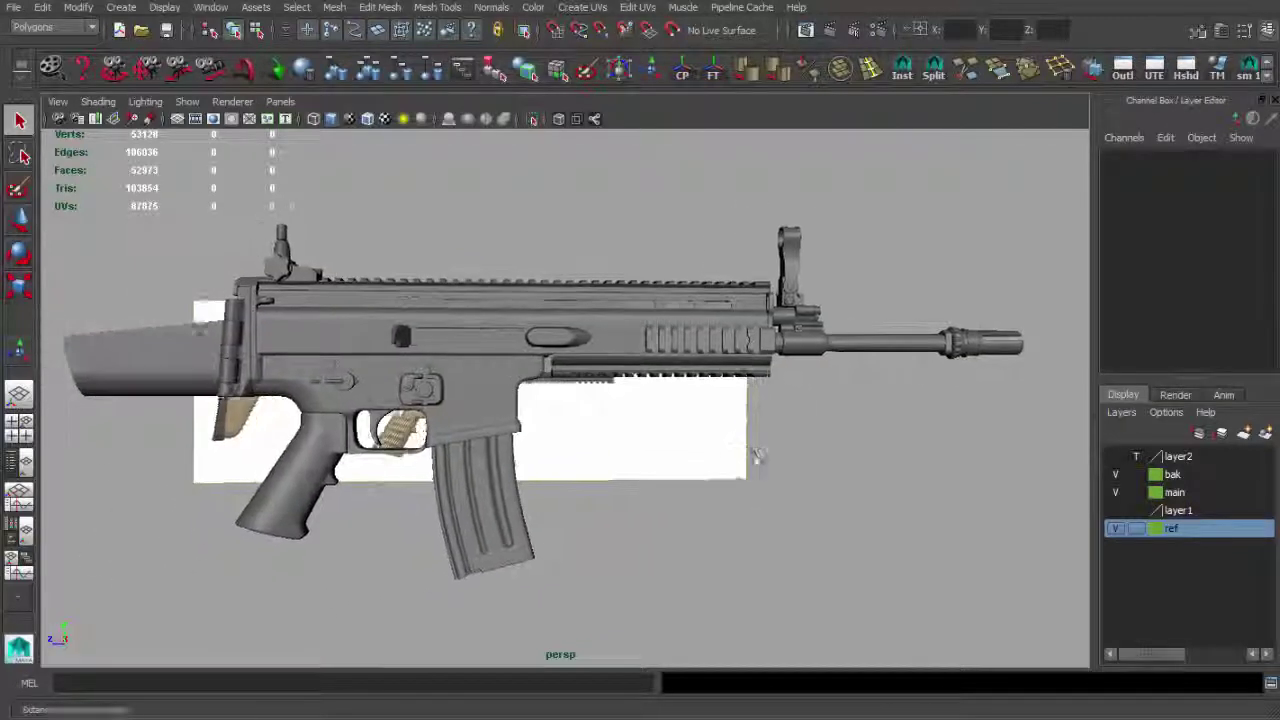
{"action": "scroll", "coordinate": [839, 363], "scroll_direction": "up", "scroll_amount": 3}
{"action": "scroll", "coordinate": [600, 420], "scroll_direction": "down", "scroll_amount": 5}
{"action": "mouse_move", "coordinate": [600, 420]}
{"action": "left_mouse_down", "text": "alt"}
{"action": "mouse_move", "coordinate": [666, 437]}
{"action": "mouse_move", "coordinate": [943, 394]}
{"action": "left_mouse_up", "text": "alt"}
{"action": "scroll", "coordinate": [666, 437], "scroll_direction": "up", "scroll_amount": 2}
{"action": "scroll", "coordinate": [820, 406], "scroll_direction": "up", "scroll_amount": 3}
{"action": "mouse_move", "coordinate": [820, 406]}
{"action": "left_mouse_down", "text": "alt"}
{"action": "mouse_move", "coordinate": [791, 360]}
{"action": "mouse_move", "coordinate": [600, 380]}
{"action": "mouse_move", "coordinate": [563, 357]}
{"action": "mouse_move", "coordinate": [697, 346]}
{"action": "left_mouse_up", "text": "alt"}
{"action": "scroll", "coordinate": [545, 376], "scroll_direction": "up", "scroll_amount": 3}
Select the stock piece and zoom in on it over the reference.
{"action": "left_click", "coordinate": [563, 357]}
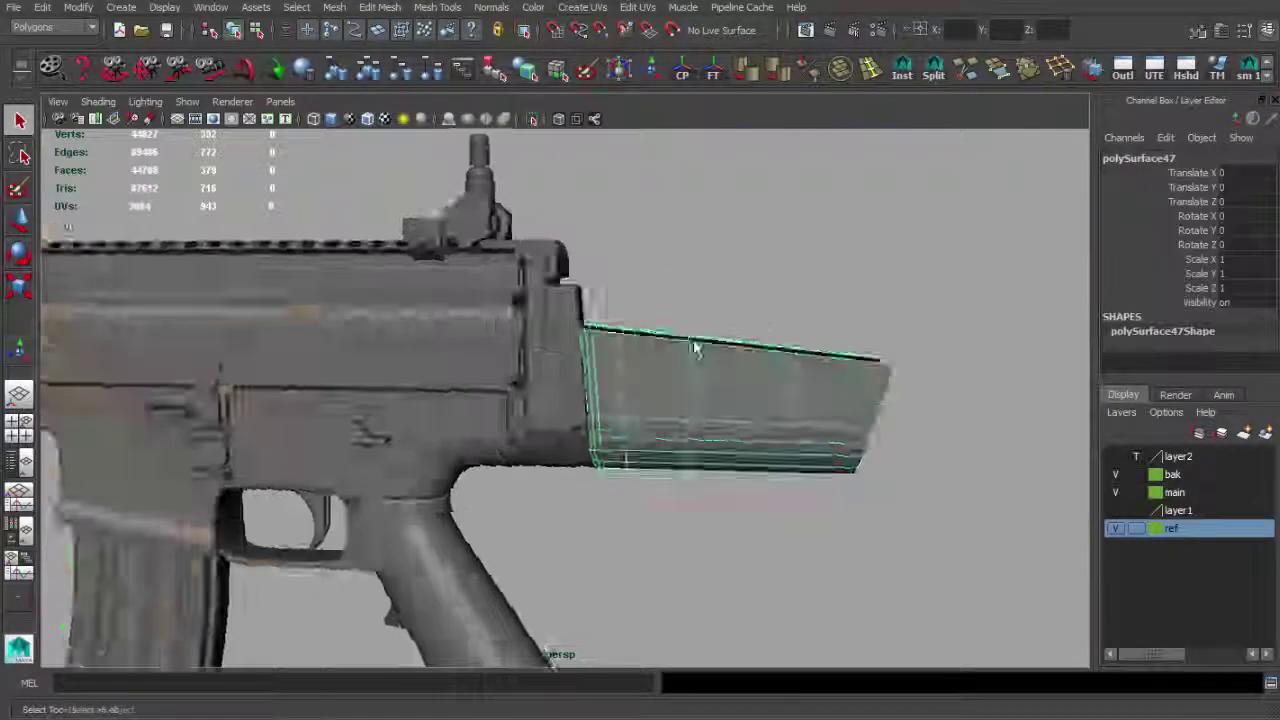
{"action": "scroll", "coordinate": [632, 473], "scroll_direction": "up", "scroll_amount": 5}
{"action": "scroll", "coordinate": [655, 450], "scroll_direction": "down", "scroll_amount": 5}
{"action": "scroll", "coordinate": [682, 441], "scroll_direction": "up", "scroll_amount": 2}
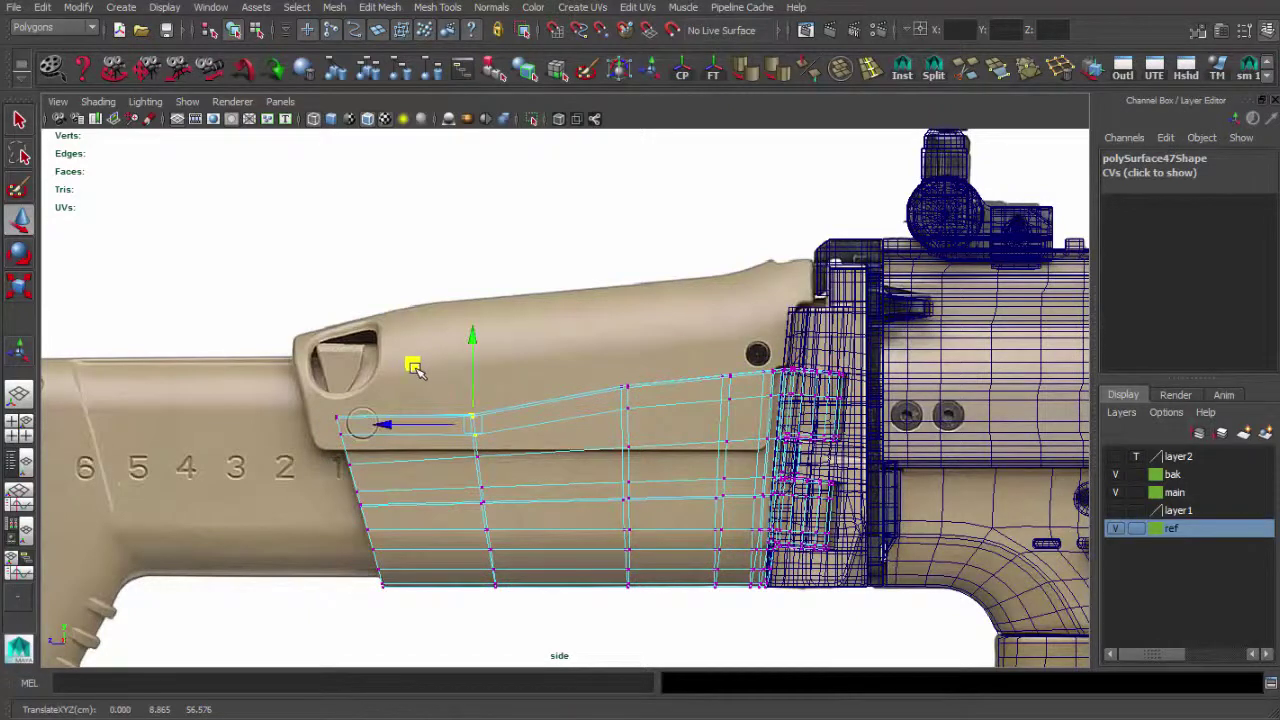
Move the stock's upper rear vertices to follow the reference outline in side view.
{"action": "scroll", "coordinate": [466, 340], "scroll_direction": "up", "scroll_amount": 2}
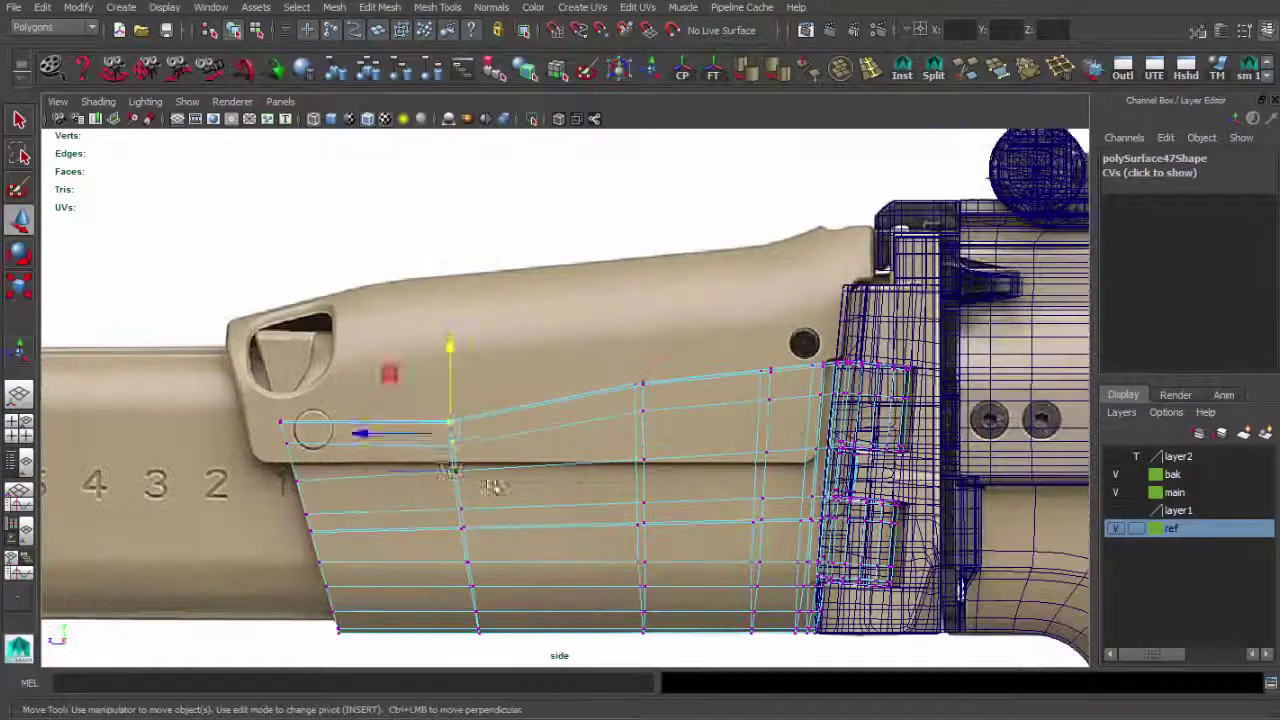
{"action": "scroll", "coordinate": [456, 393], "scroll_direction": "up", "scroll_amount": 1}
{"action": "key", "text": "w"}
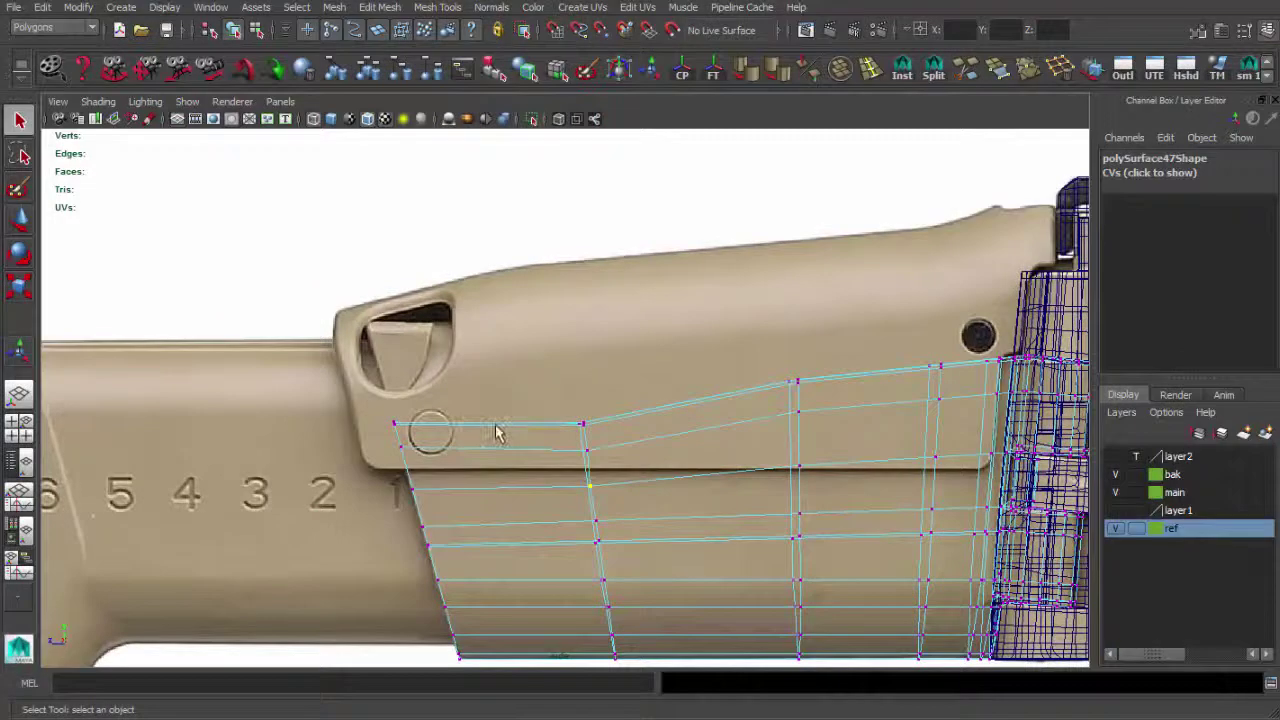
{"action": "scroll", "coordinate": [499, 420], "scroll_direction": "down", "scroll_amount": 3}
{"action": "scroll", "coordinate": [502, 400], "scroll_direction": "up", "scroll_amount": 1}
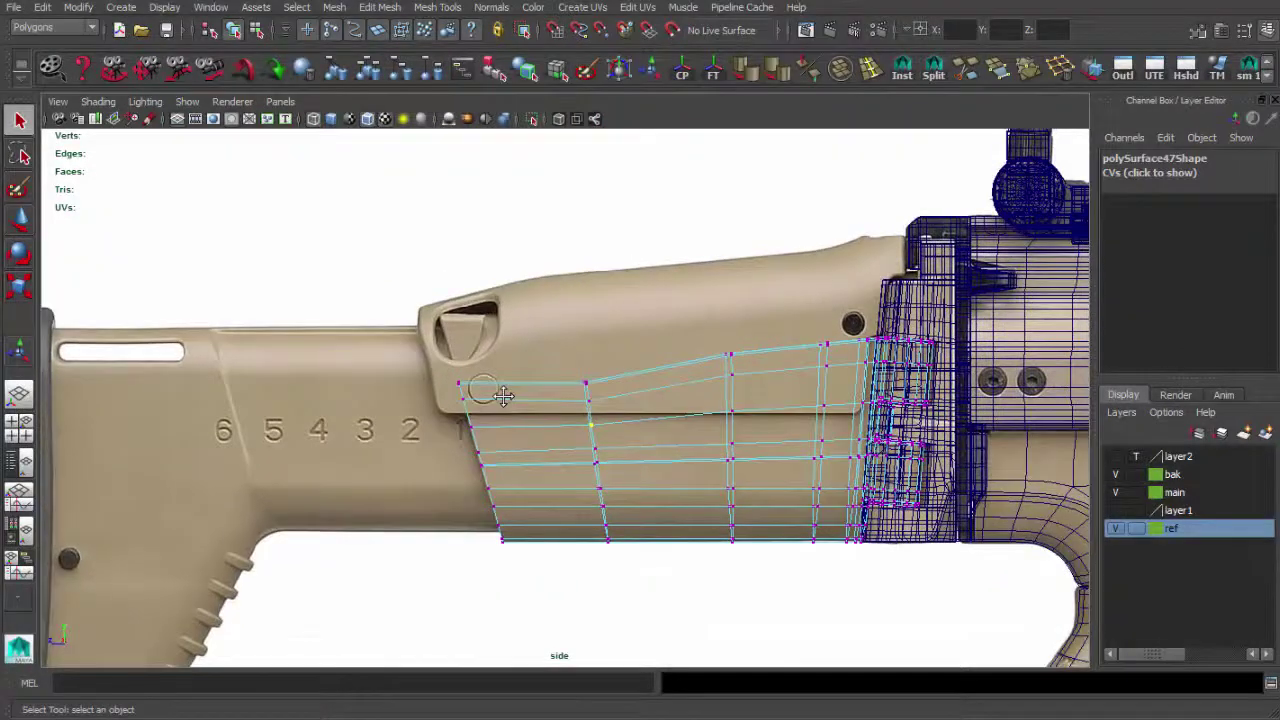
Return to the perspective view and check the stock against the receiver in 3D.
{"action": "key", "text": "space"}
{"action": "key", "text": "space"}
{"action": "key", "text": "F8"}
{"action": "mouse_move", "coordinate": [728, 400]}
{"action": "left_mouse_down", "text": "alt"}
{"action": "mouse_move", "coordinate": [711, 292]}
{"action": "mouse_move", "coordinate": [677, 289]}
{"action": "left_mouse_up", "text": "alt"}
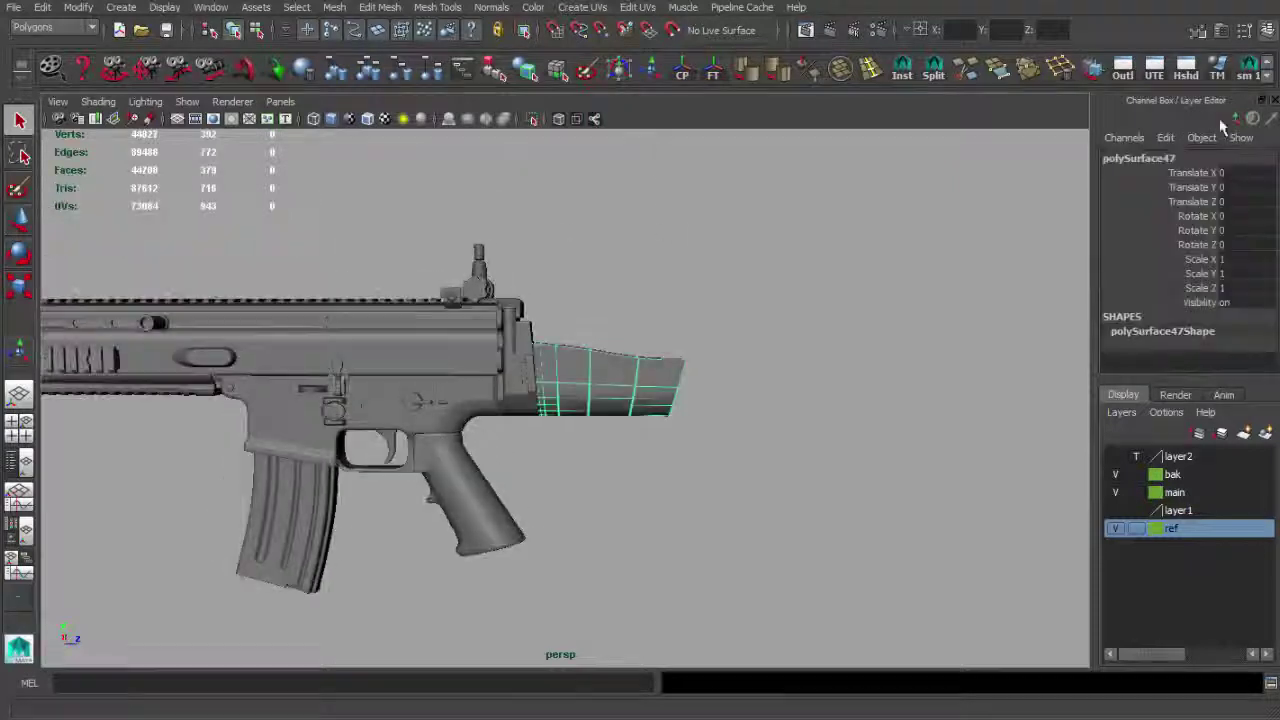
{"action": "left_click", "coordinate": [783, 343]}
{"action": "scroll", "coordinate": [783, 343], "scroll_direction": "up", "scroll_amount": 3}
{"action": "mouse_move", "coordinate": [783, 343]}
{"action": "left_mouse_down", "text": "alt"}
{"action": "mouse_move", "coordinate": [791, 277]}
{"action": "mouse_move", "coordinate": [535, 311]}
{"action": "left_mouse_up", "text": "alt"}
{"action": "scroll", "coordinate": [791, 277], "scroll_direction": "down", "scroll_amount": 3}
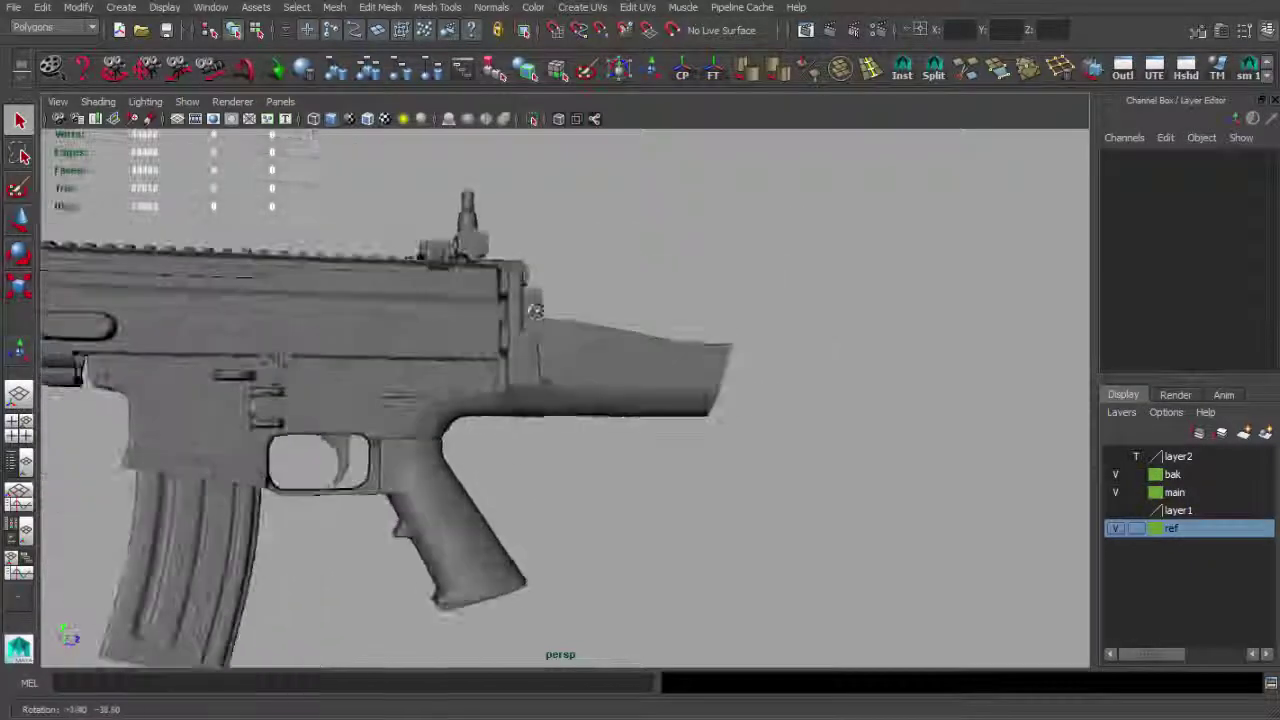
{"action": "right_click_drag", "start_coordinate": [535, 311], "coordinate": [727, 435], "text": "alt"}
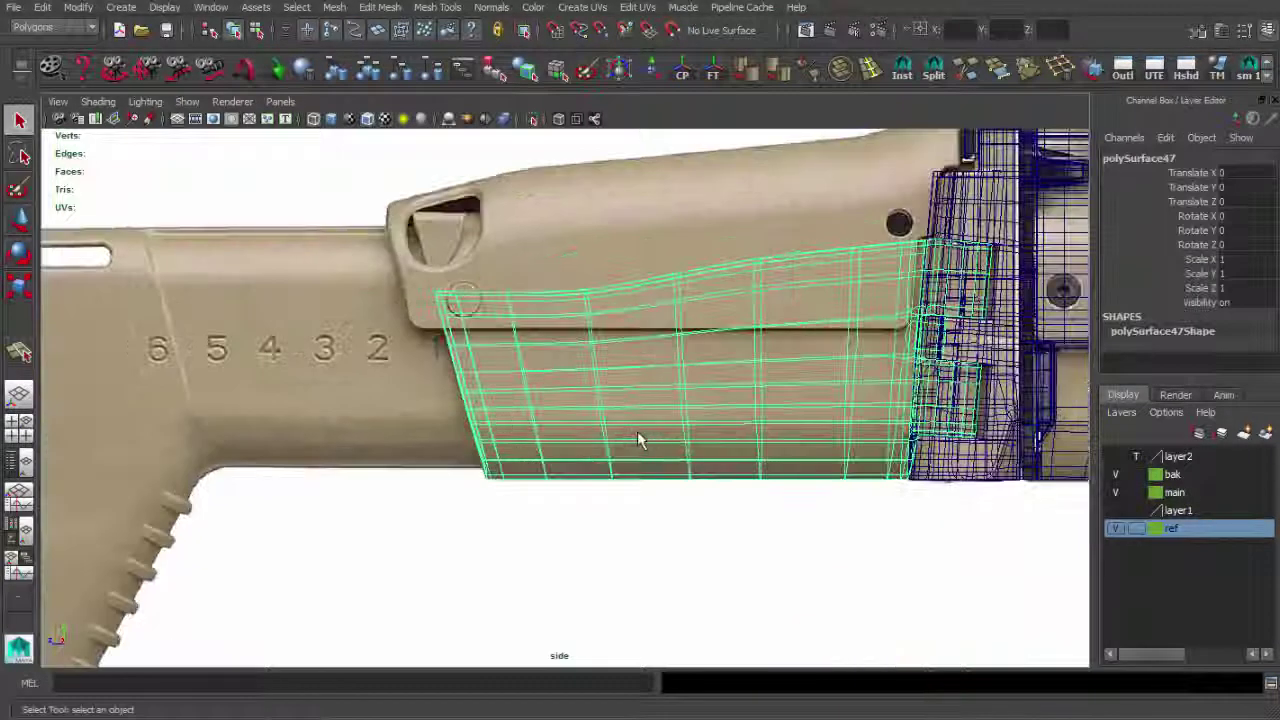
{"action": "key", "text": "w"}
{"action": "scroll", "coordinate": [640, 440], "scroll_direction": "down", "scroll_amount": 2}
{"action": "scroll", "coordinate": [640, 440], "scroll_direction": "down", "scroll_amount": 2}
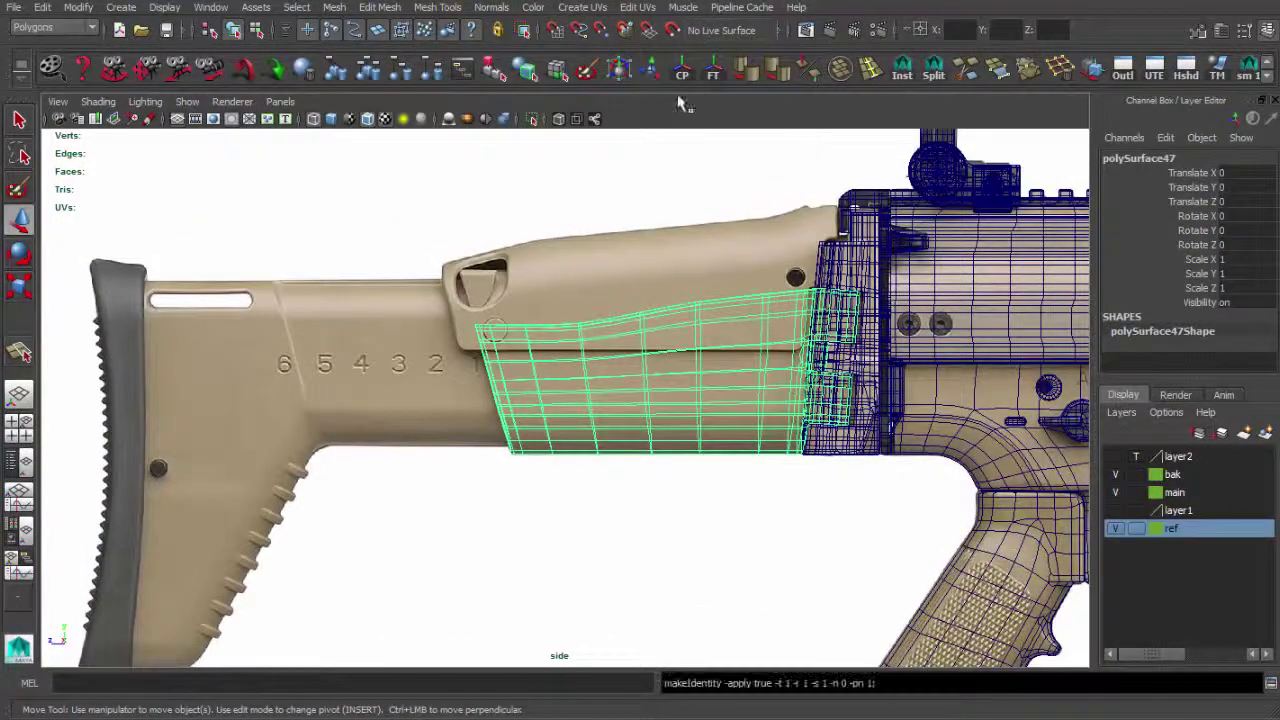
Scale the duplicated stock down to 0.914.
{"action": "scroll", "coordinate": [395, 360], "scroll_direction": "up", "scroll_amount": 2}
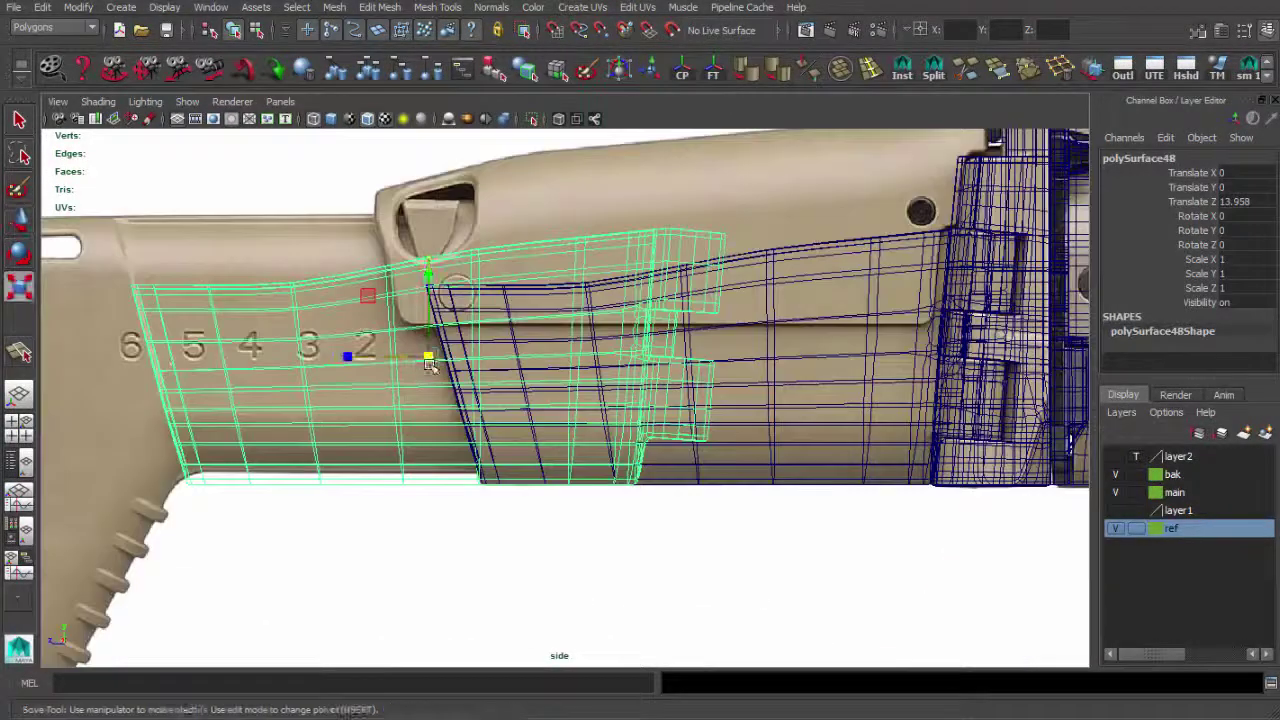
{"action": "left_click_drag", "start_coordinate": [430, 365], "coordinate": [395, 360]}
{"action": "key", "text": "q"}
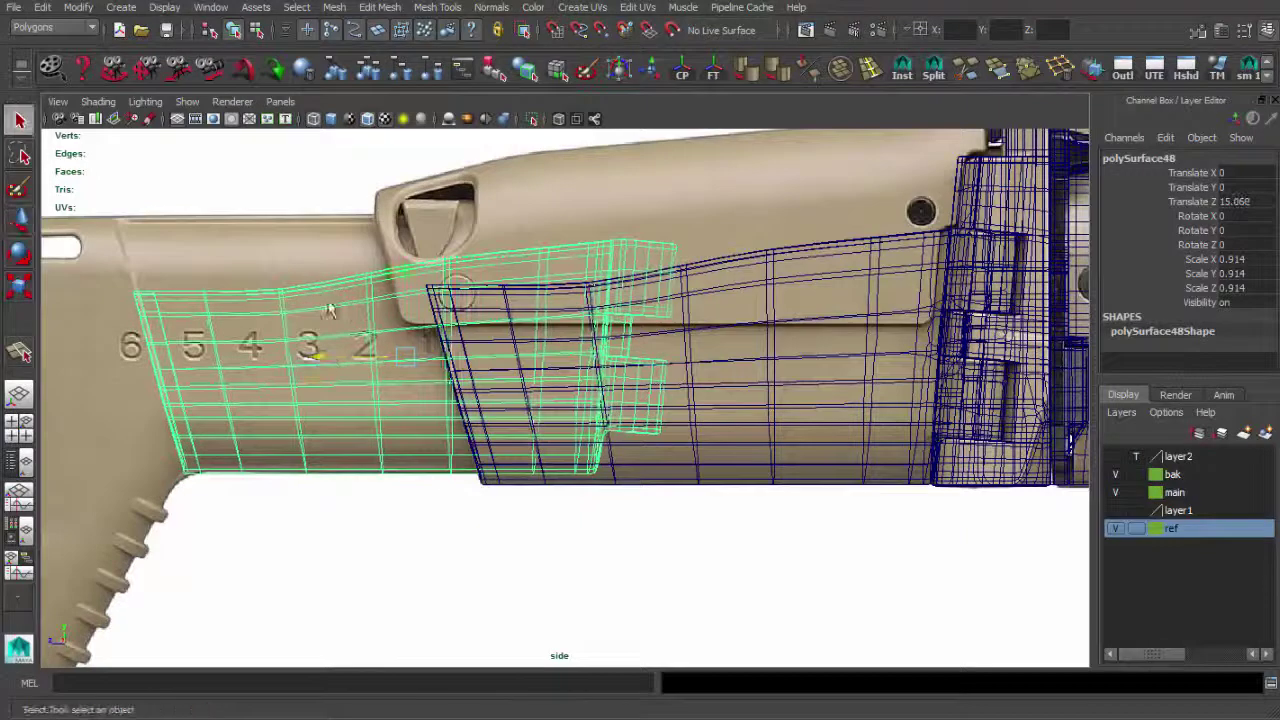
{"action": "scroll", "coordinate": [330, 355], "scroll_direction": "up", "scroll_amount": 3}
Delete the duplicate's right-hand faces and stretch the remaining strip far right.
{"action": "left_click", "coordinate": [785, 545]}
{"action": "left_click_drag", "start_coordinate": [785, 545], "coordinate": [285, 215]}
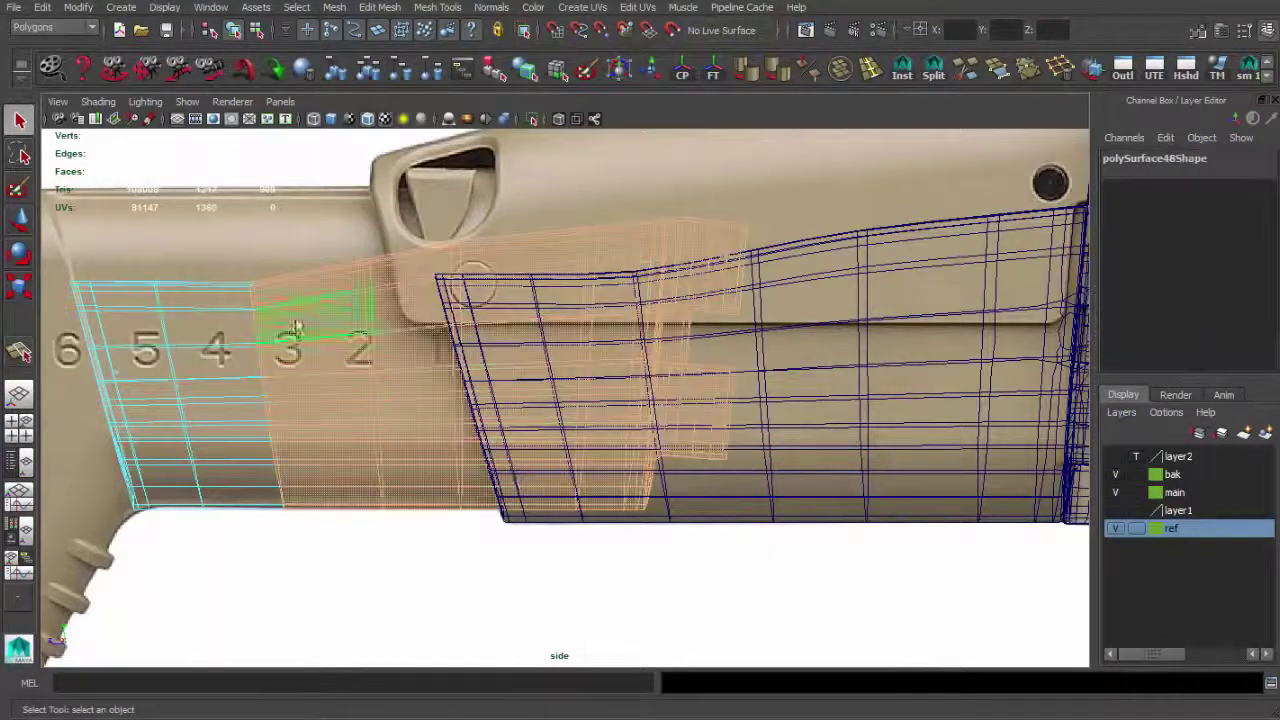
{"action": "key", "text": "Delete"}
{"action": "key", "text": "w"}
{"action": "left_click_drag", "start_coordinate": [295, 413], "coordinate": [717, 413]}
{"action": "middle_click_drag", "start_coordinate": [717, 413], "coordinate": [835, 458], "text": "alt"}
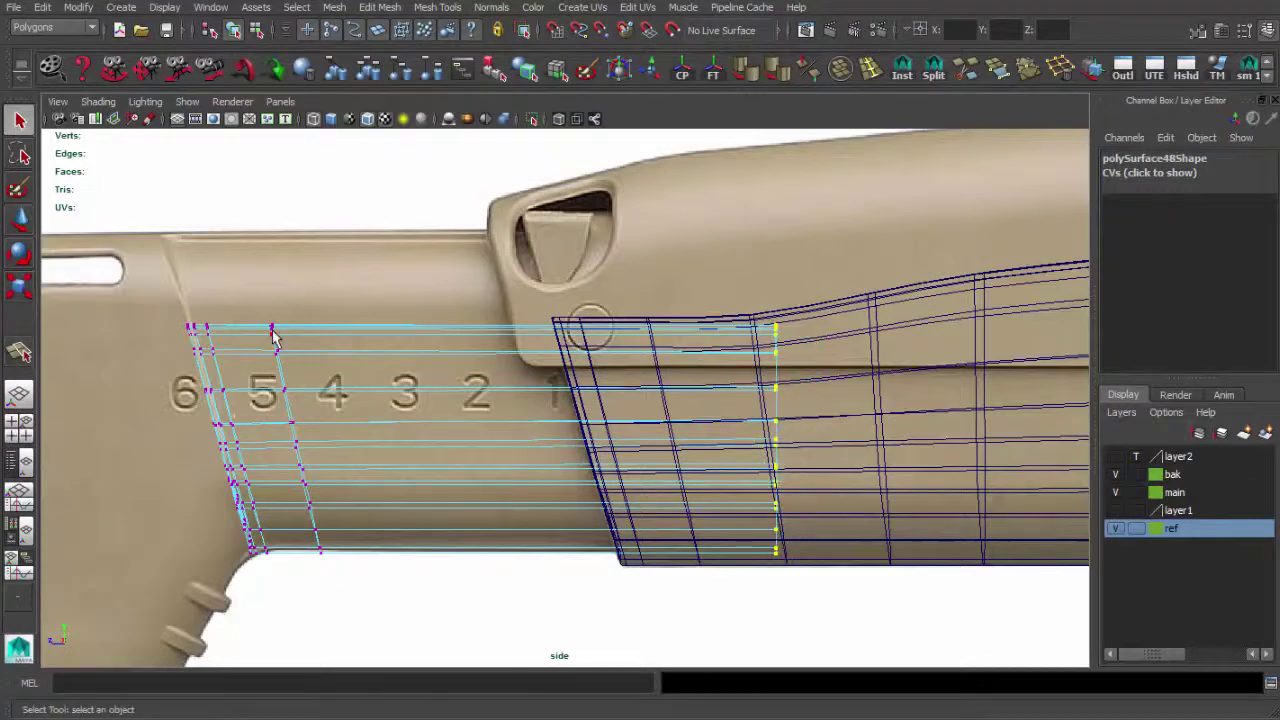
Extrude the strip's selected faces and check the result in perspective.
{"action": "key", "text": "F10"}
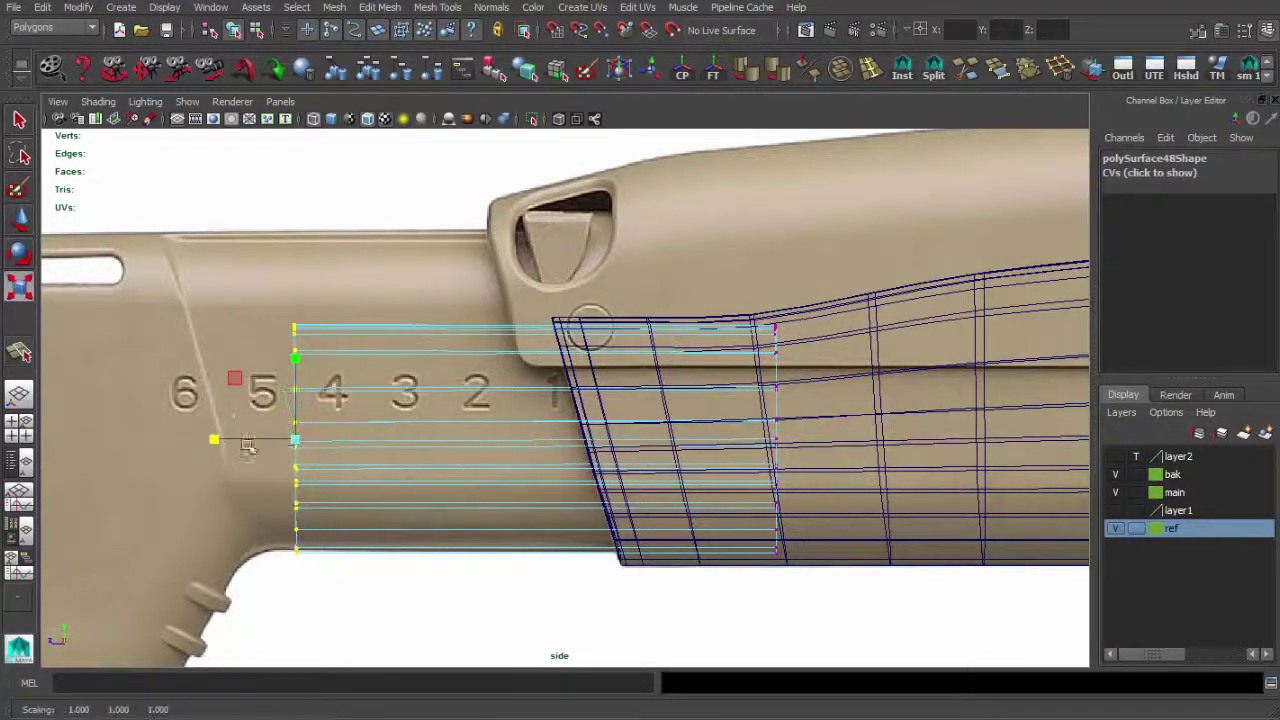
{"action": "middle_click_drag", "start_coordinate": [450, 328], "coordinate": [413, 340], "text": "alt"}
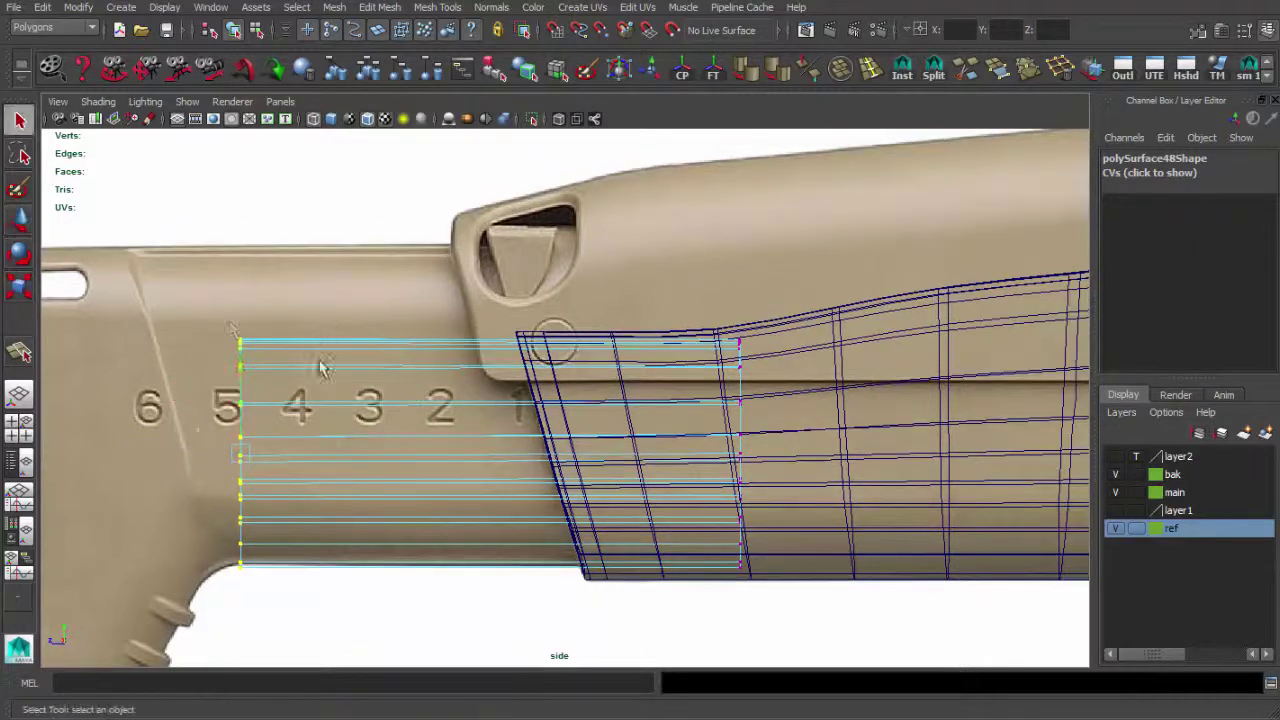
{"action": "left_click", "coordinate": [395, 428]}
{"action": "key", "text": "space"}
{"action": "key", "text": "space"}
{"action": "mouse_move", "coordinate": [560, 400]}
{"action": "left_mouse_down", "text": "alt"}
{"action": "mouse_move", "coordinate": [594, 443]}
{"action": "mouse_move", "coordinate": [665, 427]}
{"action": "mouse_move", "coordinate": [620, 412]}
{"action": "mouse_move", "coordinate": [763, 535]}
{"action": "mouse_move", "coordinate": [457, 423]}
{"action": "mouse_move", "coordinate": [718, 360]}
{"action": "left_mouse_up", "text": "alt"}
{"action": "key", "text": "ctrl+e"}
{"action": "key", "text": "3"}
{"action": "mouse_move", "coordinate": [1013, 201]}
{"action": "left_mouse_down", "text": "alt"}
{"action": "mouse_move", "coordinate": [748, 457]}
{"action": "mouse_move", "coordinate": [666, 443]}
{"action": "left_mouse_up", "text": "alt"}
{"action": "key", "text": "space"}
{"action": "key", "text": "space"}
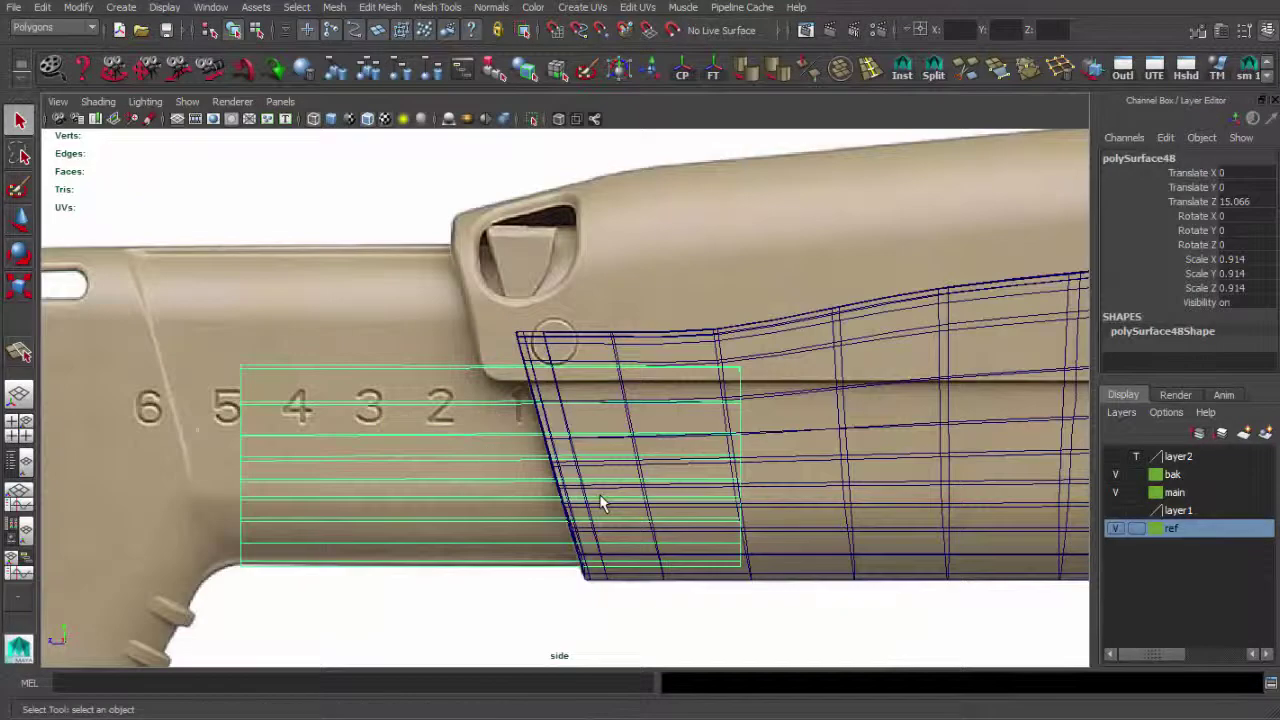
Move the new section along the reference stock and select its lower vertex rows.
{"action": "scroll", "coordinate": [537, 425], "scroll_direction": "down", "scroll_amount": 5}
{"action": "key", "text": "w"}
{"action": "left_click_drag", "start_coordinate": [600, 420], "coordinate": [744, 440]}
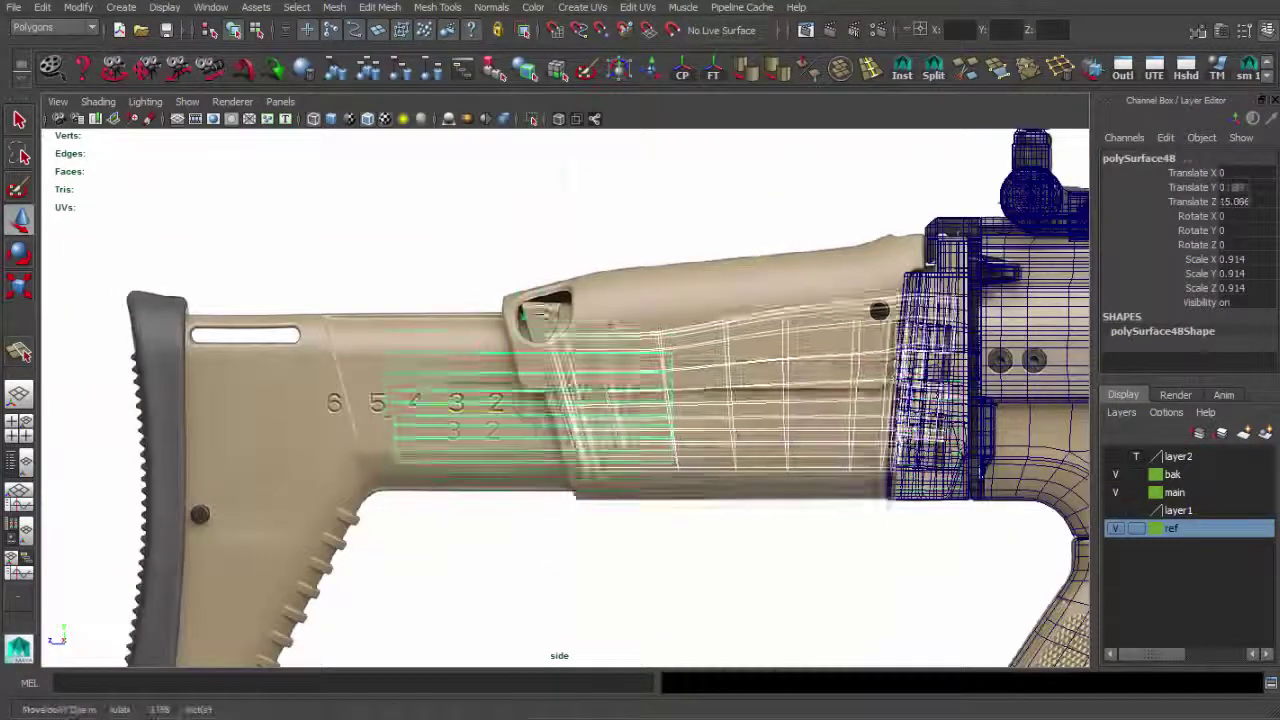
{"action": "scroll", "coordinate": [744, 440], "scroll_direction": "up", "scroll_amount": 3}
{"action": "scroll", "coordinate": [744, 440], "scroll_direction": "up", "scroll_amount": 5}
{"action": "key", "text": "ctrl+z"}
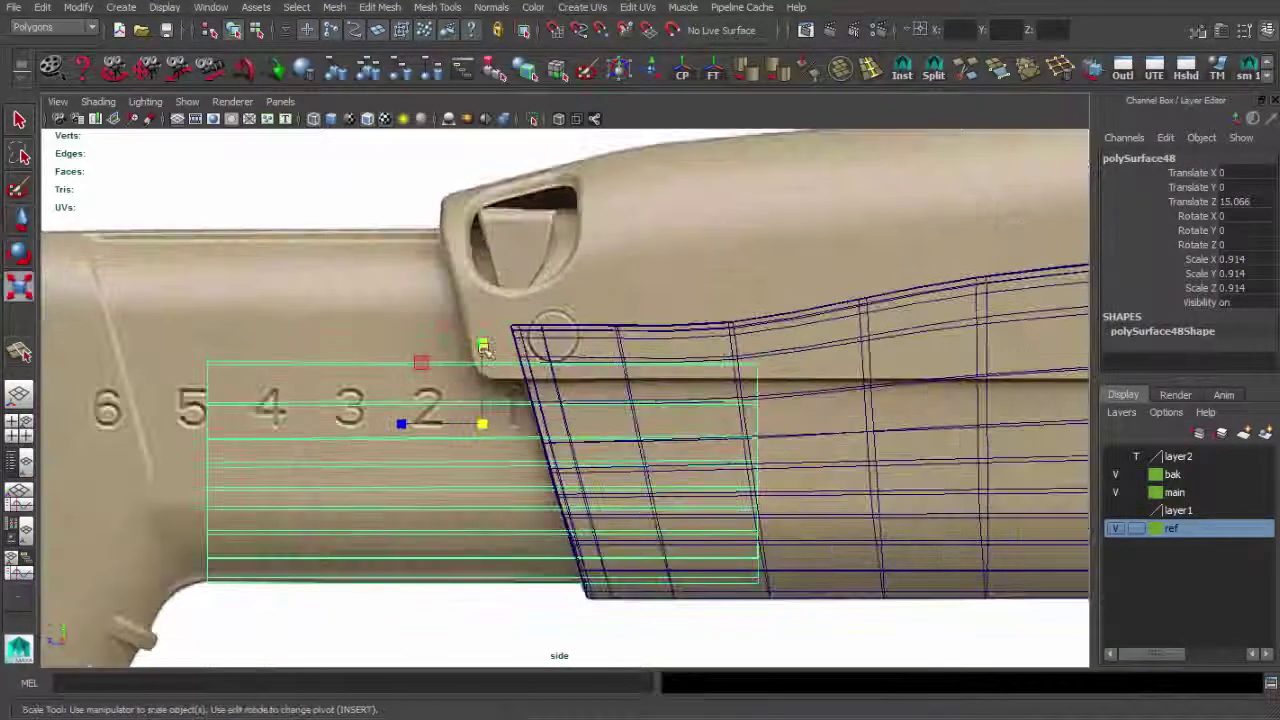
{"action": "middle_click_drag", "start_coordinate": [483, 347], "coordinate": [545, 479], "text": "alt"}
{"action": "left_click_drag", "start_coordinate": [193, 516], "coordinate": [735, 548]}
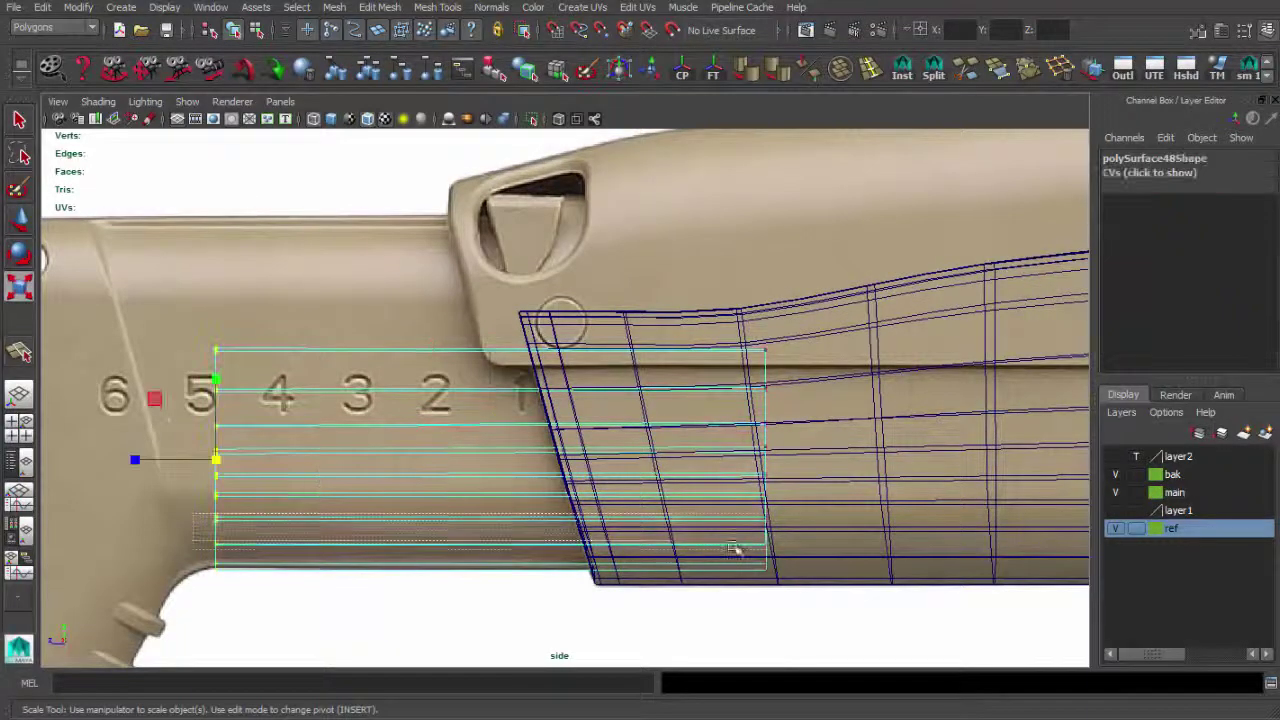
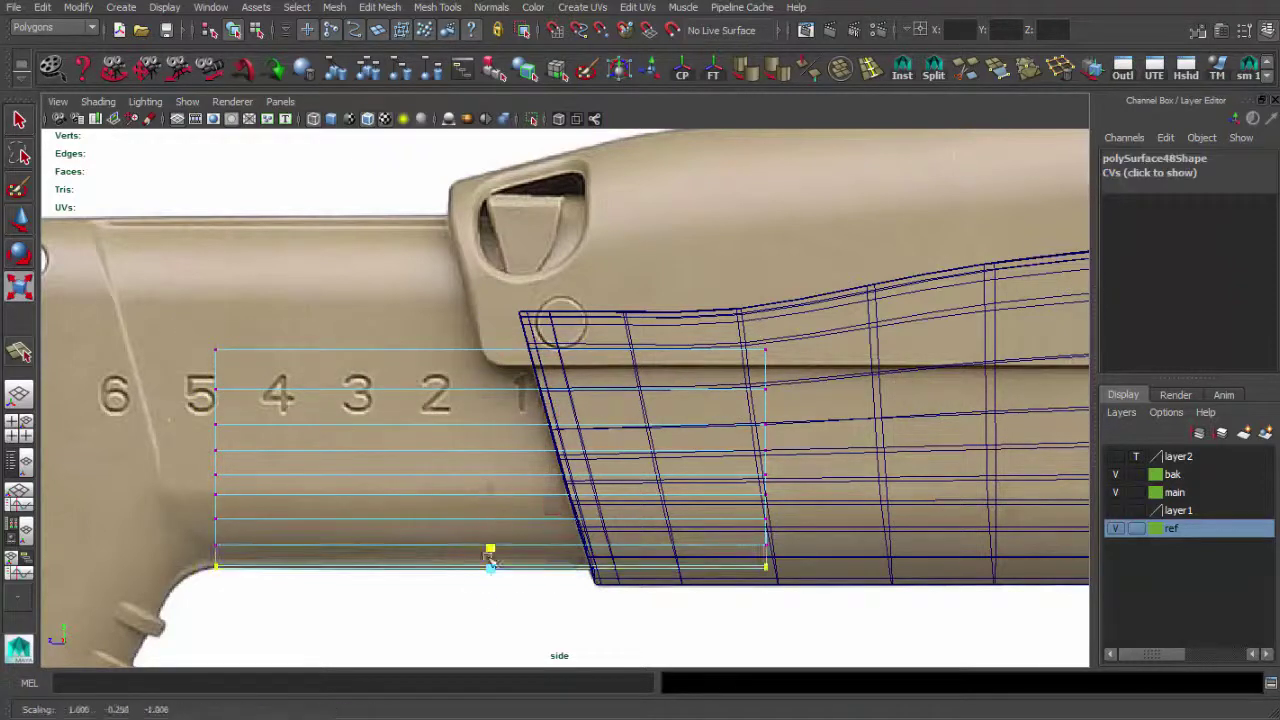
Select the stock tube (polySurface48) and switch to edge selection.
{"action": "key", "text": "space"}
{"action": "key", "text": "space"}
{"action": "mouse_move", "coordinate": [505, 548]}
{"action": "left_mouse_down", "text": "alt"}
{"action": "mouse_move", "coordinate": [578, 365]}
{"action": "mouse_move", "coordinate": [585, 415]}
{"action": "left_mouse_up", "text": "alt"}
{"action": "key", "text": "q"}
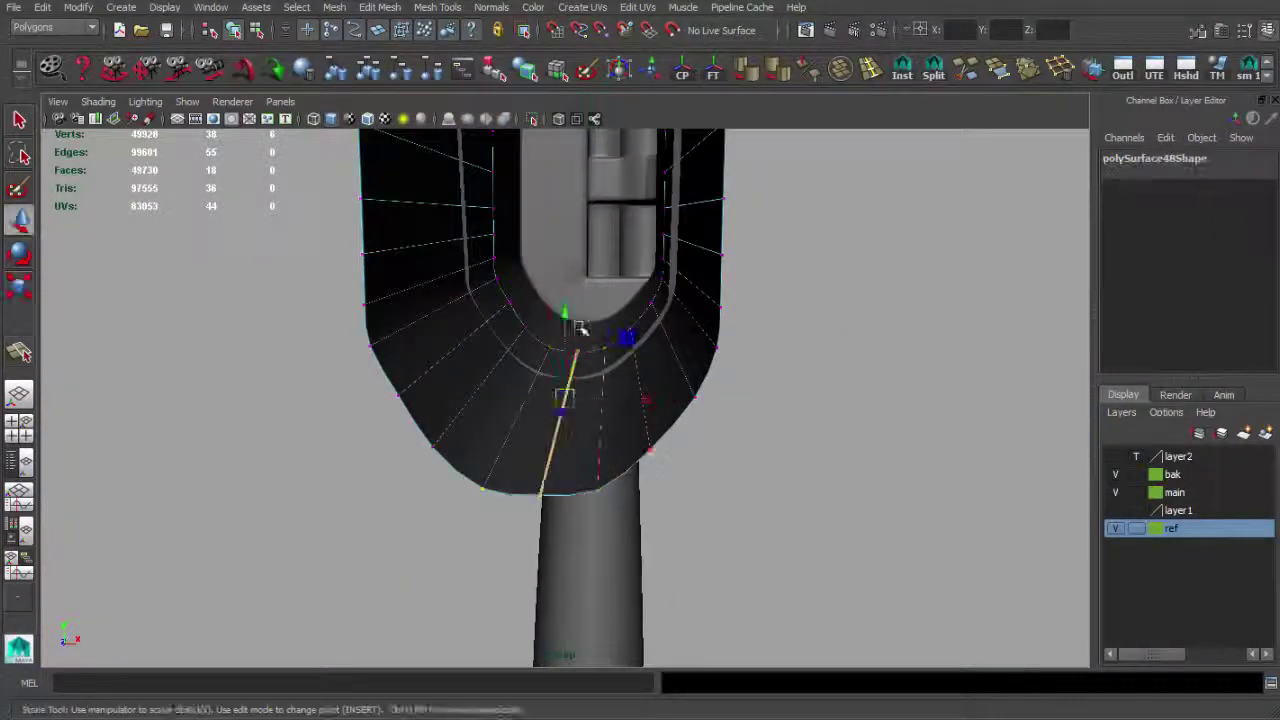
{"action": "key", "text": "F8"}
{"action": "mouse_move", "coordinate": [643, 386]}
{"action": "left_mouse_down", "text": "alt"}
{"action": "mouse_move", "coordinate": [643, 371]}
{"action": "mouse_move", "coordinate": [777, 443]}
{"action": "mouse_move", "coordinate": [522, 380]}
{"action": "mouse_move", "coordinate": [631, 374]}
{"action": "left_mouse_up", "text": "alt"}
{"action": "mouse_move", "coordinate": [631, 374]}
{"action": "right_mouse_down", "text": "alt"}
{"action": "mouse_move", "coordinate": [771, 366]}
{"action": "mouse_move", "coordinate": [429, 346]}
{"action": "mouse_move", "coordinate": [644, 328]}
{"action": "right_mouse_up", "text": "alt"}
{"action": "left_click", "coordinate": [644, 328]}
{"action": "key", "text": "w"}
{"action": "mouse_move", "coordinate": [566, 205]}
{"action": "left_mouse_down", "text": "alt"}
{"action": "mouse_move", "coordinate": [631, 334]}
{"action": "mouse_move", "coordinate": [686, 397]}
{"action": "mouse_move", "coordinate": [614, 366]}
{"action": "mouse_move", "coordinate": [553, 405]}
{"action": "mouse_move", "coordinate": [634, 400]}
{"action": "mouse_move", "coordinate": [569, 323]}
{"action": "mouse_move", "coordinate": [599, 305]}
{"action": "mouse_move", "coordinate": [523, 351]}
{"action": "mouse_move", "coordinate": [657, 357]}
{"action": "mouse_move", "coordinate": [647, 361]}
{"action": "mouse_move", "coordinate": [685, 375]}
{"action": "left_mouse_up", "text": "alt"}
{"action": "key", "text": "F8"}
{"action": "key", "text": "F10"}
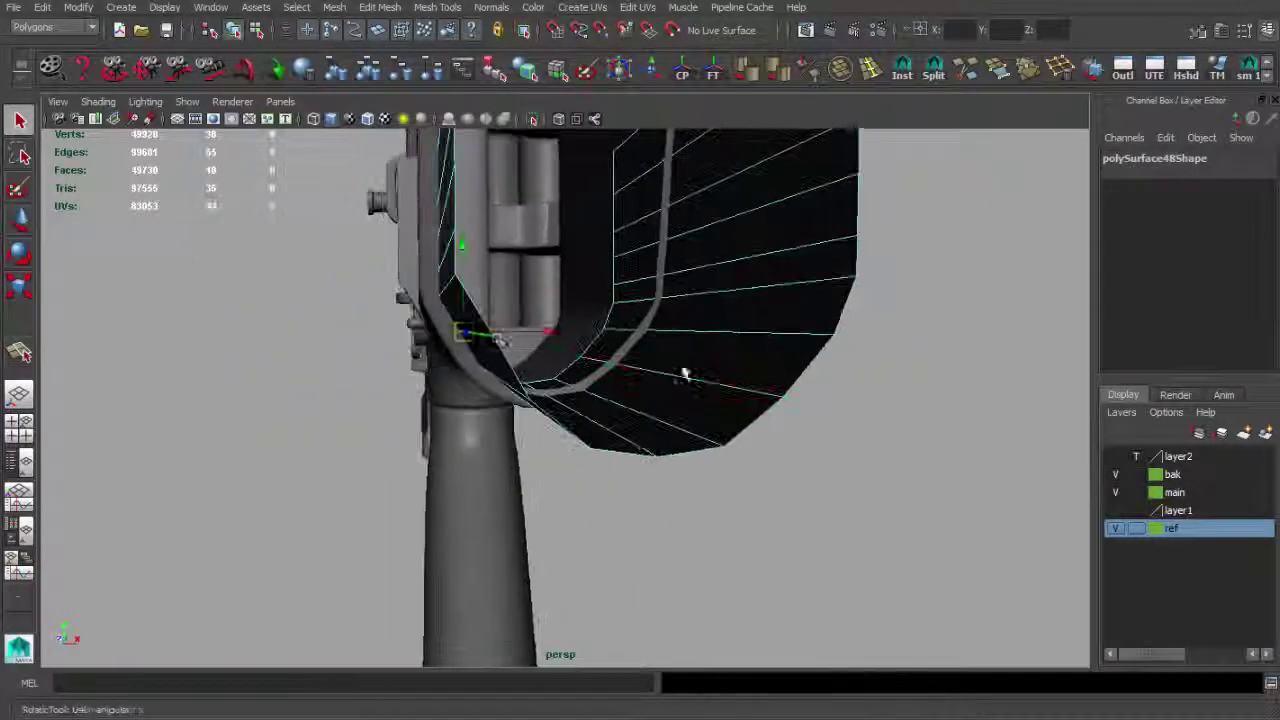
Select the open top border edges of the stock's end cup.
{"action": "mouse_move", "coordinate": [545, 330]}
{"action": "left_mouse_down", "text": "alt"}
{"action": "mouse_move", "coordinate": [571, 323]}
{"action": "mouse_move", "coordinate": [543, 329]}
{"action": "left_mouse_up", "text": "alt"}
{"action": "key", "text": "F8"}
{"action": "mouse_move", "coordinate": [654, 403]}
{"action": "left_mouse_down", "text": "alt"}
{"action": "mouse_move", "coordinate": [740, 450]}
{"action": "mouse_move", "coordinate": [336, 373]}
{"action": "mouse_move", "coordinate": [600, 350]}
{"action": "mouse_move", "coordinate": [634, 391]}
{"action": "left_mouse_up", "text": "alt"}
{"action": "left_click", "coordinate": [500, 380]}
{"action": "left_click_drag", "start_coordinate": [500, 380], "coordinate": [737, 109], "text": "alt"}
{"action": "key", "text": "w"}
{"action": "mouse_move", "coordinate": [720, 253]}
{"action": "left_mouse_down", "text": "alt"}
{"action": "mouse_move", "coordinate": [549, 320]}
{"action": "mouse_move", "coordinate": [643, 323]}
{"action": "left_mouse_up", "text": "alt"}
Extrude the top edges and pull them inward into a flat cap.
{"action": "key", "text": "ctrl+e"}
{"action": "left_click_drag", "start_coordinate": [529, 252], "coordinate": [568, 185]}
{"action": "key", "text": "q"}
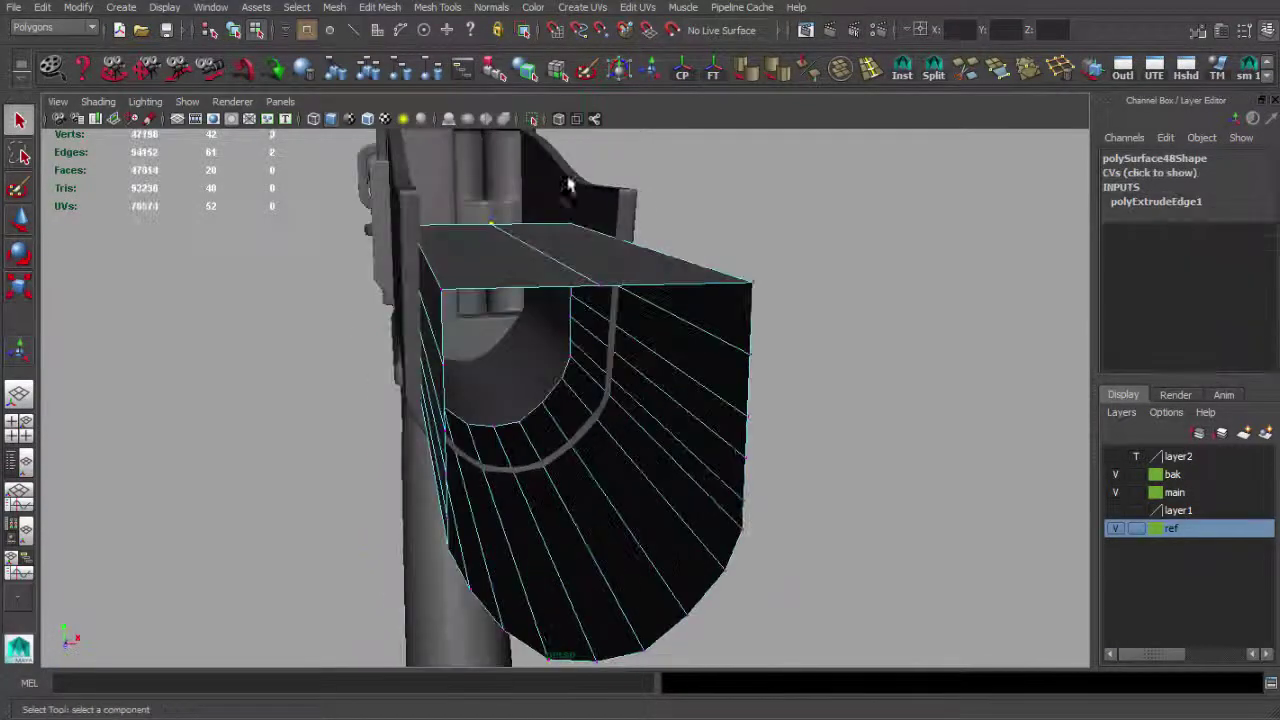
{"action": "left_click_drag", "start_coordinate": [657, 303], "coordinate": [703, 343], "text": "alt"}
{"action": "key", "text": "F8"}
{"action": "key", "text": "w"}
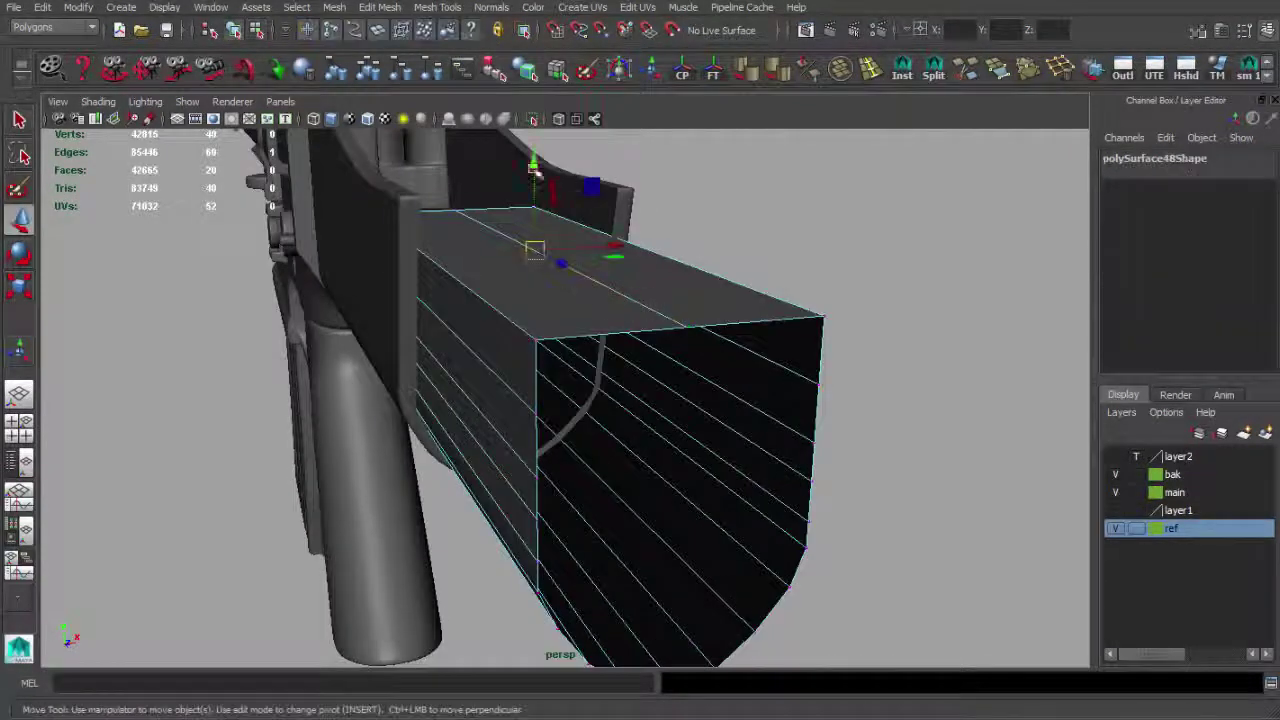
{"action": "key", "text": "space"}
{"action": "key", "text": "space"}
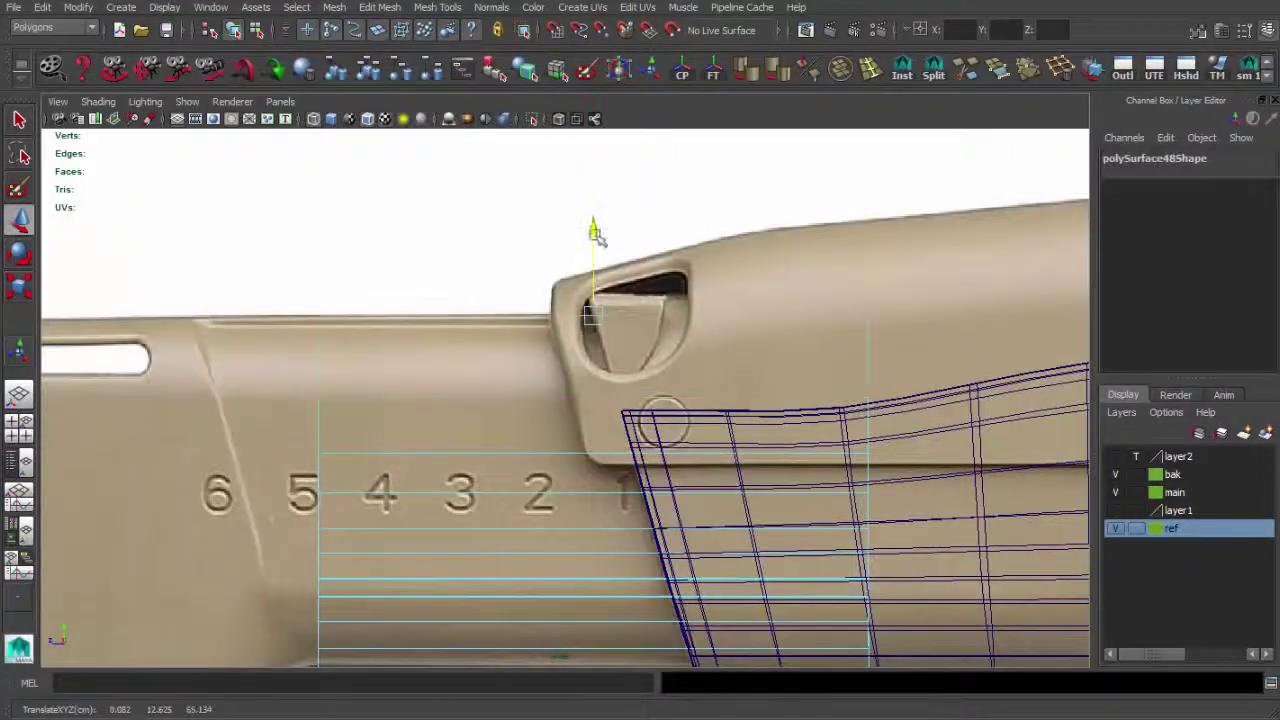
Bevel the stock end's top side edges with 3 segments at fraction 0.5.
{"action": "mouse_move", "coordinate": [503, 342]}
{"action": "left_mouse_down", "text": "alt"}
{"action": "mouse_move", "coordinate": [614, 309]}
{"action": "mouse_move", "coordinate": [543, 320]}
{"action": "left_mouse_up", "text": "alt"}
{"action": "right_click_drag", "start_coordinate": [543, 320], "coordinate": [520, 400], "text": "shift"}
{"action": "left_click", "coordinate": [1138, 187]}
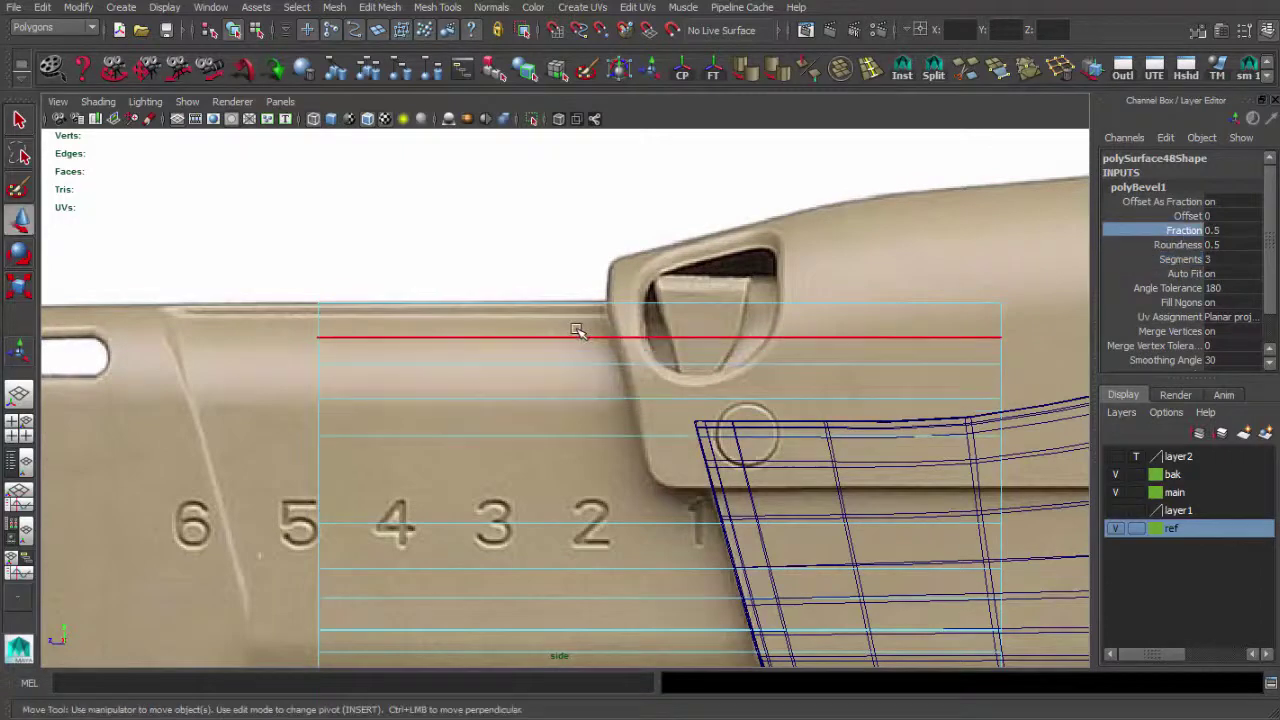
{"action": "key", "text": "space"}
{"action": "mouse_move", "coordinate": [666, 286]}
{"action": "left_mouse_down", "text": "alt"}
{"action": "mouse_move", "coordinate": [576, 274]}
{"action": "mouse_move", "coordinate": [760, 374]}
{"action": "left_mouse_up", "text": "alt"}
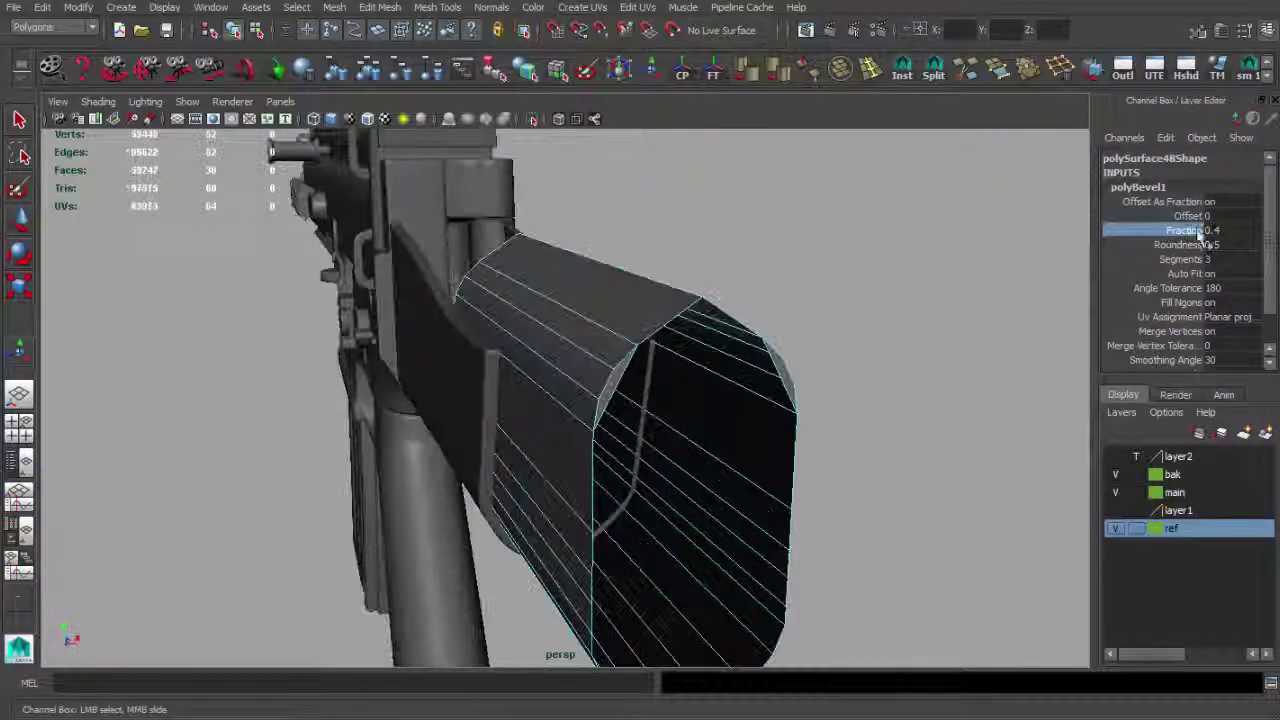
{"action": "key", "text": "space"}
{"action": "key", "text": "space"}
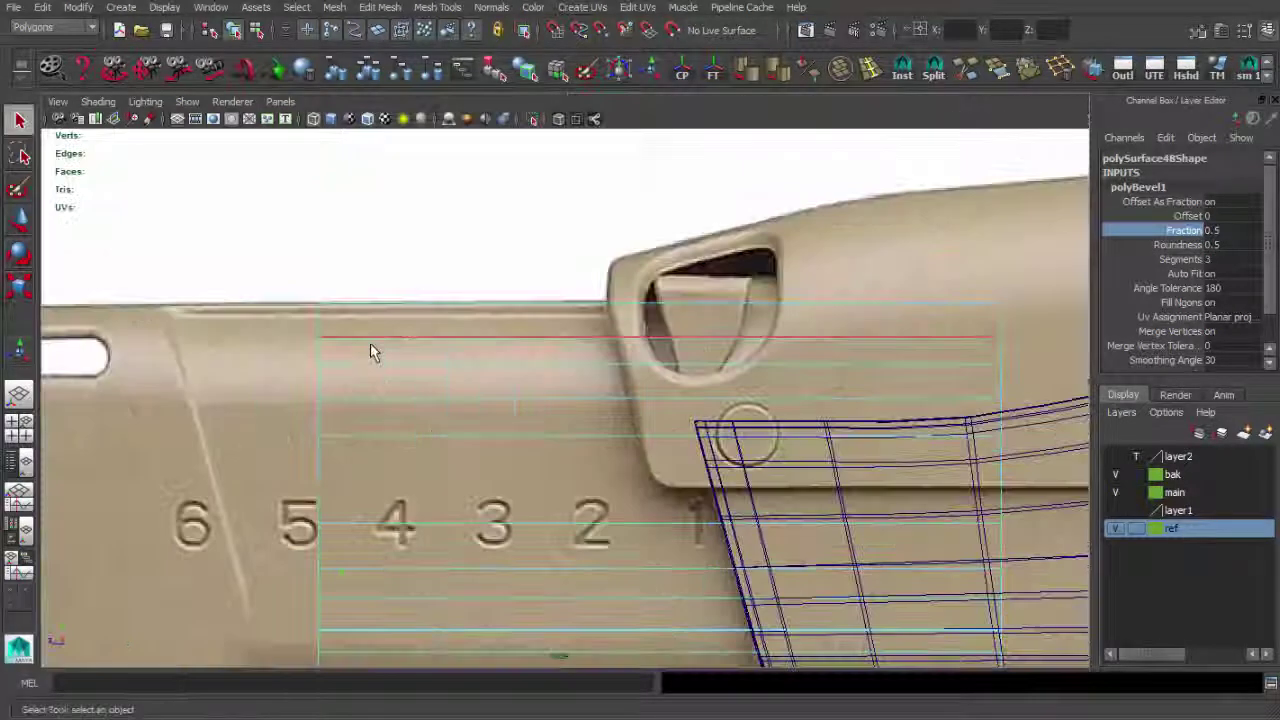
Try deleting an edge loop on the stock, then undo it.
{"action": "key", "text": "Delete"}
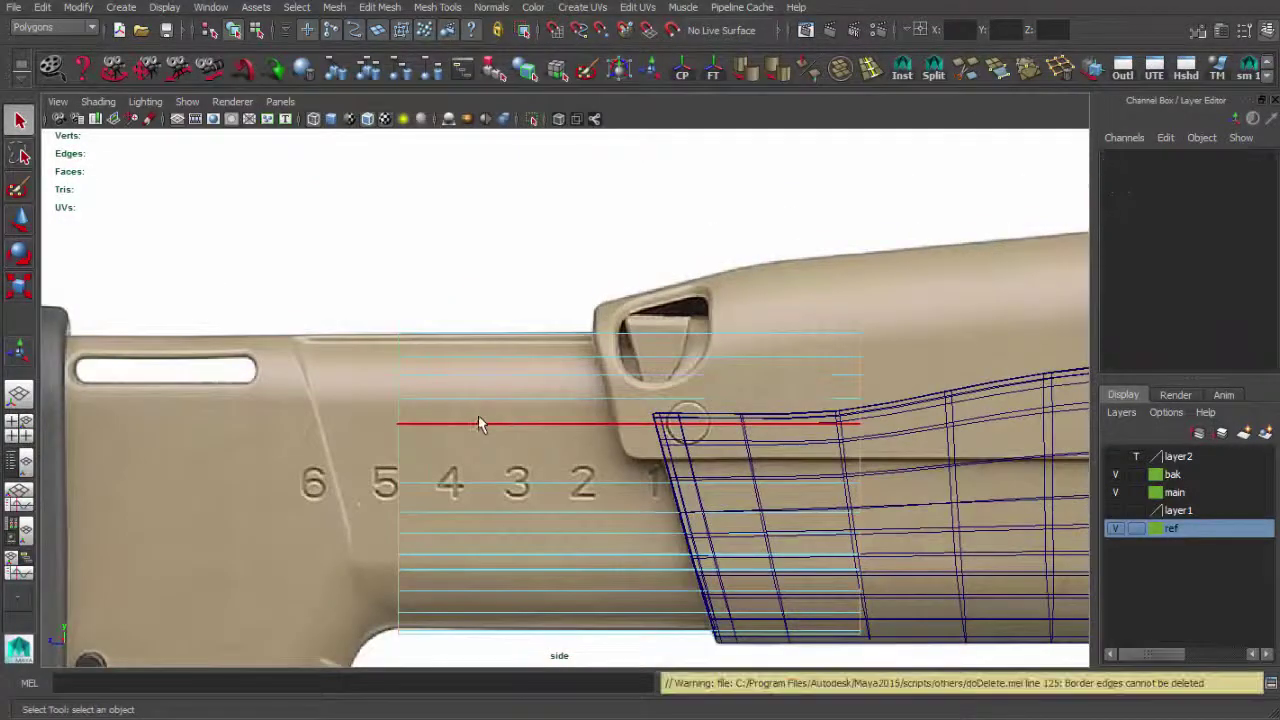
{"action": "key", "text": "space"}
{"action": "key", "text": "space"}
{"action": "key", "text": "ctrl+b"}
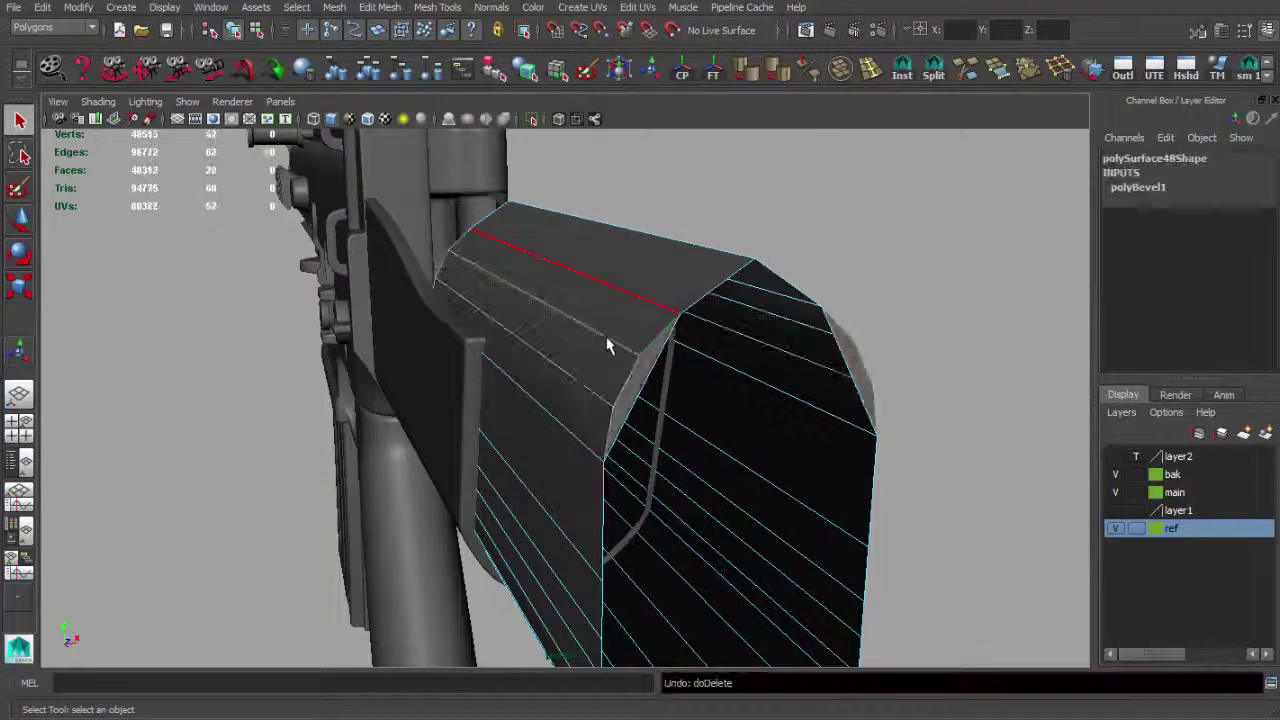
{"action": "left_click_drag", "start_coordinate": [806, 354], "coordinate": [507, 298], "text": "alt"}
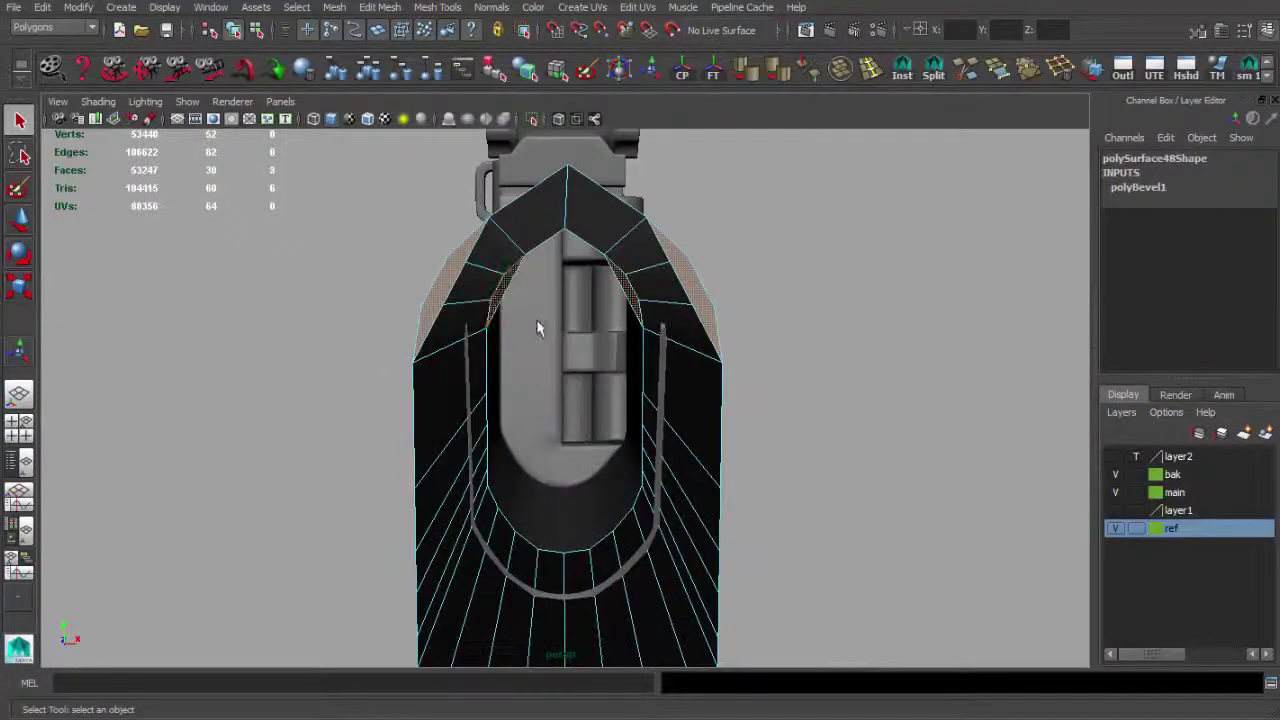
Select the stock tube and inspect it beside the rifle body.
{"action": "left_click", "coordinate": [493, 268]}
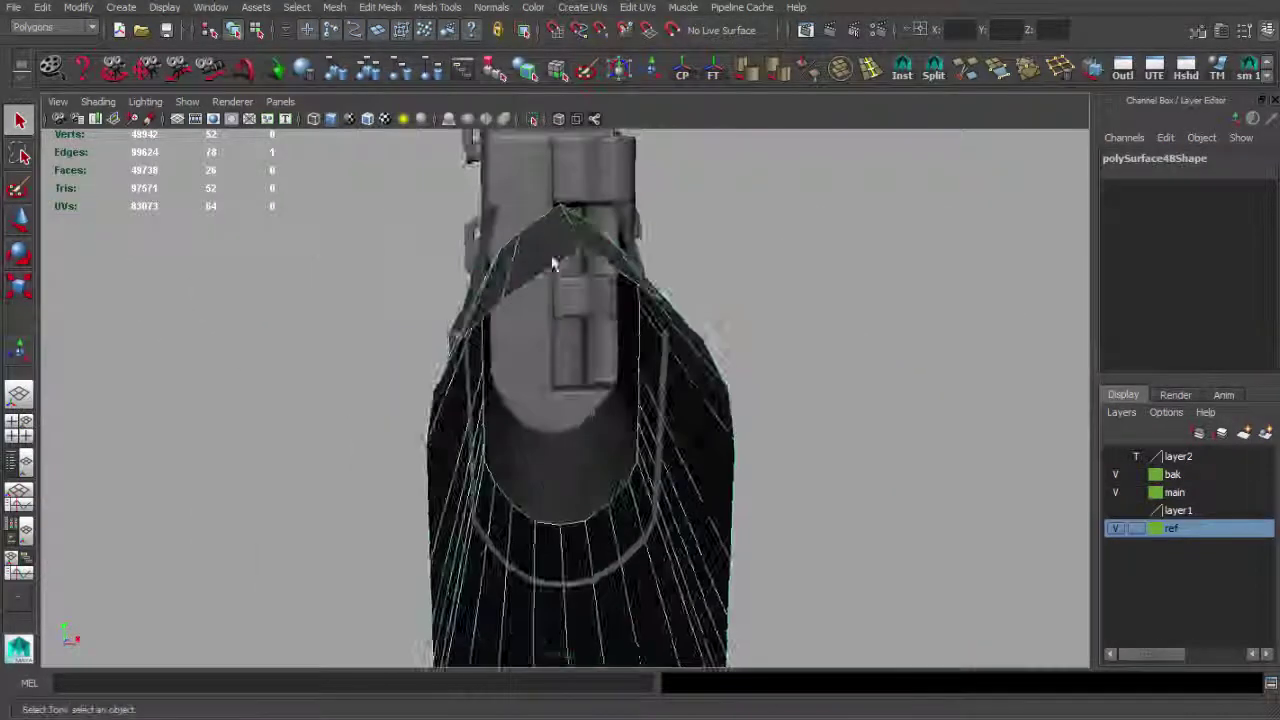
{"action": "left_click_drag", "start_coordinate": [629, 234], "coordinate": [576, 272], "text": "alt"}
{"action": "left_click_drag", "start_coordinate": [548, 170], "coordinate": [650, 252], "text": "alt"}
{"action": "mouse_move", "coordinate": [562, 160]}
{"action": "left_mouse_down", "text": "alt"}
{"action": "mouse_move", "coordinate": [537, 277]}
{"action": "mouse_move", "coordinate": [588, 276]}
{"action": "left_mouse_up", "text": "alt"}
{"action": "mouse_move", "coordinate": [535, 184]}
{"action": "left_mouse_down", "text": "alt"}
{"action": "mouse_move", "coordinate": [560, 250]}
{"action": "mouse_move", "coordinate": [683, 257]}
{"action": "mouse_move", "coordinate": [594, 171]}
{"action": "mouse_move", "coordinate": [591, 313]}
{"action": "left_mouse_up", "text": "alt"}
{"action": "key", "text": "space"}
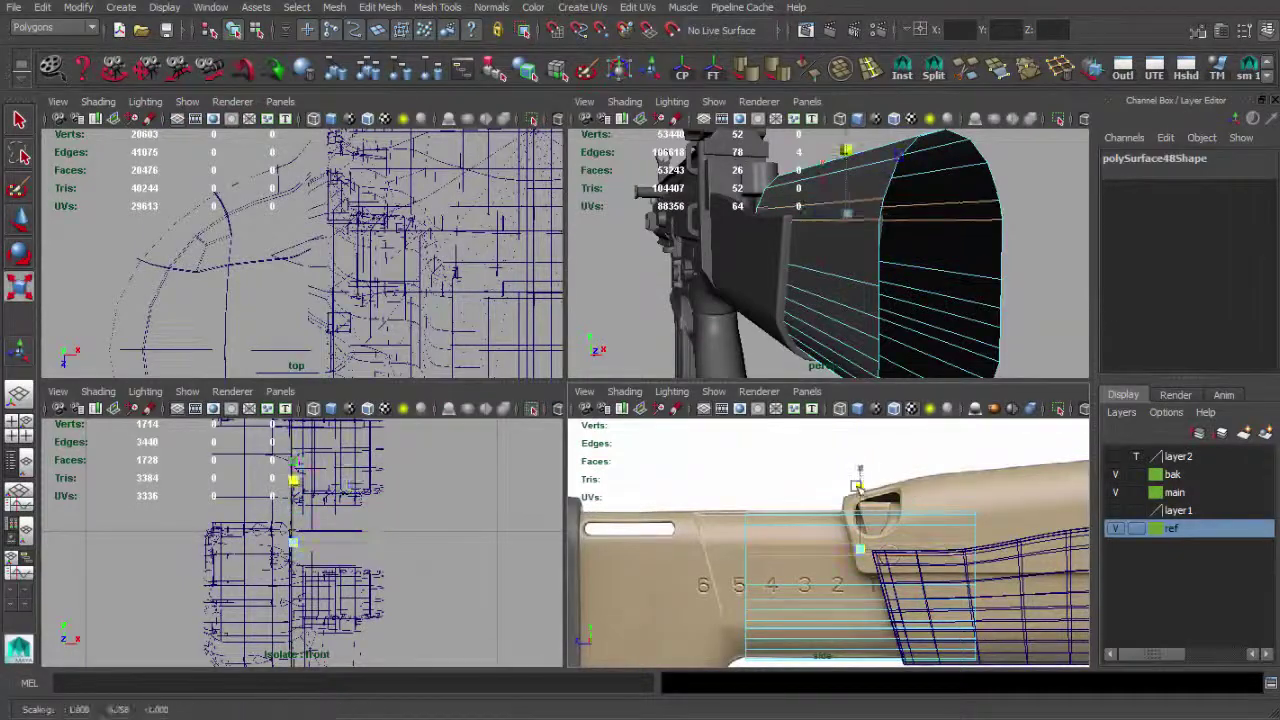
{"action": "key", "text": "space"}
{"action": "mouse_move", "coordinate": [766, 323]}
{"action": "left_mouse_down", "text": "alt"}
{"action": "mouse_move", "coordinate": [663, 331]}
{"action": "mouse_move", "coordinate": [585, 219]}
{"action": "mouse_move", "coordinate": [594, 240]}
{"action": "mouse_move", "coordinate": [563, 297]}
{"action": "mouse_move", "coordinate": [589, 263]}
{"action": "mouse_move", "coordinate": [588, 466]}
{"action": "mouse_move", "coordinate": [966, 429]}
{"action": "left_mouse_up", "text": "alt"}
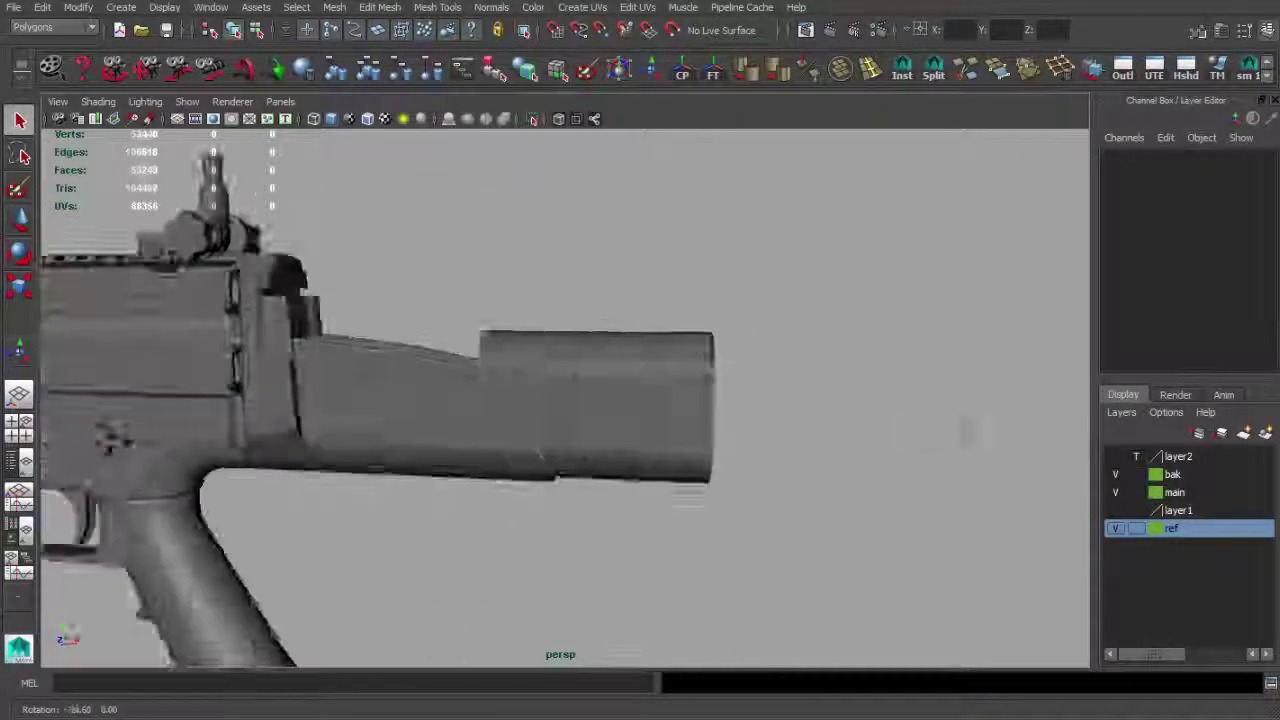
{"action": "left_click", "coordinate": [705, 400]}
{"action": "scroll", "coordinate": [828, 437], "scroll_direction": "up", "scroll_amount": 5}
{"action": "left_click_drag", "start_coordinate": [828, 437], "coordinate": [677, 323], "text": "alt"}
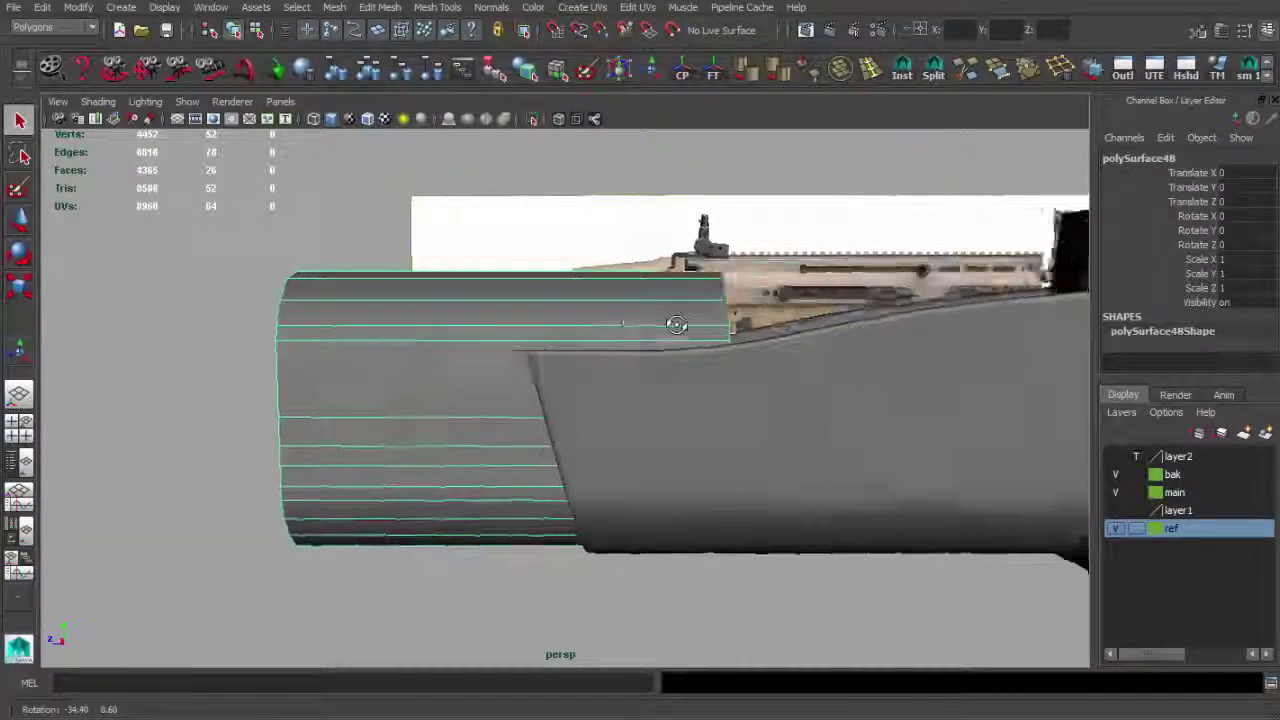
{"action": "key", "text": "space"}
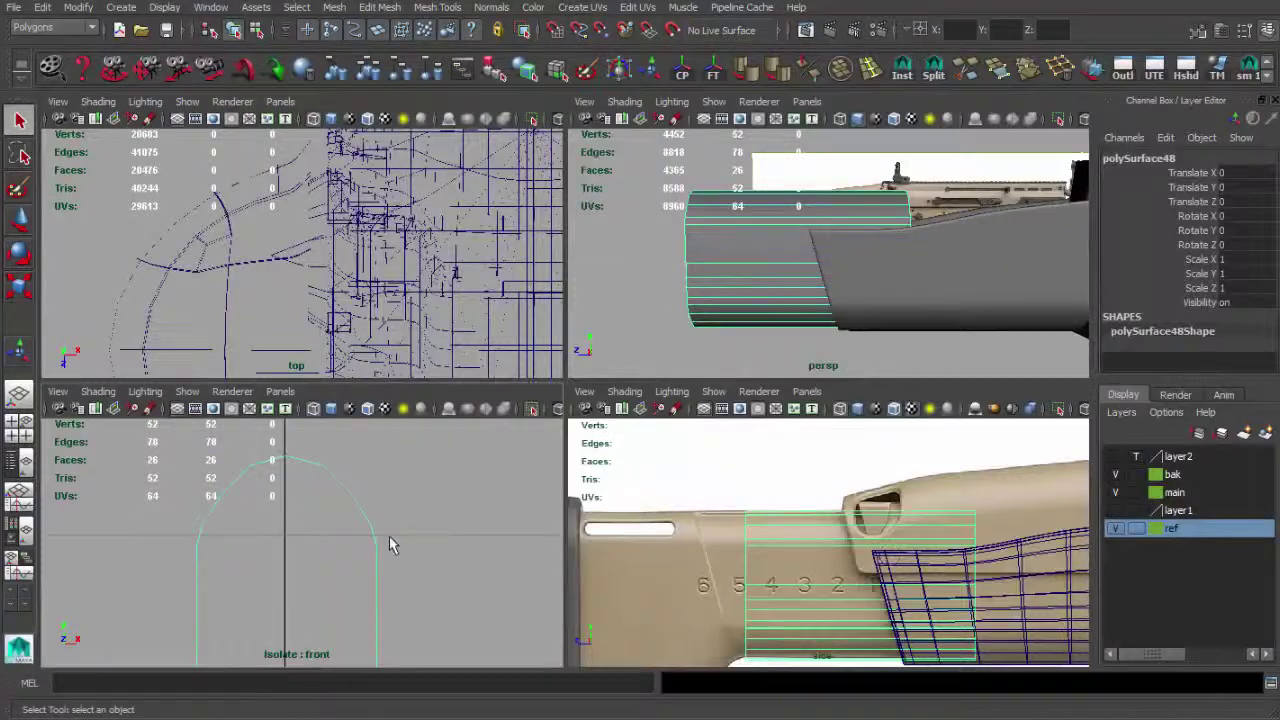
Briefly enter vertex mode, then return to object mode and reselect the stock mesh.
{"action": "key", "text": "F9"}
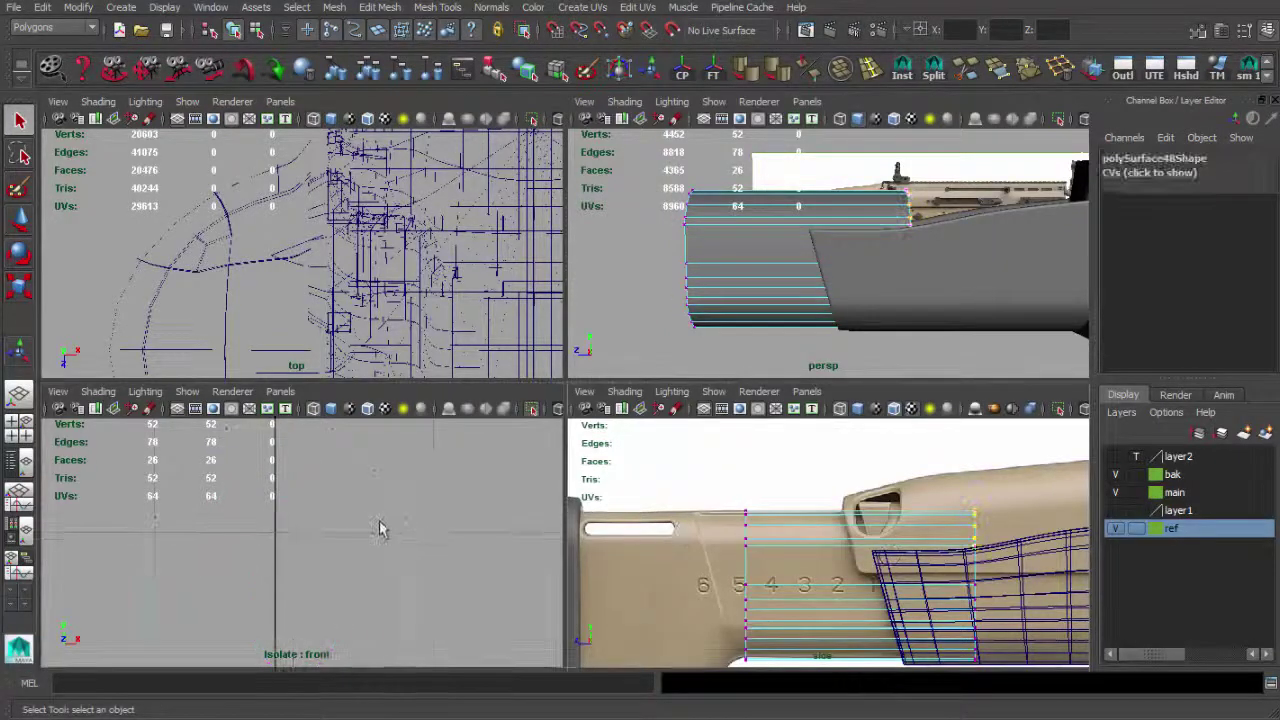
{"action": "key", "text": "space"}
{"action": "key", "text": "F8"}
{"action": "left_click_drag", "start_coordinate": [466, 337], "coordinate": [386, 423], "text": "alt"}
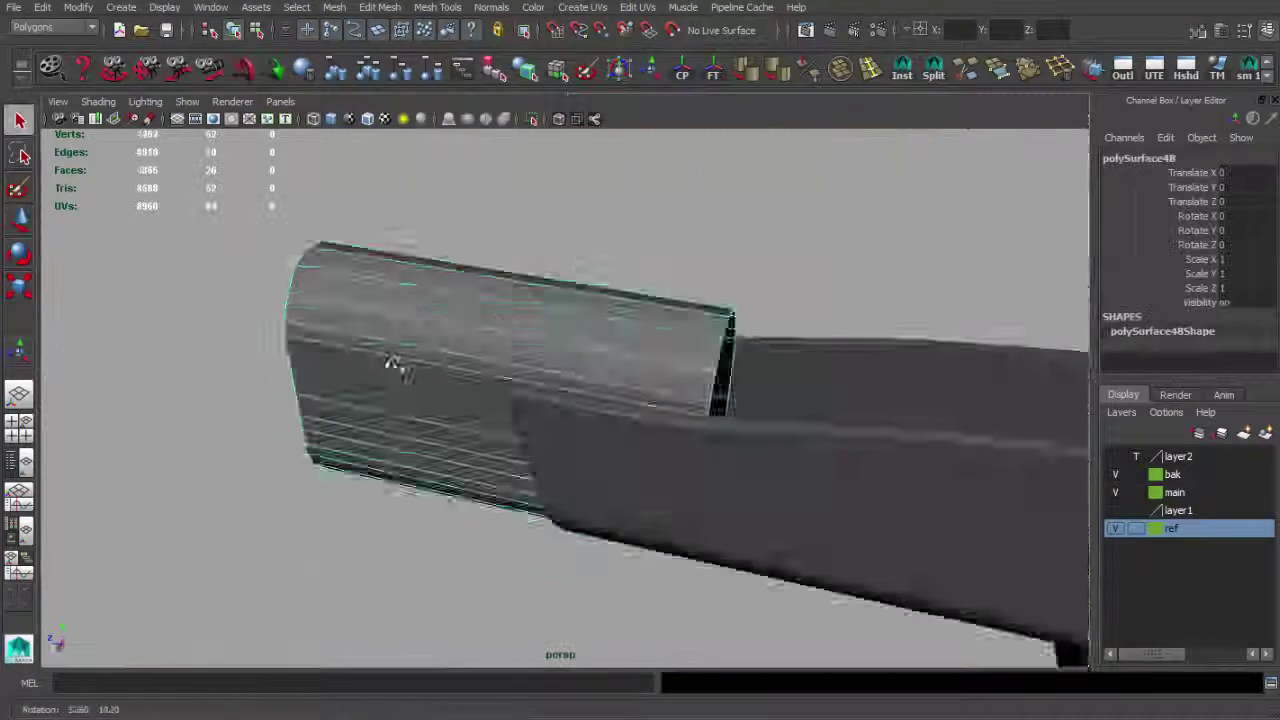
{"action": "left_click", "coordinate": [643, 323]}
{"action": "mouse_move", "coordinate": [643, 323]}
{"action": "left_mouse_down", "text": "alt"}
{"action": "mouse_move", "coordinate": [429, 357]}
{"action": "mouse_move", "coordinate": [523, 394]}
{"action": "mouse_move", "coordinate": [563, 393]}
{"action": "left_mouse_up", "text": "alt"}
{"action": "left_click", "coordinate": [429, 357]}
Preview the stock smoothed and soften its edges, checking against the side reference.
{"action": "key", "text": "1"}
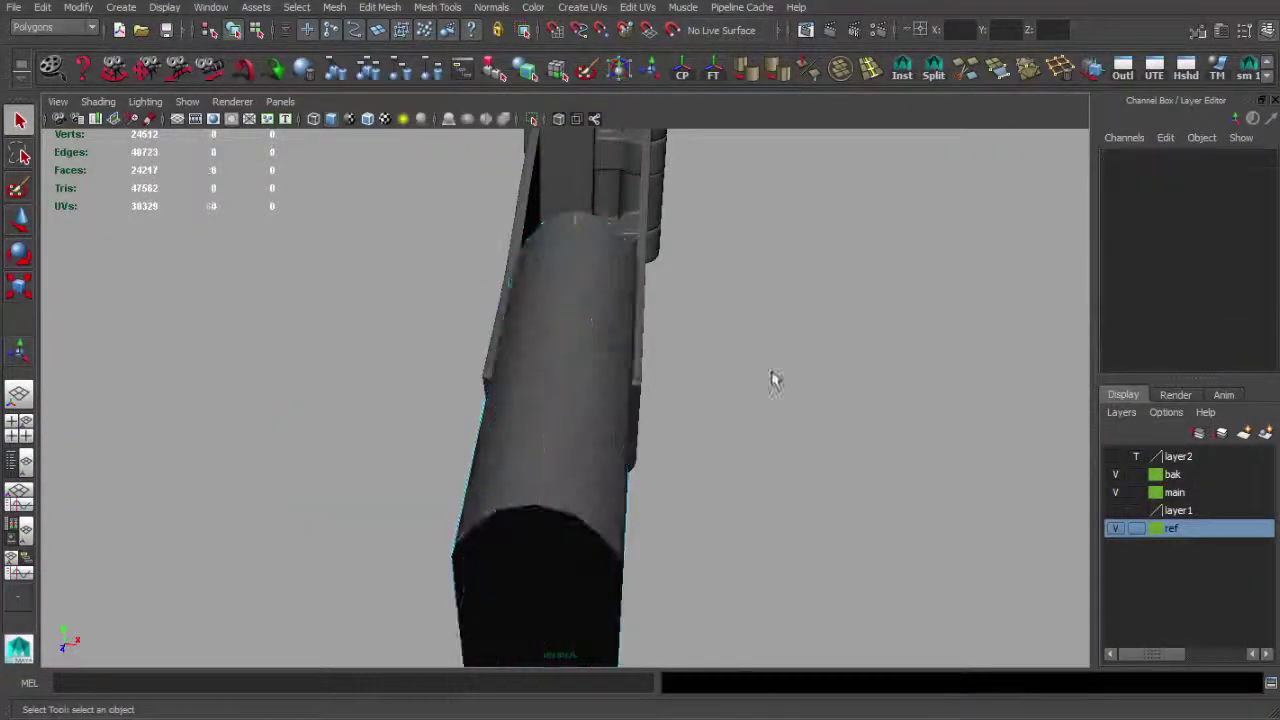
{"action": "key", "text": "3"}
{"action": "left_click_drag", "start_coordinate": [771, 374], "coordinate": [1272, 50], "text": "alt"}
{"action": "left_click", "coordinate": [462, 231]}
{"action": "mouse_move", "coordinate": [462, 231]}
{"action": "left_mouse_down", "text": "alt"}
{"action": "mouse_move", "coordinate": [600, 343]}
{"action": "mouse_move", "coordinate": [414, 294]}
{"action": "left_mouse_up", "text": "alt"}
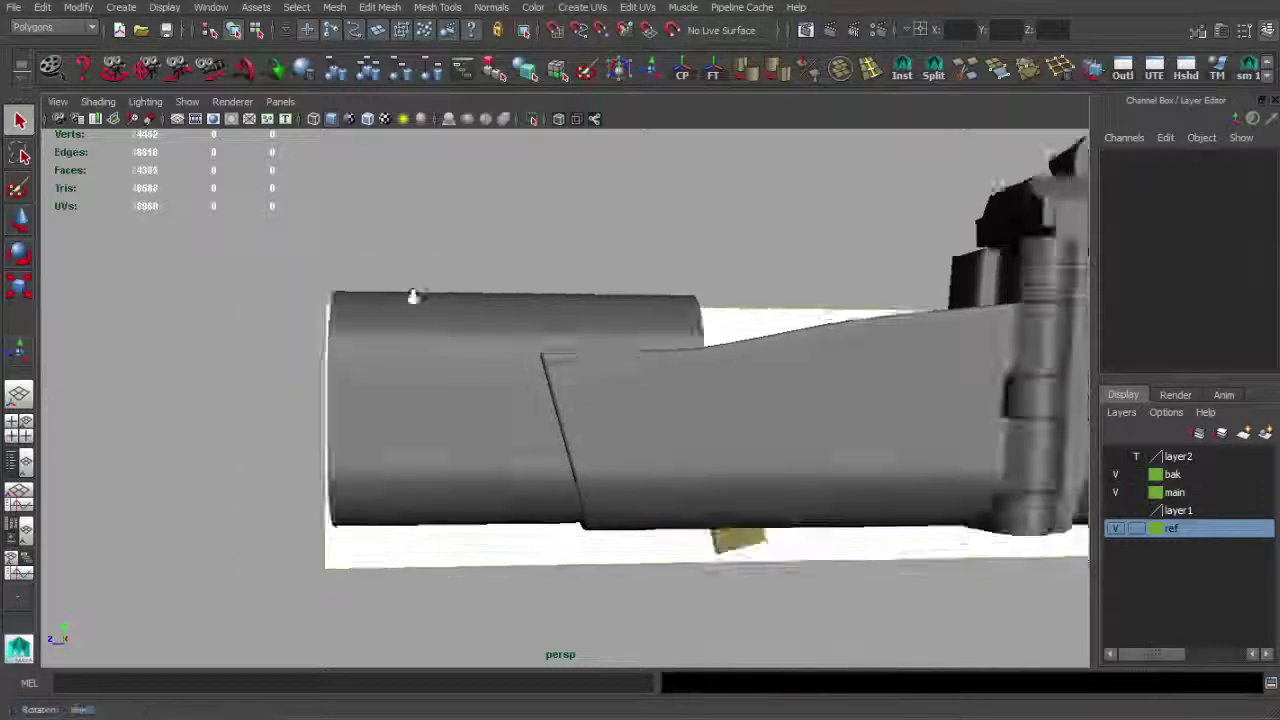
{"action": "mouse_move", "coordinate": [414, 294]}
{"action": "right_mouse_down", "text": "alt"}
{"action": "mouse_move", "coordinate": [614, 322]}
{"action": "mouse_move", "coordinate": [517, 323]}
{"action": "right_mouse_up", "text": "alt"}
{"action": "left_click", "coordinate": [517, 323]}
{"action": "key", "text": "space"}
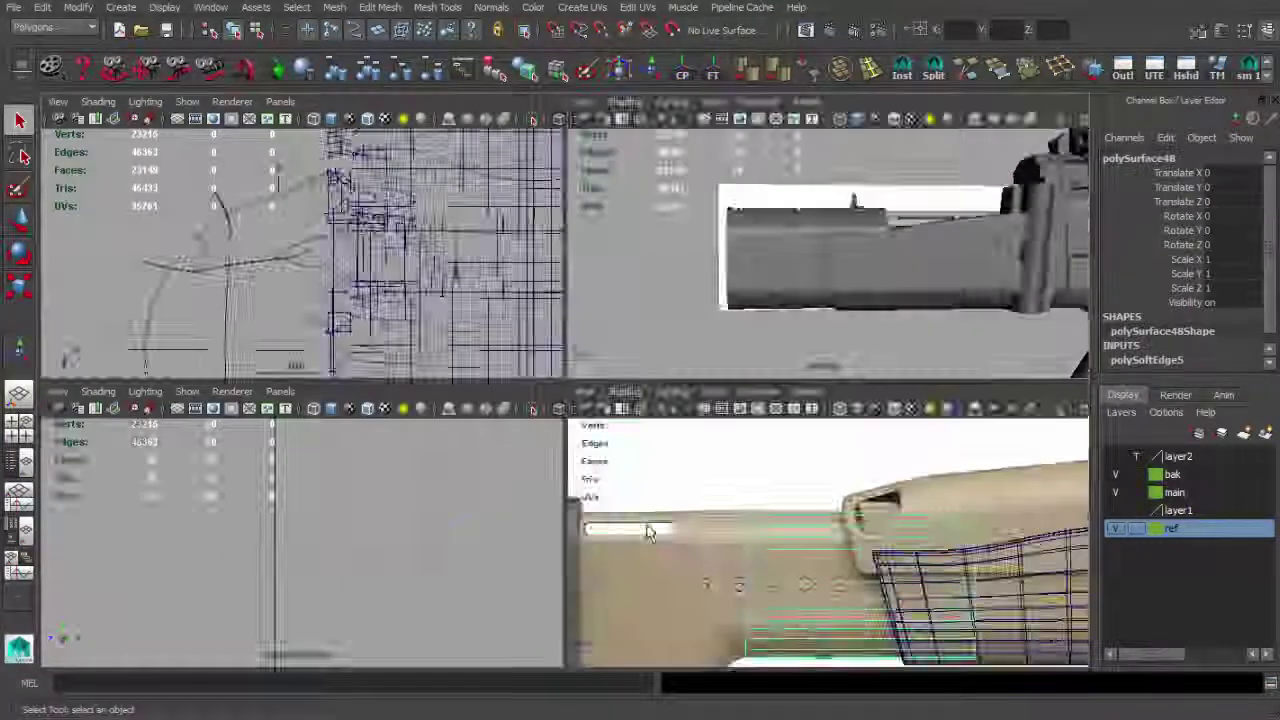
{"action": "key", "text": "space"}
{"action": "middle_click_drag", "start_coordinate": [485, 252], "coordinate": [511, 228], "text": "alt"}
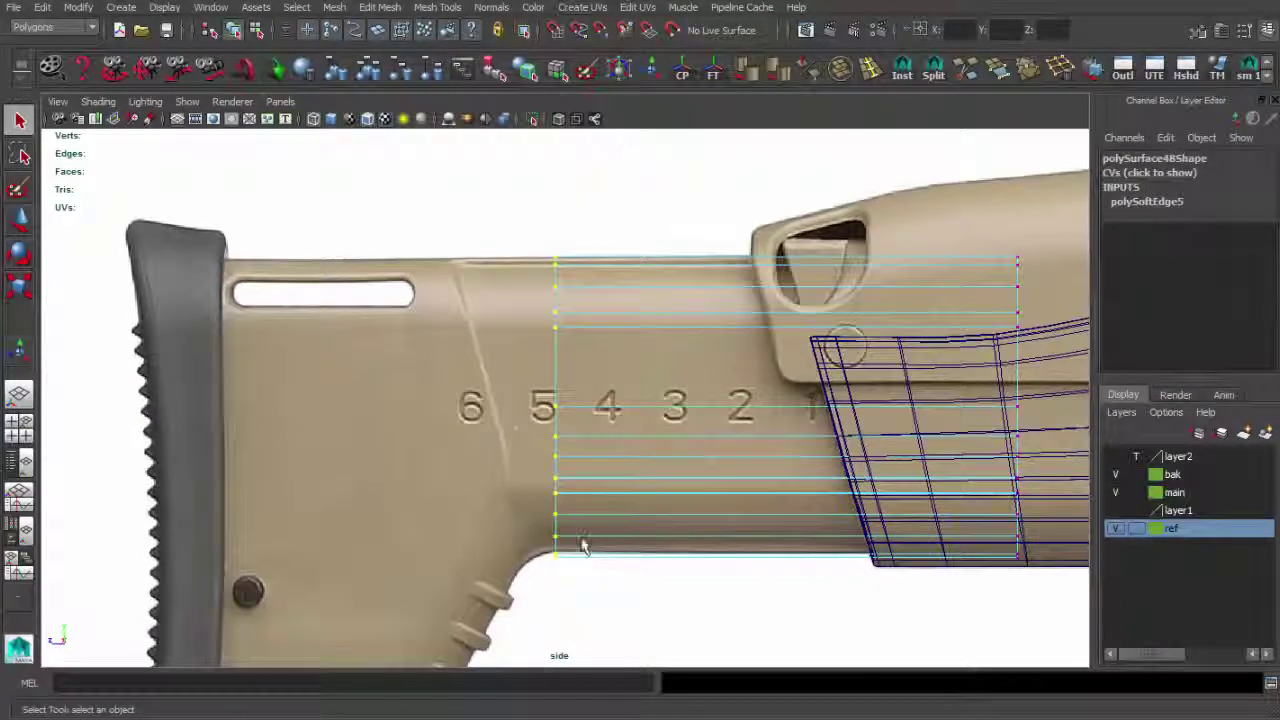
Select the rear column of stock vertices and move them back toward the butt pad.
{"action": "left_click_drag", "start_coordinate": [580, 543], "coordinate": [545, 245]}
{"action": "key", "text": "w"}
{"action": "scroll", "coordinate": [472, 483], "scroll_direction": "down", "scroll_amount": 2}
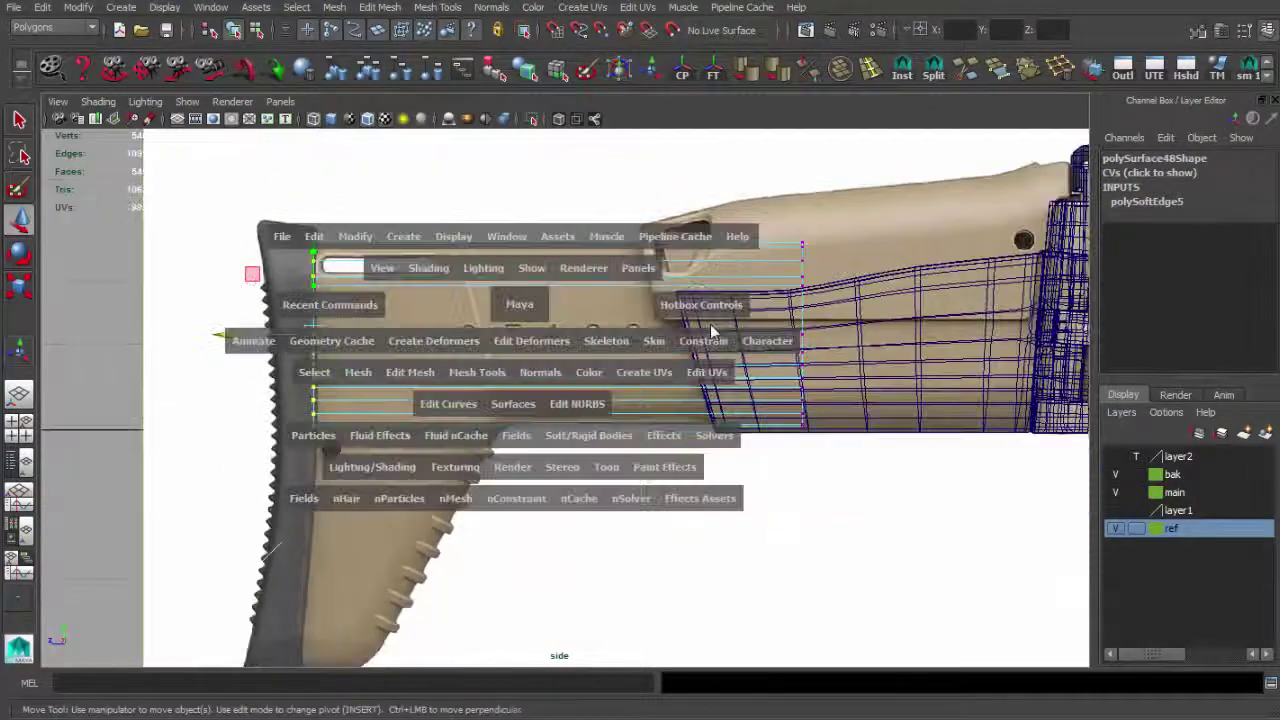
{"action": "left_click_drag", "start_coordinate": [514, 300], "coordinate": [514, 390]}
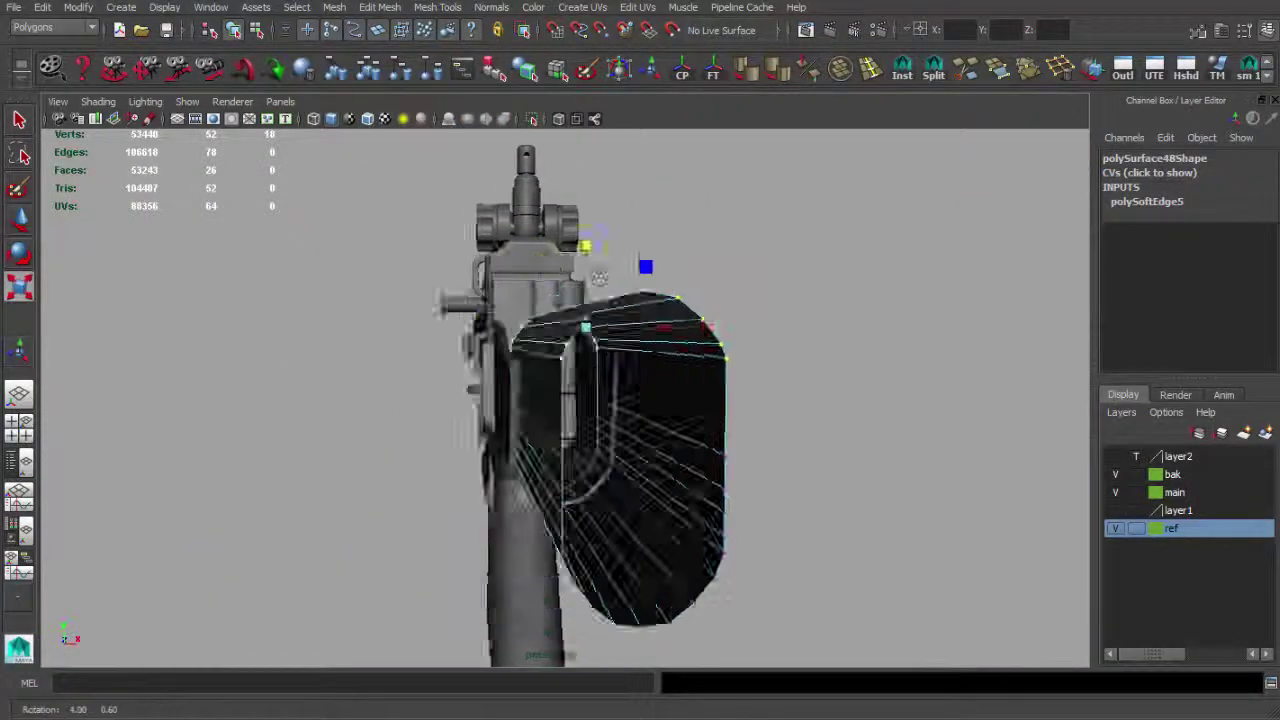
Return to object mode and compare the stock in the perspective and side views.
{"action": "key", "text": "F8"}
{"action": "left_click_drag", "start_coordinate": [632, 327], "coordinate": [668, 354], "text": "alt"}
{"action": "scroll", "coordinate": [743, 359], "scroll_direction": "up", "scroll_amount": 3}
{"action": "key", "text": "space"}
{"action": "key", "text": "space"}
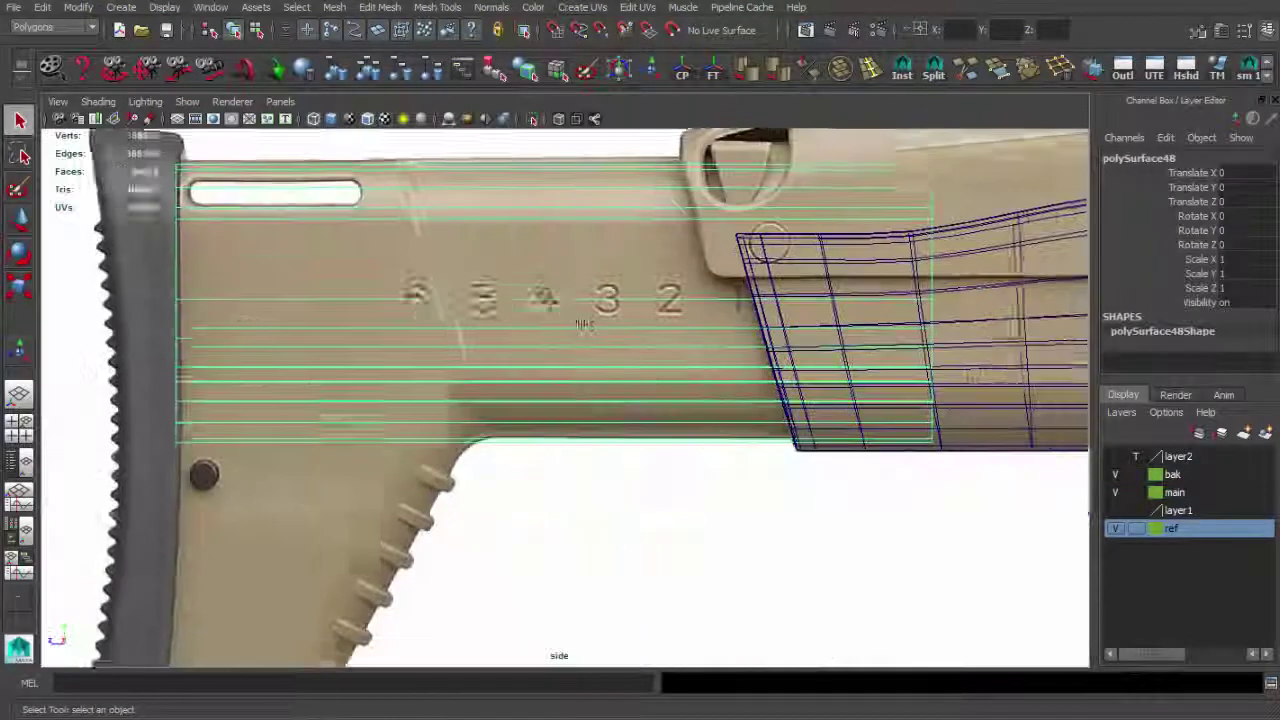
{"action": "key", "text": "3"}
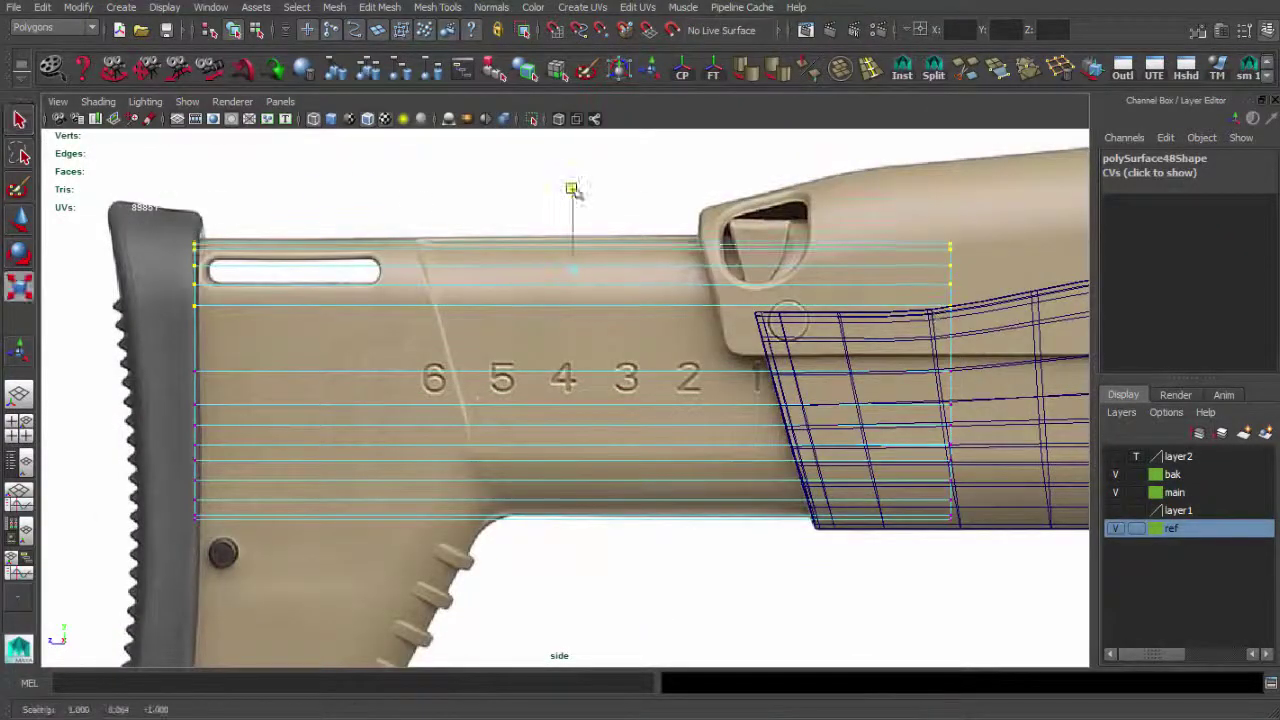
{"action": "key", "text": "space"}
{"action": "key", "text": "space"}
{"action": "mouse_move", "coordinate": [575, 185]}
{"action": "left_mouse_down", "text": "alt"}
{"action": "mouse_move", "coordinate": [383, 294]}
{"action": "mouse_move", "coordinate": [614, 266]}
{"action": "mouse_move", "coordinate": [546, 294]}
{"action": "left_mouse_up", "text": "alt"}
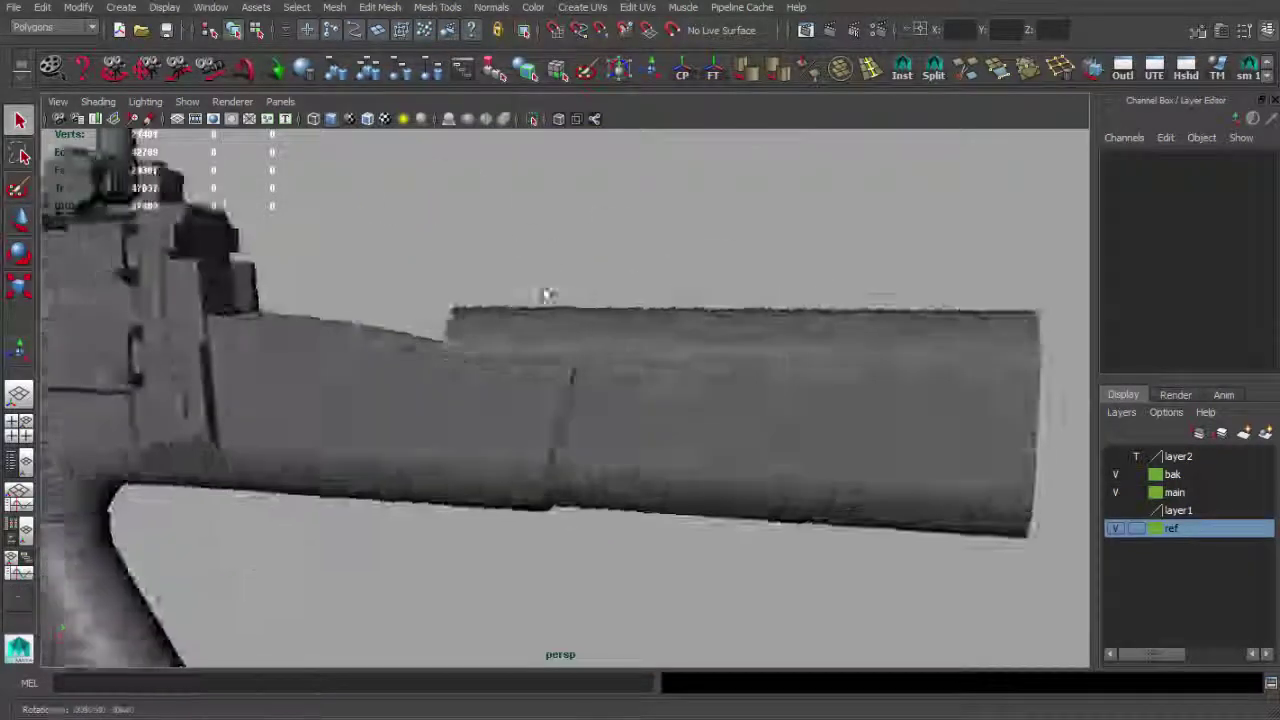
{"action": "scroll", "coordinate": [546, 294], "scroll_direction": "down", "scroll_amount": 3}
{"action": "scroll", "coordinate": [773, 407], "scroll_direction": "up", "scroll_amount": 3}
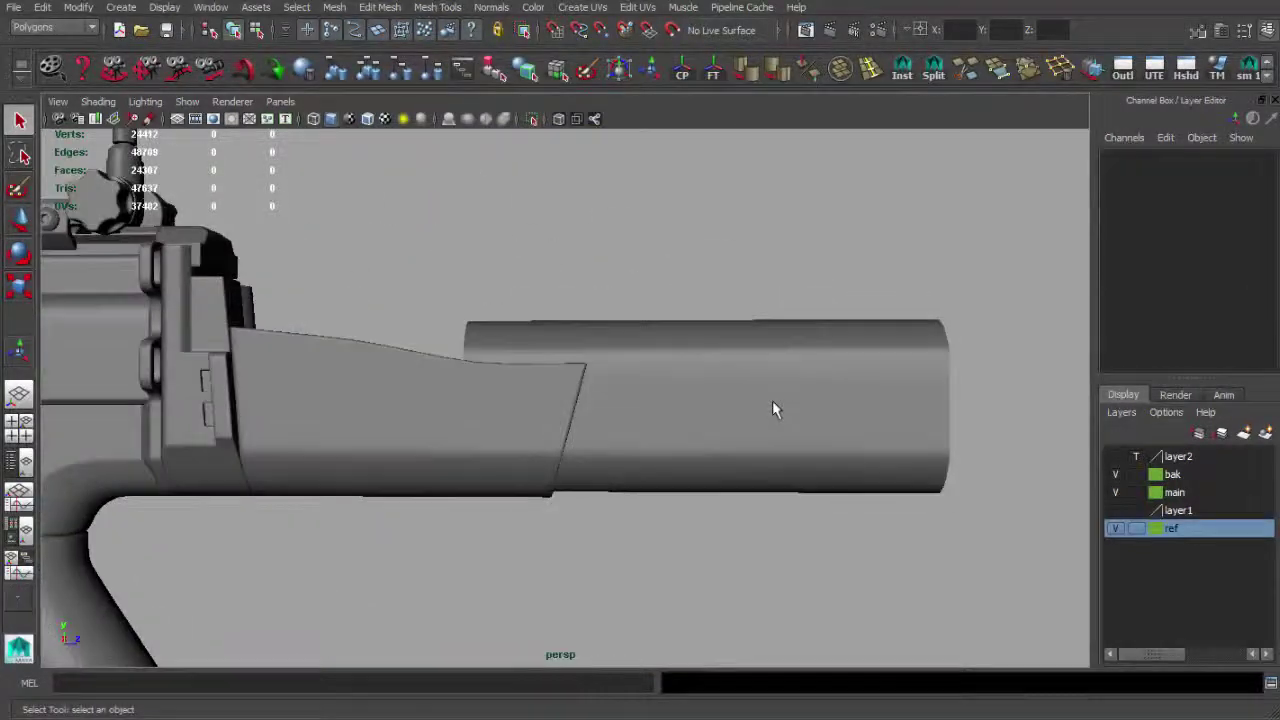
Isolate the stock tube to inspect it, then restore the rifle and side reference view.
{"action": "left_click", "coordinate": [772, 400]}
{"action": "scroll", "coordinate": [648, 374], "scroll_direction": "up", "scroll_amount": 3}
{"action": "left_click_drag", "start_coordinate": [648, 374], "coordinate": [859, 391], "text": "alt"}
{"action": "key", "text": "f"}
{"action": "key", "text": "ctrl+1"}
{"action": "left_click_drag", "start_coordinate": [620, 237], "coordinate": [692, 270], "text": "alt"}
{"action": "key", "text": "ctrl+1"}
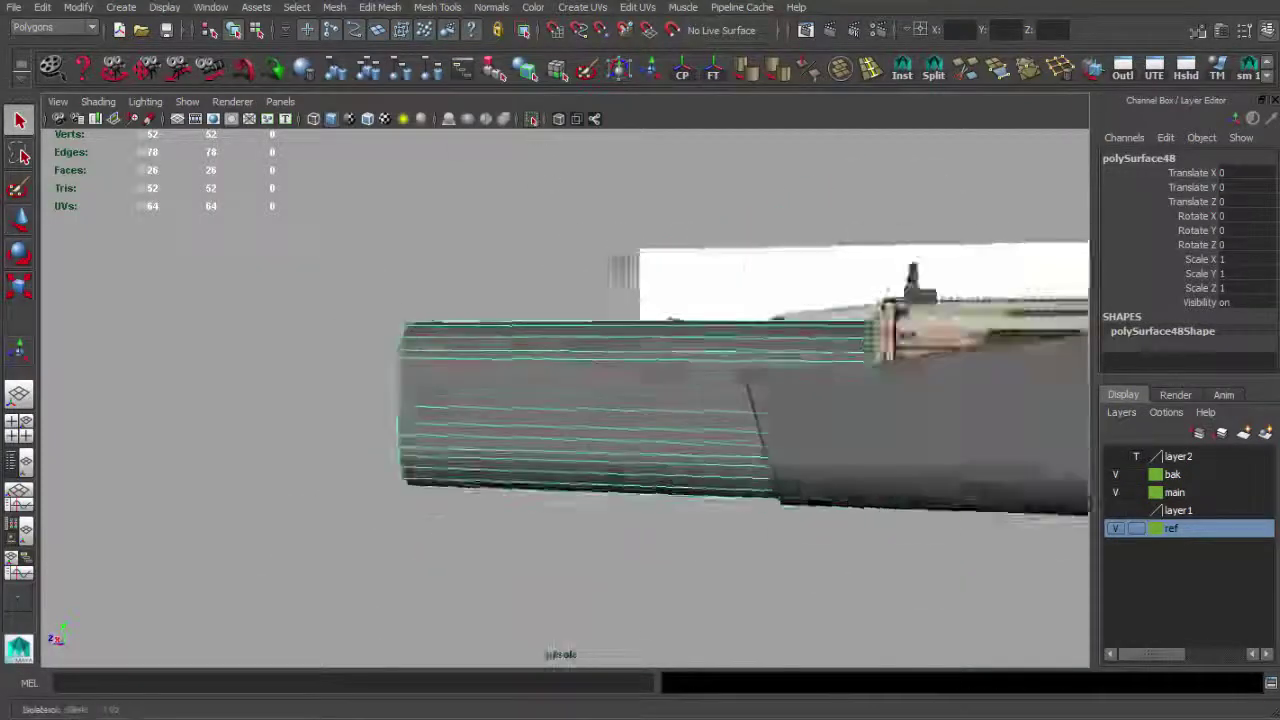
{"action": "key", "text": "space"}
{"action": "key", "text": "space"}
Select the stock body plate (polySurface47), isolate it and frame it.
{"action": "scroll", "coordinate": [623, 366], "scroll_direction": "up", "scroll_amount": 3}
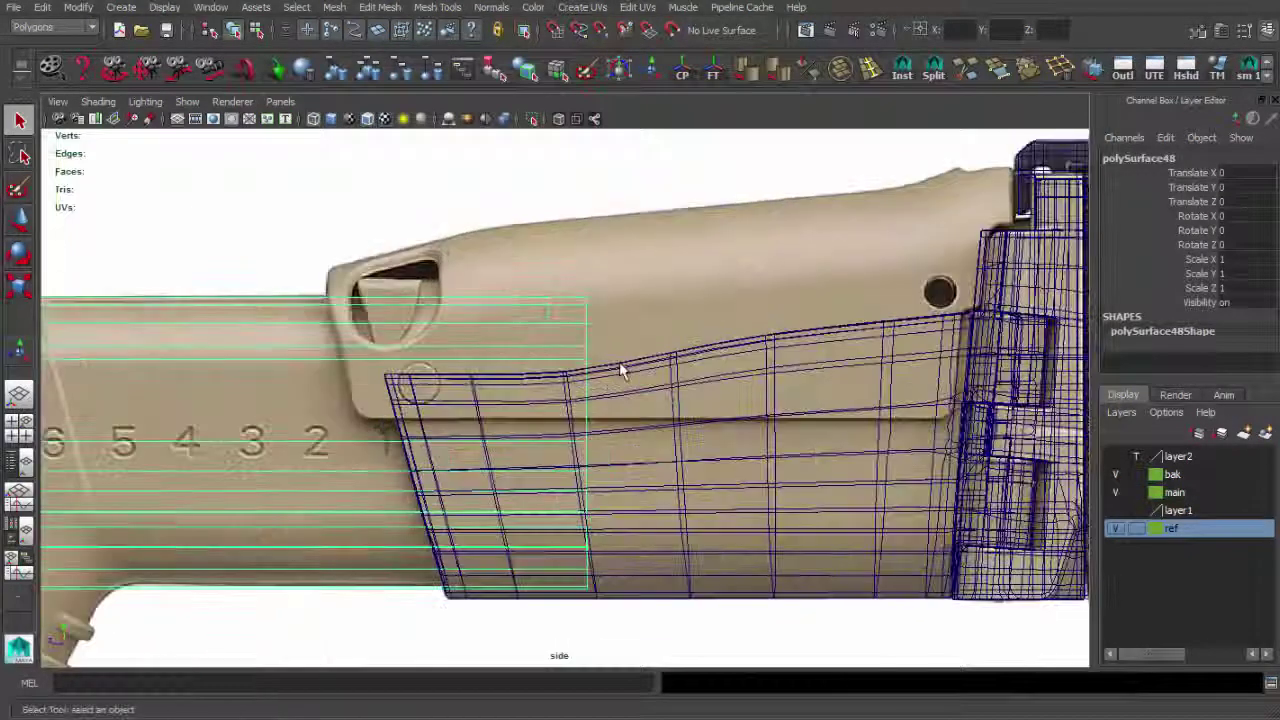
{"action": "left_click", "coordinate": [600, 380]}
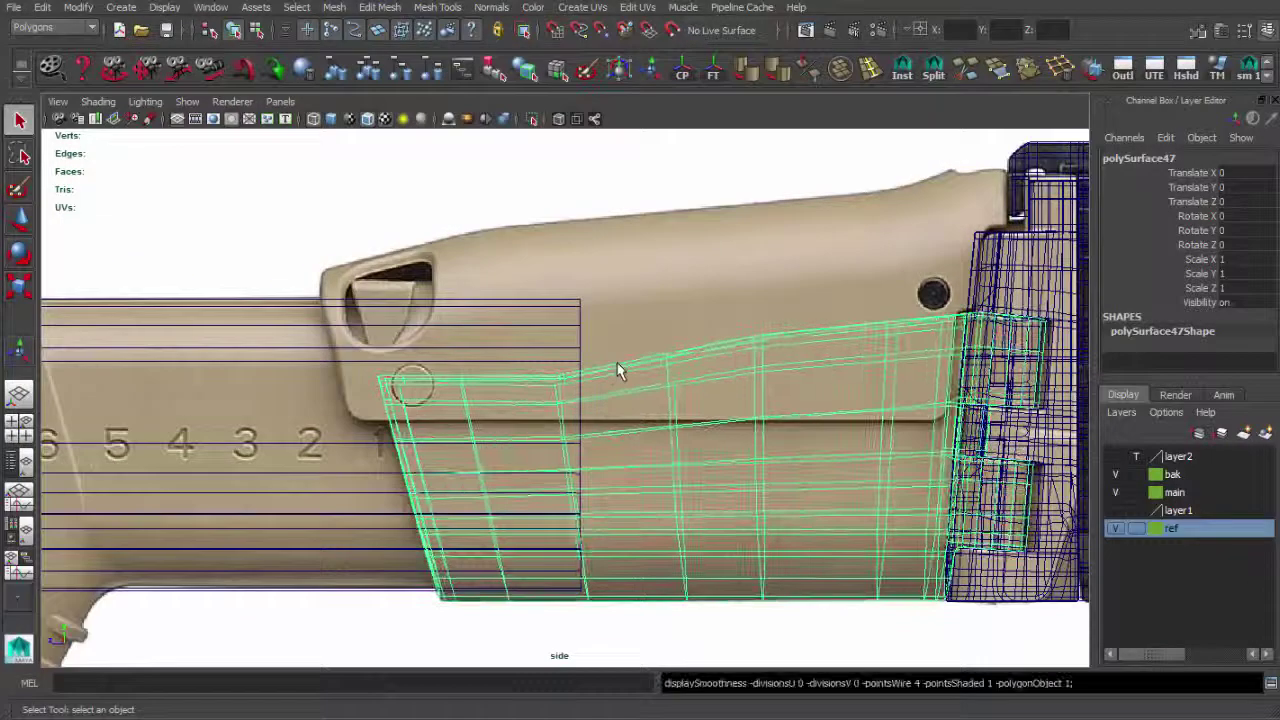
{"action": "key", "text": "space"}
{"action": "key", "text": "space"}
{"action": "left_click_drag", "start_coordinate": [918, 440], "coordinate": [597, 436], "text": "alt"}
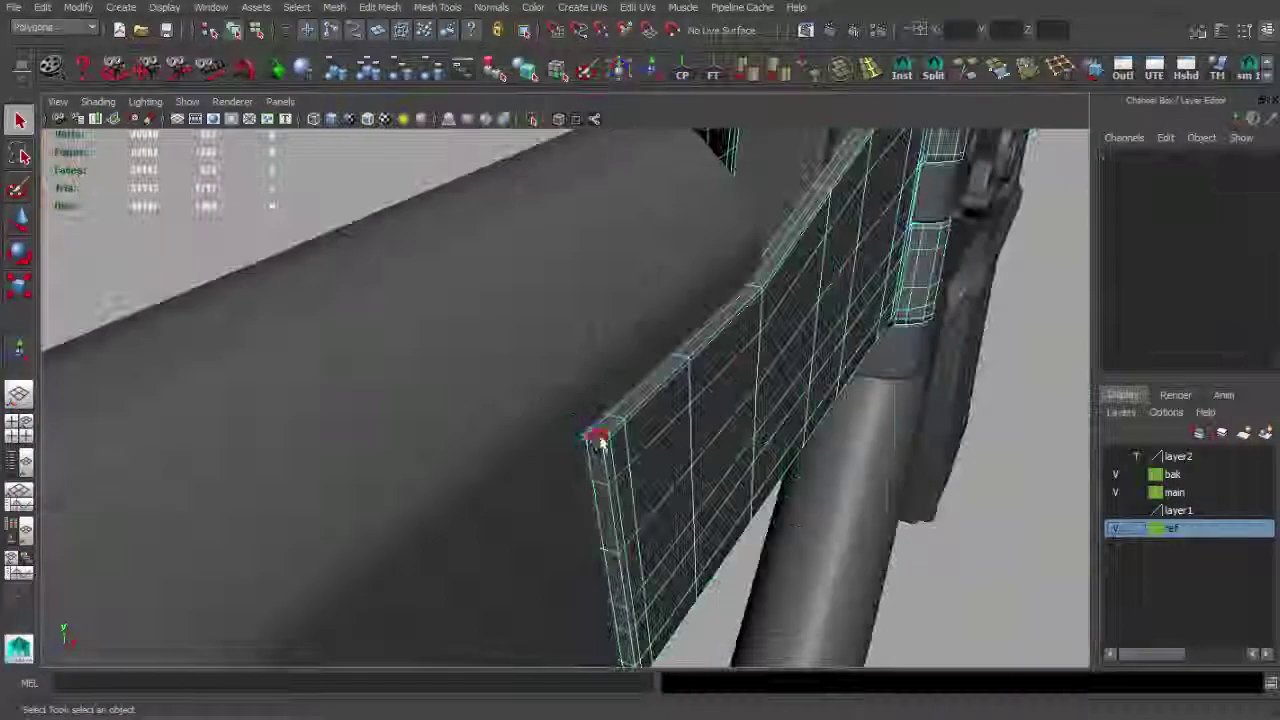
{"action": "left_click", "coordinate": [535, 118]}
{"action": "mouse_move", "coordinate": [652, 395]}
{"action": "left_mouse_down", "text": "alt"}
{"action": "mouse_move", "coordinate": [588, 463]}
{"action": "mouse_move", "coordinate": [646, 466]}
{"action": "mouse_move", "coordinate": [634, 437]}
{"action": "mouse_move", "coordinate": [569, 423]}
{"action": "mouse_move", "coordinate": [631, 591]}
{"action": "left_mouse_up", "text": "alt"}
{"action": "key", "text": "w"}
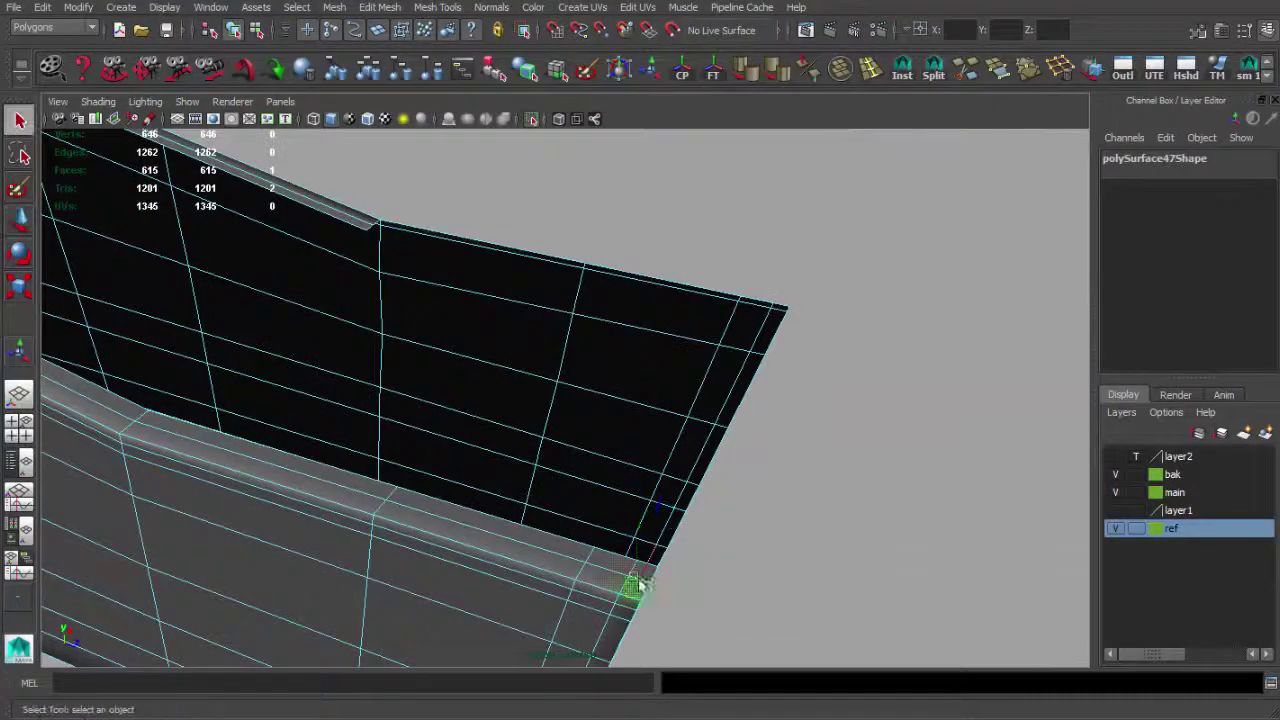
{"action": "key", "text": "w"}
{"action": "left_click_drag", "start_coordinate": [358, 512], "coordinate": [557, 480], "text": "alt"}
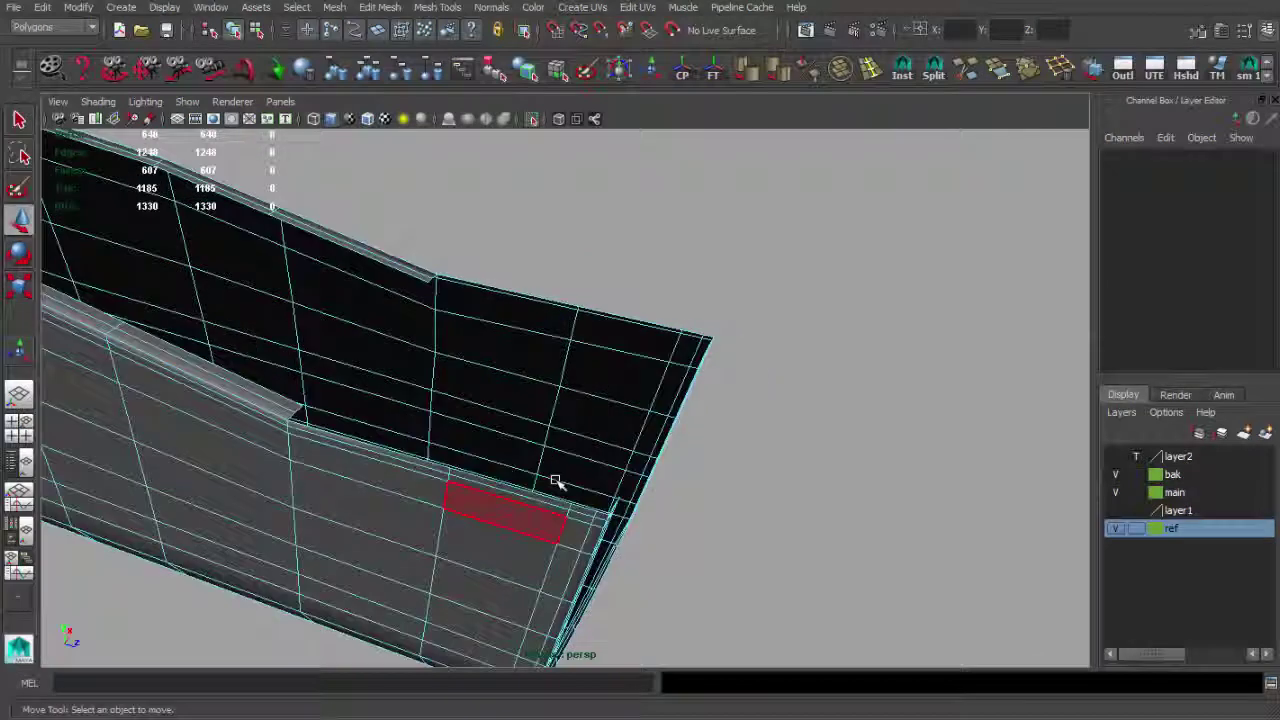
{"action": "left_click", "coordinate": [557, 480]}
{"action": "key", "text": "f"}
{"action": "mouse_move", "coordinate": [563, 406]}
{"action": "left_mouse_down", "text": "alt"}
{"action": "mouse_move", "coordinate": [852, 620]}
{"action": "mouse_move", "coordinate": [757, 443]}
{"action": "mouse_move", "coordinate": [663, 486]}
{"action": "left_mouse_up", "text": "alt"}
Extrude the top edges of the first stock wall.
{"action": "key", "text": "q"}
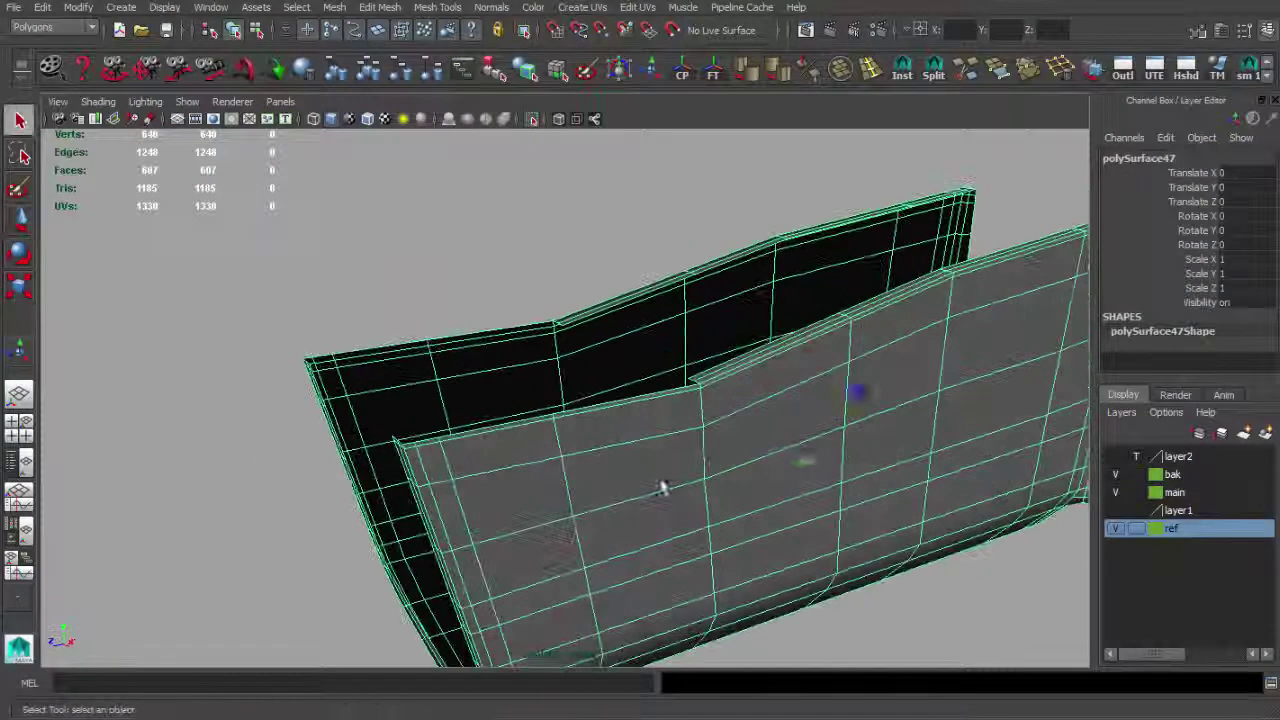
{"action": "key", "text": "F10"}
{"action": "mouse_move", "coordinate": [528, 443]}
{"action": "left_mouse_down", "text": "alt"}
{"action": "mouse_move", "coordinate": [400, 497]}
{"action": "mouse_move", "coordinate": [634, 406]}
{"action": "left_mouse_up", "text": "alt"}
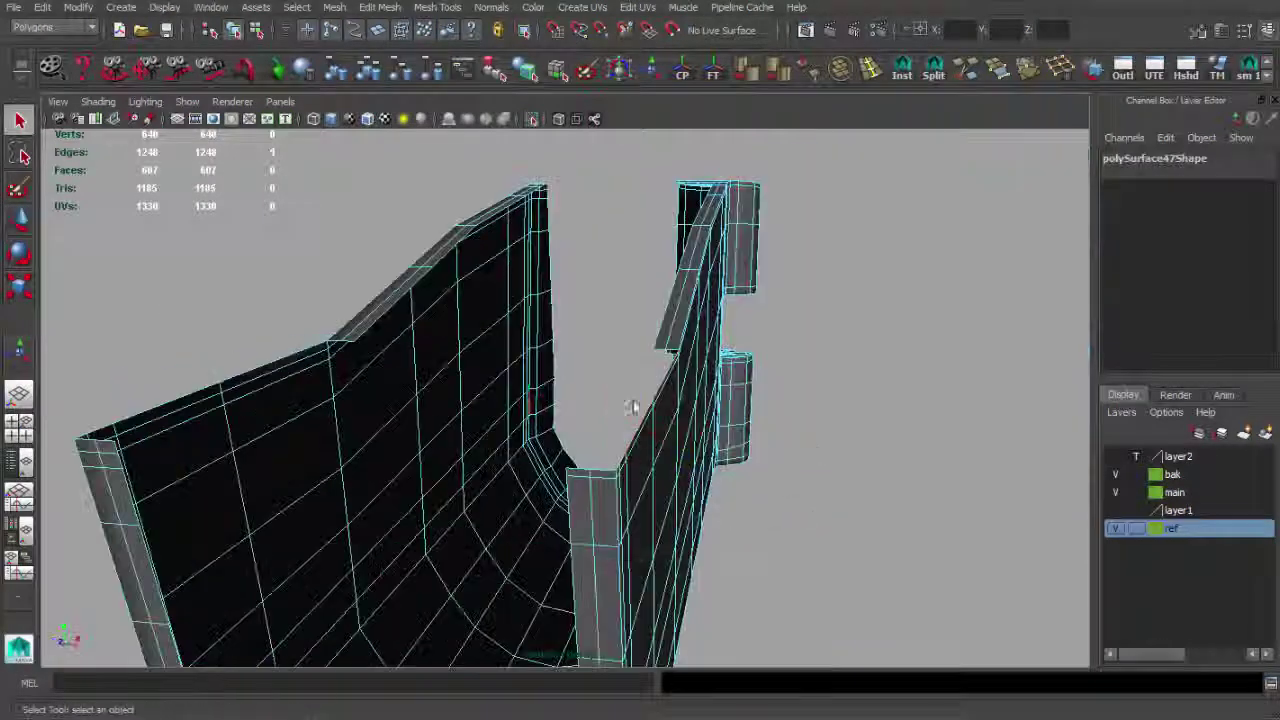
{"action": "key", "text": "ctrl+e"}
{"action": "key", "text": "w"}
{"action": "left_click_drag", "start_coordinate": [535, 332], "coordinate": [562, 364], "text": "alt"}
{"action": "key", "text": "q"}
{"action": "left_click_drag", "start_coordinate": [481, 360], "coordinate": [680, 543], "text": "alt"}
Extrude the other wall's top edges and push them inward into a lip.
{"action": "left_click", "coordinate": [680, 543]}
{"action": "left_click_drag", "start_coordinate": [306, 463], "coordinate": [470, 513], "text": "alt"}
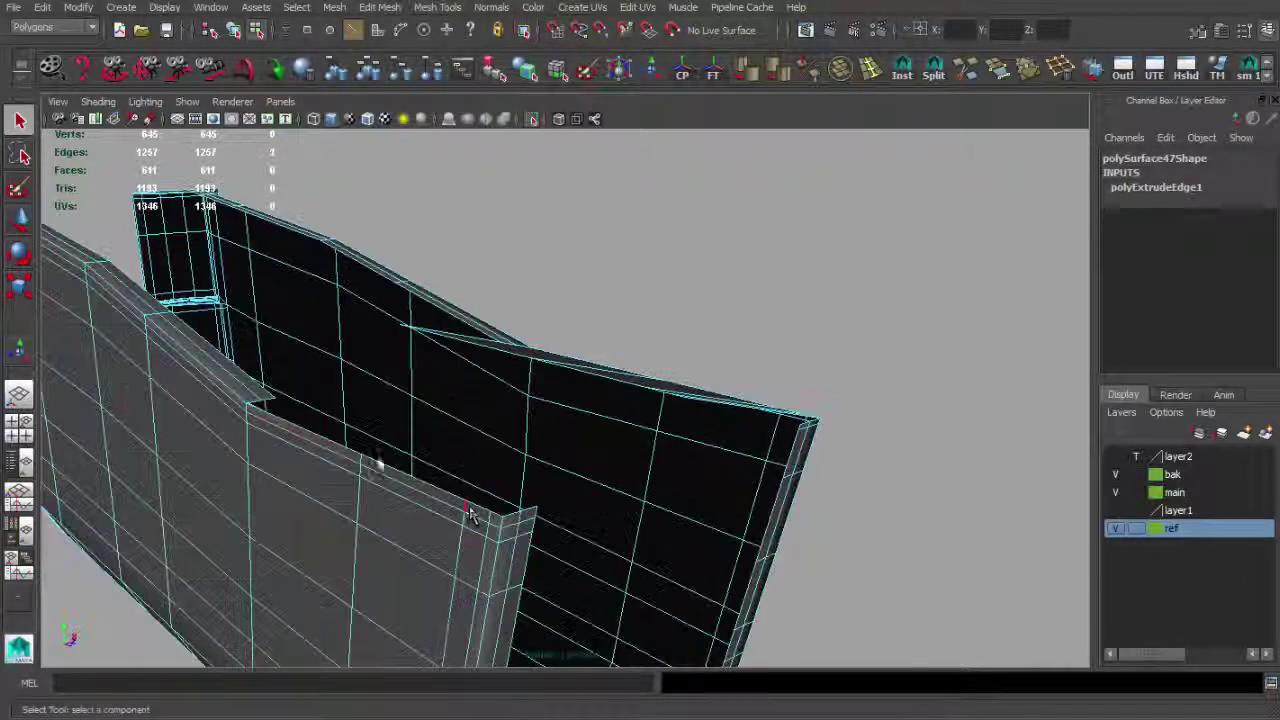
{"action": "key", "text": "w"}
{"action": "mouse_move", "coordinate": [321, 452]}
{"action": "left_mouse_down", "text": "alt"}
{"action": "mouse_move", "coordinate": [340, 410]}
{"action": "mouse_move", "coordinate": [478, 398]}
{"action": "left_mouse_up", "text": "alt"}
{"action": "key", "text": "ctrl+e"}
{"action": "left_click_drag", "start_coordinate": [468, 340], "coordinate": [465, 262]}
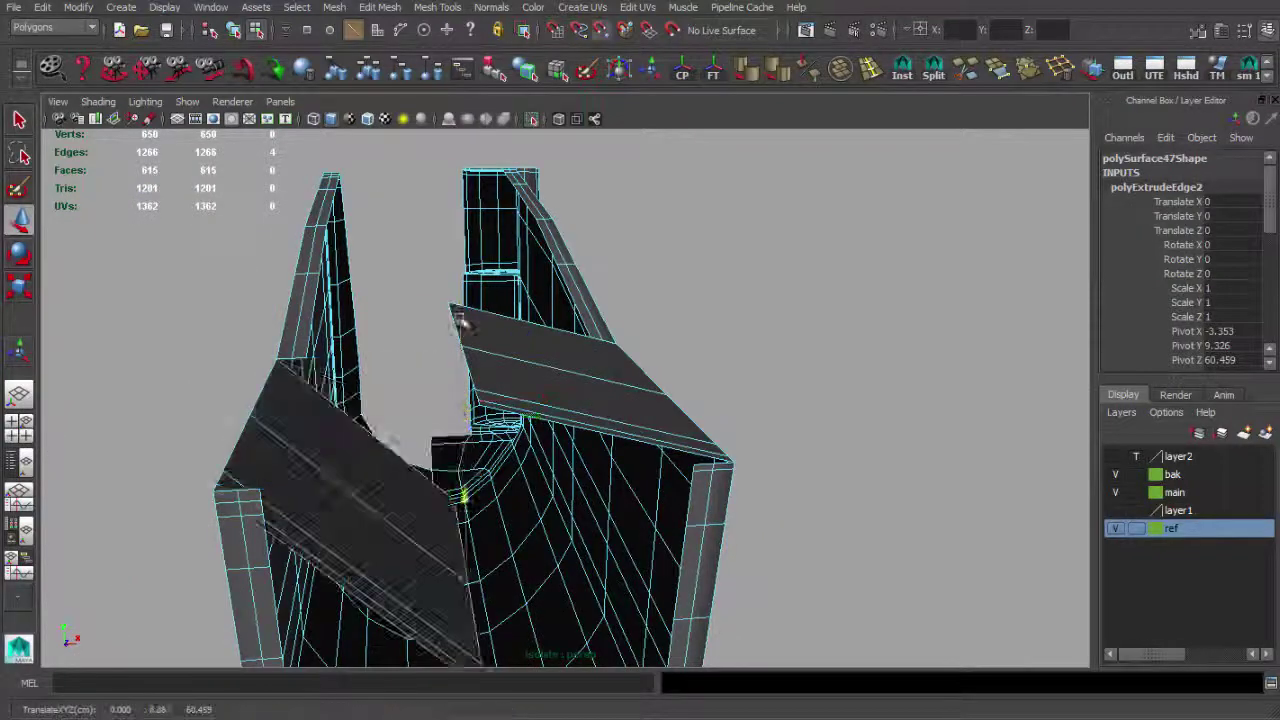
Merge the two corner vertices of the extruded lips together.
{"action": "mouse_move", "coordinate": [462, 328]}
{"action": "left_mouse_down", "text": "alt"}
{"action": "mouse_move", "coordinate": [571, 366]}
{"action": "mouse_move", "coordinate": [457, 400]}
{"action": "mouse_move", "coordinate": [414, 306]}
{"action": "mouse_move", "coordinate": [710, 390]}
{"action": "mouse_move", "coordinate": [729, 306]}
{"action": "left_mouse_up", "text": "alt"}
{"action": "middle_click_drag", "start_coordinate": [729, 306], "coordinate": [663, 366], "text": "alt"}
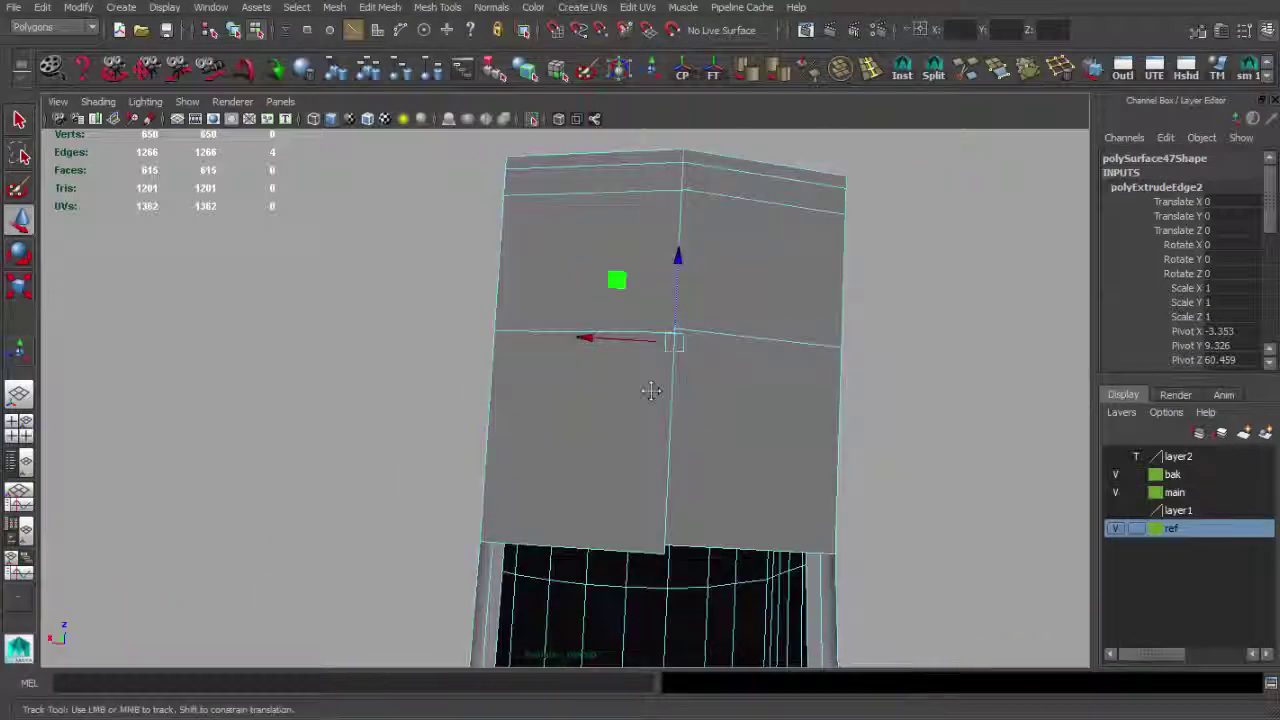
{"action": "left_click_drag", "start_coordinate": [663, 366], "coordinate": [634, 314], "text": "alt"}
{"action": "left_click_drag", "start_coordinate": [674, 453], "coordinate": [655, 390]}
{"action": "mouse_move", "coordinate": [655, 390]}
{"action": "left_mouse_down", "text": "alt"}
{"action": "mouse_move", "coordinate": [689, 420]}
{"action": "mouse_move", "coordinate": [629, 434]}
{"action": "mouse_move", "coordinate": [697, 432]}
{"action": "mouse_move", "coordinate": [574, 380]}
{"action": "mouse_move", "coordinate": [457, 428]}
{"action": "mouse_move", "coordinate": [714, 374]}
{"action": "mouse_move", "coordinate": [594, 437]}
{"action": "left_mouse_up", "text": "alt"}
Isolate the stock mesh and insert two edge loops across its top.
{"action": "left_click", "coordinate": [620, 422]}
{"action": "left_click", "coordinate": [543, 400]}
{"action": "mouse_move", "coordinate": [543, 400]}
{"action": "left_mouse_down", "text": "alt"}
{"action": "mouse_move", "coordinate": [520, 235]}
{"action": "mouse_move", "coordinate": [932, 418]}
{"action": "left_mouse_up", "text": "alt"}
{"action": "left_click", "coordinate": [535, 122]}
{"action": "mouse_move", "coordinate": [740, 263]}
{"action": "left_mouse_down", "text": "alt"}
{"action": "mouse_move", "coordinate": [651, 363]}
{"action": "mouse_move", "coordinate": [583, 311]}
{"action": "mouse_move", "coordinate": [700, 250]}
{"action": "left_mouse_up", "text": "alt"}
{"action": "left_click", "coordinate": [869, 67]}
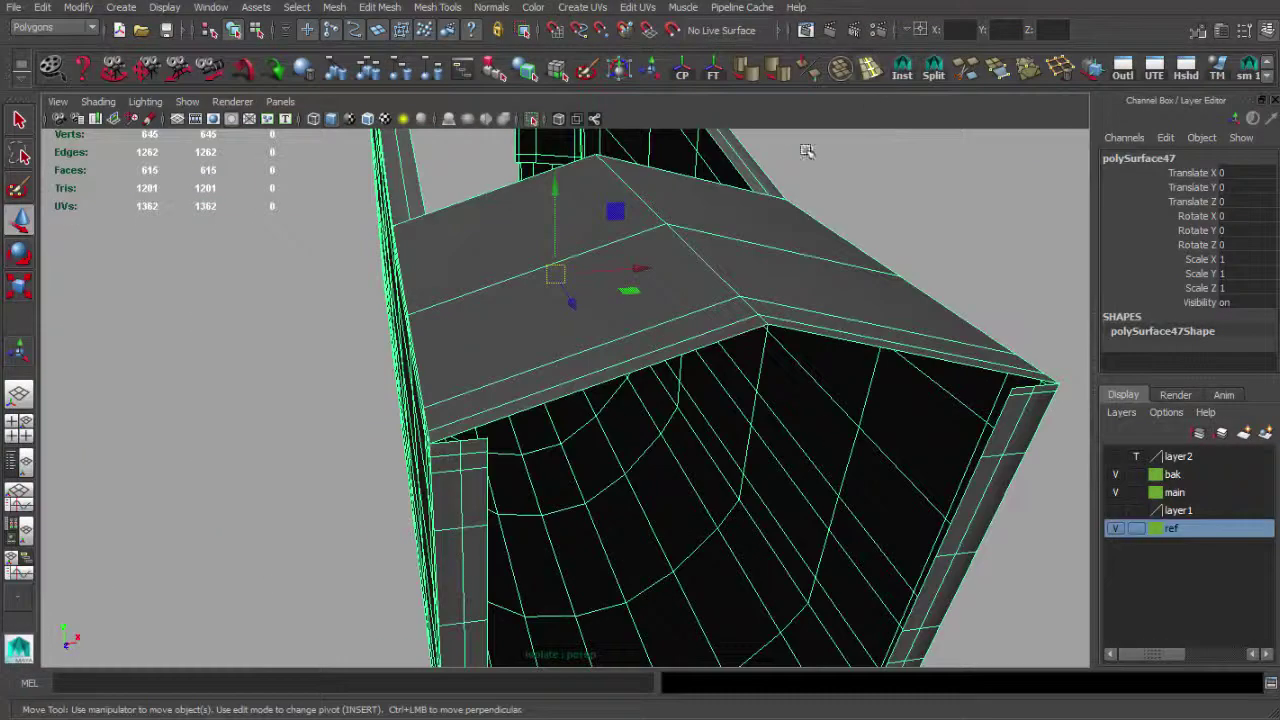
{"action": "left_click", "coordinate": [634, 371]}
{"action": "left_click_drag", "start_coordinate": [634, 371], "coordinate": [748, 333], "text": "alt"}
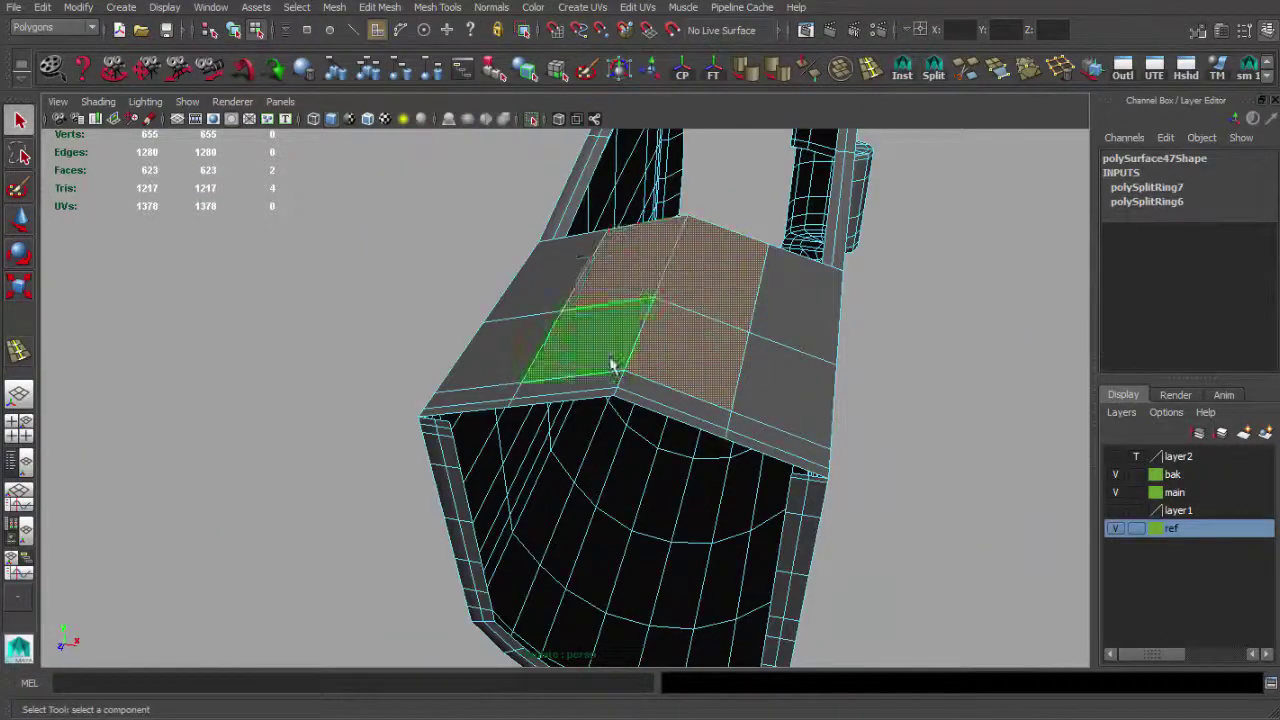
Check the new edge loops on polySurface47 in wireframe, then shaded display.
{"action": "mouse_move", "coordinate": [594, 352]}
{"action": "left_mouse_down", "text": "alt"}
{"action": "mouse_move", "coordinate": [654, 303]}
{"action": "mouse_move", "coordinate": [743, 344]}
{"action": "left_mouse_up", "text": "alt"}
{"action": "mouse_move", "coordinate": [612, 290]}
{"action": "left_mouse_down", "text": "alt"}
{"action": "mouse_move", "coordinate": [499, 311]}
{"action": "mouse_move", "coordinate": [686, 386]}
{"action": "mouse_move", "coordinate": [882, 50]}
{"action": "left_mouse_up", "text": "alt"}
{"action": "mouse_move", "coordinate": [563, 443]}
{"action": "left_mouse_down", "text": "alt"}
{"action": "mouse_move", "coordinate": [594, 449]}
{"action": "mouse_move", "coordinate": [391, 506]}
{"action": "mouse_move", "coordinate": [617, 471]}
{"action": "left_mouse_up", "text": "alt"}
{"action": "key", "text": "q"}
{"action": "key", "text": "4"}
{"action": "mouse_move", "coordinate": [680, 425]}
{"action": "left_mouse_down", "text": "alt"}
{"action": "mouse_move", "coordinate": [405, 412]}
{"action": "mouse_move", "coordinate": [580, 397]}
{"action": "mouse_move", "coordinate": [580, 431]}
{"action": "left_mouse_up", "text": "alt"}
{"action": "key", "text": "r"}
{"action": "key", "text": "5"}
Select polySurface47 and bring up the side view over the reference image.
{"action": "key", "text": "q"}
{"action": "left_click", "coordinate": [586, 423]}
{"action": "key", "text": "space"}
{"action": "key", "text": "space"}
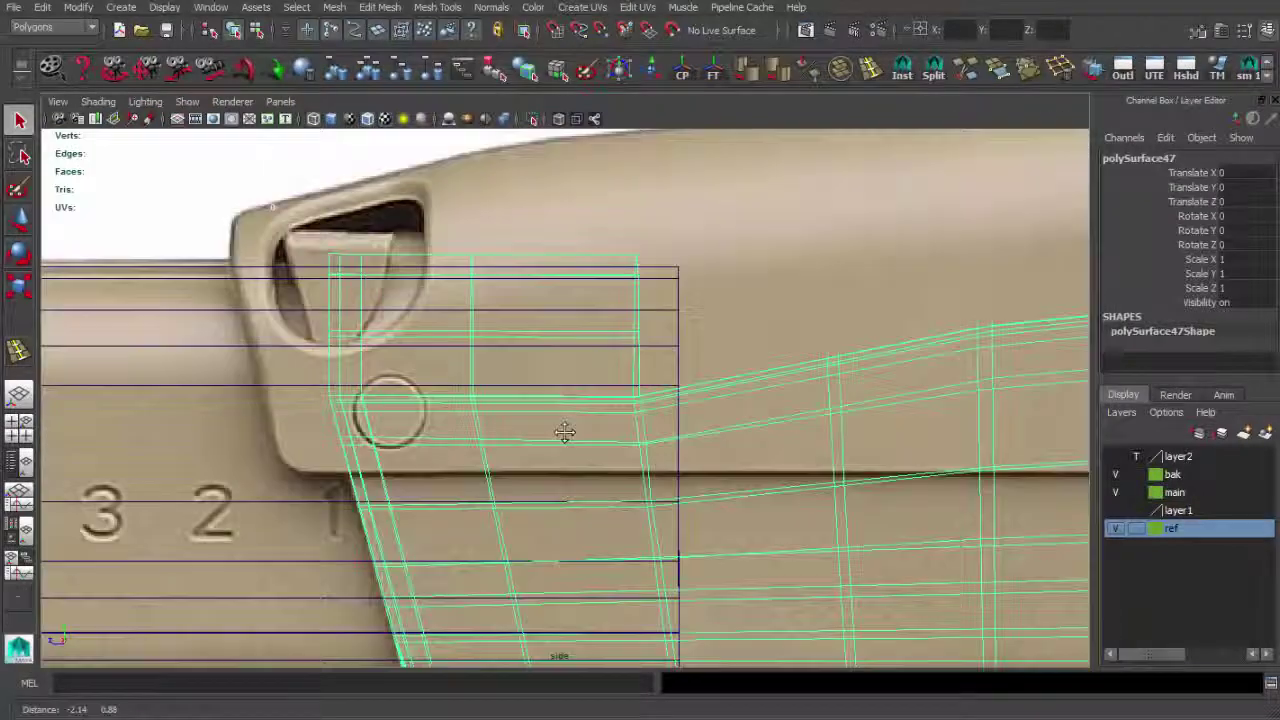
Align the vertices along polySurface47's stepped rear edge with the side reference outline.
{"action": "middle_click_drag", "start_coordinate": [565, 432], "coordinate": [648, 457], "text": "alt"}
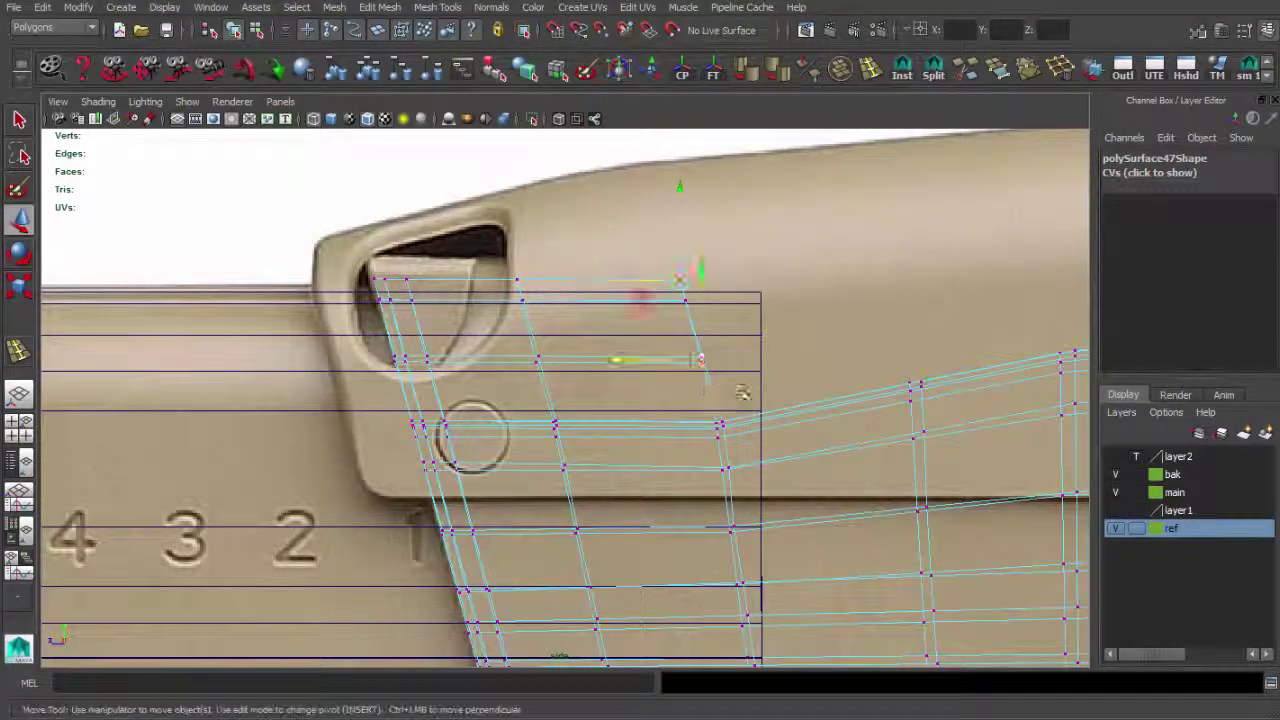
{"action": "scroll", "coordinate": [742, 392], "scroll_direction": "up", "scroll_amount": 3}
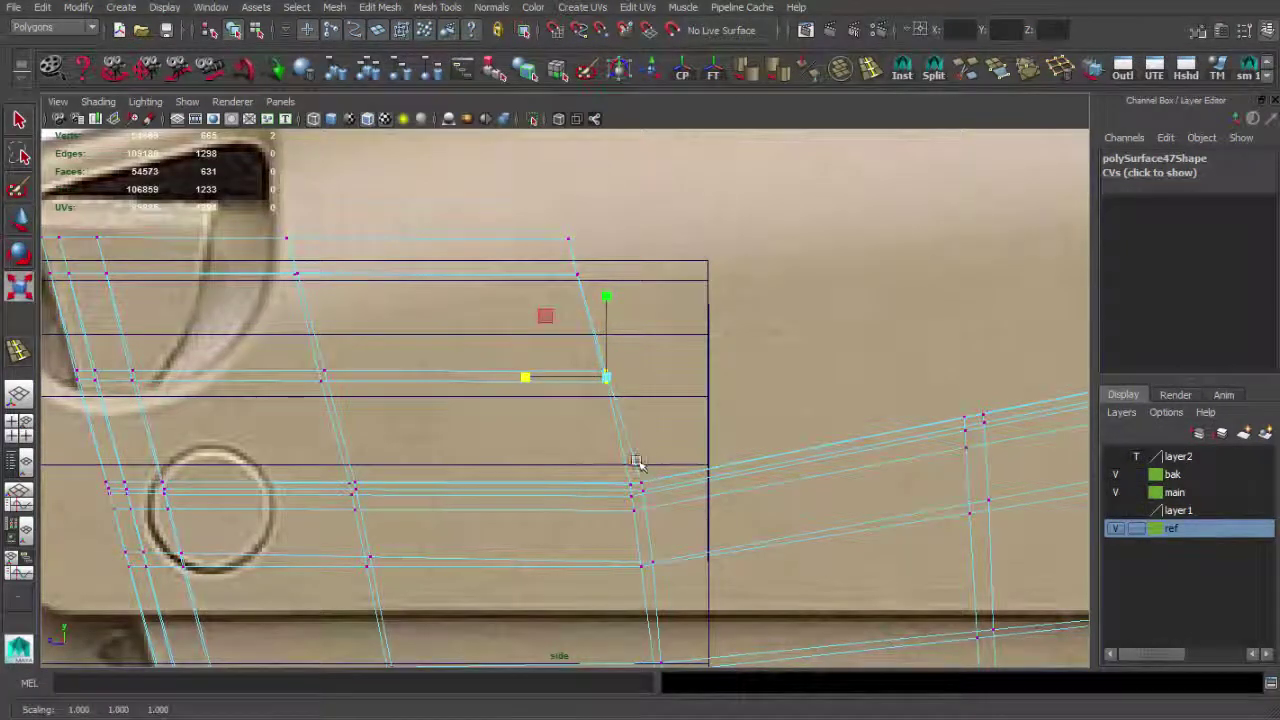
{"action": "scroll", "coordinate": [636, 461], "scroll_direction": "down", "scroll_amount": 3}
{"action": "scroll", "coordinate": [617, 416], "scroll_direction": "up", "scroll_amount": 2}
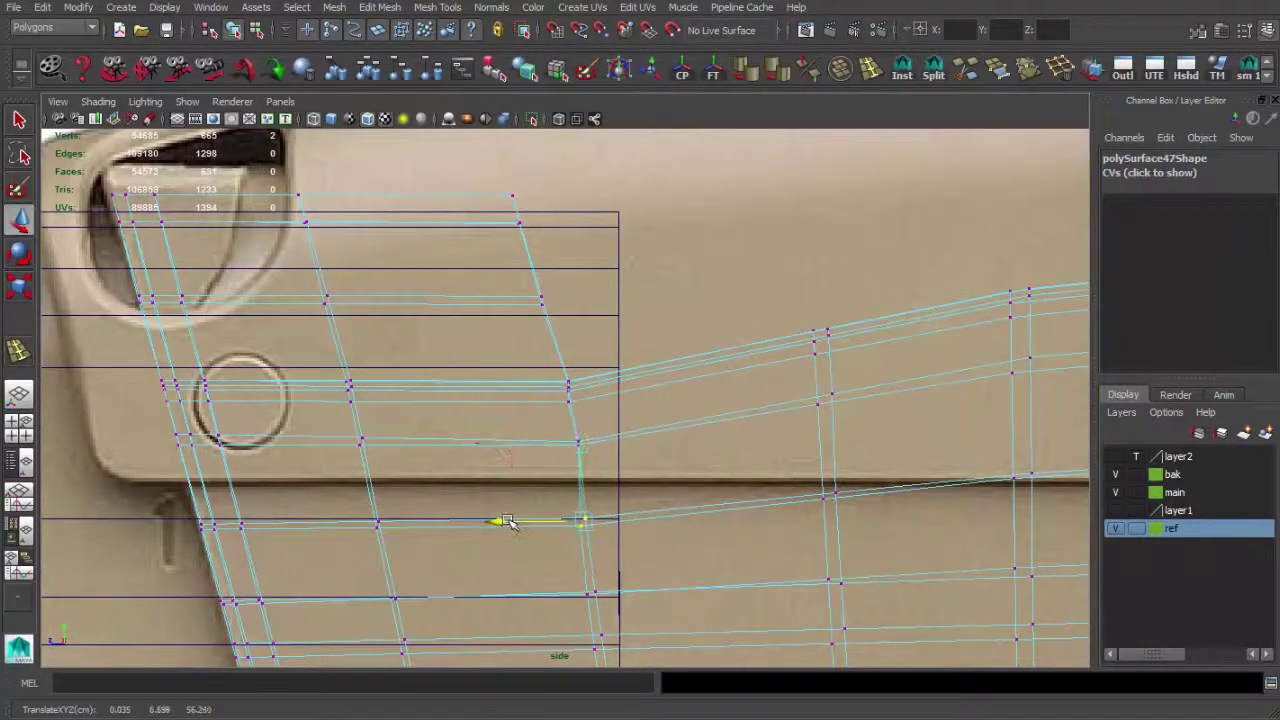
{"action": "scroll", "coordinate": [507, 521], "scroll_direction": "up", "scroll_amount": 3}
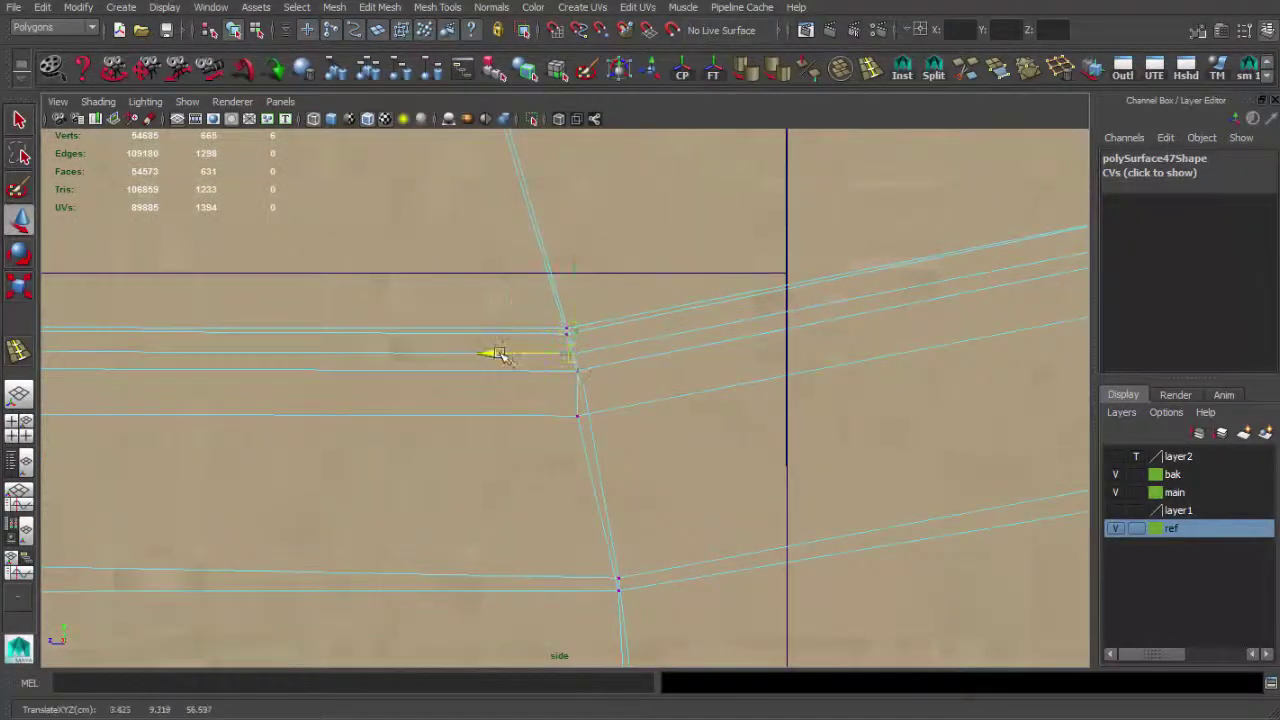
{"action": "scroll", "coordinate": [507, 418], "scroll_direction": "down", "scroll_amount": 4}
{"action": "scroll", "coordinate": [570, 400], "scroll_direction": "up", "scroll_amount": 1}
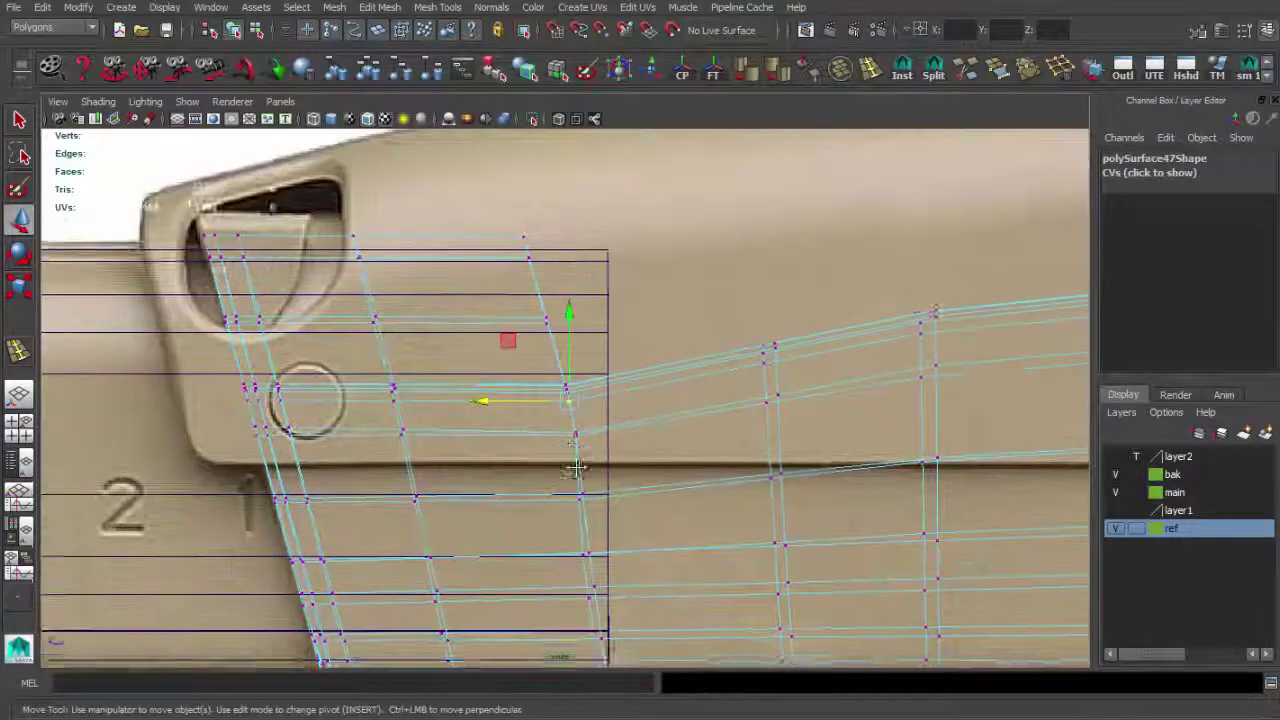
{"action": "scroll", "coordinate": [575, 370], "scroll_direction": "up", "scroll_amount": 2}
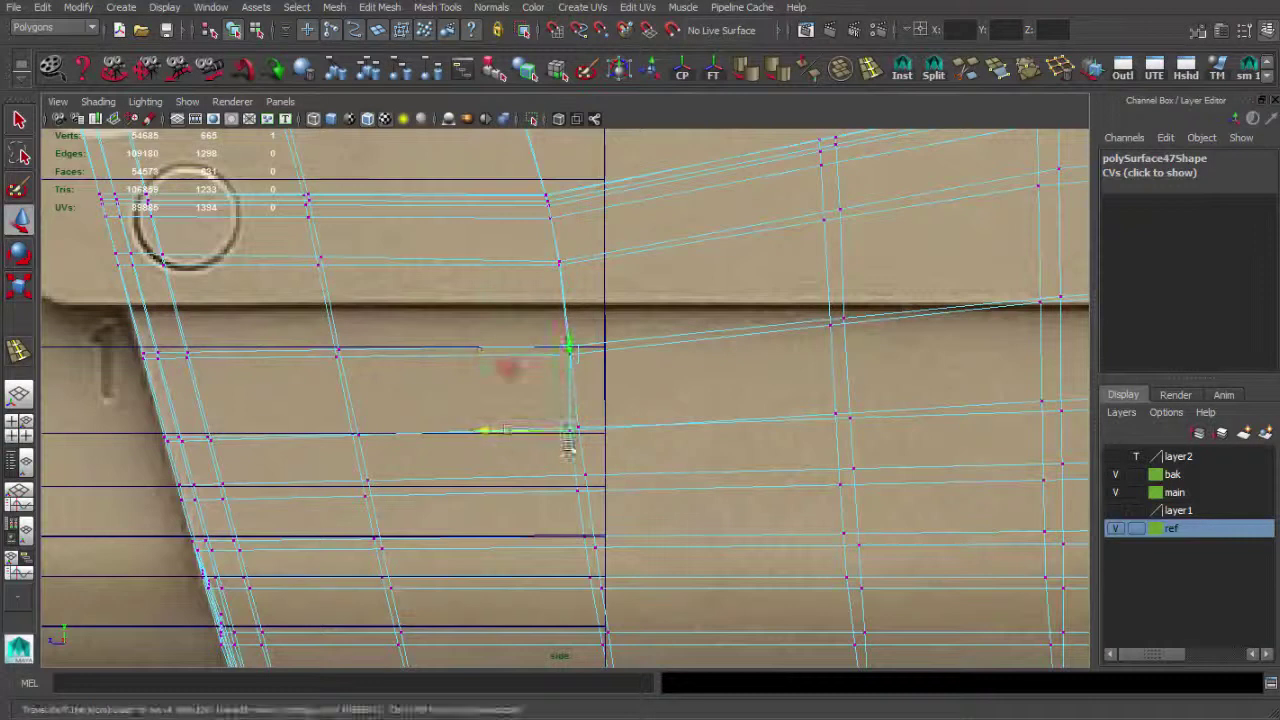
{"action": "scroll", "coordinate": [535, 452], "scroll_direction": "up", "scroll_amount": 2}
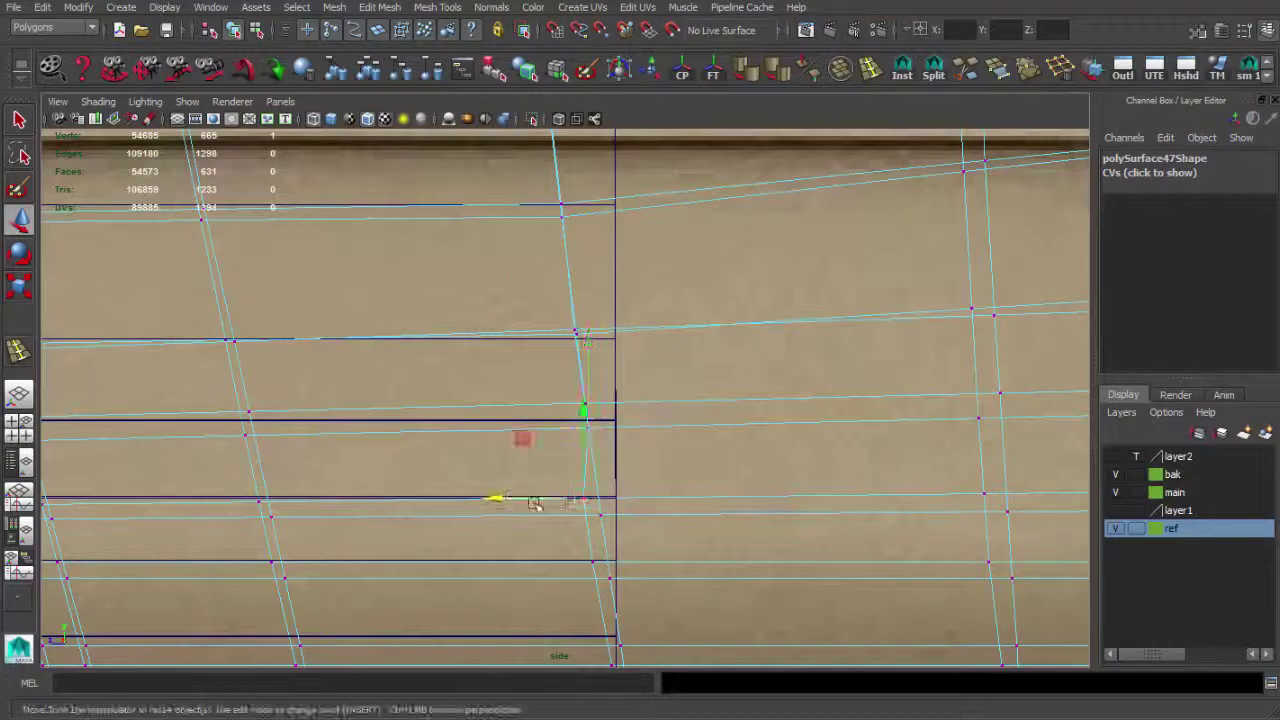
{"action": "scroll", "coordinate": [535, 503], "scroll_direction": "down", "scroll_amount": 3}
{"action": "scroll", "coordinate": [594, 503], "scroll_direction": "down", "scroll_amount": 2}
{"action": "mouse_move", "coordinate": [594, 503]}
{"action": "left_mouse_down", "text": "alt"}
{"action": "mouse_move", "coordinate": [634, 371]}
{"action": "mouse_move", "coordinate": [663, 396]}
{"action": "mouse_move", "coordinate": [817, 397]}
{"action": "mouse_move", "coordinate": [789, 380]}
{"action": "left_mouse_up", "text": "alt"}
{"action": "scroll", "coordinate": [817, 397], "scroll_direction": "down", "scroll_amount": 4}
Extrude the stock's open rear border edge loop into a rim.
{"action": "scroll", "coordinate": [597, 352], "scroll_direction": "up", "scroll_amount": 4}
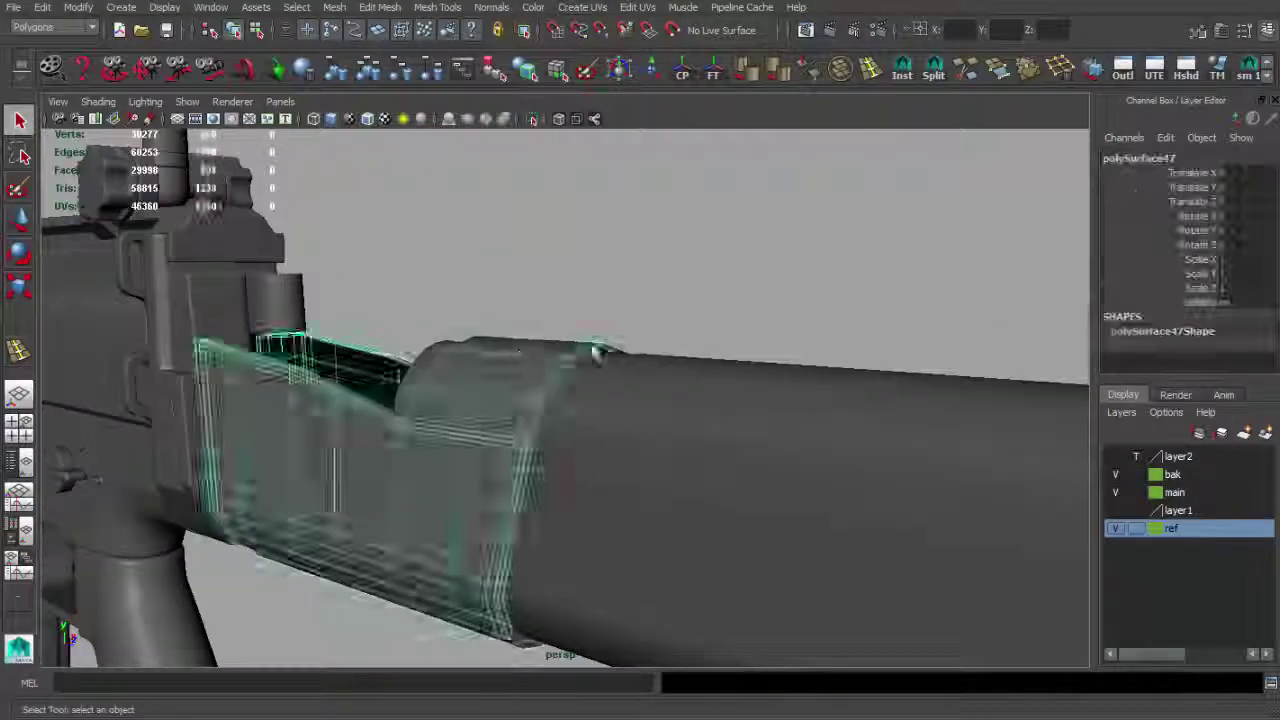
{"action": "scroll", "coordinate": [597, 352], "scroll_direction": "up", "scroll_amount": 3}
{"action": "mouse_move", "coordinate": [429, 423]}
{"action": "left_mouse_down", "text": "alt"}
{"action": "mouse_move", "coordinate": [571, 391]}
{"action": "mouse_move", "coordinate": [475, 367]}
{"action": "mouse_move", "coordinate": [600, 323]}
{"action": "mouse_move", "coordinate": [543, 323]}
{"action": "left_mouse_up", "text": "alt"}
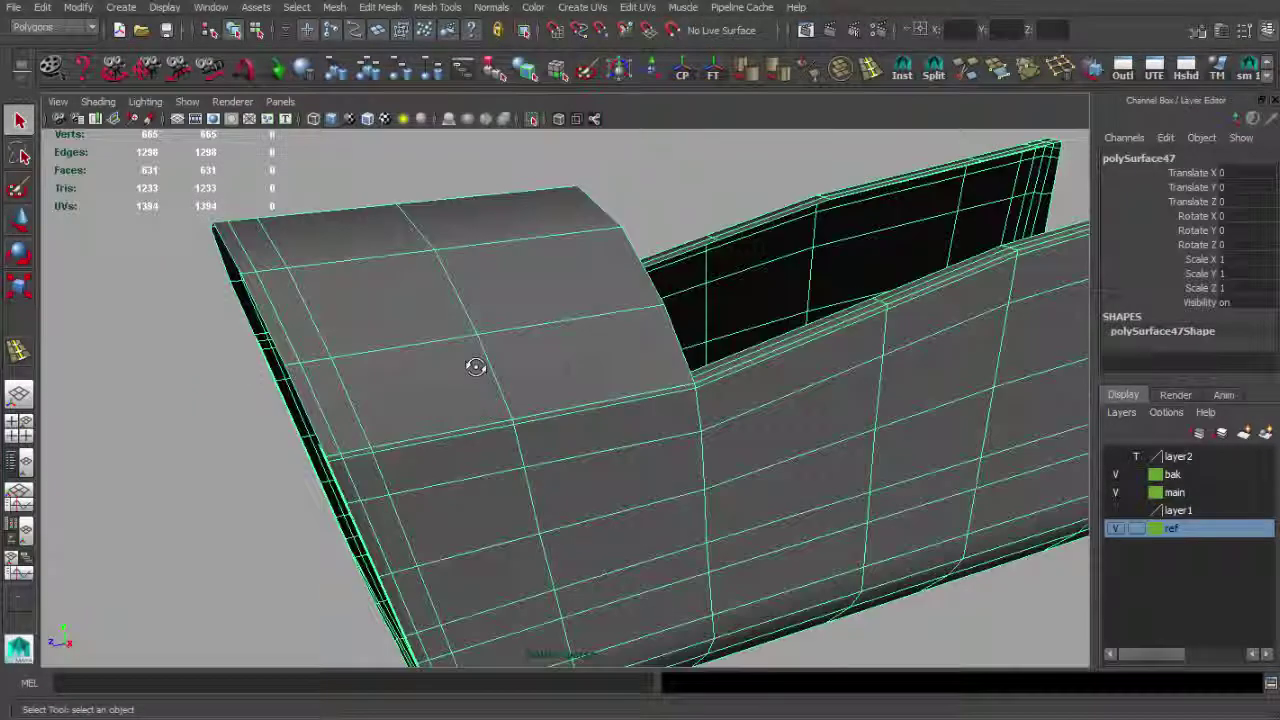
{"action": "scroll", "coordinate": [543, 323], "scroll_direction": "down", "scroll_amount": 3}
{"action": "mouse_move", "coordinate": [623, 294]}
{"action": "left_mouse_down", "text": "alt"}
{"action": "mouse_move", "coordinate": [586, 313]}
{"action": "mouse_move", "coordinate": [630, 455]}
{"action": "left_mouse_up", "text": "alt"}
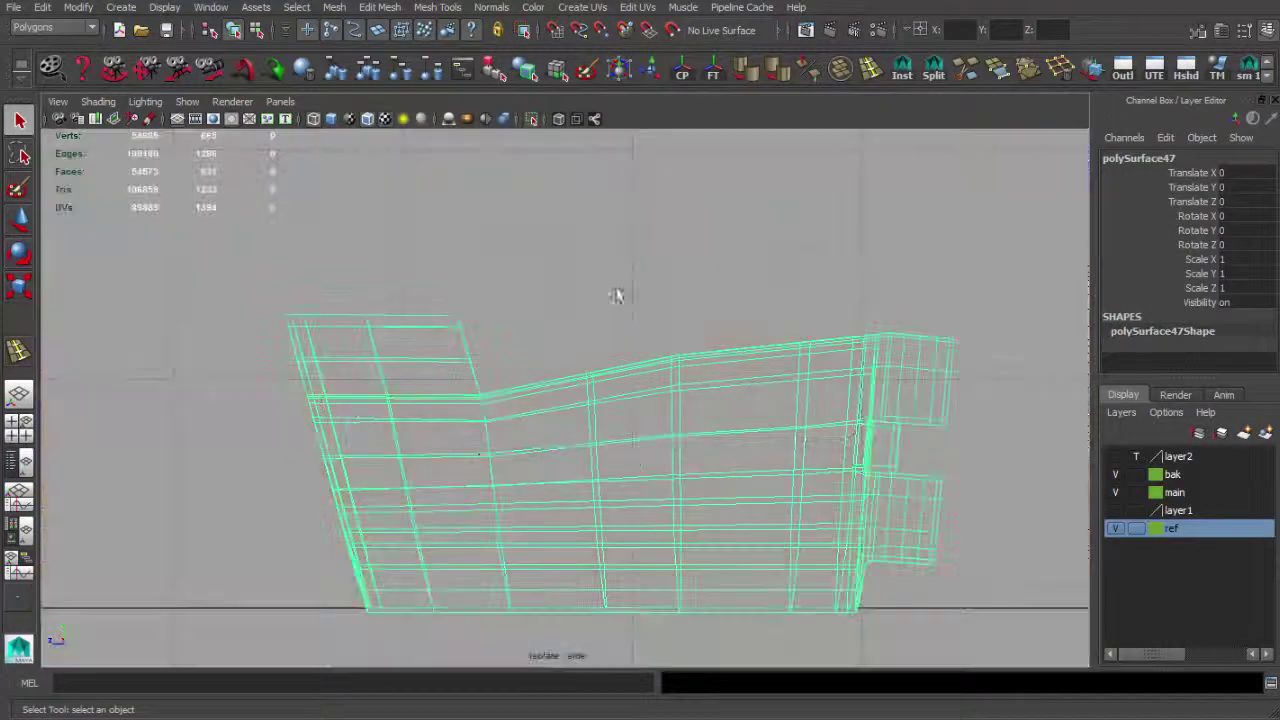
{"action": "key", "text": "space"}
{"action": "key", "text": "space"}
{"action": "mouse_move", "coordinate": [537, 121]}
{"action": "left_mouse_down", "text": "alt"}
{"action": "mouse_move", "coordinate": [486, 457]}
{"action": "mouse_move", "coordinate": [524, 410]}
{"action": "mouse_move", "coordinate": [810, 300]}
{"action": "left_mouse_up", "text": "alt"}
{"action": "double_click", "coordinate": [490, 362]}
{"action": "key", "text": "ctrl+e"}
Insert an edge loop around the new rim, checking it in wireframe.
{"action": "mouse_move", "coordinate": [716, 402]}
{"action": "left_mouse_down", "text": "alt"}
{"action": "mouse_move", "coordinate": [686, 363]}
{"action": "mouse_move", "coordinate": [828, 378]}
{"action": "left_mouse_up", "text": "alt"}
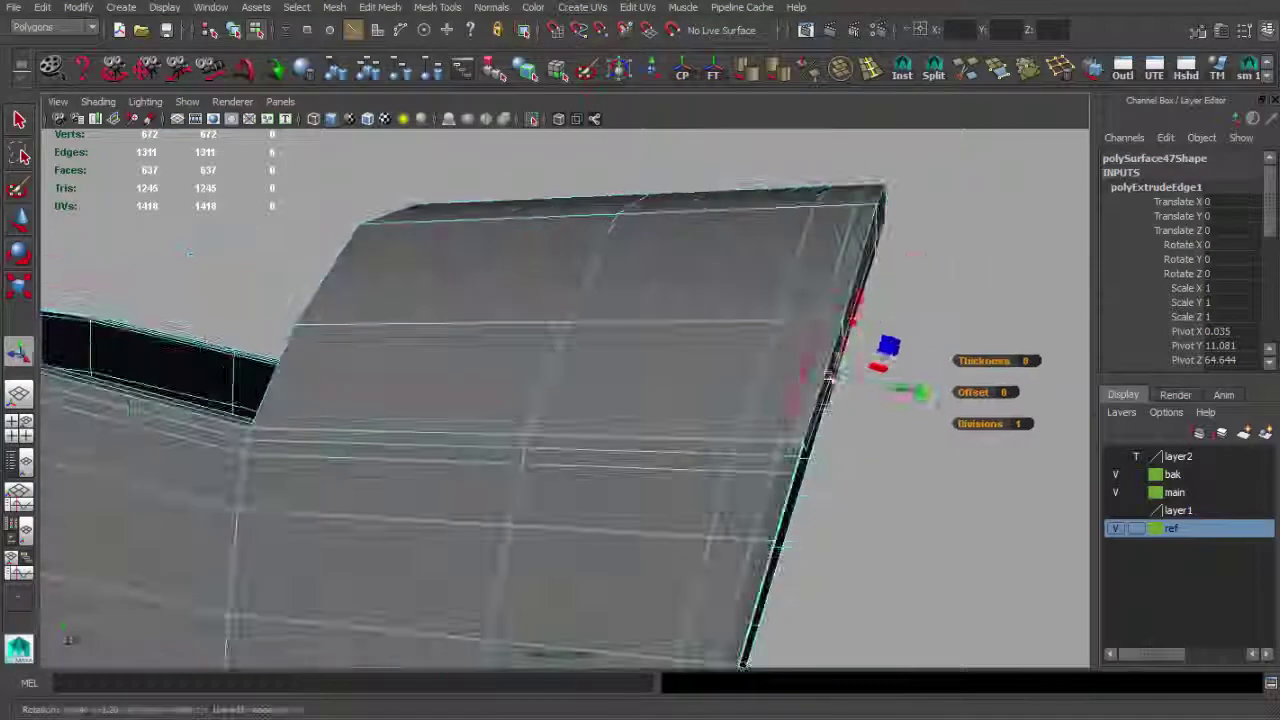
{"action": "mouse_move", "coordinate": [945, 328]}
{"action": "left_mouse_down", "text": "alt"}
{"action": "mouse_move", "coordinate": [549, 391]}
{"action": "mouse_move", "coordinate": [809, 366]}
{"action": "mouse_move", "coordinate": [677, 349]}
{"action": "left_mouse_up", "text": "alt"}
{"action": "key", "text": "4"}
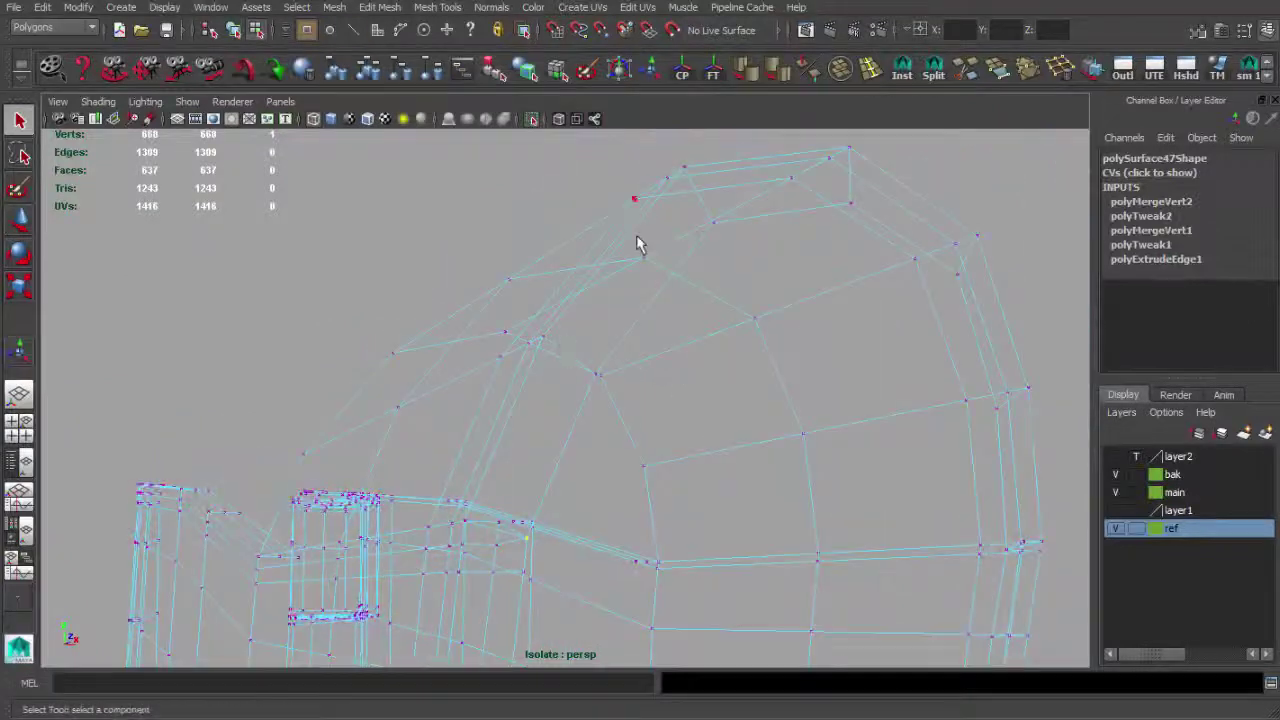
{"action": "right_click_drag", "start_coordinate": [640, 245], "coordinate": [563, 352], "text": "shift"}
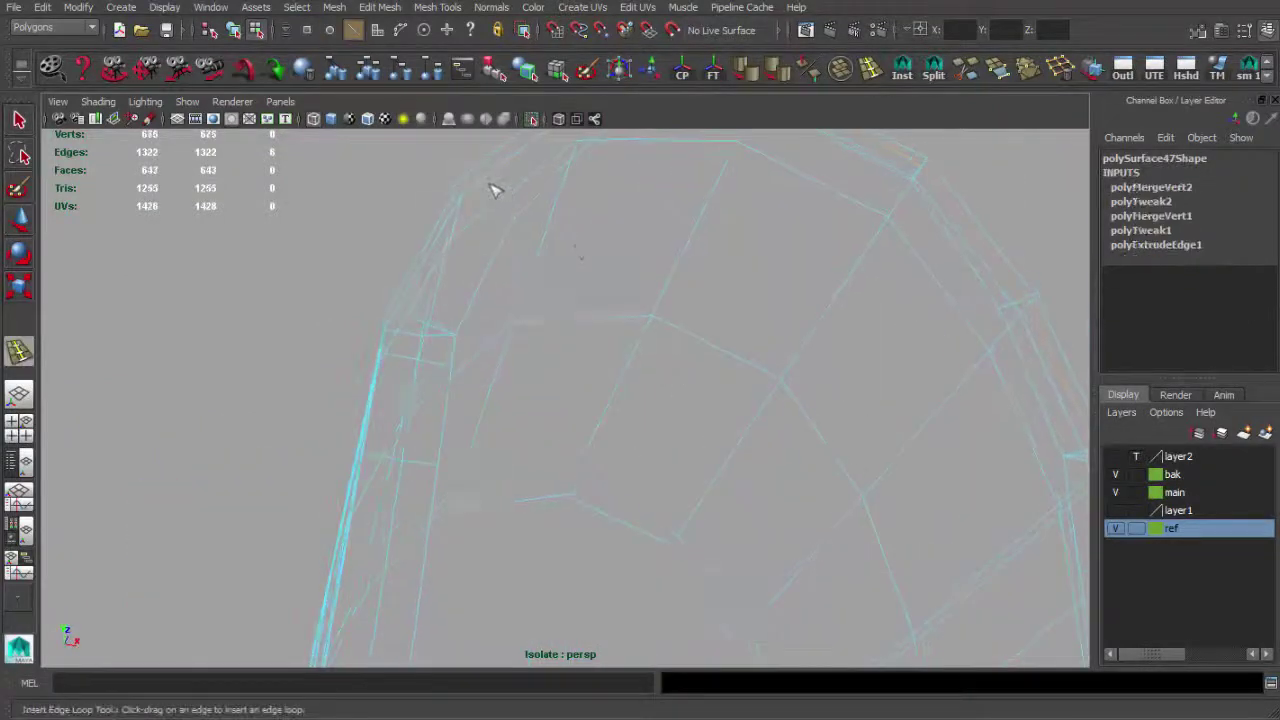
{"action": "key", "text": "q"}
{"action": "key", "text": "4"}
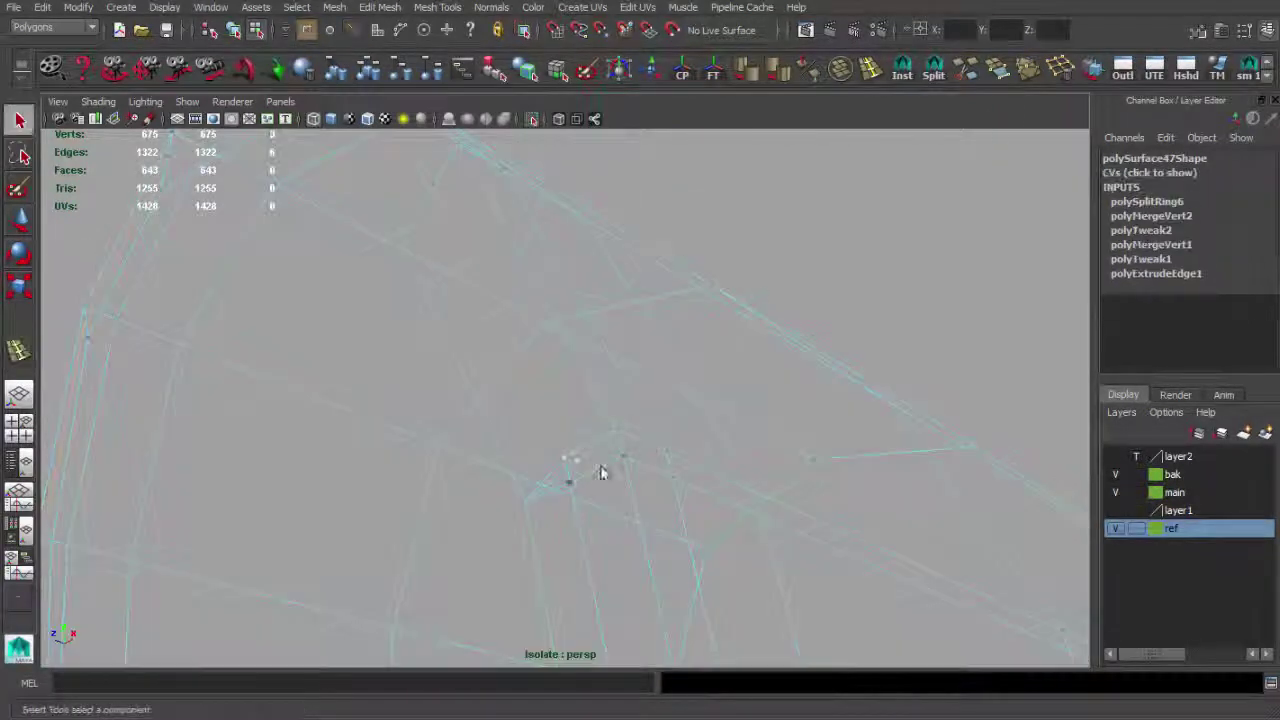
{"action": "key", "text": "F8"}
{"action": "mouse_move", "coordinate": [609, 351]}
{"action": "left_mouse_down", "text": "alt"}
{"action": "mouse_move", "coordinate": [666, 354]}
{"action": "mouse_move", "coordinate": [594, 306]}
{"action": "mouse_move", "coordinate": [674, 314]}
{"action": "mouse_move", "coordinate": [734, 354]}
{"action": "left_mouse_up", "text": "alt"}
{"action": "left_click", "coordinate": [674, 314]}
{"action": "key", "text": "F10"}
Delete the unneeded edge loops from polySurface47, leaving 631 faces.
{"action": "mouse_move", "coordinate": [925, 281]}
{"action": "left_mouse_down", "text": "alt"}
{"action": "mouse_move", "coordinate": [714, 249]}
{"action": "mouse_move", "coordinate": [791, 283]}
{"action": "mouse_move", "coordinate": [846, 354]}
{"action": "mouse_move", "coordinate": [800, 343]}
{"action": "mouse_move", "coordinate": [814, 349]}
{"action": "mouse_move", "coordinate": [771, 357]}
{"action": "mouse_move", "coordinate": [737, 323]}
{"action": "mouse_move", "coordinate": [627, 320]}
{"action": "mouse_move", "coordinate": [769, 317]}
{"action": "mouse_move", "coordinate": [791, 349]}
{"action": "mouse_move", "coordinate": [505, 455]}
{"action": "mouse_move", "coordinate": [668, 385]}
{"action": "left_mouse_up", "text": "alt"}
{"action": "double_click", "coordinate": [846, 350]}
{"action": "key", "text": "ctrl+Delete"}
{"action": "left_click", "coordinate": [800, 343]}
{"action": "key", "text": "ctrl+Delete"}
{"action": "scroll", "coordinate": [791, 349], "scroll_direction": "up", "scroll_amount": 3}
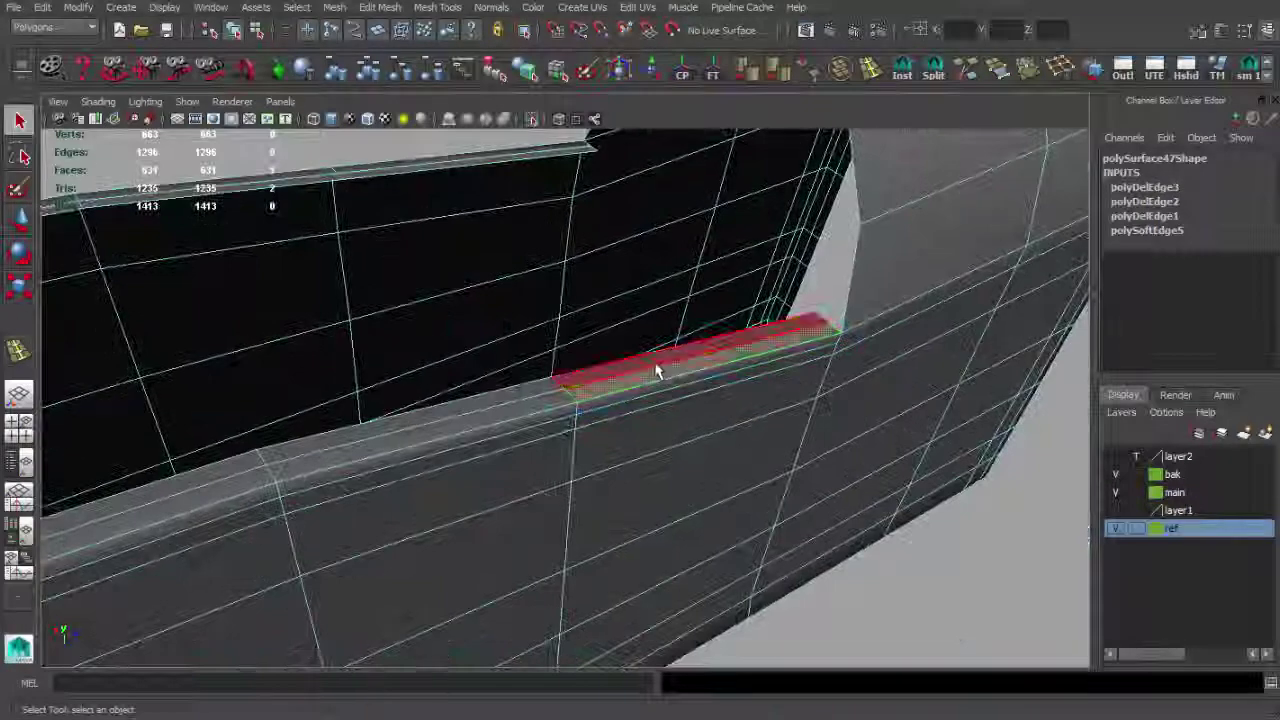
Delete the stray edges on the stock's rim and top.
{"action": "left_click_drag", "start_coordinate": [455, 258], "coordinate": [472, 489], "text": "alt"}
{"action": "key", "text": "Delete"}
{"action": "mouse_move", "coordinate": [627, 492]}
{"action": "left_mouse_down", "text": "alt"}
{"action": "mouse_move", "coordinate": [654, 491]}
{"action": "mouse_move", "coordinate": [634, 420]}
{"action": "mouse_move", "coordinate": [666, 446]}
{"action": "mouse_move", "coordinate": [640, 417]}
{"action": "mouse_move", "coordinate": [760, 340]}
{"action": "left_mouse_up", "text": "alt"}
{"action": "left_click", "coordinate": [600, 434]}
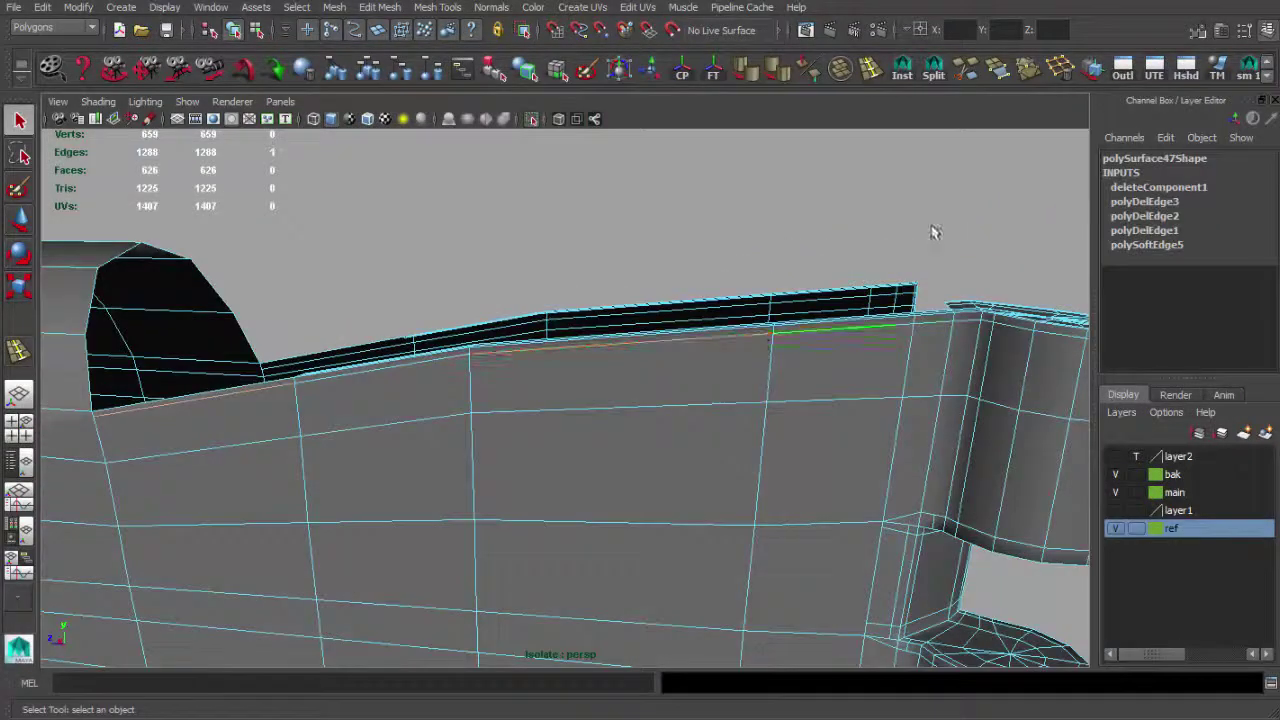
{"action": "mouse_move", "coordinate": [850, 362]}
{"action": "left_mouse_down", "text": "alt"}
{"action": "mouse_move", "coordinate": [723, 400]}
{"action": "mouse_move", "coordinate": [694, 443]}
{"action": "left_mouse_up", "text": "alt"}
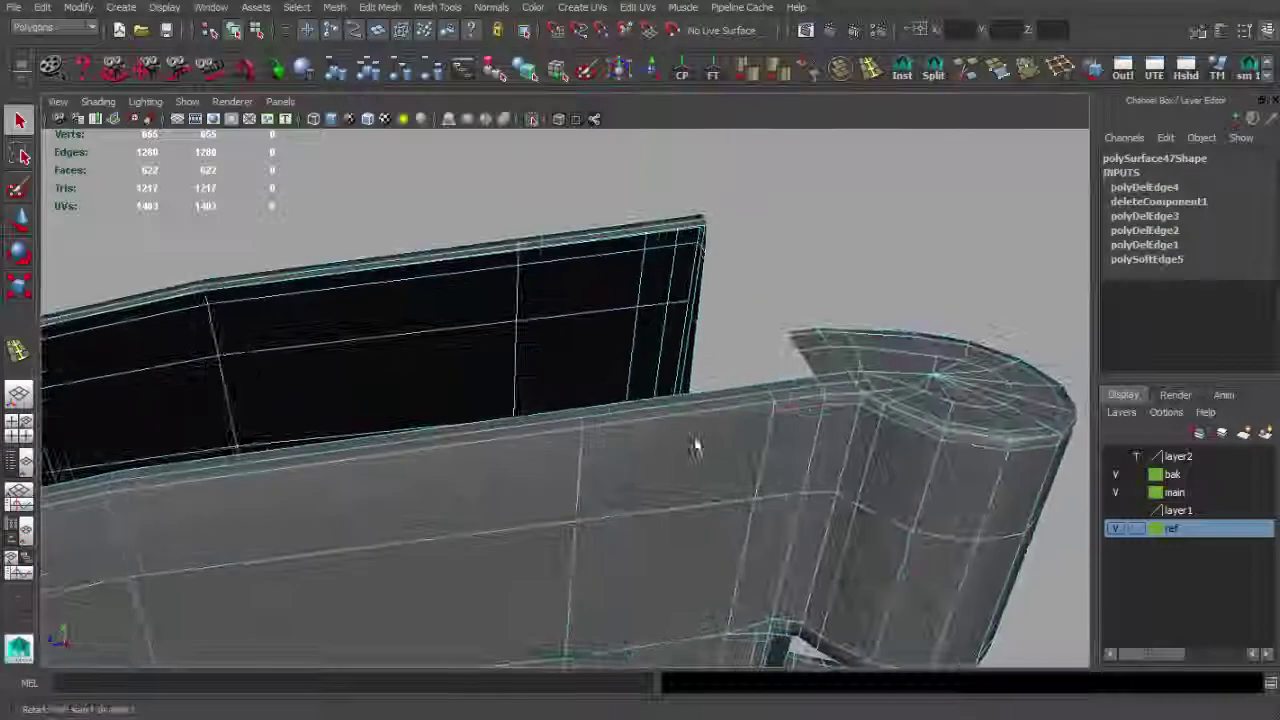
{"action": "left_click", "coordinate": [811, 411]}
{"action": "key", "text": "Delete"}
{"action": "mouse_move", "coordinate": [811, 411]}
{"action": "left_mouse_down", "text": "alt"}
{"action": "mouse_move", "coordinate": [509, 423]}
{"action": "mouse_move", "coordinate": [755, 420]}
{"action": "left_mouse_up", "text": "alt"}
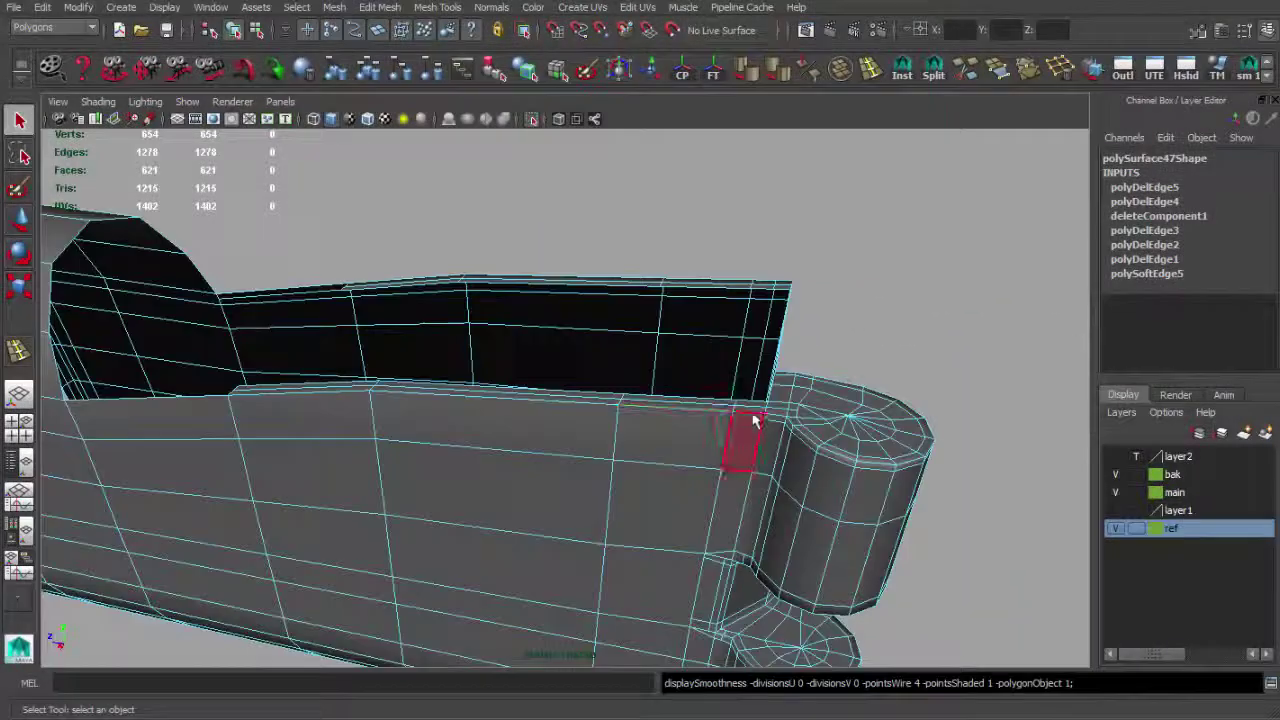
{"action": "key", "text": "Delete"}
{"action": "left_click", "coordinate": [743, 409]}
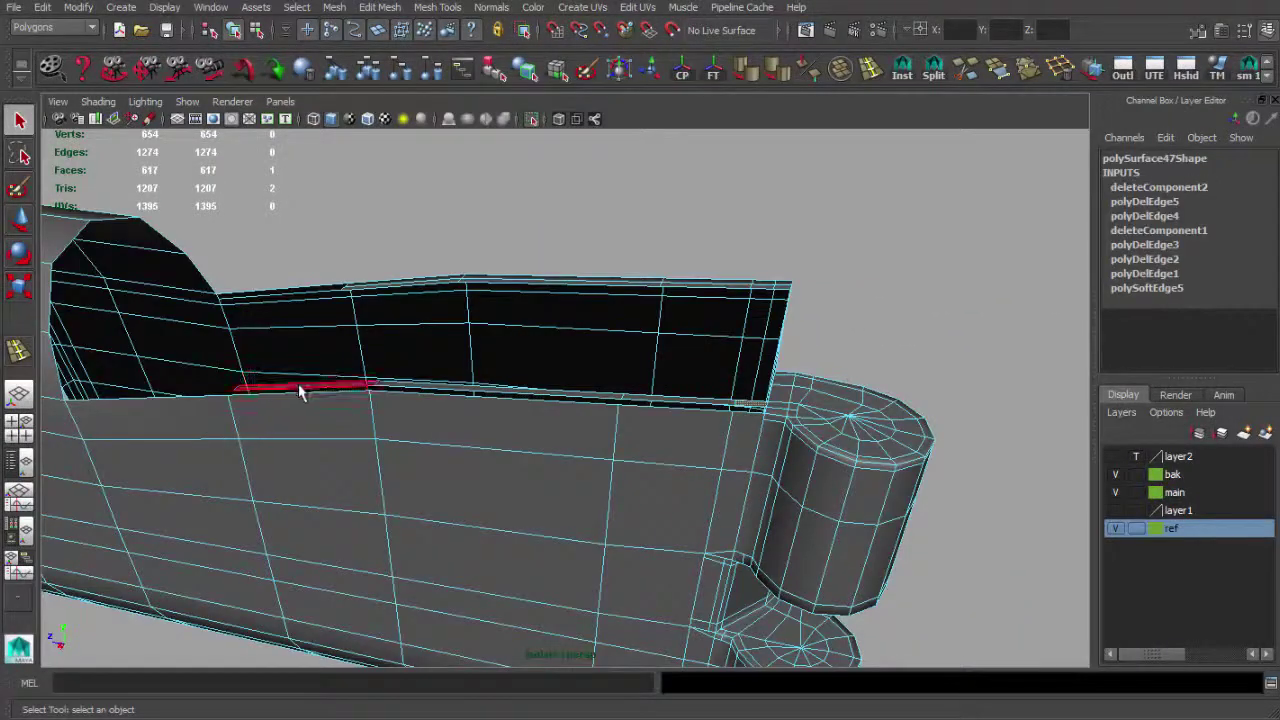
{"action": "key", "text": "Delete"}
Delete the strip of faces along the stock's top and inspect the opening.
{"action": "mouse_move", "coordinate": [576, 457]}
{"action": "left_mouse_down", "text": "alt"}
{"action": "mouse_move", "coordinate": [737, 343]}
{"action": "mouse_move", "coordinate": [689, 306]}
{"action": "mouse_move", "coordinate": [854, 380]}
{"action": "mouse_move", "coordinate": [778, 397]}
{"action": "left_mouse_up", "text": "alt"}
{"action": "left_click", "coordinate": [686, 380]}
{"action": "mouse_move", "coordinate": [686, 380]}
{"action": "left_mouse_down", "text": "alt"}
{"action": "mouse_move", "coordinate": [729, 443]}
{"action": "mouse_move", "coordinate": [509, 449]}
{"action": "mouse_move", "coordinate": [588, 408]}
{"action": "mouse_move", "coordinate": [673, 413]}
{"action": "left_mouse_up", "text": "alt"}
{"action": "key", "text": "F11"}
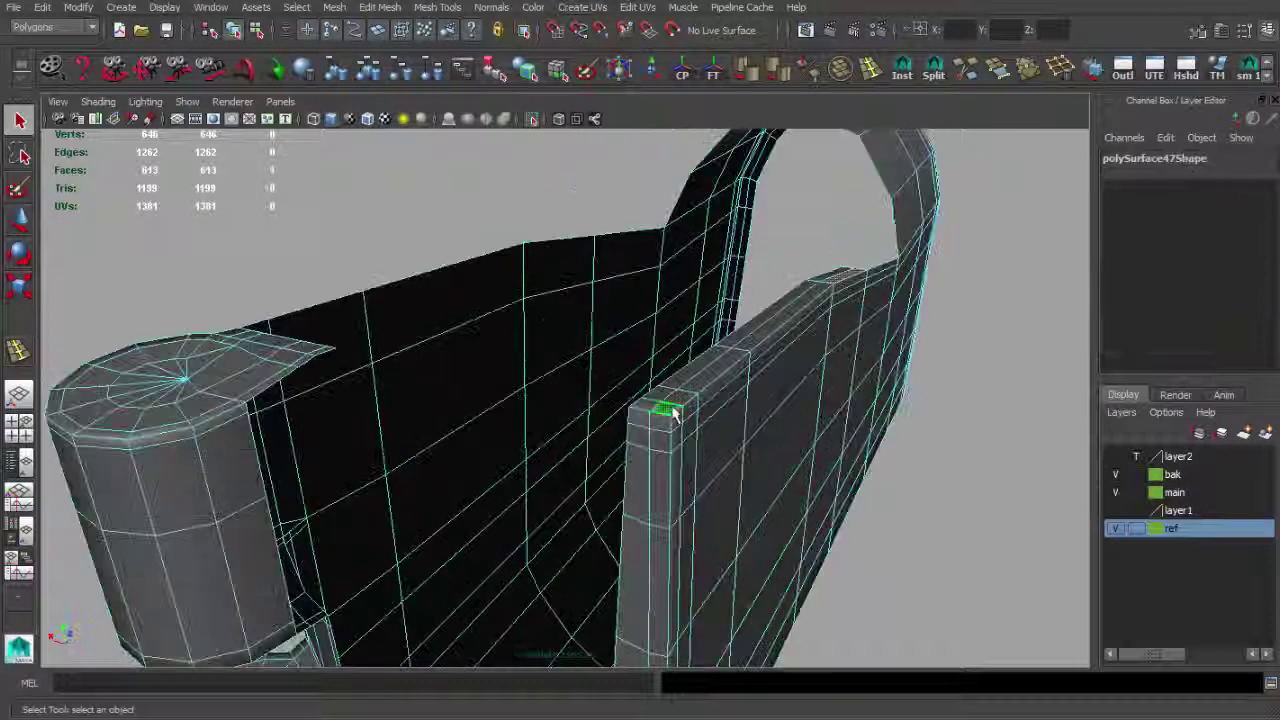
{"action": "key", "text": "Delete"}
{"action": "mouse_move", "coordinate": [827, 283]}
{"action": "left_mouse_down", "text": "alt"}
{"action": "mouse_move", "coordinate": [794, 371]}
{"action": "mouse_move", "coordinate": [540, 366]}
{"action": "left_mouse_up", "text": "alt"}
{"action": "mouse_move", "coordinate": [540, 366]}
{"action": "right_mouse_down", "text": "alt"}
{"action": "mouse_move", "coordinate": [600, 425]}
{"action": "mouse_move", "coordinate": [663, 426]}
{"action": "right_mouse_up", "text": "alt"}
{"action": "left_click_drag", "start_coordinate": [663, 426], "coordinate": [700, 420], "text": "alt"}
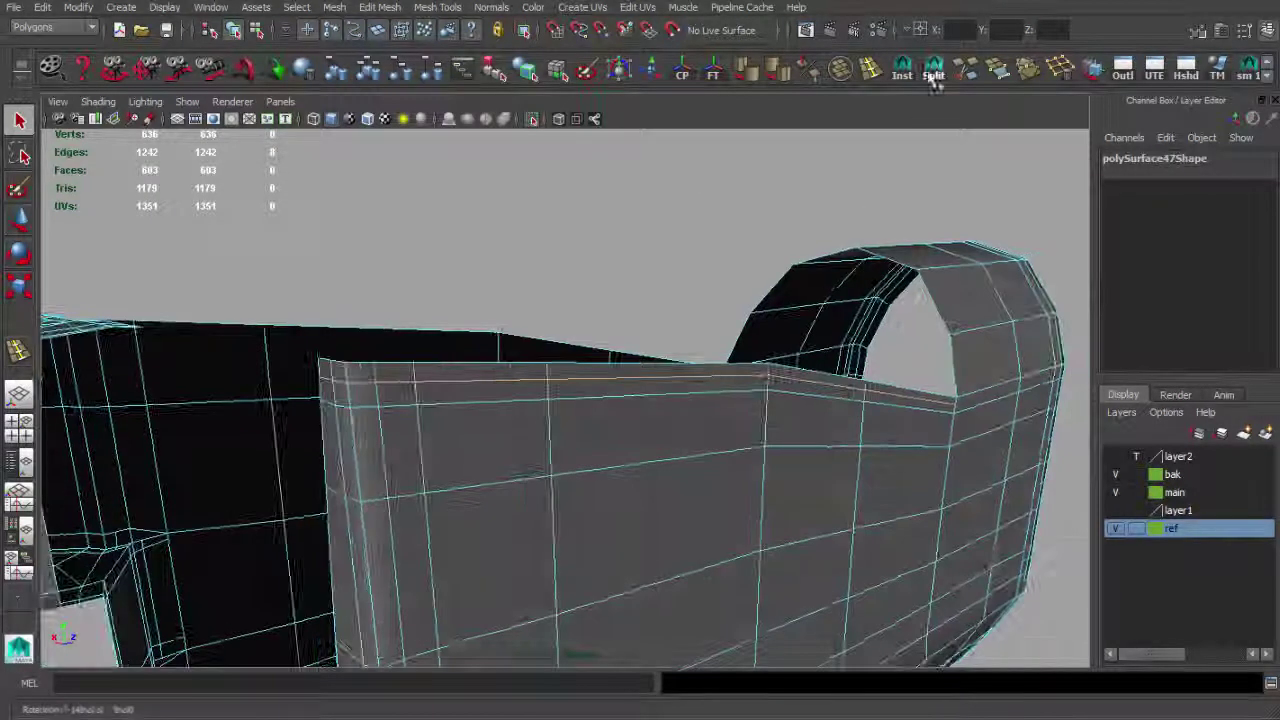
Return to object mode and deselect the stock, now at 581 faces and 612 vertices.
{"action": "mouse_move", "coordinate": [933, 357]}
{"action": "left_mouse_down", "text": "alt"}
{"action": "mouse_move", "coordinate": [709, 323]}
{"action": "mouse_move", "coordinate": [726, 323]}
{"action": "mouse_move", "coordinate": [597, 346]}
{"action": "left_mouse_up", "text": "alt"}
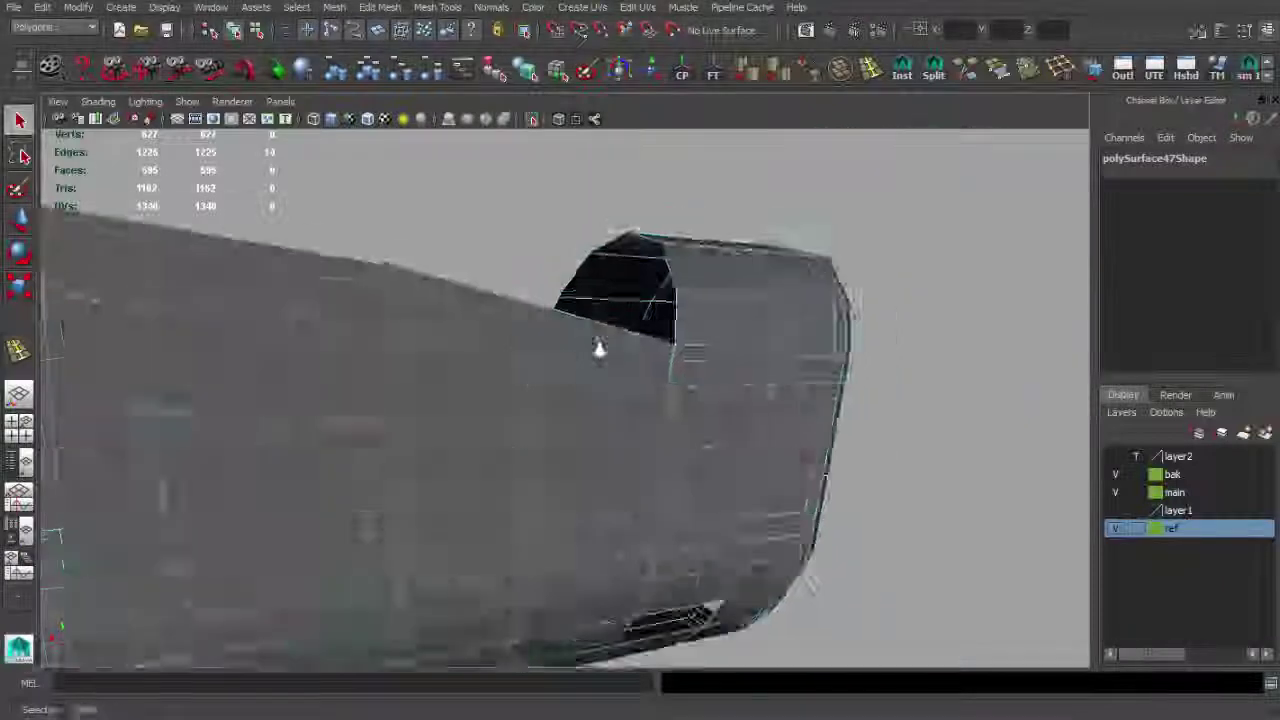
{"action": "key", "text": "ctrl+1"}
{"action": "key", "text": "F8"}
{"action": "mouse_move", "coordinate": [700, 330]}
{"action": "left_mouse_down", "text": "alt"}
{"action": "mouse_move", "coordinate": [829, 314]}
{"action": "mouse_move", "coordinate": [655, 278]}
{"action": "left_mouse_up", "text": "alt"}
{"action": "mouse_move", "coordinate": [548, 130]}
{"action": "left_mouse_down", "text": "alt"}
{"action": "mouse_move", "coordinate": [651, 243]}
{"action": "mouse_move", "coordinate": [777, 251]}
{"action": "mouse_move", "coordinate": [731, 396]}
{"action": "mouse_move", "coordinate": [531, 289]}
{"action": "mouse_move", "coordinate": [574, 306]}
{"action": "mouse_move", "coordinate": [711, 263]}
{"action": "mouse_move", "coordinate": [538, 237]}
{"action": "left_mouse_up", "text": "alt"}
{"action": "left_click", "coordinate": [538, 237]}
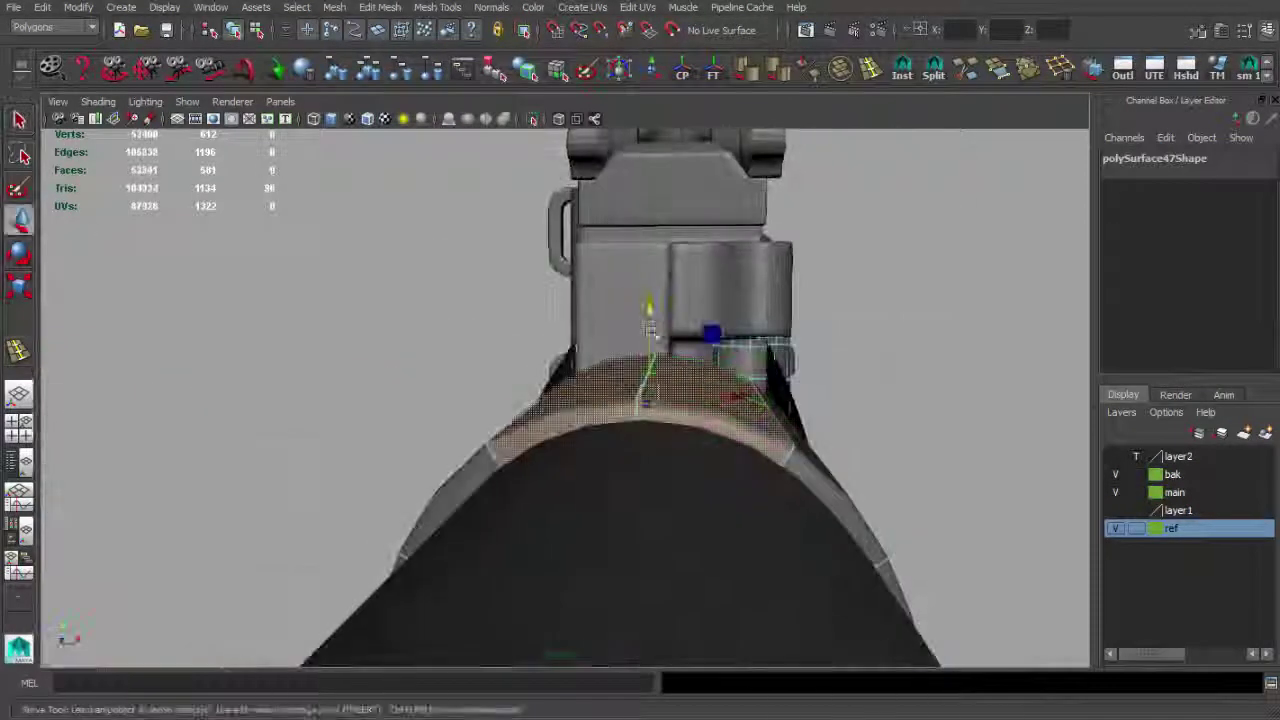
{"action": "mouse_move", "coordinate": [724, 374]}
{"action": "left_mouse_down", "text": "alt"}
{"action": "mouse_move", "coordinate": [690, 380]}
{"action": "mouse_move", "coordinate": [728, 384]}
{"action": "left_mouse_up", "text": "alt"}
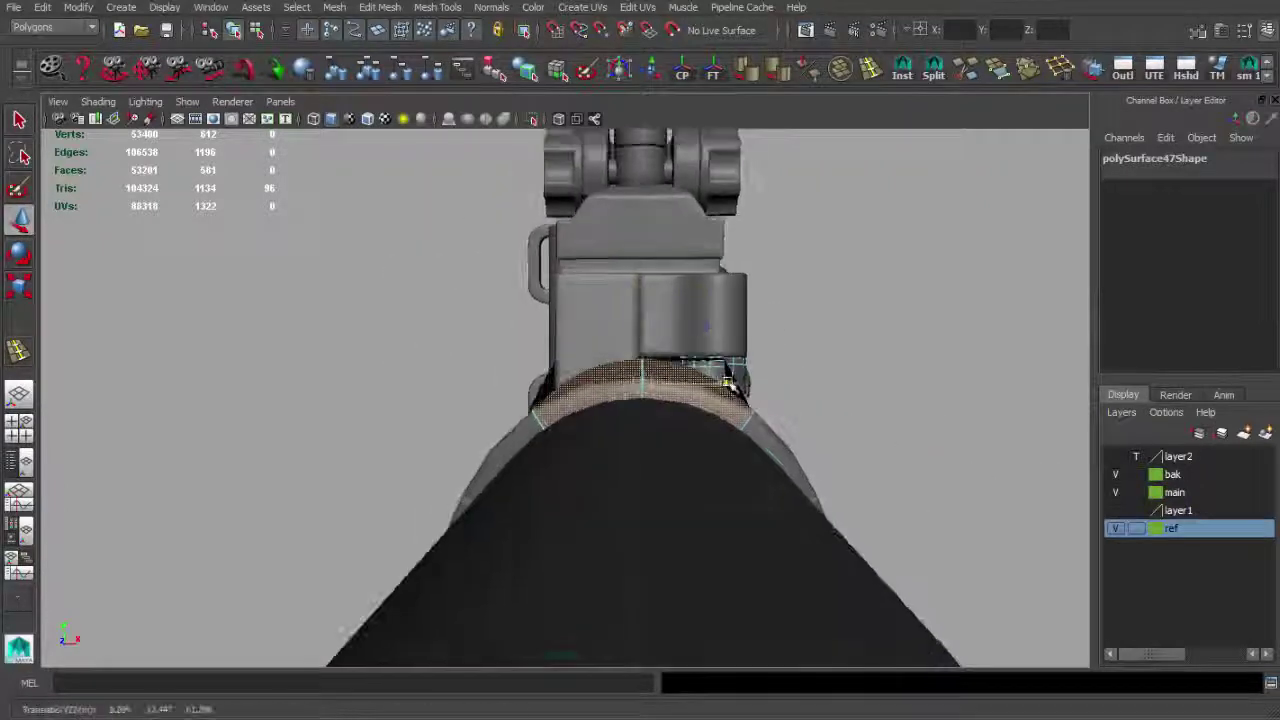
{"action": "mouse_move", "coordinate": [645, 290]}
{"action": "left_mouse_down", "text": "alt"}
{"action": "mouse_move", "coordinate": [663, 320]}
{"action": "mouse_move", "coordinate": [651, 394]}
{"action": "mouse_move", "coordinate": [680, 306]}
{"action": "mouse_move", "coordinate": [603, 178]}
{"action": "left_mouse_up", "text": "alt"}
{"action": "mouse_move", "coordinate": [645, 226]}
{"action": "left_mouse_down", "text": "alt"}
{"action": "mouse_move", "coordinate": [666, 363]}
{"action": "mouse_move", "coordinate": [740, 292]}
{"action": "mouse_move", "coordinate": [772, 348]}
{"action": "mouse_move", "coordinate": [651, 337]}
{"action": "mouse_move", "coordinate": [597, 354]}
{"action": "mouse_move", "coordinate": [553, 291]}
{"action": "mouse_move", "coordinate": [651, 346]}
{"action": "mouse_move", "coordinate": [523, 257]}
{"action": "mouse_move", "coordinate": [651, 277]}
{"action": "mouse_move", "coordinate": [691, 260]}
{"action": "mouse_move", "coordinate": [608, 306]}
{"action": "mouse_move", "coordinate": [360, 262]}
{"action": "mouse_move", "coordinate": [680, 386]}
{"action": "mouse_move", "coordinate": [689, 329]}
{"action": "left_mouse_up", "text": "alt"}
{"action": "left_click", "coordinate": [623, 371]}
{"action": "left_click", "coordinate": [689, 329]}
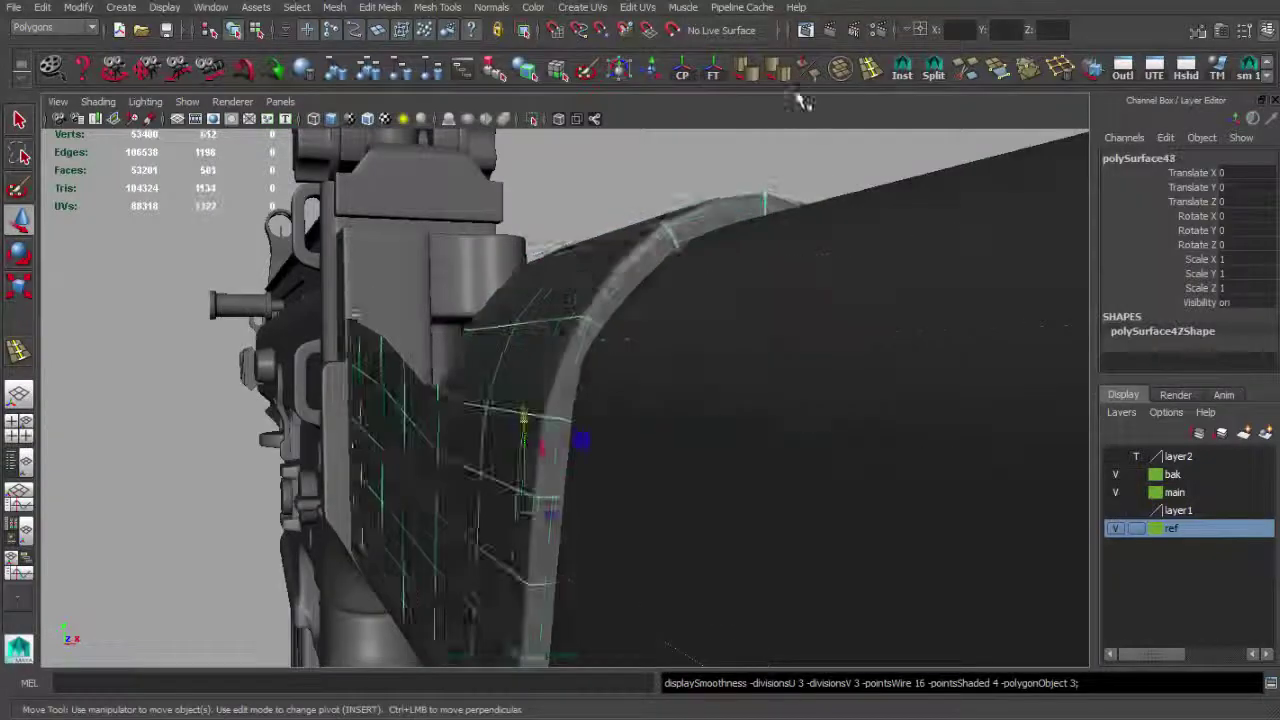
Insert a new edge loop into the stock and slide it along the rounded rim.
{"action": "left_click", "coordinate": [569, 354]}
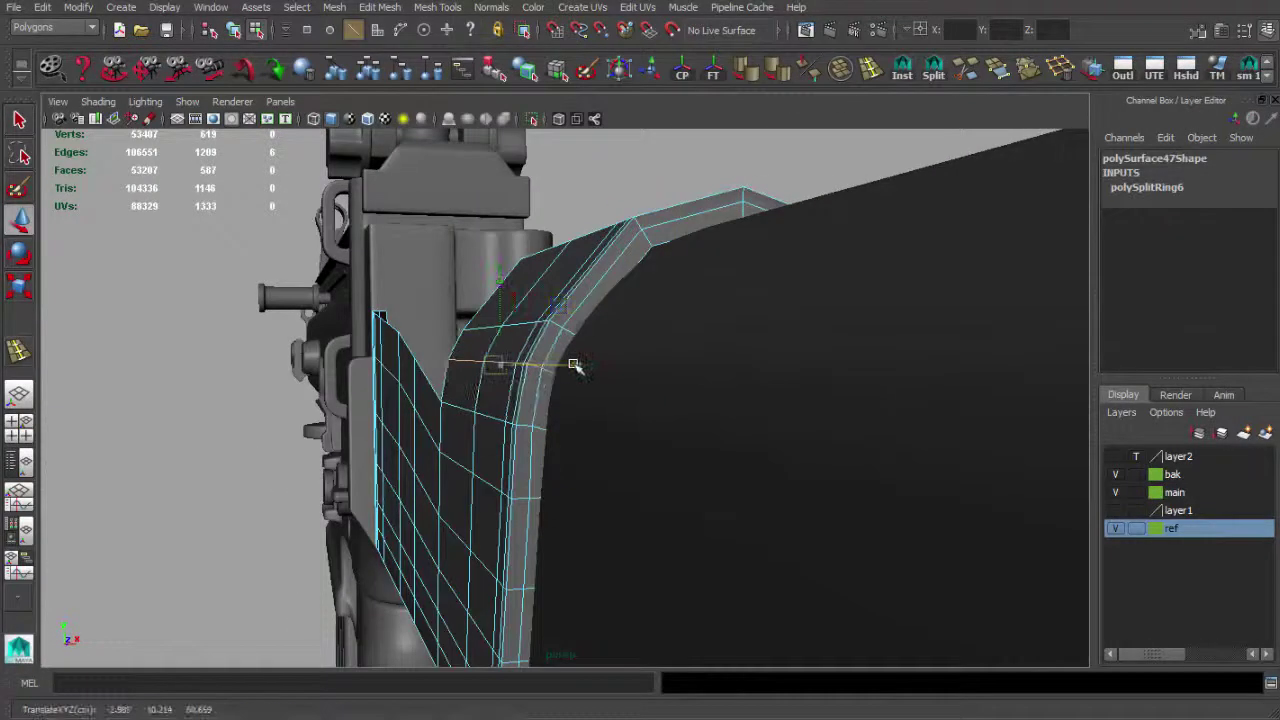
{"action": "key", "text": "w"}
{"action": "mouse_move", "coordinate": [586, 366]}
{"action": "left_mouse_down", "text": "alt"}
{"action": "mouse_move", "coordinate": [609, 381]}
{"action": "mouse_move", "coordinate": [760, 371]}
{"action": "mouse_move", "coordinate": [491, 429]}
{"action": "mouse_move", "coordinate": [735, 405]}
{"action": "left_mouse_up", "text": "alt"}
{"action": "key", "text": "g"}
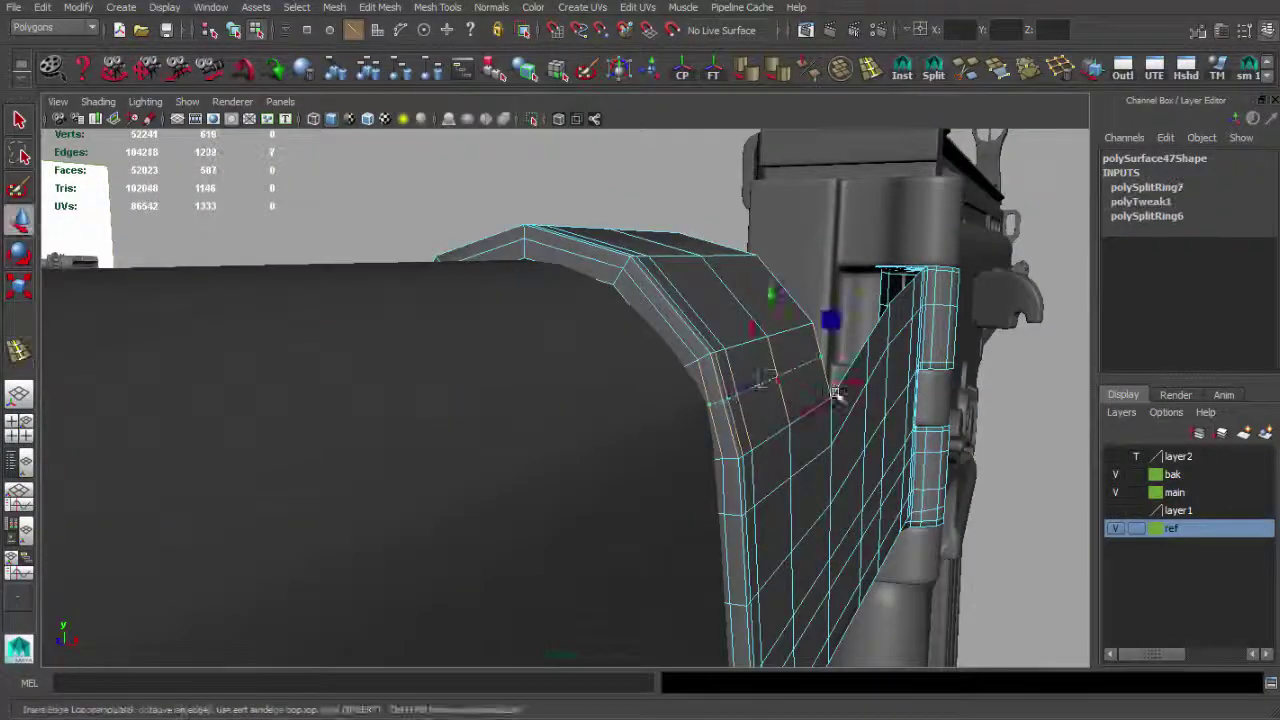
{"action": "mouse_move", "coordinate": [855, 386]}
{"action": "left_mouse_down", "text": "alt"}
{"action": "mouse_move", "coordinate": [771, 391]}
{"action": "mouse_move", "coordinate": [456, 307]}
{"action": "mouse_move", "coordinate": [617, 417]}
{"action": "mouse_move", "coordinate": [703, 423]}
{"action": "mouse_move", "coordinate": [749, 406]}
{"action": "mouse_move", "coordinate": [698, 374]}
{"action": "left_mouse_up", "text": "alt"}
{"action": "right_click_drag", "start_coordinate": [718, 376], "coordinate": [705, 406], "text": "shift"}
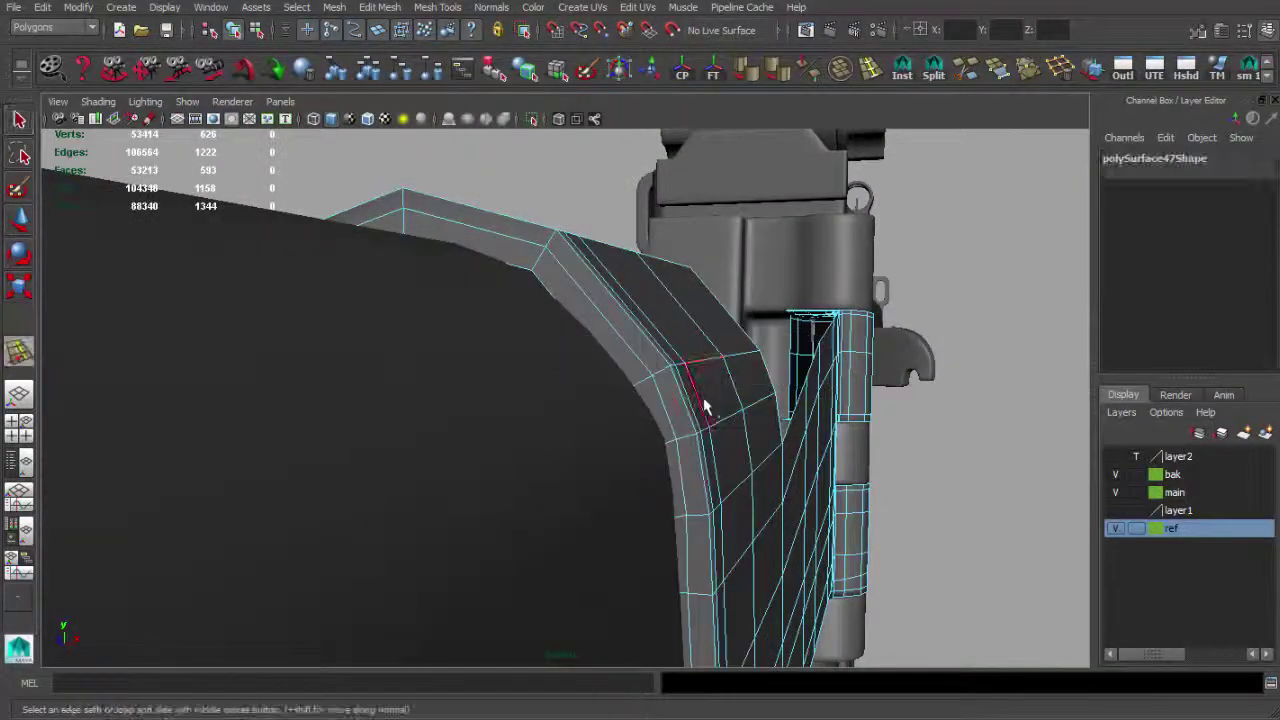
{"action": "mouse_move", "coordinate": [711, 390]}
{"action": "left_mouse_down", "text": "alt"}
{"action": "mouse_move", "coordinate": [271, 371]}
{"action": "mouse_move", "coordinate": [383, 409]}
{"action": "left_mouse_up", "text": "alt"}
In low-res display, extrude the edges along the stock's top to start a flat panel.
{"action": "key", "text": "1"}
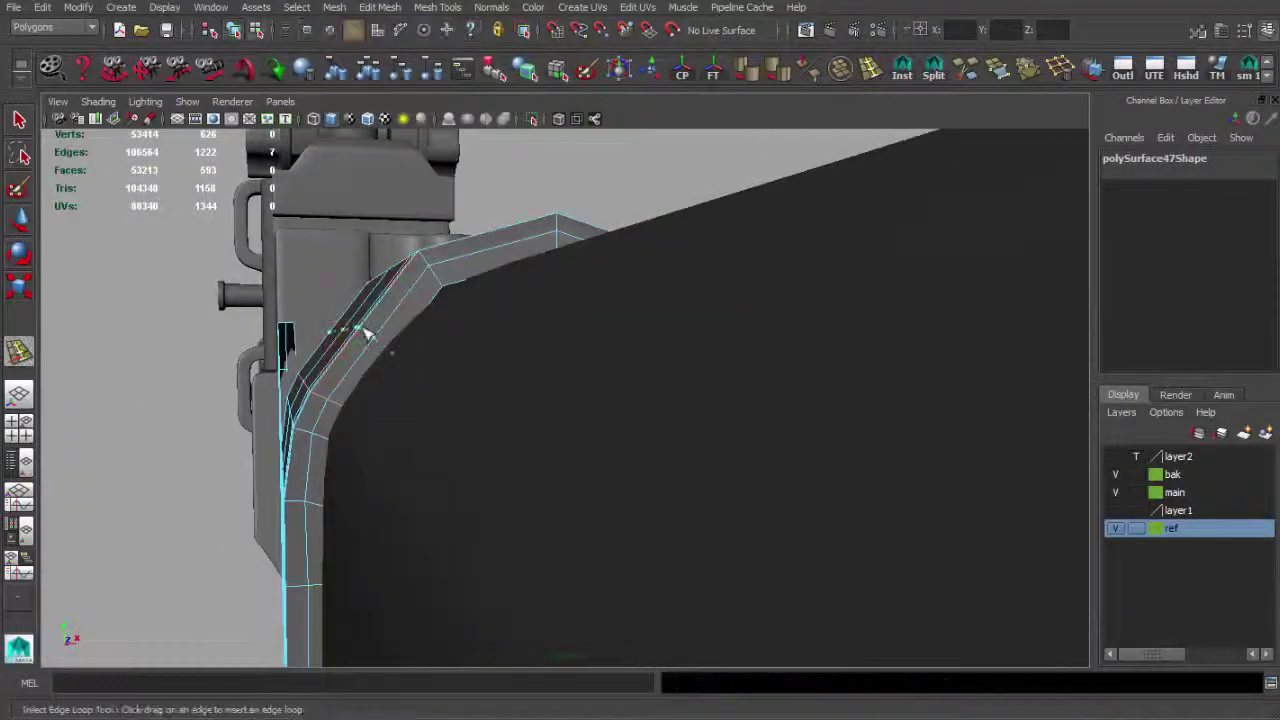
{"action": "left_click_drag", "start_coordinate": [425, 283], "coordinate": [416, 336], "text": "alt"}
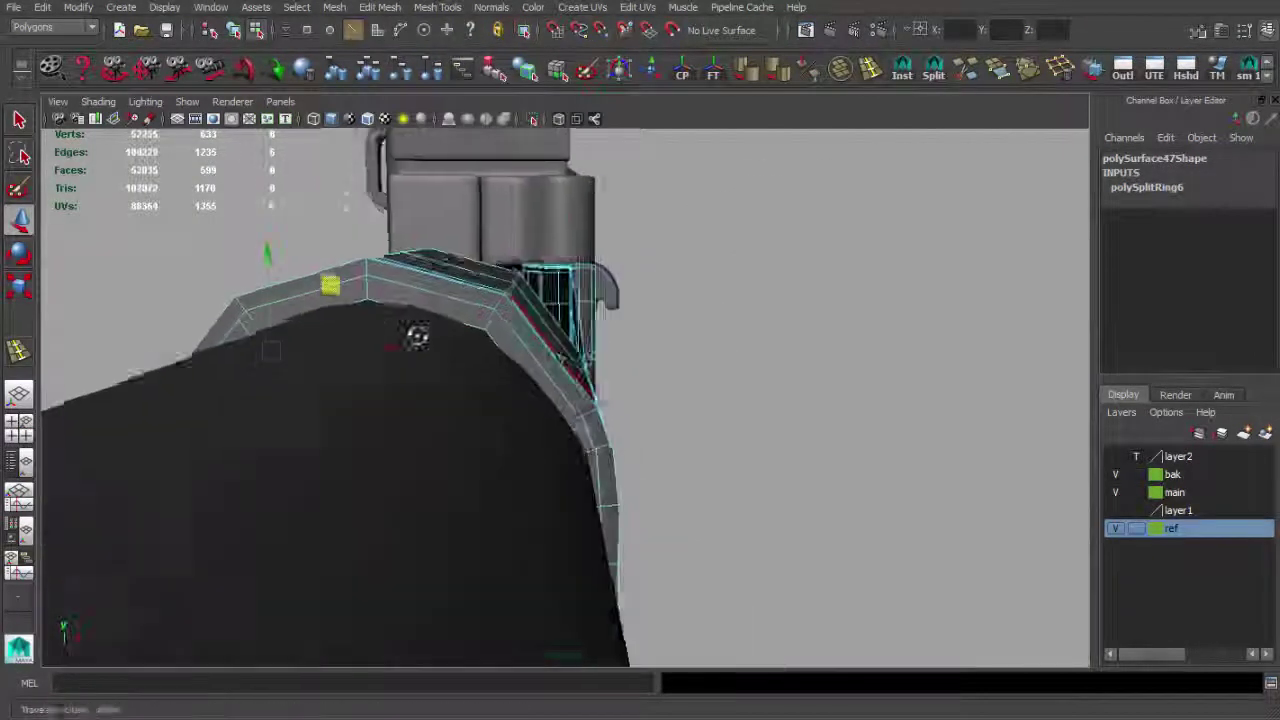
{"action": "left_click_drag", "start_coordinate": [560, 297], "coordinate": [531, 336], "text": "alt"}
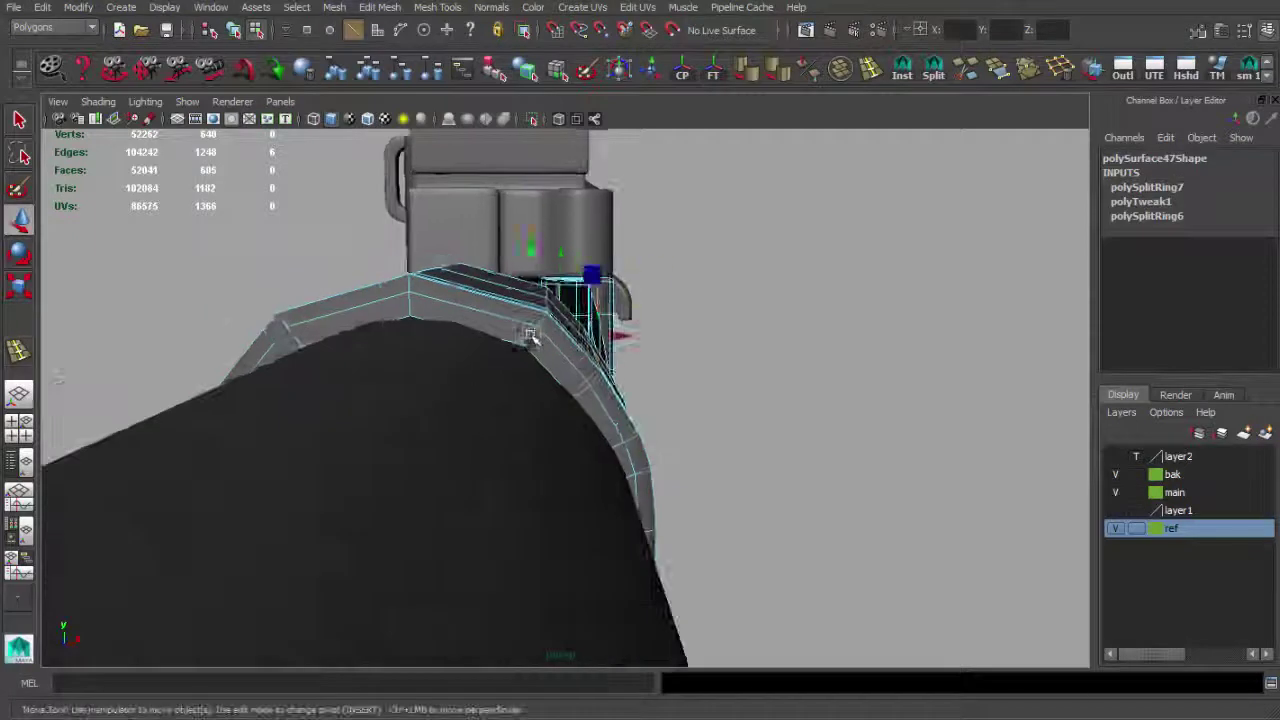
{"action": "mouse_move", "coordinate": [599, 249]}
{"action": "left_mouse_down", "text": "alt"}
{"action": "mouse_move", "coordinate": [507, 323]}
{"action": "mouse_move", "coordinate": [640, 371]}
{"action": "mouse_move", "coordinate": [412, 377]}
{"action": "mouse_move", "coordinate": [537, 449]}
{"action": "mouse_move", "coordinate": [543, 437]}
{"action": "mouse_move", "coordinate": [534, 449]}
{"action": "mouse_move", "coordinate": [648, 509]}
{"action": "mouse_move", "coordinate": [600, 514]}
{"action": "mouse_move", "coordinate": [600, 500]}
{"action": "left_mouse_up", "text": "alt"}
{"action": "scroll", "coordinate": [640, 375], "scroll_direction": "down", "scroll_amount": 3}
{"action": "left_click", "coordinate": [586, 477]}
{"action": "mouse_move", "coordinate": [448, 310]}
{"action": "left_mouse_down", "text": "alt"}
{"action": "mouse_move", "coordinate": [528, 418]}
{"action": "mouse_move", "coordinate": [597, 429]}
{"action": "mouse_move", "coordinate": [714, 406]}
{"action": "left_mouse_up", "text": "alt"}
{"action": "left_click", "coordinate": [714, 406]}
{"action": "scroll", "coordinate": [838, 490], "scroll_direction": "up", "scroll_amount": 3}
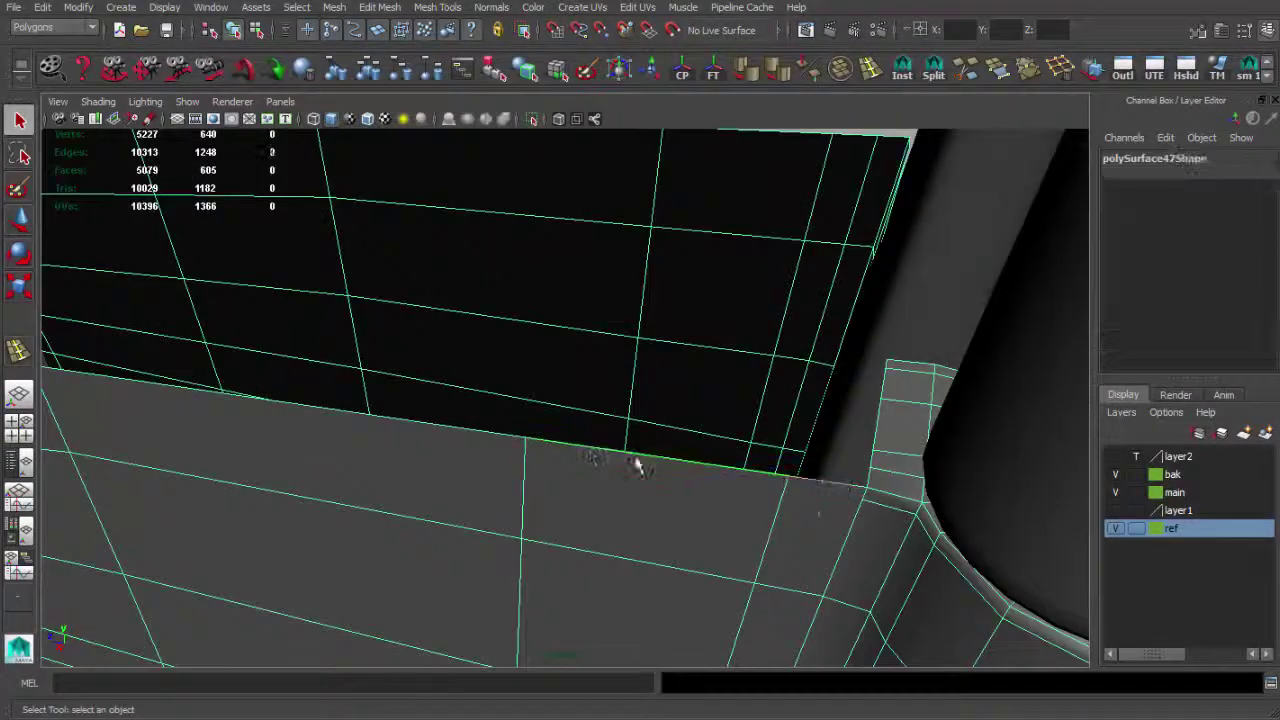
{"action": "key", "text": "ctrl+e"}
{"action": "mouse_move", "coordinate": [672, 500]}
{"action": "left_mouse_down", "text": "alt"}
{"action": "mouse_move", "coordinate": [669, 423]}
{"action": "mouse_move", "coordinate": [619, 383]}
{"action": "left_mouse_up", "text": "alt"}
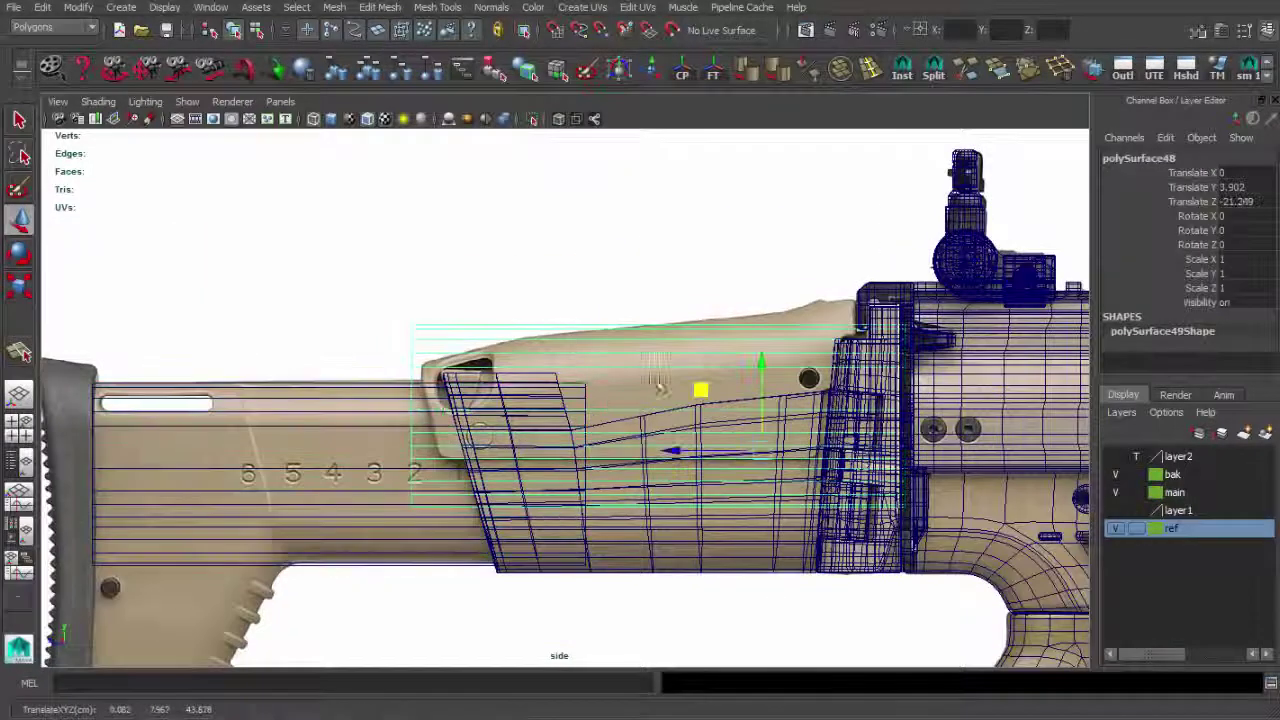
Rotate and enlarge the new panel polySurface49 over the reference stock.
{"action": "left_click", "coordinate": [560, 340]}
{"action": "key", "text": "e"}
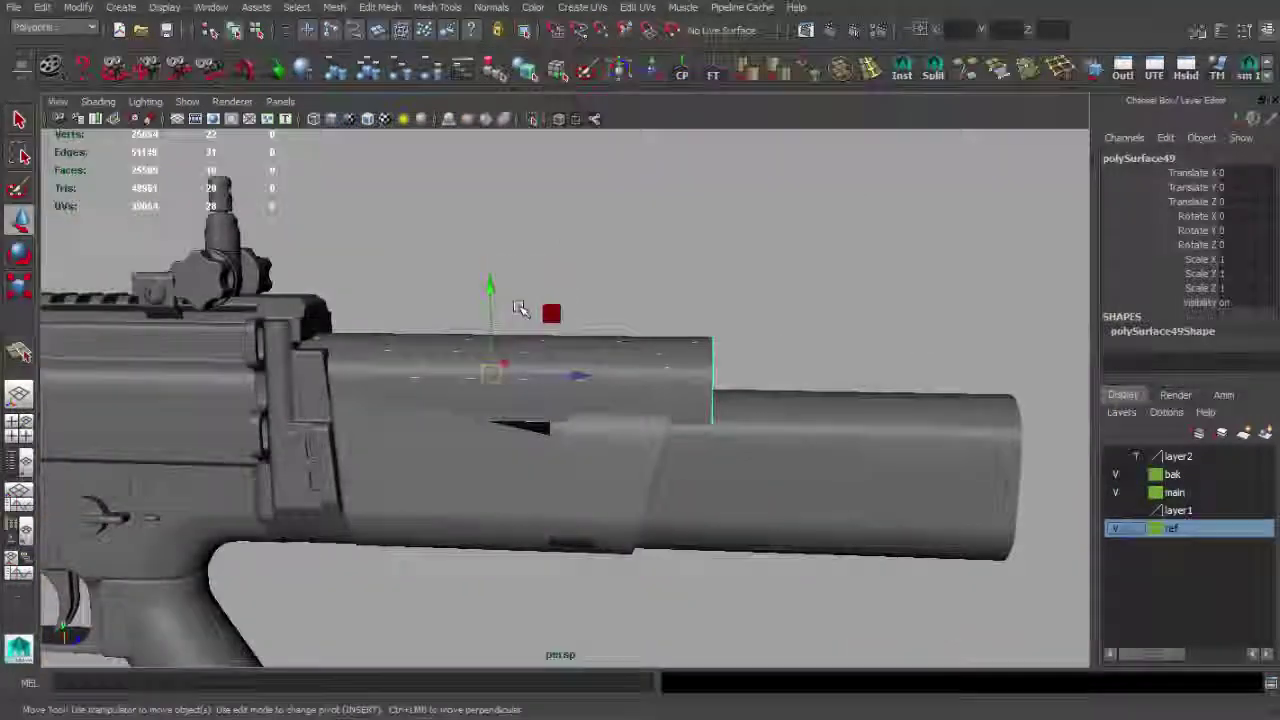
{"action": "left_click_drag", "start_coordinate": [320, 336], "coordinate": [384, 328], "text": "alt"}
{"action": "key", "text": "r"}
{"action": "mouse_move", "coordinate": [545, 343]}
{"action": "left_mouse_down"}
{"action": "mouse_move", "coordinate": [560, 340]}
{"action": "mouse_move", "coordinate": [540, 333]}
{"action": "mouse_move", "coordinate": [497, 363]}
{"action": "mouse_move", "coordinate": [628, 335]}
{"action": "mouse_move", "coordinate": [540, 380]}
{"action": "mouse_move", "coordinate": [471, 275]}
{"action": "mouse_move", "coordinate": [571, 414]}
{"action": "mouse_move", "coordinate": [571, 437]}
{"action": "mouse_move", "coordinate": [514, 386]}
{"action": "left_mouse_up"}
{"action": "key", "text": "w"}
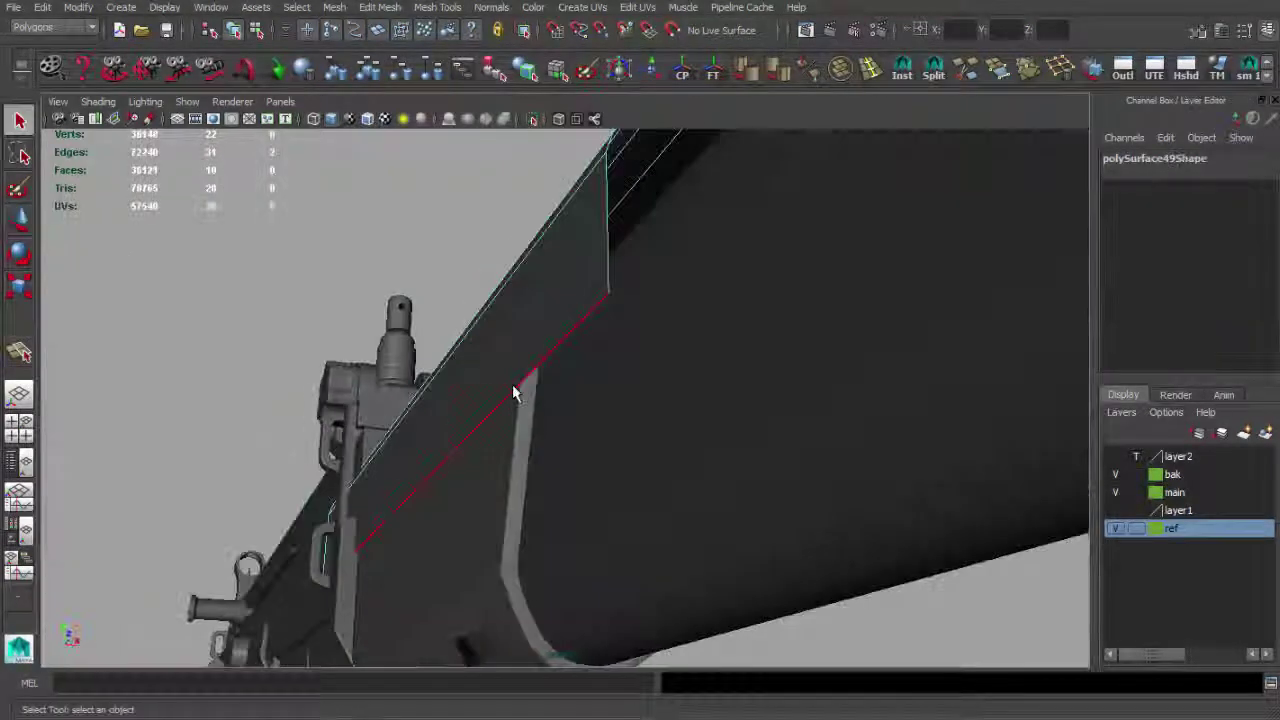
{"action": "key", "text": "ctrl+e"}
{"action": "mouse_move", "coordinate": [555, 517]}
{"action": "left_mouse_down", "text": "alt"}
{"action": "mouse_move", "coordinate": [531, 309]}
{"action": "mouse_move", "coordinate": [571, 408]}
{"action": "mouse_move", "coordinate": [523, 409]}
{"action": "mouse_move", "coordinate": [614, 357]}
{"action": "mouse_move", "coordinate": [666, 360]}
{"action": "mouse_move", "coordinate": [660, 378]}
{"action": "mouse_move", "coordinate": [637, 286]}
{"action": "mouse_move", "coordinate": [671, 363]}
{"action": "mouse_move", "coordinate": [660, 268]}
{"action": "mouse_move", "coordinate": [640, 332]}
{"action": "left_mouse_up", "text": "alt"}
{"action": "scroll", "coordinate": [548, 412], "scroll_direction": "up", "scroll_amount": 3}
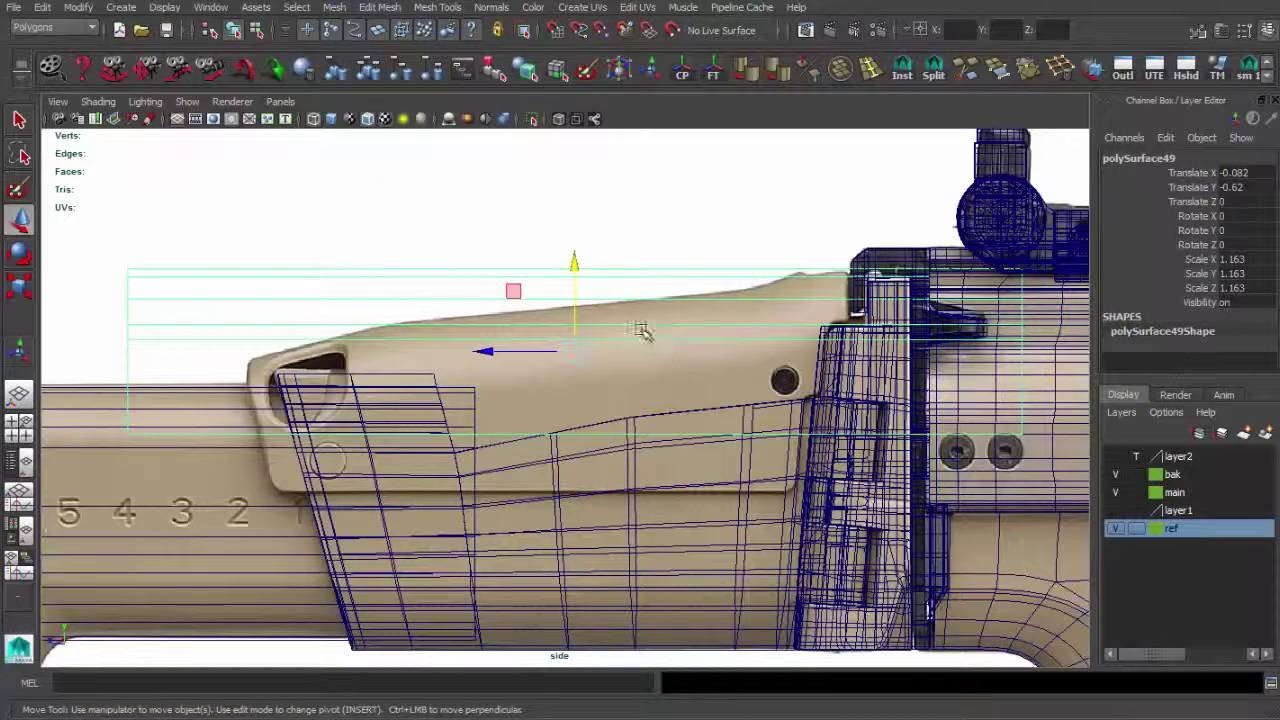
Undo the last scale and settle the panel at Translate Y -2.526, Z 2.382.
{"action": "key", "text": "r"}
{"action": "key", "text": "ctrl+z"}
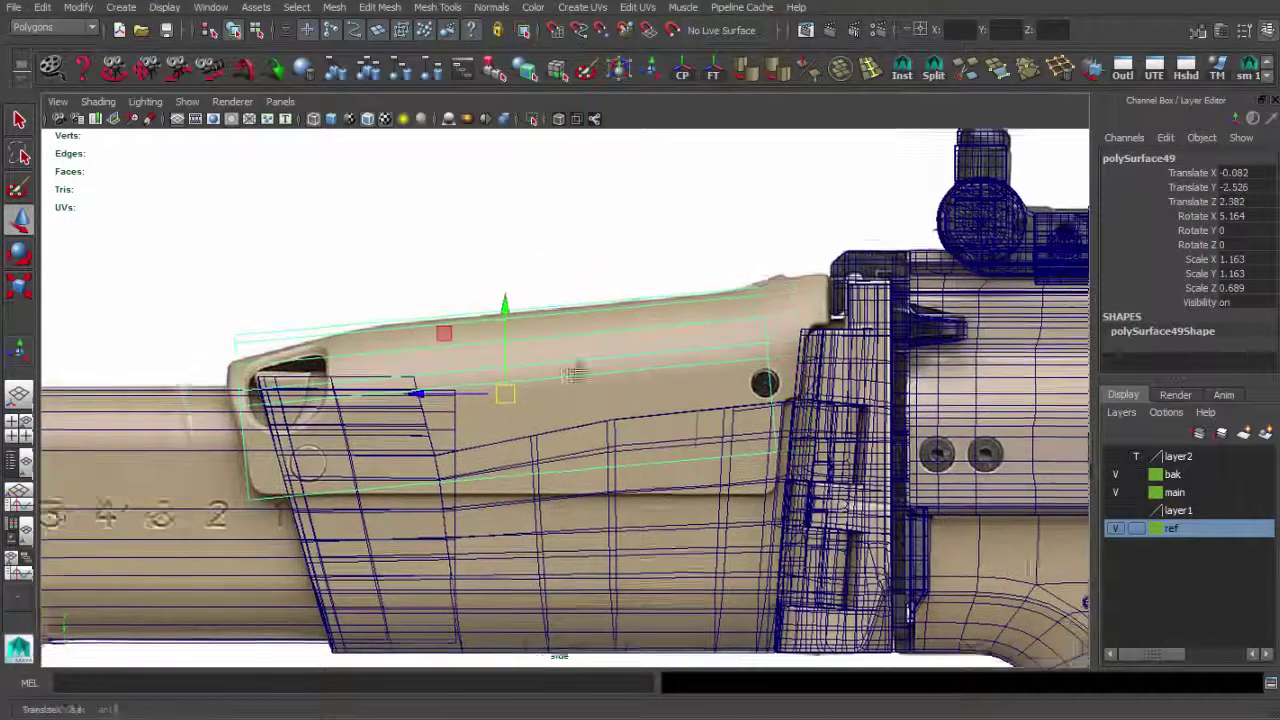
{"action": "middle_click_drag", "start_coordinate": [521, 391], "coordinate": [396, 406], "text": "alt"}
{"action": "key", "text": "space"}
{"action": "key", "text": "space"}
{"action": "key", "text": "F8"}
{"action": "mouse_move", "coordinate": [766, 334]}
{"action": "left_mouse_down", "text": "alt"}
{"action": "mouse_move", "coordinate": [686, 351]}
{"action": "mouse_move", "coordinate": [694, 381]}
{"action": "mouse_move", "coordinate": [786, 280]}
{"action": "mouse_move", "coordinate": [641, 389]}
{"action": "mouse_move", "coordinate": [500, 389]}
{"action": "left_mouse_up", "text": "alt"}
Fill the hole in polySurface47 with a new face using Append to Polygon.
{"action": "left_click", "coordinate": [743, 277]}
{"action": "mouse_move", "coordinate": [743, 277]}
{"action": "left_mouse_down", "text": "alt"}
{"action": "mouse_move", "coordinate": [763, 306]}
{"action": "mouse_move", "coordinate": [641, 350]}
{"action": "mouse_move", "coordinate": [700, 400]}
{"action": "mouse_move", "coordinate": [735, 360]}
{"action": "mouse_move", "coordinate": [677, 429]}
{"action": "mouse_move", "coordinate": [894, 463]}
{"action": "mouse_move", "coordinate": [586, 434]}
{"action": "left_mouse_up", "text": "alt"}
{"action": "scroll", "coordinate": [641, 350], "scroll_direction": "down", "scroll_amount": 5}
{"action": "scroll", "coordinate": [709, 406], "scroll_direction": "up", "scroll_amount": 6}
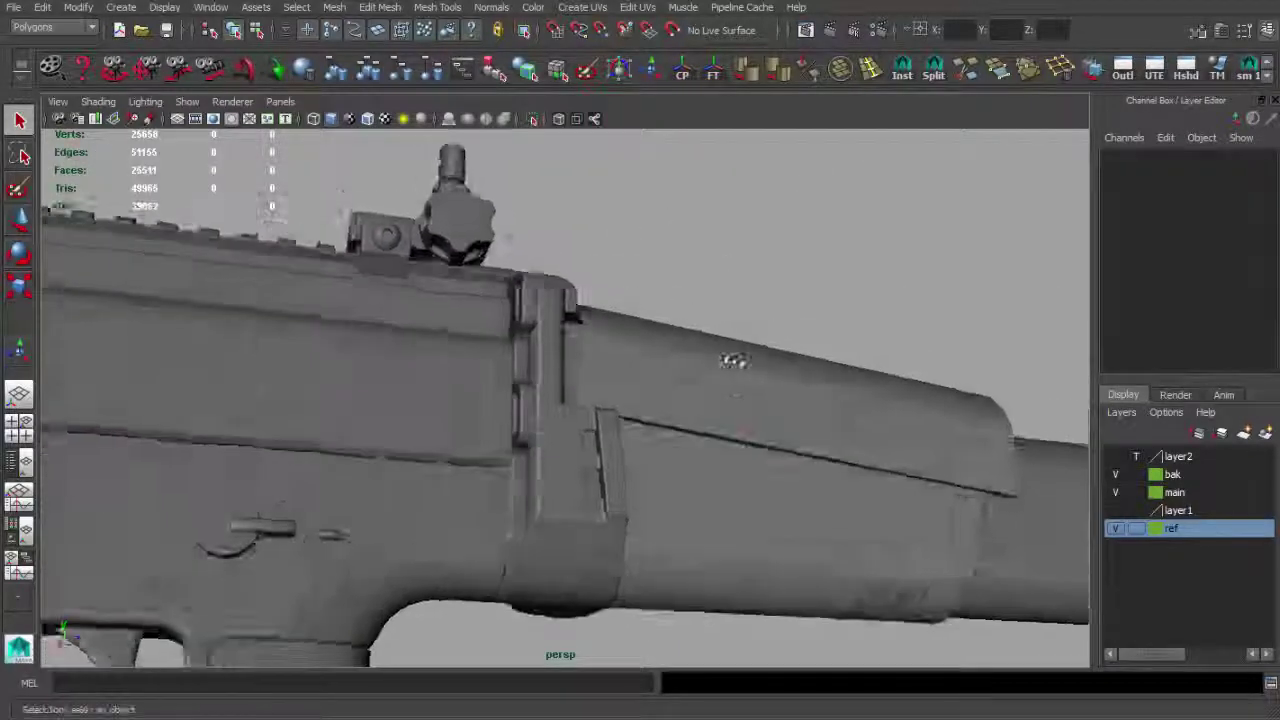
{"action": "left_click", "coordinate": [677, 429]}
{"action": "scroll", "coordinate": [586, 434], "scroll_direction": "up", "scroll_amount": 5}
{"action": "left_click", "coordinate": [999, 70]}
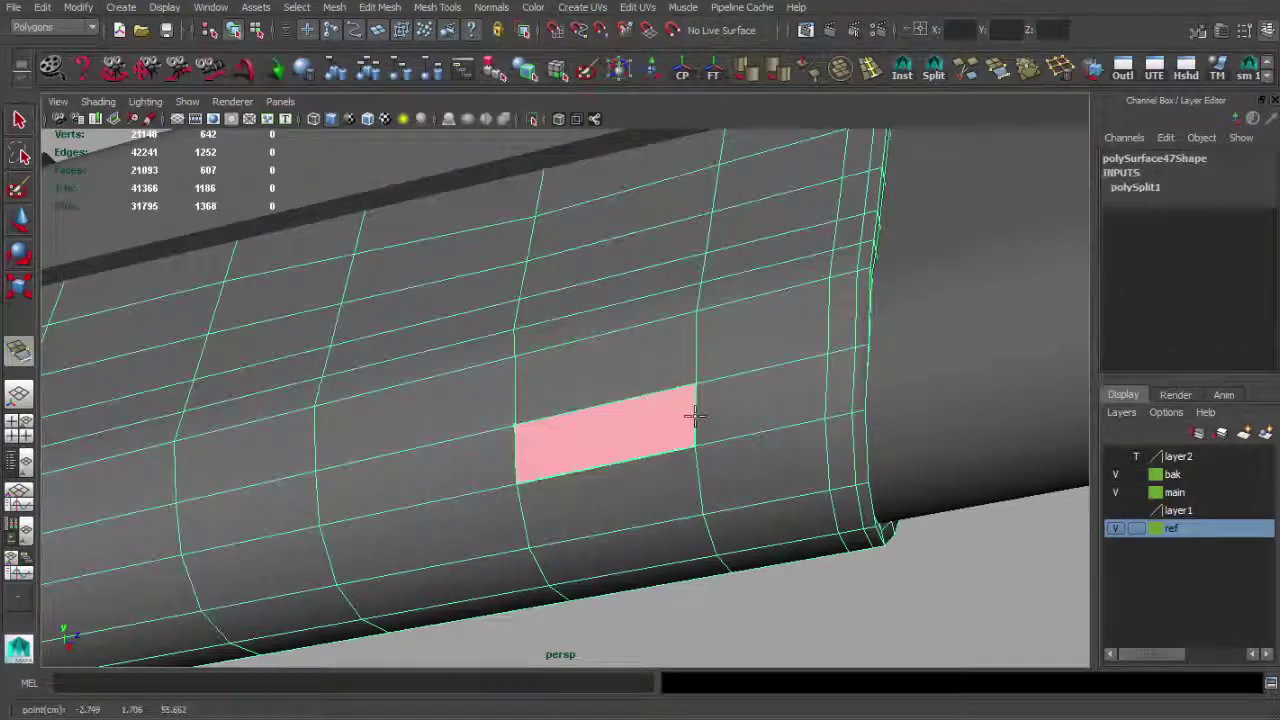
{"action": "key", "text": "Return"}
{"action": "scroll", "coordinate": [695, 415], "scroll_direction": "down", "scroll_amount": 3}
{"action": "mouse_move", "coordinate": [766, 526]}
{"action": "left_mouse_down", "text": "alt"}
{"action": "mouse_move", "coordinate": [714, 457]}
{"action": "mouse_move", "coordinate": [804, 455]}
{"action": "mouse_move", "coordinate": [357, 440]}
{"action": "mouse_move", "coordinate": [515, 442]}
{"action": "mouse_move", "coordinate": [537, 429]}
{"action": "mouse_move", "coordinate": [420, 391]}
{"action": "mouse_move", "coordinate": [519, 460]}
{"action": "mouse_move", "coordinate": [460, 397]}
{"action": "mouse_move", "coordinate": [460, 420]}
{"action": "mouse_move", "coordinate": [449, 407]}
{"action": "mouse_move", "coordinate": [726, 466]}
{"action": "mouse_move", "coordinate": [600, 430]}
{"action": "mouse_move", "coordinate": [626, 420]}
{"action": "mouse_move", "coordinate": [707, 432]}
{"action": "left_mouse_up", "text": "alt"}
{"action": "scroll", "coordinate": [420, 391], "scroll_direction": "up", "scroll_amount": 3}
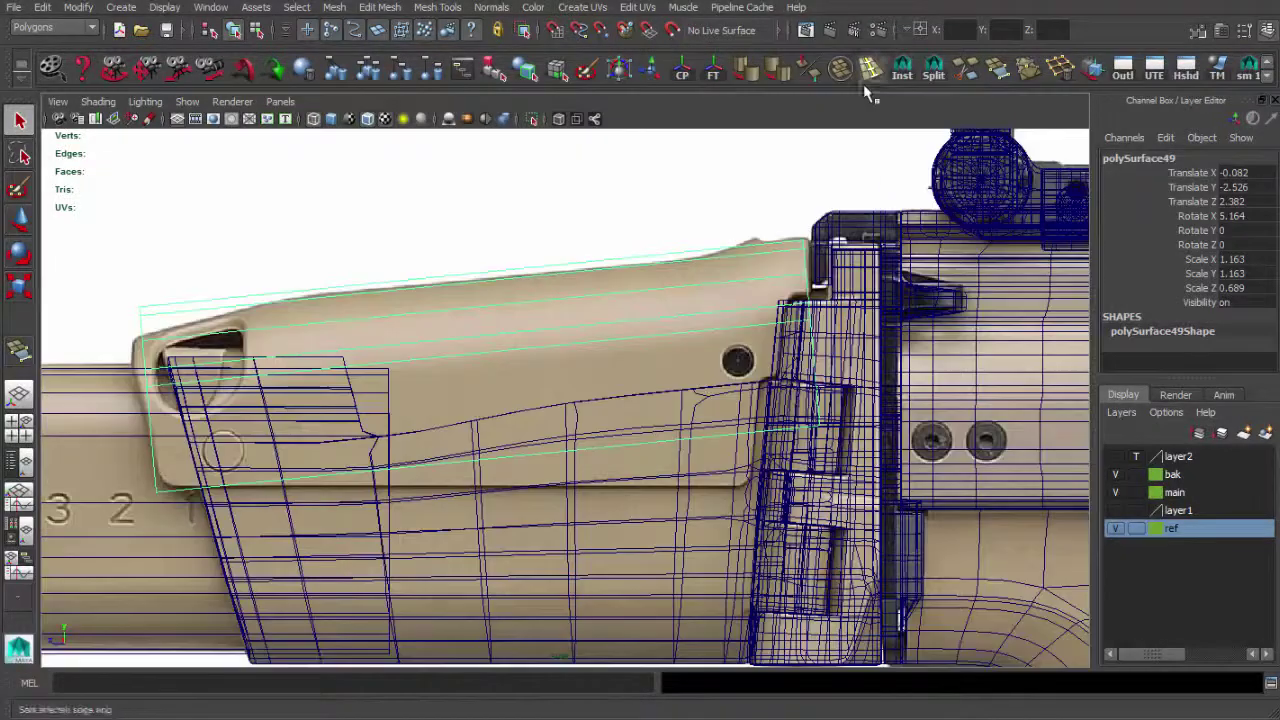
Insert edge loops across polySurface49's upper panel, including one near the front.
{"action": "left_click", "coordinate": [866, 86]}
{"action": "key", "text": "g"}
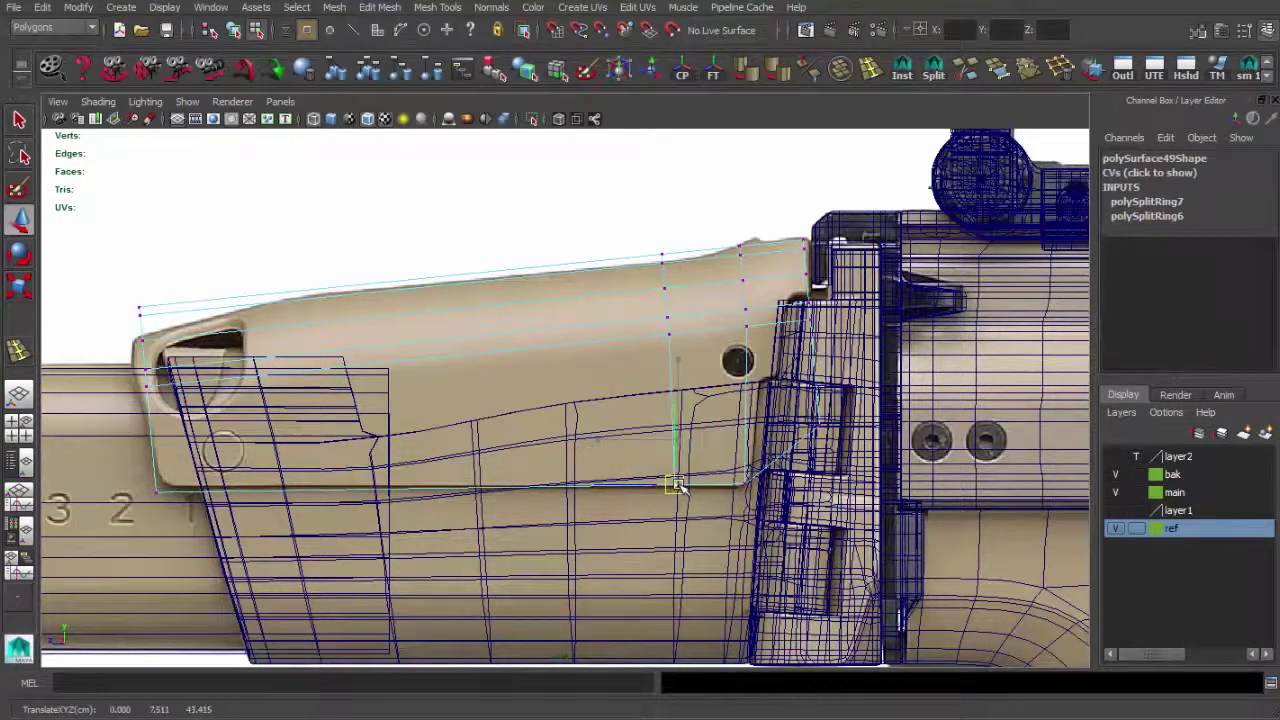
{"action": "middle_click_drag", "start_coordinate": [677, 485], "coordinate": [678, 216], "text": "alt"}
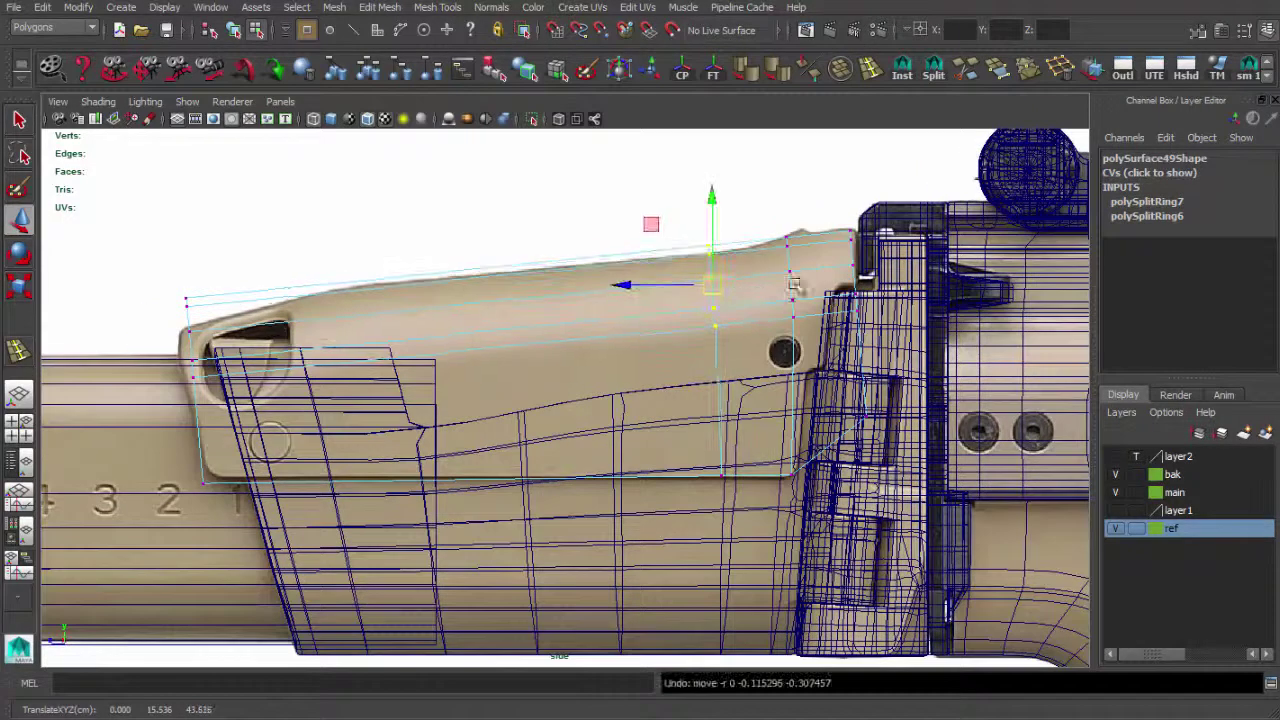
{"action": "scroll", "coordinate": [783, 286], "scroll_direction": "up", "scroll_amount": 2}
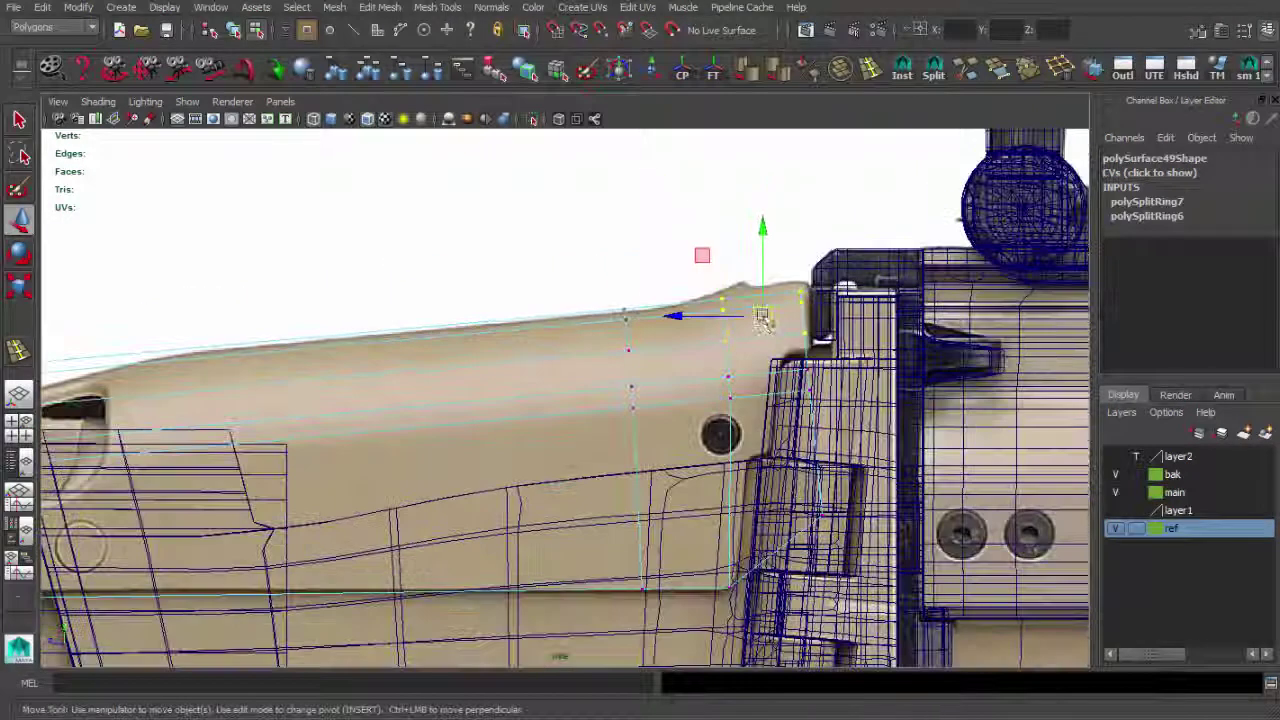
{"action": "left_click_drag", "start_coordinate": [762, 318], "coordinate": [687, 260]}
{"action": "key", "text": "ctrl+z"}
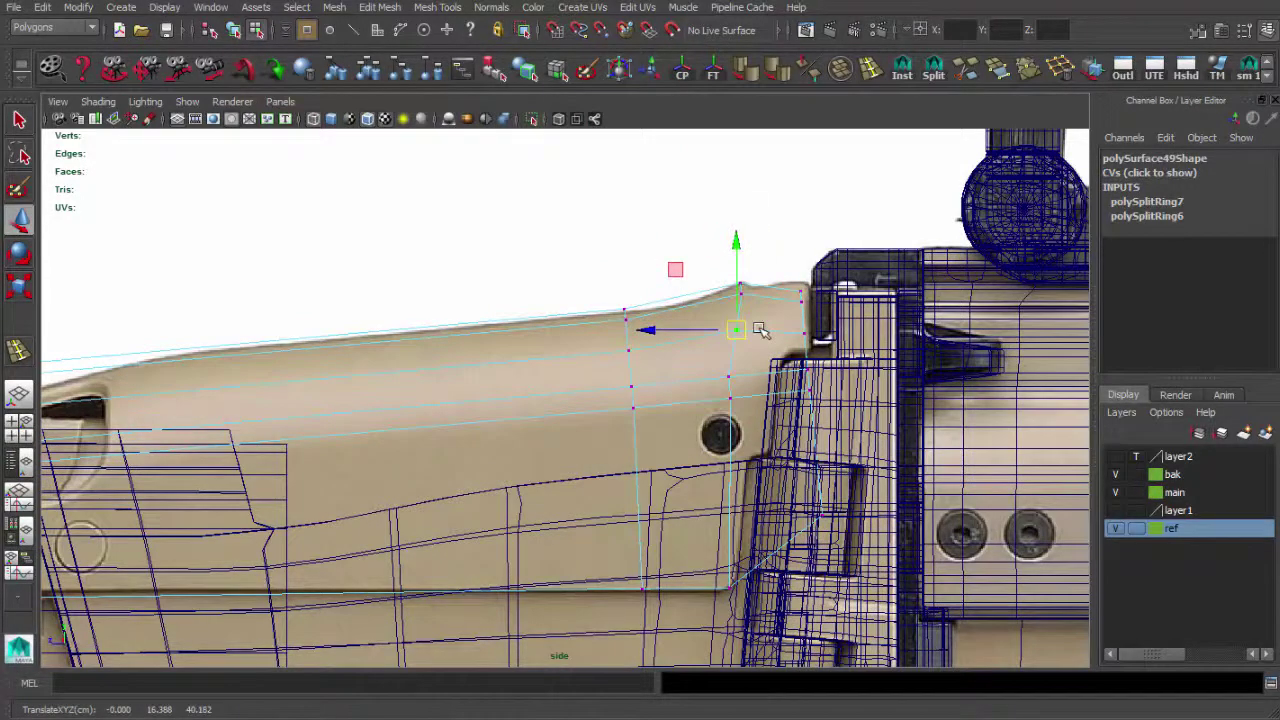
{"action": "middle_click_drag", "start_coordinate": [427, 421], "coordinate": [517, 370], "text": "alt"}
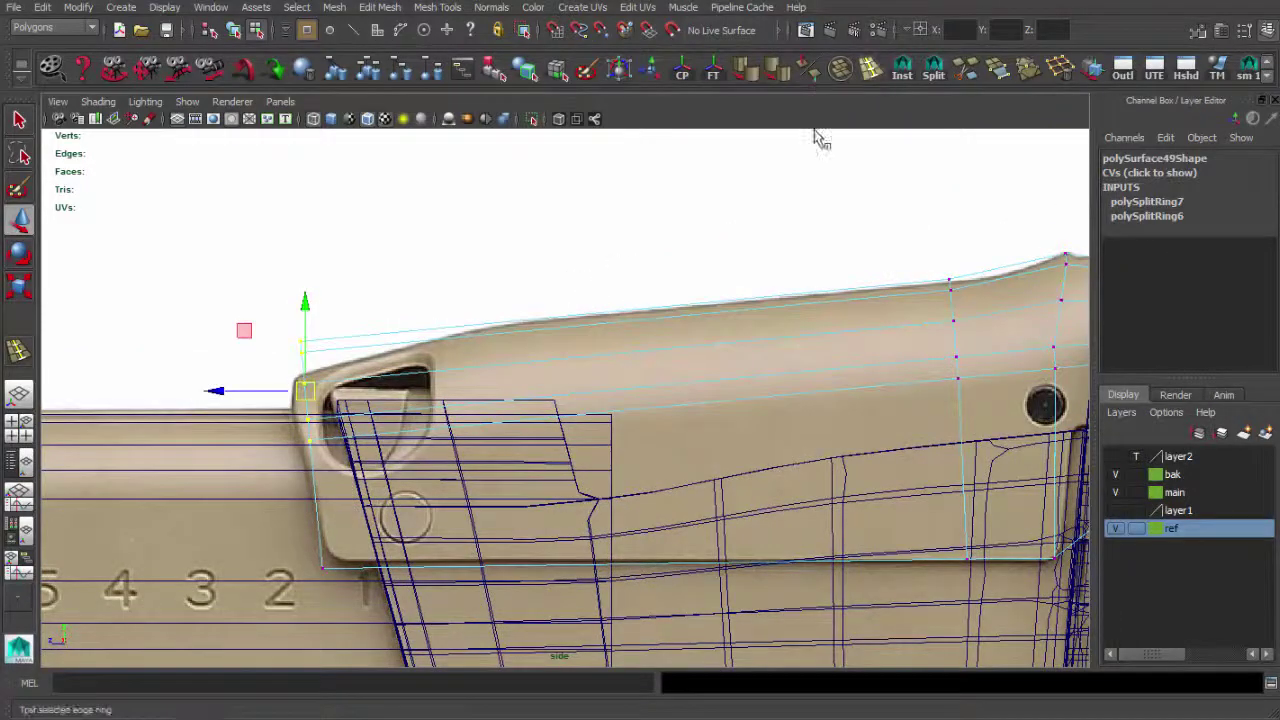
{"action": "left_click_drag", "start_coordinate": [500, 427], "coordinate": [563, 408]}
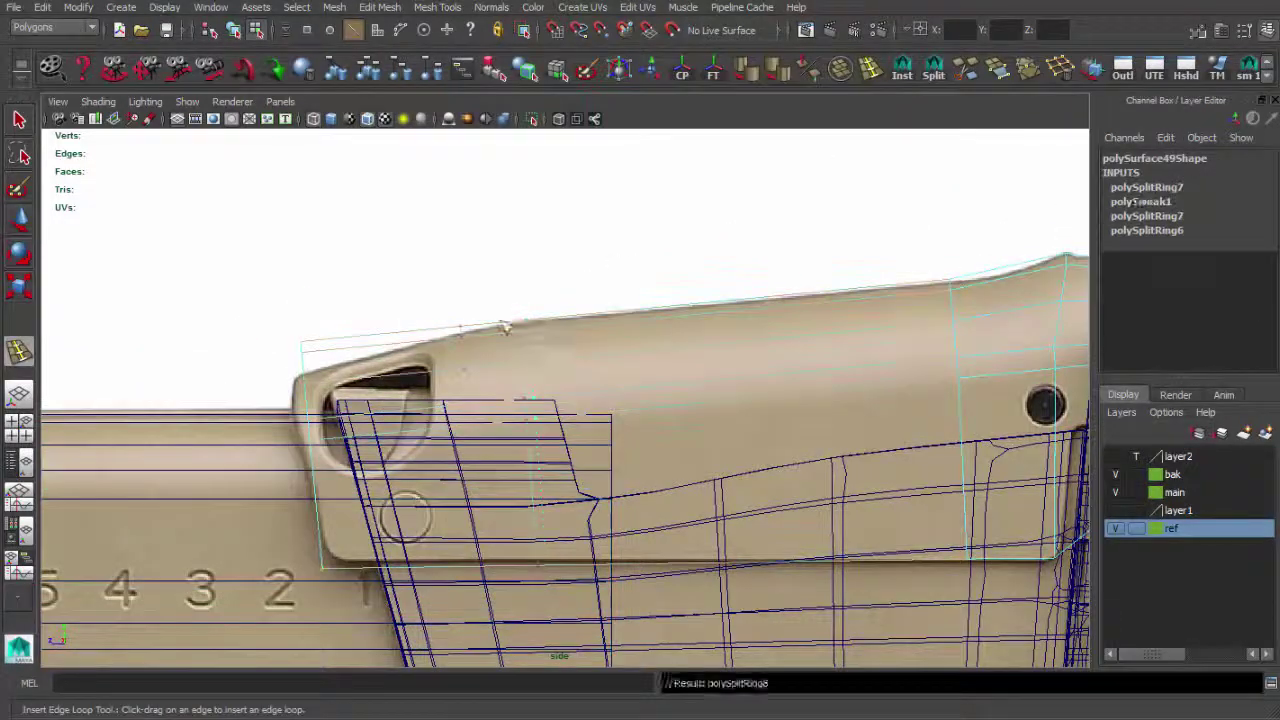
{"action": "left_click", "coordinate": [505, 328]}
{"action": "key", "text": "q"}
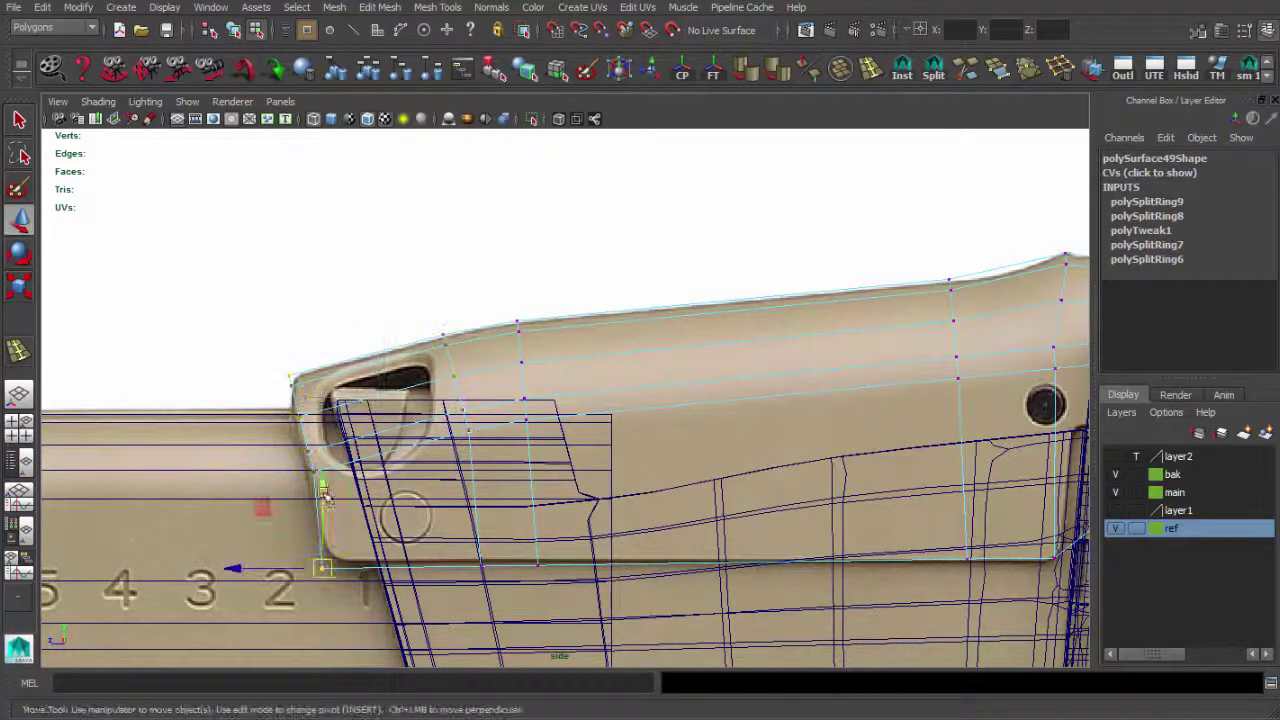
Add a vertical edge loop near the panel's rear end.
{"action": "right_click_drag", "start_coordinate": [347, 497], "coordinate": [392, 466], "text": "alt"}
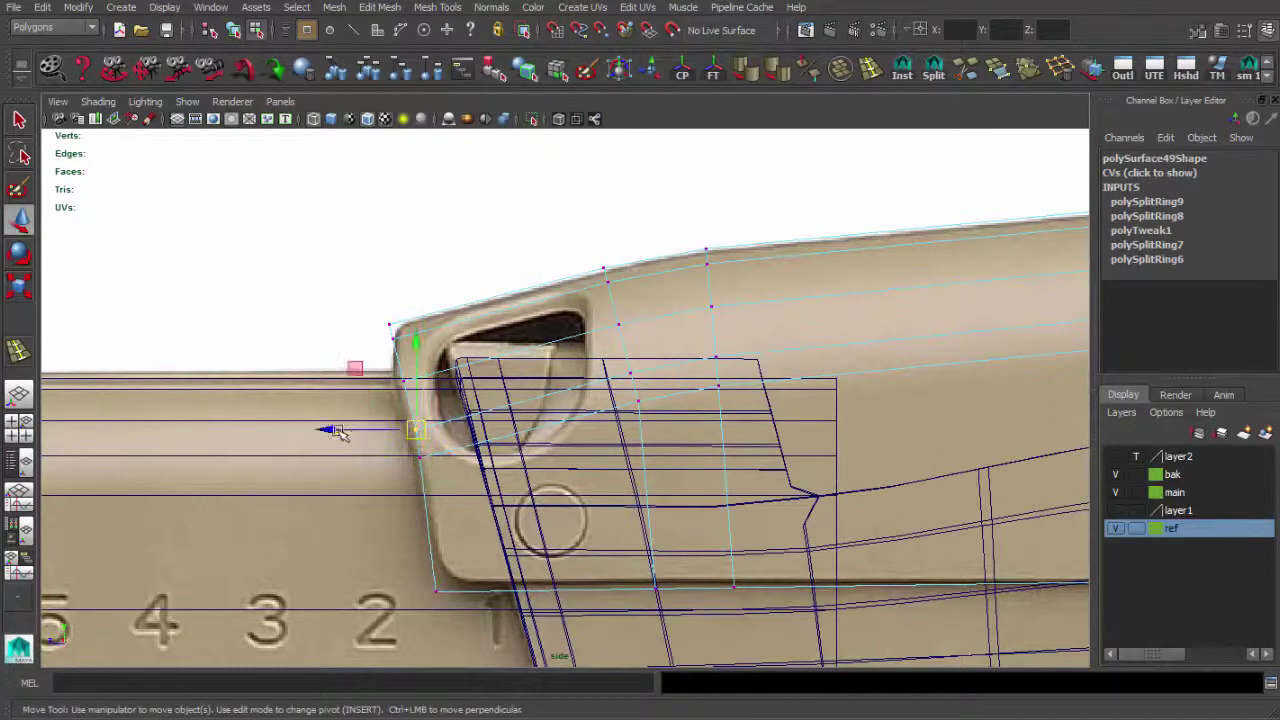
{"action": "right_click_drag", "start_coordinate": [452, 347], "coordinate": [470, 335], "text": "alt"}
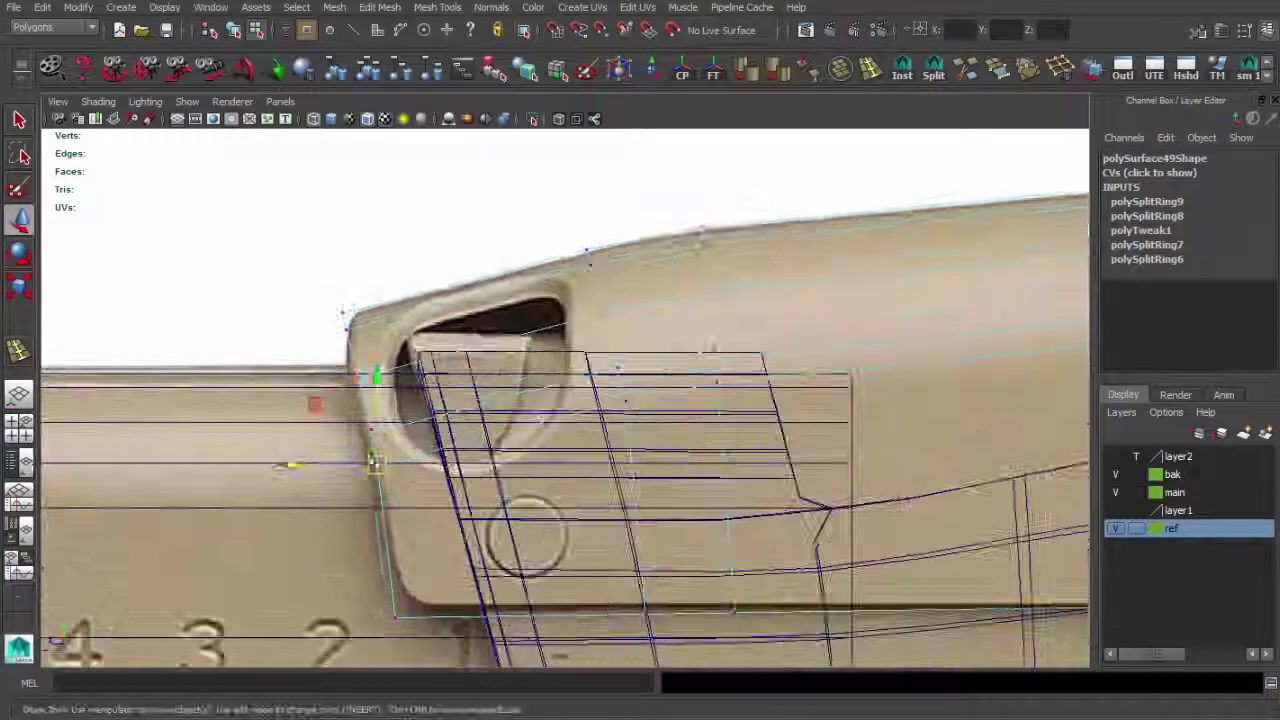
{"action": "right_click_drag", "start_coordinate": [470, 430], "coordinate": [430, 460], "text": "alt"}
{"action": "mouse_move", "coordinate": [600, 480]}
{"action": "middle_mouse_down", "text": "alt"}
{"action": "mouse_move", "coordinate": [377, 487]}
{"action": "mouse_move", "coordinate": [250, 509]}
{"action": "middle_mouse_up", "text": "alt"}
{"action": "right_click_drag", "start_coordinate": [590, 210], "coordinate": [625, 198], "text": "alt"}
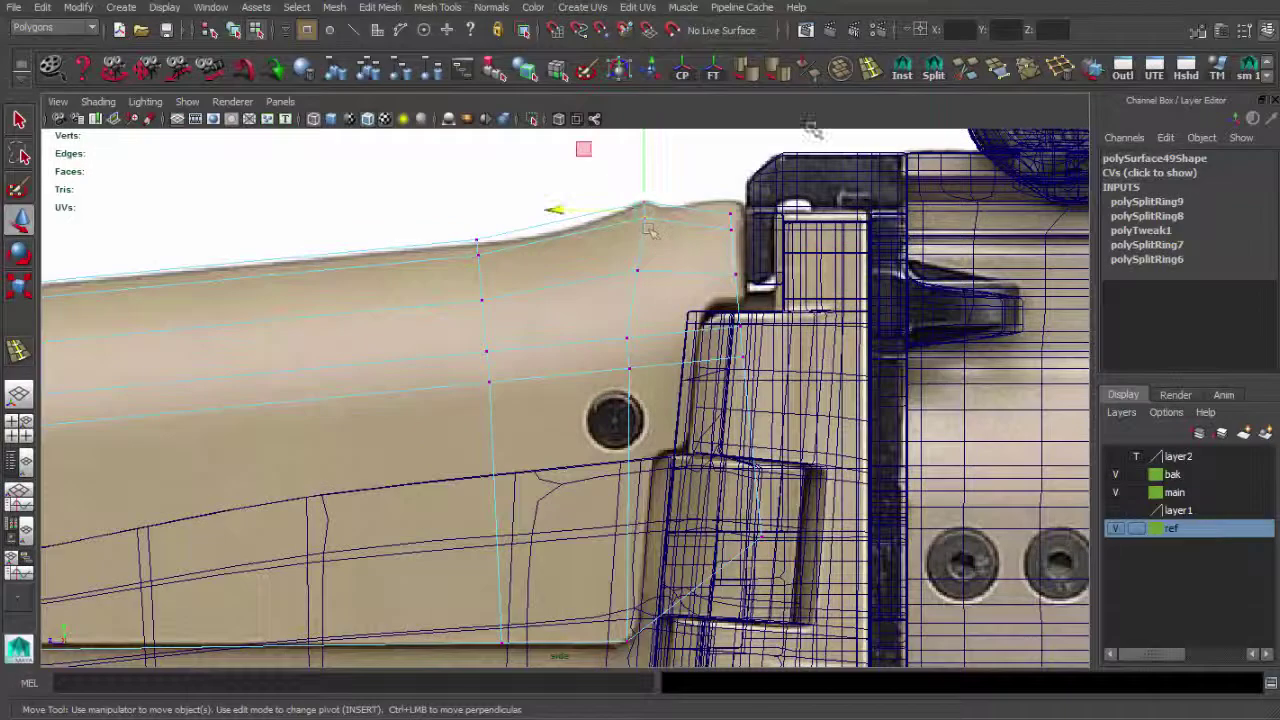
{"action": "left_click", "coordinate": [869, 68]}
{"action": "left_click", "coordinate": [567, 245]}
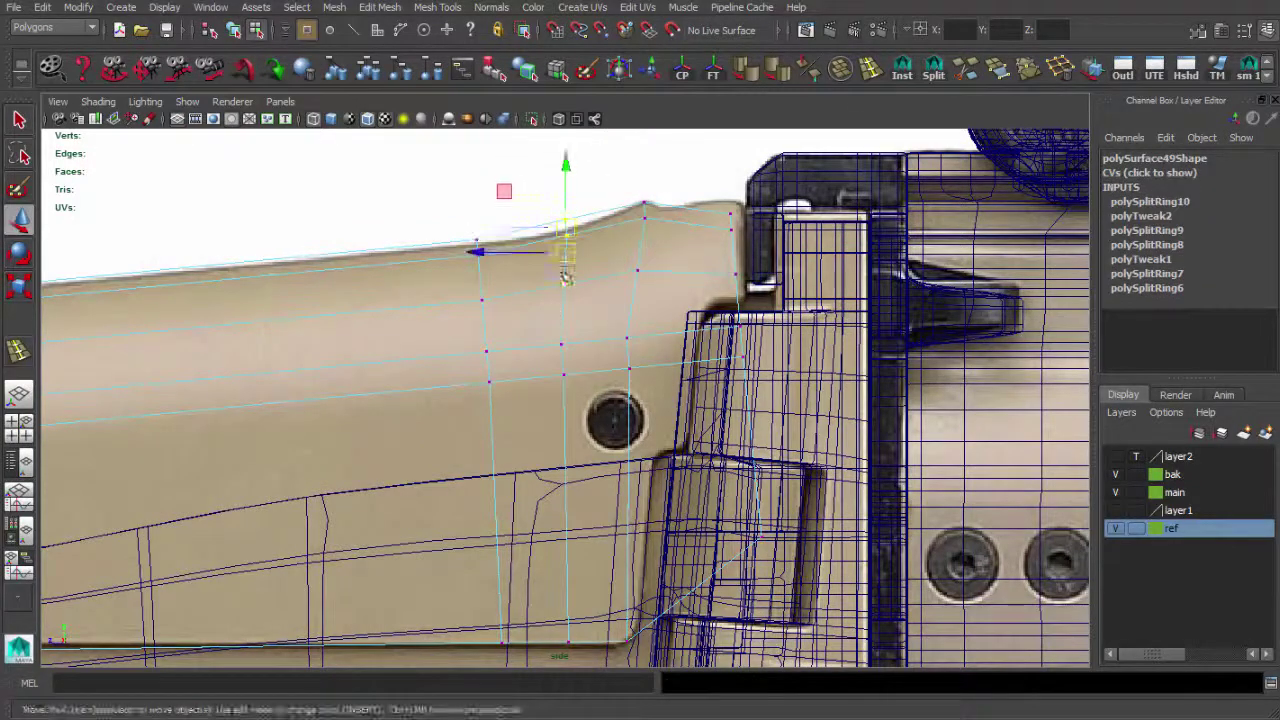
Move the panel's rear-end vertices to follow the reference stock's raised outline.
{"action": "right_click_drag", "start_coordinate": [557, 243], "coordinate": [570, 283], "text": "alt"}
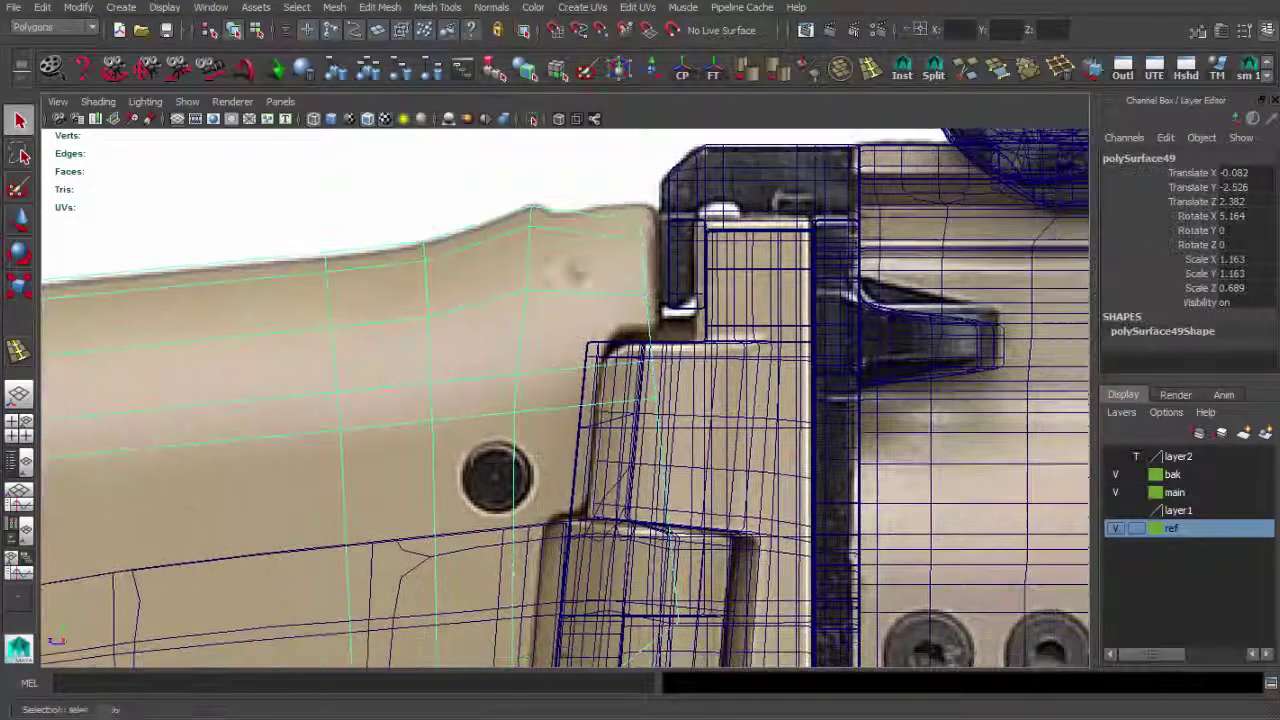
{"action": "middle_click_drag", "start_coordinate": [560, 245], "coordinate": [527, 231], "text": "alt"}
{"action": "left_click", "coordinate": [645, 254]}
{"action": "key", "text": "w"}
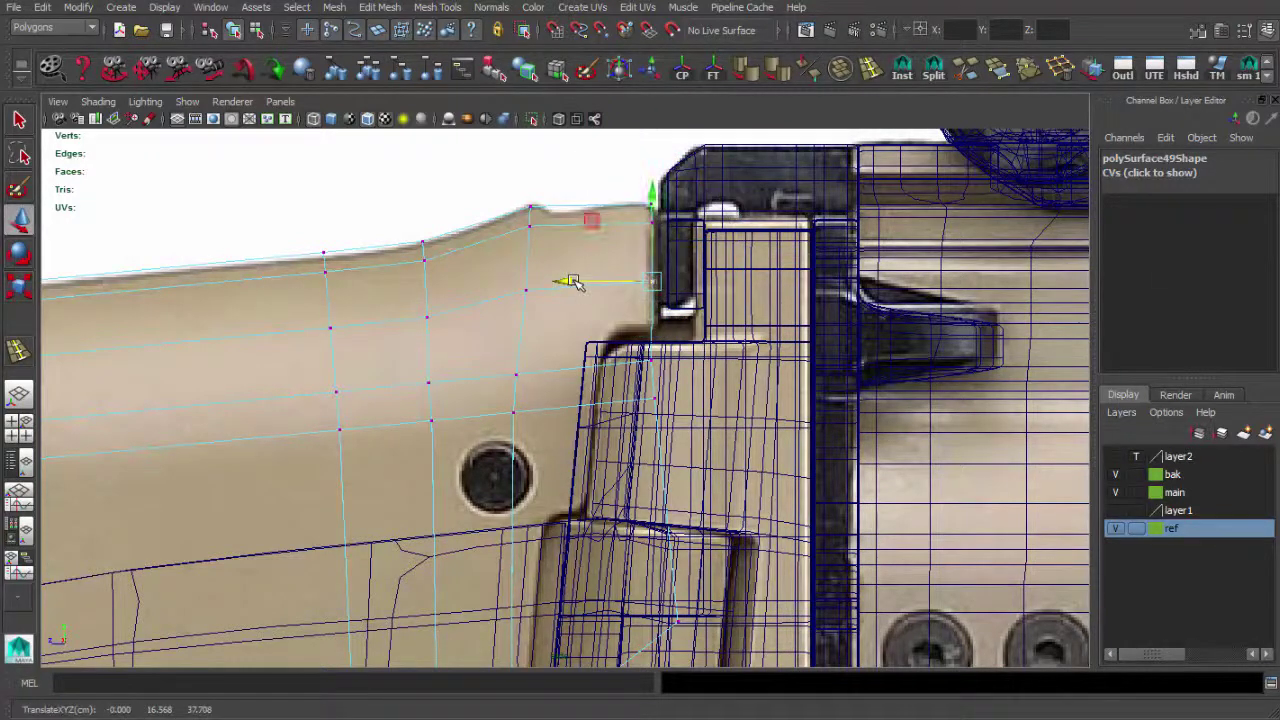
{"action": "left_click", "coordinate": [1221, 30]}
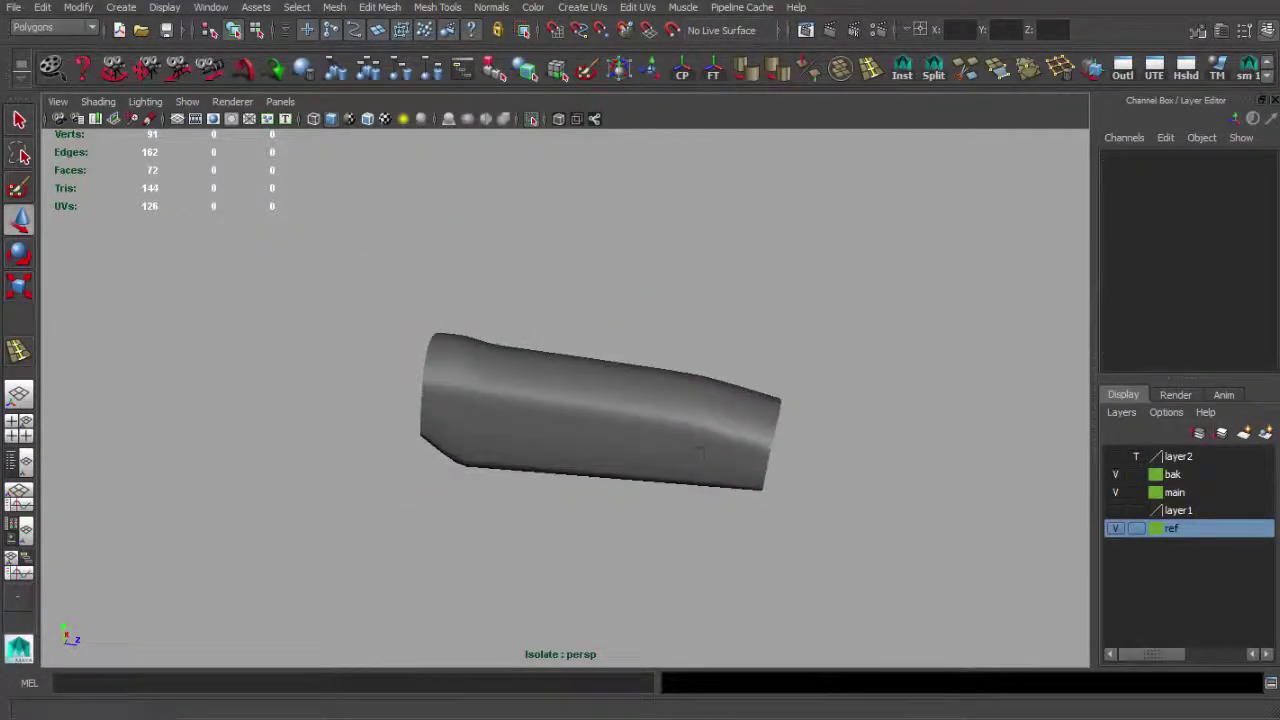
Show the reference photo and maximize a zoomed side view of the stock over it.
{"action": "left_click_drag", "start_coordinate": [508, 430], "coordinate": [535, 382]}
{"action": "left_click_drag", "start_coordinate": [400, 560], "coordinate": [434, 530]}
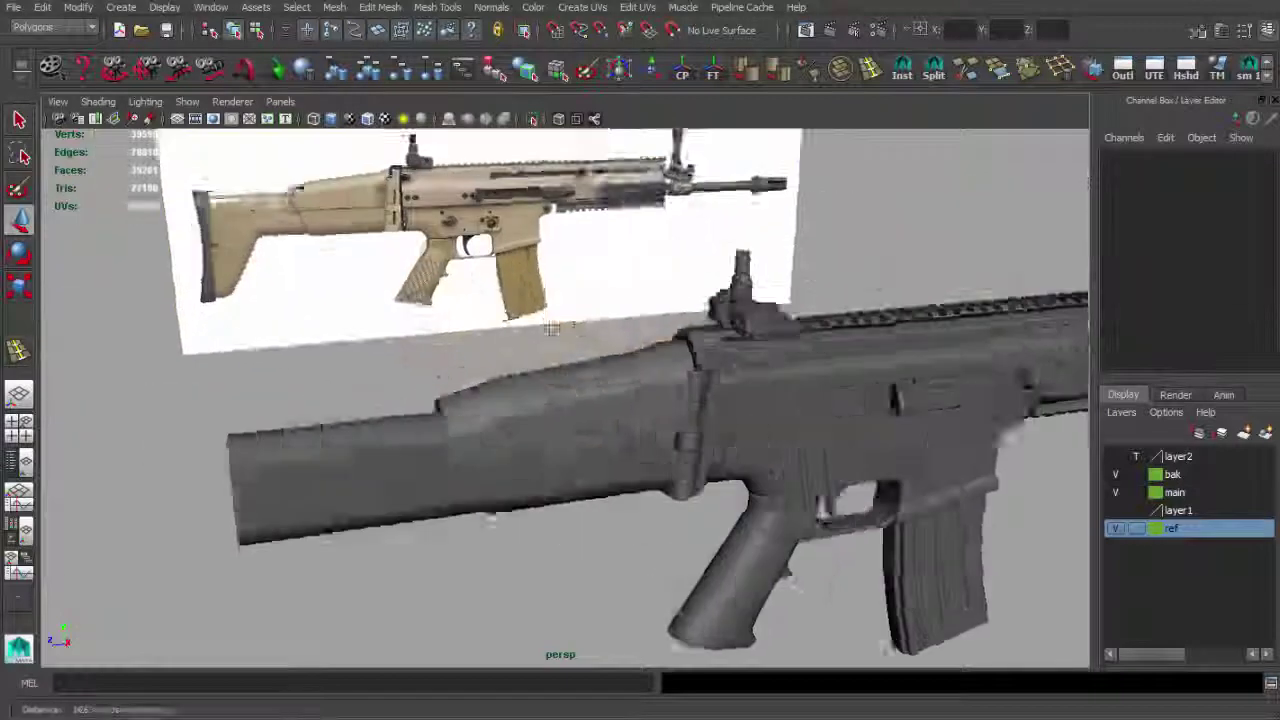
{"action": "mouse_move", "coordinate": [465, 253]}
{"action": "left_mouse_down", "text": "alt"}
{"action": "mouse_move", "coordinate": [651, 366]}
{"action": "mouse_move", "coordinate": [640, 400]}
{"action": "mouse_move", "coordinate": [733, 503]}
{"action": "left_mouse_up", "text": "alt"}
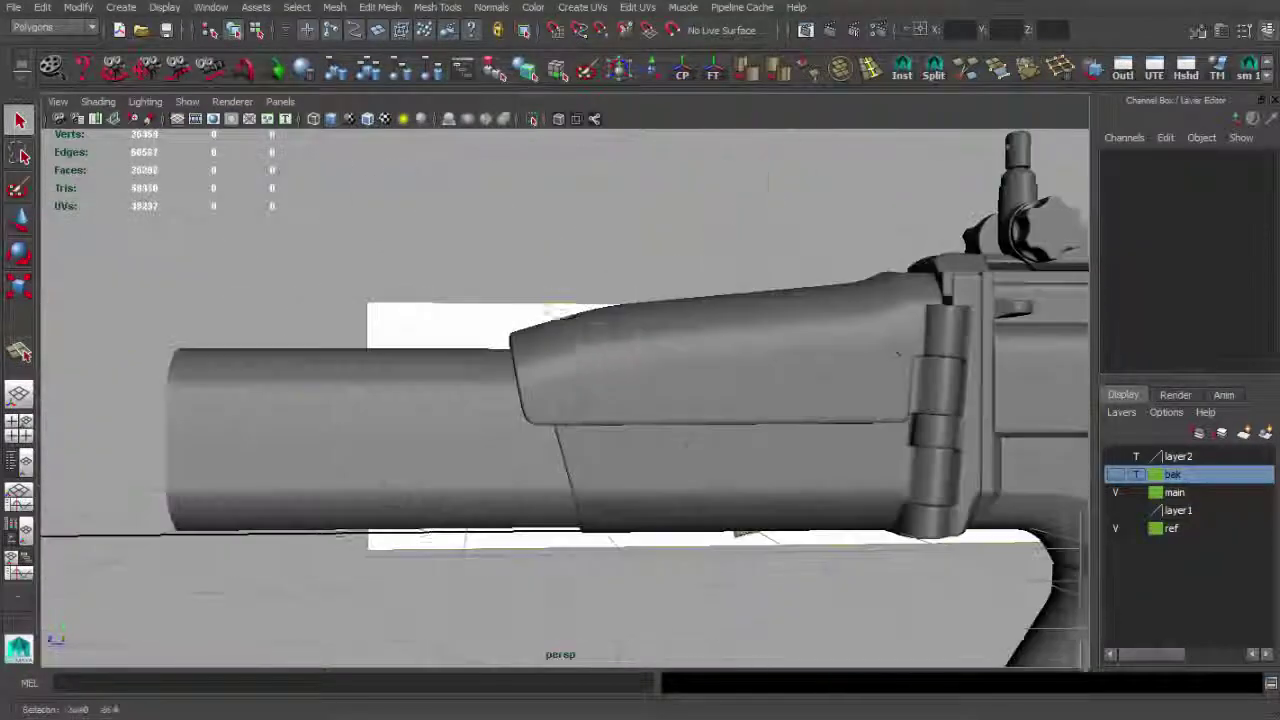
{"action": "key", "text": "space"}
{"action": "scroll", "coordinate": [716, 530], "scroll_direction": "up", "scroll_amount": 6}
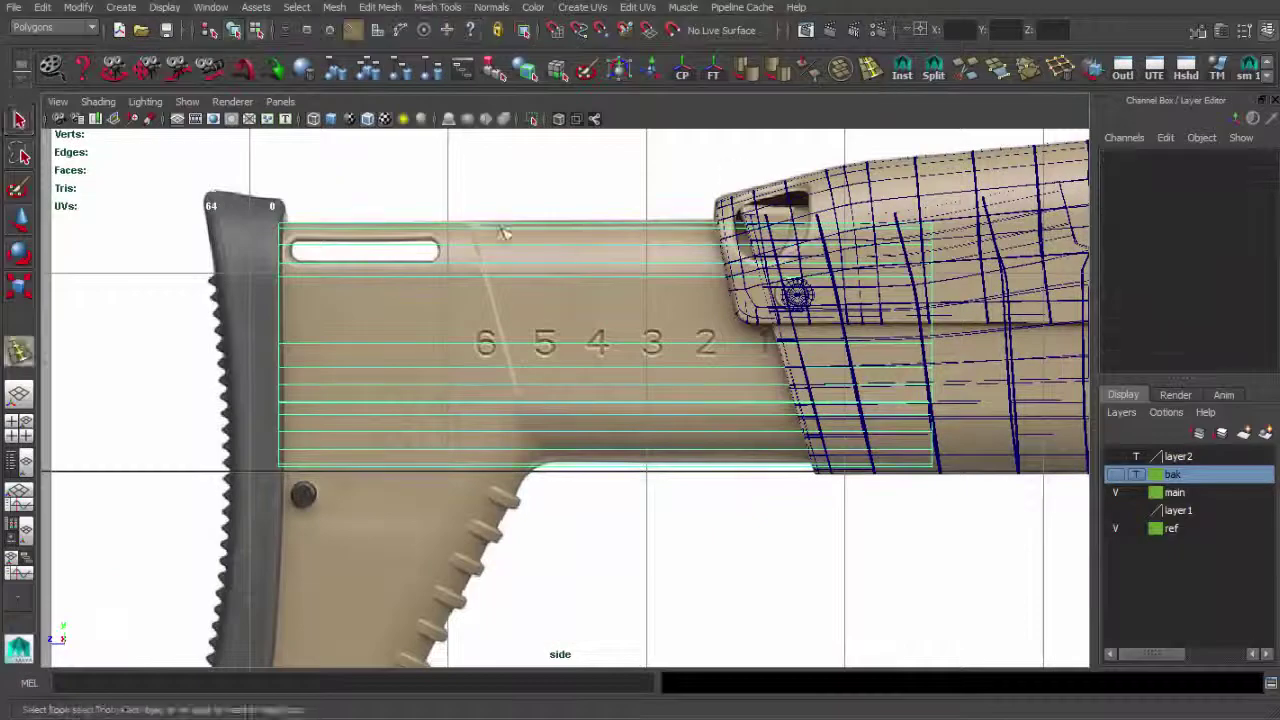
Slice the stock mesh with the Cut Faces Tool along the slanted rib line.
{"action": "left_click", "coordinate": [437, 7]}
{"action": "left_click", "coordinate": [478, 293]}
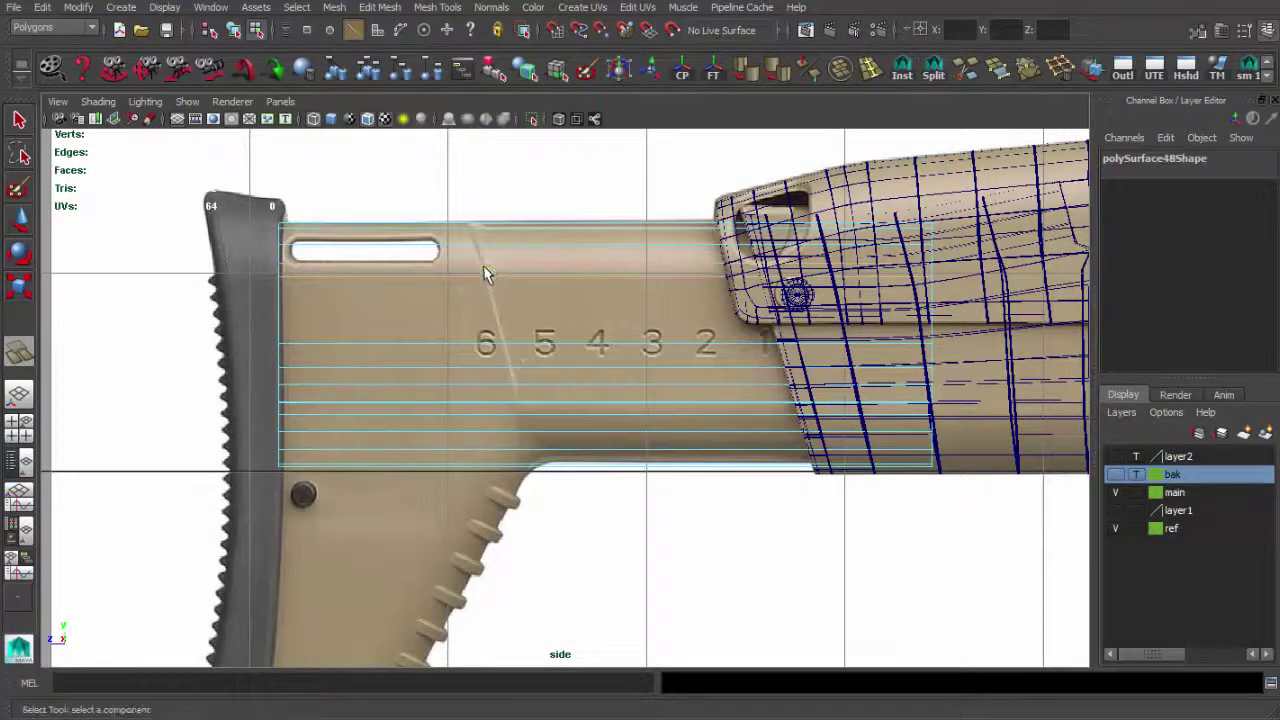
{"action": "left_click", "coordinate": [437, 7]}
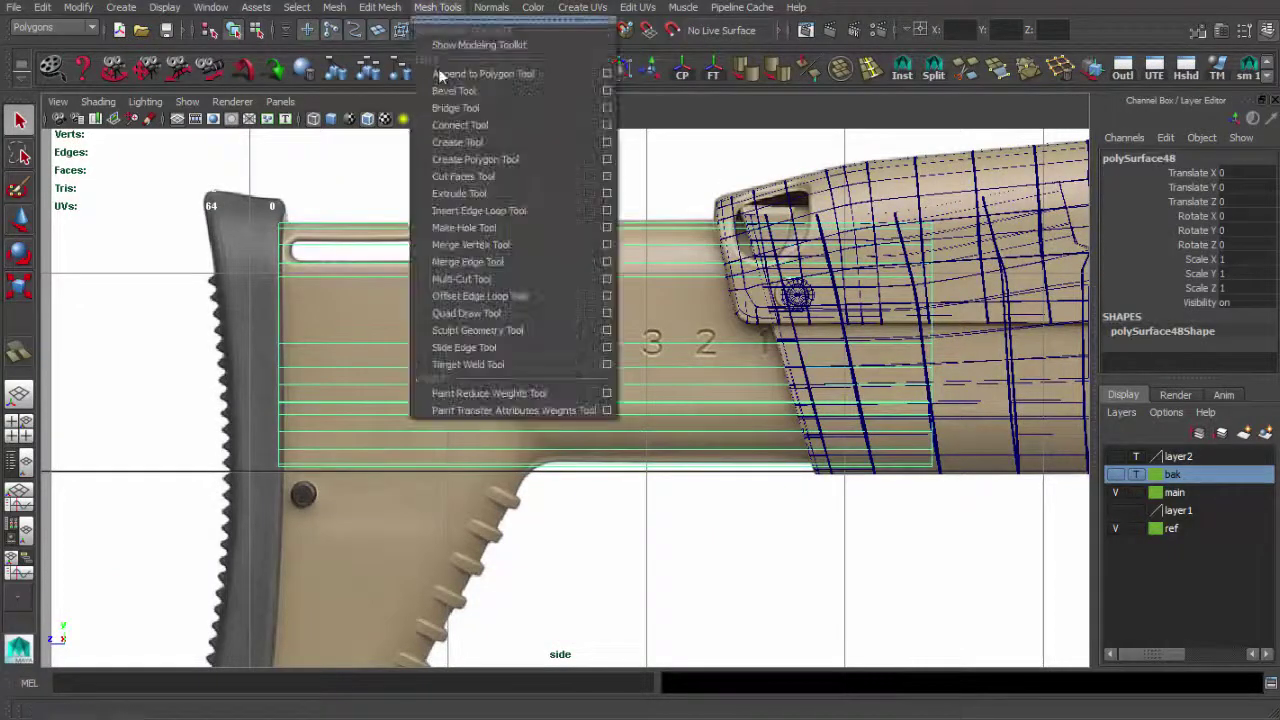
{"action": "left_click", "coordinate": [463, 176]}
{"action": "left_click_drag", "start_coordinate": [582, 588], "coordinate": [586, 560]}
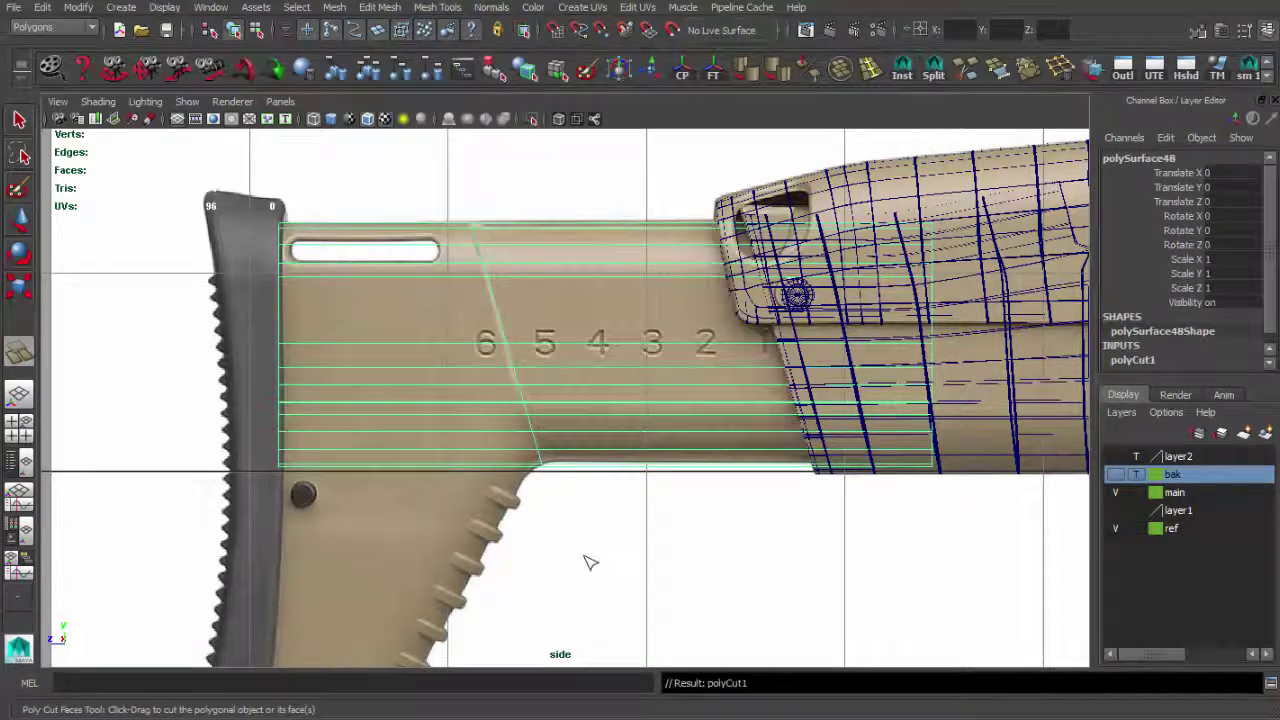
{"action": "scroll", "coordinate": [508, 366], "scroll_direction": "up", "scroll_amount": 2}
{"action": "scroll", "coordinate": [557, 337], "scroll_direction": "up", "scroll_amount": 2}
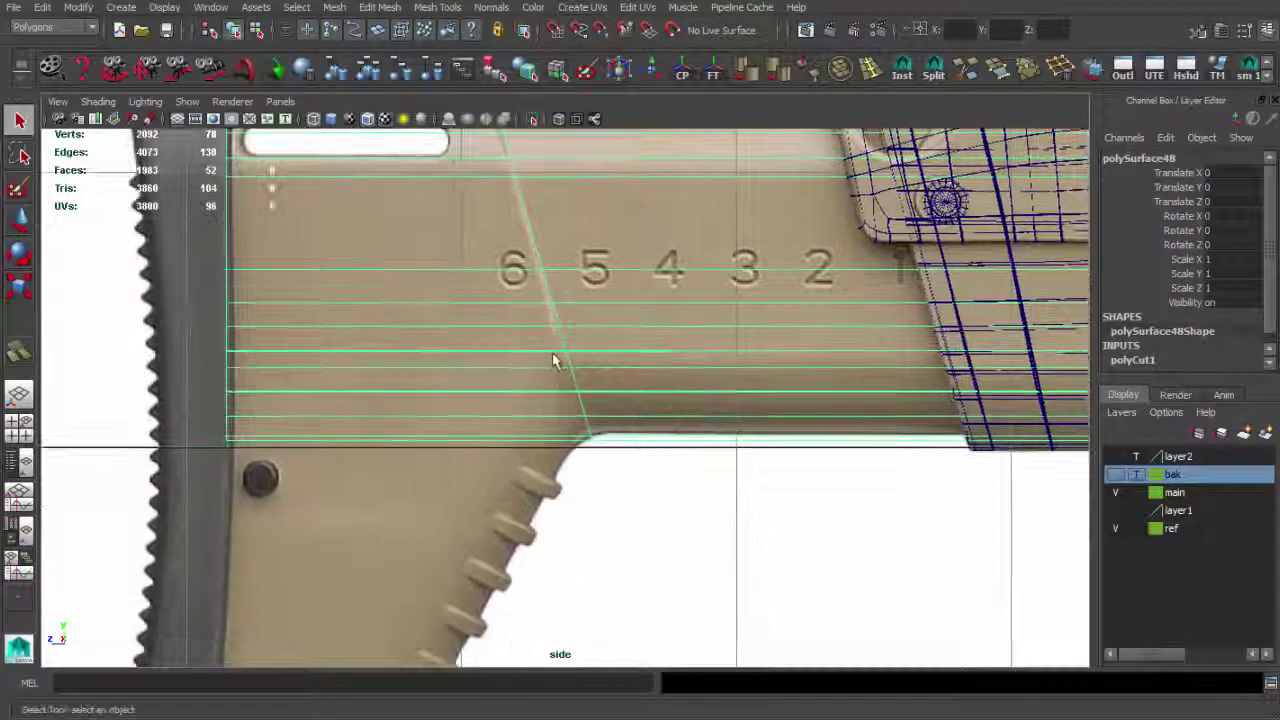
{"action": "scroll", "coordinate": [487, 392], "scroll_direction": "down", "scroll_amount": 1}
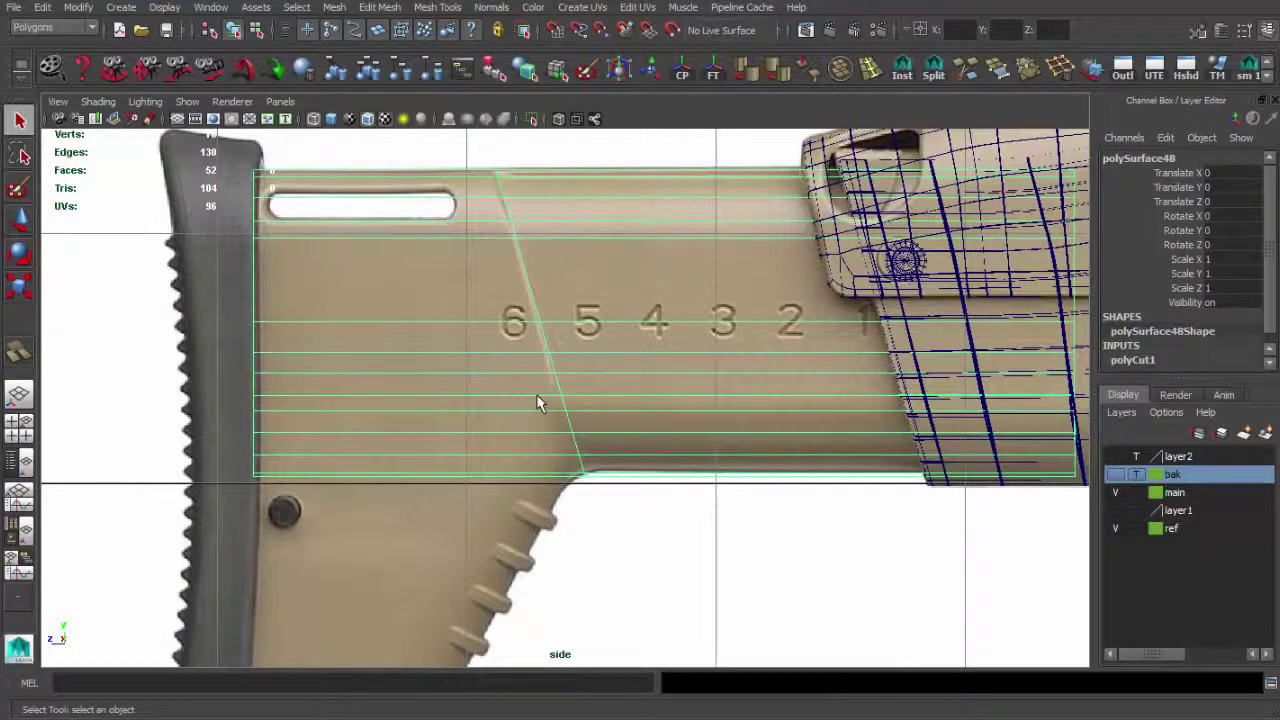
Adjust the vertices along the cut and inspect the sliced stock in perspective.
{"action": "key", "text": "F9"}
{"action": "left_click_drag", "start_coordinate": [230, 145], "coordinate": [280, 490]}
{"action": "key", "text": "w"}
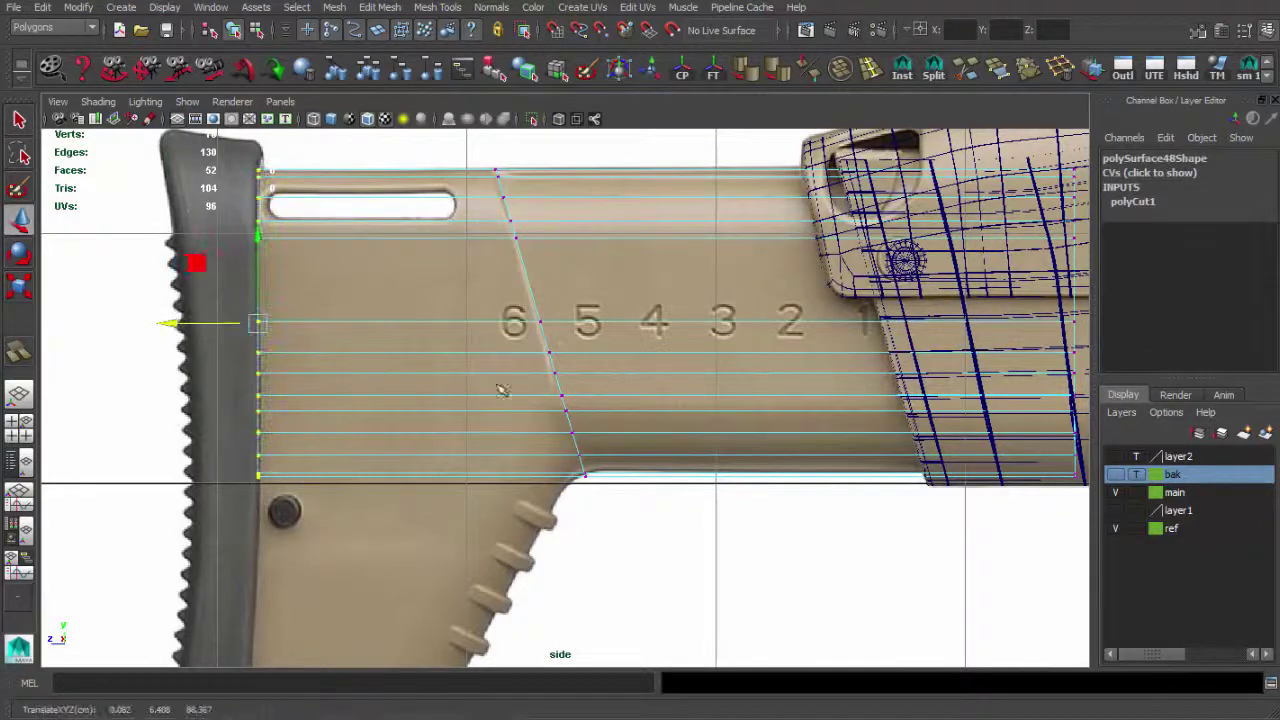
{"action": "left_click", "coordinate": [488, 470]}
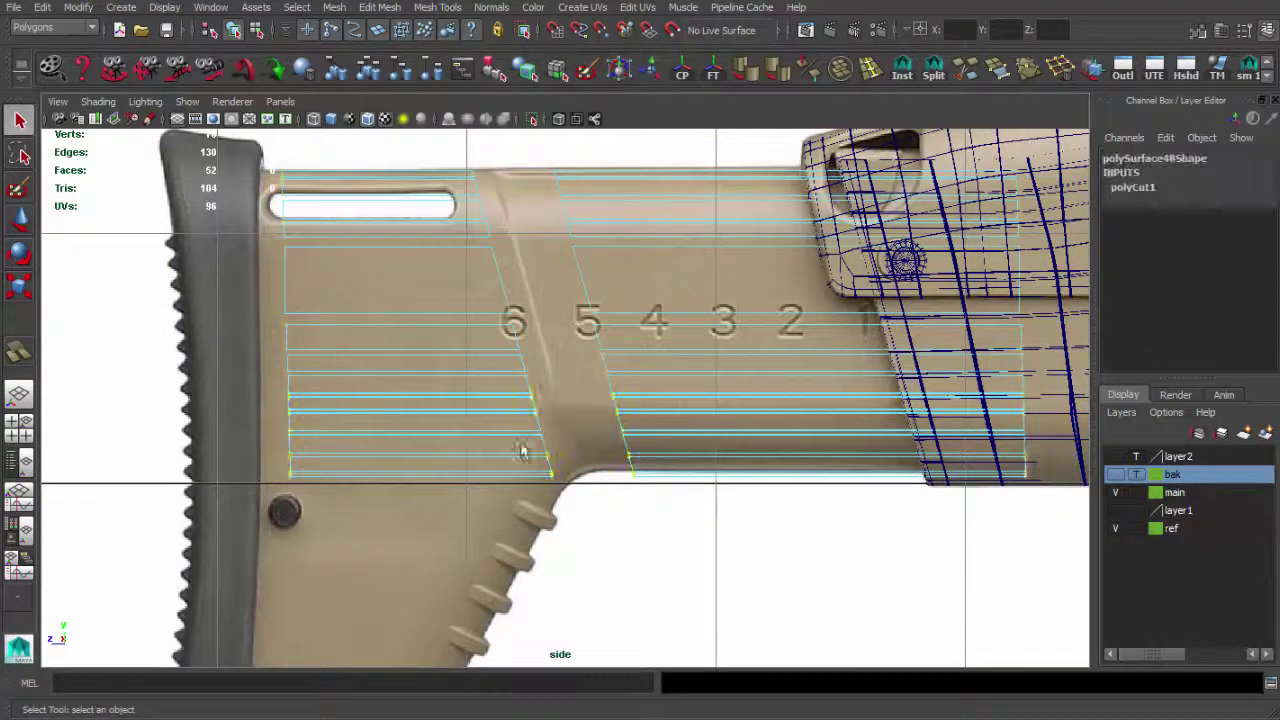
{"action": "right_click_drag", "start_coordinate": [521, 452], "coordinate": [614, 386]}
{"action": "key", "text": "space"}
{"action": "scroll", "coordinate": [614, 423], "scroll_direction": "up", "scroll_amount": 3}
{"action": "mouse_move", "coordinate": [614, 423]}
{"action": "left_mouse_down", "text": "alt"}
{"action": "mouse_move", "coordinate": [735, 422]}
{"action": "mouse_move", "coordinate": [480, 374]}
{"action": "mouse_move", "coordinate": [674, 371]}
{"action": "left_mouse_up", "text": "alt"}
{"action": "left_click", "coordinate": [674, 371]}
{"action": "mouse_move", "coordinate": [617, 417]}
{"action": "left_mouse_down", "text": "alt"}
{"action": "mouse_move", "coordinate": [570, 432]}
{"action": "mouse_move", "coordinate": [234, 343]}
{"action": "left_mouse_up", "text": "alt"}
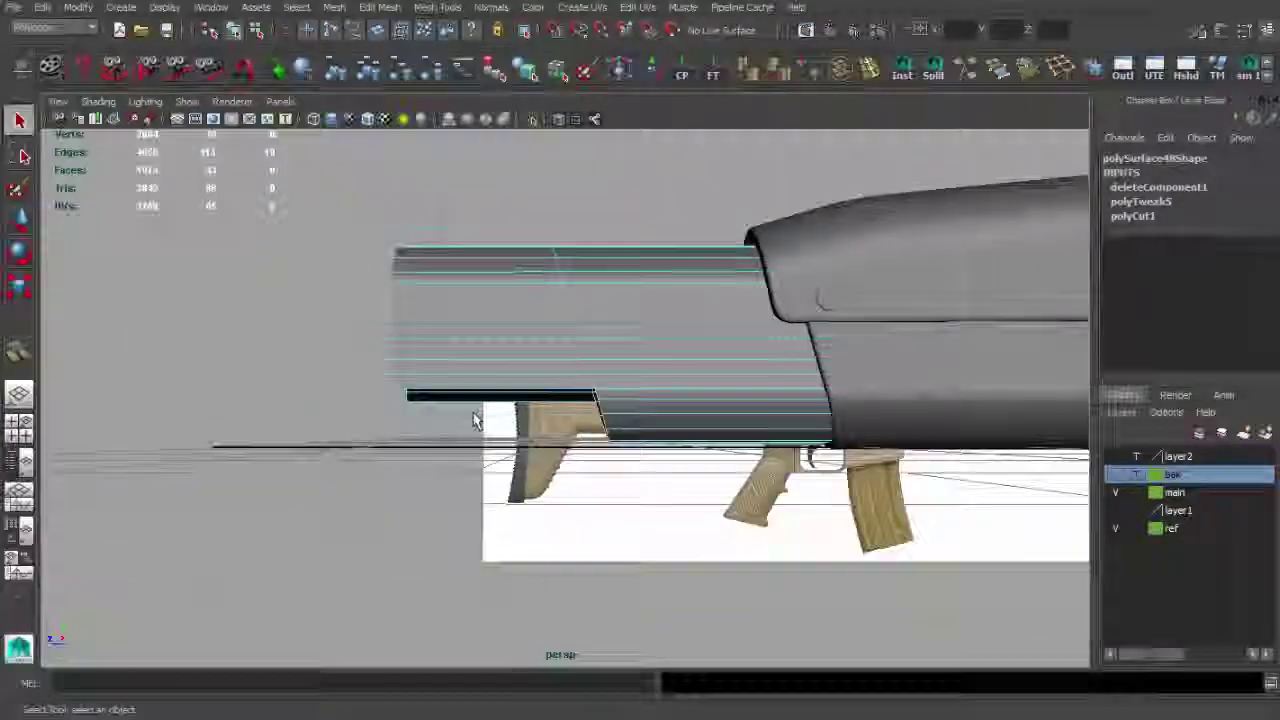
Extrude the stock's lower edges twice down along the grip ridges.
{"action": "right_click_drag", "start_coordinate": [474, 417], "coordinate": [597, 498], "text": "alt"}
{"action": "key", "text": "ctrl+e"}
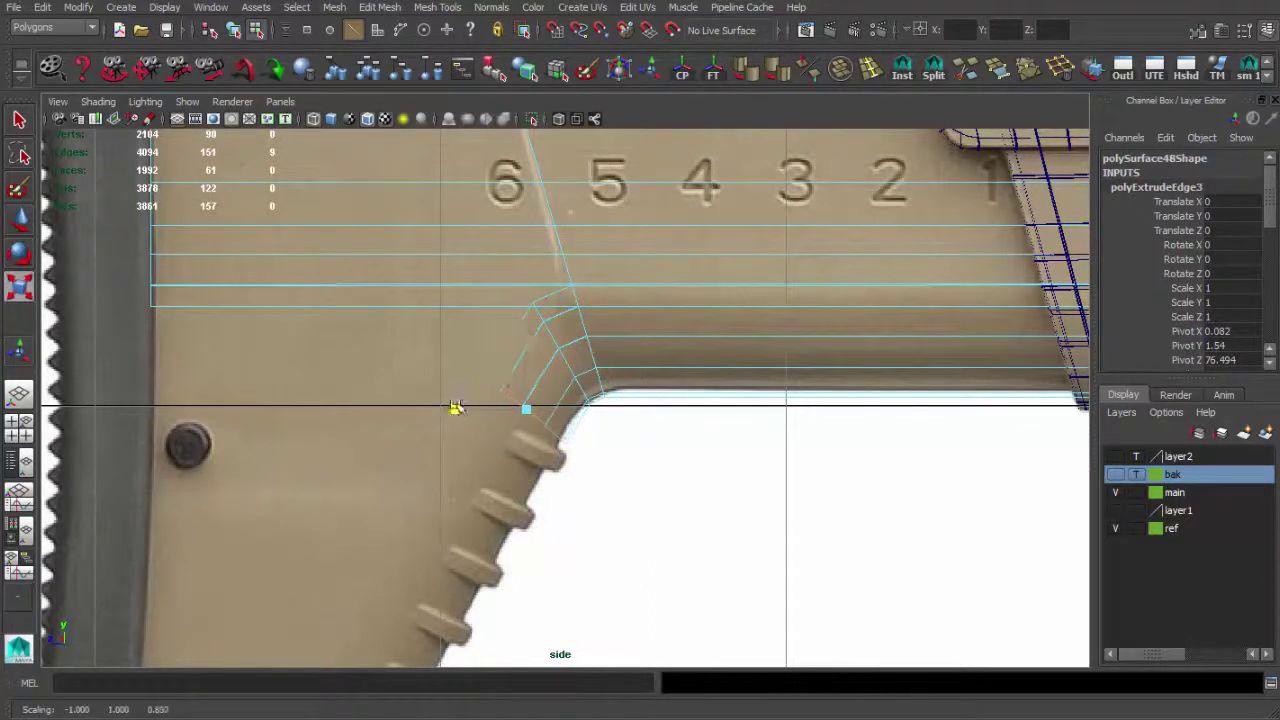
{"action": "mouse_move", "coordinate": [527, 408]}
{"action": "right_mouse_down", "text": "alt"}
{"action": "mouse_move", "coordinate": [480, 380]}
{"action": "mouse_move", "coordinate": [551, 380]}
{"action": "right_mouse_up", "text": "alt"}
{"action": "key", "text": "ctrl+e"}
{"action": "middle_click_drag", "start_coordinate": [551, 378], "coordinate": [527, 567], "text": "alt"}
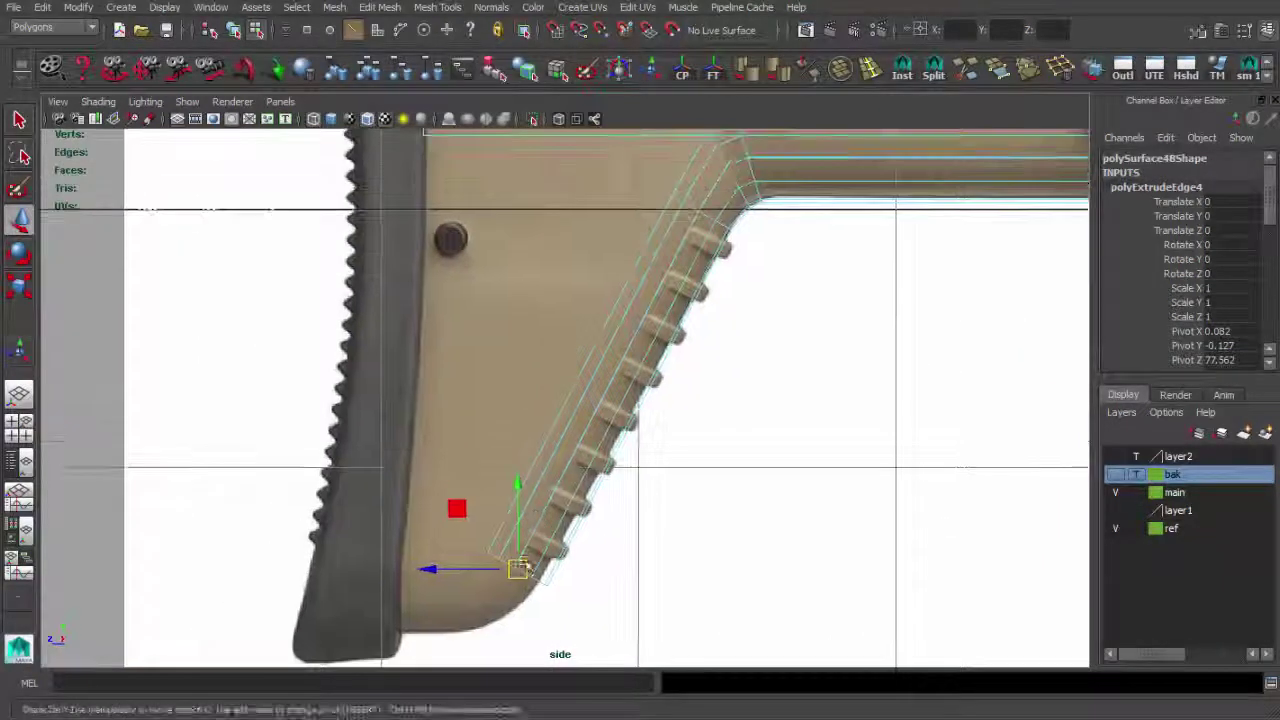
{"action": "right_click_drag", "start_coordinate": [508, 571], "coordinate": [590, 540], "text": "alt"}
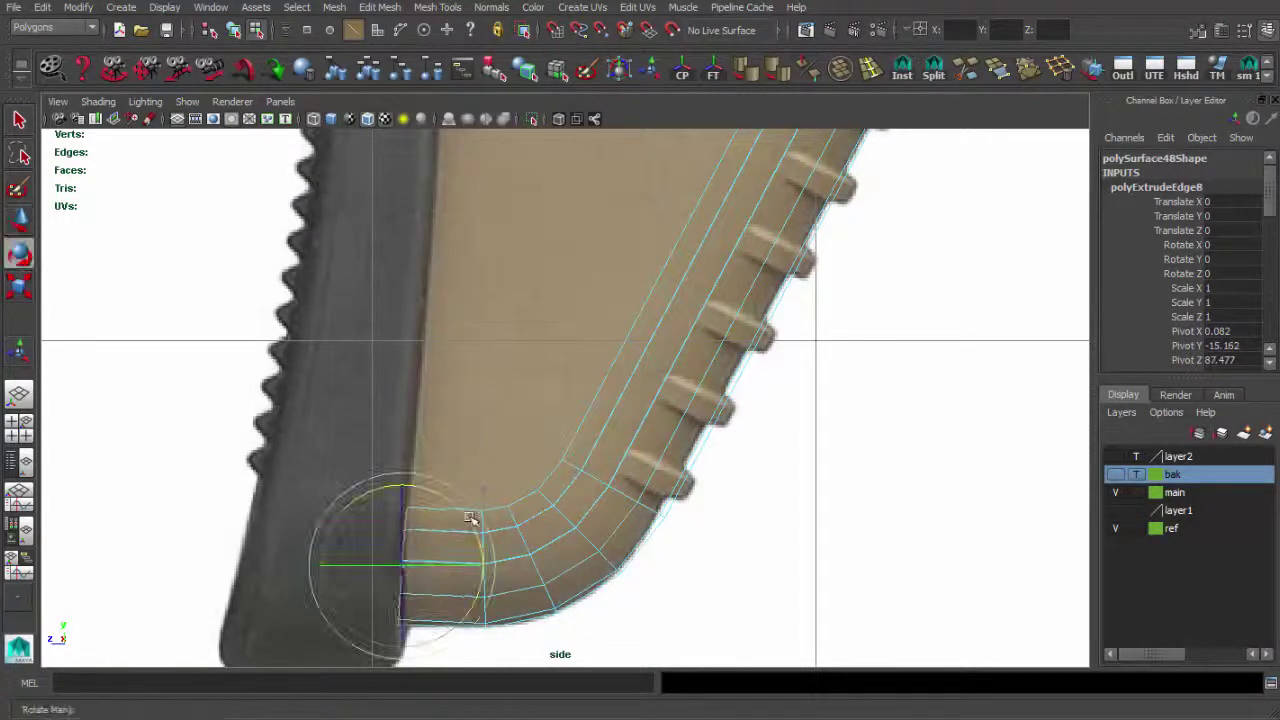
Rotate the last extrusion so the leg curves back at the bottom.
{"action": "right_click_drag", "start_coordinate": [395, 575], "coordinate": [430, 540], "text": "alt"}
{"action": "middle_click_drag", "start_coordinate": [430, 540], "coordinate": [500, 420], "text": "alt"}
{"action": "key", "text": "space"}
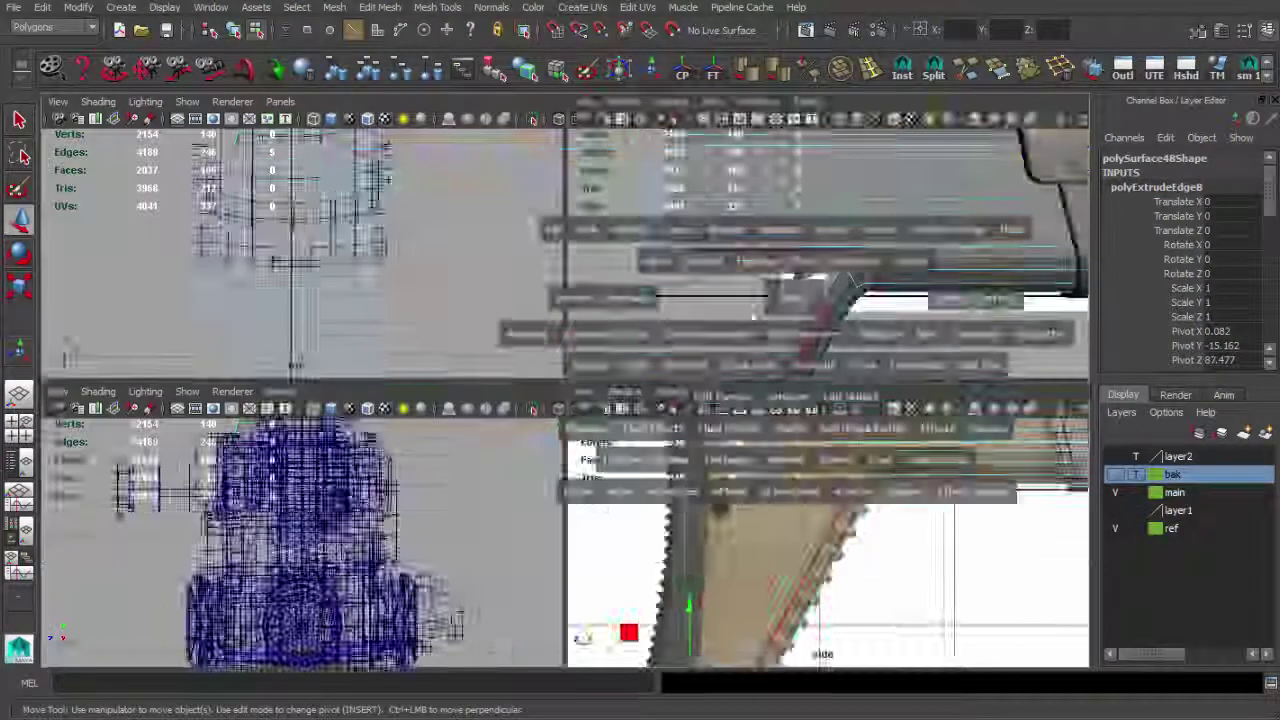
{"action": "key", "text": "space"}
{"action": "key", "text": "e"}
{"action": "left_click", "coordinate": [837, 246]}
{"action": "mouse_move", "coordinate": [837, 246]}
{"action": "left_mouse_down", "text": "alt"}
{"action": "mouse_move", "coordinate": [813, 410]}
{"action": "mouse_move", "coordinate": [629, 360]}
{"action": "mouse_move", "coordinate": [595, 279]}
{"action": "left_mouse_up", "text": "alt"}
Insert an edge loop along the slanted leg.
{"action": "left_click", "coordinate": [629, 360]}
{"action": "right_click_drag", "start_coordinate": [595, 279], "coordinate": [608, 243], "text": "alt"}
{"action": "left_click", "coordinate": [629, 297]}
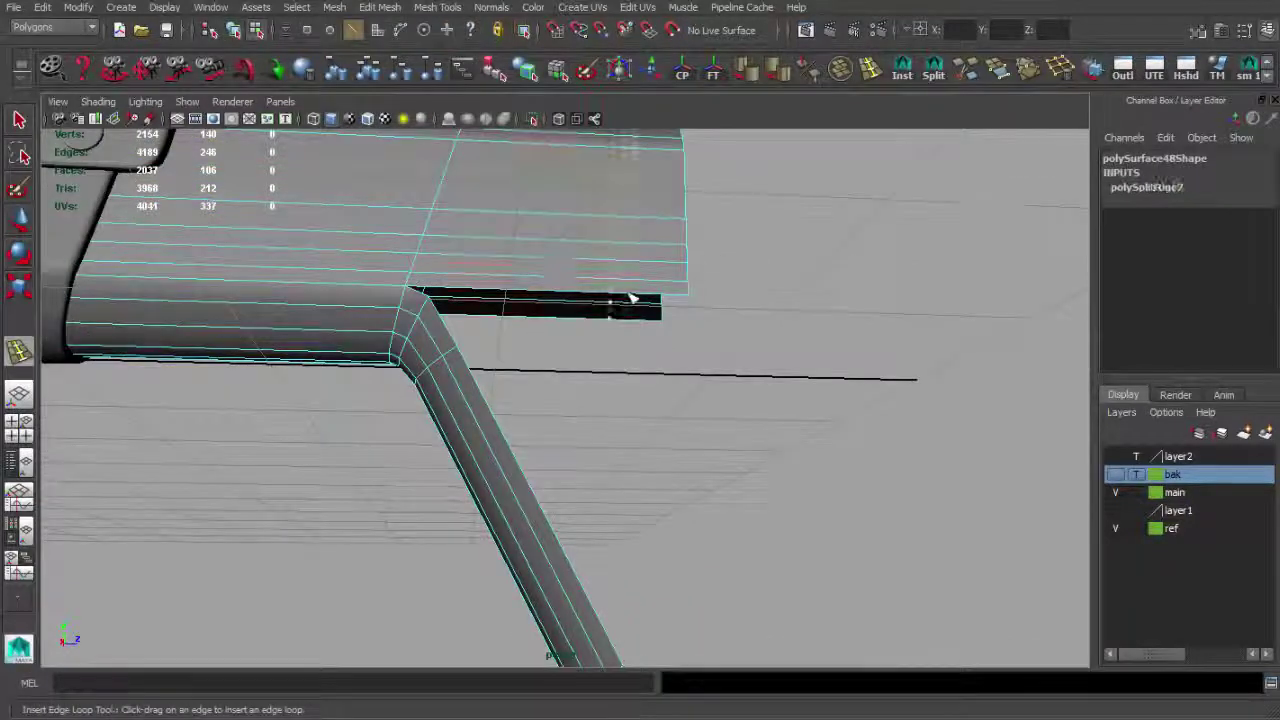
{"action": "right_click_drag", "start_coordinate": [629, 297], "coordinate": [567, 268], "text": "alt"}
{"action": "key", "text": "q"}
{"action": "left_click_drag", "start_coordinate": [567, 268], "coordinate": [493, 390], "text": "alt"}
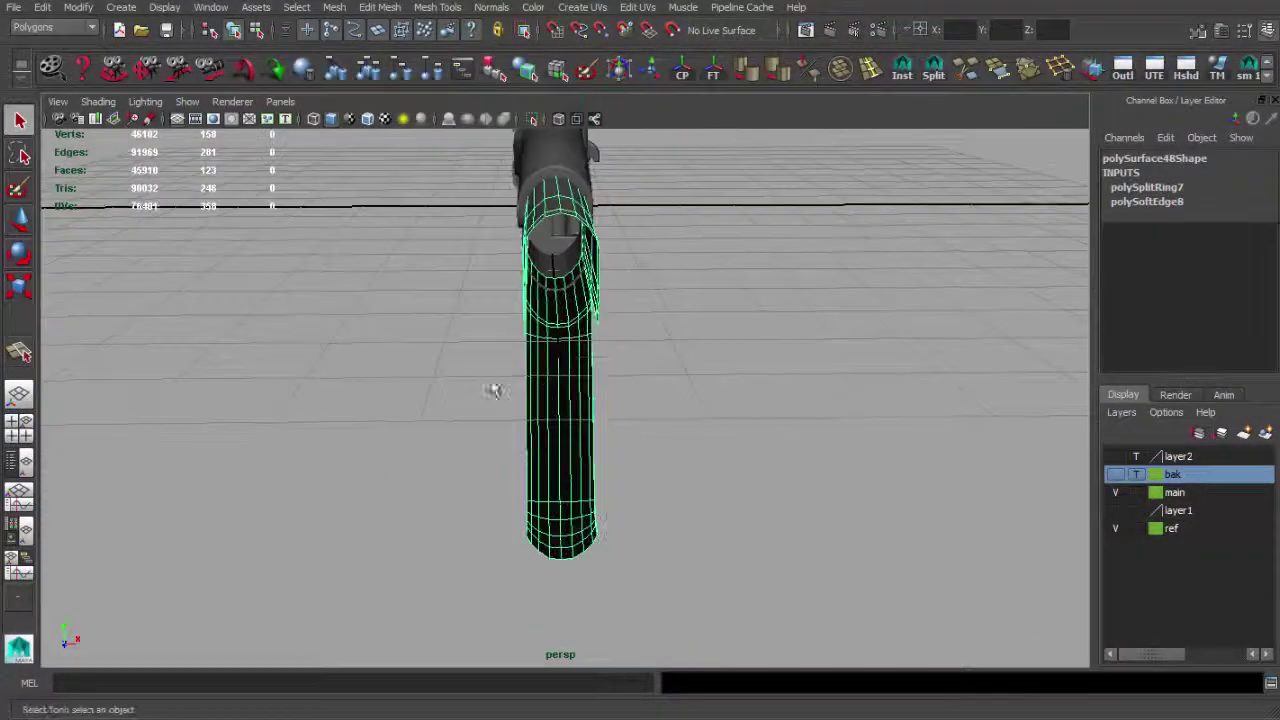
Delete a strip of leg faces and append a polygon across the gap.
{"action": "key", "text": "w"}
{"action": "left_click_drag", "start_coordinate": [557, 615], "coordinate": [577, 457]}
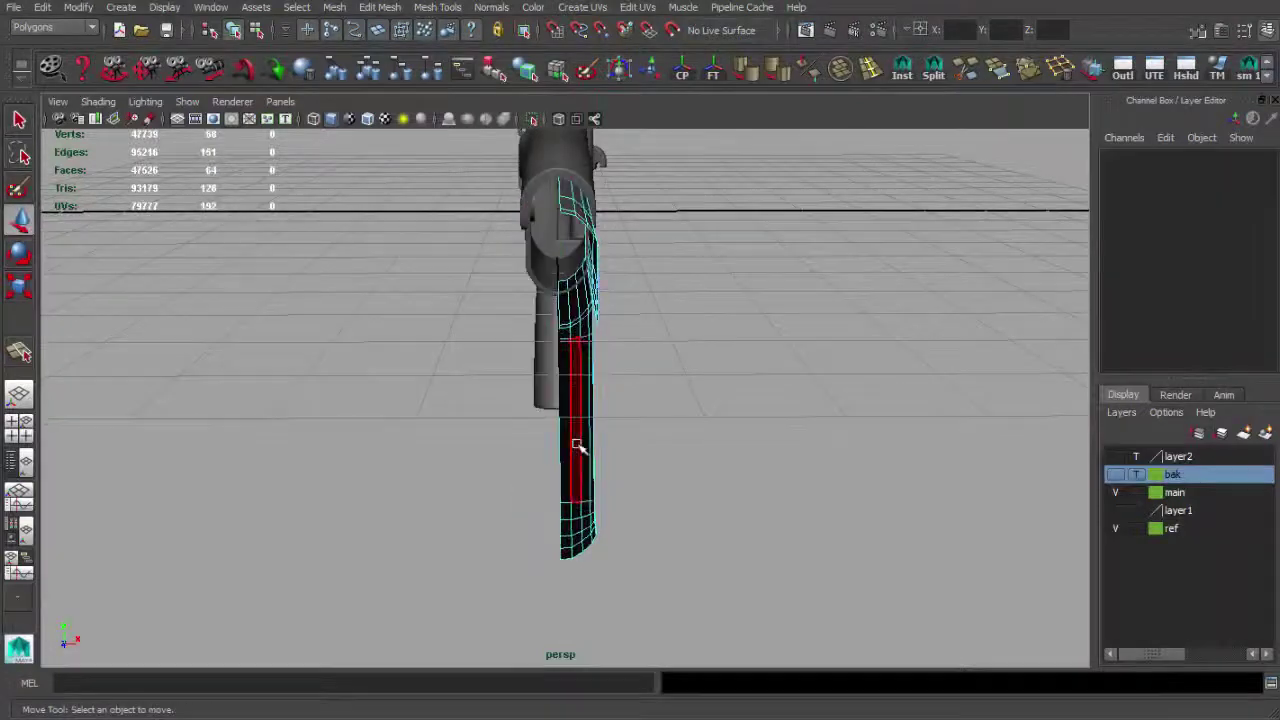
{"action": "key", "text": "Delete"}
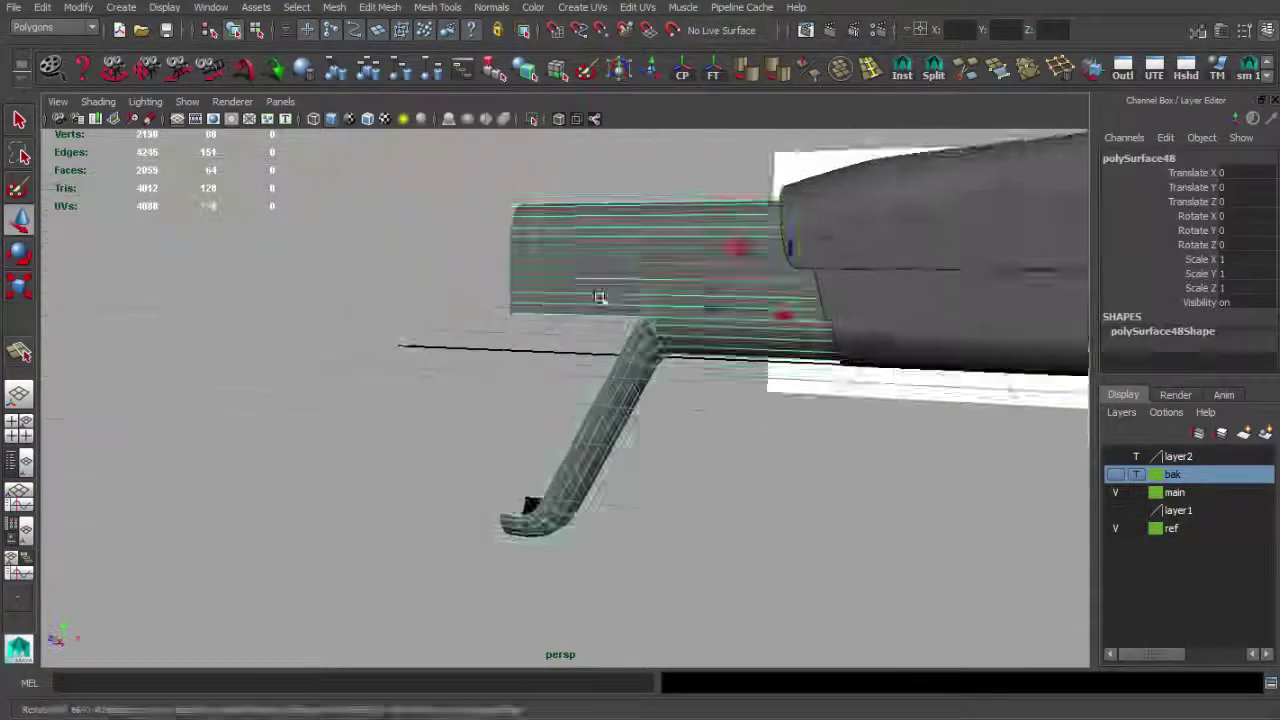
{"action": "left_click_drag", "start_coordinate": [836, 311], "coordinate": [708, 348], "text": "alt"}
{"action": "key", "text": "Return"}
{"action": "mouse_move", "coordinate": [566, 652]}
{"action": "left_mouse_down", "text": "alt"}
{"action": "mouse_move", "coordinate": [538, 343]}
{"action": "mouse_move", "coordinate": [509, 329]}
{"action": "left_mouse_up", "text": "alt"}
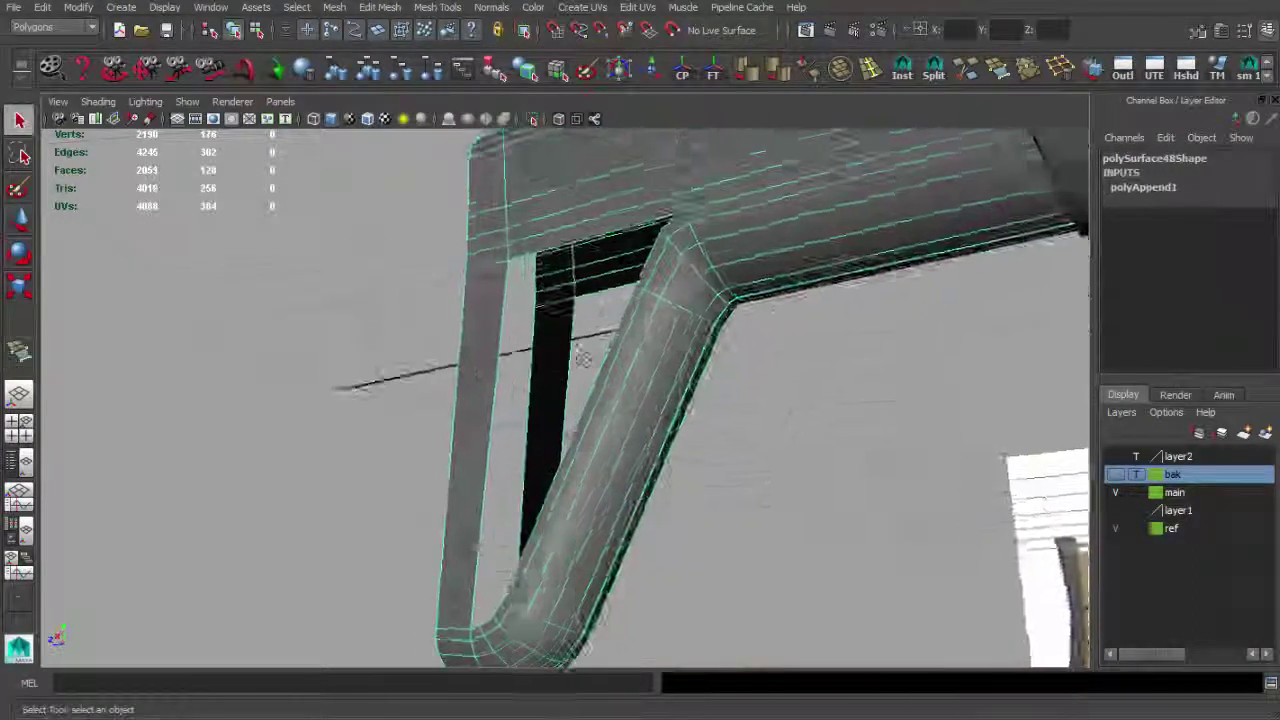
Add an edge loop to the frame and extrude the edge loop along the opening.
{"action": "left_click", "coordinate": [509, 329]}
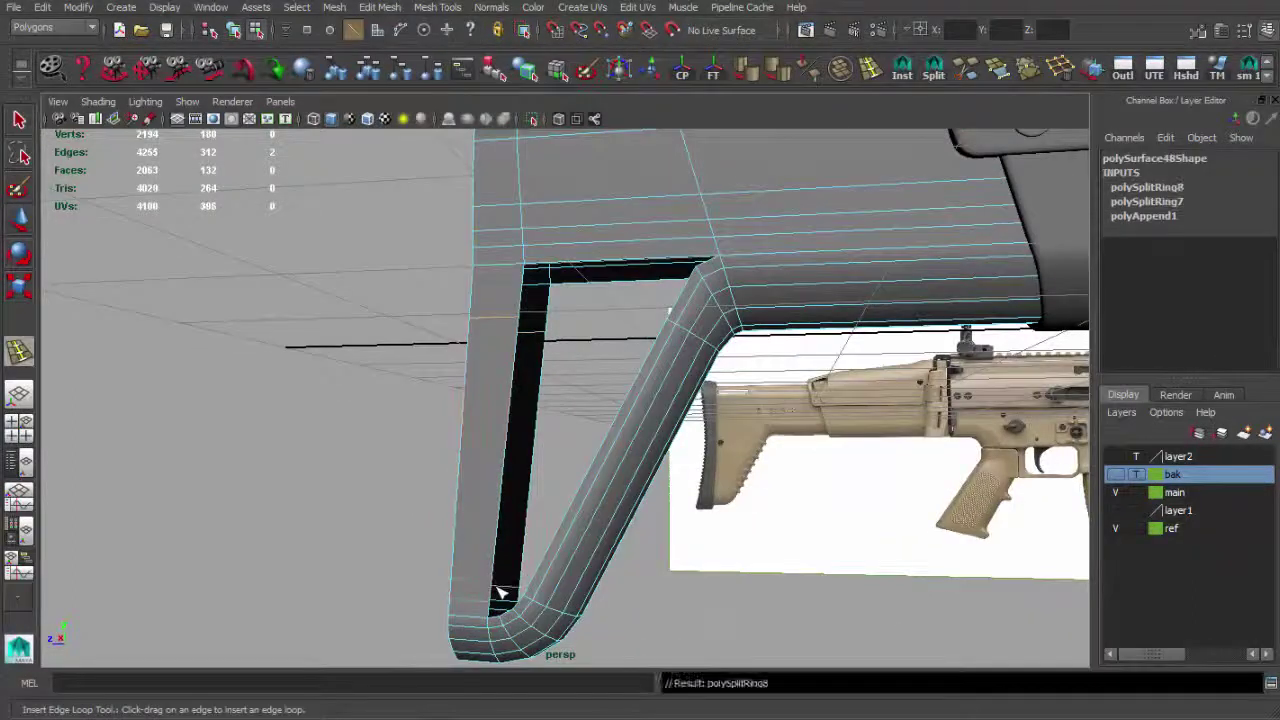
{"action": "right_click_drag", "start_coordinate": [509, 395], "coordinate": [707, 168], "text": "alt"}
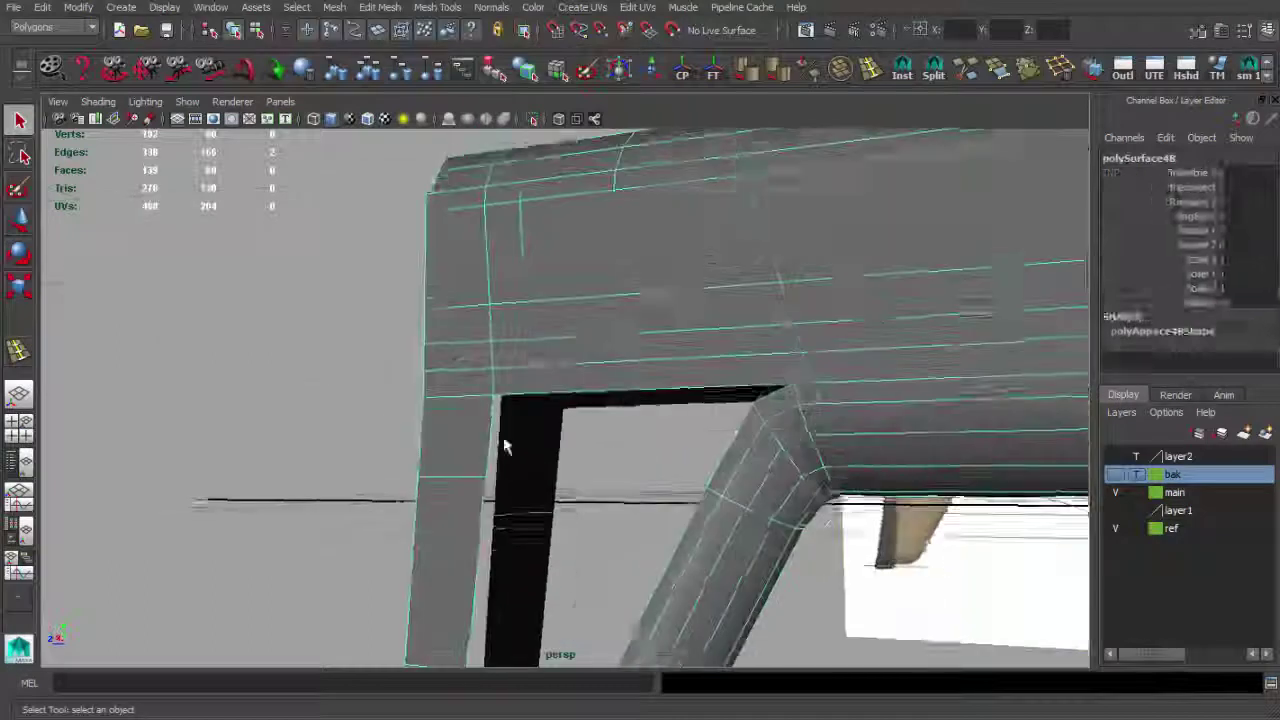
{"action": "left_click_drag", "start_coordinate": [760, 300], "coordinate": [886, 383], "text": "alt"}
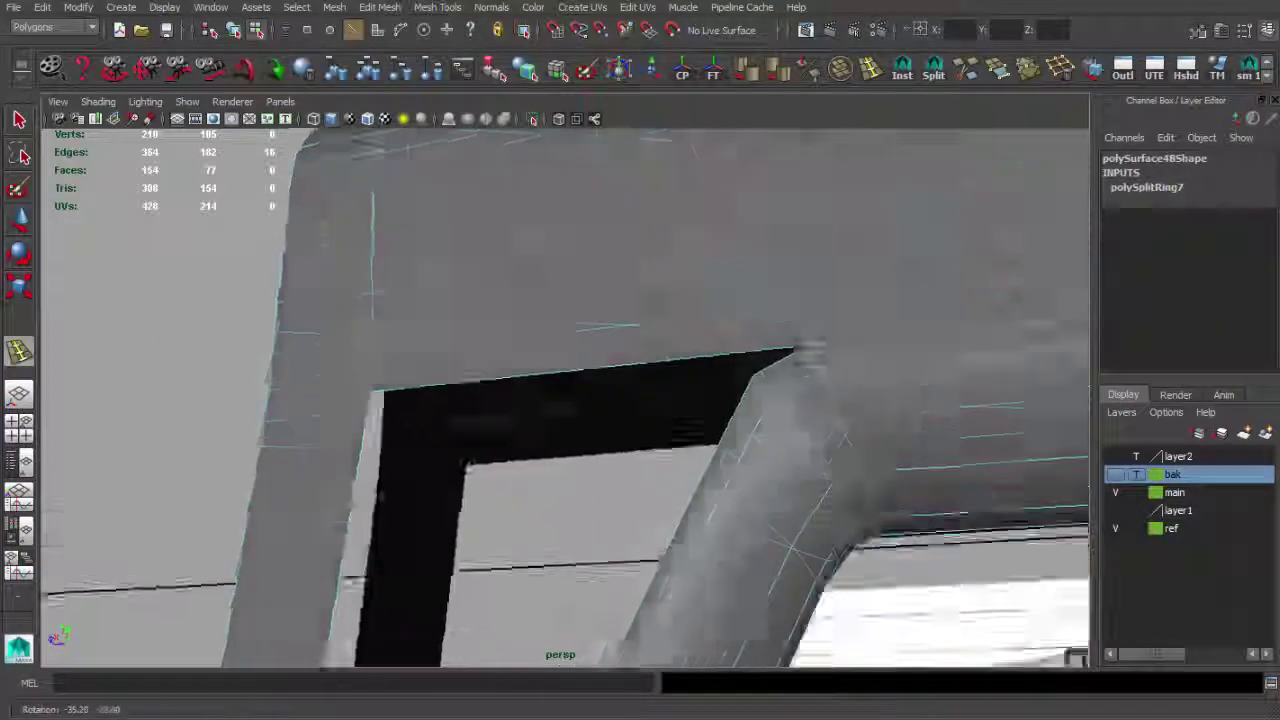
{"action": "double_click", "coordinate": [807, 390]}
{"action": "right_click_drag", "start_coordinate": [807, 390], "coordinate": [623, 451], "text": "alt"}
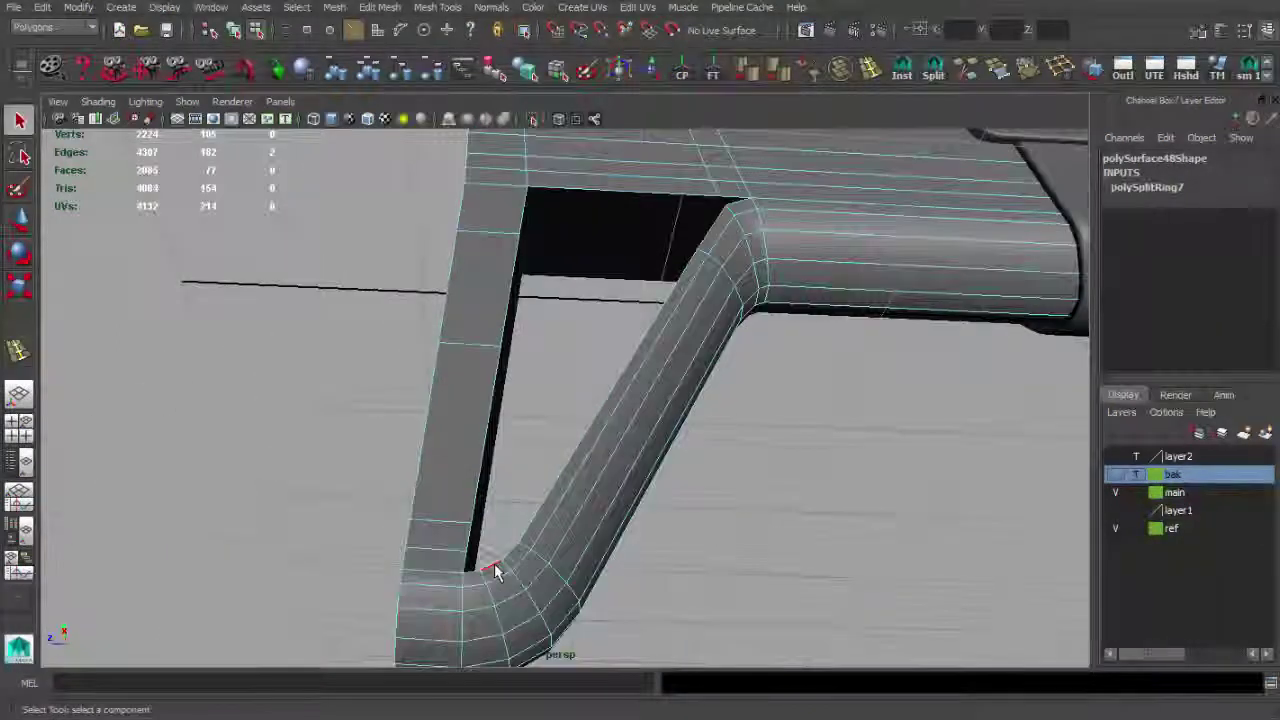
{"action": "right_click_drag", "start_coordinate": [491, 571], "coordinate": [757, 434], "text": "alt"}
{"action": "key", "text": "ctrl+e"}
{"action": "left_click_drag", "start_coordinate": [757, 434], "coordinate": [818, 321], "text": "alt"}
{"action": "mouse_move", "coordinate": [818, 321]}
{"action": "right_mouse_down", "text": "alt"}
{"action": "mouse_move", "coordinate": [583, 420]}
{"action": "mouse_move", "coordinate": [913, 205]}
{"action": "right_mouse_up", "text": "alt"}
Append a polygon to patch the leg joint and check it against the reference.
{"action": "key", "text": "q"}
{"action": "left_click_drag", "start_coordinate": [877, 197], "coordinate": [570, 537], "text": "alt"}
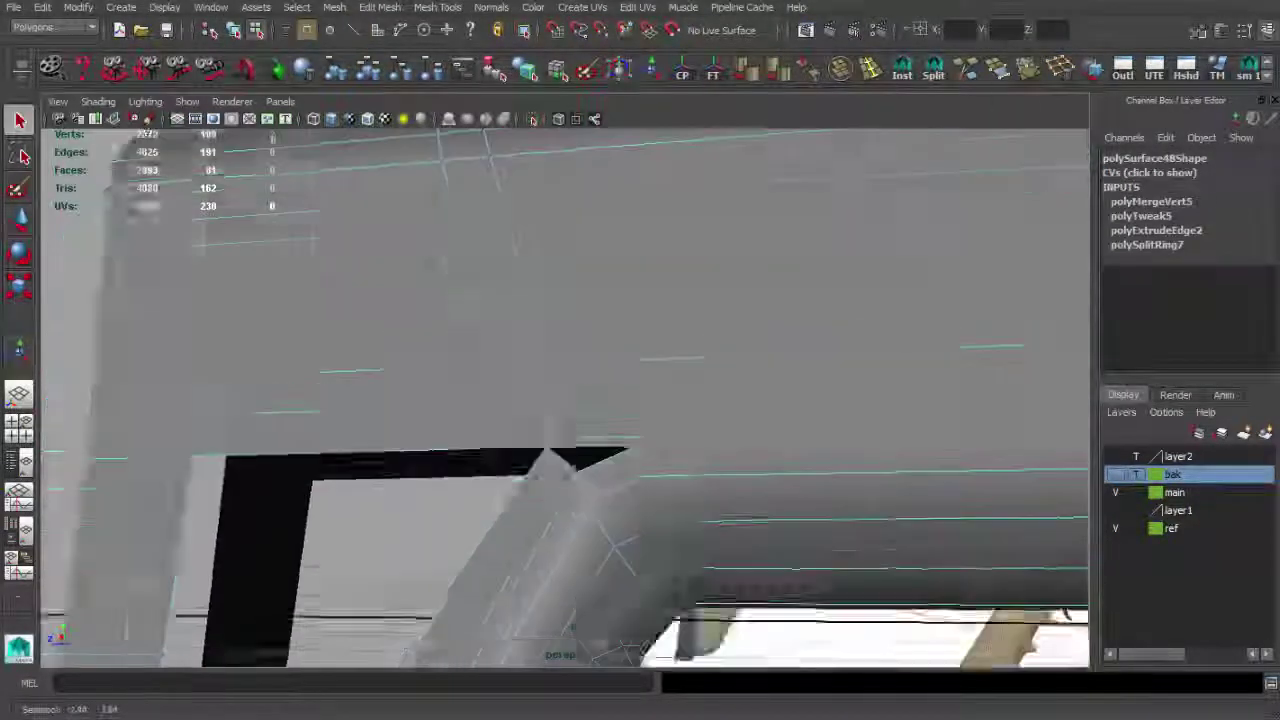
{"action": "left_click_drag", "start_coordinate": [778, 311], "coordinate": [549, 487], "text": "alt"}
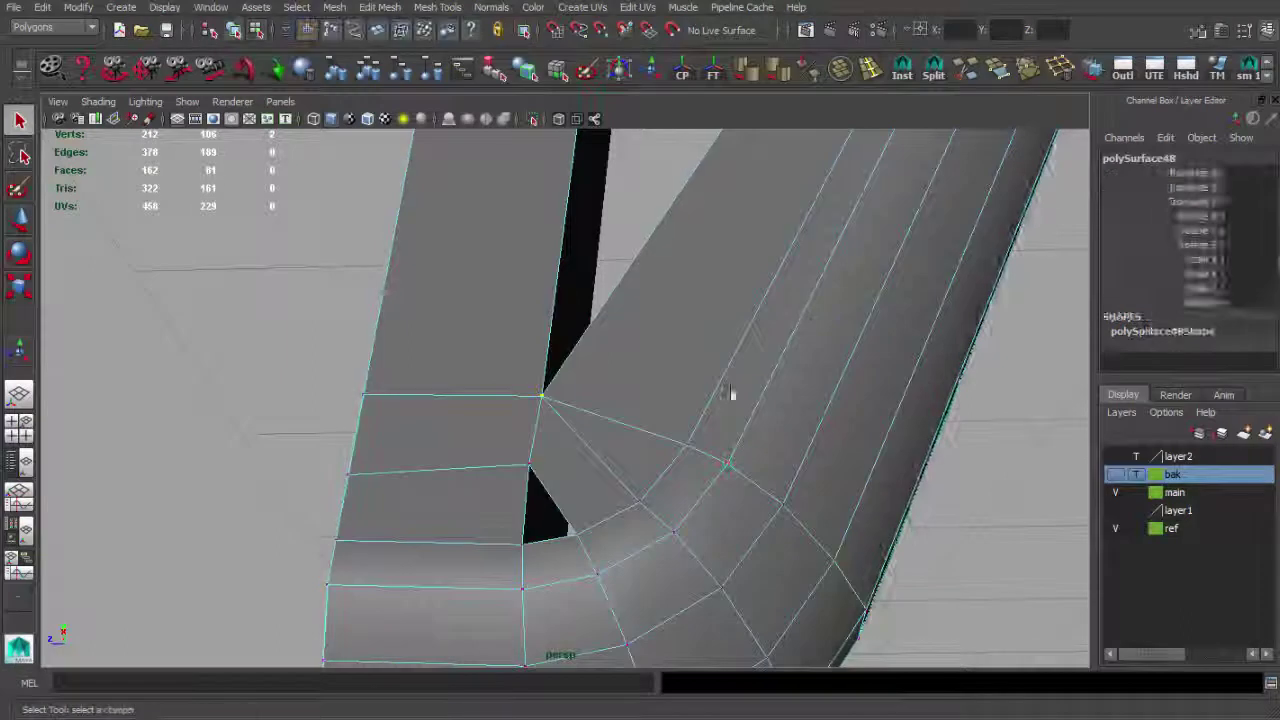
{"action": "mouse_move", "coordinate": [734, 394]}
{"action": "left_mouse_down", "text": "alt"}
{"action": "mouse_move", "coordinate": [632, 430]}
{"action": "mouse_move", "coordinate": [800, 463]}
{"action": "left_mouse_up", "text": "alt"}
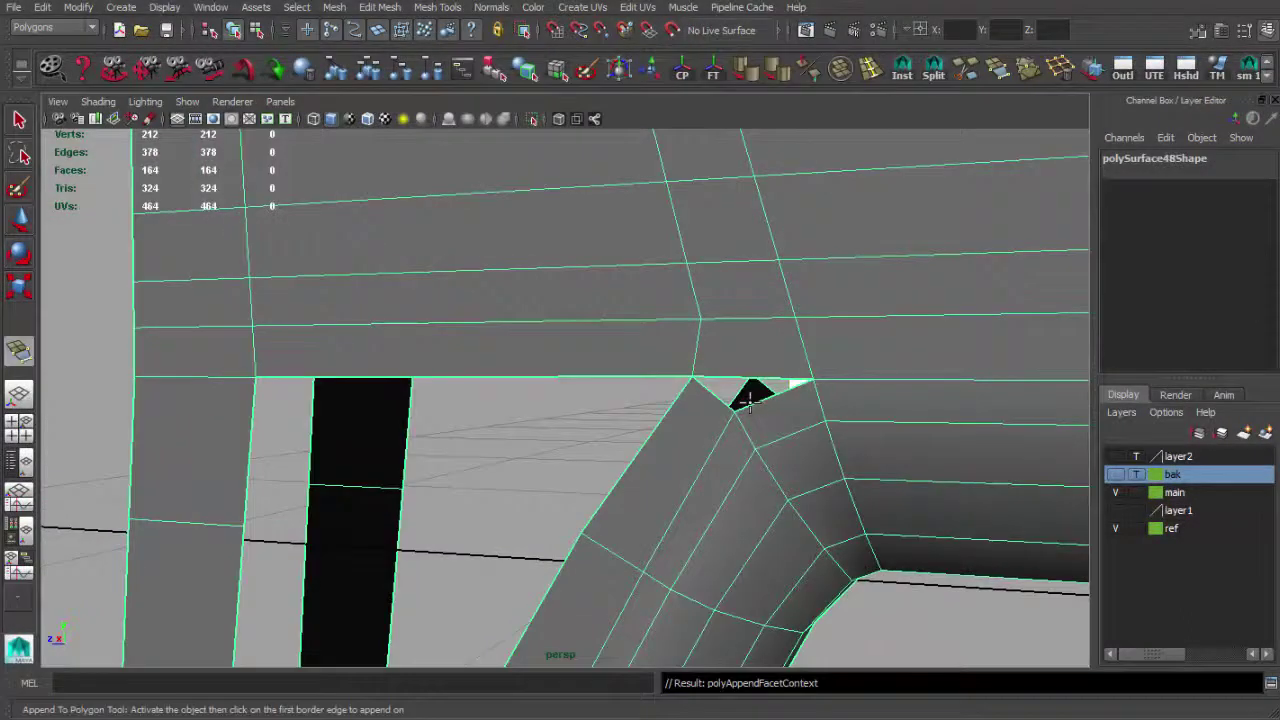
{"action": "key", "text": "Return"}
{"action": "mouse_move", "coordinate": [743, 377]}
{"action": "left_mouse_down", "text": "alt"}
{"action": "mouse_move", "coordinate": [623, 409]}
{"action": "mouse_move", "coordinate": [700, 380]}
{"action": "left_mouse_up", "text": "alt"}
{"action": "mouse_move", "coordinate": [565, 510]}
{"action": "left_mouse_down", "text": "alt"}
{"action": "mouse_move", "coordinate": [609, 480]}
{"action": "mouse_move", "coordinate": [631, 380]}
{"action": "left_mouse_up", "text": "alt"}
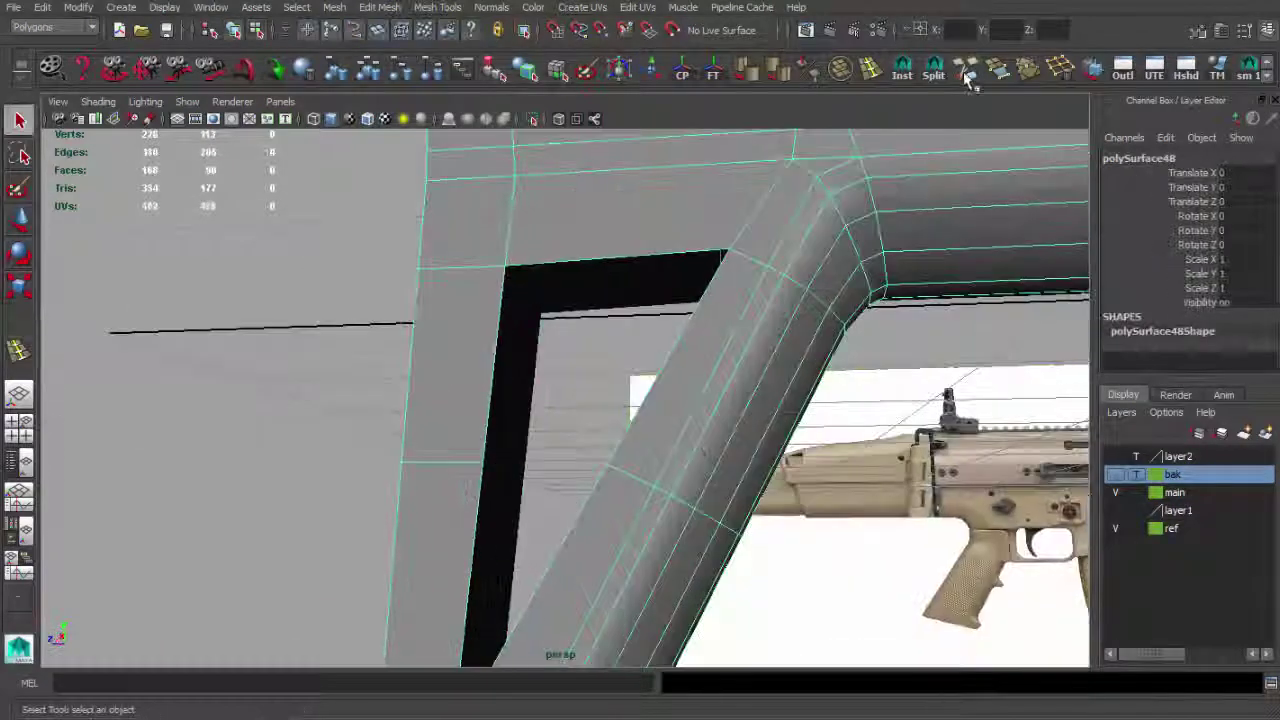
{"action": "mouse_move", "coordinate": [497, 340]}
{"action": "left_mouse_down", "text": "alt"}
{"action": "mouse_move", "coordinate": [597, 357]}
{"action": "mouse_move", "coordinate": [580, 294]}
{"action": "mouse_move", "coordinate": [420, 351]}
{"action": "mouse_move", "coordinate": [591, 425]}
{"action": "mouse_move", "coordinate": [357, 414]}
{"action": "mouse_move", "coordinate": [600, 306]}
{"action": "mouse_move", "coordinate": [748, 372]}
{"action": "mouse_move", "coordinate": [723, 429]}
{"action": "mouse_move", "coordinate": [735, 360]}
{"action": "left_mouse_up", "text": "alt"}
Insert another edge loop on the stock and check it in the side view.
{"action": "left_click", "coordinate": [420, 351]}
{"action": "left_click", "coordinate": [700, 443]}
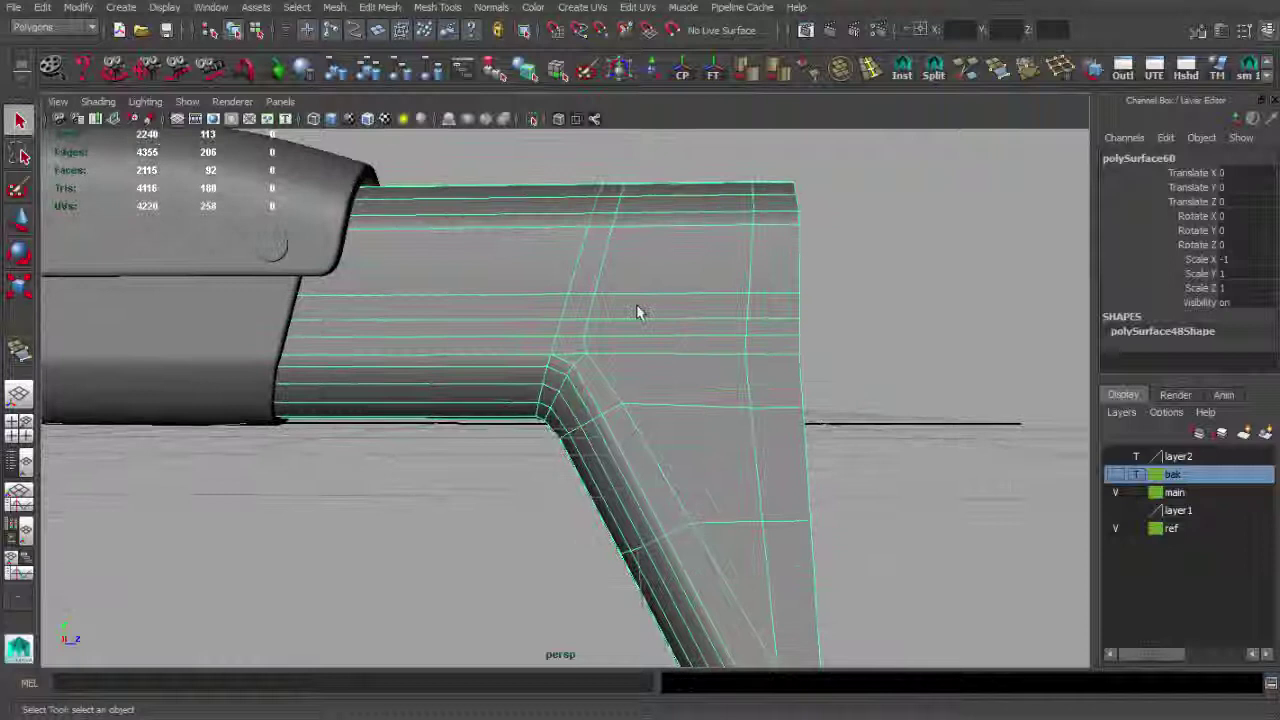
{"action": "left_click", "coordinate": [523, 360]}
{"action": "mouse_move", "coordinate": [523, 360]}
{"action": "left_mouse_down", "text": "alt"}
{"action": "mouse_move", "coordinate": [686, 403]}
{"action": "mouse_move", "coordinate": [689, 434]}
{"action": "left_mouse_up", "text": "alt"}
{"action": "key", "text": "space"}
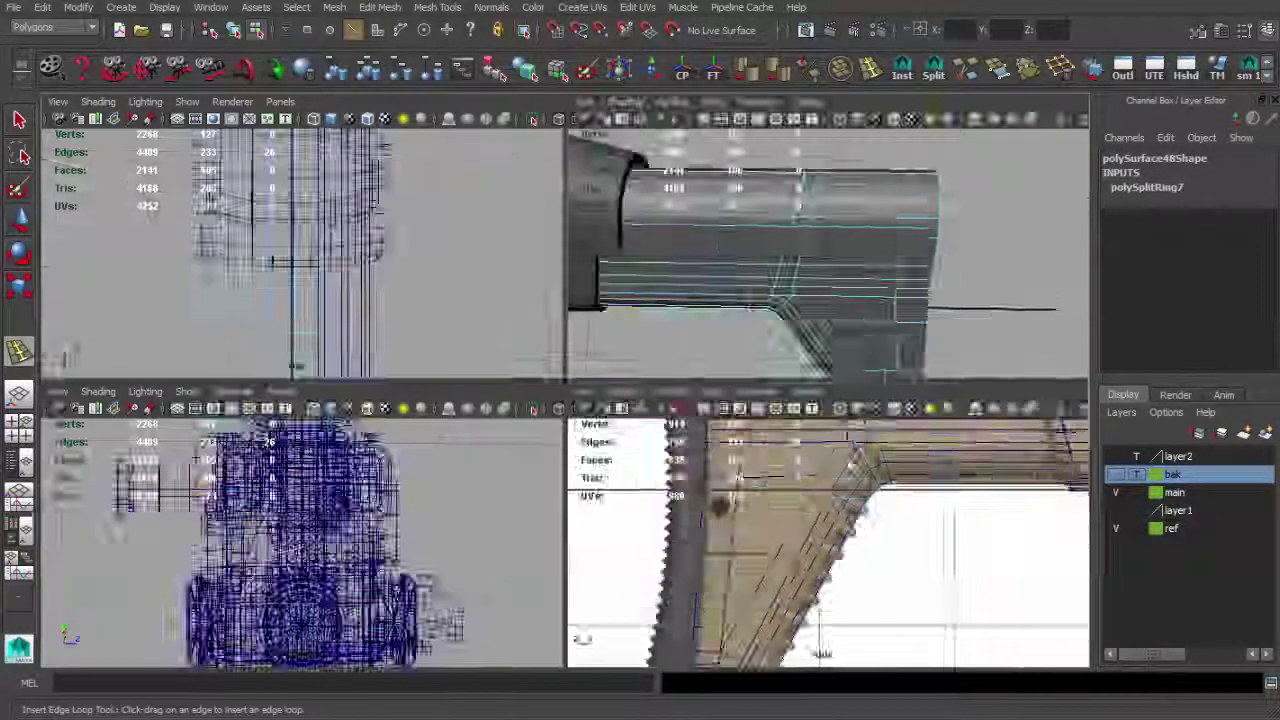
{"action": "key", "text": "space"}
{"action": "scroll", "coordinate": [509, 349], "scroll_direction": "up", "scroll_amount": 2}
{"action": "middle_click_drag", "start_coordinate": [545, 344], "coordinate": [535, 384], "text": "alt"}
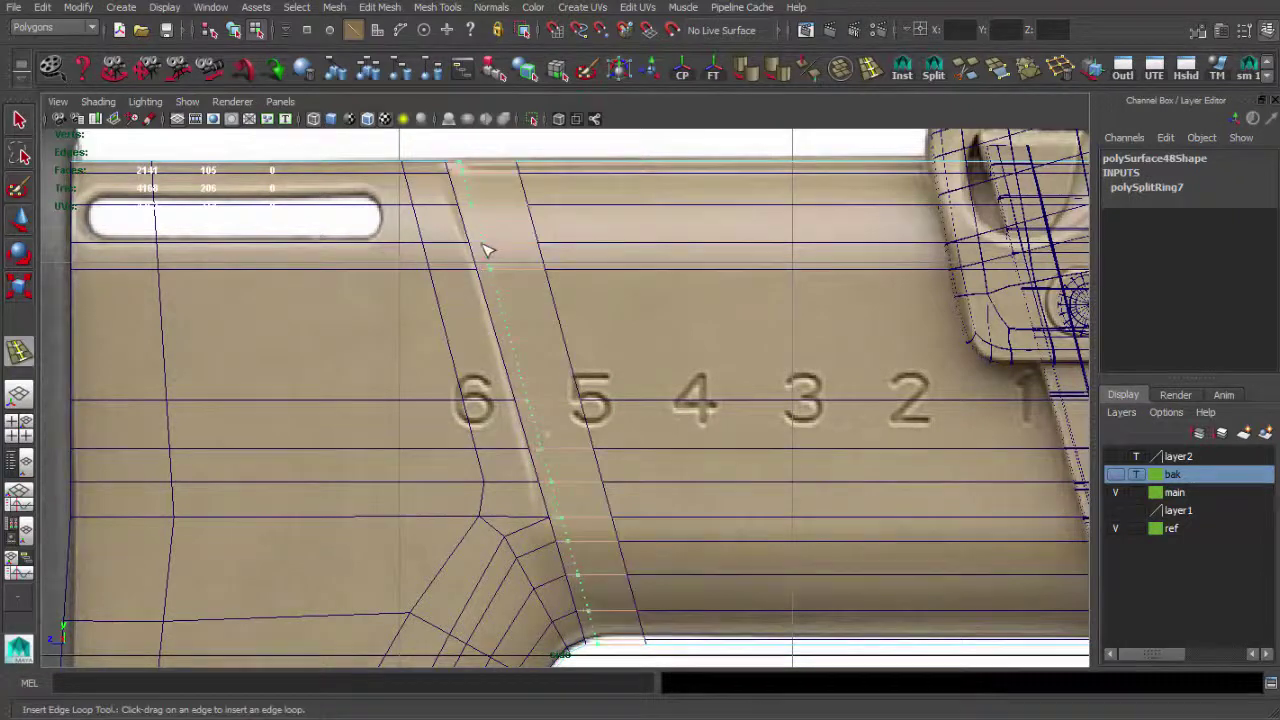
Cut the stock along the slanted rib with the Split Polygon Tool.
{"action": "mouse_move", "coordinate": [590, 467]}
{"action": "left_mouse_down", "text": "alt"}
{"action": "mouse_move", "coordinate": [611, 386]}
{"action": "mouse_move", "coordinate": [677, 354]}
{"action": "mouse_move", "coordinate": [651, 303]}
{"action": "mouse_move", "coordinate": [679, 437]}
{"action": "mouse_move", "coordinate": [563, 471]}
{"action": "mouse_move", "coordinate": [561, 400]}
{"action": "mouse_move", "coordinate": [840, 150]}
{"action": "left_mouse_up", "text": "alt"}
{"action": "mouse_move", "coordinate": [595, 377]}
{"action": "left_mouse_down", "text": "alt"}
{"action": "mouse_move", "coordinate": [520, 340]}
{"action": "mouse_move", "coordinate": [437, 351]}
{"action": "mouse_move", "coordinate": [531, 120]}
{"action": "mouse_move", "coordinate": [966, 95]}
{"action": "left_mouse_up", "text": "alt"}
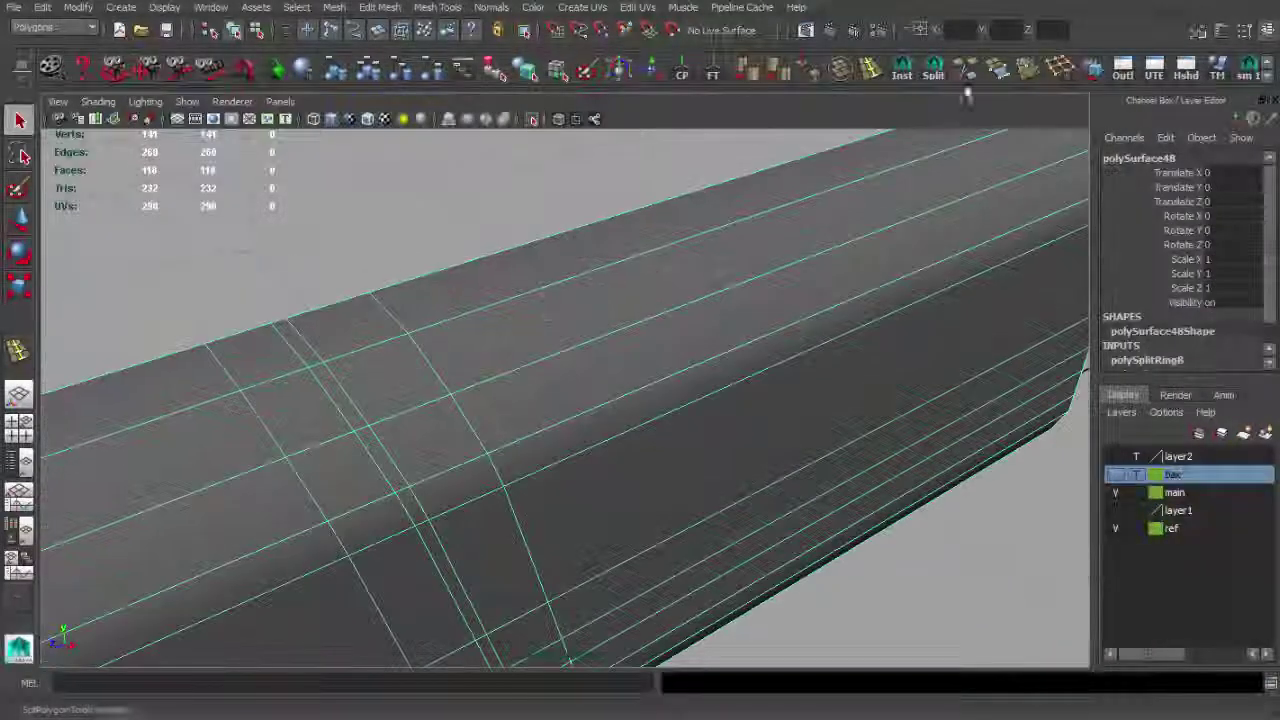
{"action": "left_click", "coordinate": [933, 68]}
{"action": "mouse_move", "coordinate": [378, 383]}
{"action": "left_mouse_down", "text": "alt"}
{"action": "mouse_move", "coordinate": [697, 193]}
{"action": "mouse_move", "coordinate": [428, 434]}
{"action": "mouse_move", "coordinate": [586, 457]}
{"action": "mouse_move", "coordinate": [615, 423]}
{"action": "mouse_move", "coordinate": [628, 363]}
{"action": "left_mouse_up", "text": "alt"}
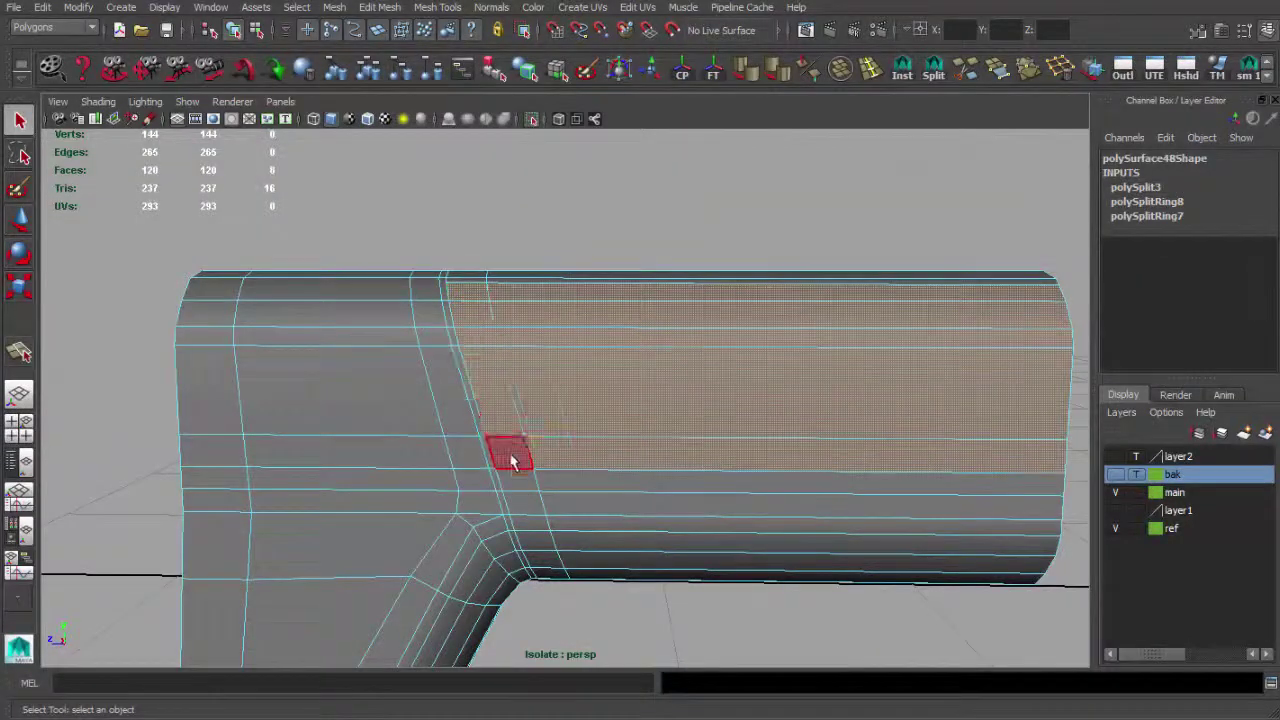
Isolate and frame the selected stock faces in the perspective view.
{"action": "key", "text": "space"}
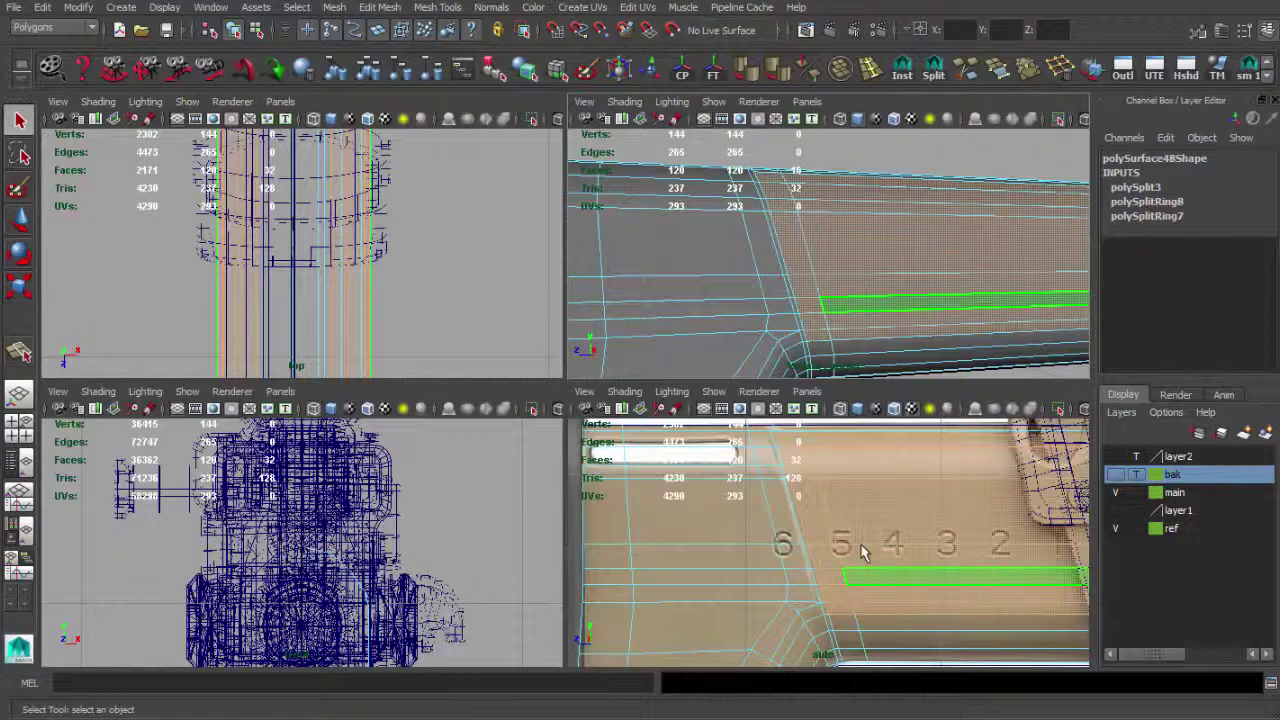
{"action": "key", "text": "space"}
{"action": "mouse_move", "coordinate": [651, 443]}
{"action": "left_mouse_down", "text": "alt"}
{"action": "mouse_move", "coordinate": [749, 477]}
{"action": "mouse_move", "coordinate": [790, 355]}
{"action": "mouse_move", "coordinate": [553, 340]}
{"action": "left_mouse_up", "text": "alt"}
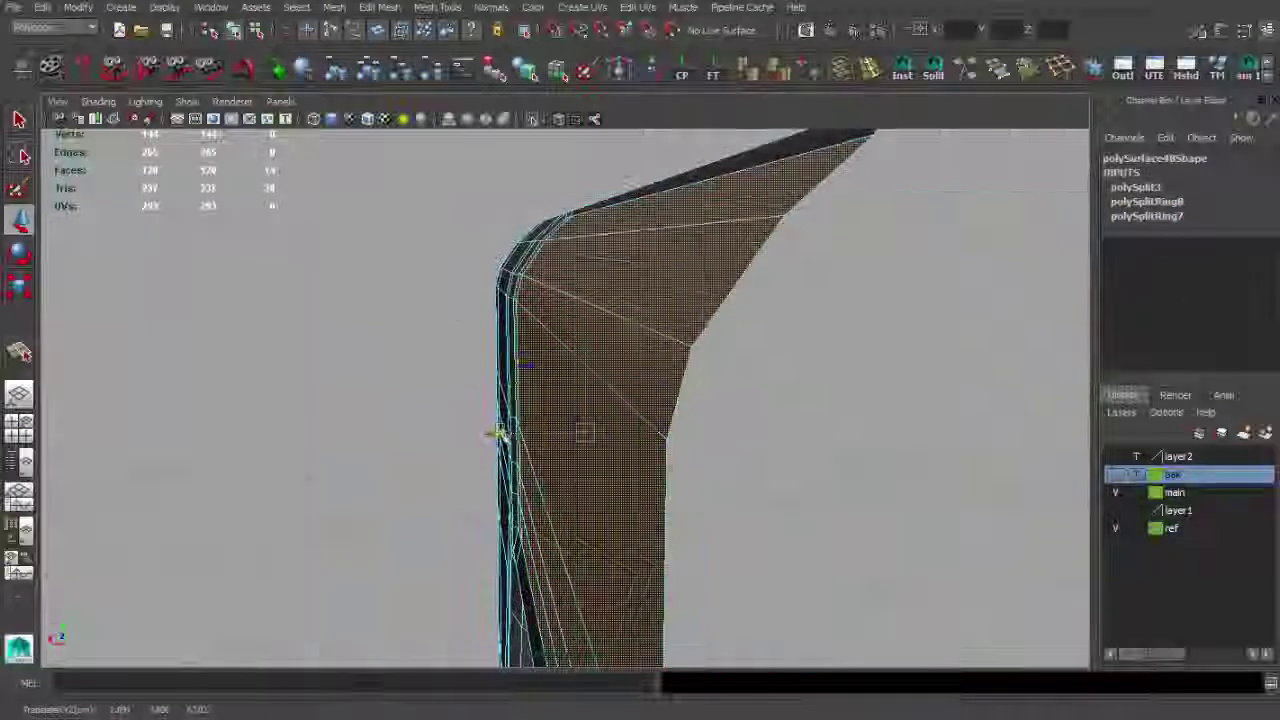
{"action": "key", "text": "ctrl+1"}
{"action": "key", "text": "f"}
{"action": "mouse_move", "coordinate": [826, 305]}
{"action": "left_mouse_down", "text": "alt"}
{"action": "mouse_move", "coordinate": [727, 396]}
{"action": "mouse_move", "coordinate": [760, 455]}
{"action": "left_mouse_up", "text": "alt"}
{"action": "left_click_drag", "start_coordinate": [845, 340], "coordinate": [810, 392], "text": "alt"}
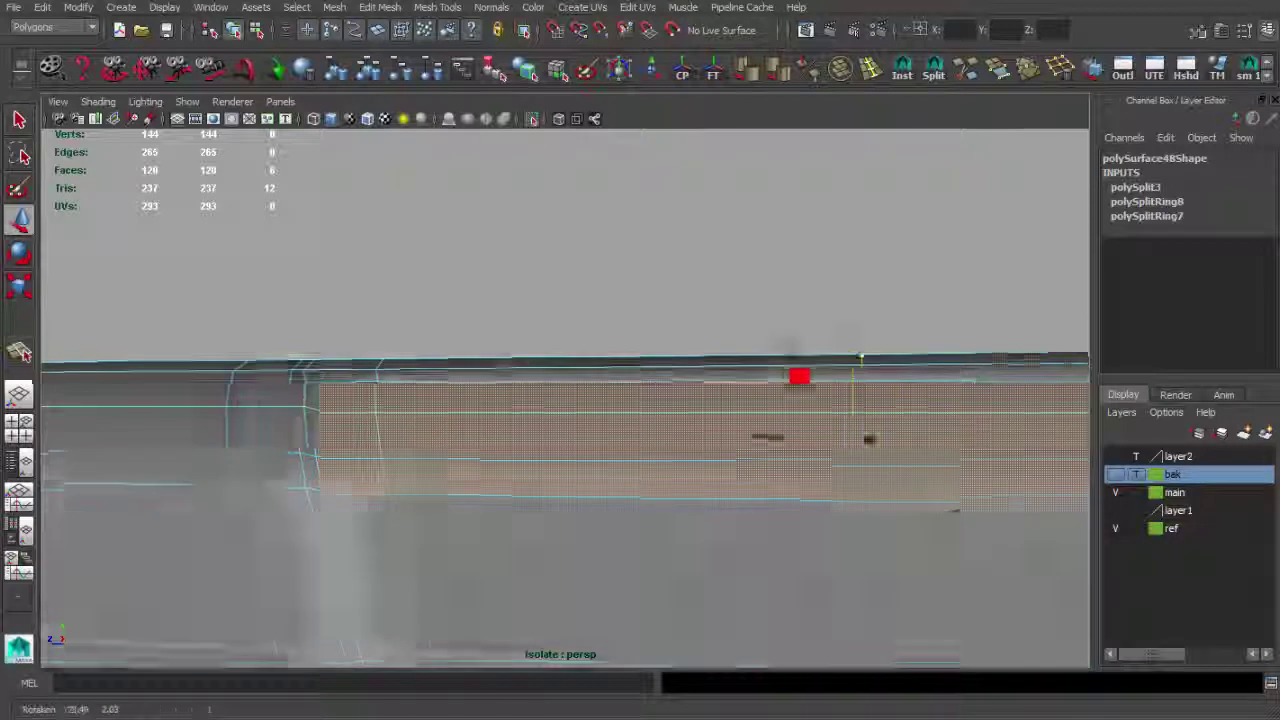
Move the stock's side edges to line up with the slot's top and bottom.
{"action": "key", "text": "F8"}
{"action": "scroll", "coordinate": [589, 429], "scroll_direction": "up", "scroll_amount": 5}
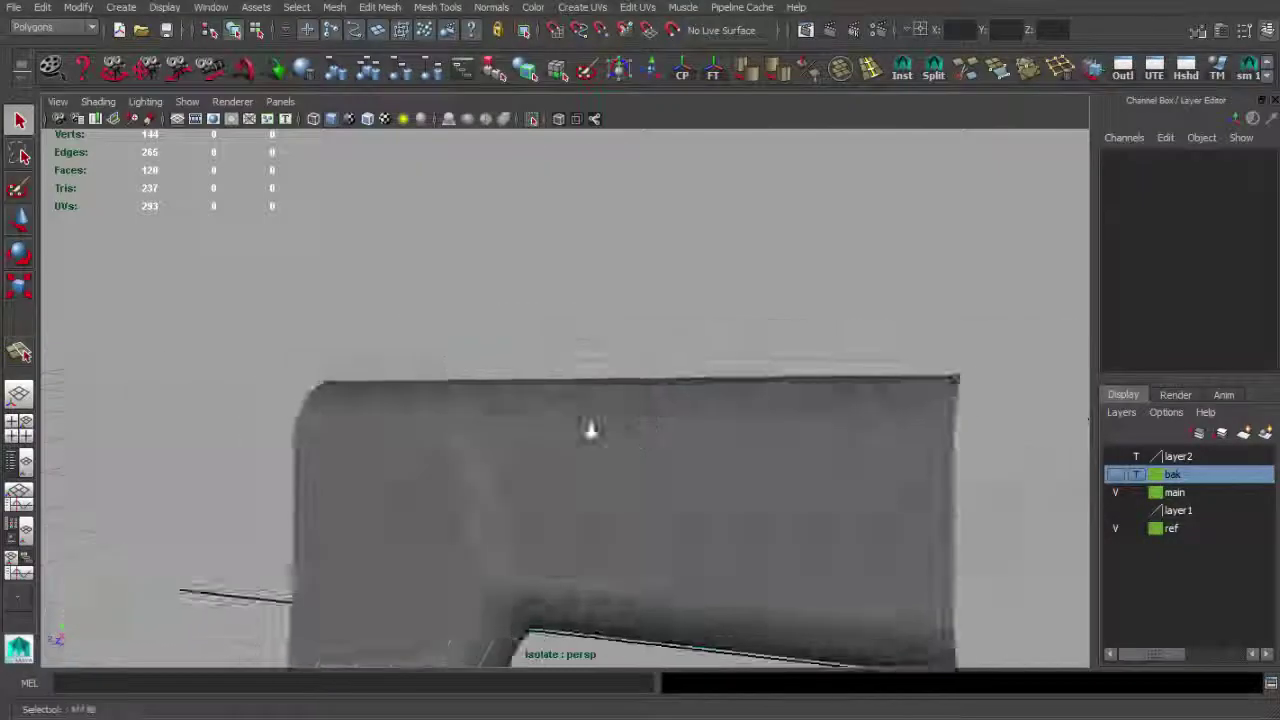
{"action": "left_click_drag", "start_coordinate": [589, 429], "coordinate": [411, 393], "text": "alt"}
{"action": "right_click_drag", "start_coordinate": [411, 393], "coordinate": [470, 398]}
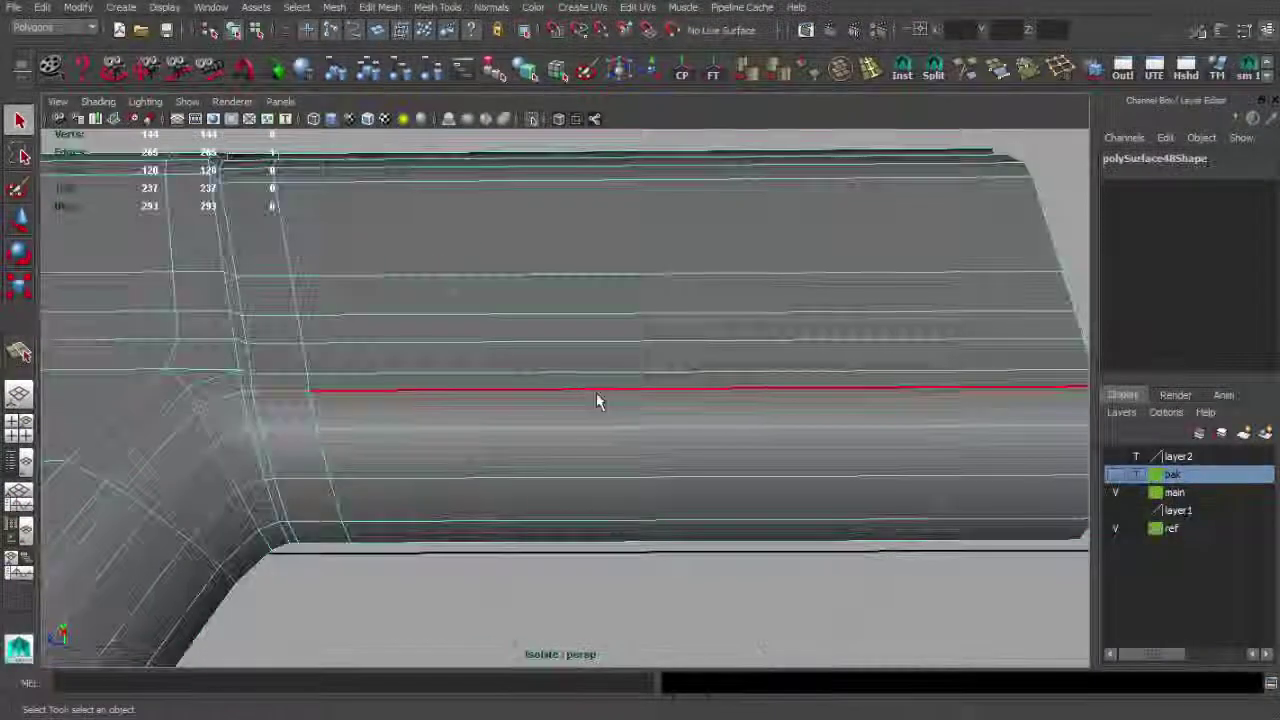
{"action": "left_click", "coordinate": [596, 392]}
{"action": "left_click_drag", "start_coordinate": [596, 392], "coordinate": [606, 408], "text": "alt"}
{"action": "key", "text": "w"}
{"action": "mouse_move", "coordinate": [455, 388]}
{"action": "left_mouse_down", "text": "alt"}
{"action": "mouse_move", "coordinate": [643, 380]}
{"action": "mouse_move", "coordinate": [814, 394]}
{"action": "mouse_move", "coordinate": [549, 343]}
{"action": "mouse_move", "coordinate": [555, 475]}
{"action": "mouse_move", "coordinate": [560, 374]}
{"action": "mouse_move", "coordinate": [731, 449]}
{"action": "mouse_move", "coordinate": [614, 374]}
{"action": "mouse_move", "coordinate": [760, 148]}
{"action": "left_mouse_up", "text": "alt"}
{"action": "key", "text": "F8"}
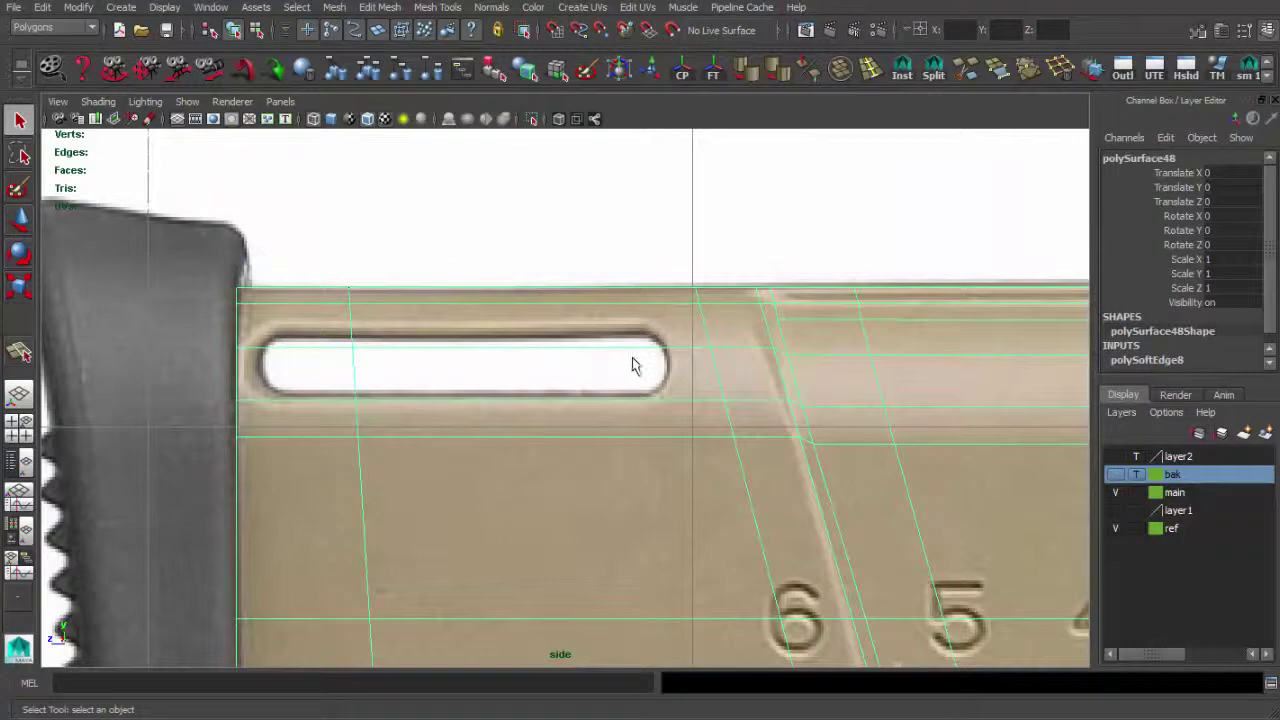
Insert edge loops around the slot and delete the faces inside it.
{"action": "key", "text": "ctrl+e"}
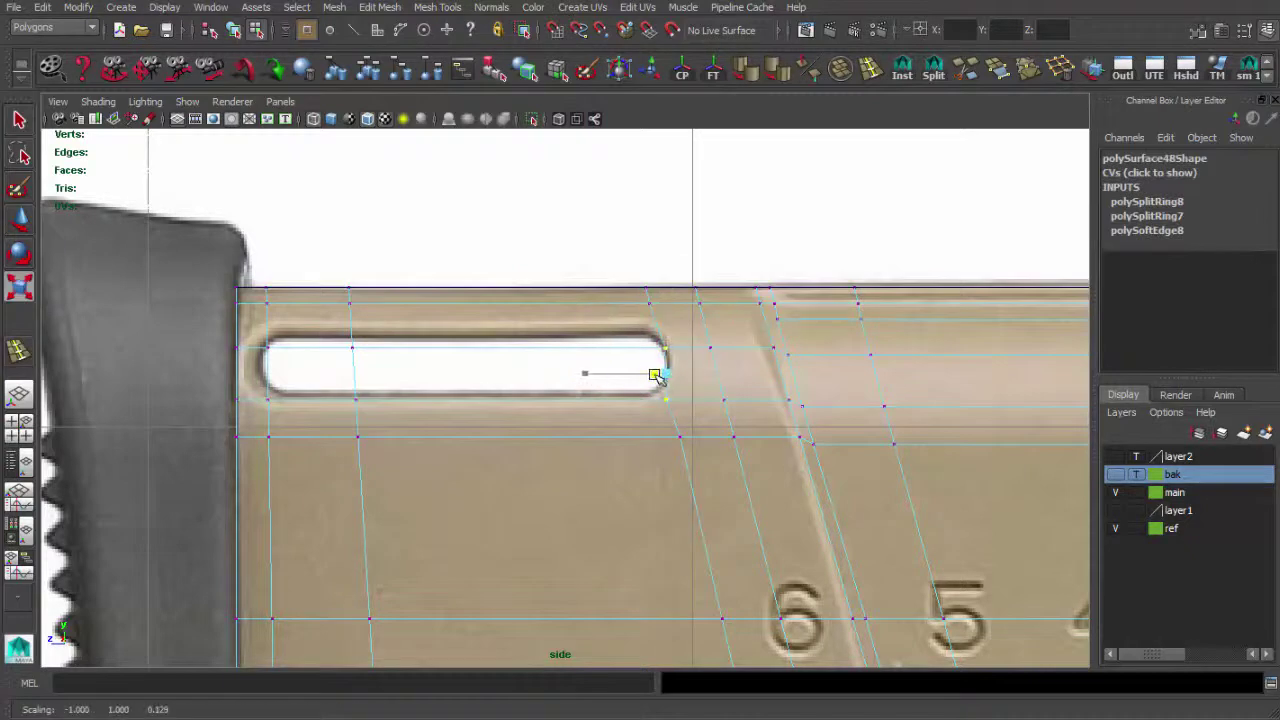
{"action": "key", "text": "q"}
{"action": "left_click_drag", "start_coordinate": [265, 347], "coordinate": [651, 377]}
{"action": "key", "text": "Delete"}
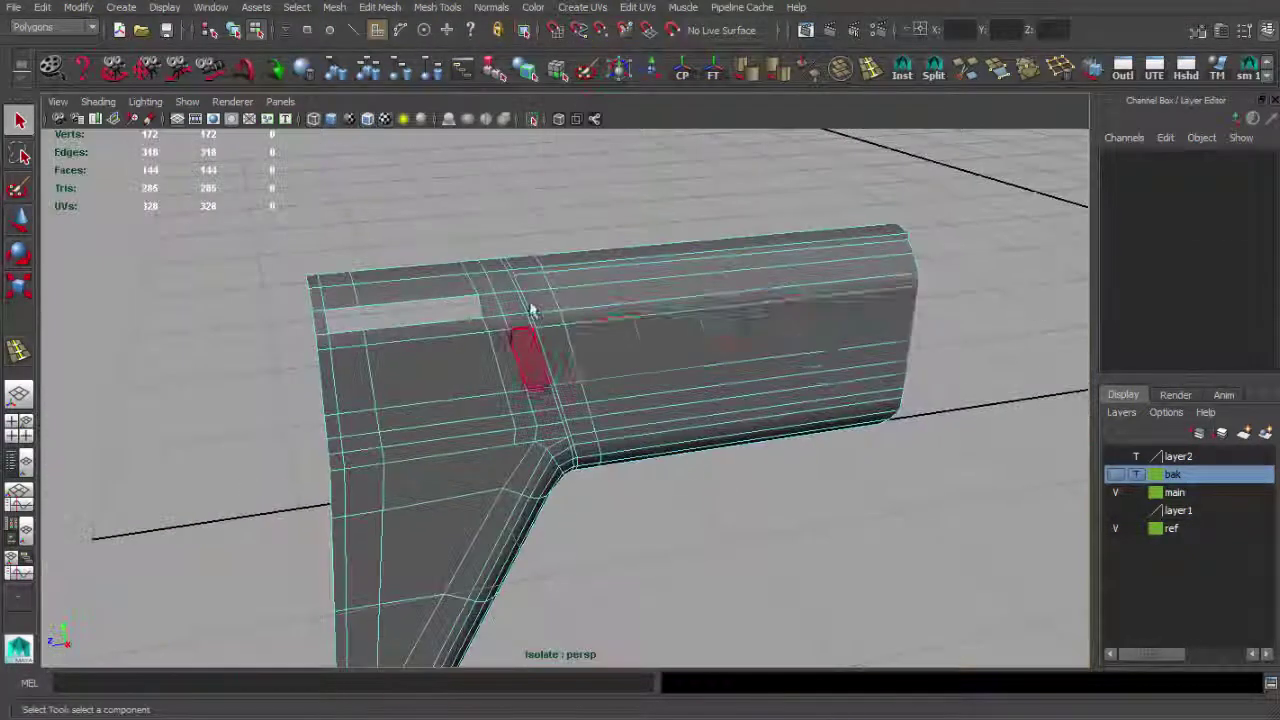
{"action": "mouse_move", "coordinate": [528, 306]}
{"action": "left_mouse_down", "text": "alt"}
{"action": "mouse_move", "coordinate": [537, 337]}
{"action": "mouse_move", "coordinate": [357, 357]}
{"action": "mouse_move", "coordinate": [426, 343]}
{"action": "left_mouse_up", "text": "alt"}
{"action": "left_click", "coordinate": [508, 371]}
{"action": "scroll", "coordinate": [508, 371], "scroll_direction": "up", "scroll_amount": 5}
{"action": "mouse_move", "coordinate": [771, 429]}
{"action": "left_mouse_down", "text": "alt"}
{"action": "mouse_move", "coordinate": [700, 400]}
{"action": "mouse_move", "coordinate": [766, 366]}
{"action": "left_mouse_up", "text": "alt"}
{"action": "scroll", "coordinate": [694, 392], "scroll_direction": "up", "scroll_amount": 3}
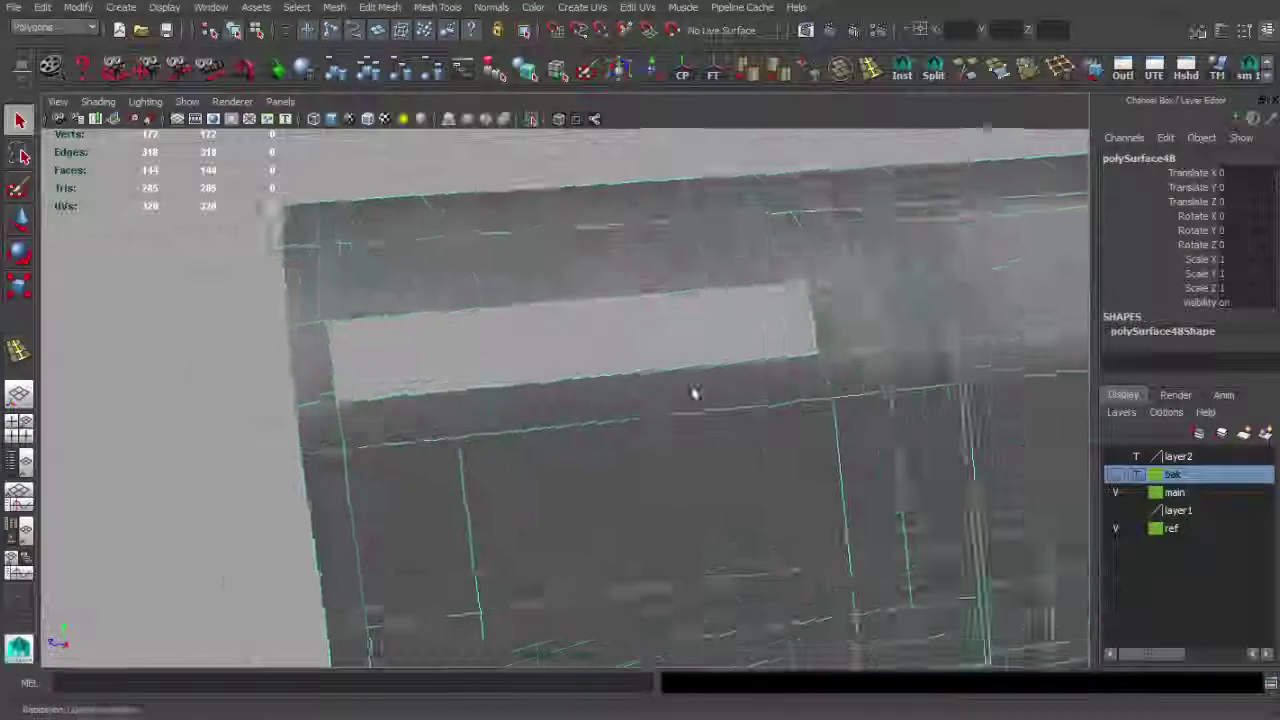
Extrude the slot edges and move them inward to recess the slot.
{"action": "key", "text": "F10"}
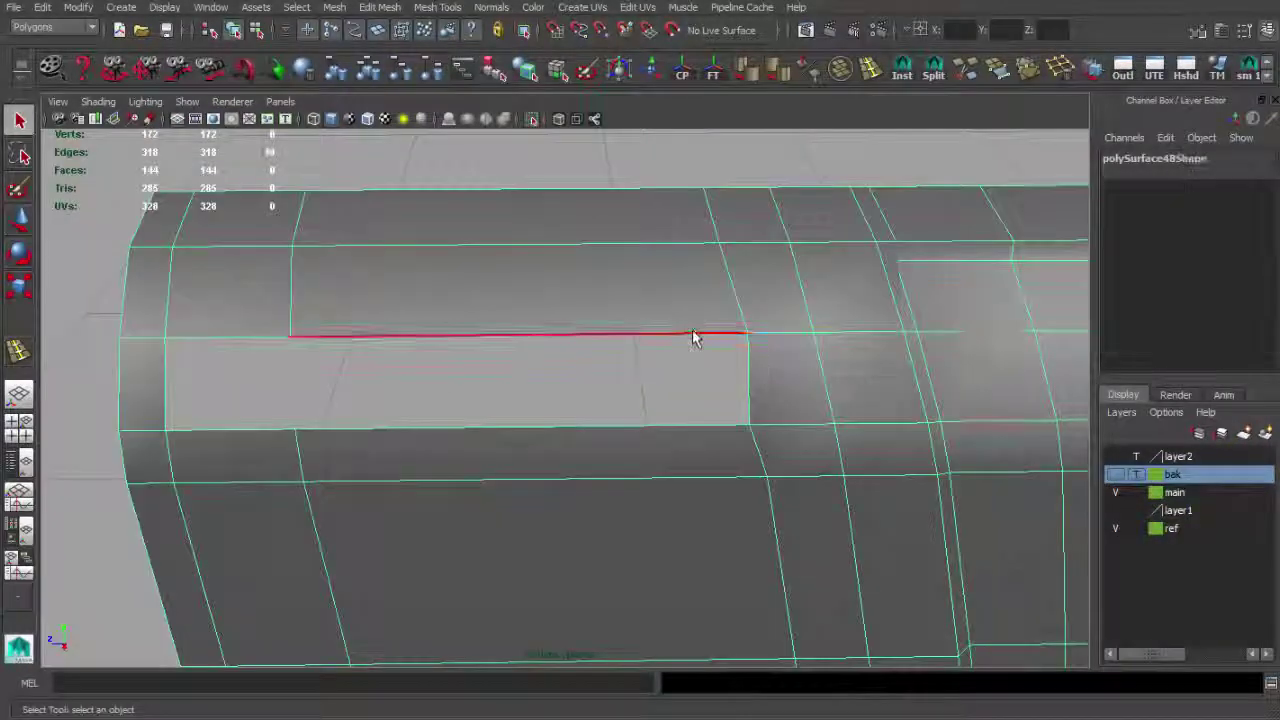
{"action": "key", "text": "ctrl+e"}
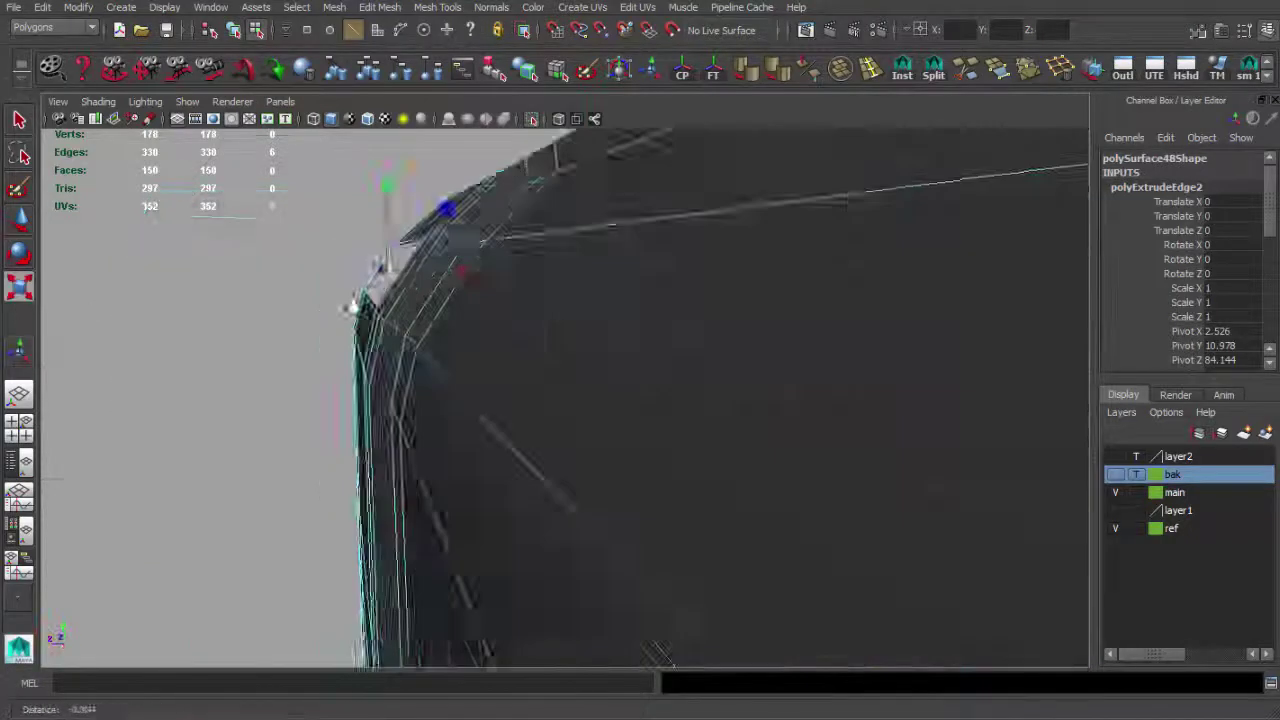
{"action": "mouse_move", "coordinate": [421, 385]}
{"action": "left_mouse_down", "text": "alt"}
{"action": "mouse_move", "coordinate": [571, 406]}
{"action": "mouse_move", "coordinate": [713, 385]}
{"action": "mouse_move", "coordinate": [407, 392]}
{"action": "left_mouse_up", "text": "alt"}
{"action": "key", "text": "q"}
{"action": "key", "text": "w"}
{"action": "mouse_move", "coordinate": [505, 370]}
{"action": "left_mouse_down", "text": "alt"}
{"action": "mouse_move", "coordinate": [451, 337]}
{"action": "mouse_move", "coordinate": [395, 262]}
{"action": "mouse_move", "coordinate": [443, 423]}
{"action": "left_mouse_up", "text": "alt"}
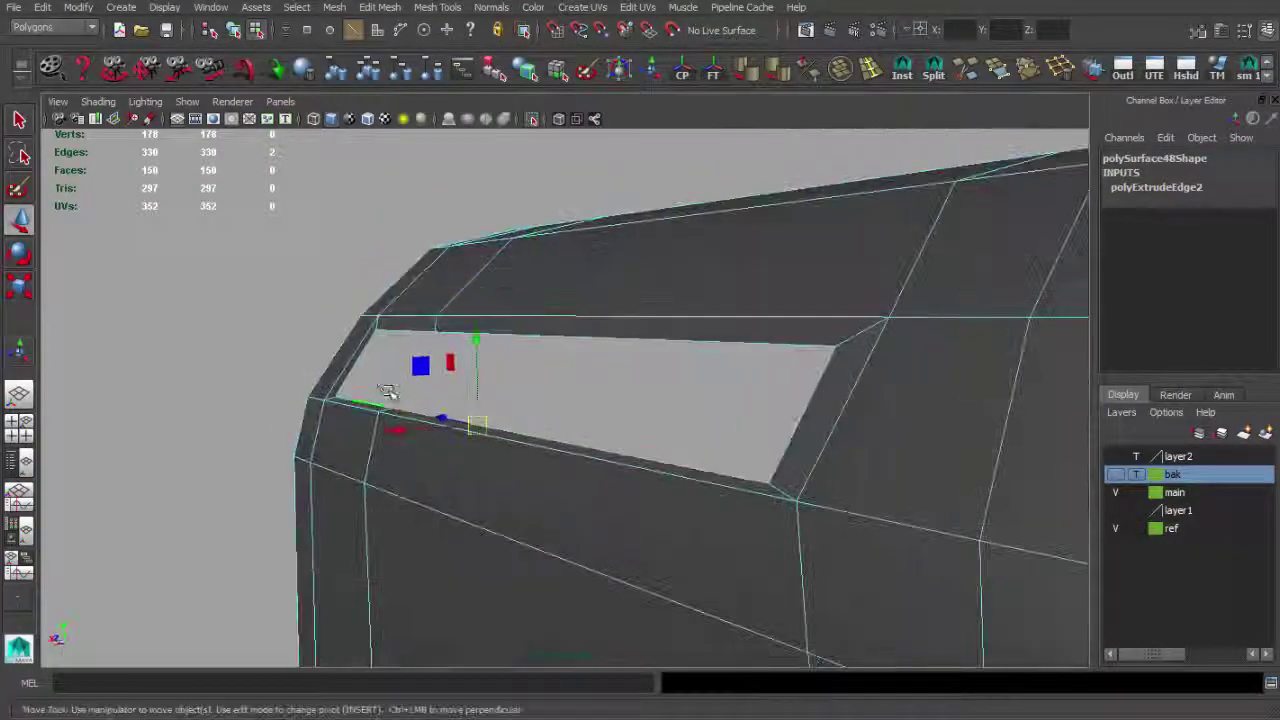
{"action": "left_click_drag", "start_coordinate": [388, 392], "coordinate": [335, 344], "text": "alt"}
{"action": "mouse_move", "coordinate": [471, 359]}
{"action": "left_mouse_down", "text": "alt"}
{"action": "mouse_move", "coordinate": [514, 386]}
{"action": "mouse_move", "coordinate": [643, 371]}
{"action": "mouse_move", "coordinate": [760, 403]}
{"action": "mouse_move", "coordinate": [577, 381]}
{"action": "mouse_move", "coordinate": [529, 357]}
{"action": "mouse_move", "coordinate": [500, 414]}
{"action": "mouse_move", "coordinate": [443, 380]}
{"action": "mouse_move", "coordinate": [697, 385]}
{"action": "mouse_move", "coordinate": [592, 372]}
{"action": "left_mouse_up", "text": "alt"}
{"action": "key", "text": "q"}
Add an edge loop beside the slot.
{"action": "left_click", "coordinate": [871, 68]}
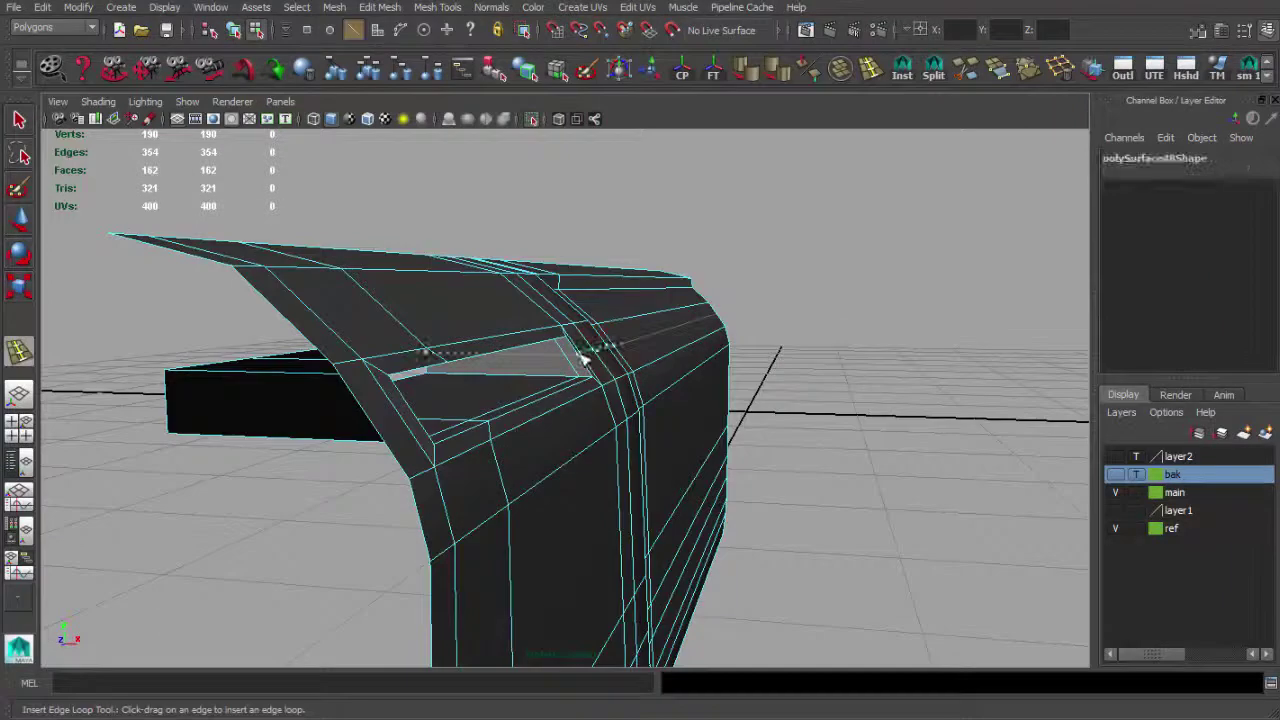
{"action": "left_click", "coordinate": [410, 407]}
{"action": "left_click_drag", "start_coordinate": [410, 407], "coordinate": [586, 343], "text": "alt"}
{"action": "key", "text": "q"}
{"action": "key", "text": "space"}
{"action": "key", "text": "space"}
{"action": "left_click", "coordinate": [832, 294]}
{"action": "key", "text": "space"}
Adjust the slot vertices in the isolated front view.
{"action": "key", "text": "ctrl+1"}
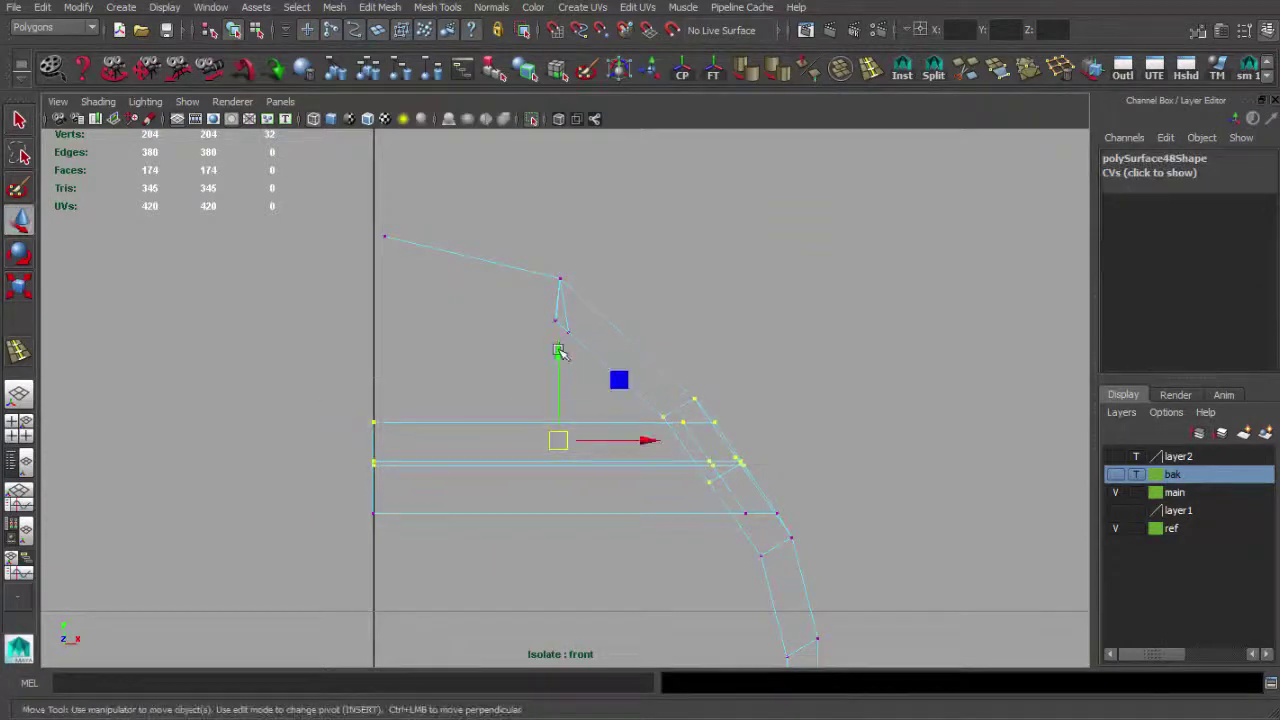
{"action": "right_click_drag", "start_coordinate": [567, 340], "coordinate": [874, 530], "text": "alt"}
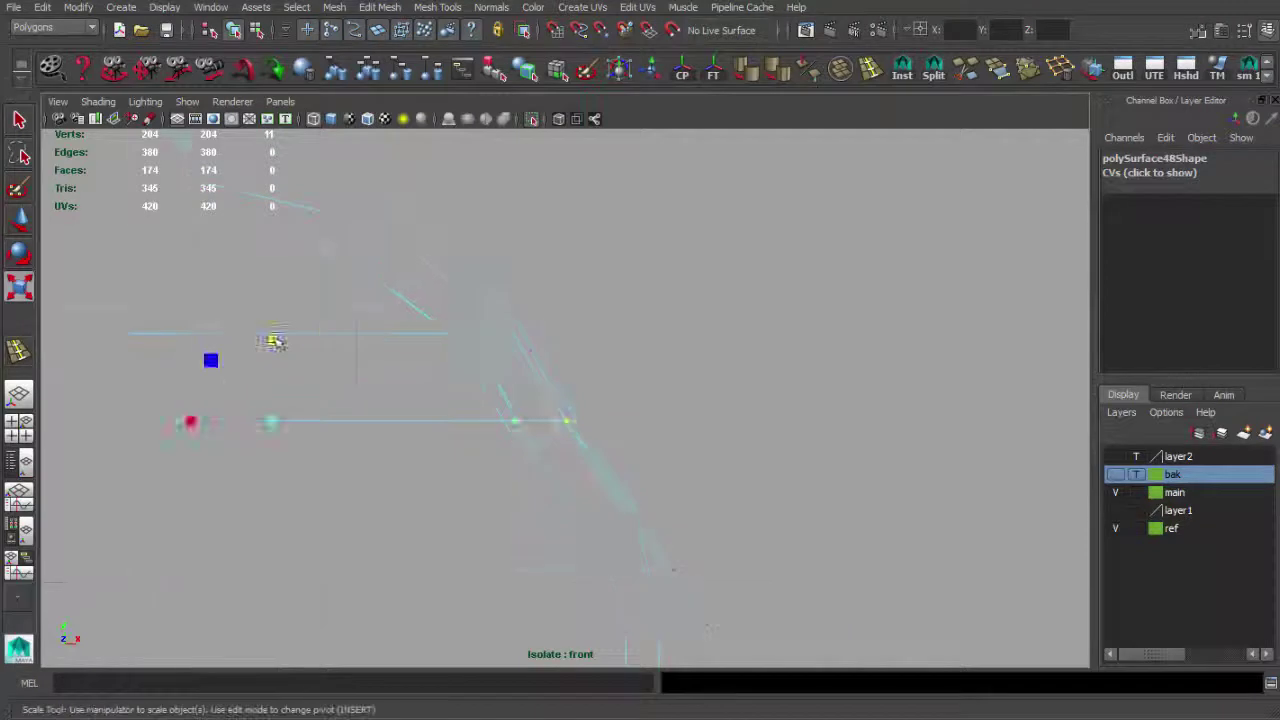
{"action": "key", "text": "space"}
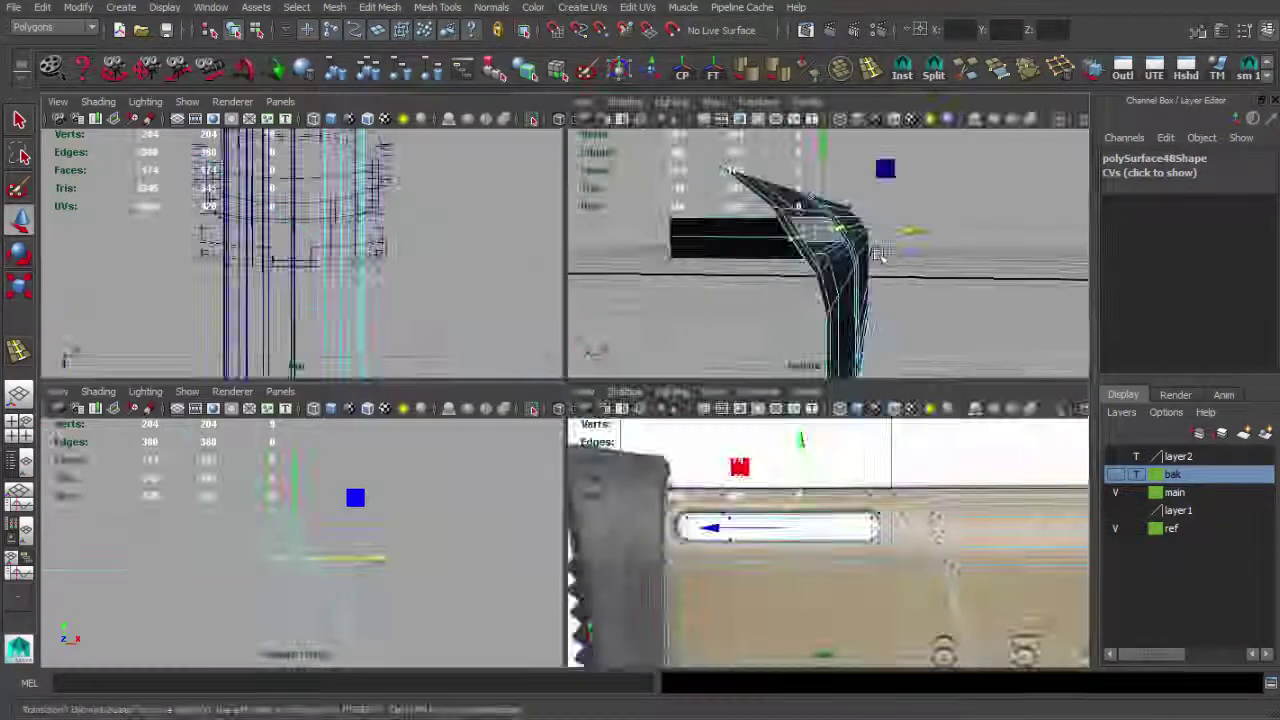
{"action": "key", "text": "space"}
{"action": "scroll", "coordinate": [693, 297], "scroll_direction": "up", "scroll_amount": 3}
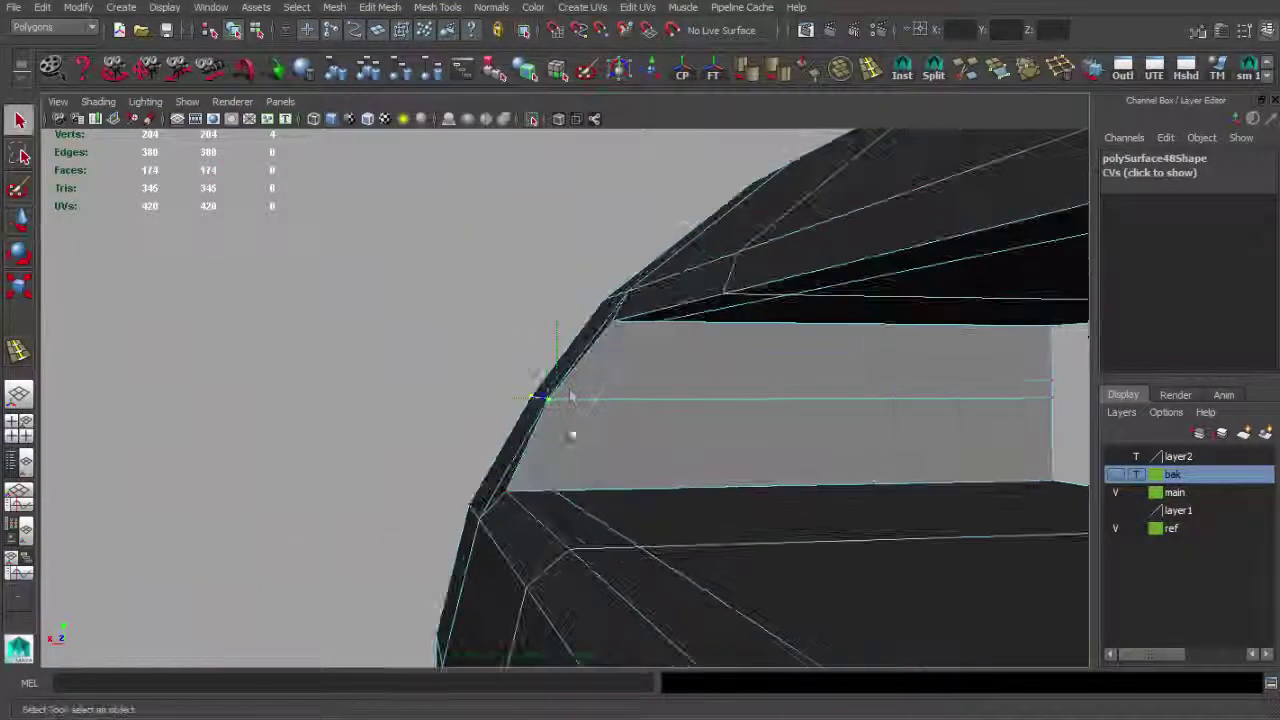
{"action": "key", "text": "w"}
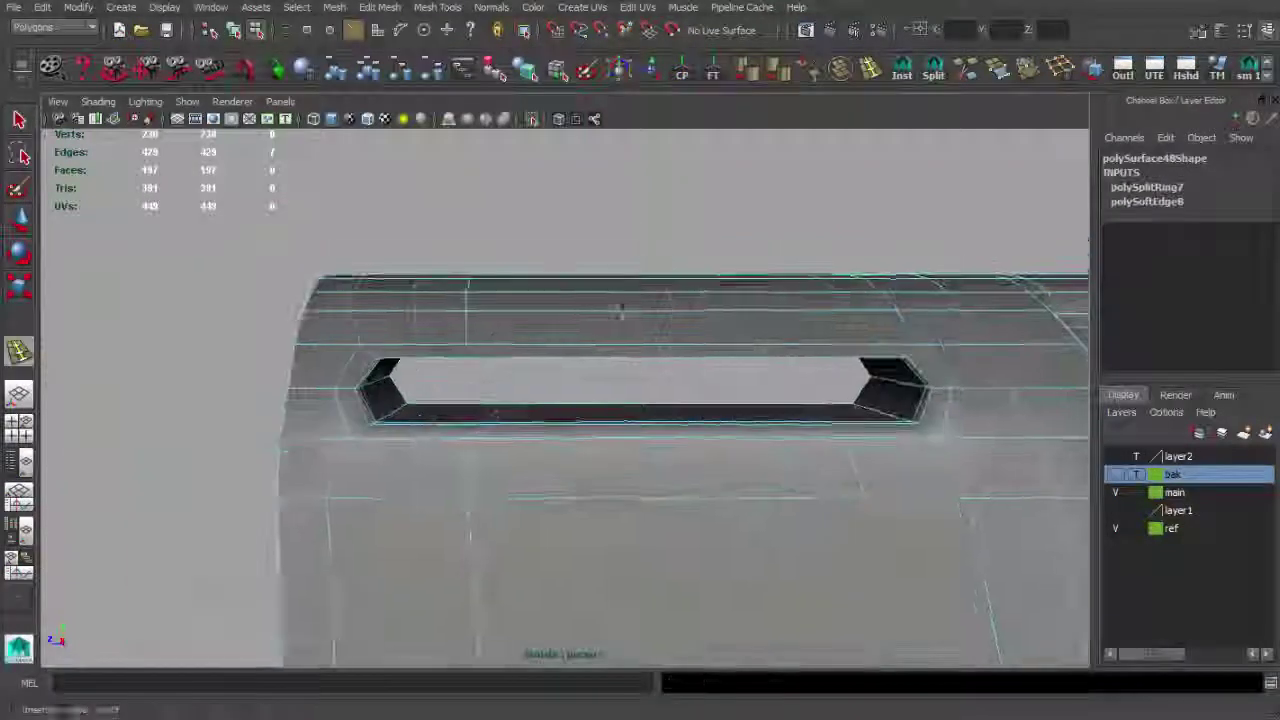
Insert edge loops and split polygons to reroute edges at the stock's inner corner.
{"action": "left_click", "coordinate": [429, 420]}
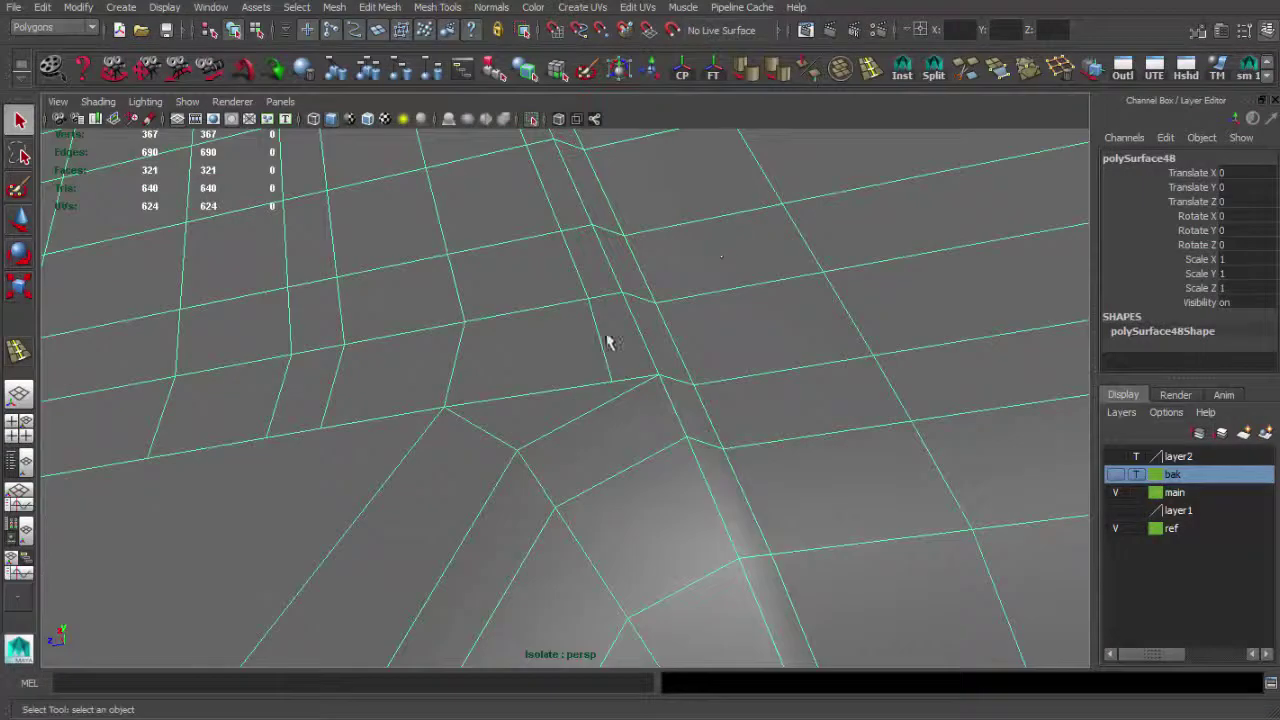
{"action": "left_click", "coordinate": [933, 76]}
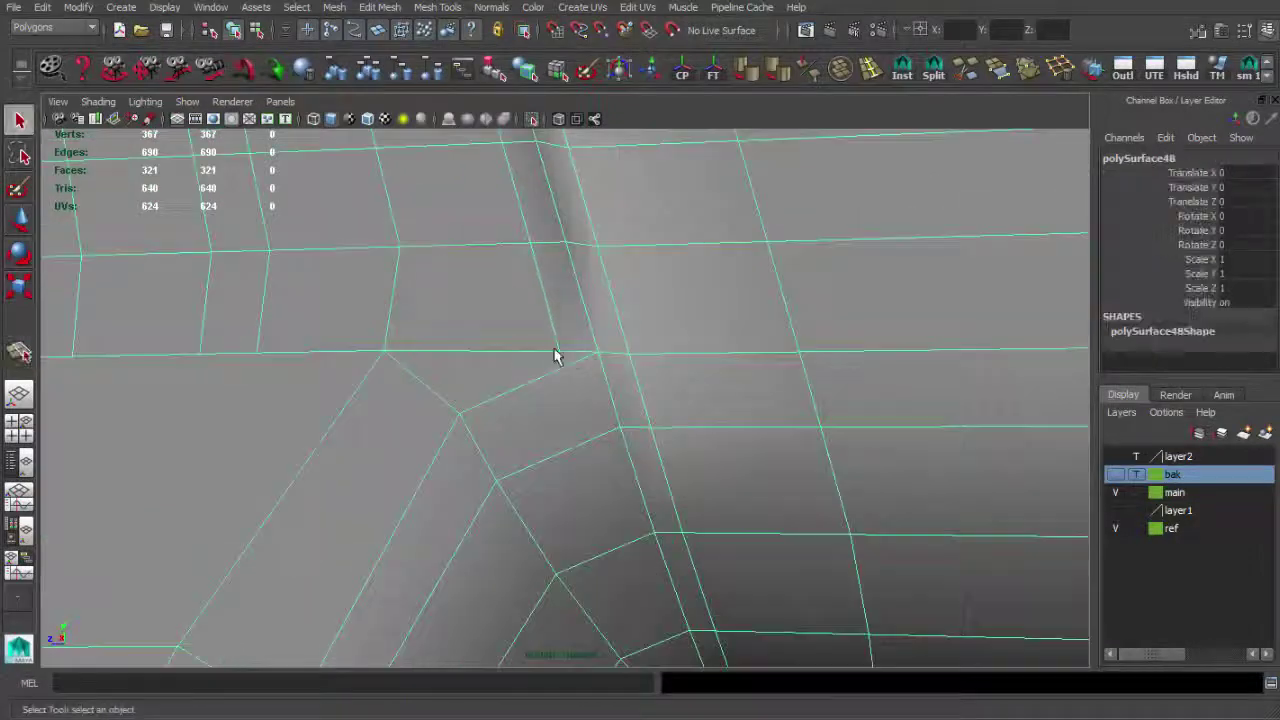
{"action": "key", "text": "g"}
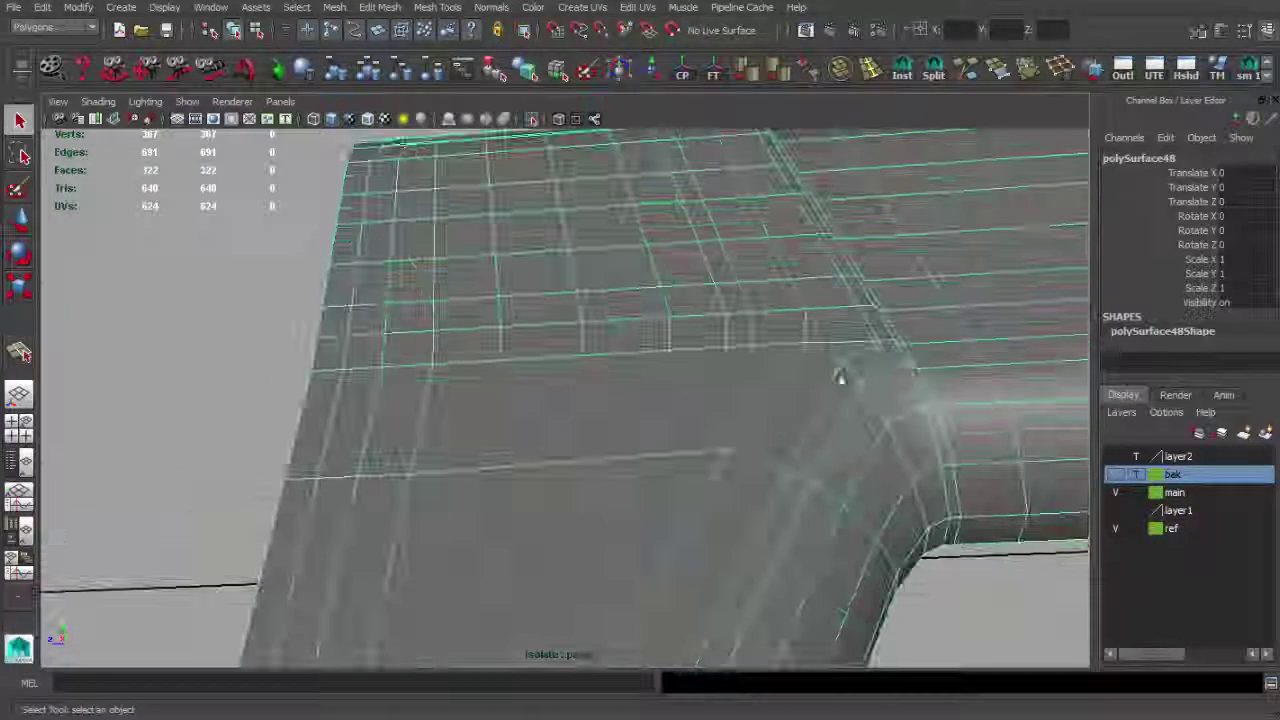
{"action": "key", "text": "ctrl+shift+s"}
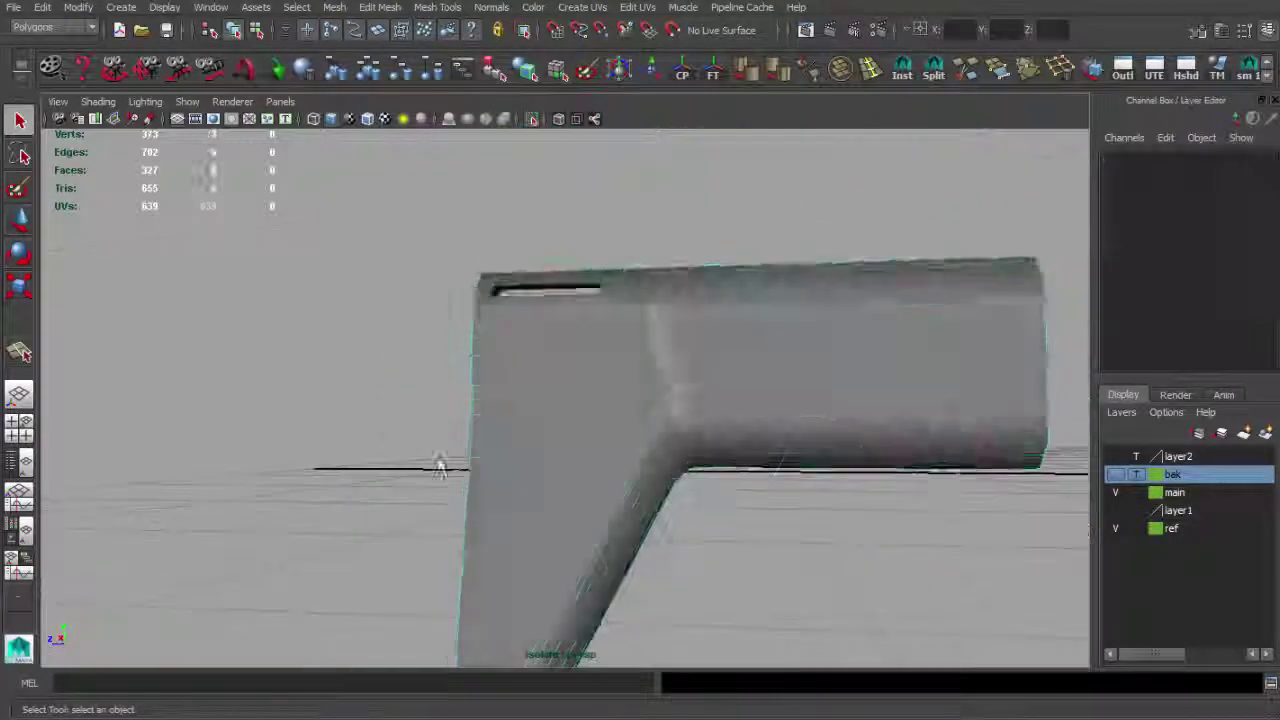
{"action": "mouse_move", "coordinate": [443, 463]}
{"action": "left_mouse_down", "text": "alt"}
{"action": "mouse_move", "coordinate": [745, 501]}
{"action": "mouse_move", "coordinate": [709, 446]}
{"action": "left_mouse_up", "text": "alt"}
{"action": "right_click_drag", "start_coordinate": [709, 446], "coordinate": [678, 545], "text": "alt"}
Insert an edge loop along the stock and slide it toward the rounded top edge.
{"action": "scroll", "coordinate": [312, 598], "scroll_direction": "up", "scroll_amount": 3}
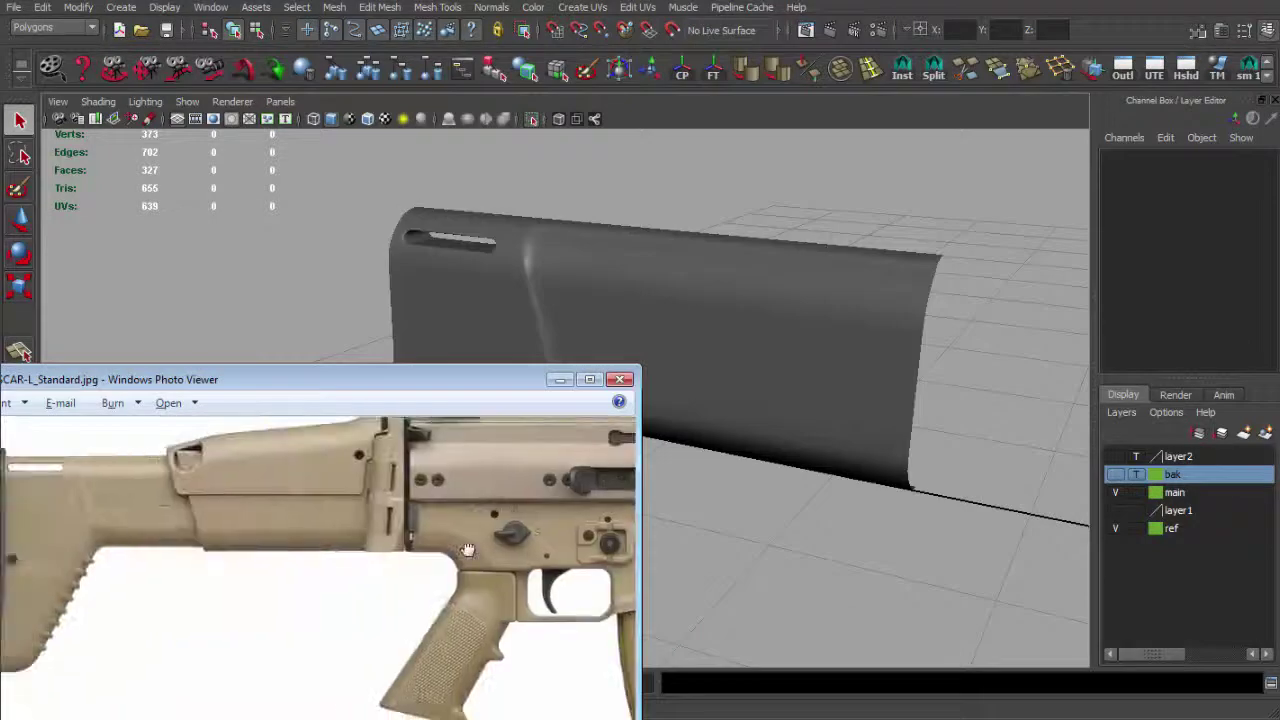
{"action": "left_click", "coordinate": [562, 381]}
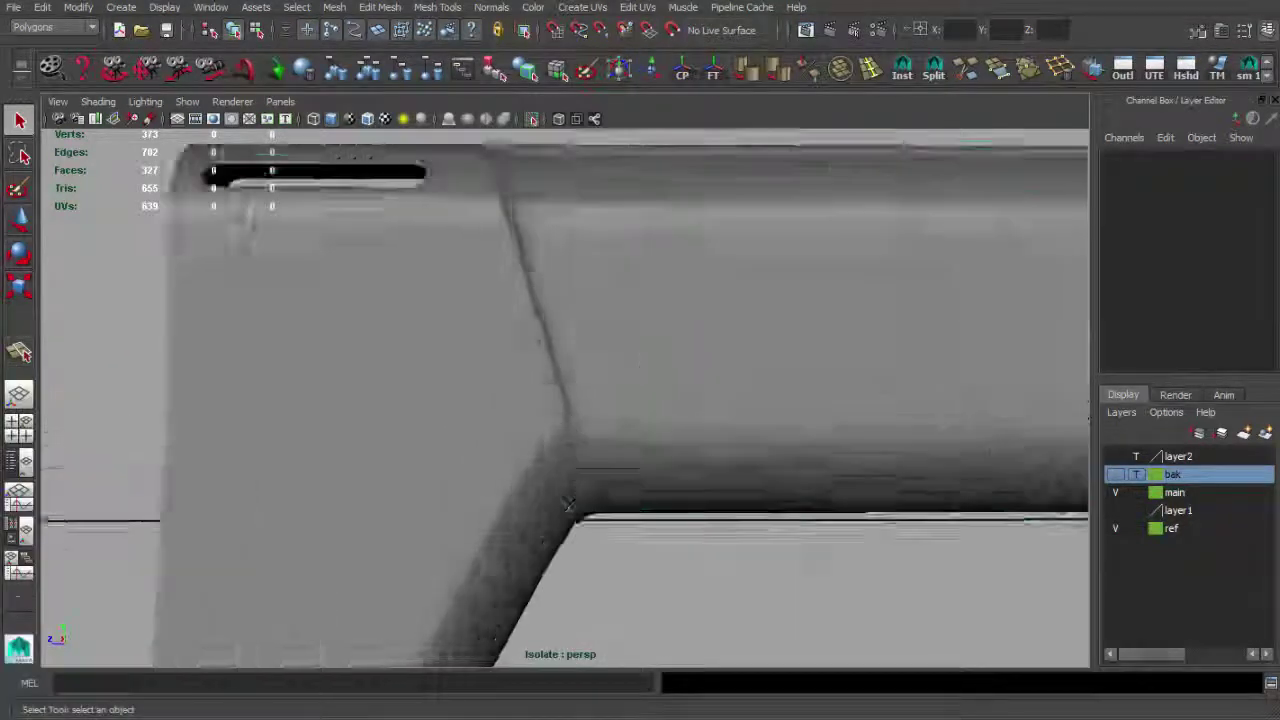
{"action": "left_click", "coordinate": [700, 350]}
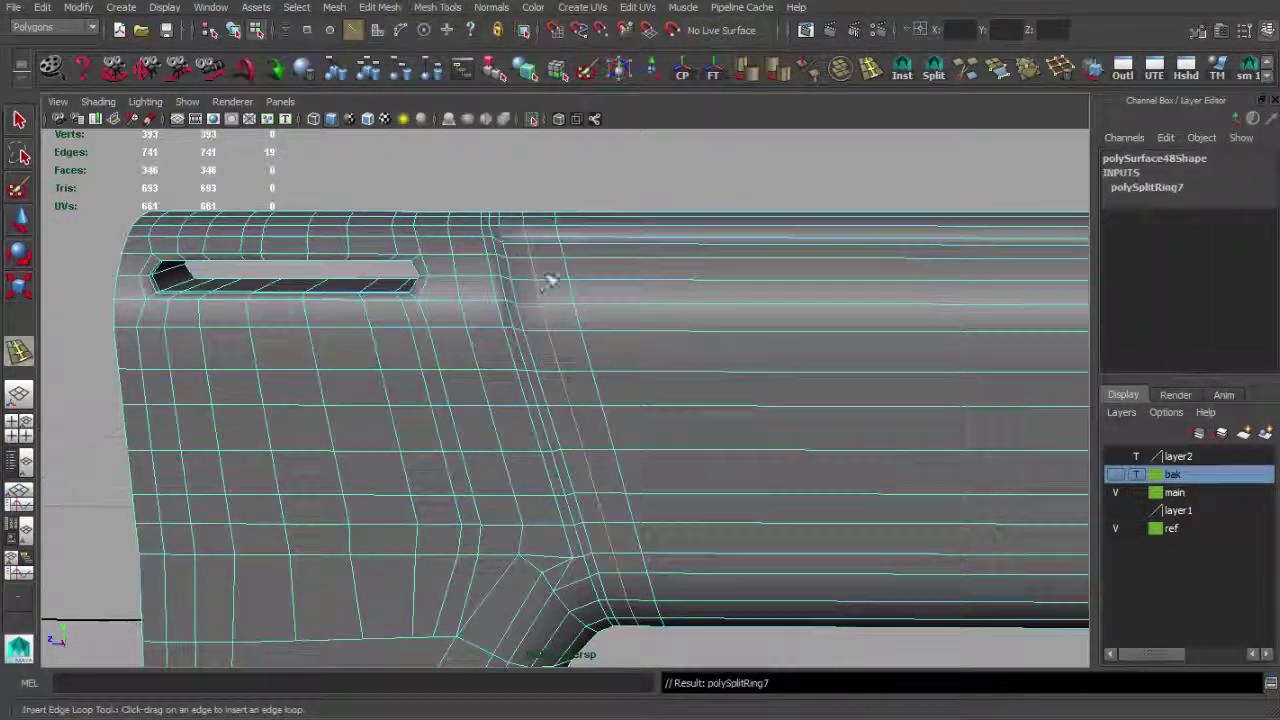
{"action": "left_click_drag", "start_coordinate": [549, 282], "coordinate": [557, 296], "text": "alt"}
{"action": "key", "text": "q"}
{"action": "mouse_move", "coordinate": [535, 393]}
{"action": "left_mouse_down", "text": "alt"}
{"action": "mouse_move", "coordinate": [558, 336]}
{"action": "mouse_move", "coordinate": [623, 306]}
{"action": "mouse_move", "coordinate": [542, 593]}
{"action": "left_mouse_up", "text": "alt"}
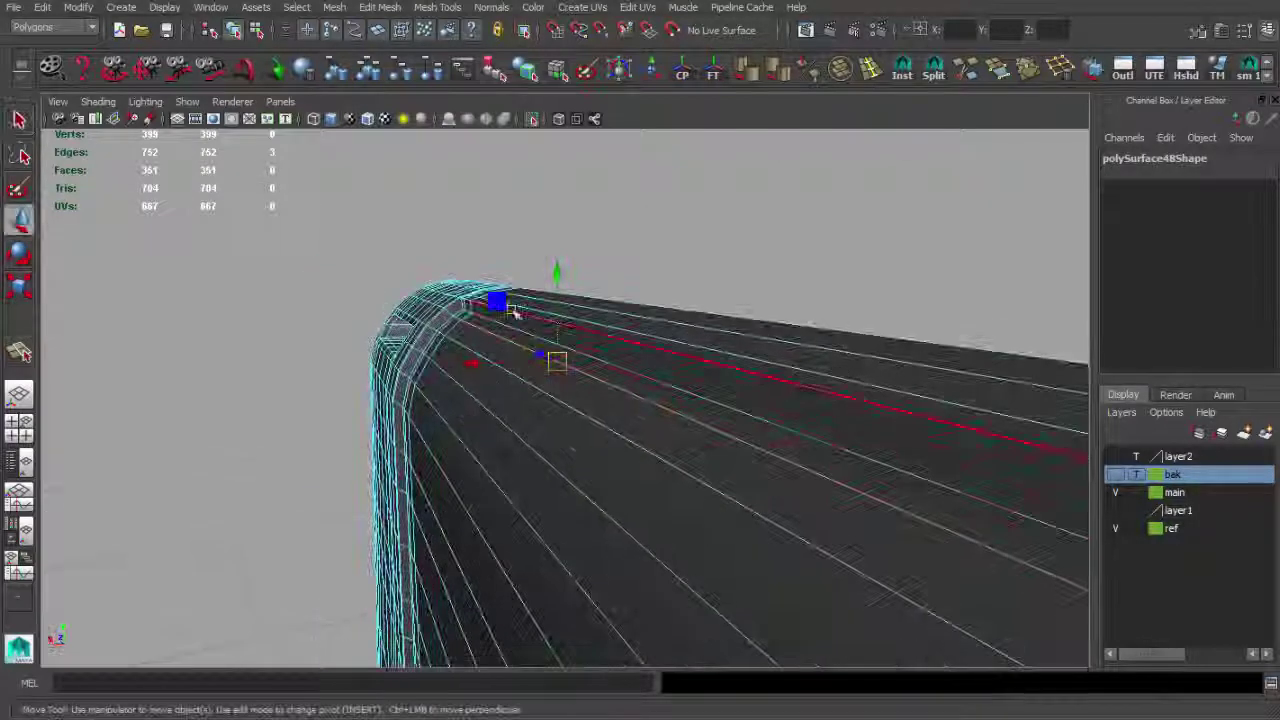
{"action": "left_click", "coordinate": [513, 467]}
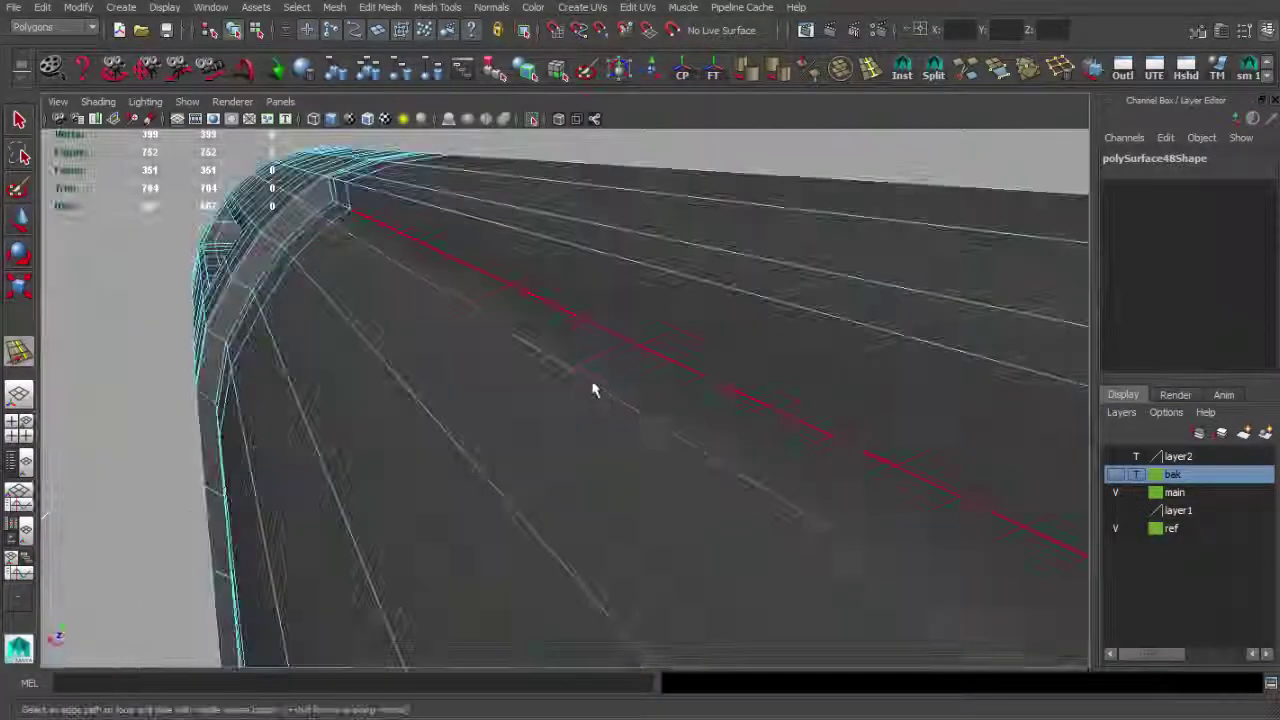
{"action": "left_click_drag", "start_coordinate": [623, 354], "coordinate": [805, 354], "text": "alt"}
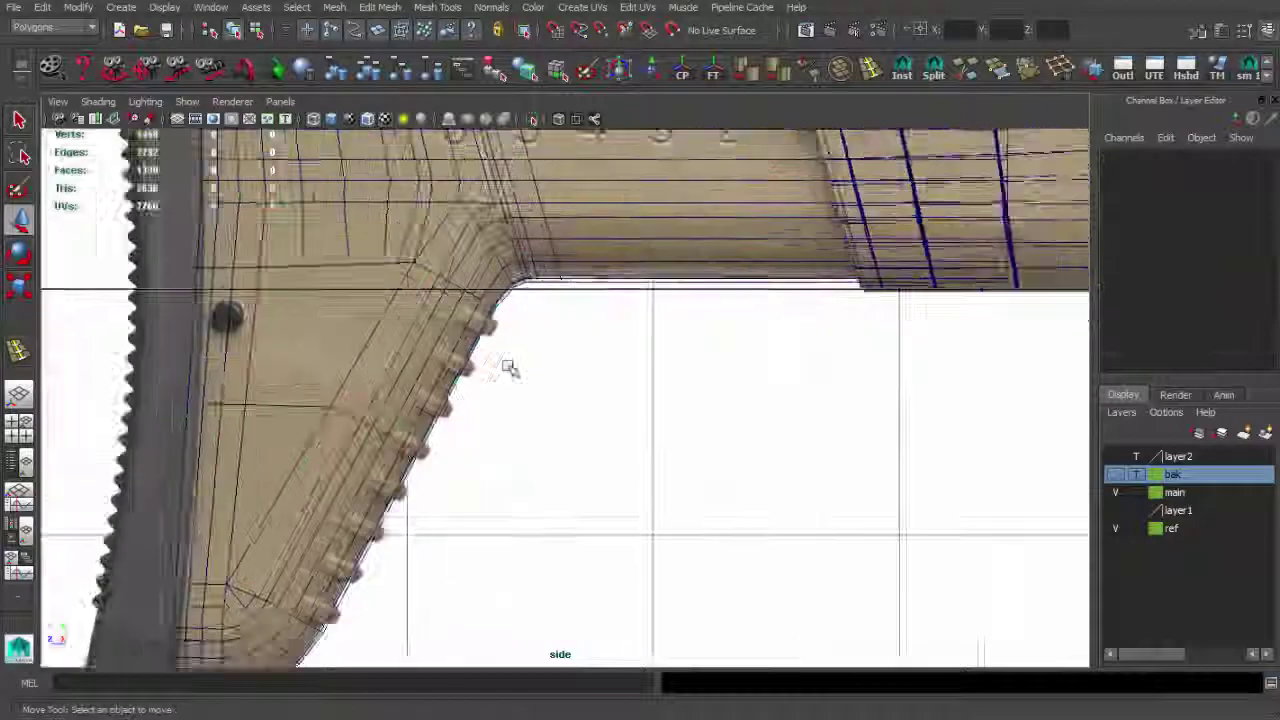
Create a mirrored instance of the stock (scale -1 in X) and view the back section.
{"action": "left_click", "coordinate": [121, 7]}
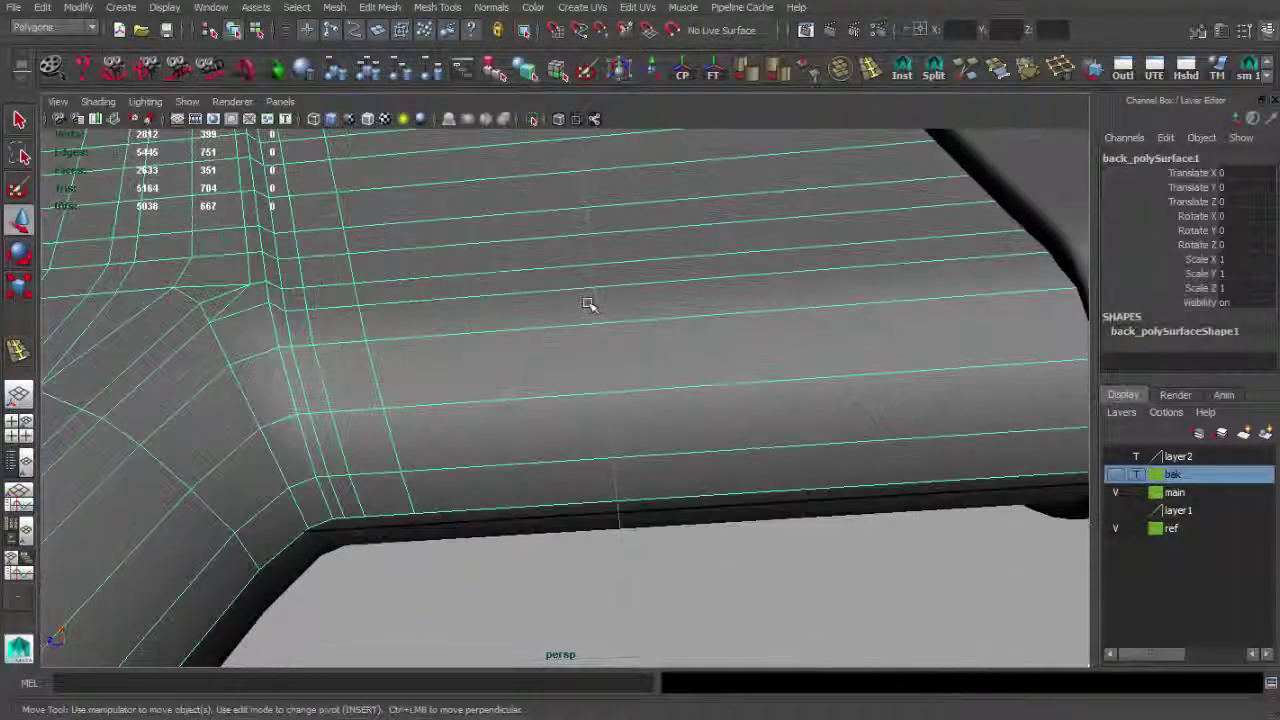
{"action": "left_click_drag", "start_coordinate": [589, 305], "coordinate": [602, 267], "text": "alt"}
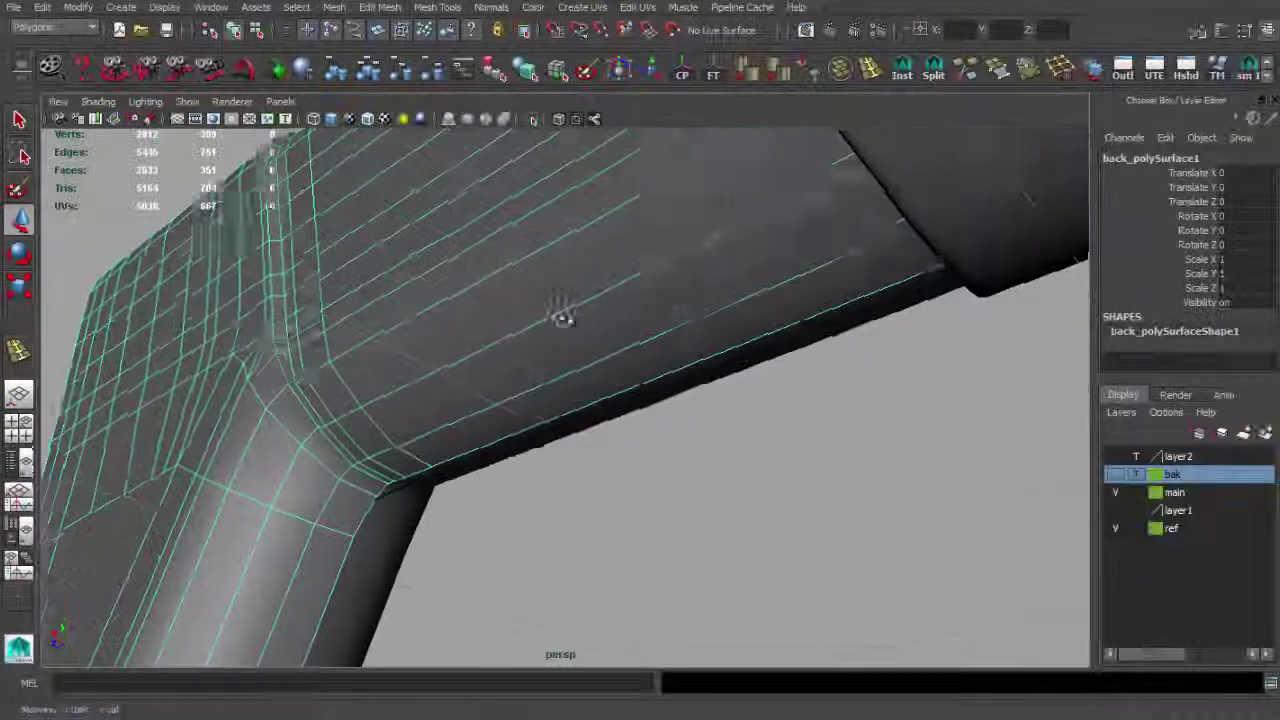
{"action": "left_click", "coordinate": [903, 72]}
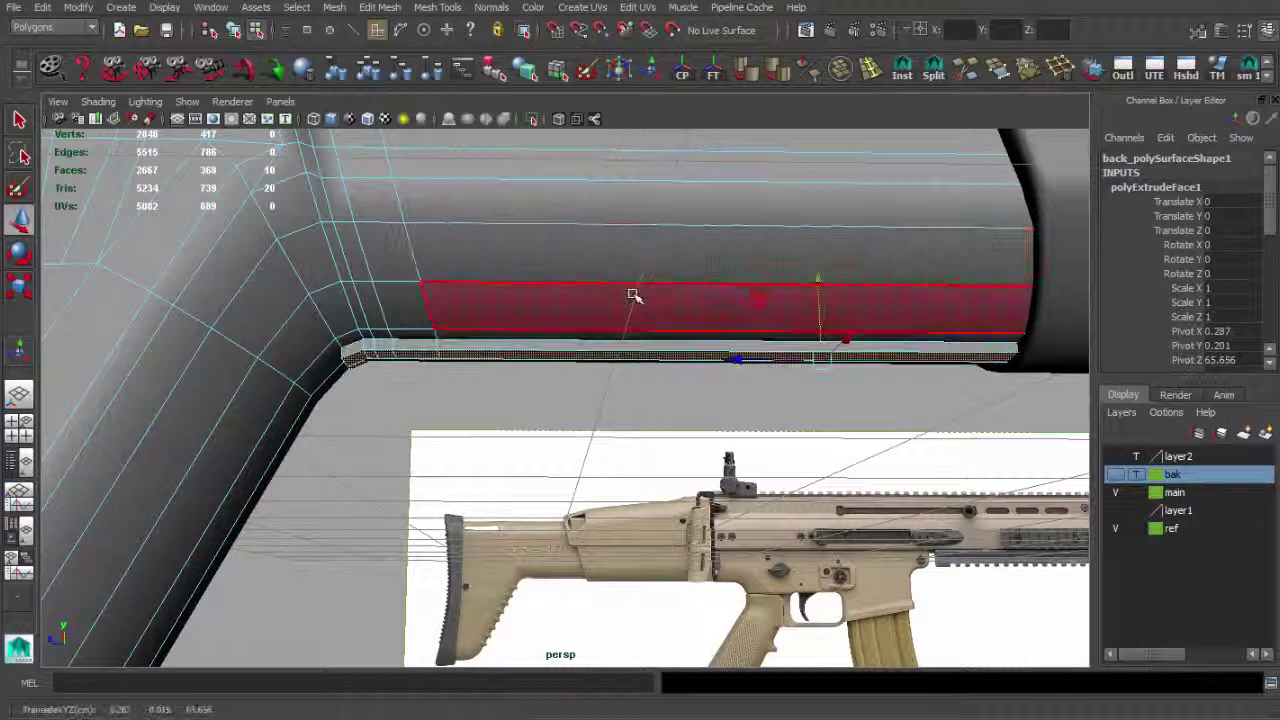
{"action": "left_click_drag", "start_coordinate": [633, 296], "coordinate": [692, 295], "text": "alt"}
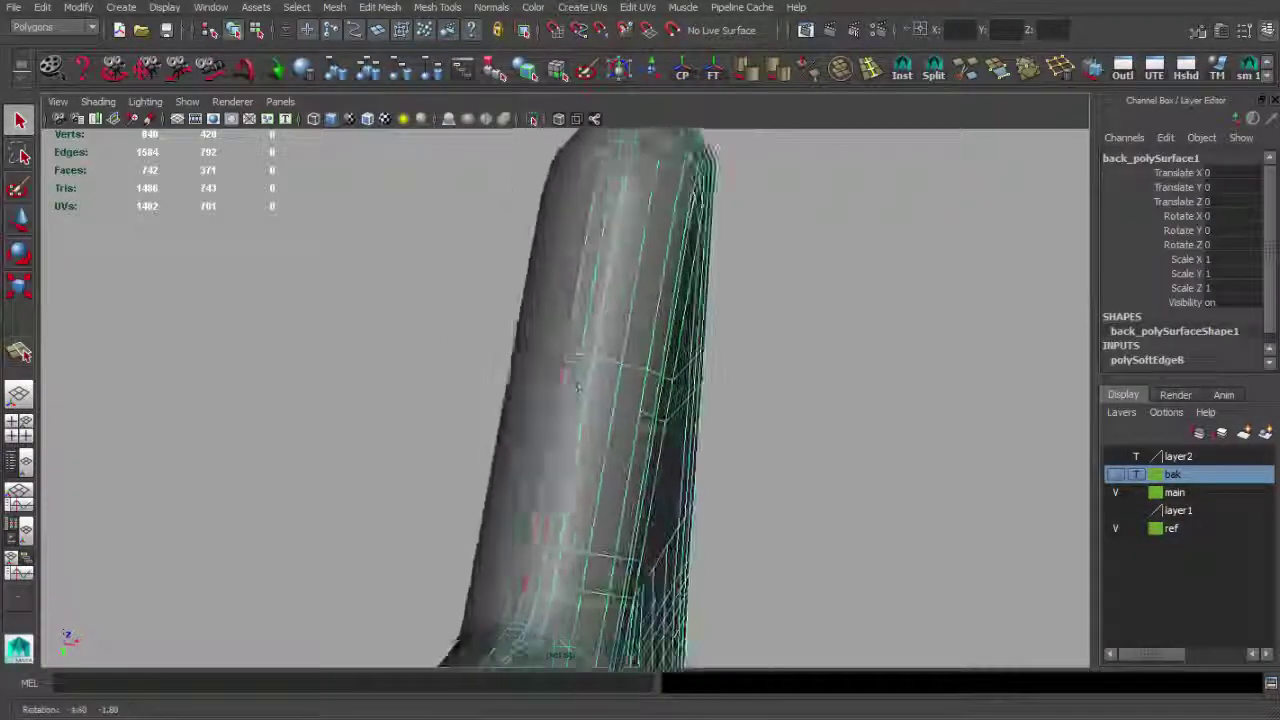
Undo the previous splits and cut a fresh edge across the back piece.
{"action": "key", "text": "ctrl+z"}
{"action": "key", "text": "ctrl+z"}
{"action": "key", "text": "ctrl+z"}
{"action": "left_click_drag", "start_coordinate": [591, 400], "coordinate": [925, 85], "text": "alt"}
{"action": "mouse_move", "coordinate": [543, 425]}
{"action": "left_mouse_down", "text": "alt"}
{"action": "mouse_move", "coordinate": [631, 463]}
{"action": "mouse_move", "coordinate": [883, 120]}
{"action": "left_mouse_up", "text": "alt"}
{"action": "left_click", "coordinate": [579, 453]}
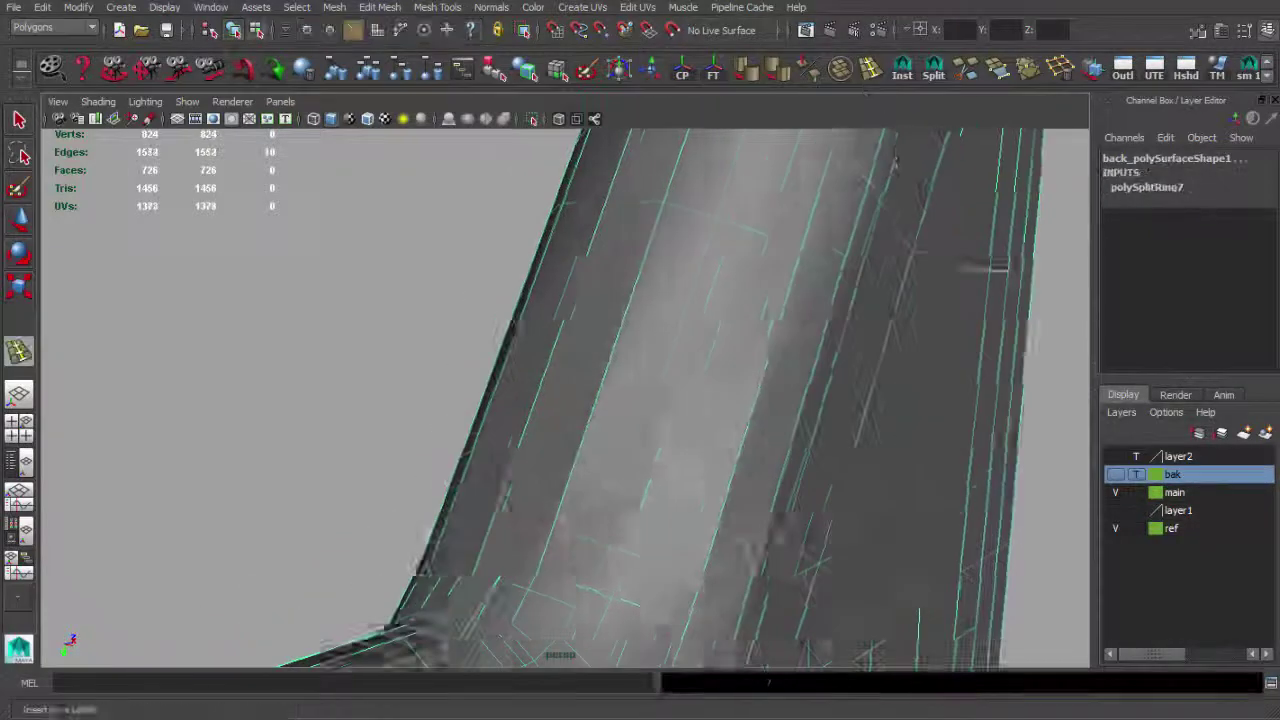
{"action": "scroll", "coordinate": [579, 460], "scroll_direction": "up", "scroll_amount": 3}
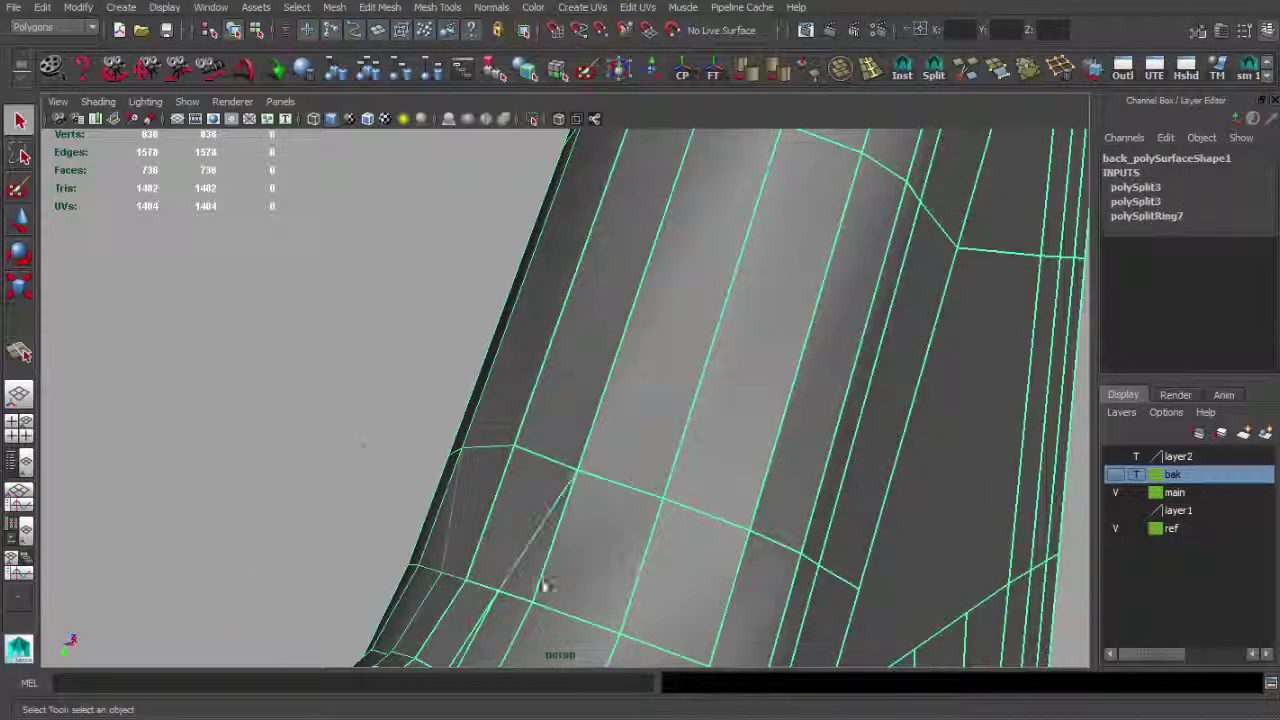
{"action": "key", "text": "Return"}
{"action": "scroll", "coordinate": [510, 530], "scroll_direction": "down", "scroll_amount": 5}
Cut two more split edges across the stock's corner faces.
{"action": "mouse_move", "coordinate": [457, 471]}
{"action": "left_mouse_down", "text": "alt"}
{"action": "mouse_move", "coordinate": [608, 434]}
{"action": "mouse_move", "coordinate": [683, 496]}
{"action": "left_mouse_up", "text": "alt"}
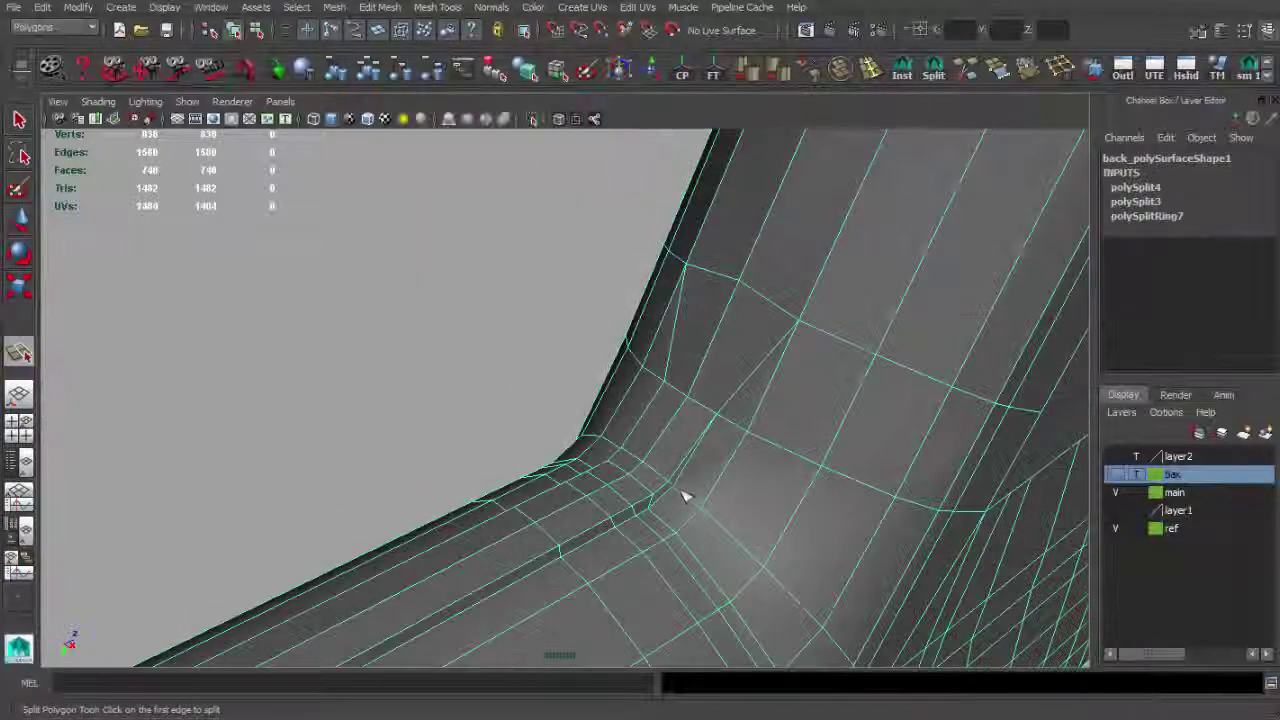
{"action": "key", "text": "Return"}
{"action": "scroll", "coordinate": [566, 566], "scroll_direction": "down", "scroll_amount": 3}
{"action": "left_click_drag", "start_coordinate": [677, 543], "coordinate": [691, 457], "text": "alt"}
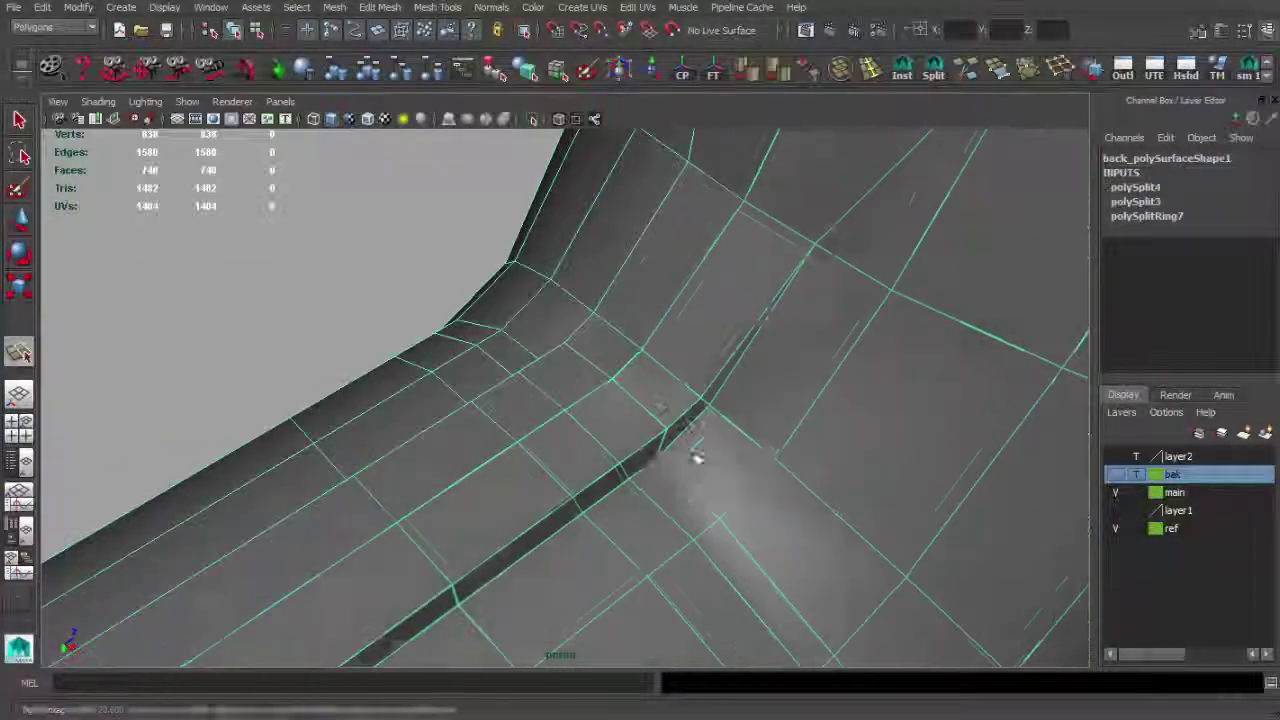
{"action": "mouse_move", "coordinate": [600, 523]}
{"action": "left_mouse_down", "text": "alt"}
{"action": "mouse_move", "coordinate": [296, 487]}
{"action": "mouse_move", "coordinate": [771, 443]}
{"action": "left_mouse_up", "text": "alt"}
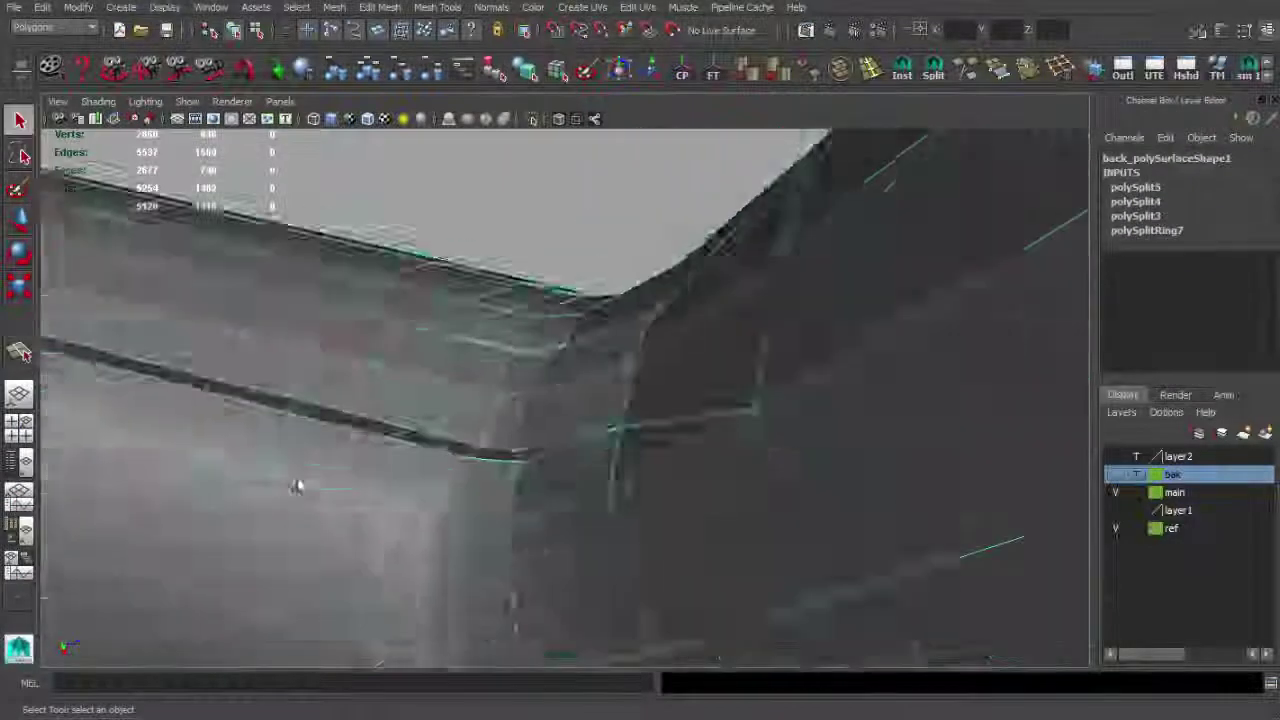
{"action": "key", "text": "g"}
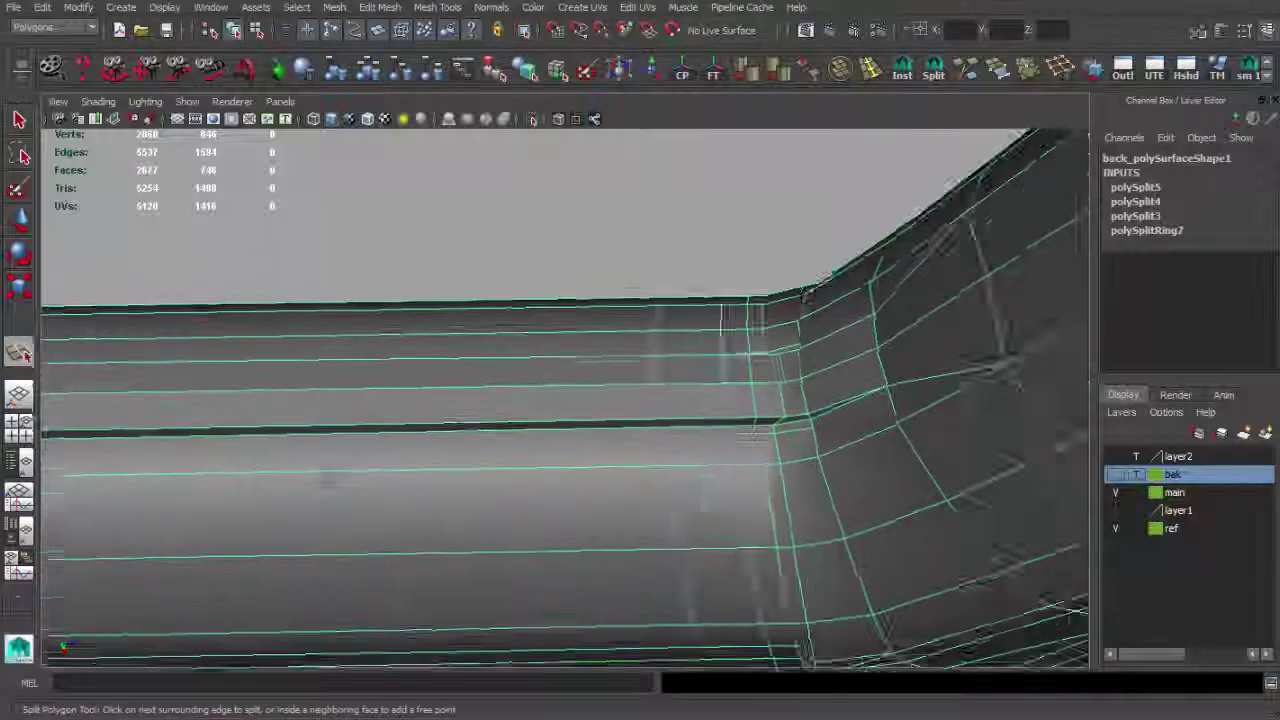
{"action": "mouse_move", "coordinate": [848, 423]}
{"action": "left_mouse_down", "text": "alt"}
{"action": "mouse_move", "coordinate": [500, 443]}
{"action": "mouse_move", "coordinate": [350, 360]}
{"action": "mouse_move", "coordinate": [828, 357]}
{"action": "mouse_move", "coordinate": [523, 340]}
{"action": "mouse_move", "coordinate": [766, 438]}
{"action": "mouse_move", "coordinate": [386, 249]}
{"action": "mouse_move", "coordinate": [591, 214]}
{"action": "mouse_move", "coordinate": [817, 443]}
{"action": "mouse_move", "coordinate": [523, 316]}
{"action": "mouse_move", "coordinate": [591, 403]}
{"action": "mouse_move", "coordinate": [374, 323]}
{"action": "mouse_move", "coordinate": [716, 484]}
{"action": "mouse_move", "coordinate": [646, 354]}
{"action": "mouse_move", "coordinate": [726, 543]}
{"action": "mouse_move", "coordinate": [598, 310]}
{"action": "left_mouse_up", "text": "alt"}
{"action": "key", "text": "Return"}
Tweak the stock's corner vertex in the side view over the reference.
{"action": "left_click", "coordinate": [828, 357]}
{"action": "left_click", "coordinate": [817, 443]}
{"action": "left_click", "coordinate": [716, 484]}
{"action": "key", "text": "space"}
{"action": "key", "text": "space"}
{"action": "mouse_move", "coordinate": [391, 334]}
{"action": "right_mouse_down", "text": "alt"}
{"action": "mouse_move", "coordinate": [523, 448]}
{"action": "mouse_move", "coordinate": [484, 474]}
{"action": "right_mouse_up", "text": "alt"}
{"action": "key", "text": "F9"}
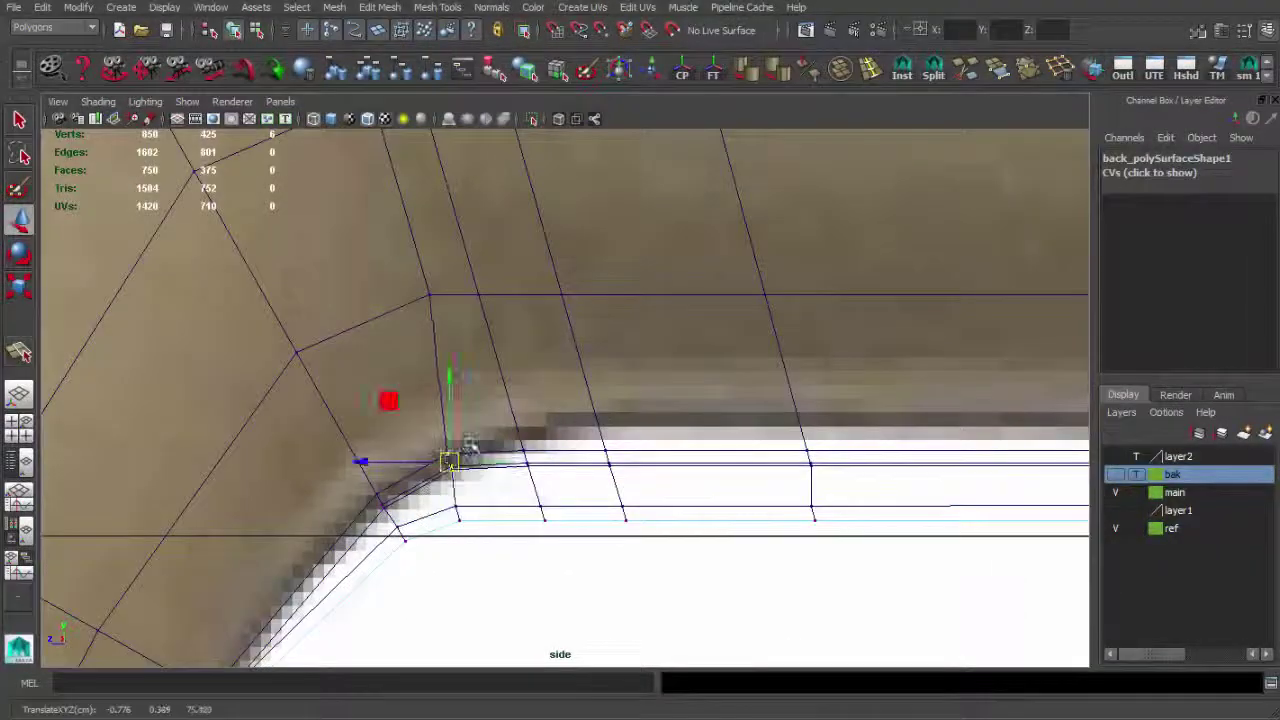
{"action": "key", "text": "space"}
{"action": "left_click", "coordinate": [493, 449]}
{"action": "key", "text": "q"}
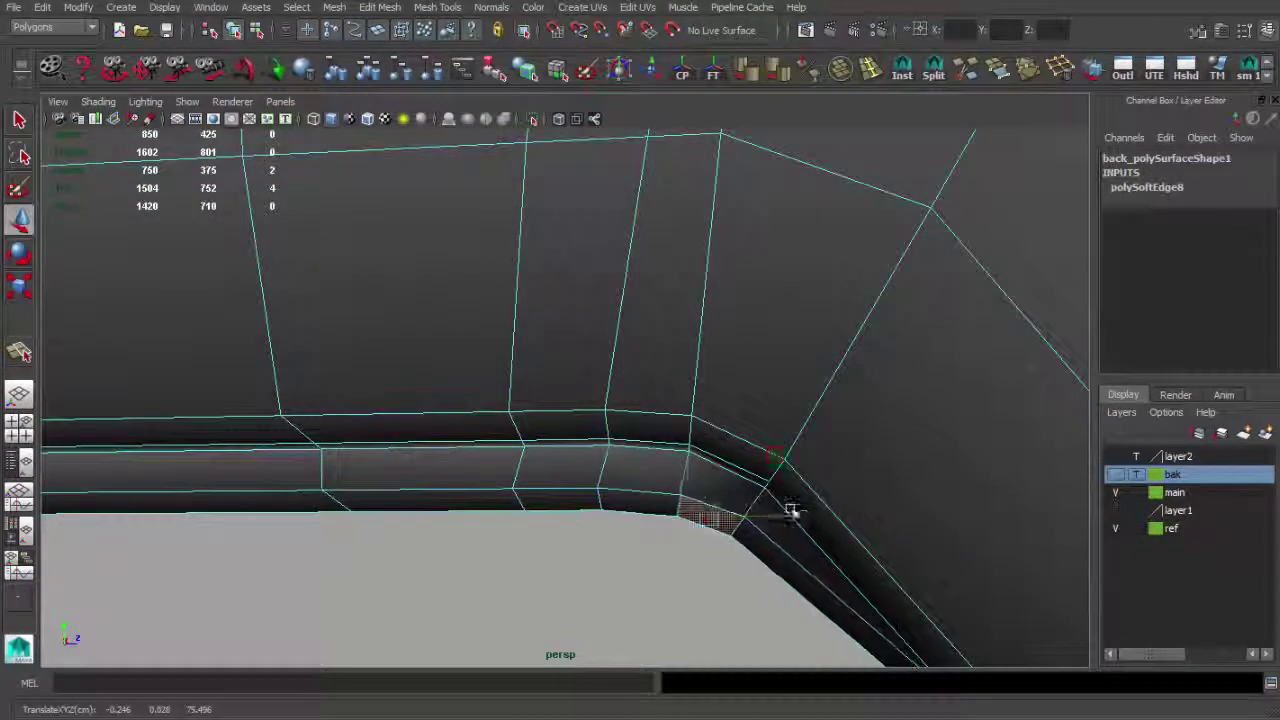
{"action": "key", "text": "q"}
{"action": "left_click_drag", "start_coordinate": [790, 510], "coordinate": [745, 422], "text": "alt"}
{"action": "key", "text": "Return"}
Cut a split line around the stock's bend.
{"action": "mouse_move", "coordinate": [808, 536]}
{"action": "left_mouse_down", "text": "alt"}
{"action": "mouse_move", "coordinate": [614, 449]}
{"action": "mouse_move", "coordinate": [643, 412]}
{"action": "left_mouse_up", "text": "alt"}
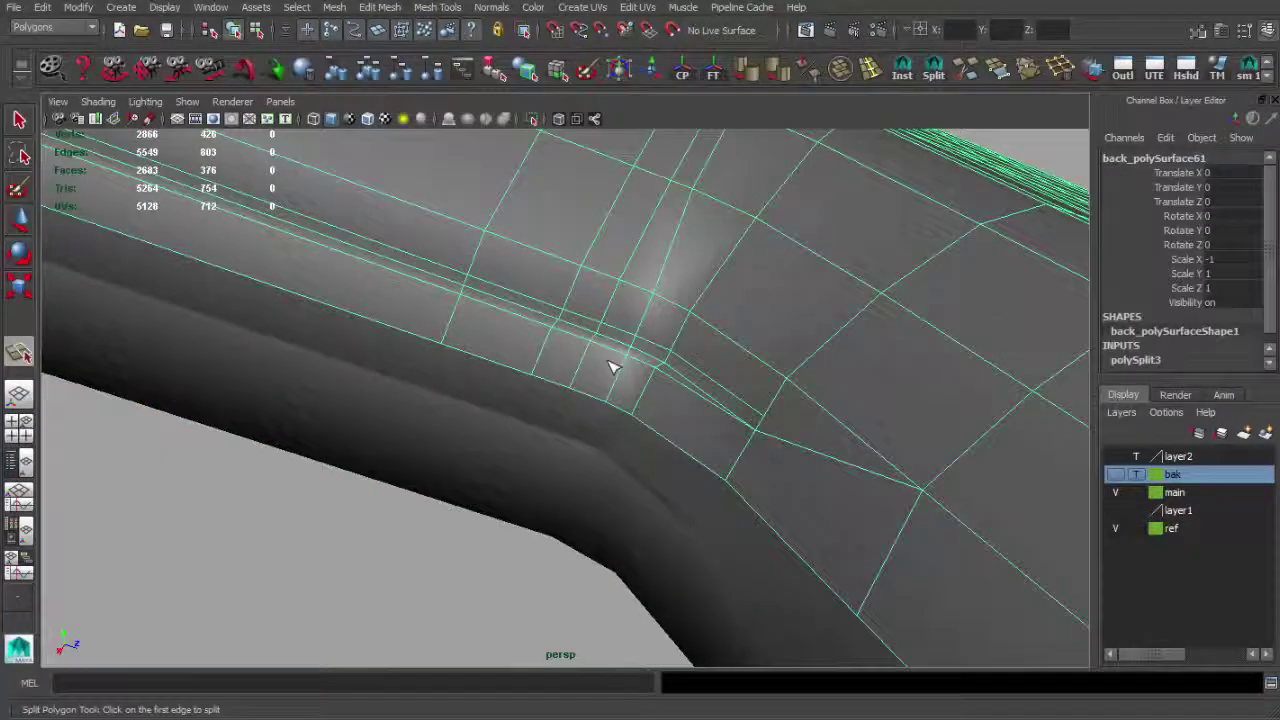
{"action": "mouse_move", "coordinate": [563, 367]}
{"action": "left_mouse_down", "text": "alt"}
{"action": "mouse_move", "coordinate": [586, 437]}
{"action": "mouse_move", "coordinate": [583, 422]}
{"action": "left_mouse_up", "text": "alt"}
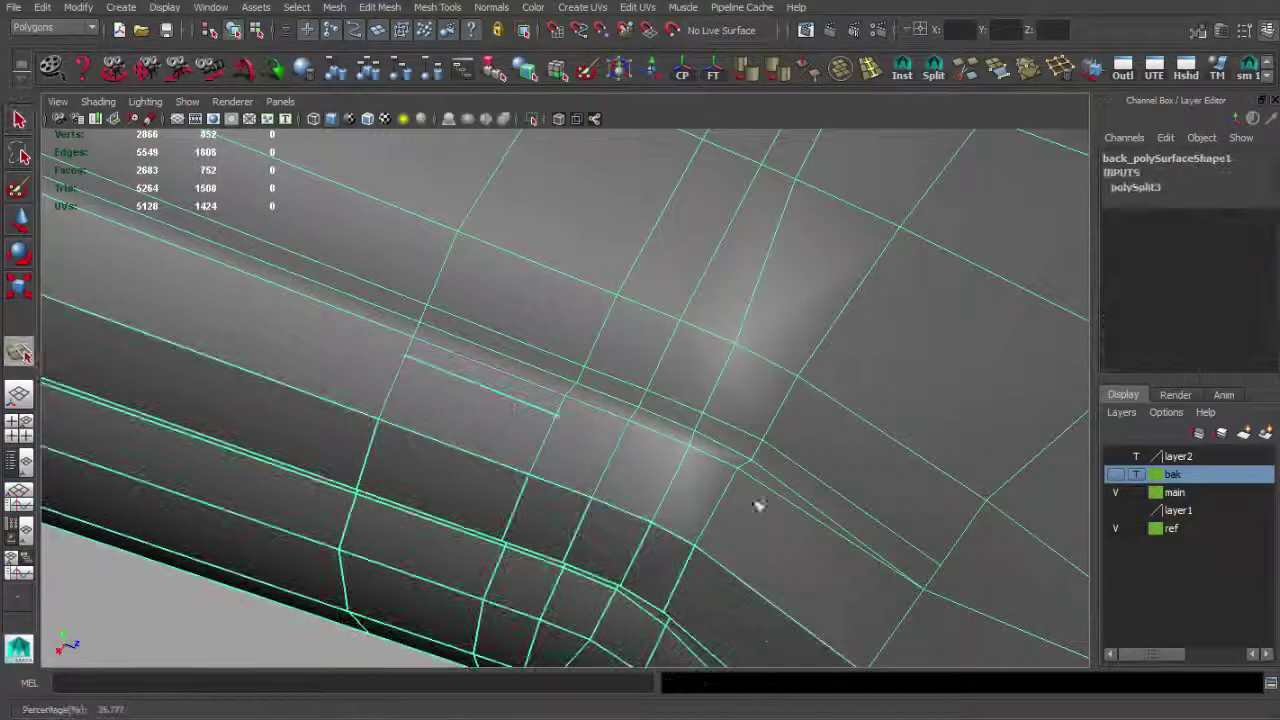
{"action": "mouse_move", "coordinate": [732, 496]}
{"action": "left_mouse_down", "text": "alt"}
{"action": "mouse_move", "coordinate": [723, 509]}
{"action": "mouse_move", "coordinate": [766, 529]}
{"action": "mouse_move", "coordinate": [750, 511]}
{"action": "left_mouse_up", "text": "alt"}
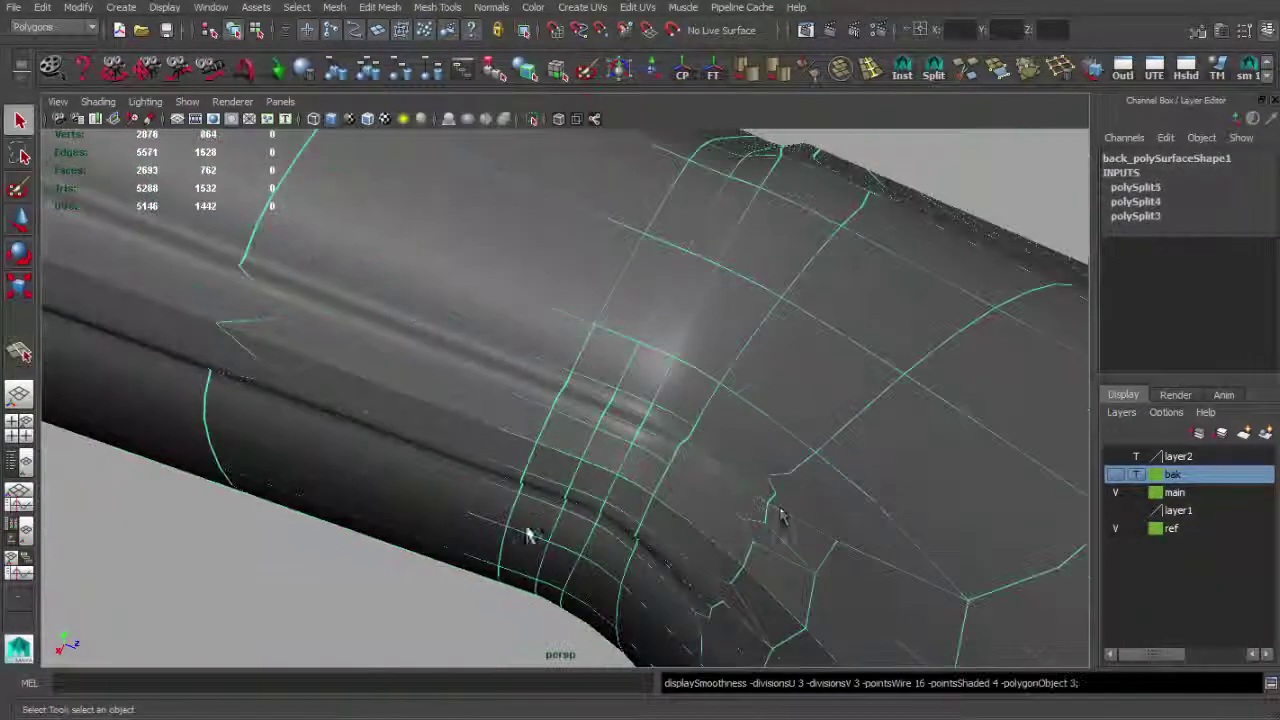
{"action": "mouse_move", "coordinate": [643, 507]}
{"action": "left_mouse_down", "text": "alt"}
{"action": "mouse_move", "coordinate": [249, 306]}
{"action": "mouse_move", "coordinate": [260, 305]}
{"action": "left_mouse_up", "text": "alt"}
{"action": "right_click_drag", "start_coordinate": [260, 305], "coordinate": [534, 440], "text": "alt"}
{"action": "left_click_drag", "start_coordinate": [534, 440], "coordinate": [571, 457], "text": "alt"}
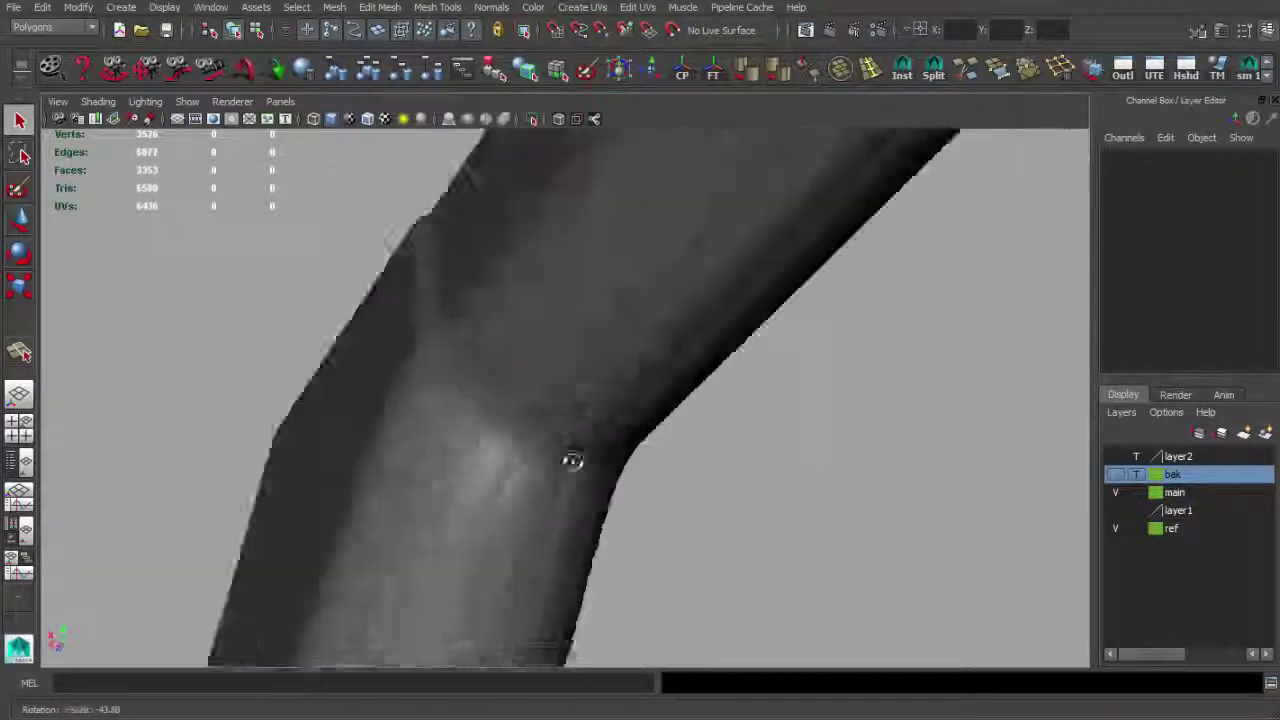
{"action": "left_click", "coordinate": [630, 505]}
{"action": "left_click_drag", "start_coordinate": [630, 505], "coordinate": [585, 430], "text": "alt"}
{"action": "left_click_drag", "start_coordinate": [580, 553], "coordinate": [743, 457], "text": "alt"}
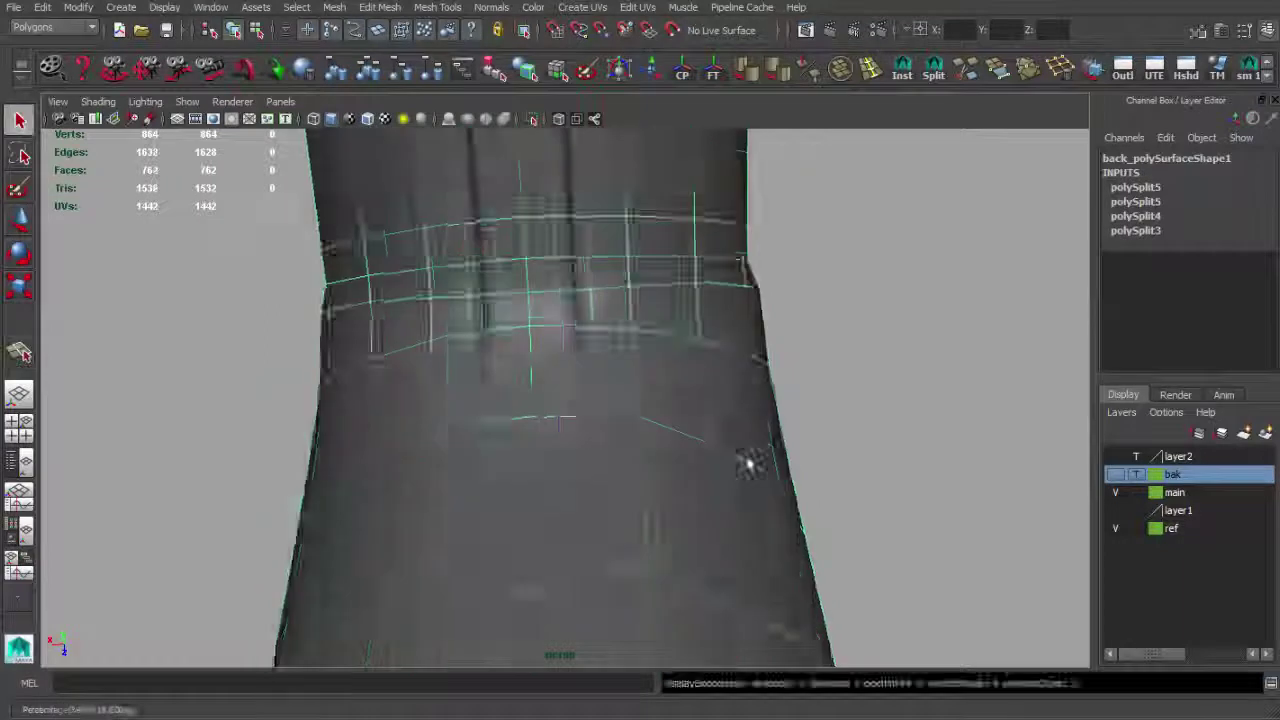
{"action": "key", "text": "q"}
Add one more split on the stock and check it in wireframe and shaded display.
{"action": "left_click", "coordinate": [771, 500]}
{"action": "left_click_drag", "start_coordinate": [771, 500], "coordinate": [615, 495], "text": "alt"}
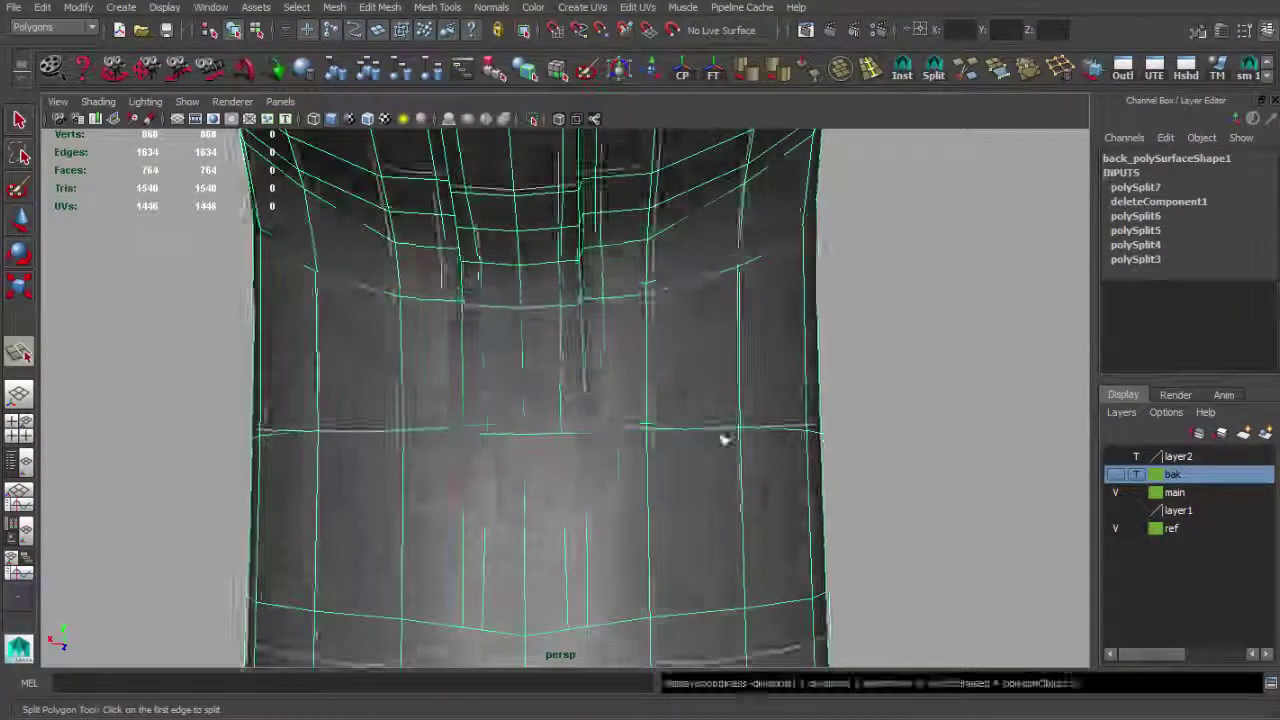
{"action": "right_click_drag", "start_coordinate": [726, 437], "coordinate": [697, 394], "text": "alt"}
{"action": "mouse_move", "coordinate": [697, 394]}
{"action": "left_mouse_down", "text": "alt"}
{"action": "mouse_move", "coordinate": [520, 457]}
{"action": "mouse_move", "coordinate": [341, 387]}
{"action": "mouse_move", "coordinate": [949, 557]}
{"action": "mouse_move", "coordinate": [663, 429]}
{"action": "mouse_move", "coordinate": [680, 337]}
{"action": "mouse_move", "coordinate": [478, 443]}
{"action": "mouse_move", "coordinate": [634, 371]}
{"action": "mouse_move", "coordinate": [668, 553]}
{"action": "mouse_move", "coordinate": [514, 360]}
{"action": "mouse_move", "coordinate": [465, 517]}
{"action": "left_mouse_up", "text": "alt"}
{"action": "left_click", "coordinate": [680, 337]}
{"action": "key", "text": "4"}
{"action": "key", "text": "q"}
{"action": "key", "text": "5"}
{"action": "mouse_move", "coordinate": [424, 456]}
{"action": "left_mouse_down", "text": "alt"}
{"action": "mouse_move", "coordinate": [217, 437]}
{"action": "mouse_move", "coordinate": [557, 337]}
{"action": "mouse_move", "coordinate": [434, 394]}
{"action": "mouse_move", "coordinate": [418, 313]}
{"action": "mouse_move", "coordinate": [457, 286]}
{"action": "mouse_move", "coordinate": [559, 388]}
{"action": "left_mouse_up", "text": "alt"}
{"action": "left_click_drag", "start_coordinate": [500, 422], "coordinate": [390, 471], "text": "alt"}
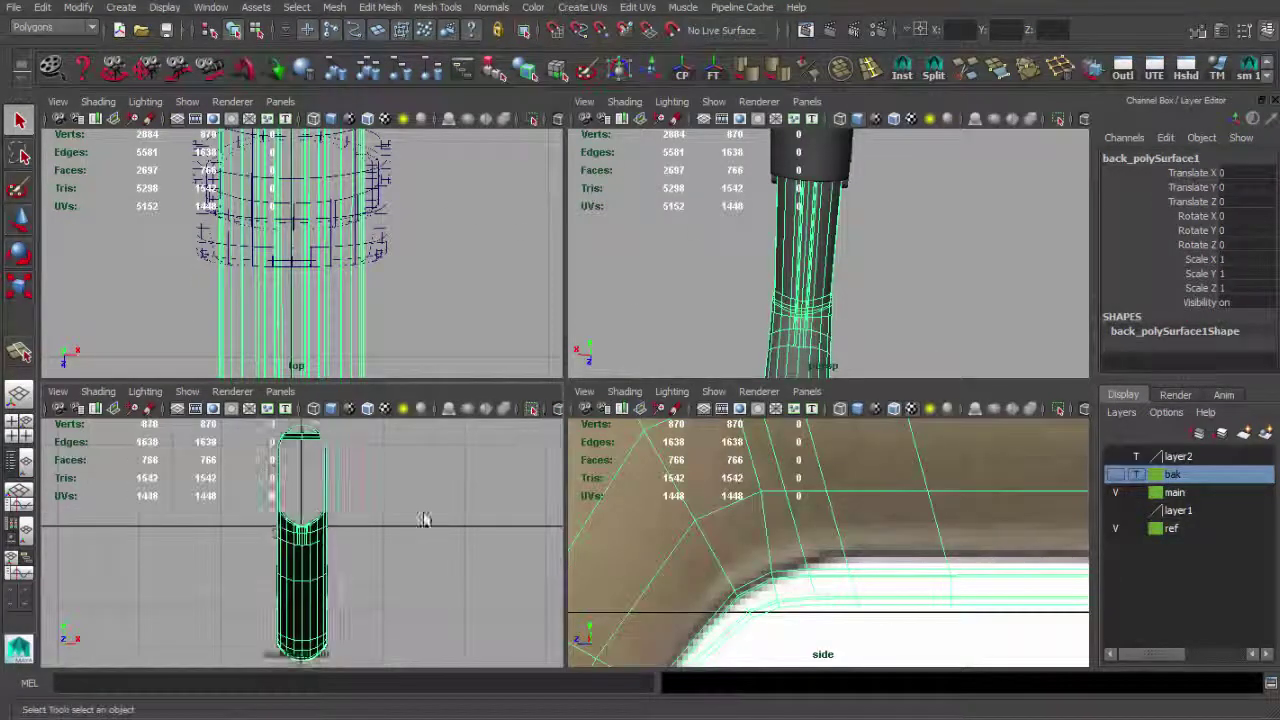
In the maximized front view, merge the clustered vertices at the stock's rounded end.
{"action": "key", "text": "space"}
{"action": "key", "text": "F8"}
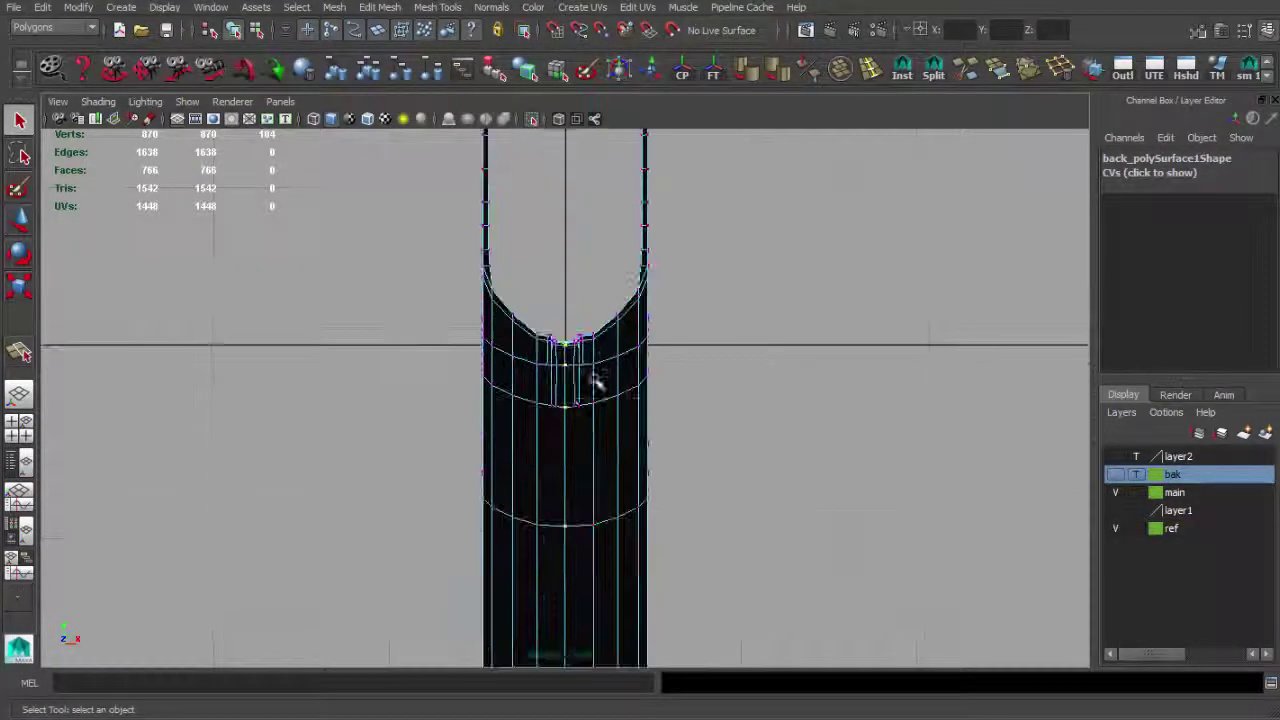
{"action": "key", "text": "w"}
{"action": "right_click_drag", "start_coordinate": [567, 397], "coordinate": [650, 440], "text": "alt"}
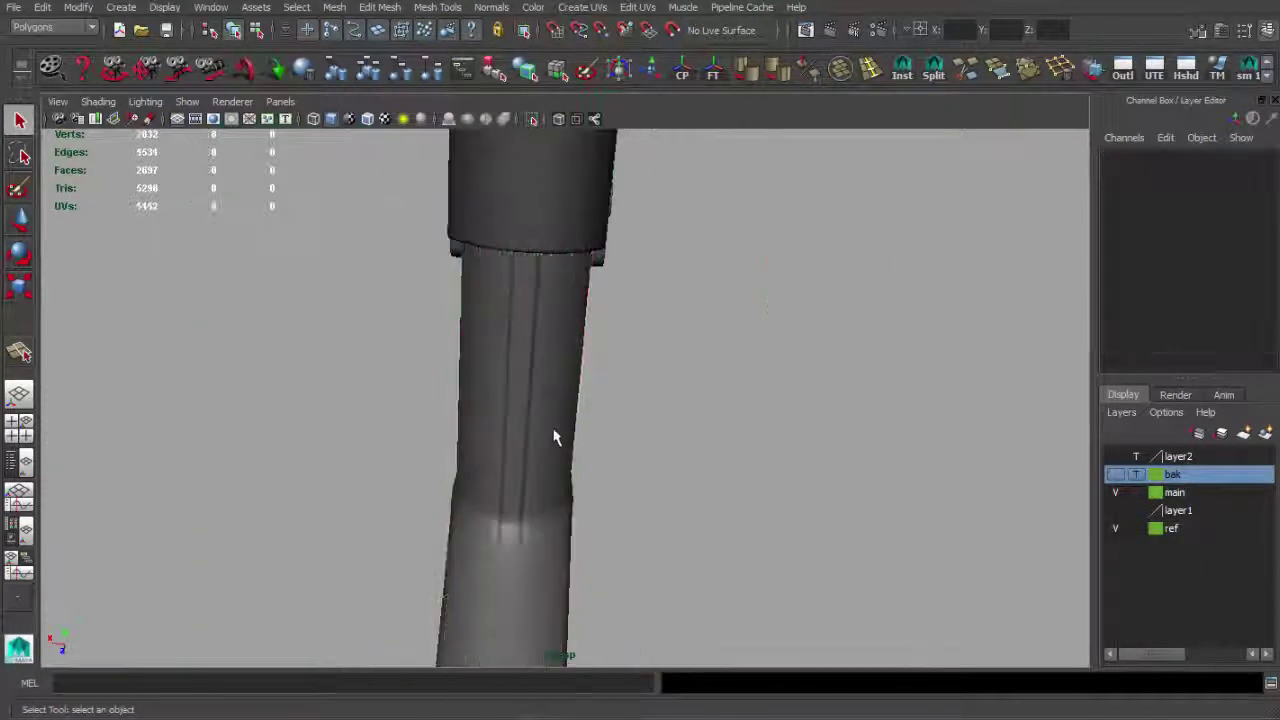
{"action": "mouse_move", "coordinate": [556, 437]}
{"action": "left_mouse_down", "text": "alt"}
{"action": "mouse_move", "coordinate": [487, 456]}
{"action": "mouse_move", "coordinate": [880, 472]}
{"action": "mouse_move", "coordinate": [342, 393]}
{"action": "mouse_move", "coordinate": [289, 363]}
{"action": "mouse_move", "coordinate": [280, 266]}
{"action": "mouse_move", "coordinate": [289, 329]}
{"action": "left_mouse_up", "text": "alt"}
{"action": "left_click", "coordinate": [678, 535]}
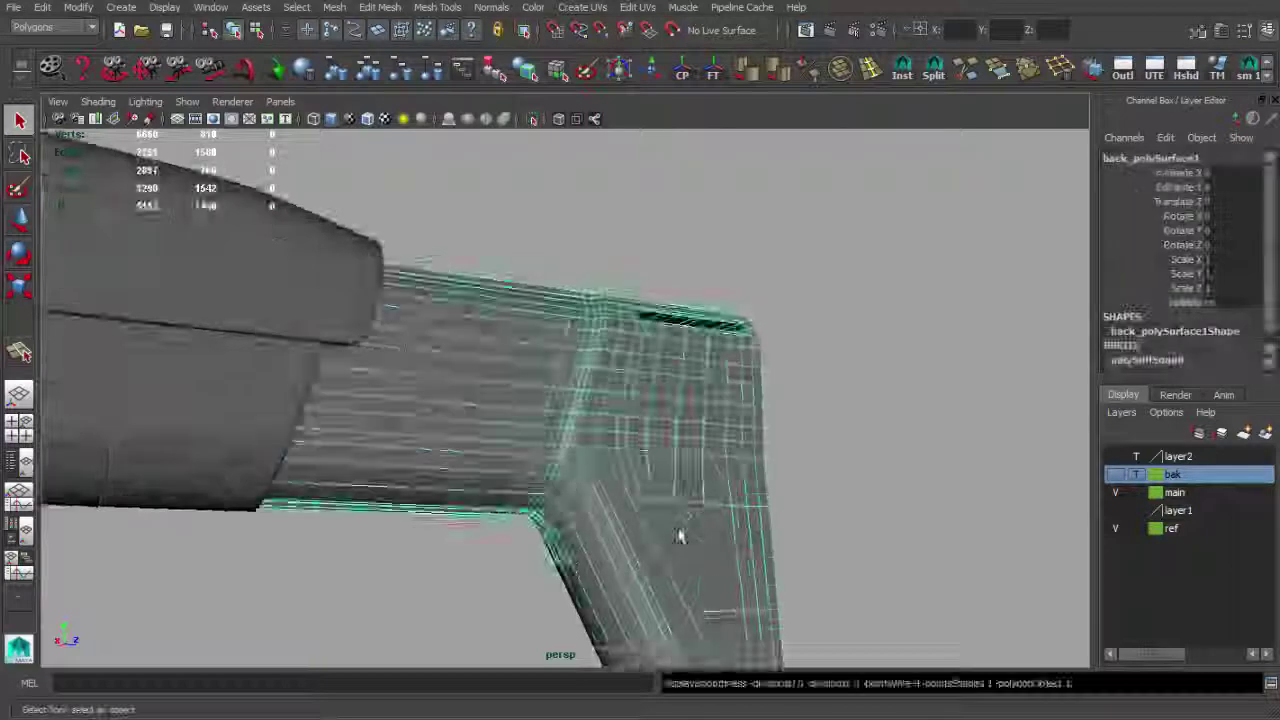
{"action": "key", "text": "space"}
{"action": "key", "text": "space"}
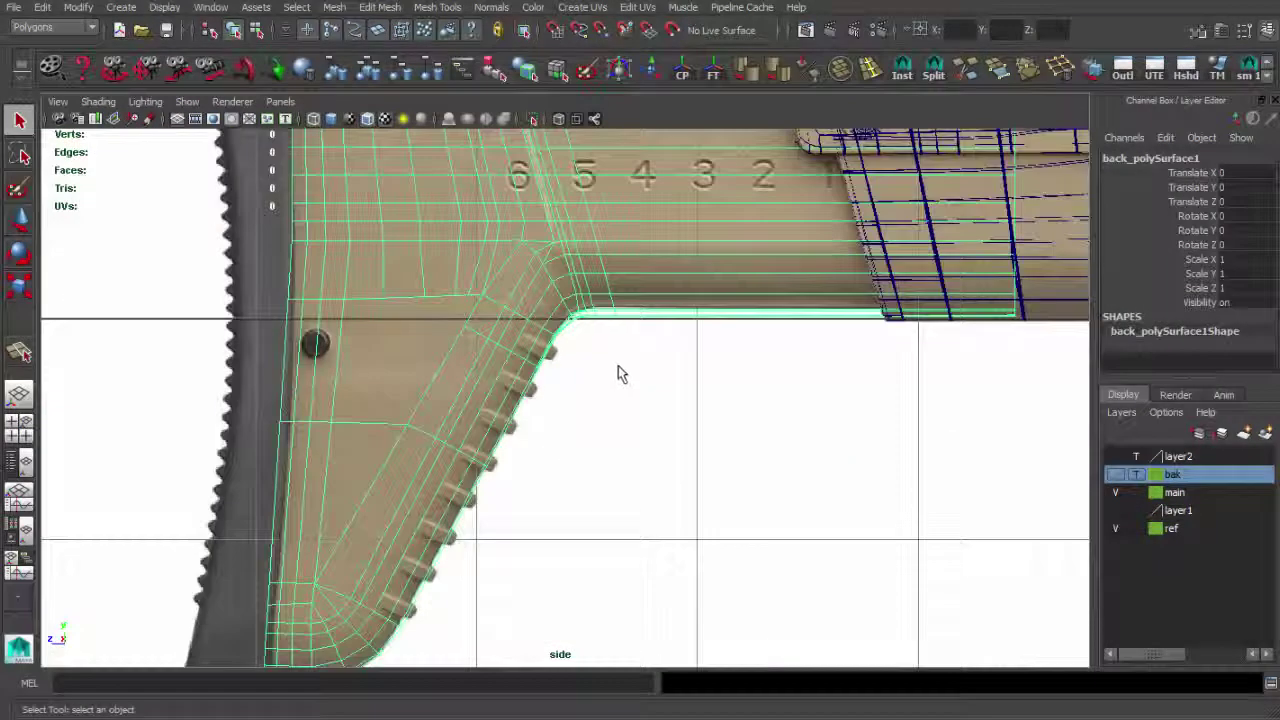
{"action": "key", "text": "space"}
{"action": "key", "text": "space"}
{"action": "mouse_move", "coordinate": [740, 323]}
{"action": "left_mouse_down", "text": "alt"}
{"action": "mouse_move", "coordinate": [493, 287]}
{"action": "mouse_move", "coordinate": [800, 451]}
{"action": "left_mouse_up", "text": "alt"}
{"action": "left_click", "coordinate": [609, 306]}
{"action": "mouse_move", "coordinate": [609, 306]}
{"action": "left_mouse_down", "text": "alt"}
{"action": "mouse_move", "coordinate": [445, 317]}
{"action": "mouse_move", "coordinate": [651, 257]}
{"action": "mouse_move", "coordinate": [708, 294]}
{"action": "left_mouse_up", "text": "alt"}
Draw a new polygon cube near the stock's bend in the side view.
{"action": "left_click", "coordinate": [121, 7]}
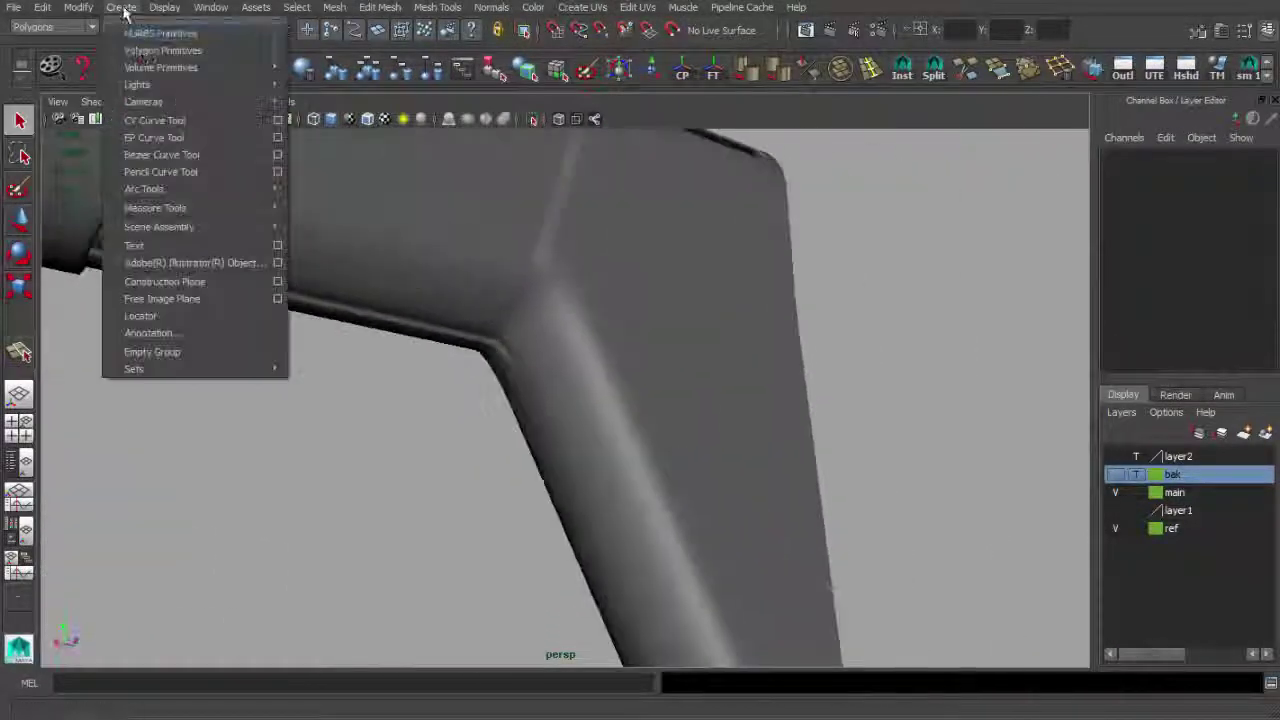
{"action": "left_click", "coordinate": [160, 50]}
{"action": "key", "text": "space"}
{"action": "key", "text": "space"}
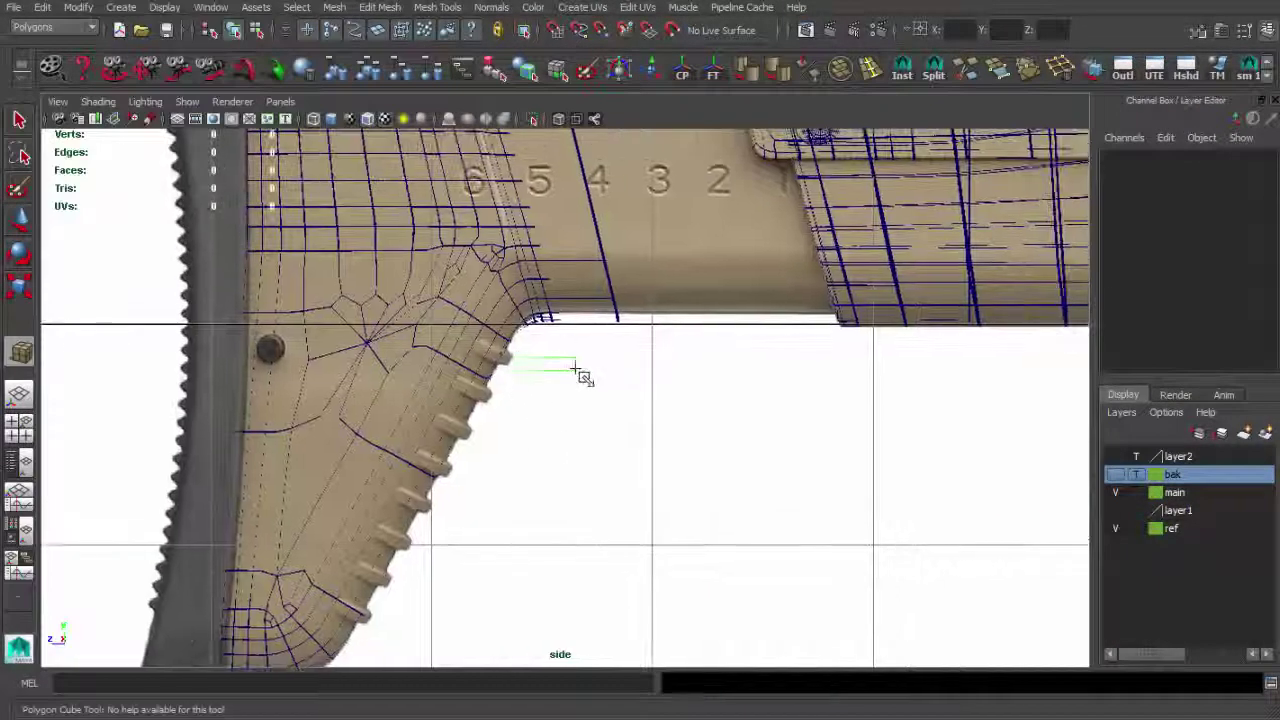
{"action": "left_click_drag", "start_coordinate": [575, 370], "coordinate": [580, 374]}
{"action": "scroll", "coordinate": [588, 400], "scroll_direction": "up", "scroll_amount": 3}
{"action": "scroll", "coordinate": [603, 491], "scroll_direction": "up", "scroll_amount": 3}
Frame the new cube and stretch it wide, sliding it left.
{"action": "key", "text": "e"}
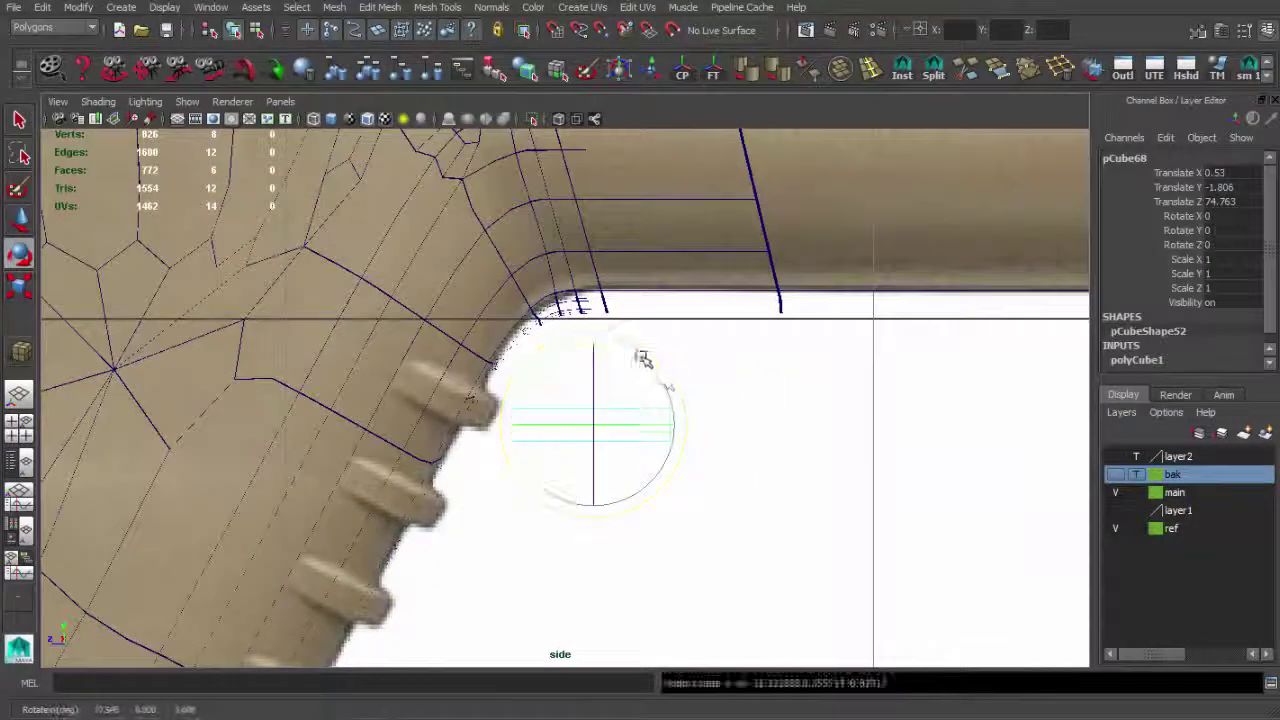
{"action": "scroll", "coordinate": [457, 396], "scroll_direction": "down", "scroll_amount": 2}
{"action": "key", "text": "r"}
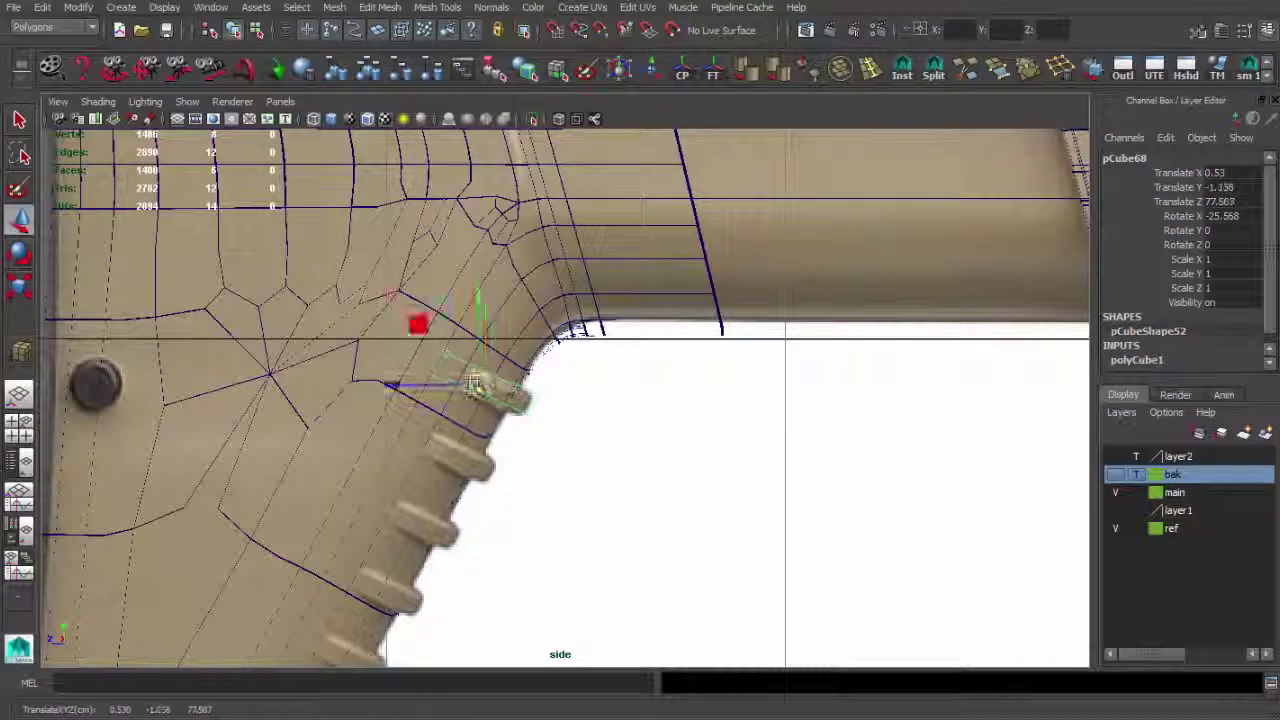
{"action": "key", "text": "q"}
{"action": "scroll", "coordinate": [520, 420], "scroll_direction": "up", "scroll_amount": 2}
{"action": "key", "text": "w"}
{"action": "key", "text": "space"}
{"action": "key", "text": "space"}
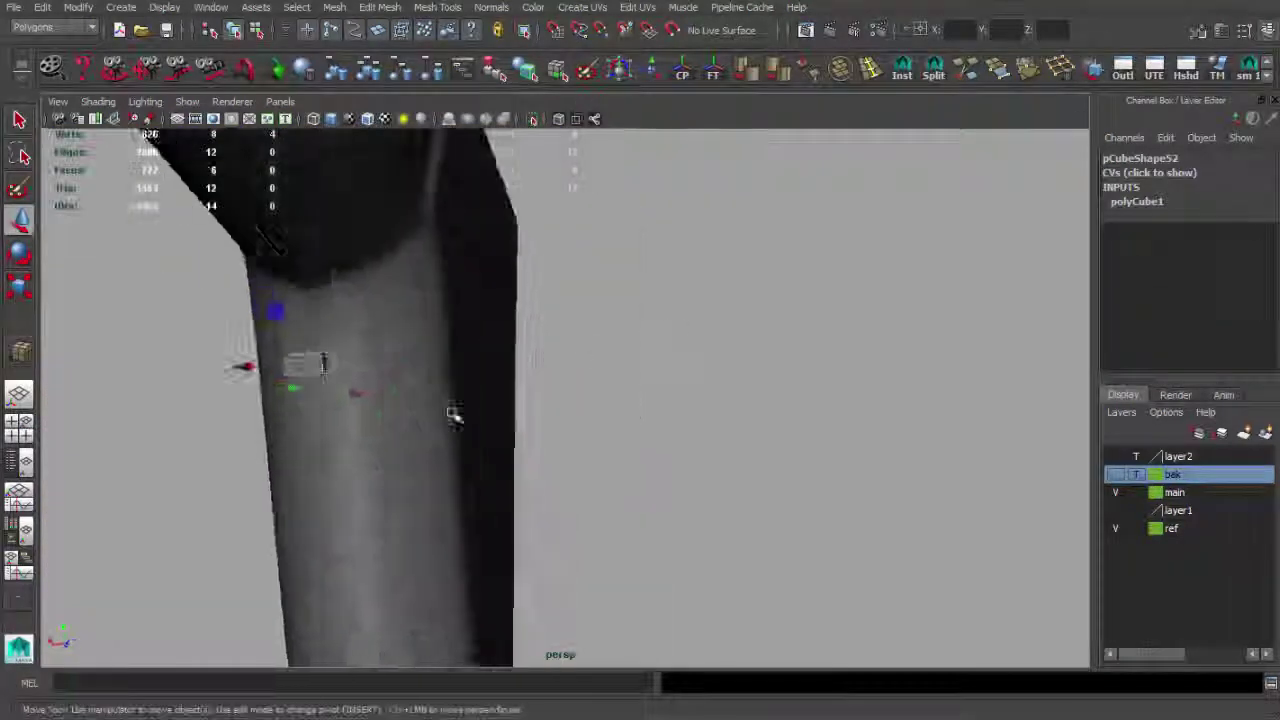
{"action": "key", "text": "f"}
{"action": "key", "text": "w"}
{"action": "left_click_drag", "start_coordinate": [652, 407], "coordinate": [371, 393]}
Insert an edge loop across the box.
{"action": "mouse_move", "coordinate": [600, 406]}
{"action": "left_mouse_down", "text": "alt"}
{"action": "mouse_move", "coordinate": [549, 428]}
{"action": "mouse_move", "coordinate": [535, 452]}
{"action": "left_mouse_up", "text": "alt"}
{"action": "key", "text": "q"}
{"action": "left_click", "coordinate": [380, 428]}
{"action": "mouse_move", "coordinate": [363, 463]}
{"action": "left_mouse_down", "text": "alt"}
{"action": "mouse_move", "coordinate": [429, 466]}
{"action": "mouse_move", "coordinate": [514, 560]}
{"action": "mouse_move", "coordinate": [592, 551]}
{"action": "mouse_move", "coordinate": [543, 534]}
{"action": "left_mouse_up", "text": "alt"}
{"action": "key", "text": "w"}
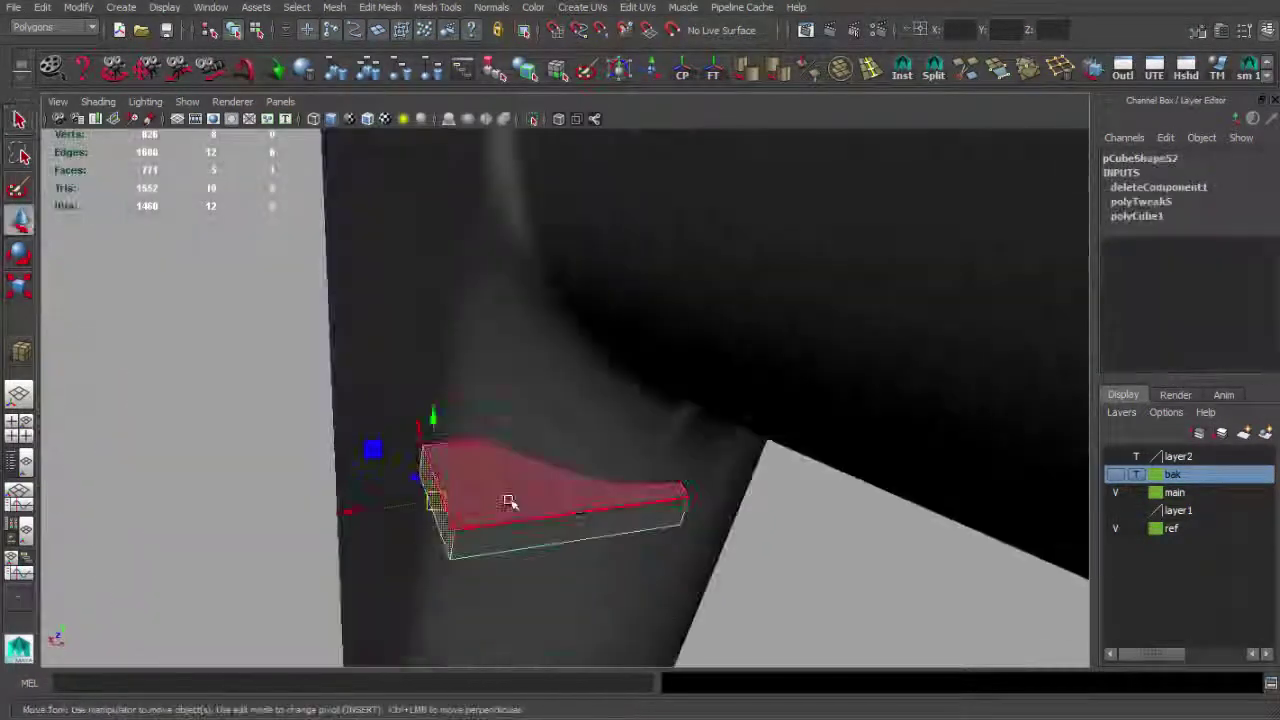
{"action": "mouse_move", "coordinate": [430, 500]}
{"action": "left_mouse_down", "text": "alt"}
{"action": "mouse_move", "coordinate": [586, 463]}
{"action": "mouse_move", "coordinate": [694, 471]}
{"action": "mouse_move", "coordinate": [571, 443]}
{"action": "mouse_move", "coordinate": [640, 400]}
{"action": "left_mouse_up", "text": "alt"}
{"action": "left_click", "coordinate": [880, 72]}
{"action": "mouse_move", "coordinate": [700, 260]}
{"action": "left_mouse_down", "text": "alt"}
{"action": "mouse_move", "coordinate": [571, 291]}
{"action": "mouse_move", "coordinate": [724, 303]}
{"action": "left_mouse_up", "text": "alt"}
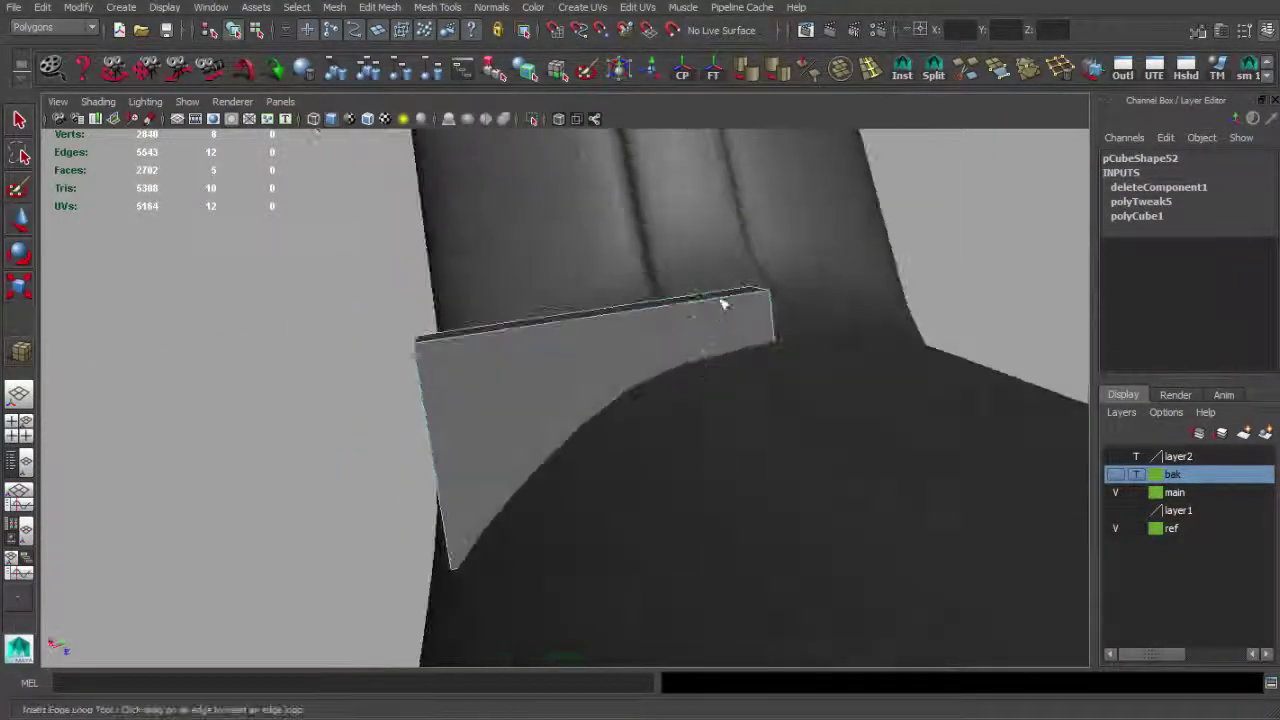
{"action": "left_click", "coordinate": [487, 340]}
{"action": "mouse_move", "coordinate": [487, 340]}
{"action": "left_mouse_down", "text": "alt"}
{"action": "mouse_move", "coordinate": [500, 366]}
{"action": "mouse_move", "coordinate": [409, 366]}
{"action": "left_mouse_up", "text": "alt"}
Move the box's left-edge vertices into place against the gun reference.
{"action": "key", "text": "q"}
{"action": "left_click", "coordinate": [412, 364]}
{"action": "key", "text": "w"}
{"action": "mouse_move", "coordinate": [514, 543]}
{"action": "left_mouse_down", "text": "alt"}
{"action": "mouse_move", "coordinate": [471, 400]}
{"action": "mouse_move", "coordinate": [675, 433]}
{"action": "left_mouse_up", "text": "alt"}
{"action": "mouse_move", "coordinate": [393, 366]}
{"action": "left_mouse_down", "text": "alt"}
{"action": "mouse_move", "coordinate": [563, 309]}
{"action": "mouse_move", "coordinate": [498, 358]}
{"action": "mouse_move", "coordinate": [594, 363]}
{"action": "mouse_move", "coordinate": [500, 400]}
{"action": "left_mouse_up", "text": "alt"}
{"action": "middle_click_drag", "start_coordinate": [500, 400], "coordinate": [493, 408], "text": "alt"}
{"action": "mouse_move", "coordinate": [520, 400]}
{"action": "left_mouse_down", "text": "alt"}
{"action": "mouse_move", "coordinate": [648, 489]}
{"action": "mouse_move", "coordinate": [598, 516]}
{"action": "mouse_move", "coordinate": [610, 490]}
{"action": "mouse_move", "coordinate": [616, 502]}
{"action": "left_mouse_up", "text": "alt"}
{"action": "mouse_move", "coordinate": [505, 412]}
{"action": "left_mouse_down", "text": "alt"}
{"action": "mouse_move", "coordinate": [523, 429]}
{"action": "mouse_move", "coordinate": [491, 414]}
{"action": "mouse_move", "coordinate": [582, 470]}
{"action": "left_mouse_up", "text": "alt"}
{"action": "key", "text": "w"}
{"action": "mouse_move", "coordinate": [537, 433]}
{"action": "left_mouse_down", "text": "alt"}
{"action": "mouse_move", "coordinate": [586, 471]}
{"action": "mouse_move", "coordinate": [657, 341]}
{"action": "left_mouse_up", "text": "alt"}
{"action": "mouse_move", "coordinate": [657, 484]}
{"action": "left_mouse_down", "text": "alt"}
{"action": "mouse_move", "coordinate": [677, 529]}
{"action": "mouse_move", "coordinate": [566, 400]}
{"action": "mouse_move", "coordinate": [549, 440]}
{"action": "left_mouse_up", "text": "alt"}
Select the curved piece and check it edge-on against the stock.
{"action": "key", "text": "q"}
{"action": "left_click", "coordinate": [663, 480]}
{"action": "mouse_move", "coordinate": [663, 480]}
{"action": "left_mouse_down", "text": "alt"}
{"action": "mouse_move", "coordinate": [429, 400]}
{"action": "mouse_move", "coordinate": [527, 418]}
{"action": "left_mouse_up", "text": "alt"}
{"action": "left_click", "coordinate": [527, 418]}
{"action": "key", "text": "f"}
{"action": "key", "text": "w"}
{"action": "mouse_move", "coordinate": [443, 391]}
{"action": "left_mouse_down", "text": "alt"}
{"action": "mouse_move", "coordinate": [300, 415]}
{"action": "mouse_move", "coordinate": [432, 456]}
{"action": "left_mouse_up", "text": "alt"}
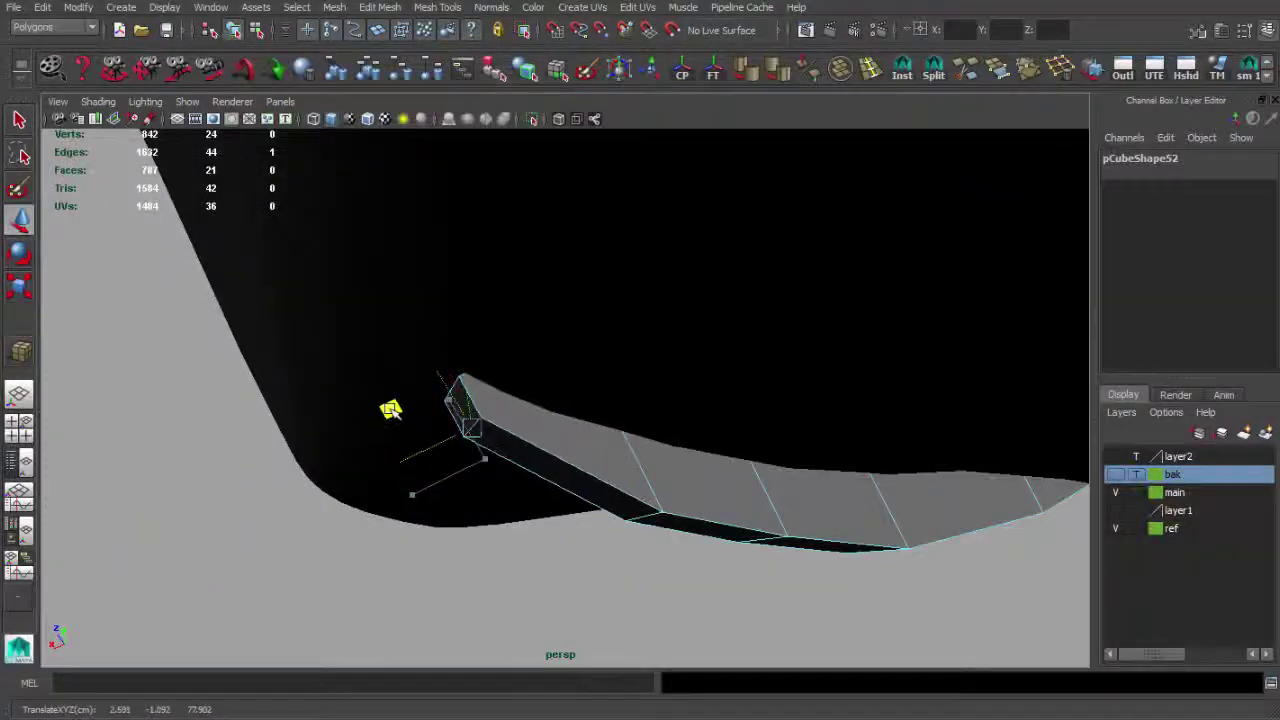
{"action": "mouse_move", "coordinate": [375, 390]}
{"action": "left_mouse_down", "text": "alt"}
{"action": "mouse_move", "coordinate": [540, 346]}
{"action": "mouse_move", "coordinate": [413, 415]}
{"action": "left_mouse_up", "text": "alt"}
{"action": "mouse_move", "coordinate": [651, 481]}
{"action": "left_mouse_down", "text": "alt"}
{"action": "mouse_move", "coordinate": [617, 563]}
{"action": "mouse_move", "coordinate": [556, 477]}
{"action": "mouse_move", "coordinate": [580, 466]}
{"action": "mouse_move", "coordinate": [766, 491]}
{"action": "mouse_move", "coordinate": [380, 466]}
{"action": "mouse_move", "coordinate": [623, 466]}
{"action": "mouse_move", "coordinate": [572, 505]}
{"action": "mouse_move", "coordinate": [600, 480]}
{"action": "mouse_move", "coordinate": [629, 386]}
{"action": "mouse_move", "coordinate": [429, 471]}
{"action": "mouse_move", "coordinate": [748, 163]}
{"action": "left_mouse_up", "text": "alt"}
Isolate the curved piece in smooth shaded display and select its front faces.
{"action": "left_click", "coordinate": [572, 505]}
{"action": "key", "text": "5"}
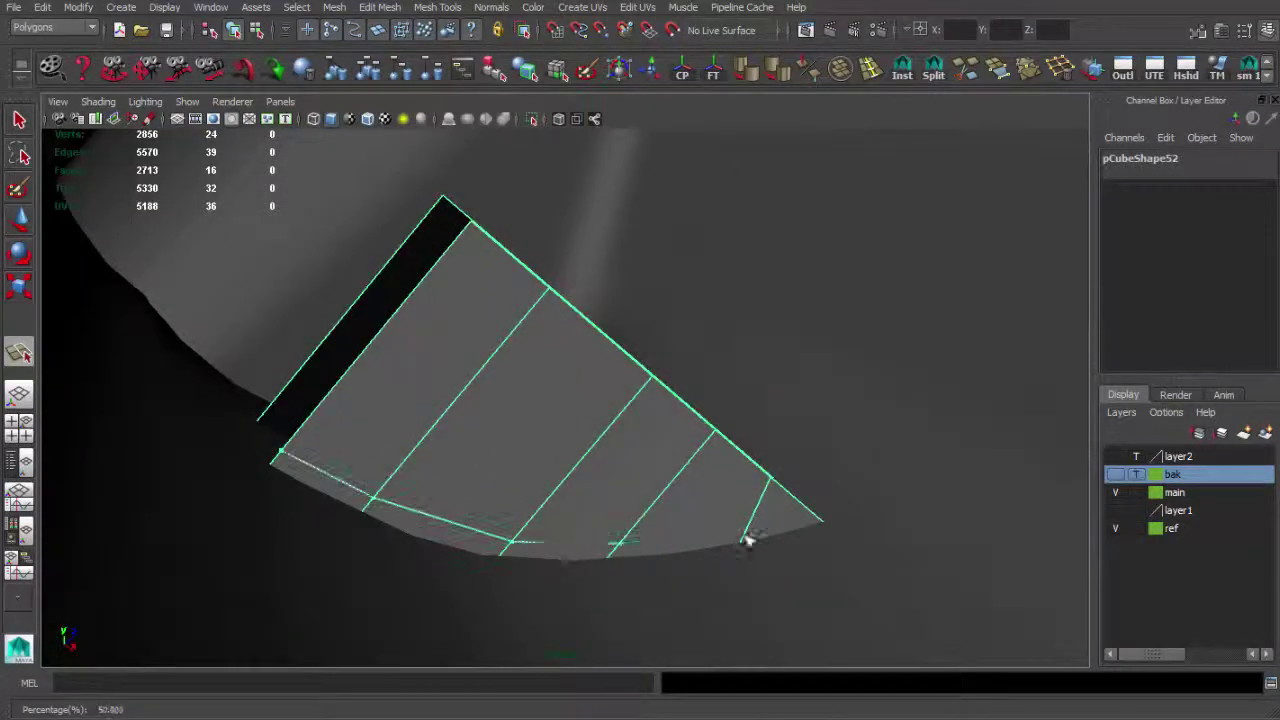
{"action": "left_click_drag", "start_coordinate": [748, 540], "coordinate": [702, 533], "text": "alt"}
{"action": "left_click_drag", "start_coordinate": [514, 486], "coordinate": [286, 508]}
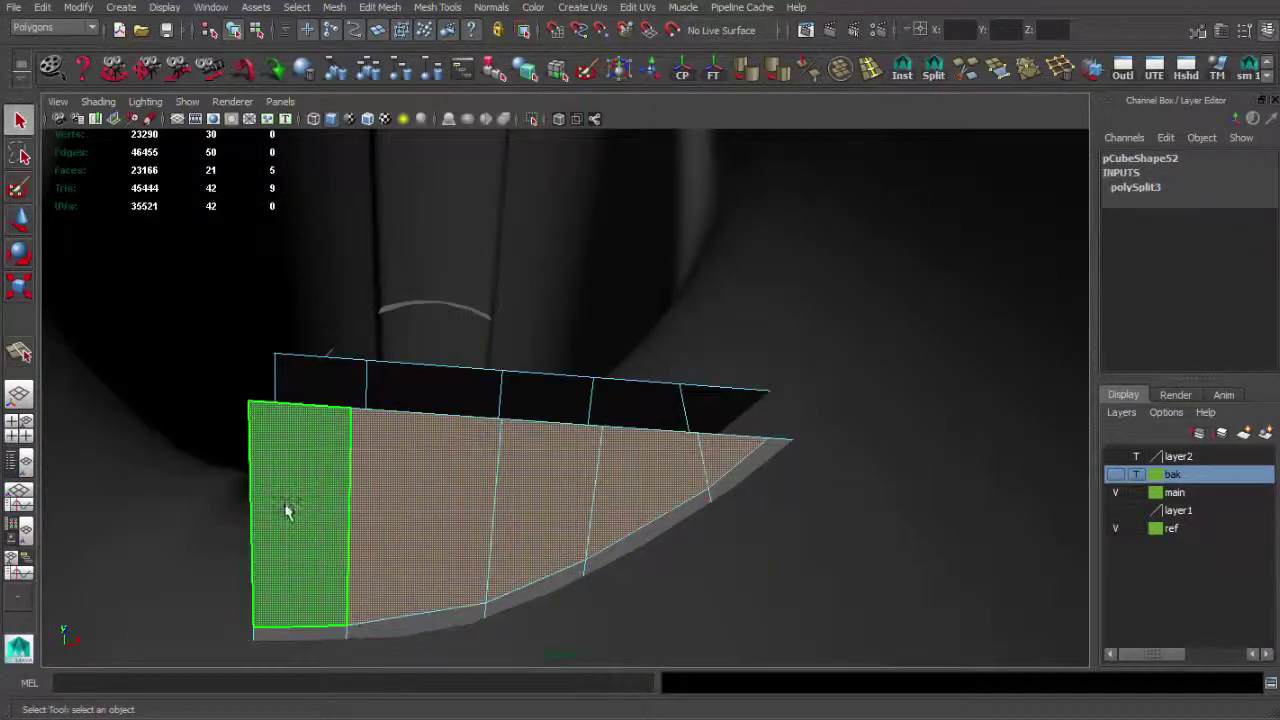
{"action": "key", "text": "ctrl+1"}
{"action": "mouse_move", "coordinate": [434, 449]}
{"action": "left_mouse_down", "text": "alt"}
{"action": "mouse_move", "coordinate": [660, 502]}
{"action": "mouse_move", "coordinate": [566, 466]}
{"action": "mouse_move", "coordinate": [445, 513]}
{"action": "left_mouse_up", "text": "alt"}
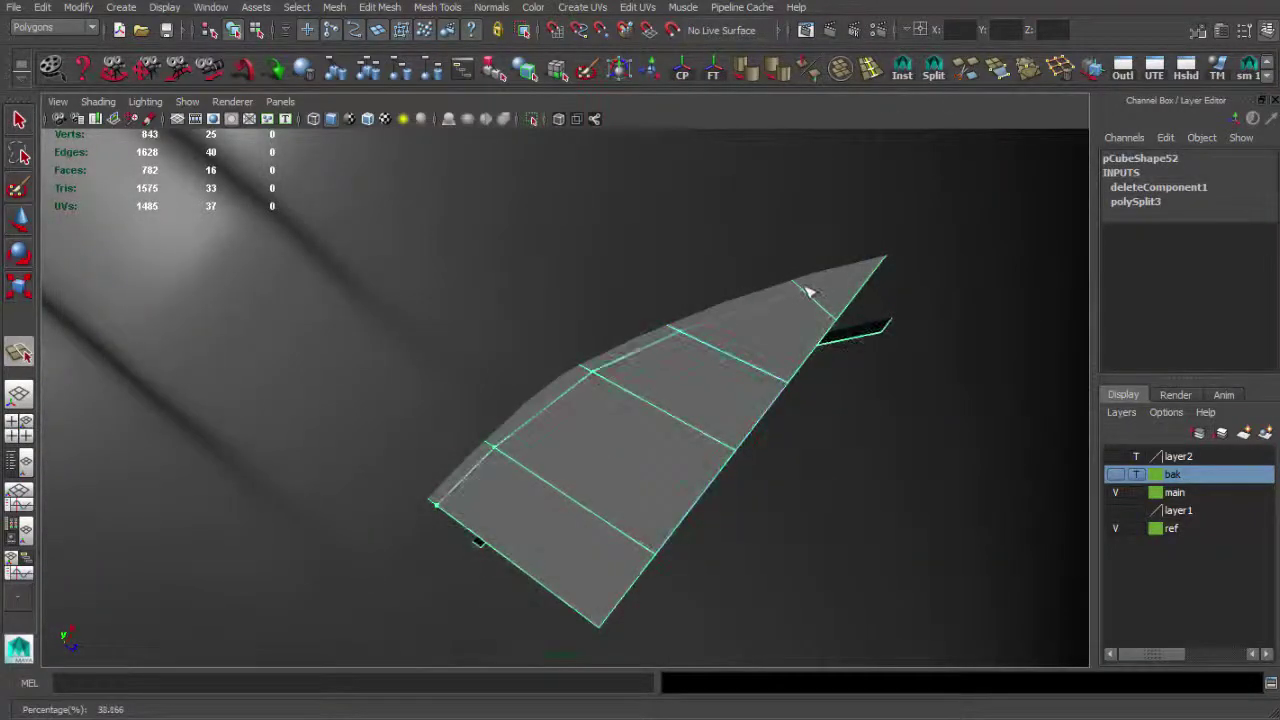
{"action": "key", "text": "F11"}
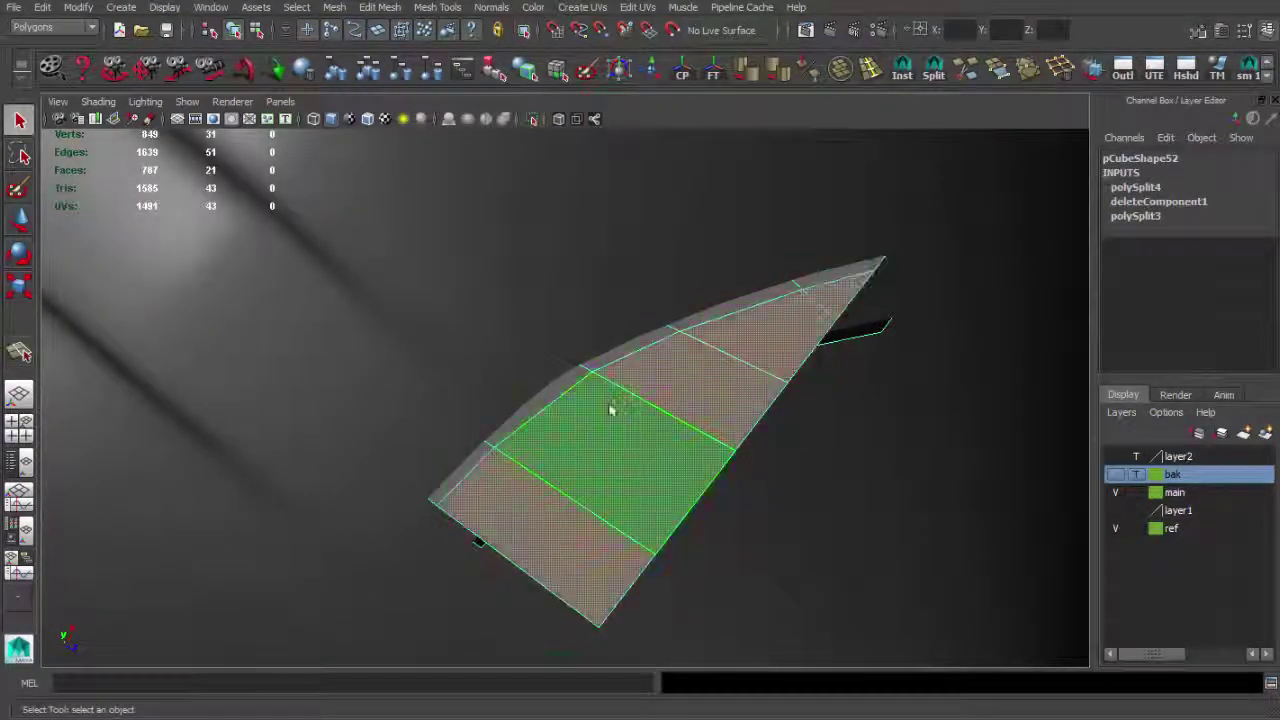
{"action": "left_click_drag", "start_coordinate": [606, 366], "coordinate": [600, 366], "text": "alt"}
{"action": "mouse_move", "coordinate": [380, 376]}
{"action": "left_mouse_down", "text": "alt"}
{"action": "mouse_move", "coordinate": [694, 526]}
{"action": "mouse_move", "coordinate": [443, 534]}
{"action": "mouse_move", "coordinate": [612, 503]}
{"action": "mouse_move", "coordinate": [690, 430]}
{"action": "mouse_move", "coordinate": [640, 420]}
{"action": "left_mouse_up", "text": "alt"}
{"action": "key", "text": "w"}
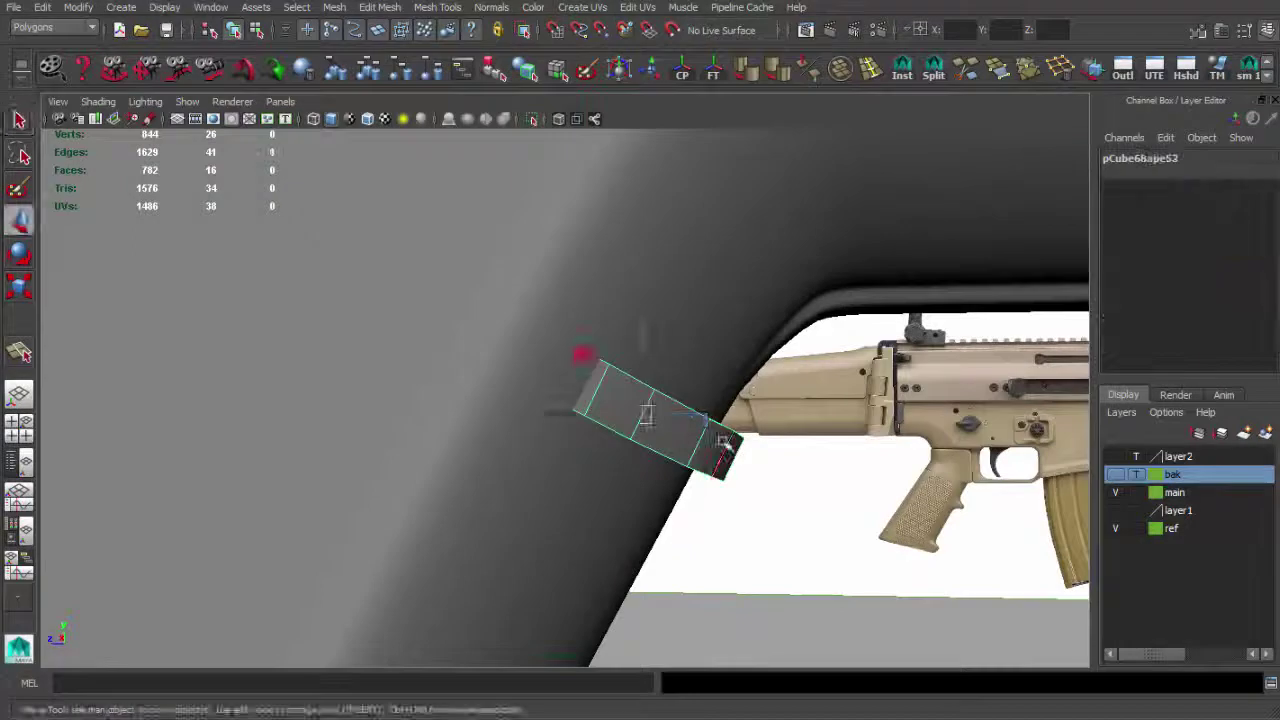
{"action": "right_click_drag", "start_coordinate": [586, 349], "coordinate": [800, 588], "text": "alt"}
Insert edge loops along and across the strip in the side view.
{"action": "left_click", "coordinate": [714, 400]}
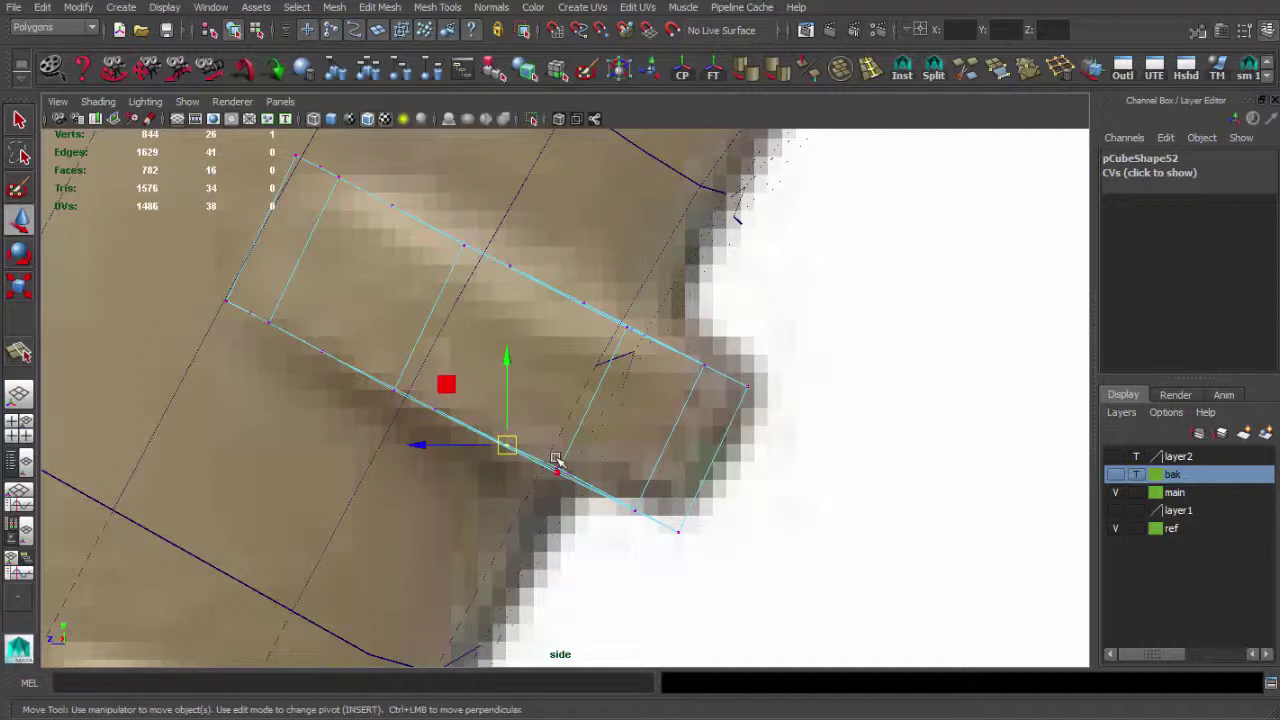
{"action": "key", "text": "q"}
{"action": "scroll", "coordinate": [558, 473], "scroll_direction": "up", "scroll_amount": 2}
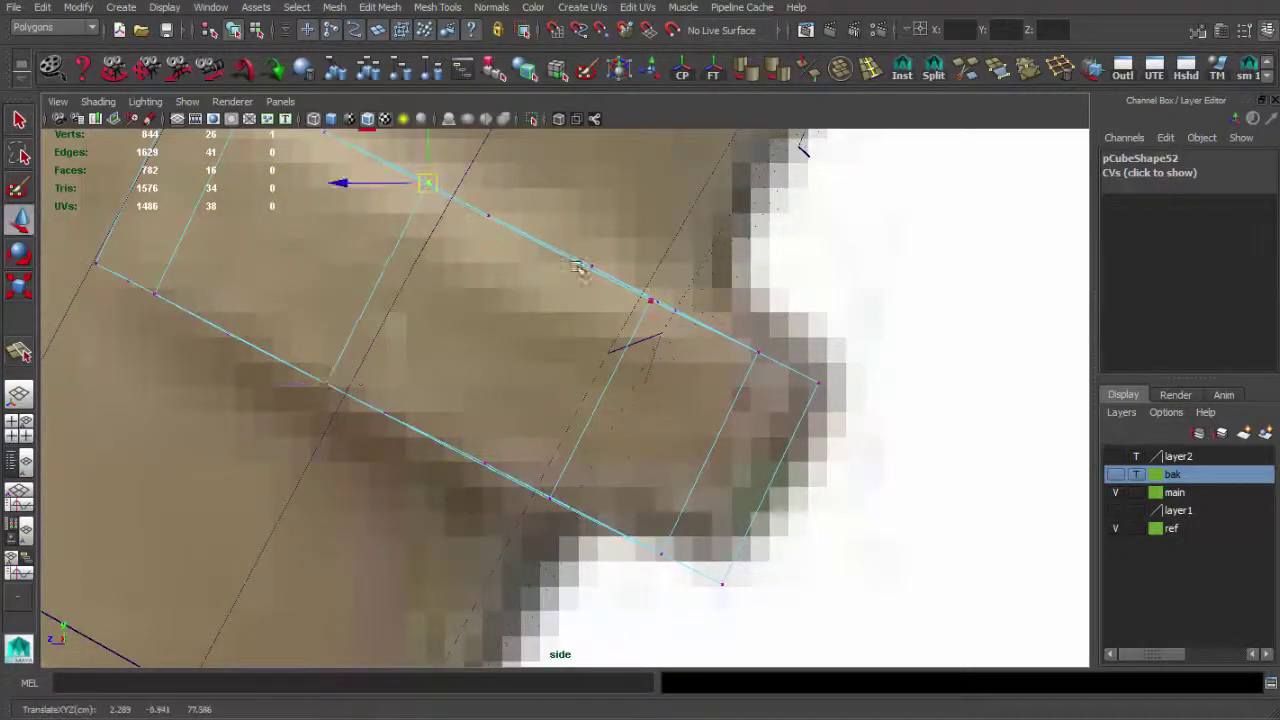
{"action": "key", "text": "space"}
{"action": "key", "text": "space"}
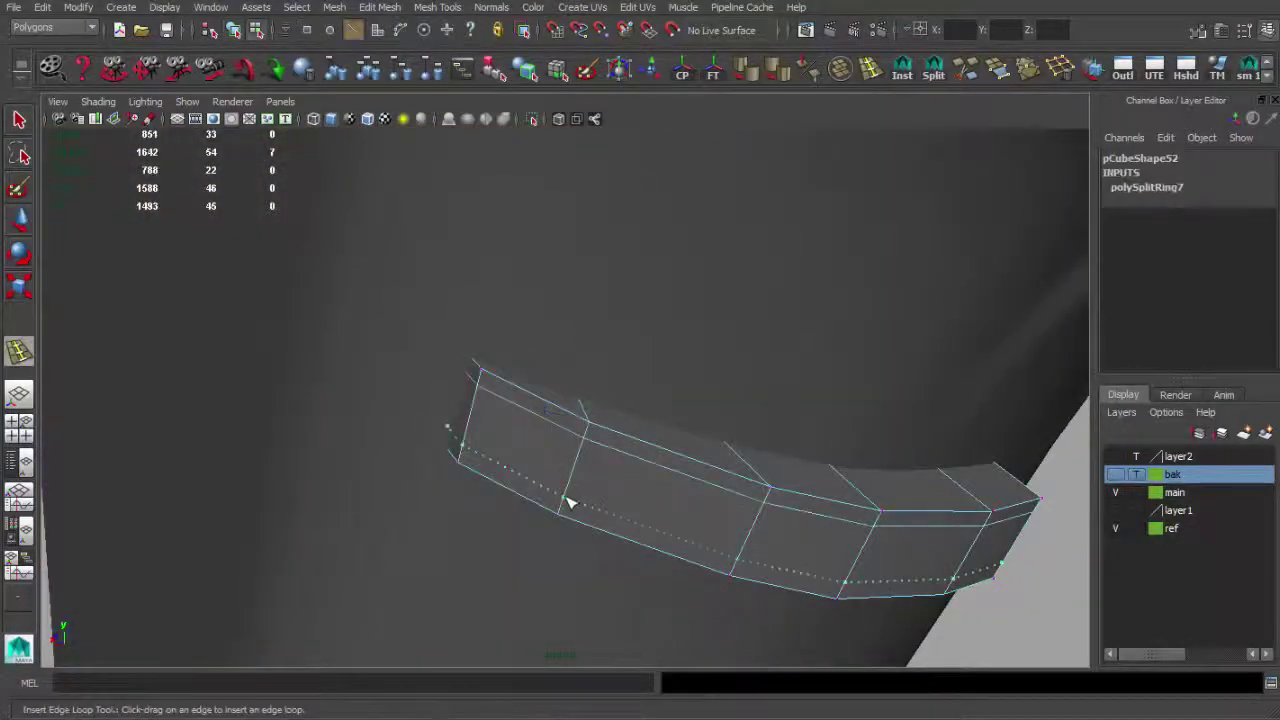
{"action": "left_click", "coordinate": [567, 502]}
{"action": "mouse_move", "coordinate": [777, 471]}
{"action": "left_mouse_down", "text": "alt"}
{"action": "mouse_move", "coordinate": [703, 366]}
{"action": "mouse_move", "coordinate": [703, 313]}
{"action": "left_mouse_up", "text": "alt"}
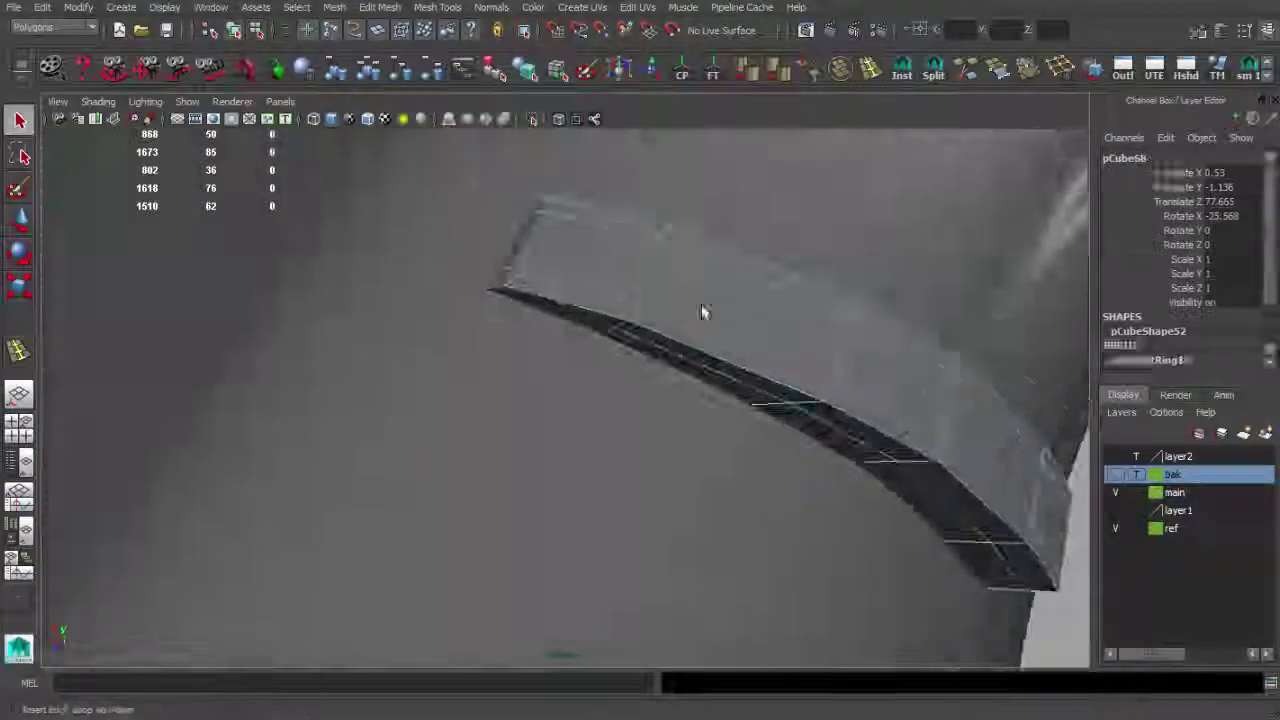
Cut two split edges across the isolated strip's end.
{"action": "left_click", "coordinate": [531, 118]}
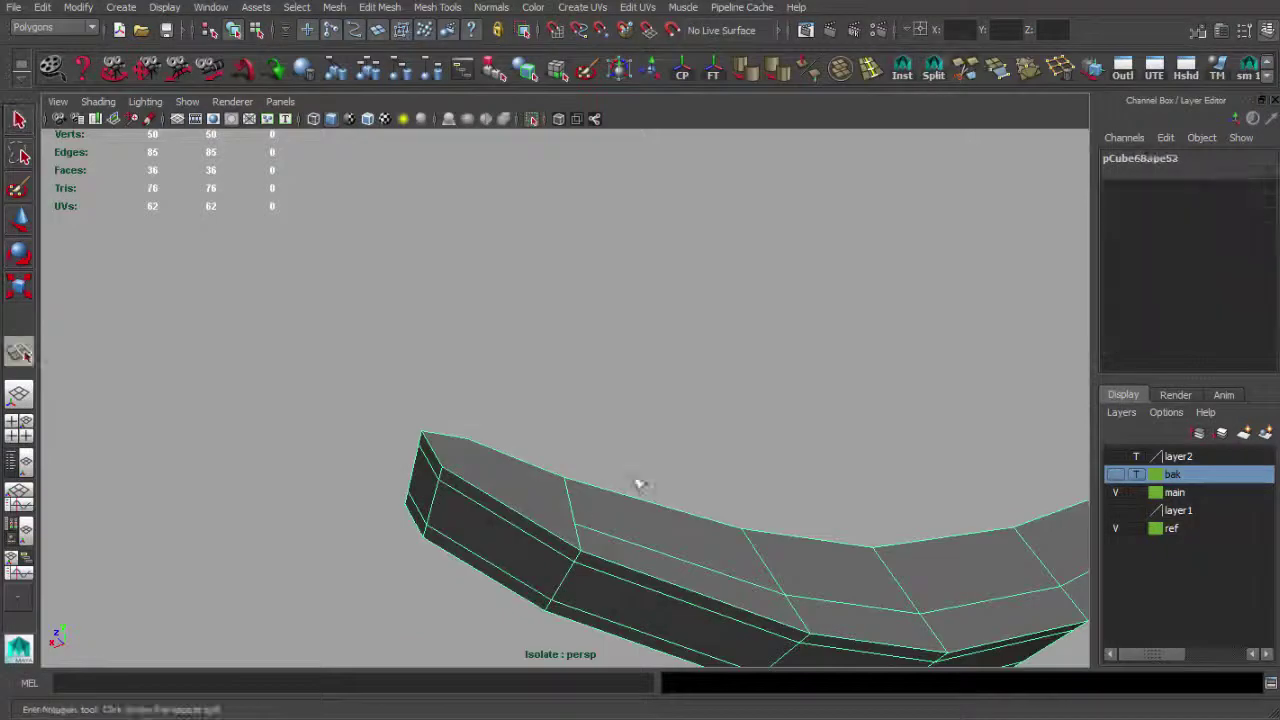
{"action": "mouse_move", "coordinate": [458, 437]}
{"action": "left_mouse_down", "text": "alt"}
{"action": "mouse_move", "coordinate": [514, 491]}
{"action": "mouse_move", "coordinate": [403, 515]}
{"action": "left_mouse_up", "text": "alt"}
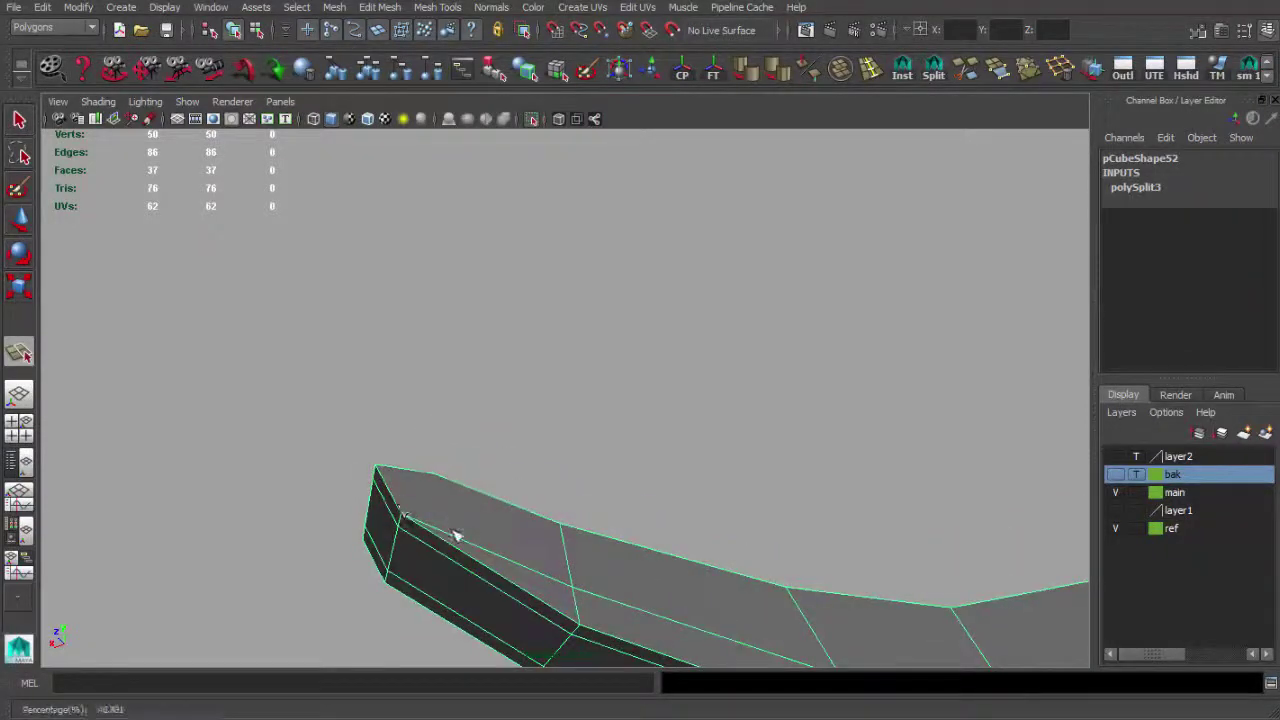
{"action": "left_click", "coordinate": [441, 530]}
{"action": "key", "text": "w"}
{"action": "mouse_move", "coordinate": [410, 443]}
{"action": "left_mouse_down", "text": "alt"}
{"action": "mouse_move", "coordinate": [500, 429]}
{"action": "mouse_move", "coordinate": [351, 206]}
{"action": "mouse_move", "coordinate": [620, 214]}
{"action": "mouse_move", "coordinate": [684, 428]}
{"action": "mouse_move", "coordinate": [632, 237]}
{"action": "left_mouse_up", "text": "alt"}
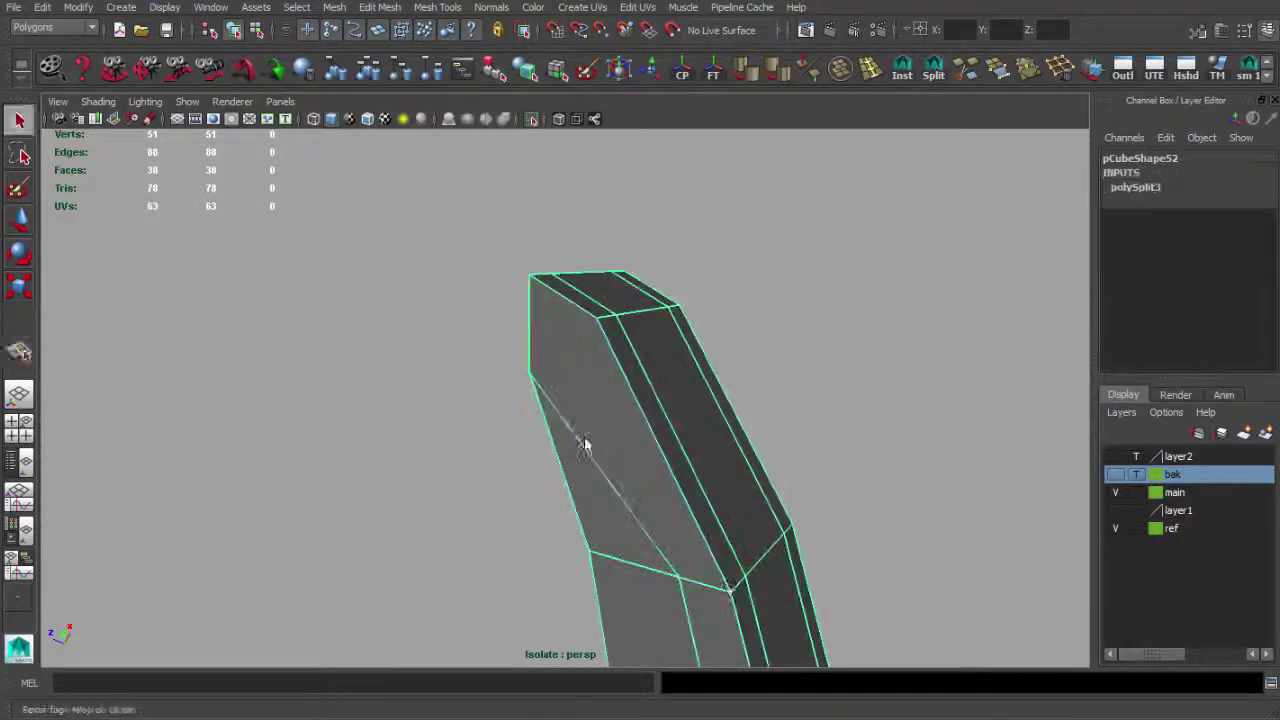
{"action": "mouse_move", "coordinate": [572, 440]}
{"action": "left_mouse_down", "text": "alt"}
{"action": "mouse_move", "coordinate": [507, 487]}
{"action": "mouse_move", "coordinate": [577, 437]}
{"action": "mouse_move", "coordinate": [603, 471]}
{"action": "mouse_move", "coordinate": [647, 328]}
{"action": "mouse_move", "coordinate": [626, 349]}
{"action": "mouse_move", "coordinate": [546, 283]}
{"action": "mouse_move", "coordinate": [757, 357]}
{"action": "mouse_move", "coordinate": [622, 440]}
{"action": "mouse_move", "coordinate": [531, 334]}
{"action": "left_mouse_up", "text": "alt"}
Preview the strip smoothed, then tilt it to sit on the stock.
{"action": "key", "text": "3"}
{"action": "key", "text": "ctrl+1"}
{"action": "left_click", "coordinate": [622, 440]}
{"action": "key", "text": "F8"}
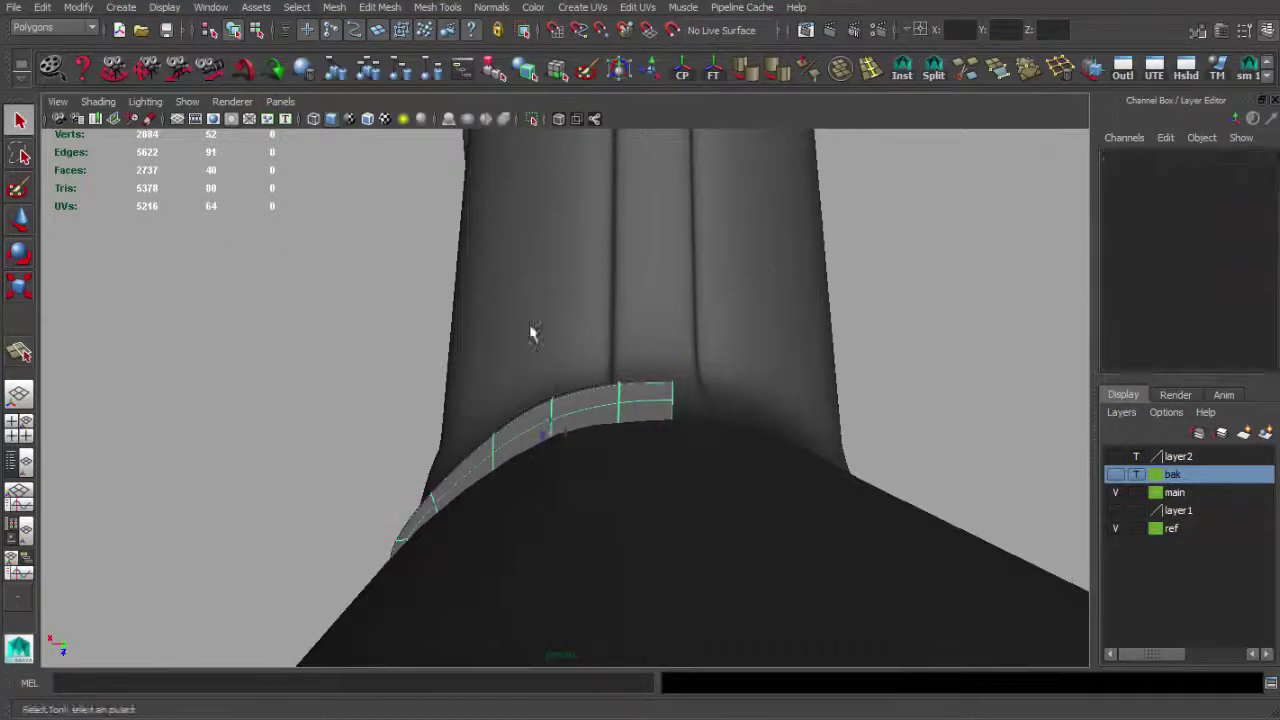
{"action": "key", "text": "w"}
{"action": "mouse_move", "coordinate": [606, 493]}
{"action": "left_mouse_down", "text": "alt"}
{"action": "mouse_move", "coordinate": [671, 343]}
{"action": "mouse_move", "coordinate": [666, 277]}
{"action": "mouse_move", "coordinate": [808, 223]}
{"action": "mouse_move", "coordinate": [661, 357]}
{"action": "mouse_move", "coordinate": [1158, 47]}
{"action": "left_mouse_up", "text": "alt"}
{"action": "key", "text": "e"}
{"action": "key", "text": "q"}
{"action": "key", "text": "F8"}
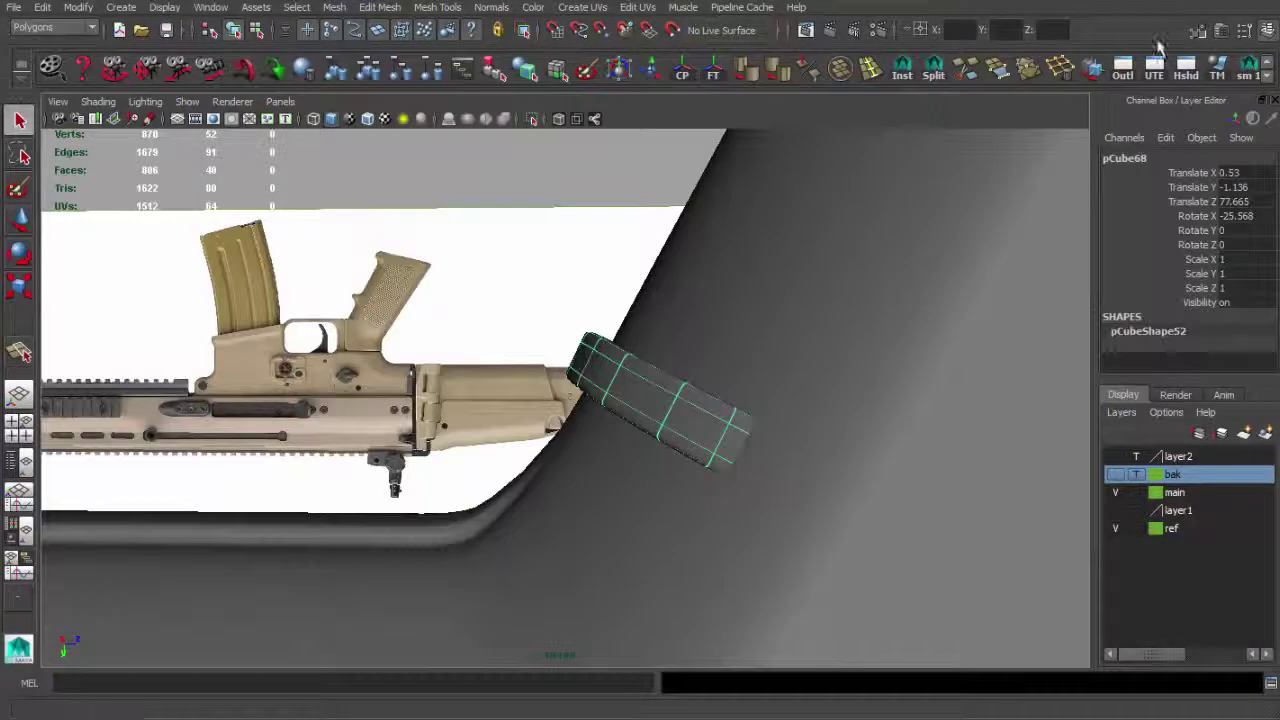
Frame the half strip in the four-view front view and enter vertex mode.
{"action": "key", "text": "w"}
{"action": "key", "text": "f"}
{"action": "left_click_drag", "start_coordinate": [734, 314], "coordinate": [766, 314], "text": "alt"}
{"action": "right_click_drag", "start_coordinate": [766, 314], "coordinate": [777, 403], "text": "alt"}
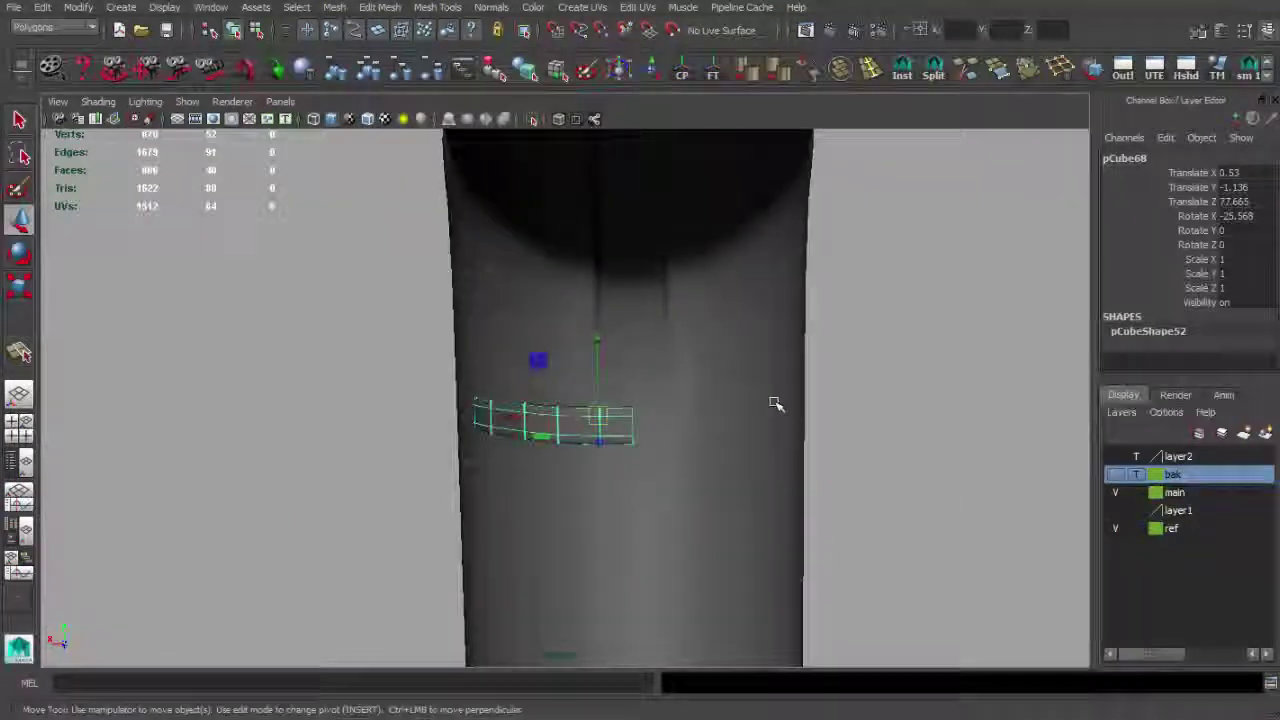
{"action": "key", "text": "space"}
{"action": "key", "text": "space"}
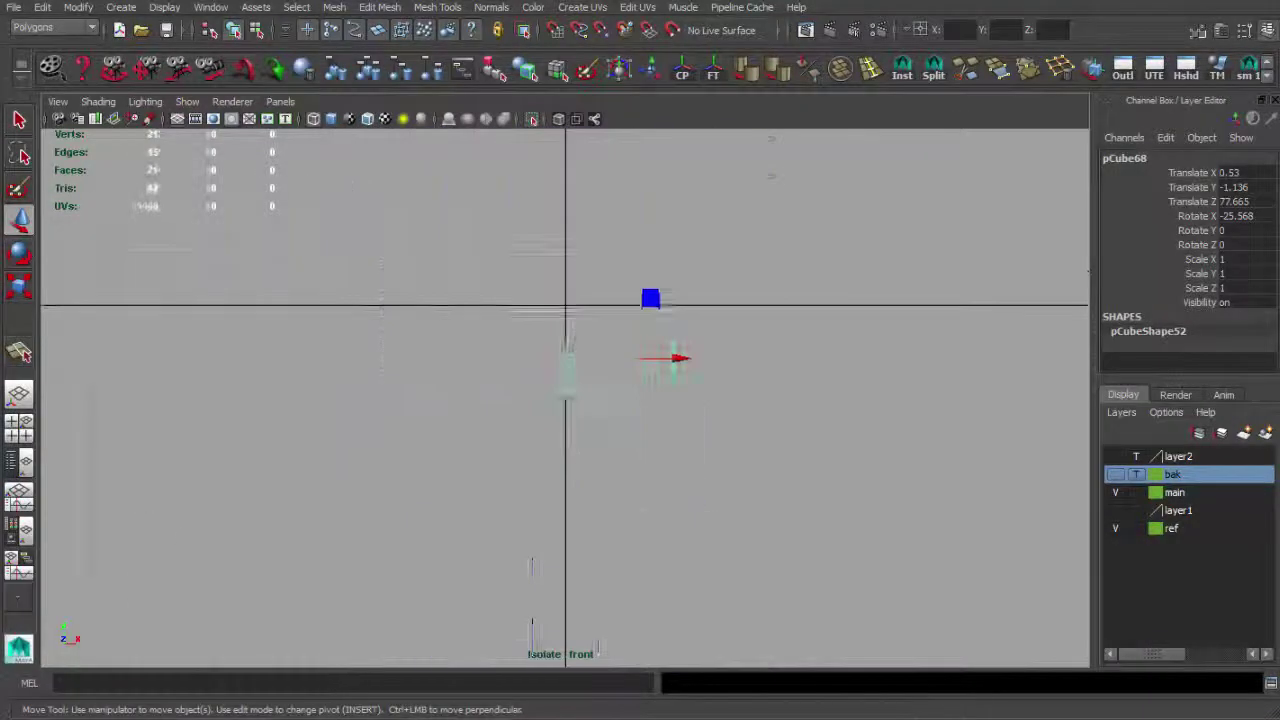
{"action": "key", "text": "f"}
{"action": "key", "text": "F8"}
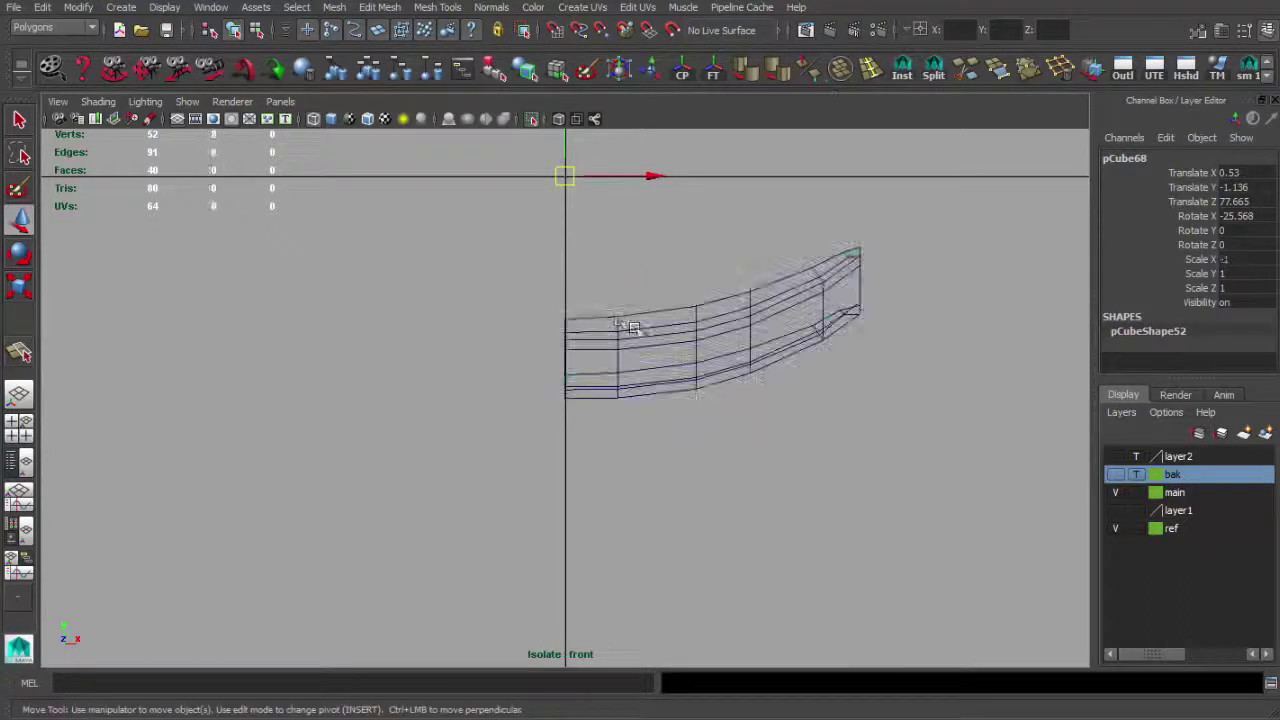
Mirror the half strip, combine both halves into one band, and weld the centre-seam vertices.
{"action": "key", "text": "ctrl+shift+d"}
{"action": "left_click", "coordinate": [834, 70]}
{"action": "left_click", "coordinate": [532, 118]}
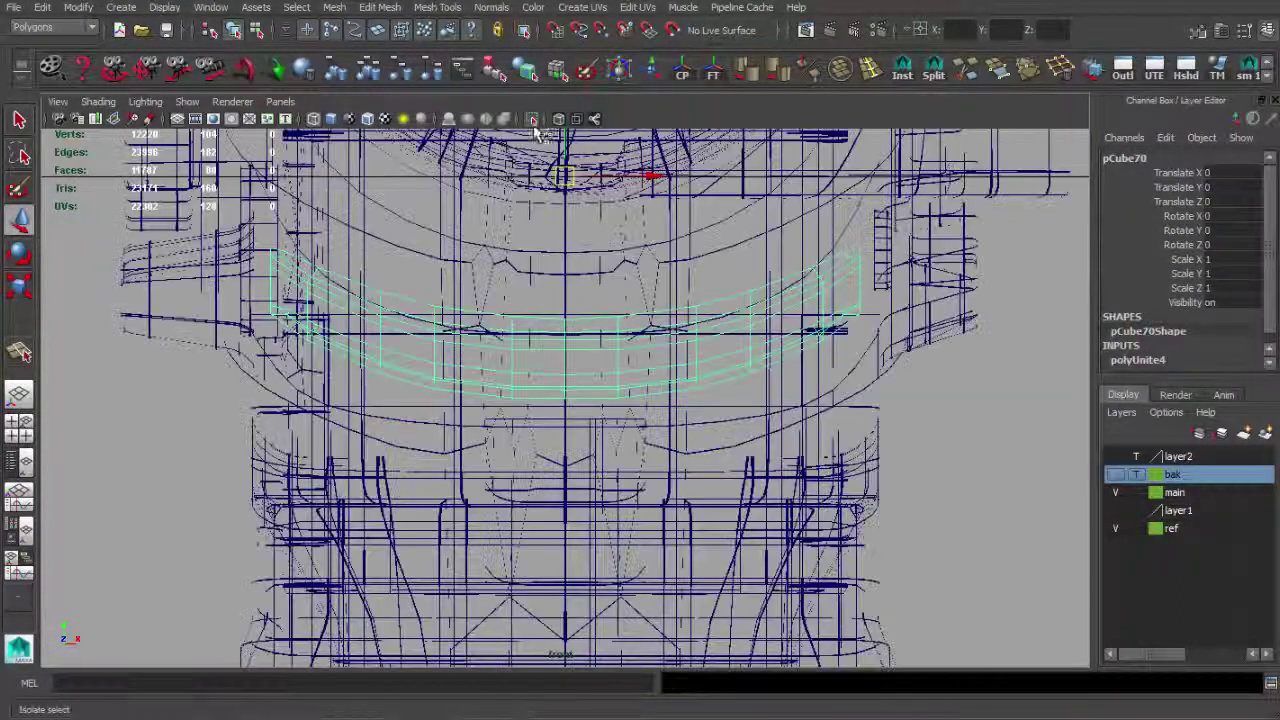
{"action": "left_click", "coordinate": [532, 118]}
{"action": "left_click_drag", "start_coordinate": [545, 277], "coordinate": [567, 358]}
{"action": "right_click_drag", "start_coordinate": [617, 272], "coordinate": [617, 272], "text": "shift"}
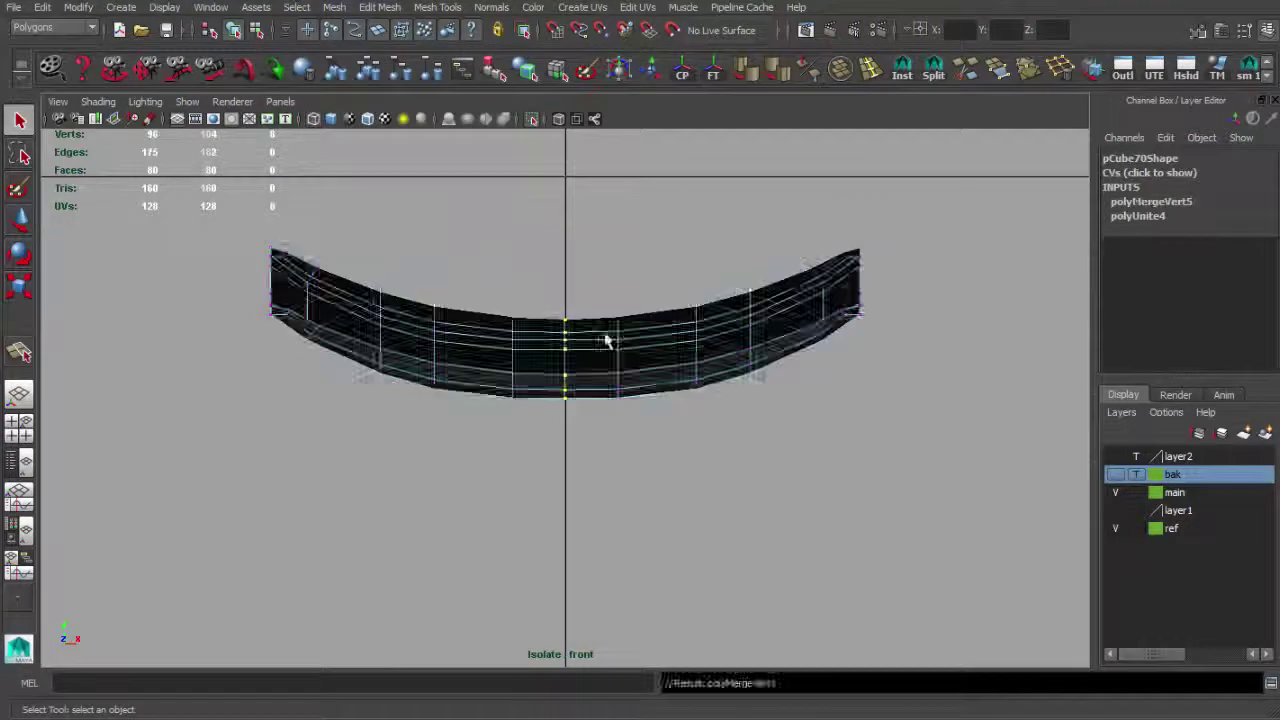
{"action": "key", "text": "F8"}
{"action": "key", "text": "ctrl+1"}
Move the band's middle column of vertices to fit the stock and check the fit.
{"action": "left_click", "coordinate": [806, 435]}
{"action": "left_click_drag", "start_coordinate": [806, 435], "coordinate": [709, 423], "text": "alt"}
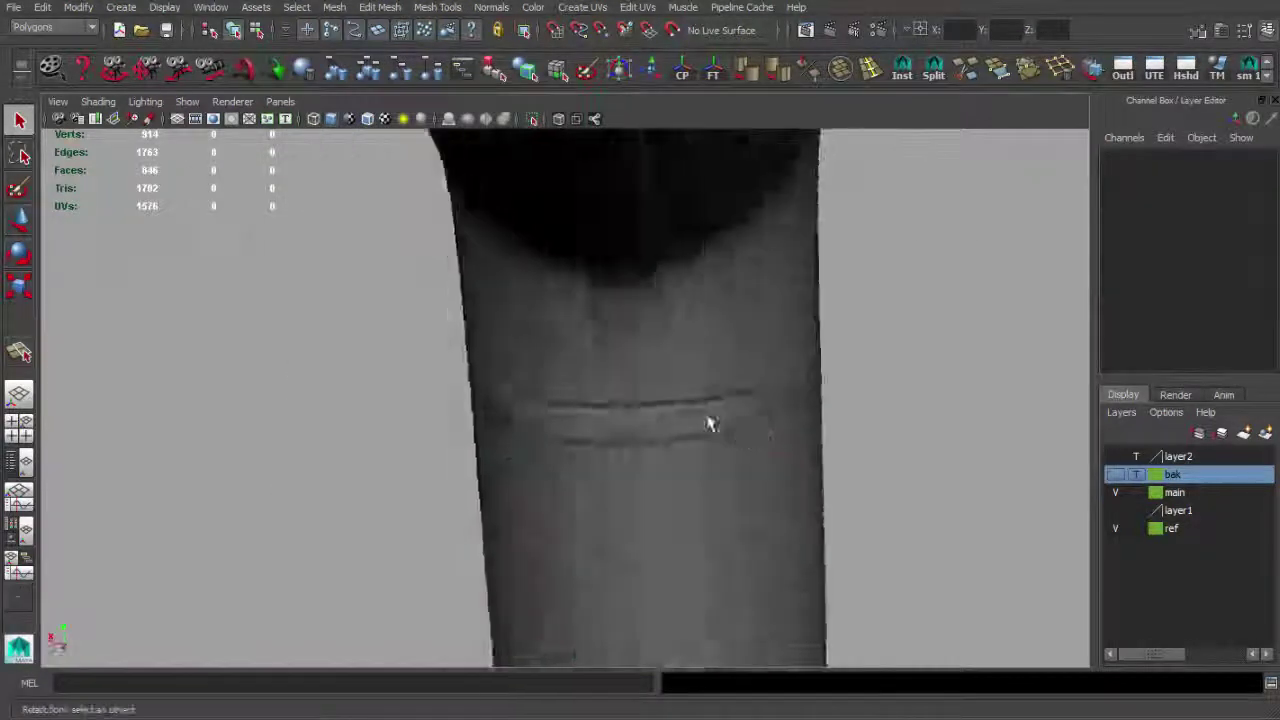
{"action": "left_click", "coordinate": [709, 430]}
{"action": "key", "text": "f"}
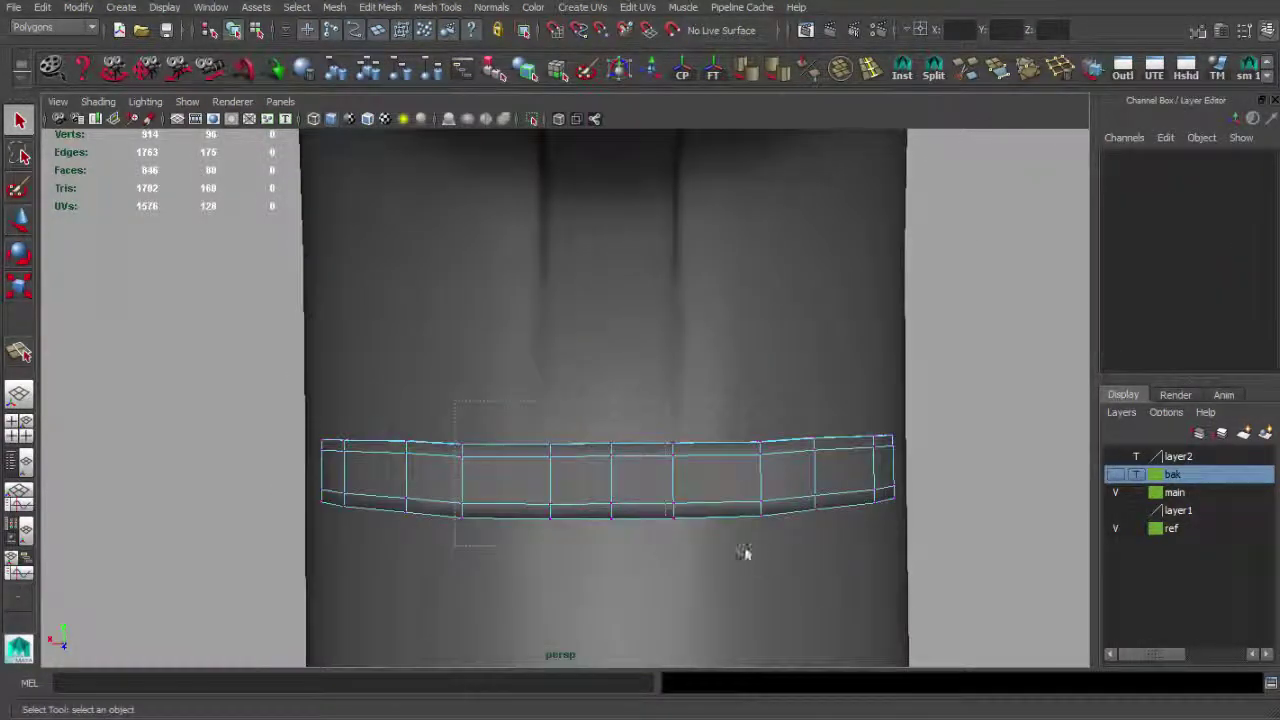
{"action": "left_click_drag", "start_coordinate": [744, 553], "coordinate": [777, 560]}
{"action": "key", "text": "w"}
{"action": "key", "text": "F8"}
{"action": "scroll", "coordinate": [706, 471], "scroll_direction": "down", "scroll_amount": 3}
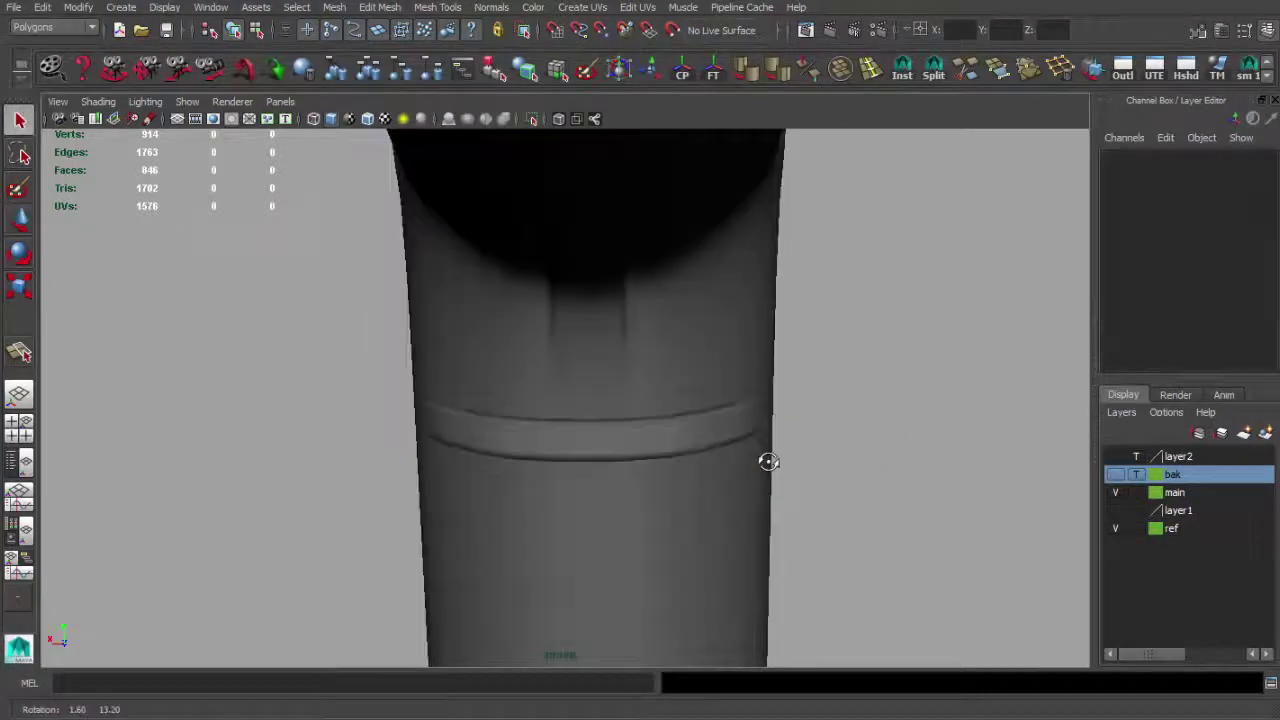
{"action": "left_click_drag", "start_coordinate": [766, 460], "coordinate": [552, 457], "text": "alt"}
{"action": "key", "text": "space"}
{"action": "key", "text": "space"}
Duplicate the ridge block several times, spacing the copies down the grip's back edge.
{"action": "key", "text": "ctrl+d"}
{"action": "scroll", "coordinate": [600, 483], "scroll_direction": "up", "scroll_amount": 5}
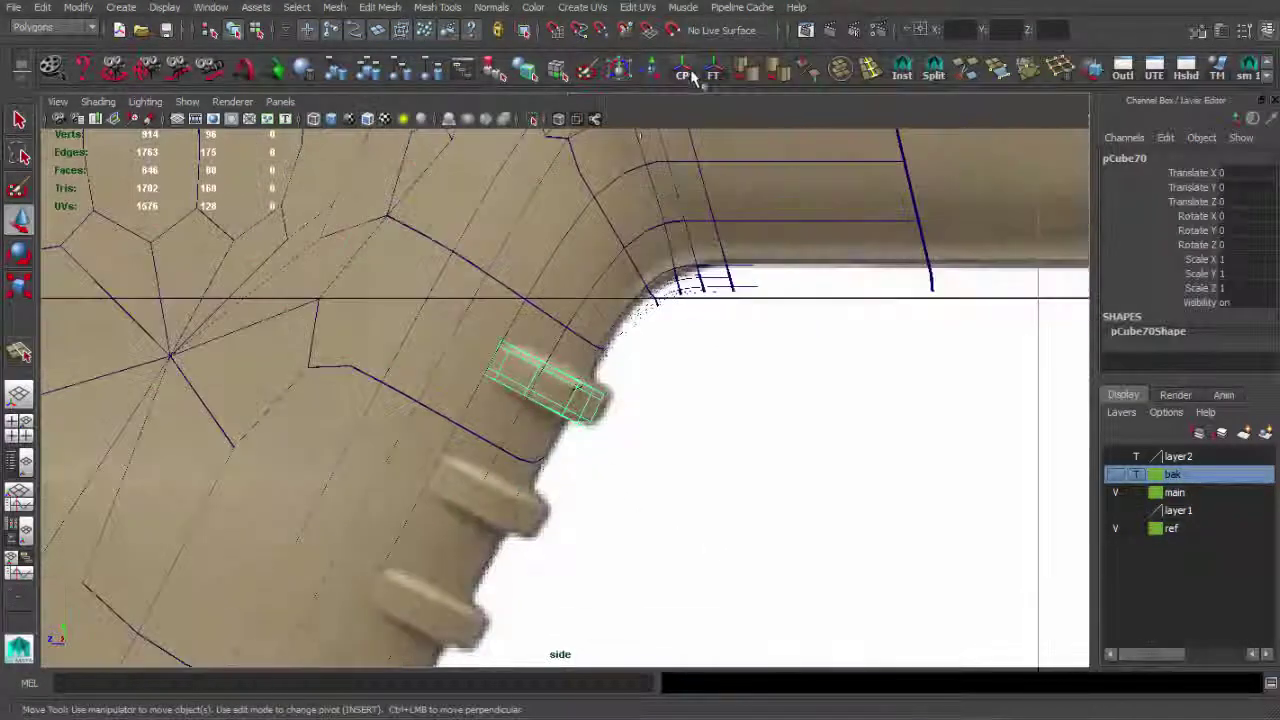
{"action": "scroll", "coordinate": [540, 330], "scroll_direction": "up", "scroll_amount": 1}
{"action": "key", "text": "ctrl+d"}
{"action": "middle_click_drag", "start_coordinate": [578, 430], "coordinate": [687, 268], "text": "alt"}
{"action": "key", "text": "ctrl+d"}
{"action": "middle_click_drag", "start_coordinate": [622, 380], "coordinate": [716, 238], "text": "alt"}
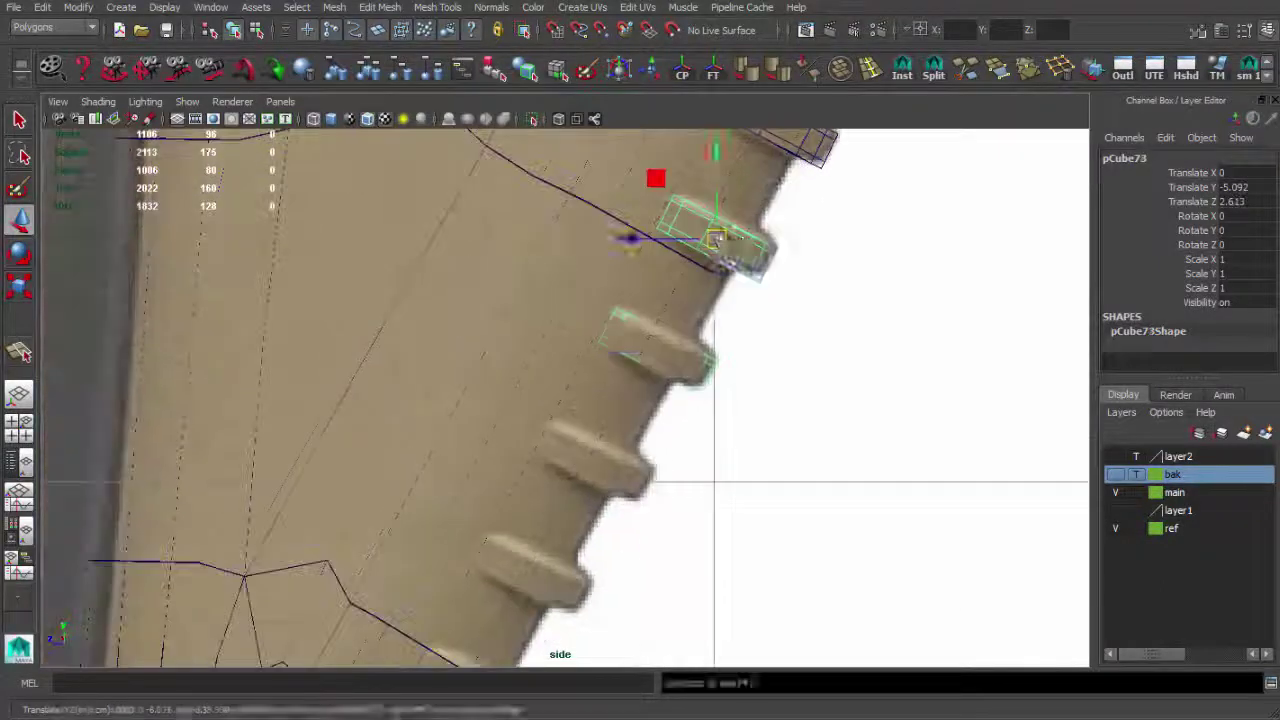
{"action": "middle_click_drag", "start_coordinate": [653, 354], "coordinate": [752, 246], "text": "alt"}
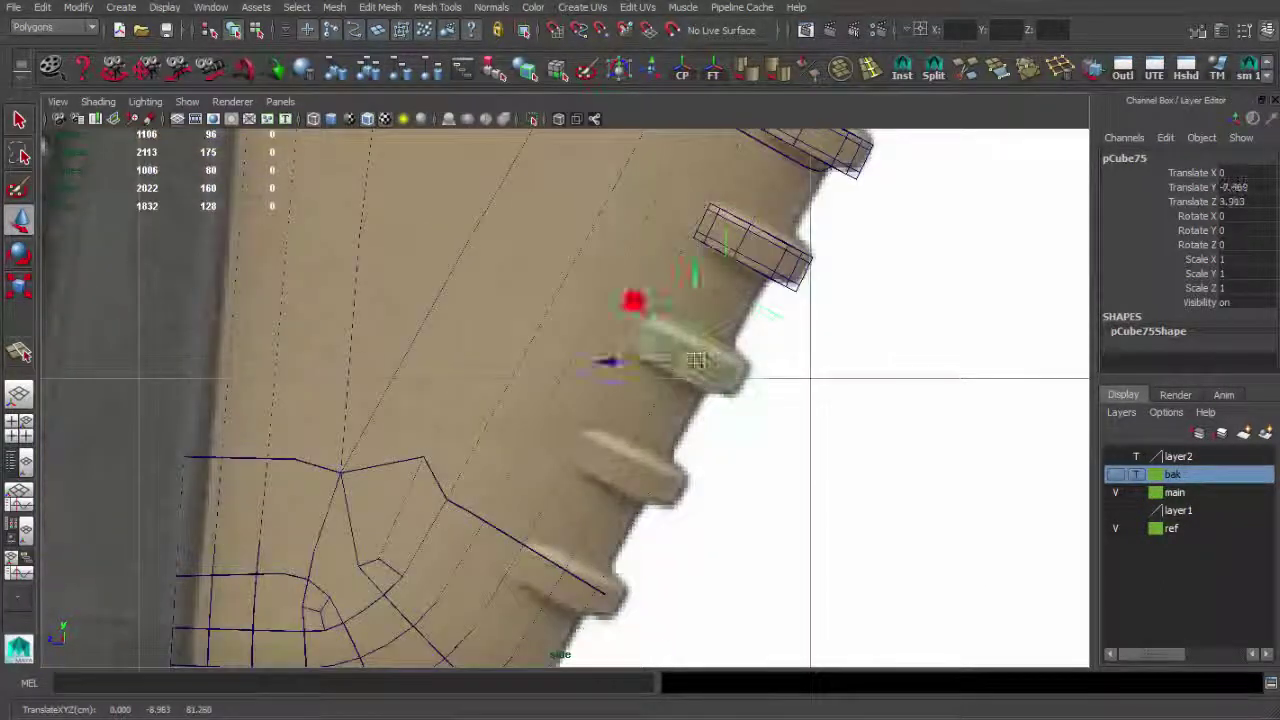
{"action": "key", "text": "ctrl+d"}
{"action": "middle_click_drag", "start_coordinate": [697, 360], "coordinate": [677, 393]}
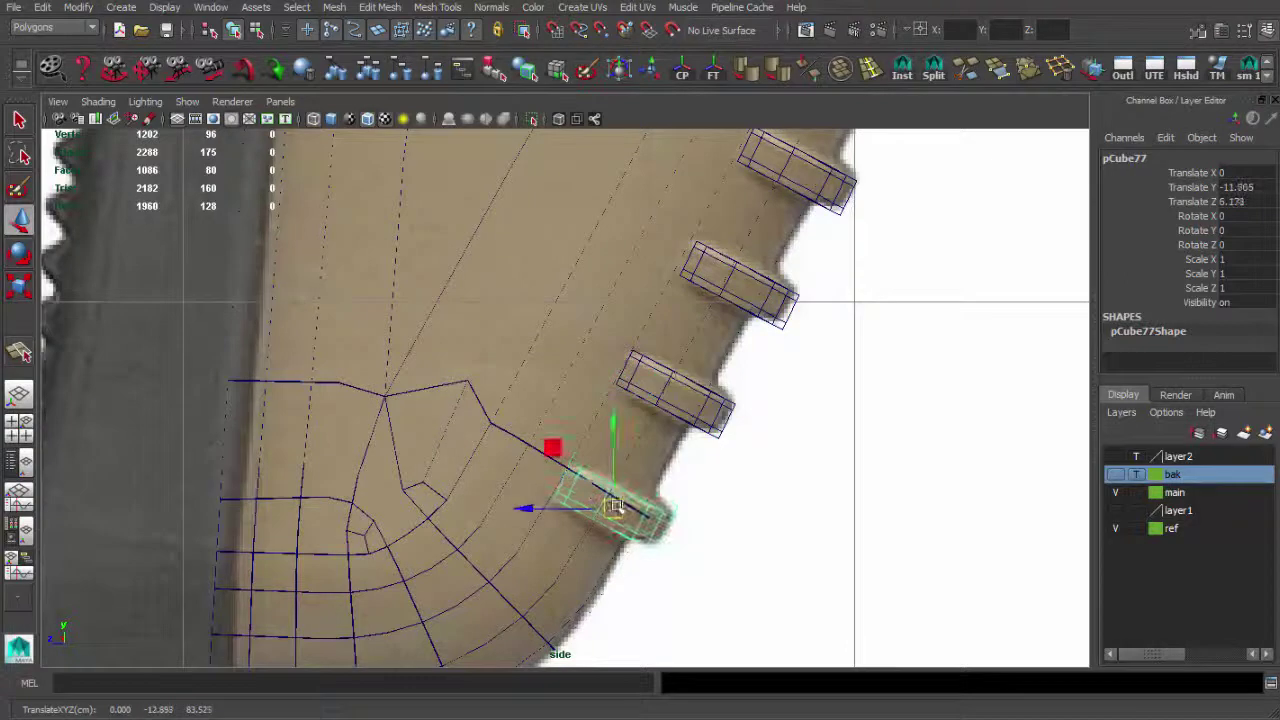
{"action": "middle_click_drag", "start_coordinate": [614, 506], "coordinate": [620, 500]}
{"action": "scroll", "coordinate": [708, 328], "scroll_direction": "down", "scroll_amount": 5}
Combine the ridge blocks into one object and toggle smooth display on the ridges and stock body.
{"action": "key", "text": "space"}
{"action": "left_click_drag", "start_coordinate": [651, 360], "coordinate": [651, 320]}
{"action": "mouse_move", "coordinate": [629, 423]}
{"action": "left_mouse_down", "text": "alt"}
{"action": "mouse_move", "coordinate": [573, 447]}
{"action": "mouse_move", "coordinate": [553, 401]}
{"action": "left_mouse_up", "text": "alt"}
{"action": "mouse_move", "coordinate": [878, 400]}
{"action": "left_mouse_down", "text": "alt"}
{"action": "mouse_move", "coordinate": [612, 400]}
{"action": "mouse_move", "coordinate": [629, 460]}
{"action": "mouse_move", "coordinate": [553, 413]}
{"action": "left_mouse_up", "text": "alt"}
{"action": "right_click", "coordinate": [612, 400]}
{"action": "scroll", "coordinate": [553, 413], "scroll_direction": "up", "scroll_amount": 6}
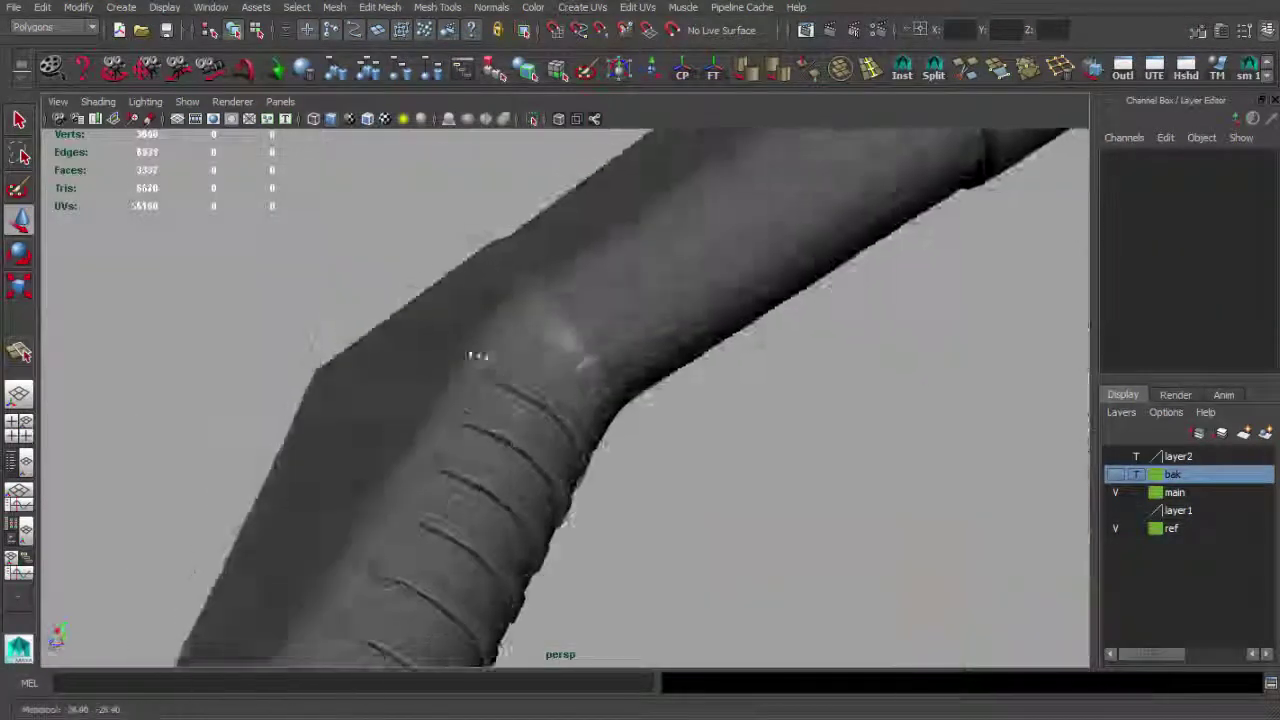
{"action": "left_click", "coordinate": [500, 358]}
{"action": "left_click", "coordinate": [453, 390], "text": "shift"}
{"action": "key", "text": "1"}
{"action": "left_click", "coordinate": [663, 438]}
{"action": "mouse_move", "coordinate": [663, 438]}
{"action": "left_mouse_down", "text": "alt"}
{"action": "mouse_move", "coordinate": [357, 354]}
{"action": "mouse_move", "coordinate": [651, 409]}
{"action": "mouse_move", "coordinate": [689, 477]}
{"action": "mouse_move", "coordinate": [497, 440]}
{"action": "mouse_move", "coordinate": [443, 371]}
{"action": "mouse_move", "coordinate": [780, 363]}
{"action": "mouse_move", "coordinate": [556, 381]}
{"action": "mouse_move", "coordinate": [457, 480]}
{"action": "mouse_move", "coordinate": [631, 509]}
{"action": "mouse_move", "coordinate": [586, 463]}
{"action": "mouse_move", "coordinate": [427, 453]}
{"action": "mouse_move", "coordinate": [600, 410]}
{"action": "mouse_move", "coordinate": [540, 420]}
{"action": "mouse_move", "coordinate": [560, 400]}
{"action": "mouse_move", "coordinate": [600, 420]}
{"action": "mouse_move", "coordinate": [640, 400]}
{"action": "mouse_move", "coordinate": [623, 391]}
{"action": "left_mouse_up", "text": "alt"}
Draw a polygon cylinder pin on the side of the stock near the butt end.
{"action": "key", "text": "space"}
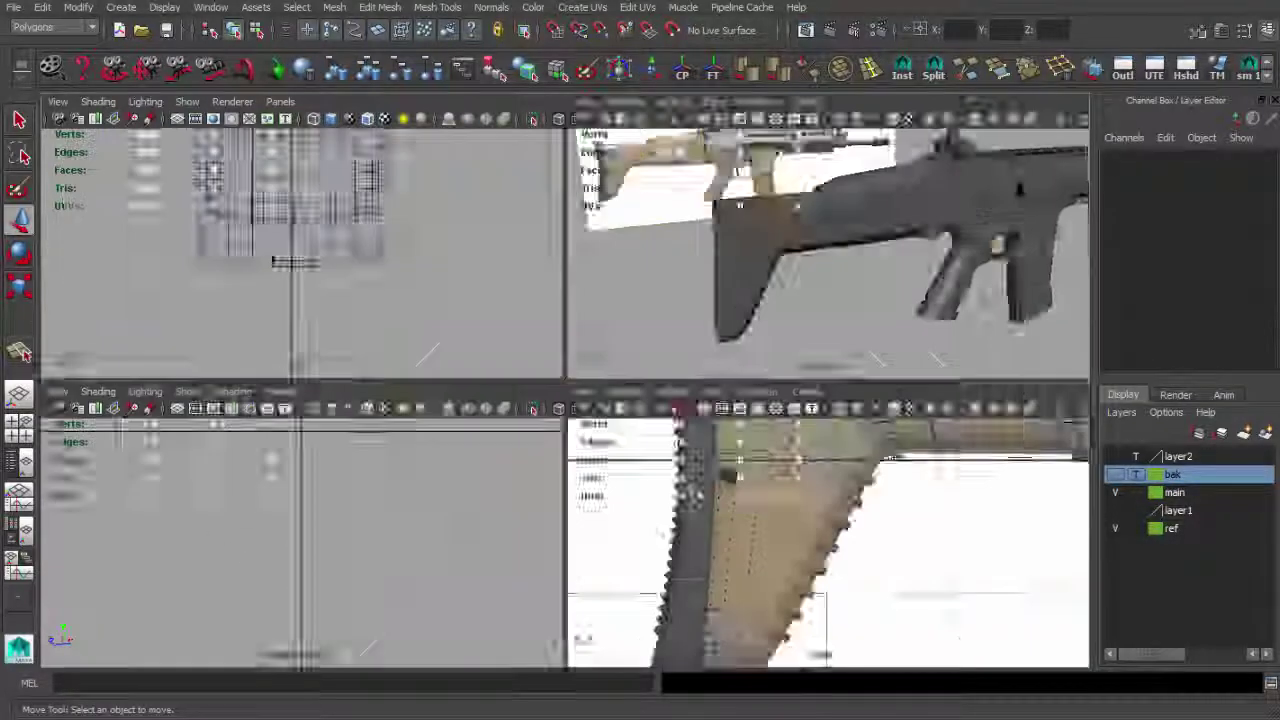
{"action": "scroll", "coordinate": [603, 451], "scroll_direction": "down", "scroll_amount": 3}
{"action": "scroll", "coordinate": [706, 414], "scroll_direction": "down", "scroll_amount": 3}
{"action": "left_click", "coordinate": [121, 7]}
{"action": "left_click", "coordinate": [323, 94]}
{"action": "scroll", "coordinate": [427, 433], "scroll_direction": "up", "scroll_amount": 3}
{"action": "scroll", "coordinate": [427, 433], "scroll_direction": "up", "scroll_amount": 3}
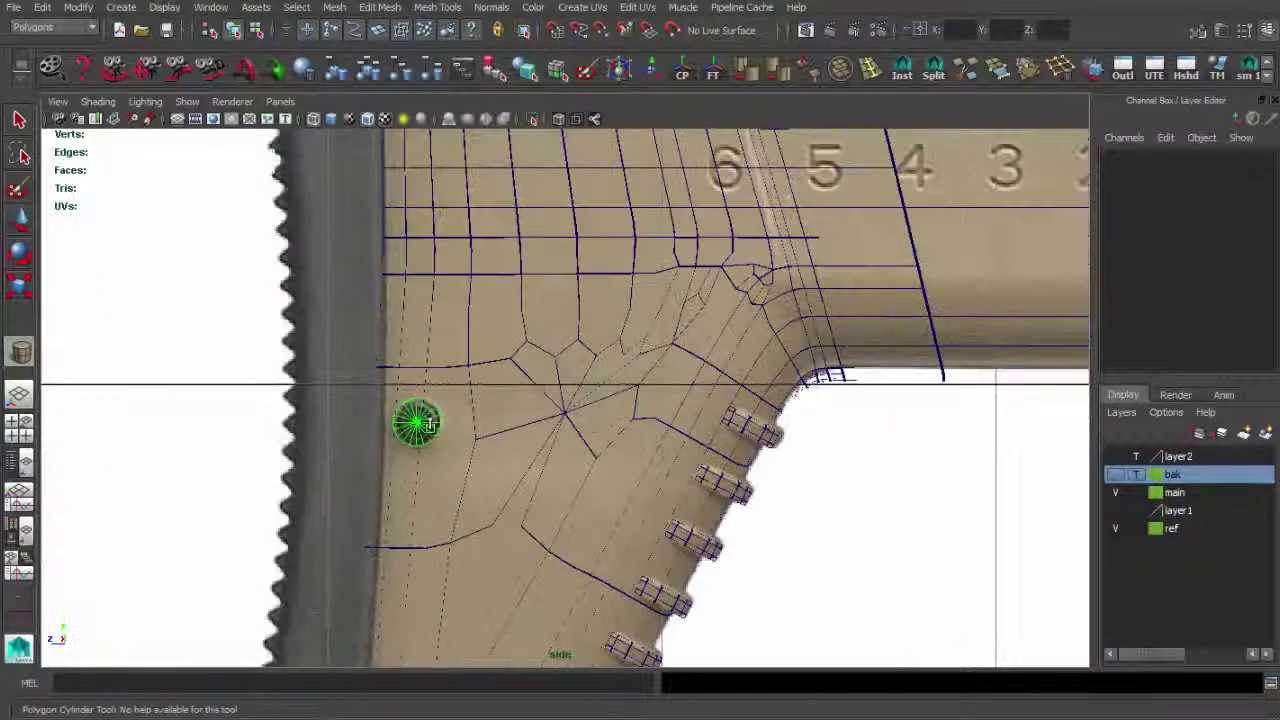
{"action": "left_click_drag", "start_coordinate": [428, 425], "coordinate": [421, 430]}
{"action": "scroll", "coordinate": [1172, 352], "scroll_direction": "down", "scroll_amount": 1}
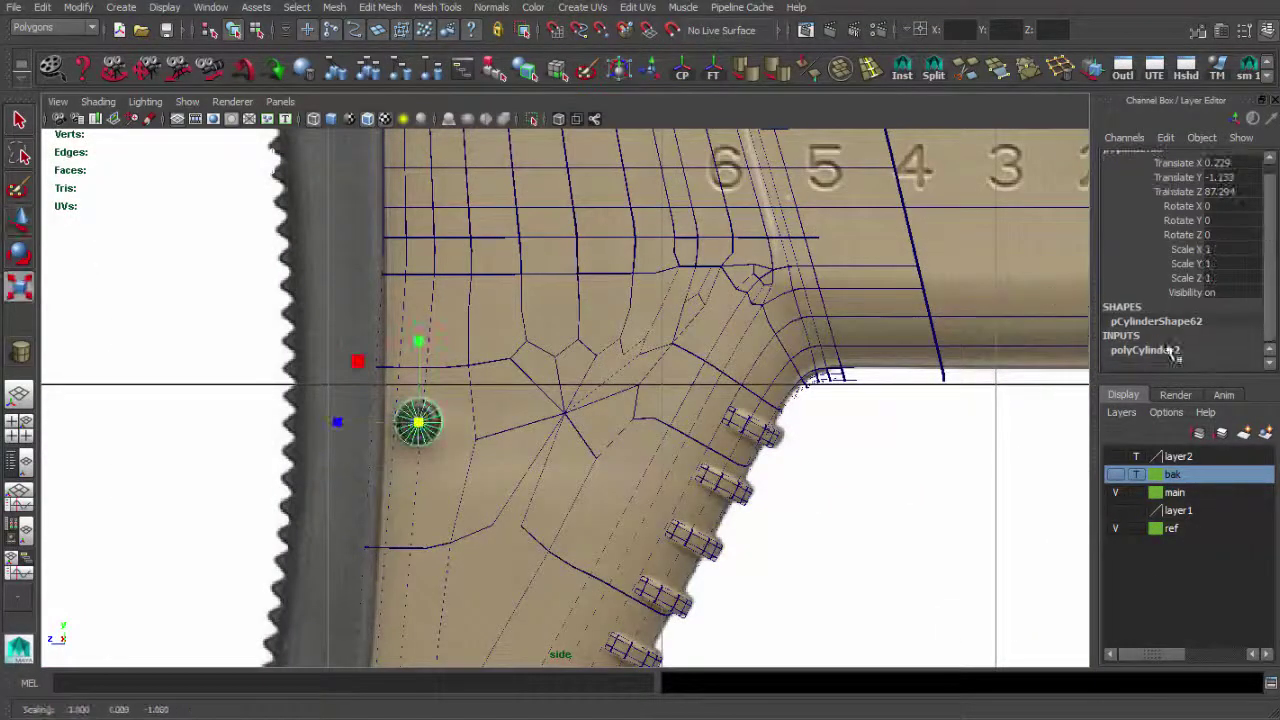
{"action": "scroll", "coordinate": [1214, 356], "scroll_direction": "down", "scroll_amount": 3}
Set the pin cylinder to 16 axis subdivisions and inspect it on the stock.
{"action": "left_click", "coordinate": [1216, 352]}
{"action": "key", "text": "space"}
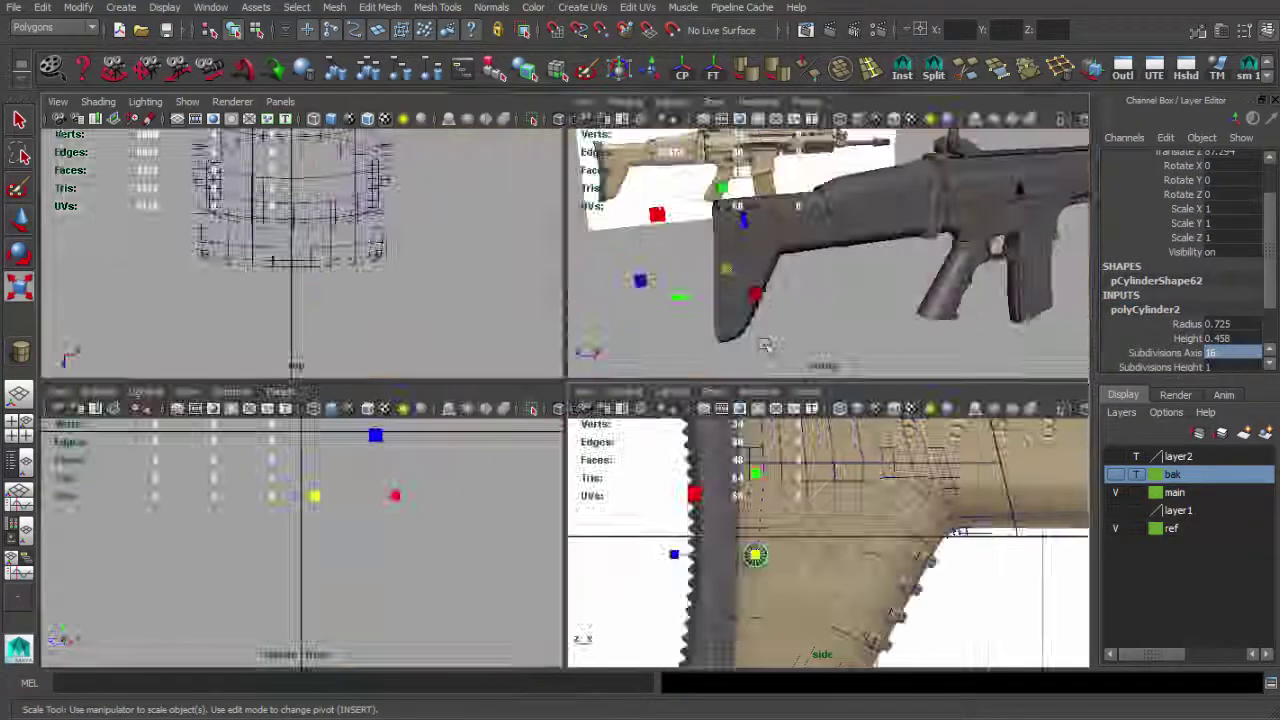
{"action": "key", "text": "space"}
{"action": "scroll", "coordinate": [326, 530], "scroll_direction": "up", "scroll_amount": 5}
{"action": "key", "text": "f"}
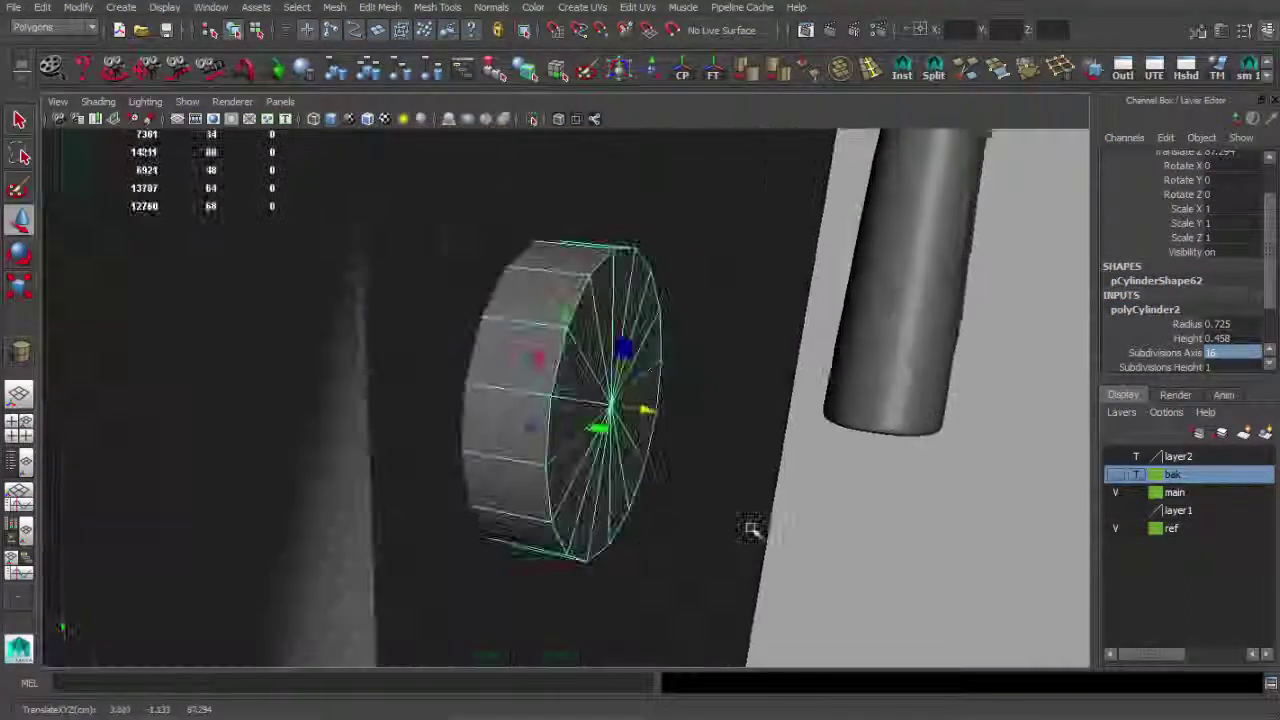
{"action": "left_click_drag", "start_coordinate": [751, 528], "coordinate": [600, 451], "text": "alt"}
{"action": "scroll", "coordinate": [449, 289], "scroll_direction": "down", "scroll_amount": 2}
{"action": "left_click_drag", "start_coordinate": [449, 289], "coordinate": [638, 232], "text": "alt"}
Select the stock and the edge border at its butt end.
{"action": "left_click", "coordinate": [560, 330]}
{"action": "mouse_move", "coordinate": [560, 330]}
{"action": "left_mouse_down", "text": "alt"}
{"action": "mouse_move", "coordinate": [617, 211]}
{"action": "mouse_move", "coordinate": [686, 214]}
{"action": "left_mouse_up", "text": "alt"}
{"action": "key", "text": "w"}
{"action": "scroll", "coordinate": [466, 420], "scroll_direction": "up", "scroll_amount": 3}
{"action": "left_click_drag", "start_coordinate": [466, 420], "coordinate": [486, 337], "text": "alt"}
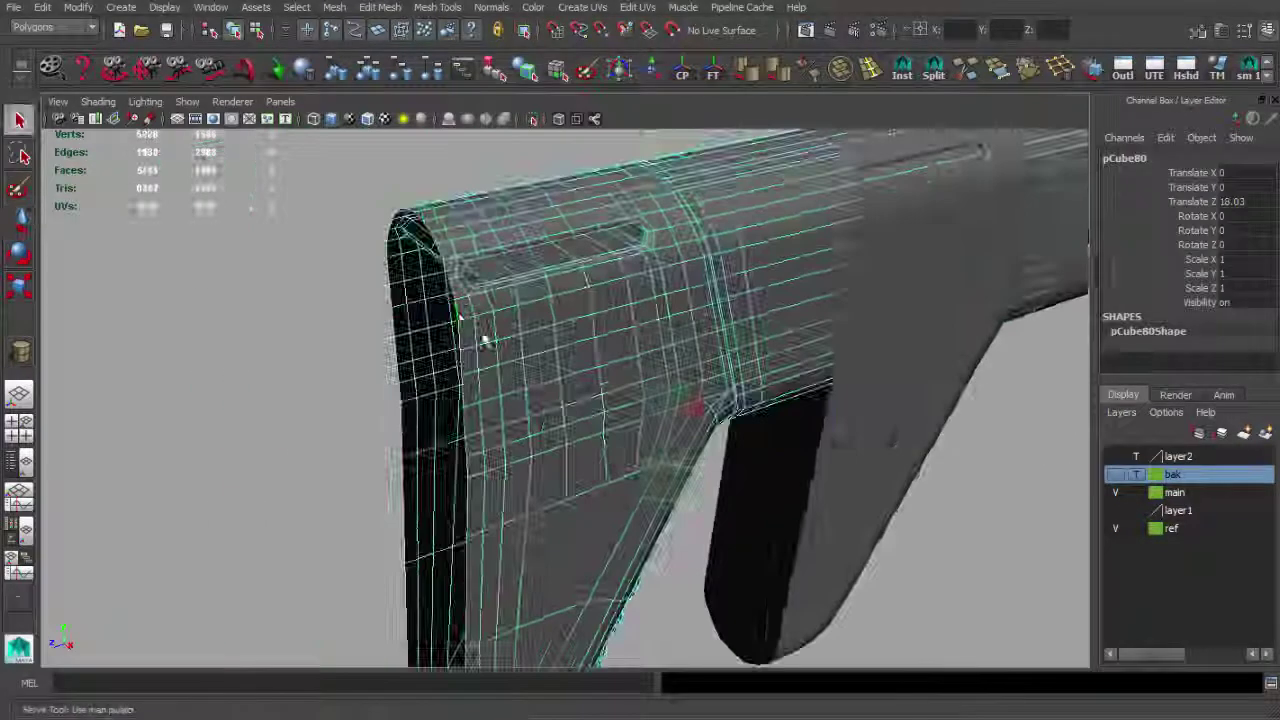
{"action": "left_click", "coordinate": [486, 348]}
{"action": "key", "text": "space"}
{"action": "key", "text": "space"}
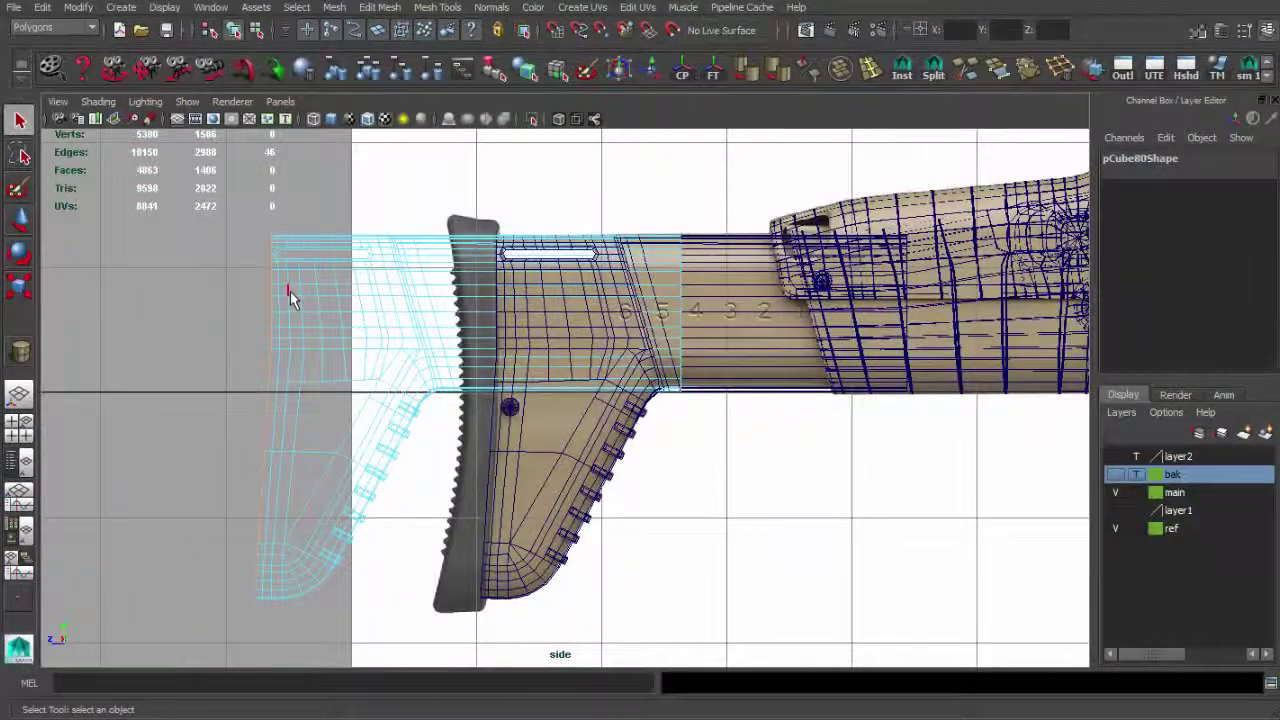
Extrude the butt-end edges, then move and slightly scale the separated butt pad against the stock.
{"action": "key", "text": "ctrl+e"}
{"action": "left_click_drag", "start_coordinate": [262, 364], "coordinate": [267, 257]}
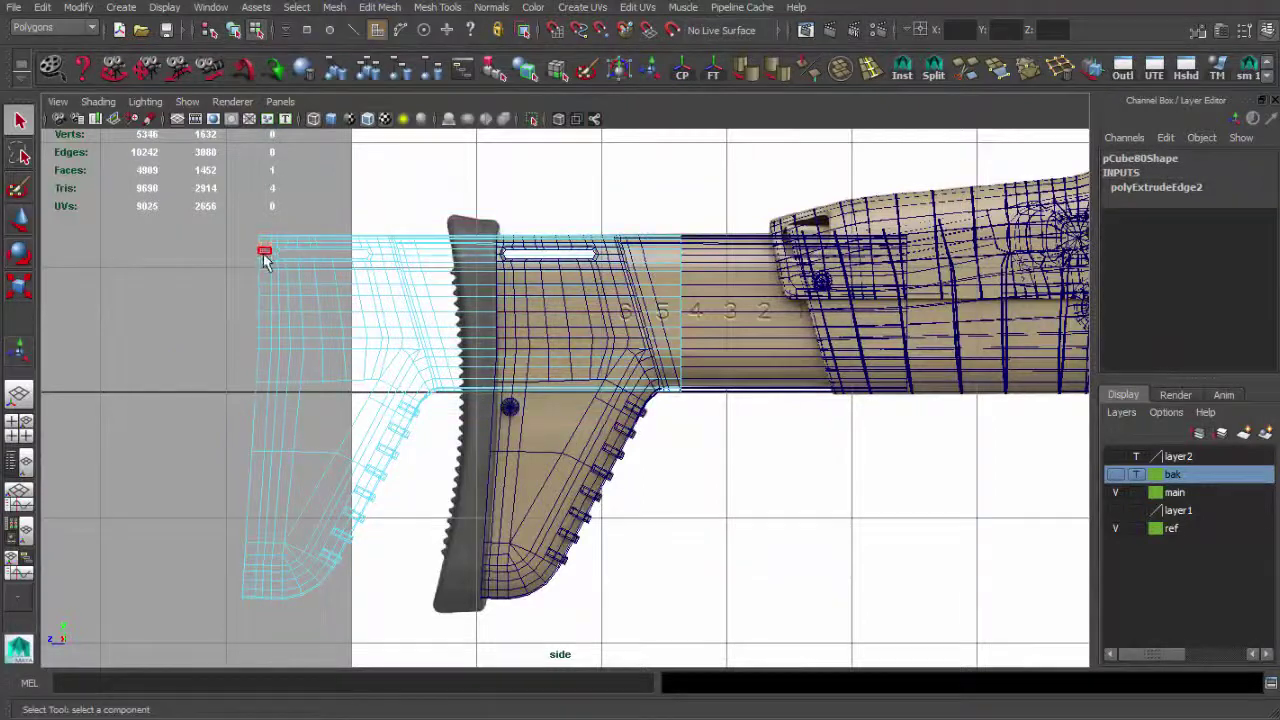
{"action": "key", "text": "F8"}
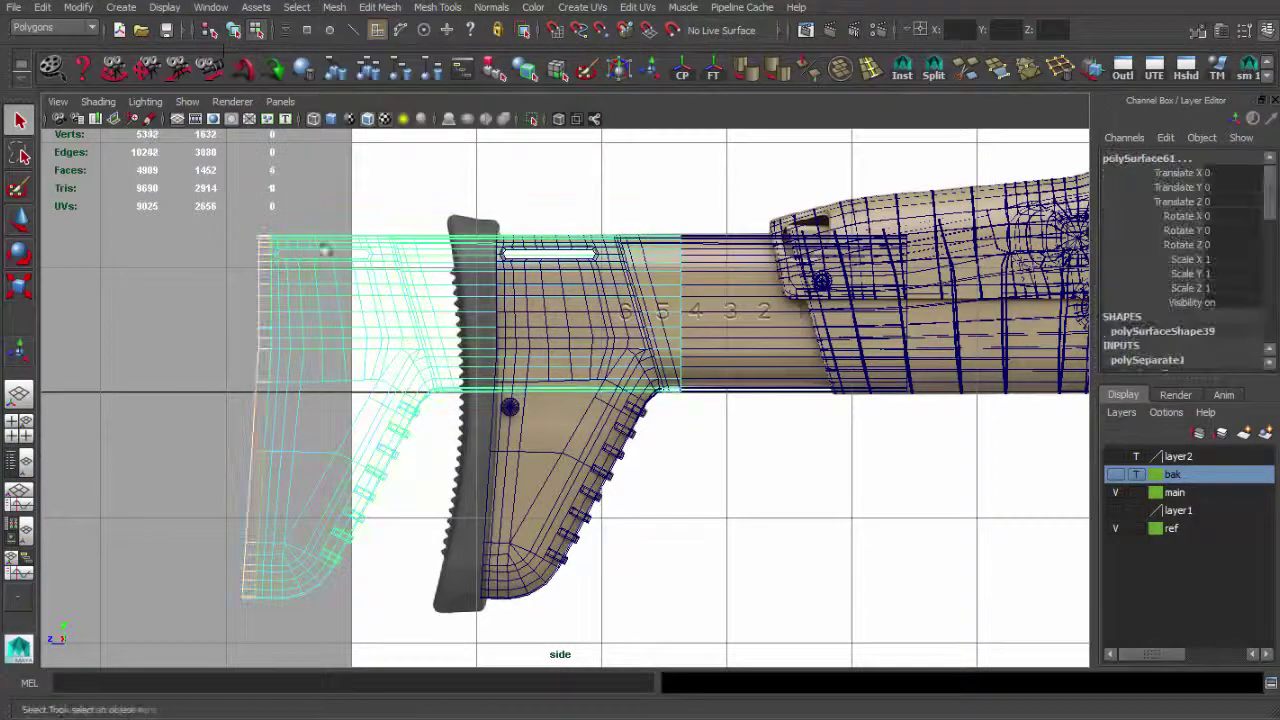
{"action": "left_click", "coordinate": [265, 289]}
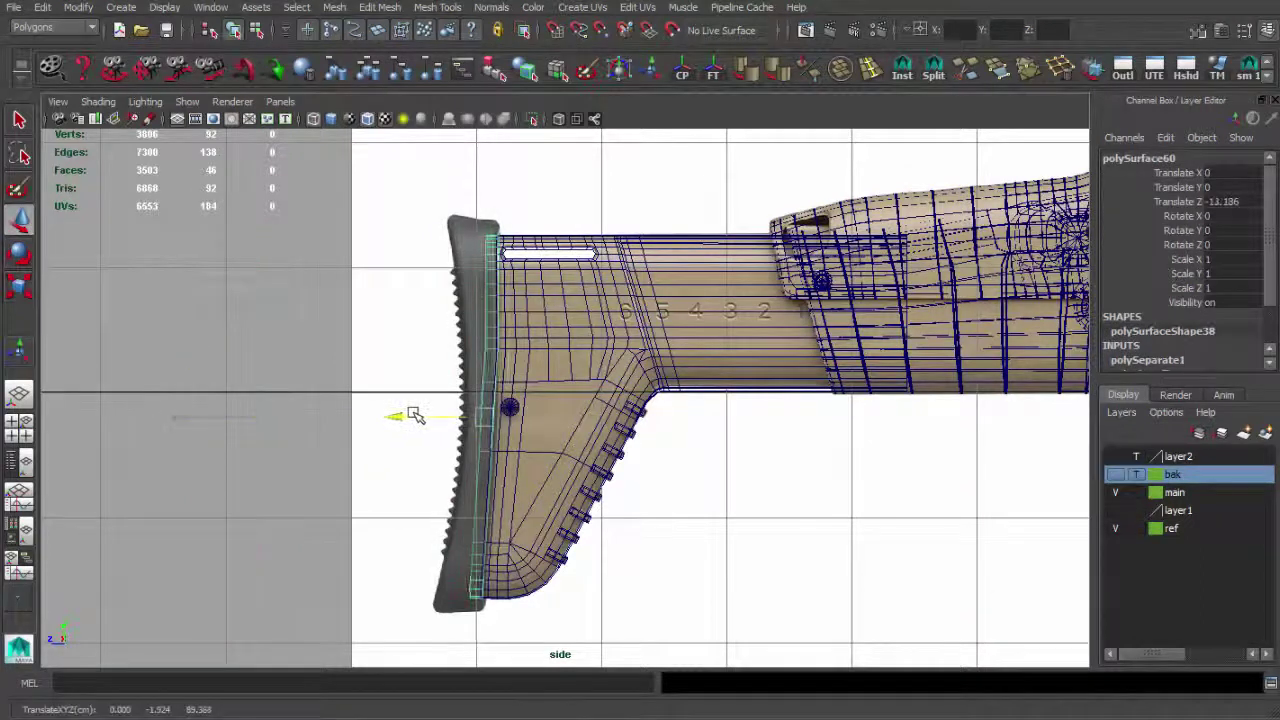
{"action": "left_click_drag", "start_coordinate": [415, 416], "coordinate": [452, 408]}
{"action": "scroll", "coordinate": [452, 408], "scroll_direction": "up", "scroll_amount": 1}
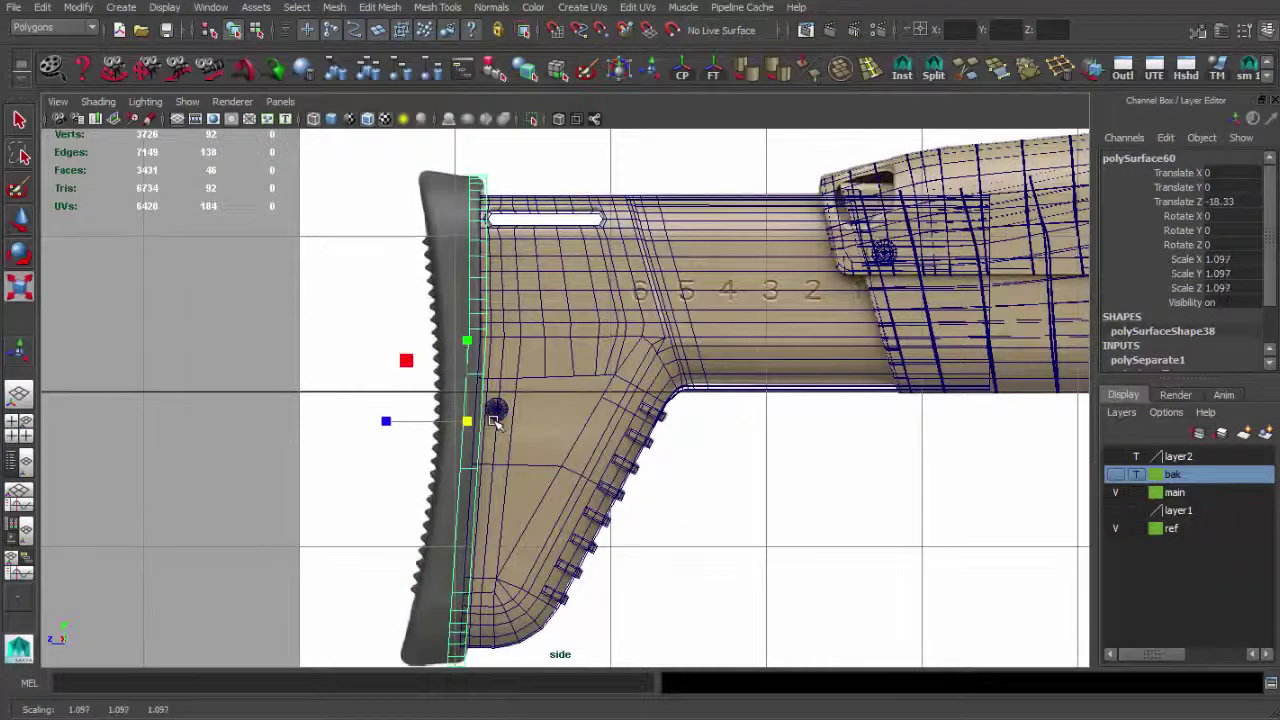
{"action": "middle_click_drag", "start_coordinate": [495, 420], "coordinate": [486, 428], "text": "alt"}
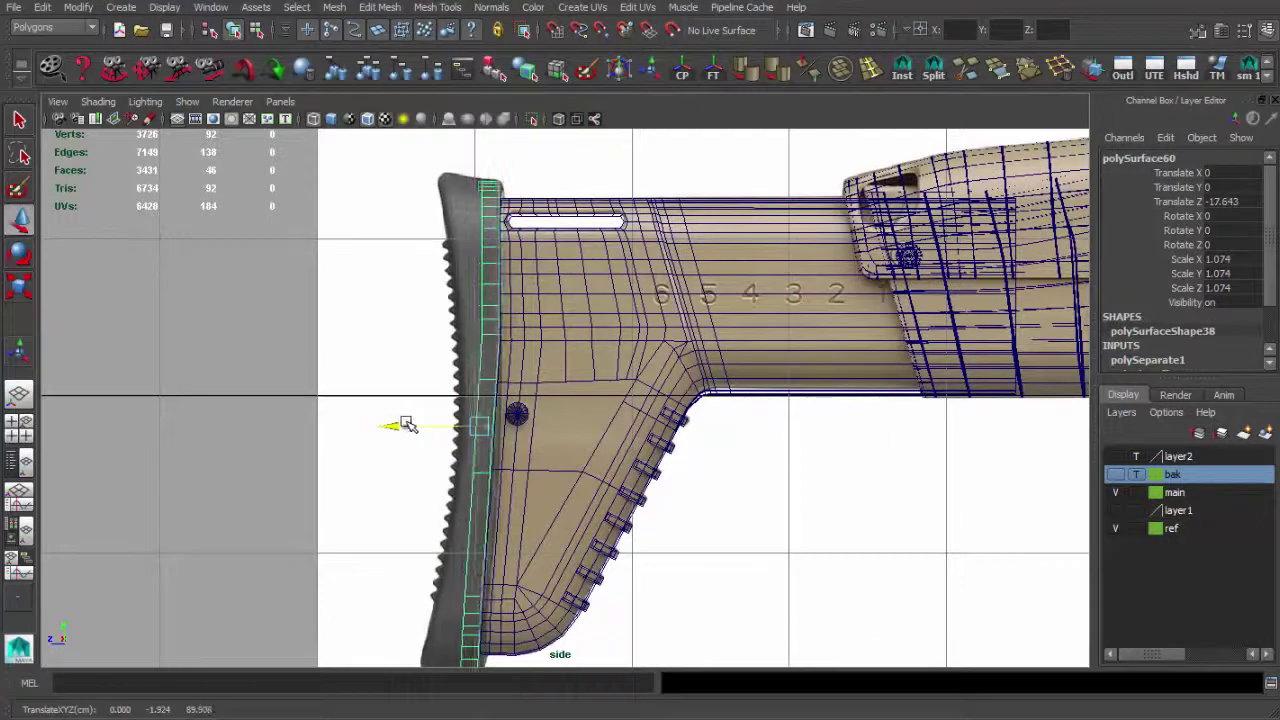
{"action": "middle_click_drag", "start_coordinate": [408, 424], "coordinate": [446, 400], "text": "alt"}
Select the thin butt rim piece and the butt pad, inspecting the stock from behind.
{"action": "left_click", "coordinate": [515, 165]}
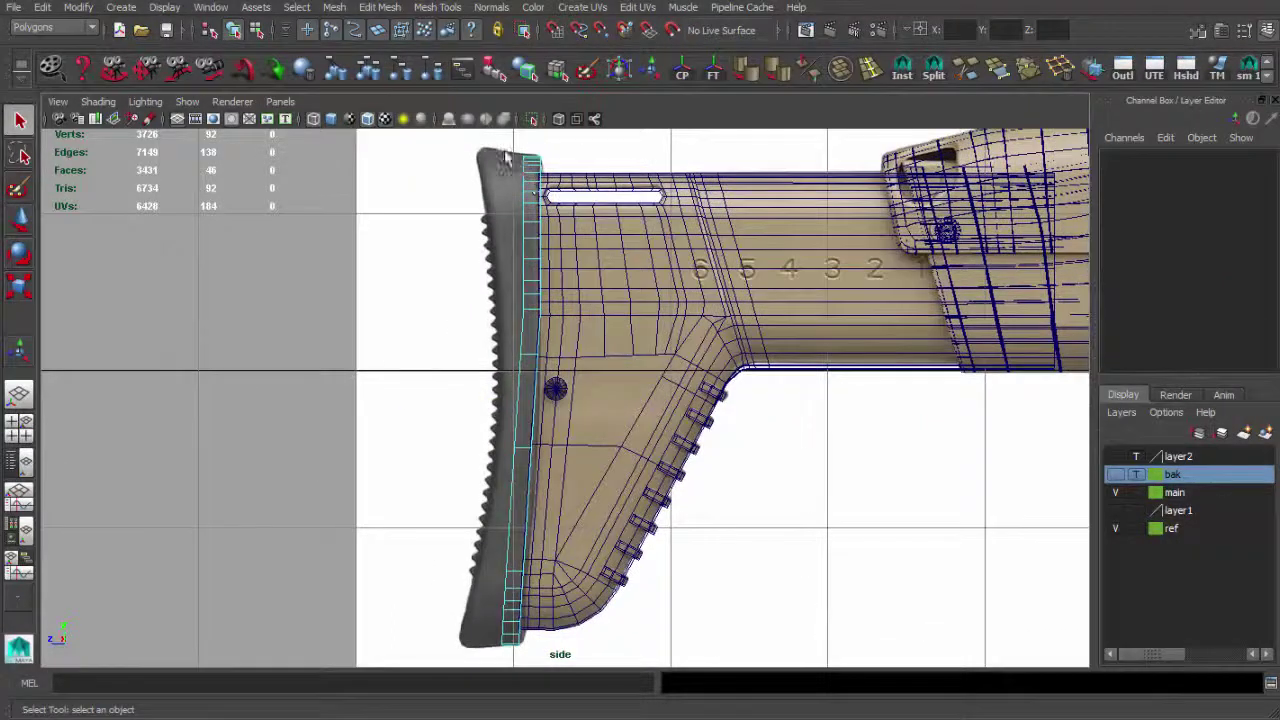
{"action": "left_click", "coordinate": [487, 166]}
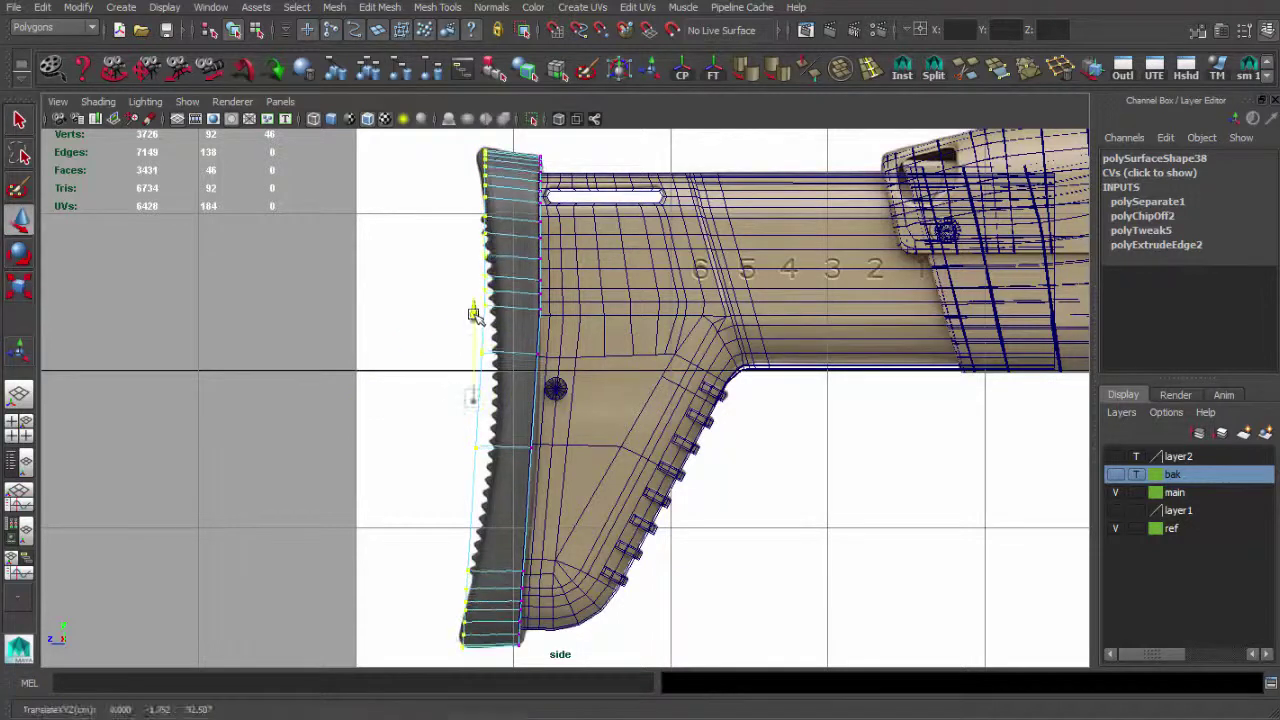
{"action": "left_click", "coordinate": [418, 353]}
{"action": "key", "text": "space"}
{"action": "key", "text": "space"}
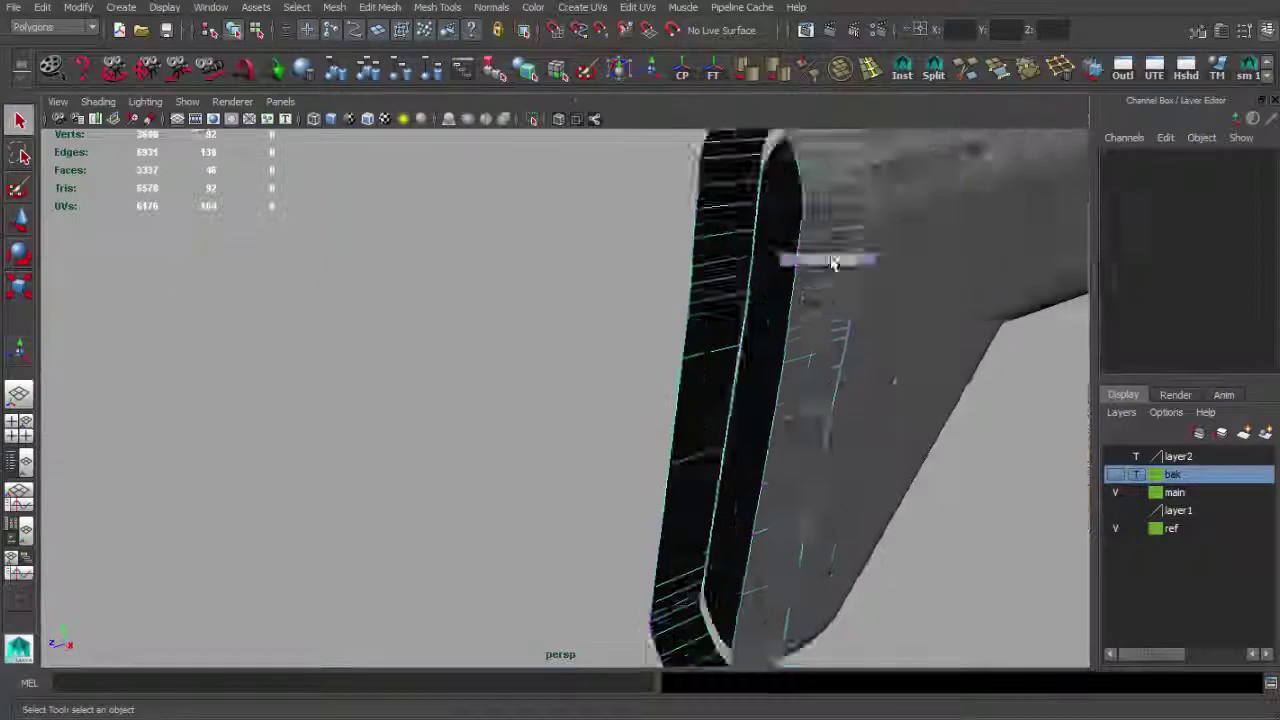
{"action": "left_click", "coordinate": [571, 291]}
{"action": "left_click_drag", "start_coordinate": [571, 291], "coordinate": [560, 297], "text": "alt"}
{"action": "left_click_drag", "start_coordinate": [538, 279], "coordinate": [568, 301], "text": "alt"}
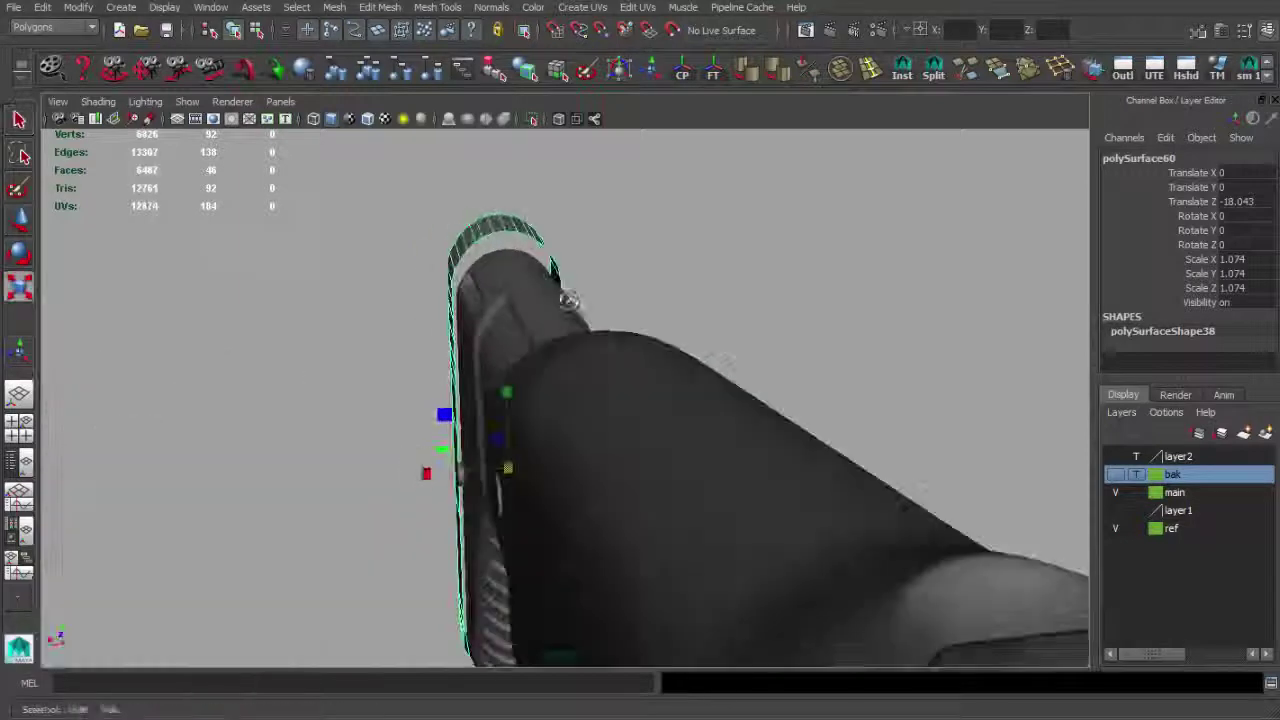
{"action": "mouse_move", "coordinate": [414, 470]}
{"action": "left_mouse_down", "text": "alt"}
{"action": "mouse_move", "coordinate": [428, 434]}
{"action": "mouse_move", "coordinate": [414, 429]}
{"action": "mouse_move", "coordinate": [504, 453]}
{"action": "left_mouse_up", "text": "alt"}
{"action": "mouse_move", "coordinate": [440, 489]}
{"action": "left_mouse_down", "text": "alt"}
{"action": "mouse_move", "coordinate": [477, 451]}
{"action": "mouse_move", "coordinate": [398, 474]}
{"action": "left_mouse_up", "text": "alt"}
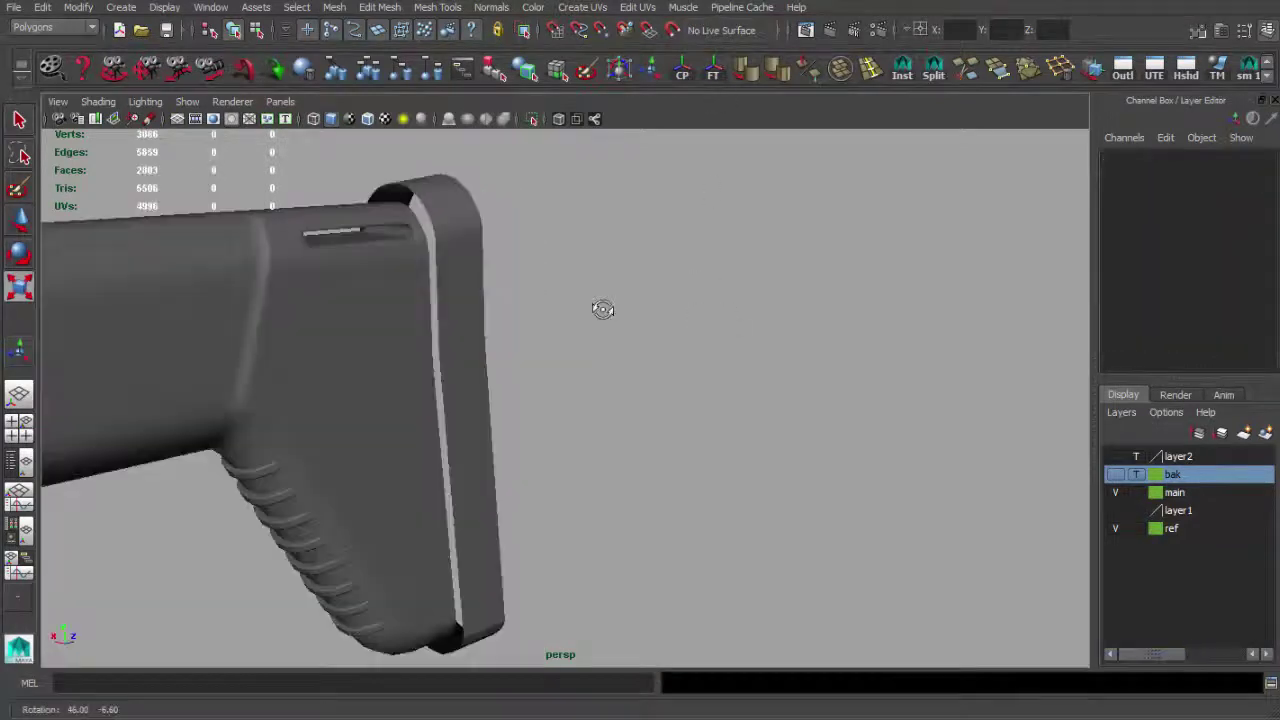
{"action": "key", "text": "q"}
{"action": "mouse_move", "coordinate": [571, 337]}
{"action": "left_mouse_down", "text": "alt"}
{"action": "mouse_move", "coordinate": [571, 354]}
{"action": "mouse_move", "coordinate": [660, 363]}
{"action": "left_mouse_up", "text": "alt"}
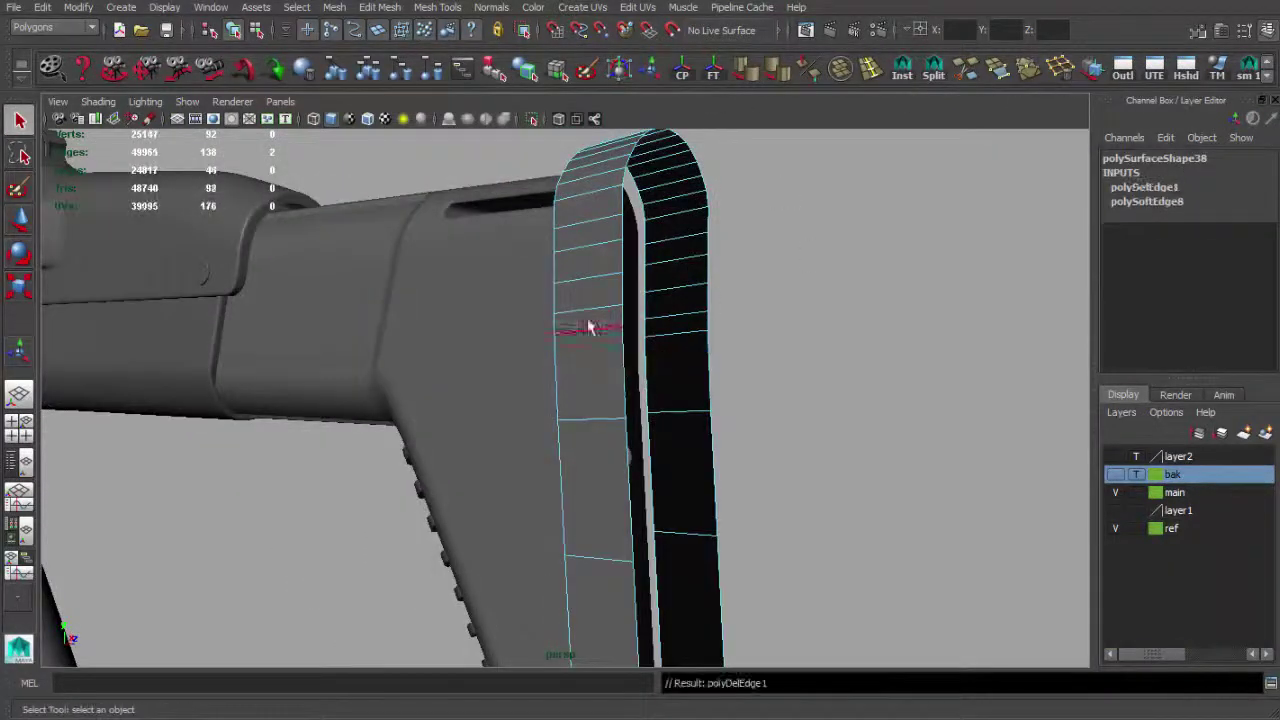
{"action": "mouse_move", "coordinate": [690, 320]}
{"action": "left_mouse_down", "text": "alt"}
{"action": "mouse_move", "coordinate": [629, 309]}
{"action": "mouse_move", "coordinate": [614, 214]}
{"action": "mouse_move", "coordinate": [600, 343]}
{"action": "mouse_move", "coordinate": [628, 312]}
{"action": "left_mouse_up", "text": "alt"}
Adjust the butt pad's edges and vertices, comparing side and perspective views with the reference photo.
{"action": "left_click", "coordinate": [616, 322]}
{"action": "key", "text": "w"}
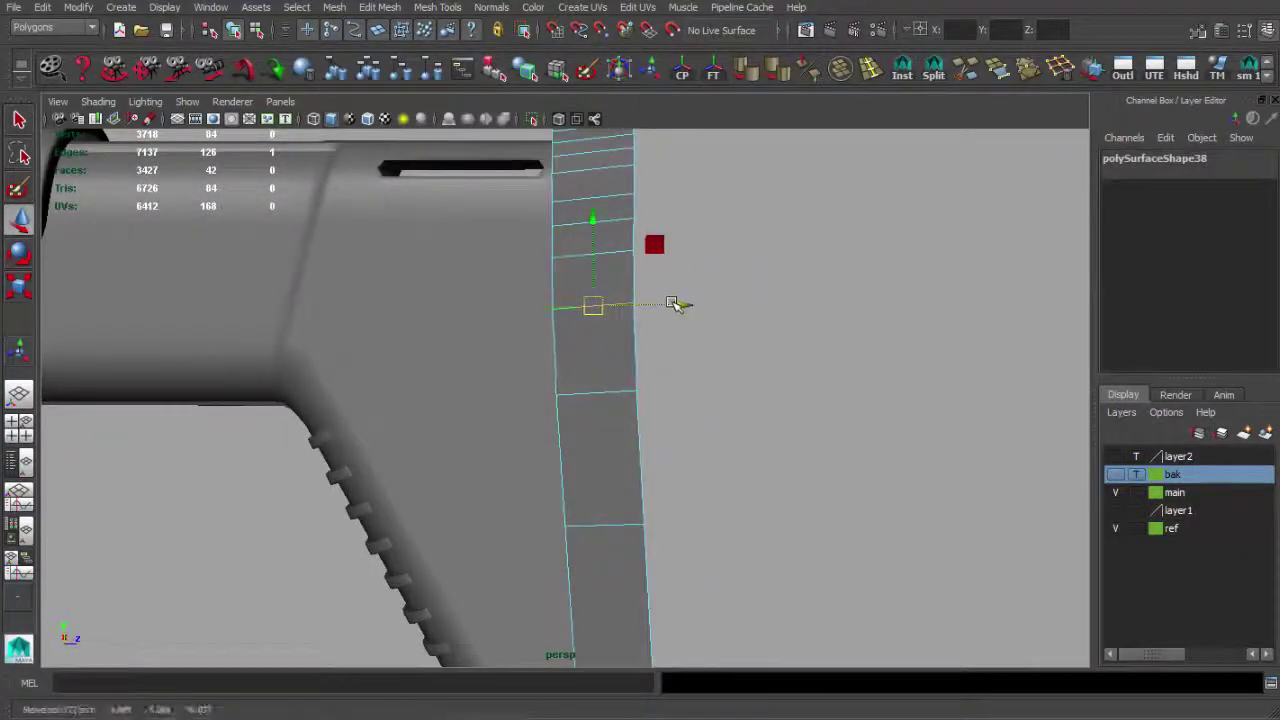
{"action": "key", "text": "q"}
{"action": "scroll", "coordinate": [583, 333], "scroll_direction": "down", "scroll_amount": 4}
{"action": "mouse_move", "coordinate": [720, 343]}
{"action": "left_mouse_down", "text": "alt"}
{"action": "mouse_move", "coordinate": [329, 323]}
{"action": "mouse_move", "coordinate": [280, 249]}
{"action": "mouse_move", "coordinate": [514, 289]}
{"action": "mouse_move", "coordinate": [358, 325]}
{"action": "left_mouse_up", "text": "alt"}
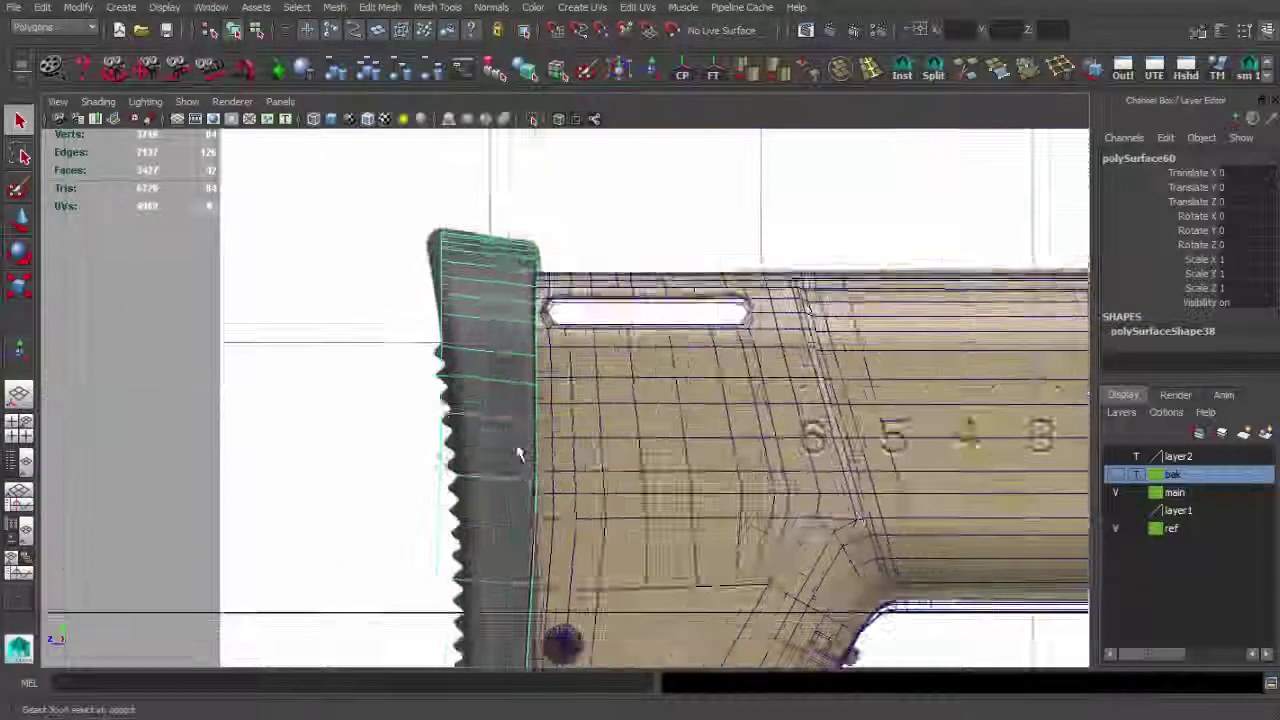
{"action": "scroll", "coordinate": [523, 255], "scroll_direction": "up", "scroll_amount": 3}
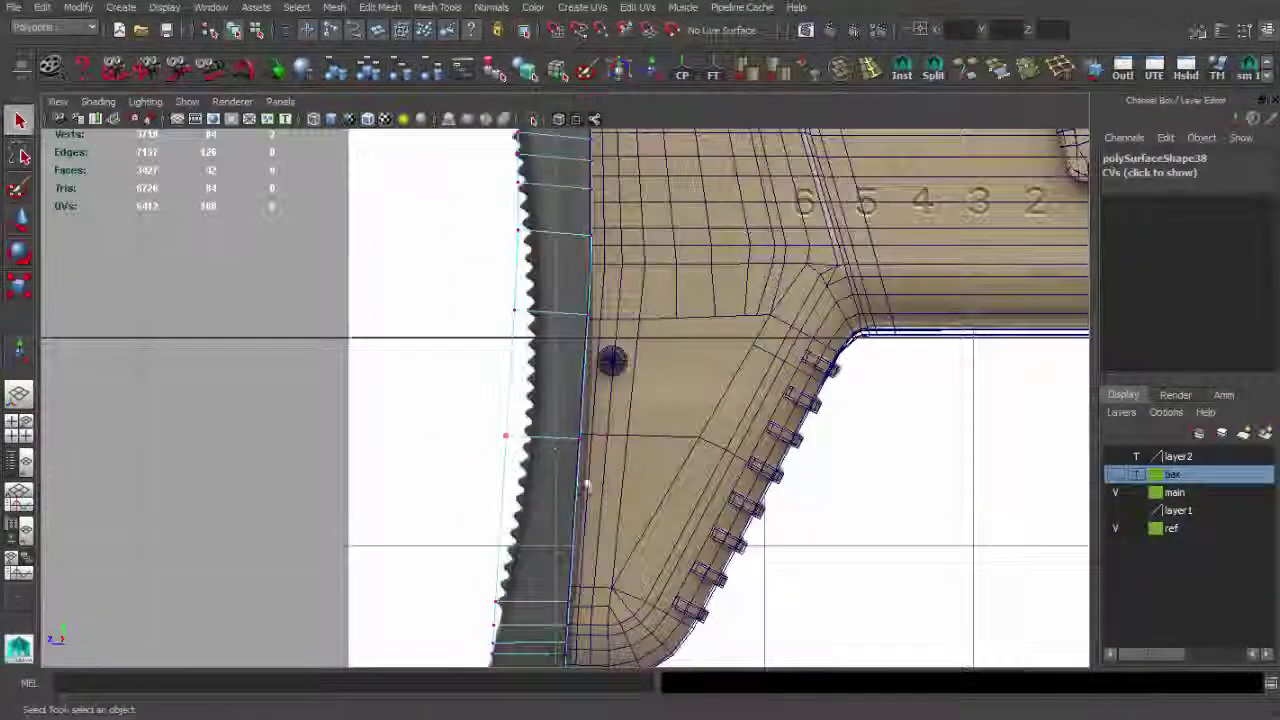
{"action": "key", "text": "w"}
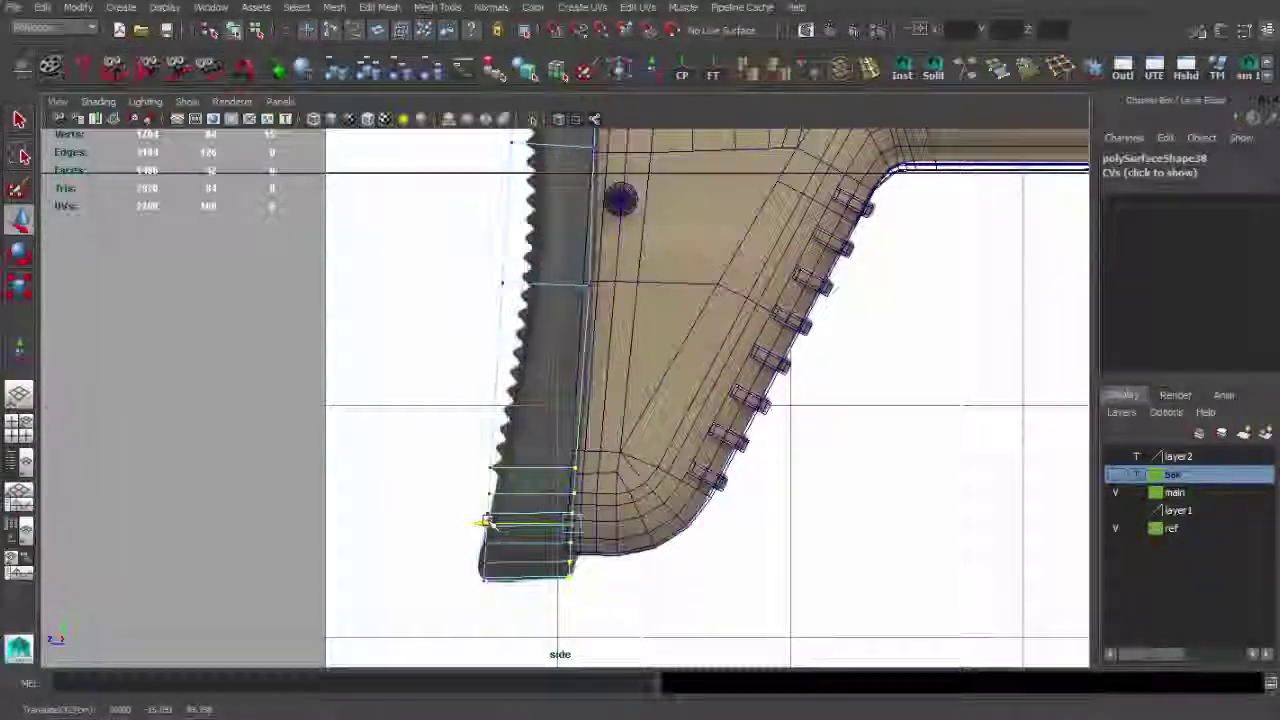
{"action": "key", "text": "w"}
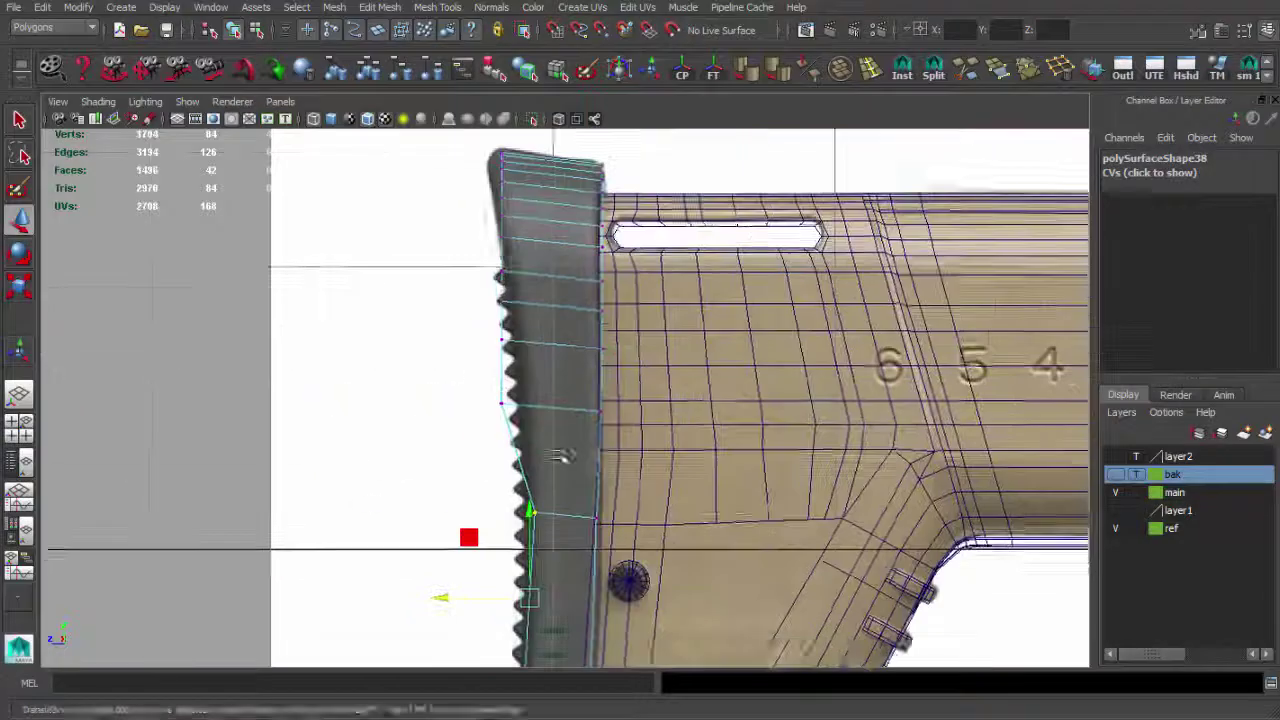
{"action": "right_click_drag", "start_coordinate": [562, 456], "coordinate": [484, 208], "text": "alt"}
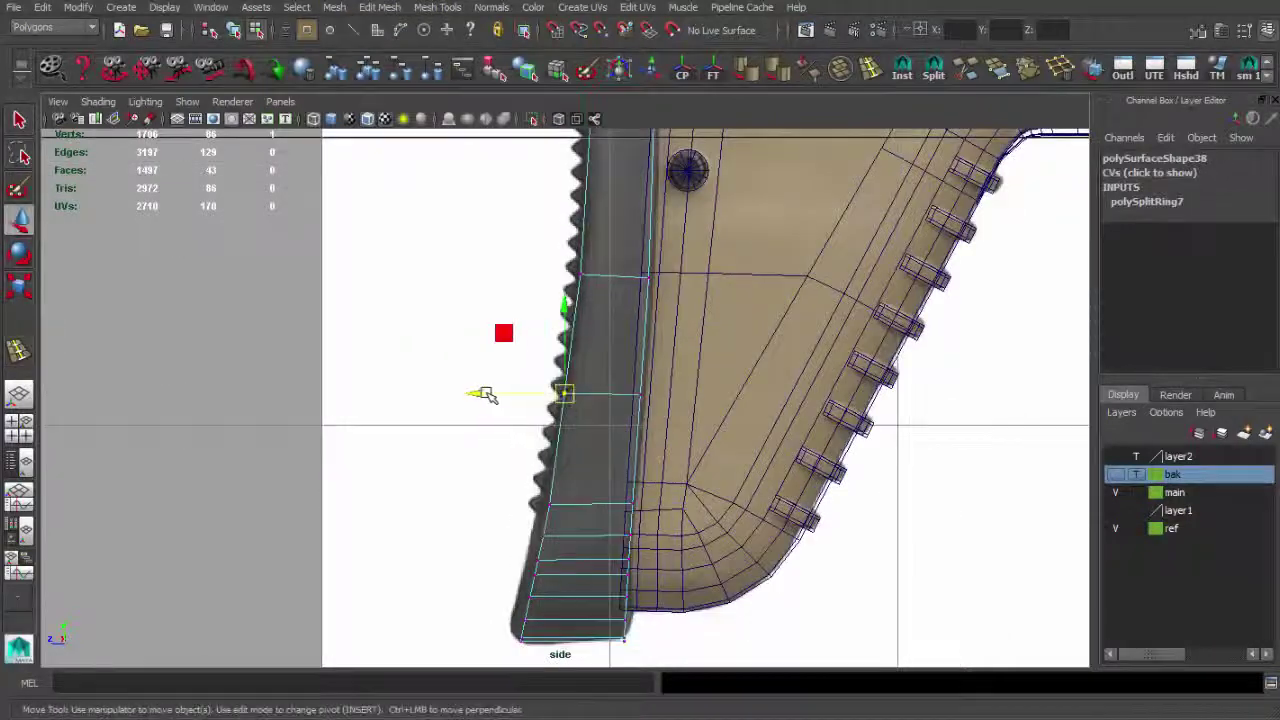
{"action": "key", "text": "space"}
{"action": "key", "text": "space"}
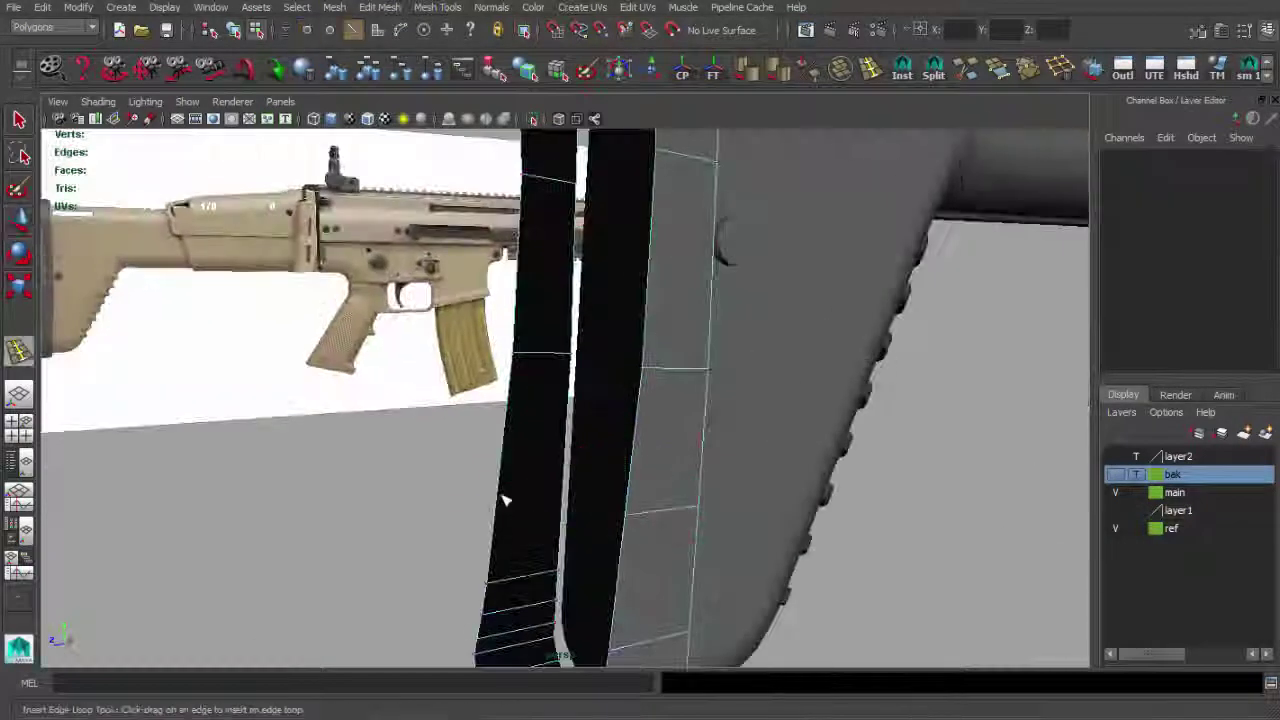
{"action": "key", "text": "space"}
{"action": "key", "text": "r"}
{"action": "key", "text": "space"}
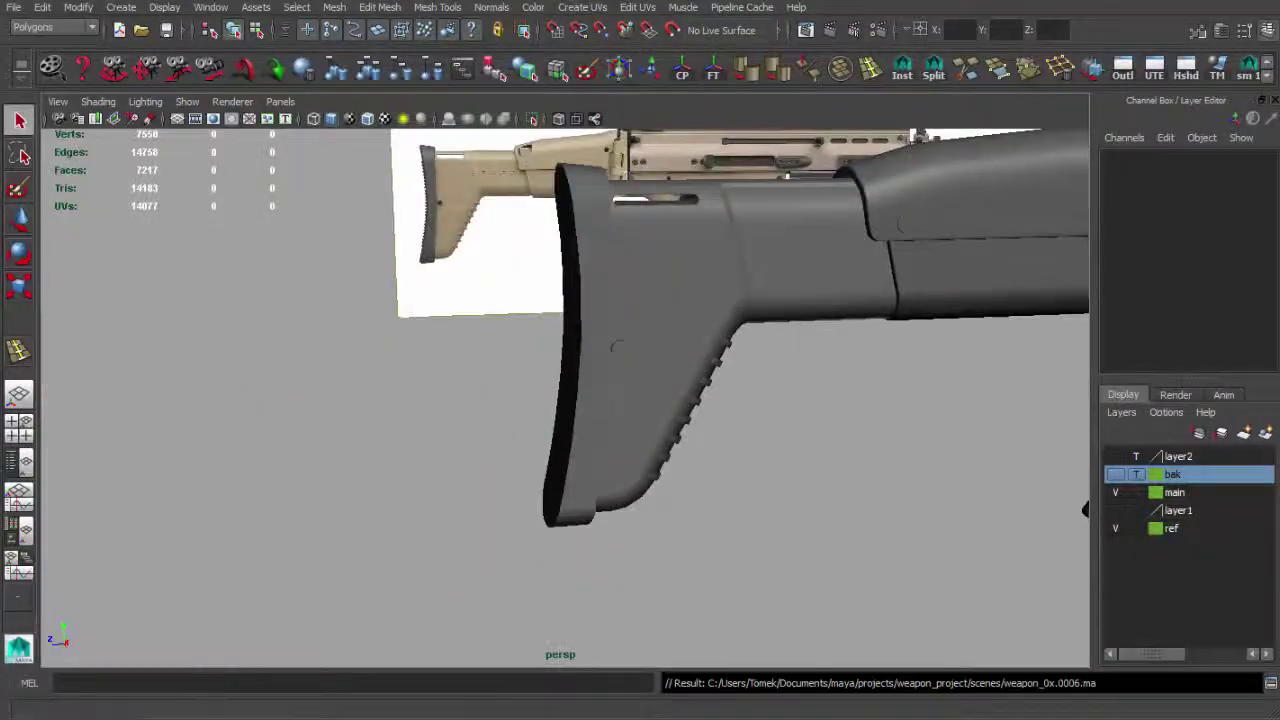
{"action": "key", "text": "alt+Tab"}
{"action": "scroll", "coordinate": [362, 553], "scroll_direction": "down", "scroll_amount": 3}
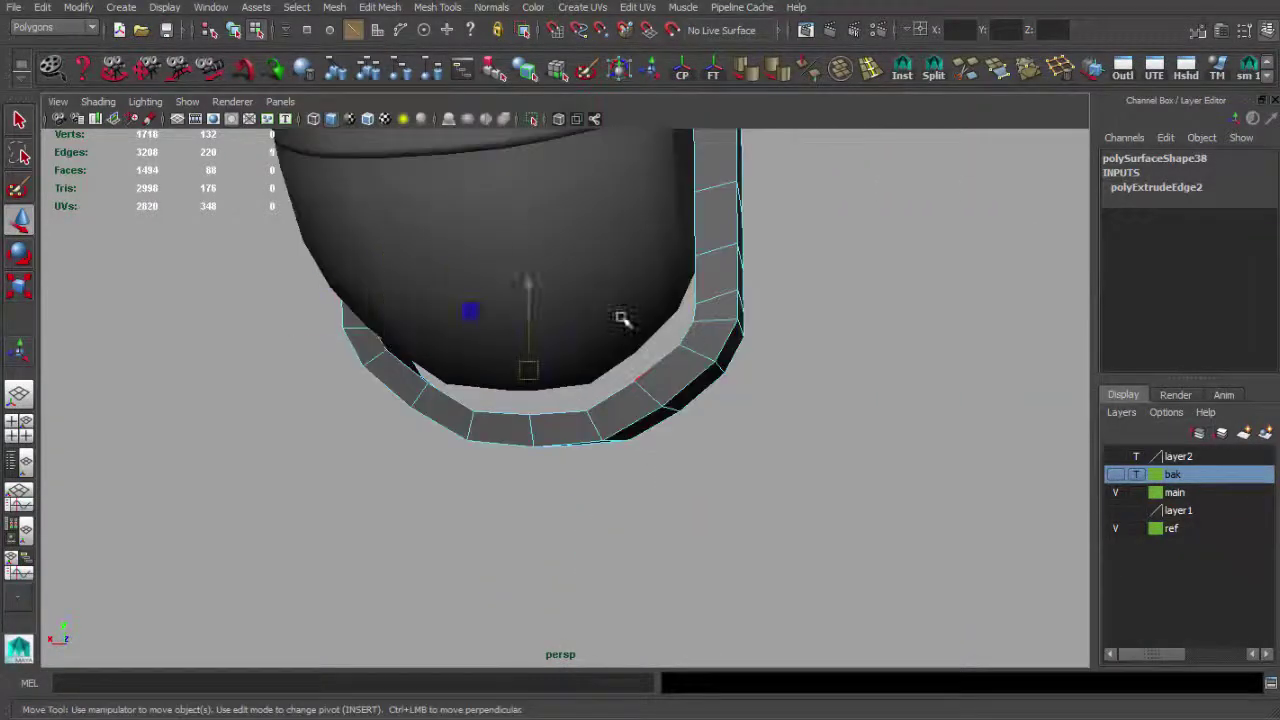
Check the butt pad end against the reference photos and extrude its border edges into a raised rim.
{"action": "left_click_drag", "start_coordinate": [620, 318], "coordinate": [581, 315], "text": "alt"}
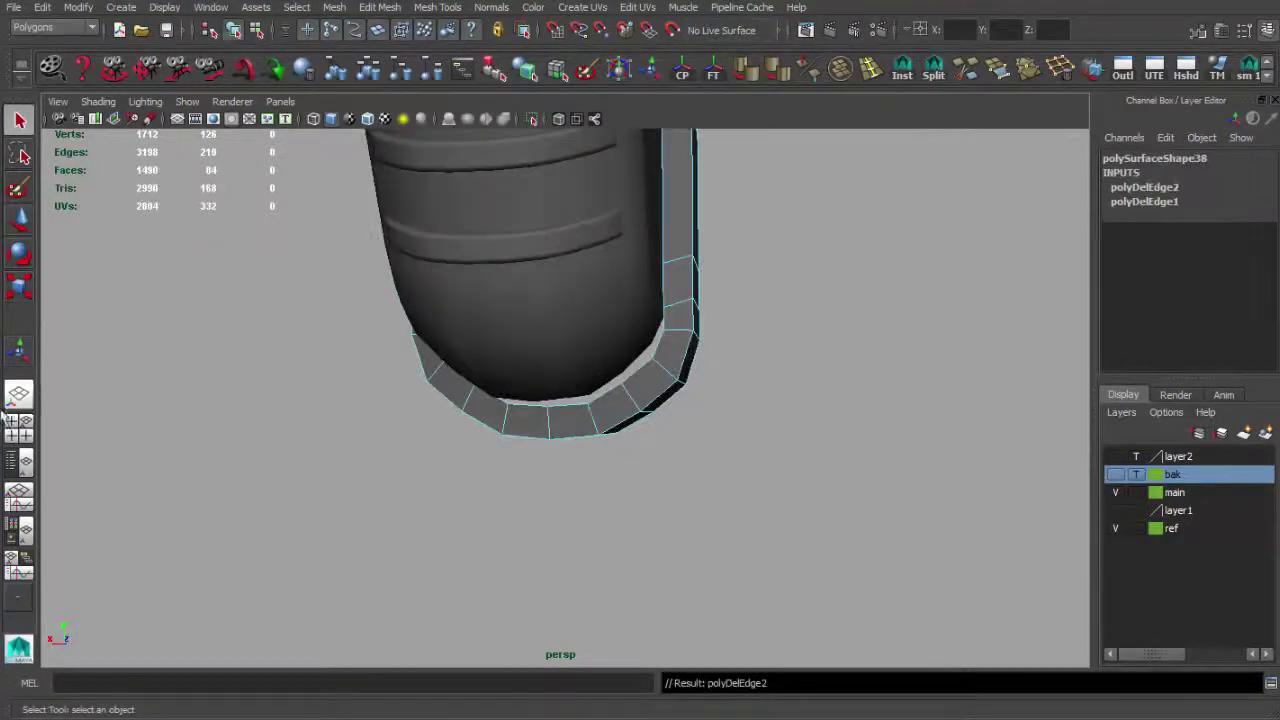
{"action": "left_click_drag", "start_coordinate": [6, 412], "coordinate": [10, 315]}
{"action": "key", "text": "Right"}
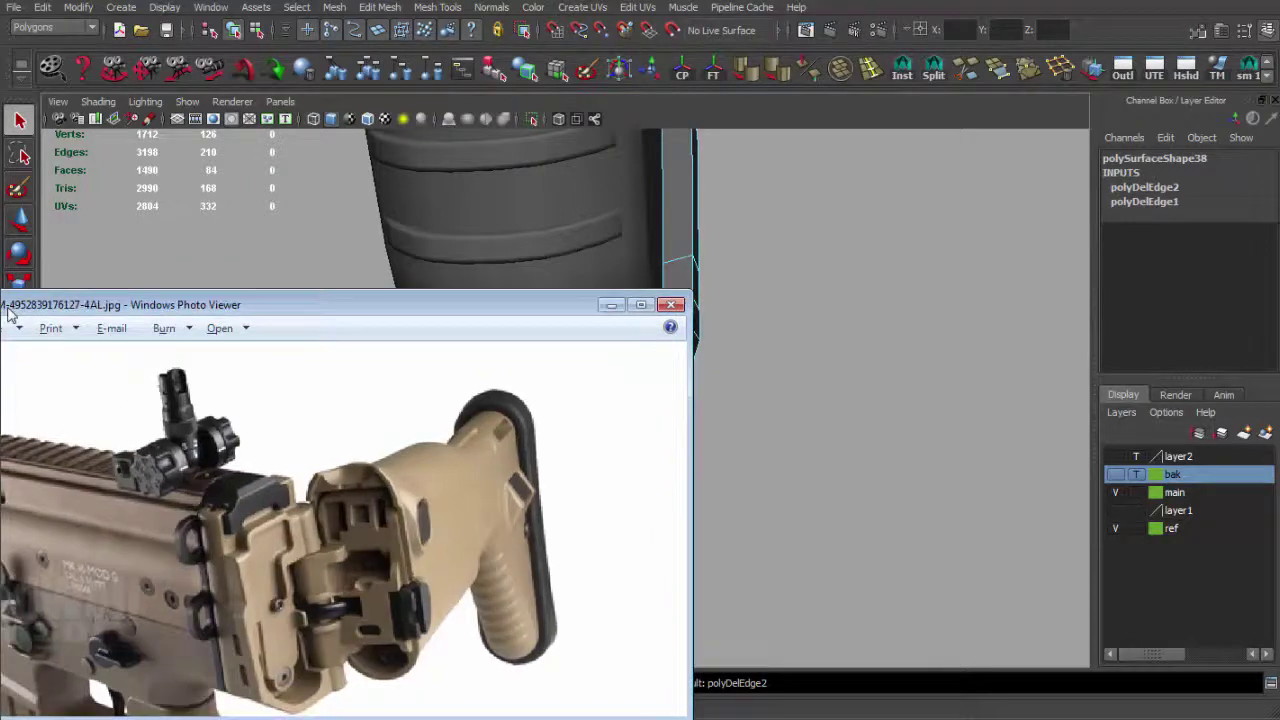
{"action": "mouse_move", "coordinate": [700, 357]}
{"action": "left_mouse_down", "text": "alt"}
{"action": "mouse_move", "coordinate": [677, 363]}
{"action": "mouse_move", "coordinate": [625, 278]}
{"action": "mouse_move", "coordinate": [617, 449]}
{"action": "mouse_move", "coordinate": [586, 363]}
{"action": "mouse_move", "coordinate": [649, 451]}
{"action": "mouse_move", "coordinate": [657, 529]}
{"action": "mouse_move", "coordinate": [680, 466]}
{"action": "mouse_move", "coordinate": [695, 503]}
{"action": "mouse_move", "coordinate": [537, 514]}
{"action": "left_mouse_up", "text": "alt"}
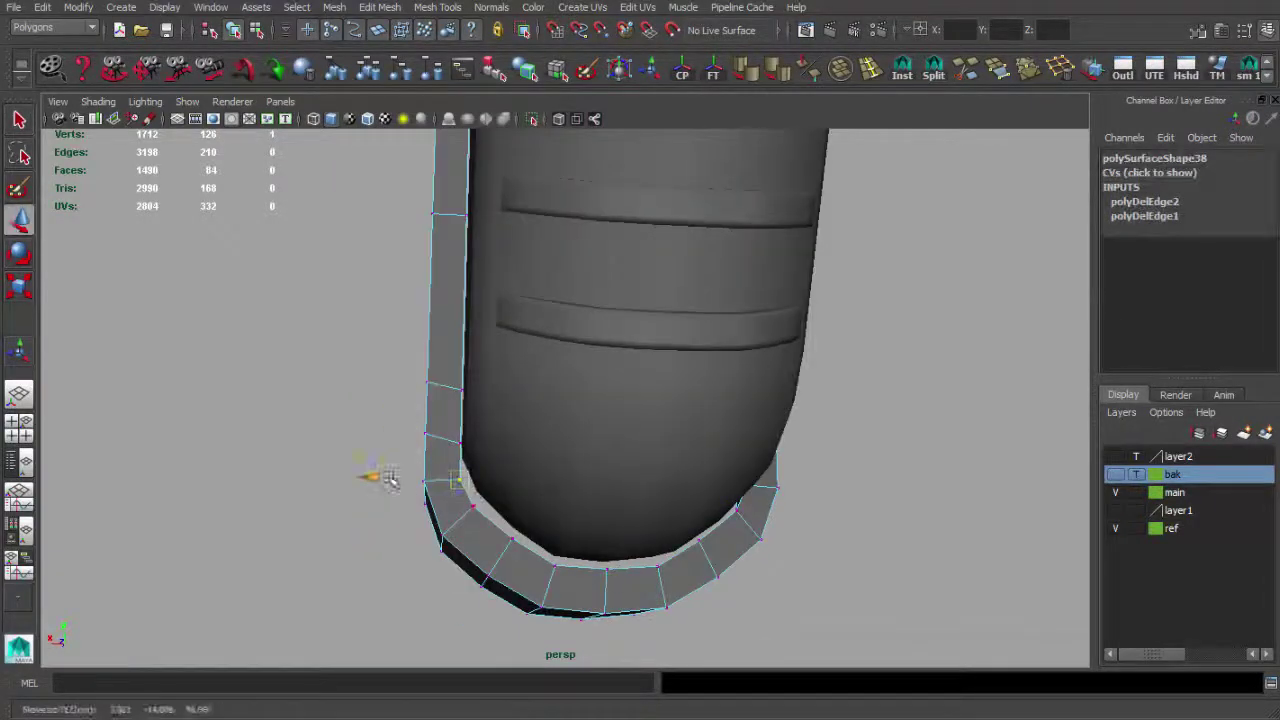
{"action": "key", "text": "ctrl+e"}
{"action": "mouse_move", "coordinate": [586, 349]}
{"action": "left_mouse_down", "text": "alt"}
{"action": "mouse_move", "coordinate": [626, 397]}
{"action": "mouse_move", "coordinate": [730, 390]}
{"action": "mouse_move", "coordinate": [800, 320]}
{"action": "mouse_move", "coordinate": [843, 225]}
{"action": "left_mouse_up", "text": "alt"}
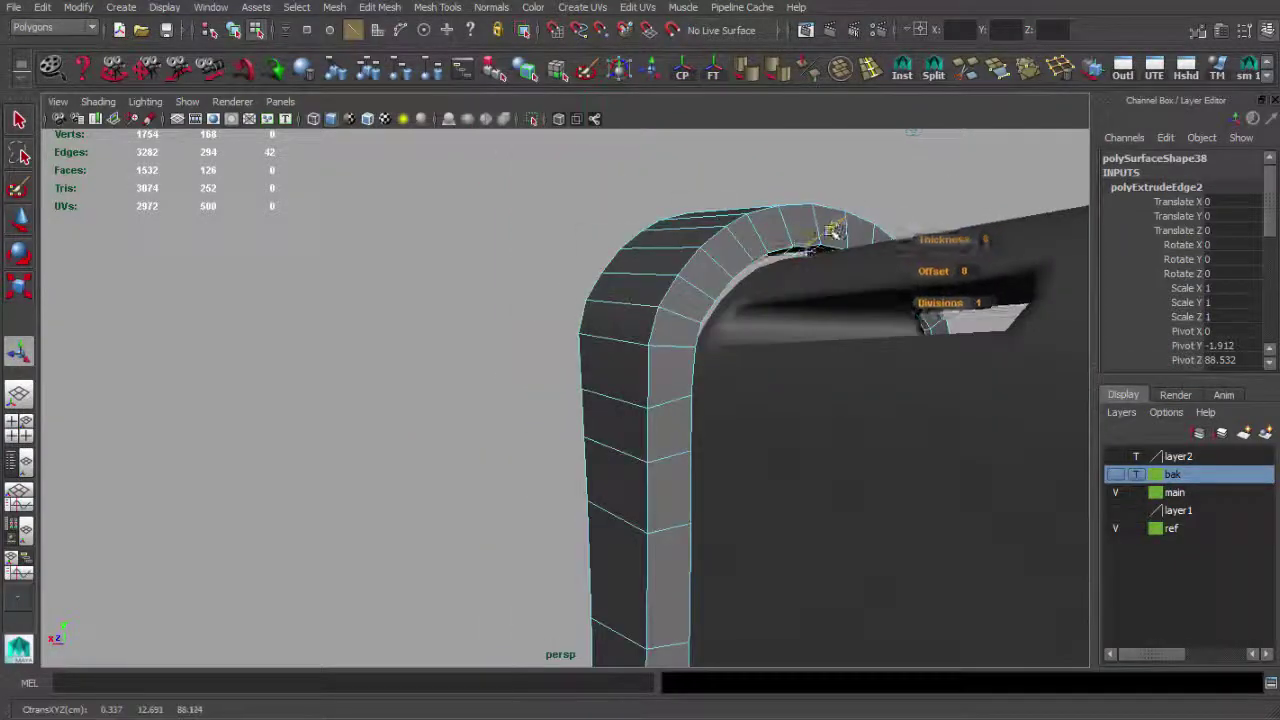
Bring the butt pad's rim into a close side view for component editing.
{"action": "left_click_drag", "start_coordinate": [789, 328], "coordinate": [759, 568], "text": "alt"}
{"action": "key", "text": "w"}
{"action": "left_click_drag", "start_coordinate": [613, 580], "coordinate": [629, 514], "text": "alt"}
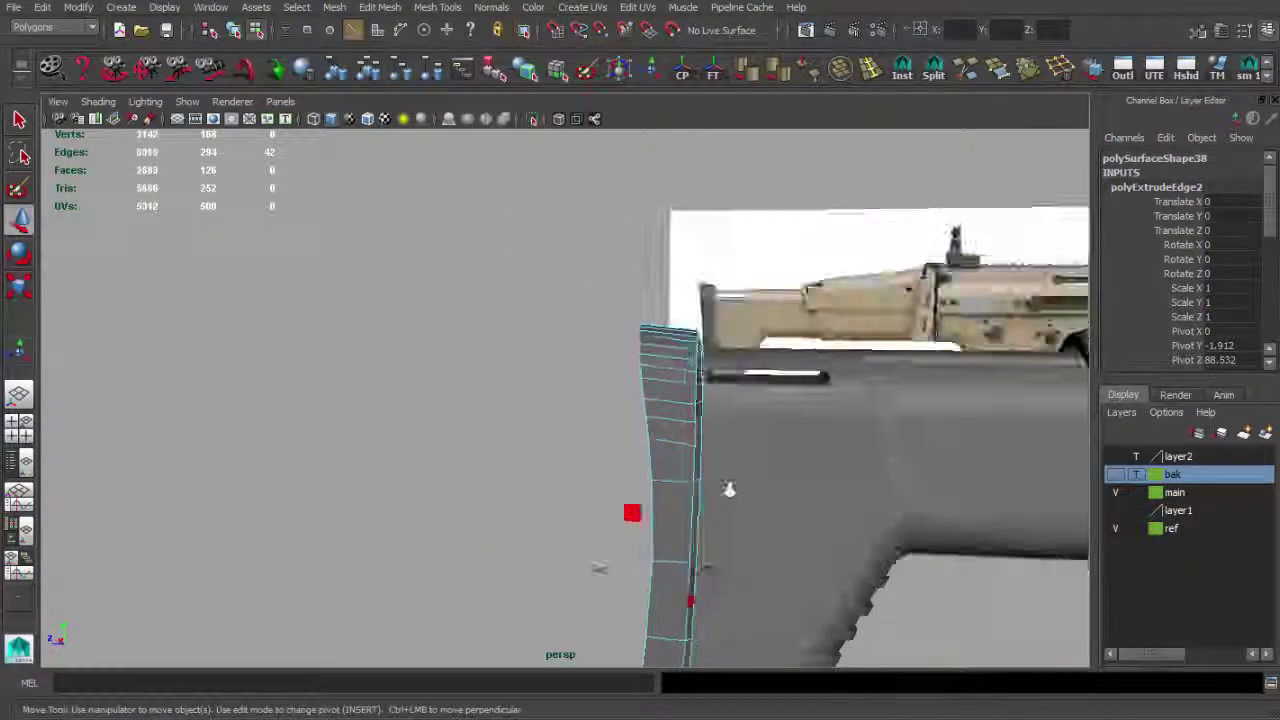
{"action": "scroll", "coordinate": [629, 514], "scroll_direction": "up", "scroll_amount": 3}
{"action": "key", "text": "space"}
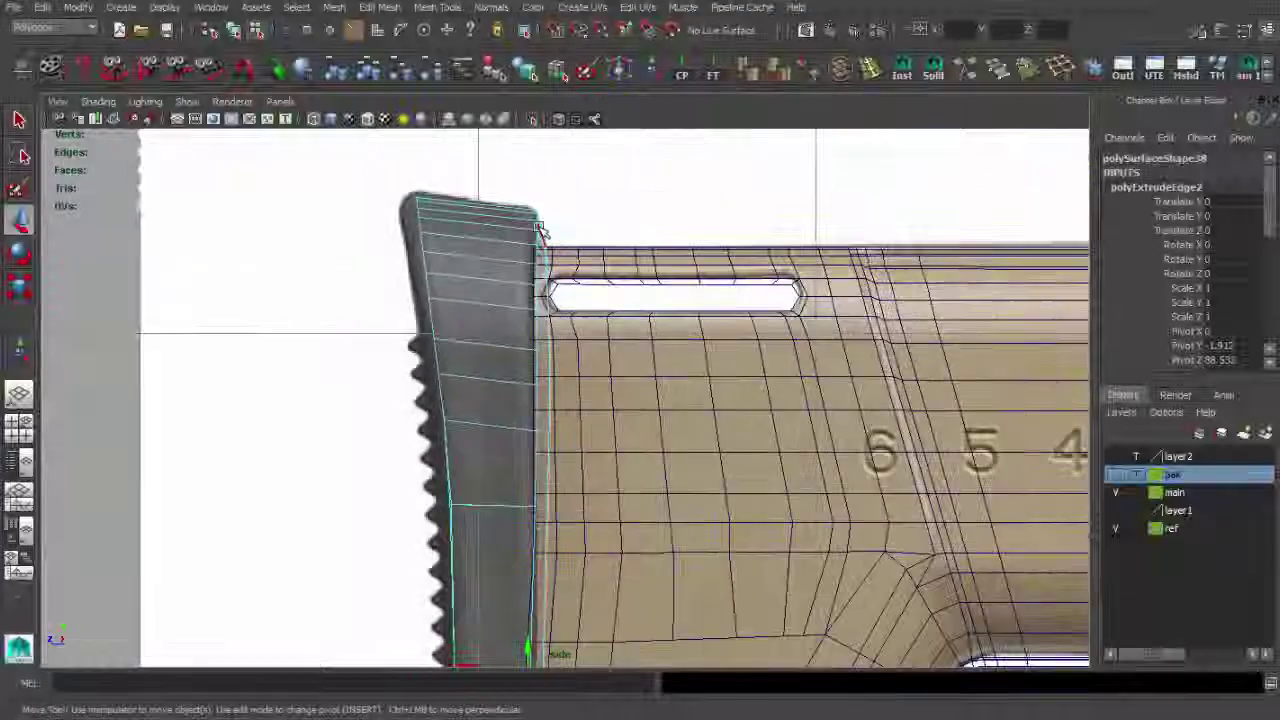
{"action": "key", "text": "q"}
{"action": "scroll", "coordinate": [509, 191], "scroll_direction": "down", "scroll_amount": 2}
{"action": "scroll", "coordinate": [580, 491], "scroll_direction": "up", "scroll_amount": 3}
{"action": "scroll", "coordinate": [705, 398], "scroll_direction": "down", "scroll_amount": 2}
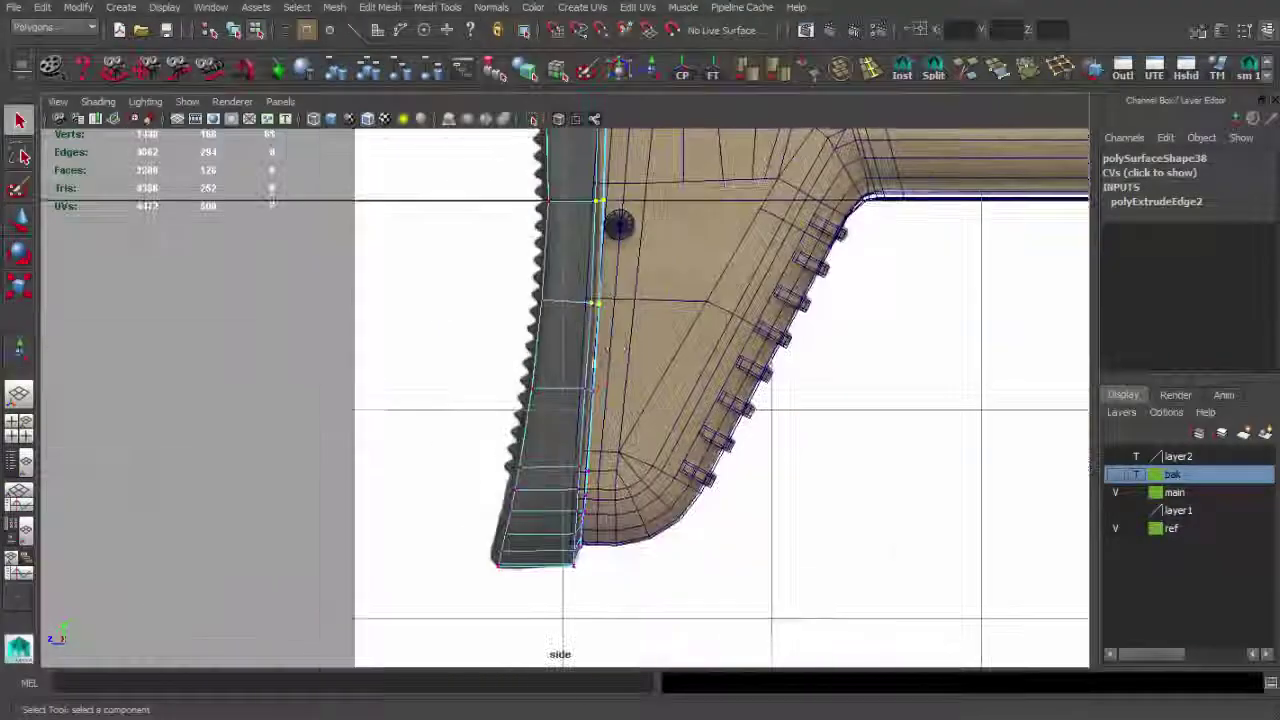
Insert a new edge loop across the pad's rim along its top edge.
{"action": "key", "text": "w"}
{"action": "middle_click_drag", "start_coordinate": [591, 549], "coordinate": [590, 665], "text": "alt"}
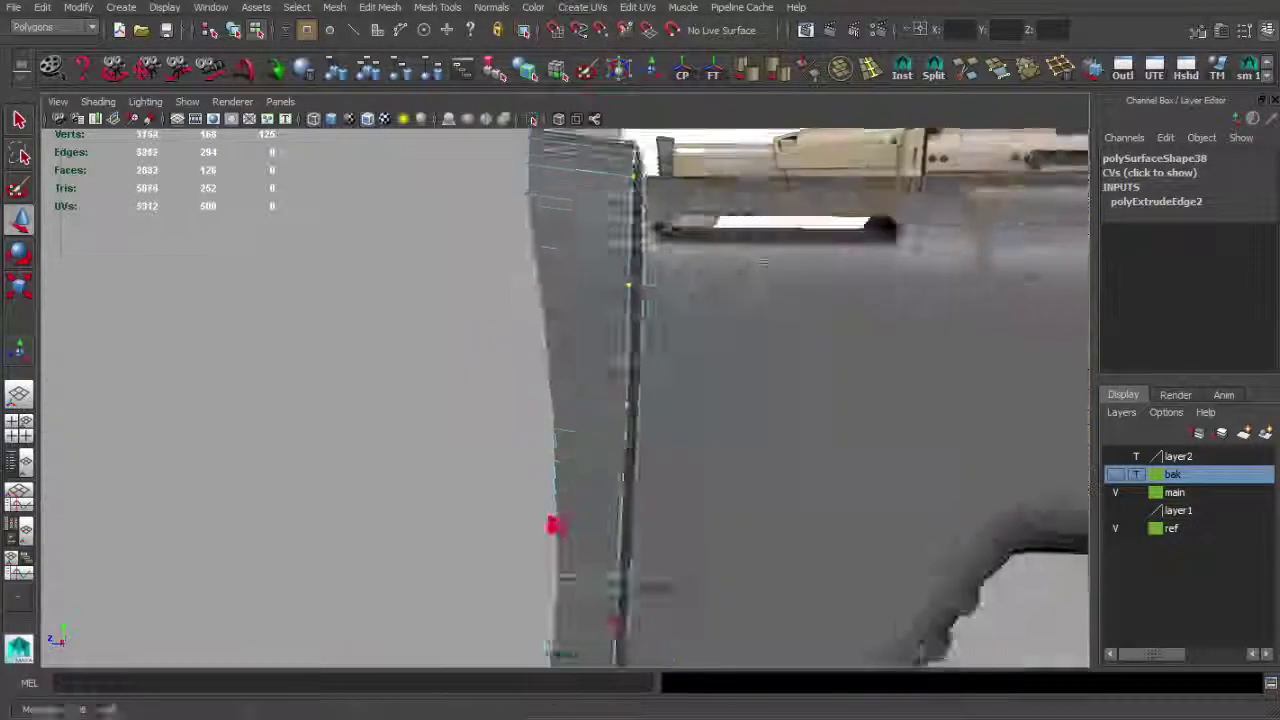
{"action": "left_click_drag", "start_coordinate": [557, 540], "coordinate": [889, 112], "text": "alt"}
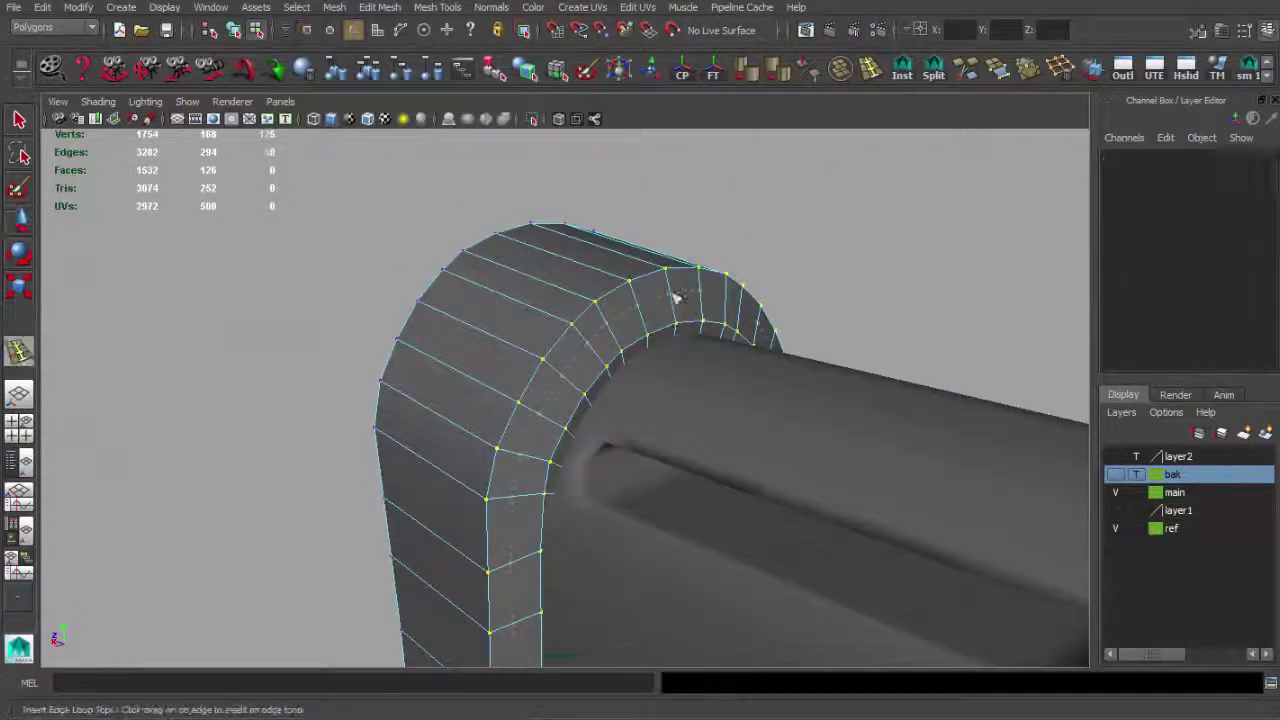
{"action": "left_click", "coordinate": [675, 297]}
{"action": "left_click_drag", "start_coordinate": [675, 297], "coordinate": [571, 528], "text": "alt"}
{"action": "key", "text": "w"}
{"action": "scroll", "coordinate": [660, 424], "scroll_direction": "up", "scroll_amount": 3}
{"action": "scroll", "coordinate": [521, 527], "scroll_direction": "down", "scroll_amount": 5}
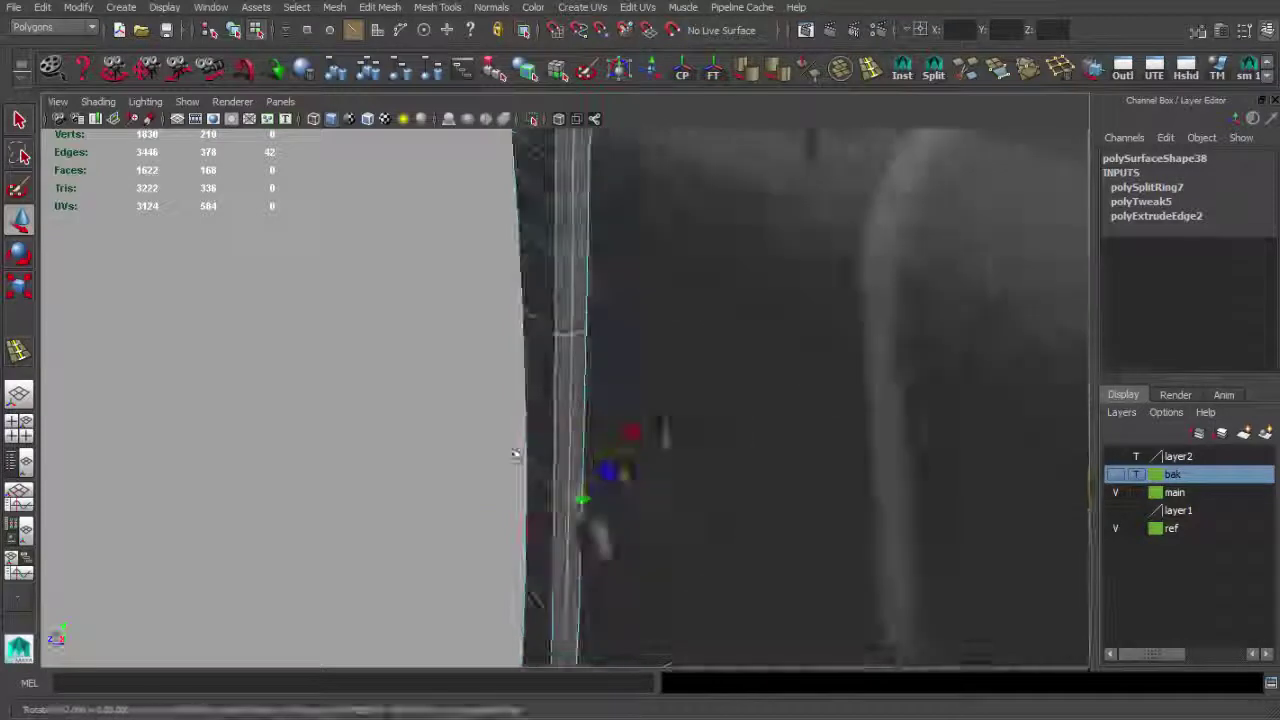
Select the butt pad piece and orbit around it from the side.
{"action": "left_click_drag", "start_coordinate": [469, 357], "coordinate": [608, 532], "text": "alt"}
{"action": "key", "text": "r"}
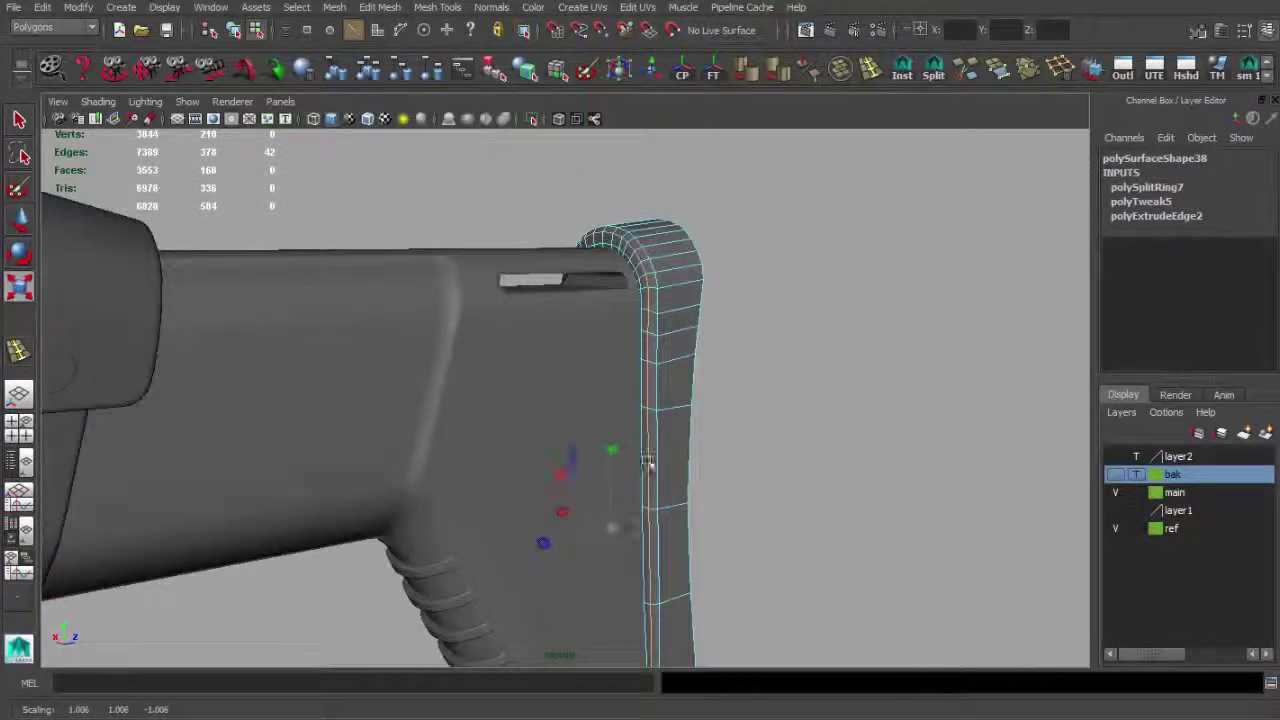
{"action": "left_click_drag", "start_coordinate": [648, 465], "coordinate": [735, 328], "text": "alt"}
{"action": "left_click", "coordinate": [649, 289]}
{"action": "mouse_move", "coordinate": [649, 289]}
{"action": "left_mouse_down", "text": "alt"}
{"action": "mouse_move", "coordinate": [660, 189]}
{"action": "mouse_move", "coordinate": [646, 334]}
{"action": "left_mouse_up", "text": "alt"}
{"action": "scroll", "coordinate": [646, 340], "scroll_direction": "up", "scroll_amount": 3}
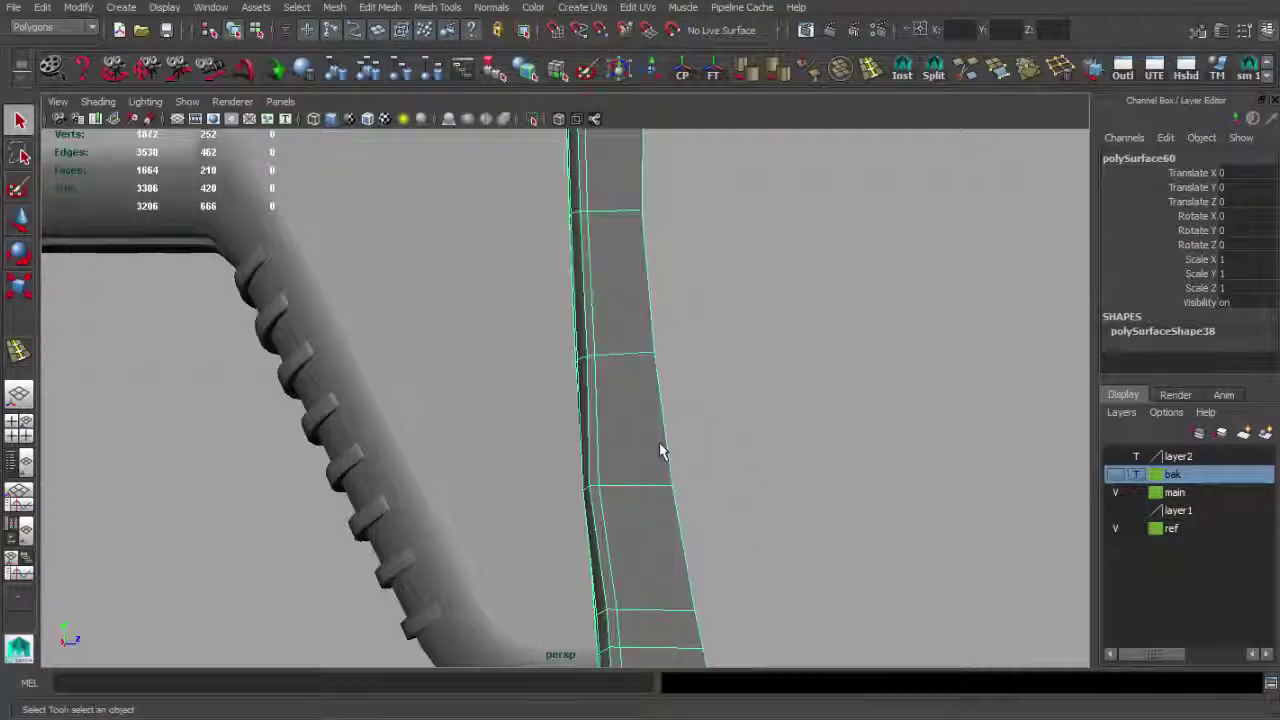
{"action": "scroll", "coordinate": [660, 450], "scroll_direction": "down", "scroll_amount": 3}
{"action": "scroll", "coordinate": [534, 408], "scroll_direction": "up", "scroll_amount": 3}
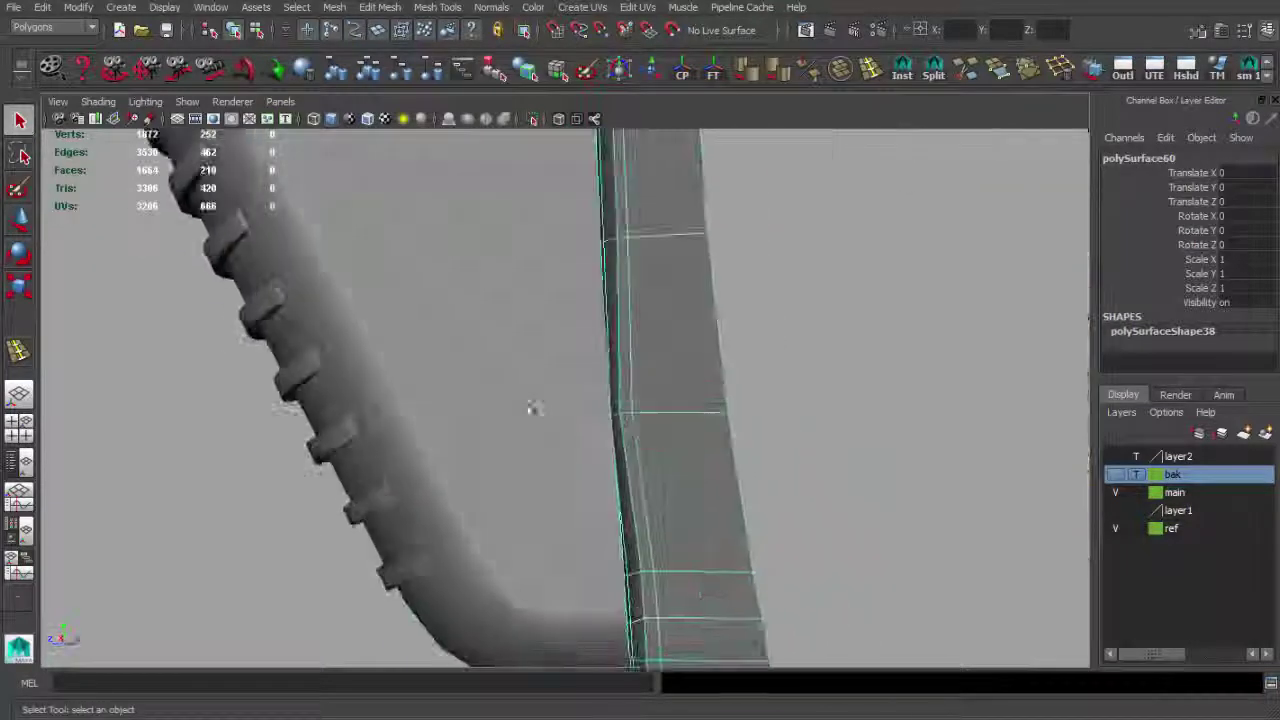
{"action": "left_click_drag", "start_coordinate": [534, 408], "coordinate": [664, 420], "text": "alt"}
Pick an edge on the pad's inner side, then return to object mode and deselect.
{"action": "key", "text": "F10"}
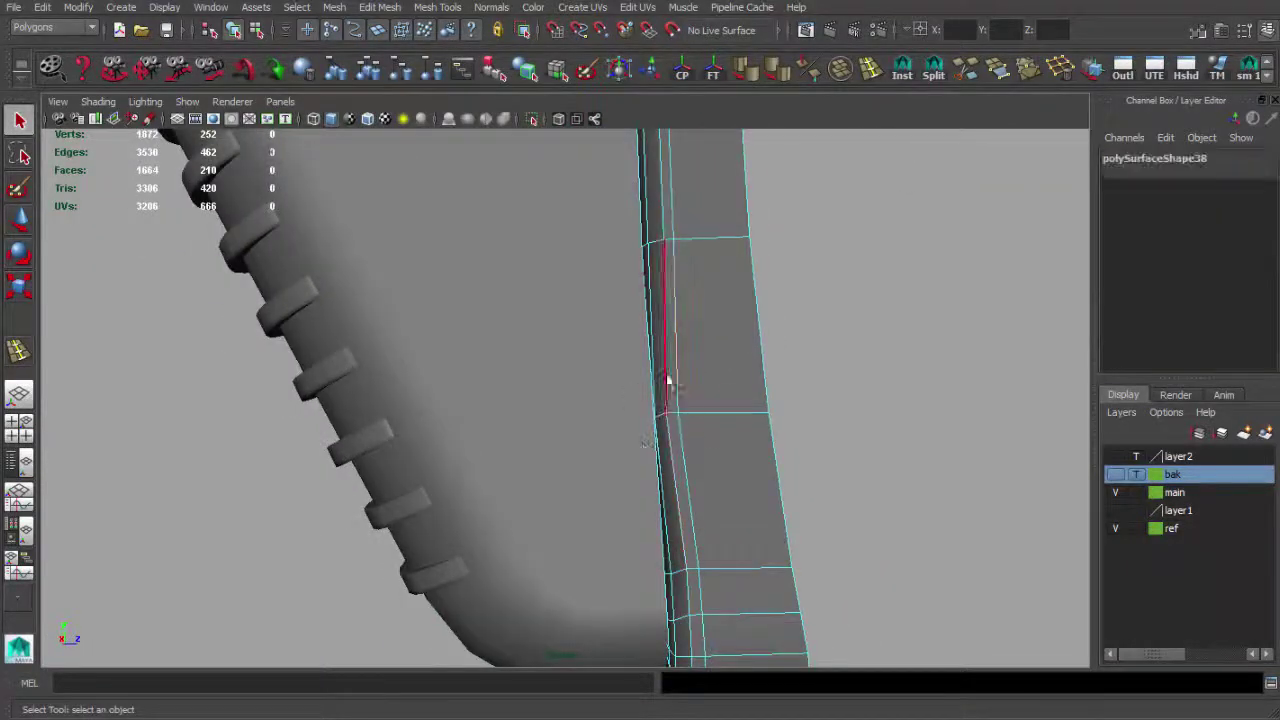
{"action": "left_click", "coordinate": [668, 380]}
{"action": "scroll", "coordinate": [668, 380], "scroll_direction": "up", "scroll_amount": 3}
{"action": "key", "text": "w"}
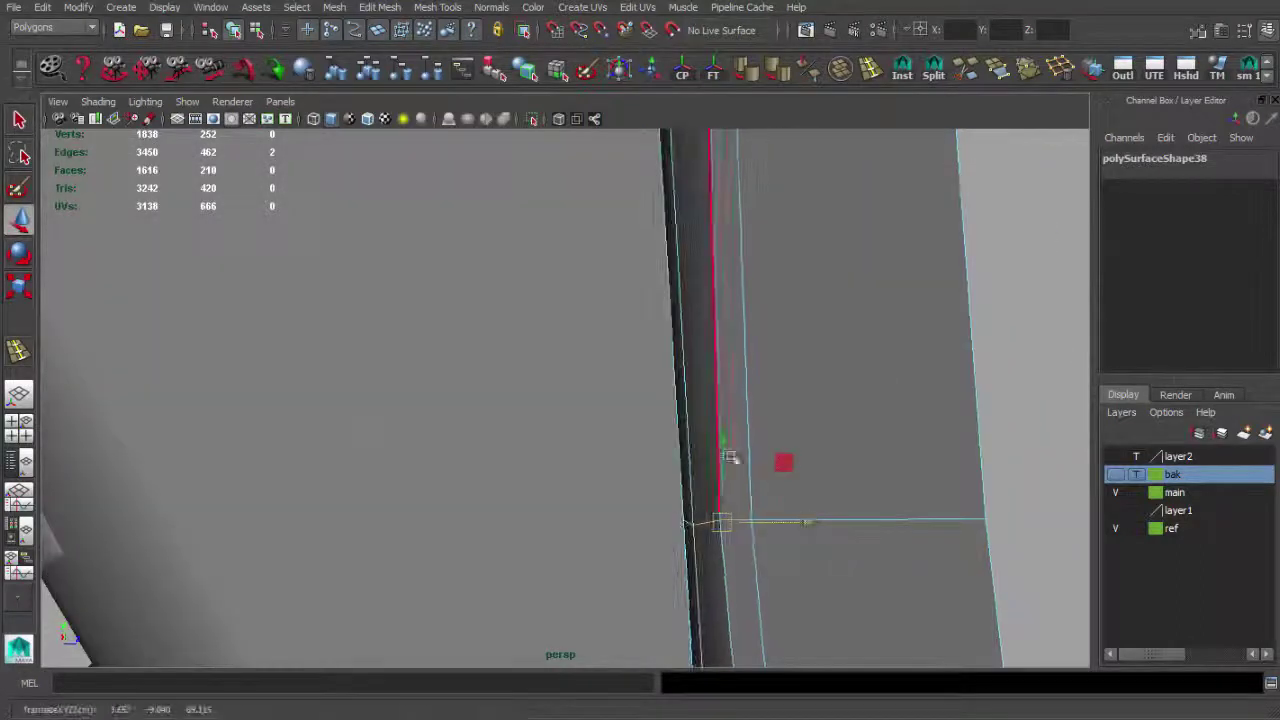
{"action": "scroll", "coordinate": [800, 518], "scroll_direction": "down", "scroll_amount": 5}
{"action": "scroll", "coordinate": [698, 540], "scroll_direction": "up", "scroll_amount": 5}
{"action": "key", "text": "q"}
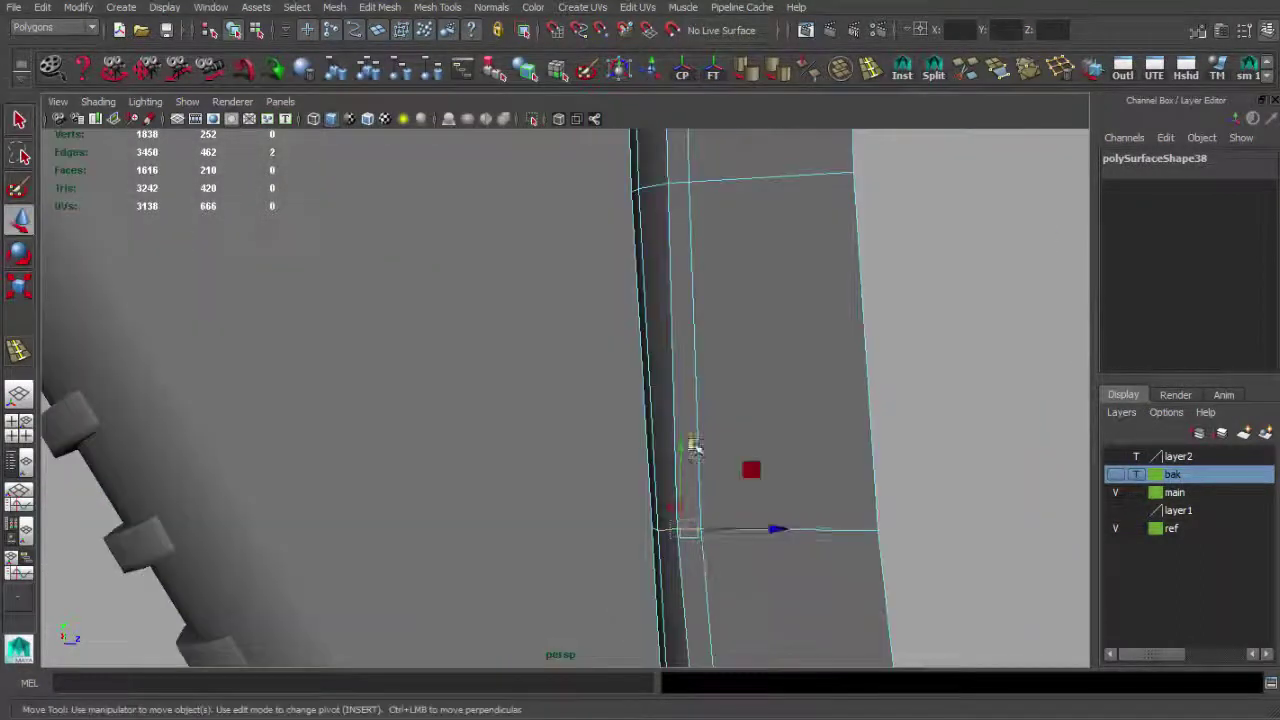
{"action": "scroll", "coordinate": [740, 505], "scroll_direction": "down", "scroll_amount": 5}
{"action": "key", "text": "F8"}
{"action": "mouse_move", "coordinate": [709, 466]}
{"action": "left_mouse_down", "text": "alt"}
{"action": "mouse_move", "coordinate": [800, 409]}
{"action": "mouse_move", "coordinate": [857, 323]}
{"action": "left_mouse_up", "text": "alt"}
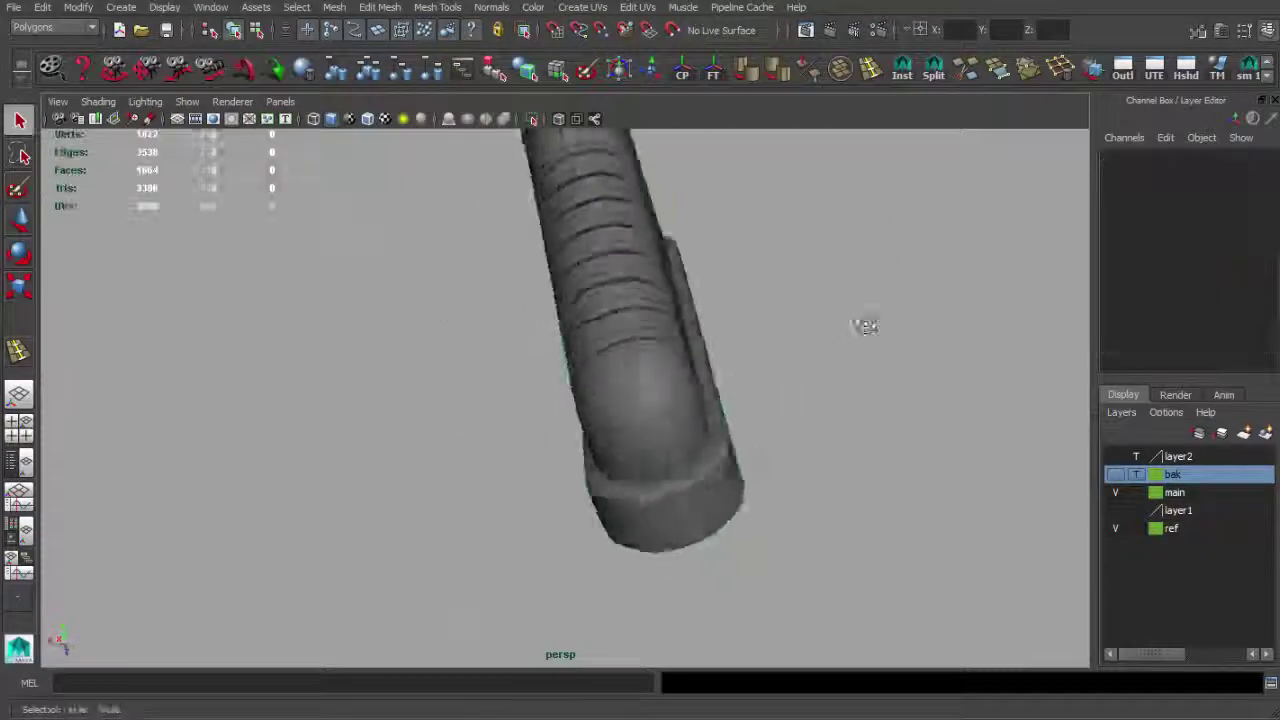
{"action": "left_click", "coordinate": [850, 420]}
{"action": "mouse_move", "coordinate": [850, 420]}
{"action": "left_mouse_down", "text": "alt"}
{"action": "mouse_move", "coordinate": [543, 491]}
{"action": "mouse_move", "coordinate": [606, 486]}
{"action": "mouse_move", "coordinate": [505, 343]}
{"action": "mouse_move", "coordinate": [700, 371]}
{"action": "mouse_move", "coordinate": [634, 329]}
{"action": "mouse_move", "coordinate": [546, 329]}
{"action": "mouse_move", "coordinate": [648, 452]}
{"action": "mouse_move", "coordinate": [496, 410]}
{"action": "mouse_move", "coordinate": [552, 366]}
{"action": "mouse_move", "coordinate": [662, 392]}
{"action": "mouse_move", "coordinate": [519, 455]}
{"action": "mouse_move", "coordinate": [686, 457]}
{"action": "mouse_move", "coordinate": [790, 392]}
{"action": "left_mouse_up", "text": "alt"}
Delete the selected stray edges from the pad's rim.
{"action": "left_click", "coordinate": [648, 452]}
{"action": "key", "text": "w"}
{"action": "key", "text": "F9"}
{"action": "key", "text": "q"}
{"action": "key", "text": "Delete"}
{"action": "left_click_drag", "start_coordinate": [600, 420], "coordinate": [533, 478], "text": "alt"}
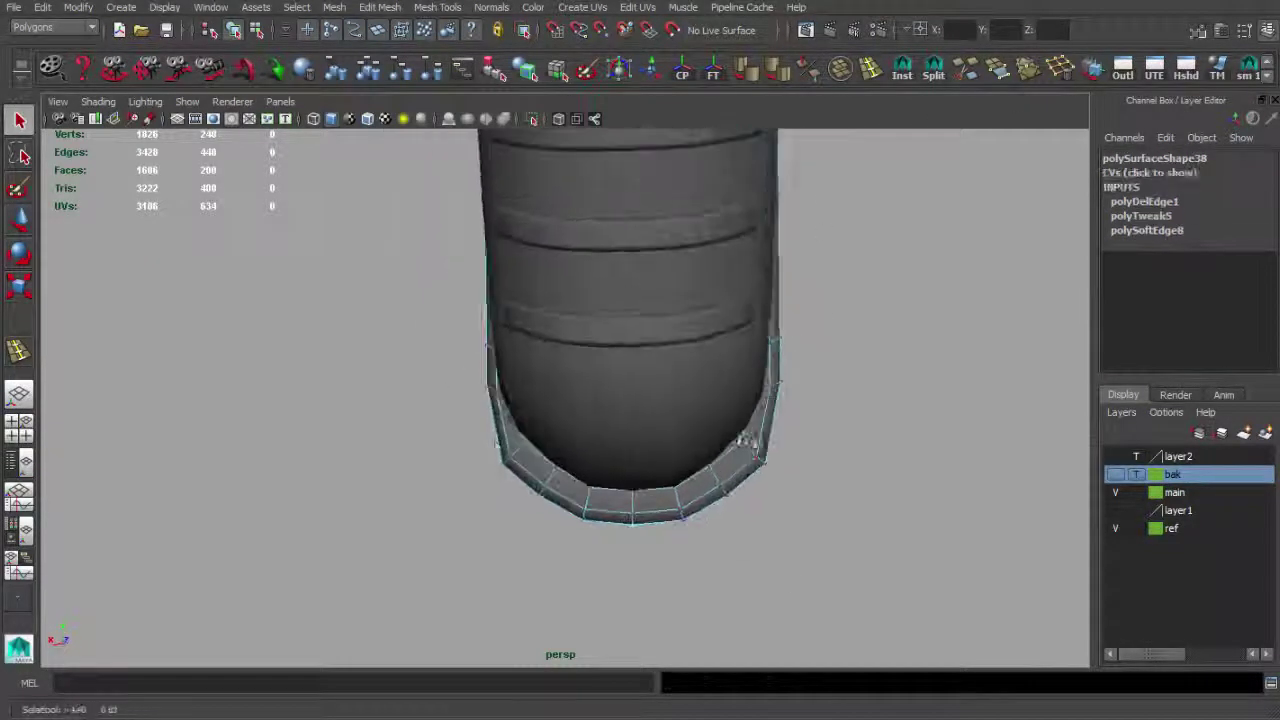
{"action": "key", "text": "4"}
{"action": "key", "text": "5"}
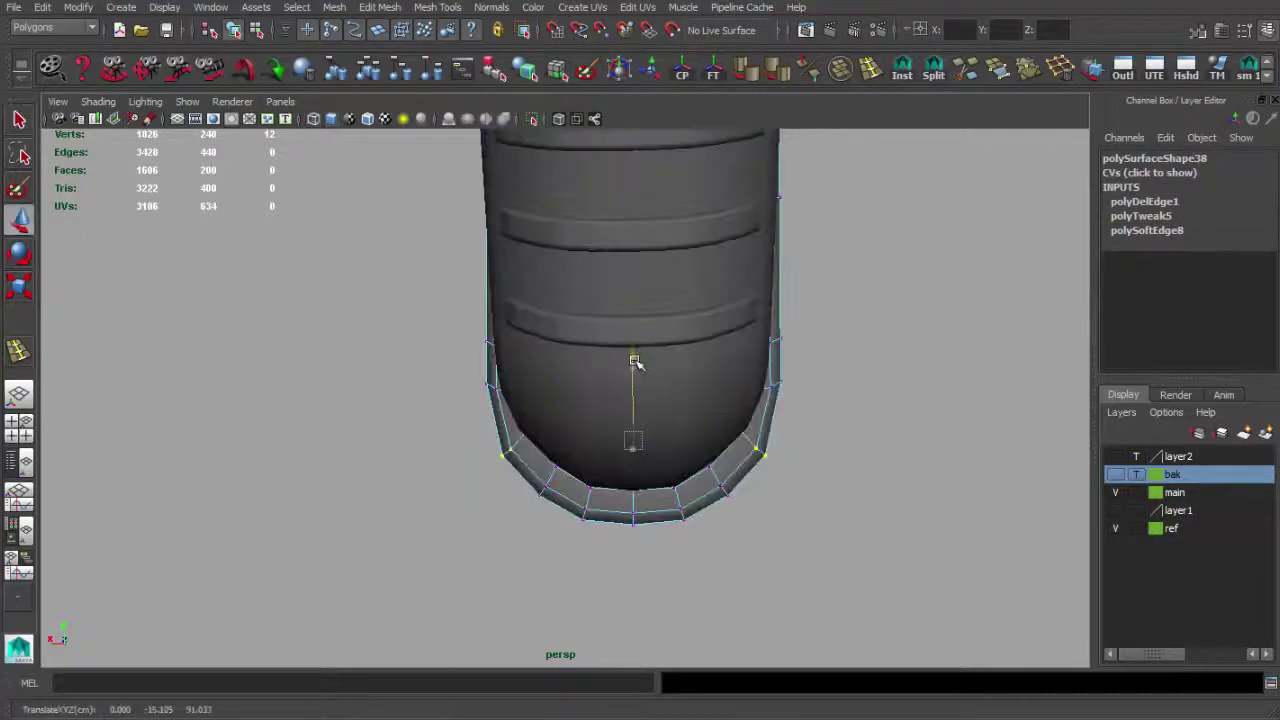
Inspect the rounded end's edges in wireframe, then return to shaded display.
{"action": "left_click_drag", "start_coordinate": [636, 363], "coordinate": [622, 475], "text": "alt"}
{"action": "left_click_drag", "start_coordinate": [630, 358], "coordinate": [680, 460], "text": "alt"}
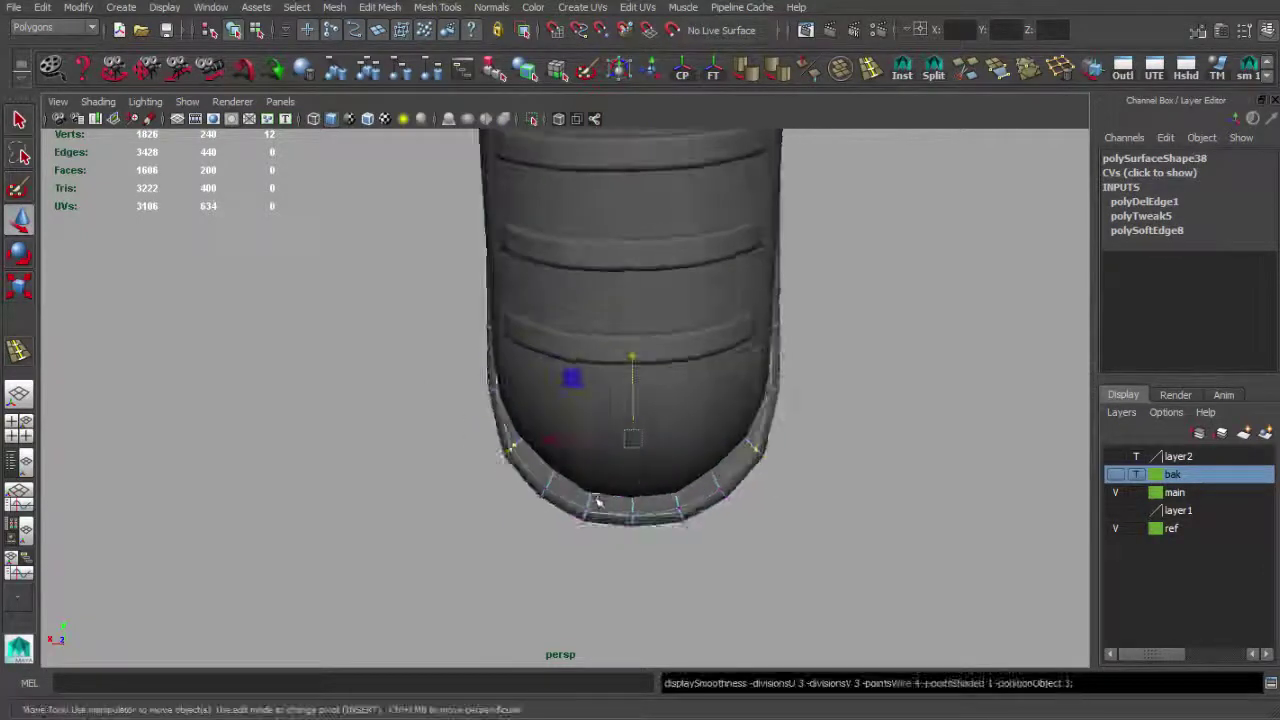
{"action": "key", "text": "4"}
{"action": "key", "text": "q"}
{"action": "key", "text": "5"}
Pull back to view the stock against its reference and select the butt pad.
{"action": "left_click_drag", "start_coordinate": [716, 550], "coordinate": [557, 480], "text": "alt"}
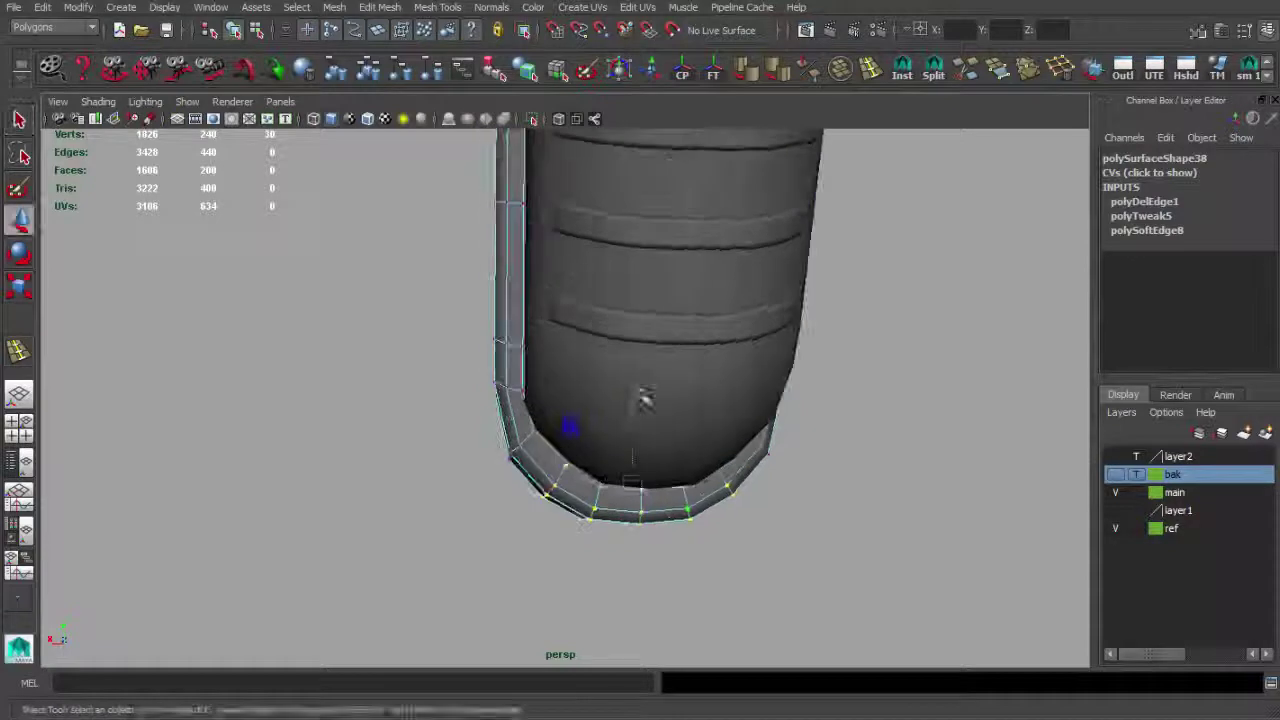
{"action": "scroll", "coordinate": [593, 418], "scroll_direction": "down", "scroll_amount": 5}
{"action": "mouse_move", "coordinate": [593, 418]}
{"action": "left_mouse_down", "text": "alt"}
{"action": "mouse_move", "coordinate": [774, 474]}
{"action": "mouse_move", "coordinate": [614, 434]}
{"action": "left_mouse_up", "text": "alt"}
{"action": "scroll", "coordinate": [774, 474], "scroll_direction": "down", "scroll_amount": 5}
{"action": "scroll", "coordinate": [651, 377], "scroll_direction": "up", "scroll_amount": 2}
{"action": "scroll", "coordinate": [615, 295], "scroll_direction": "up", "scroll_amount": 3}
{"action": "left_click", "coordinate": [603, 292]}
Assign an existing material to the butt pad through its marking menu.
{"action": "left_click_drag", "start_coordinate": [615, 295], "coordinate": [571, 214], "text": "alt"}
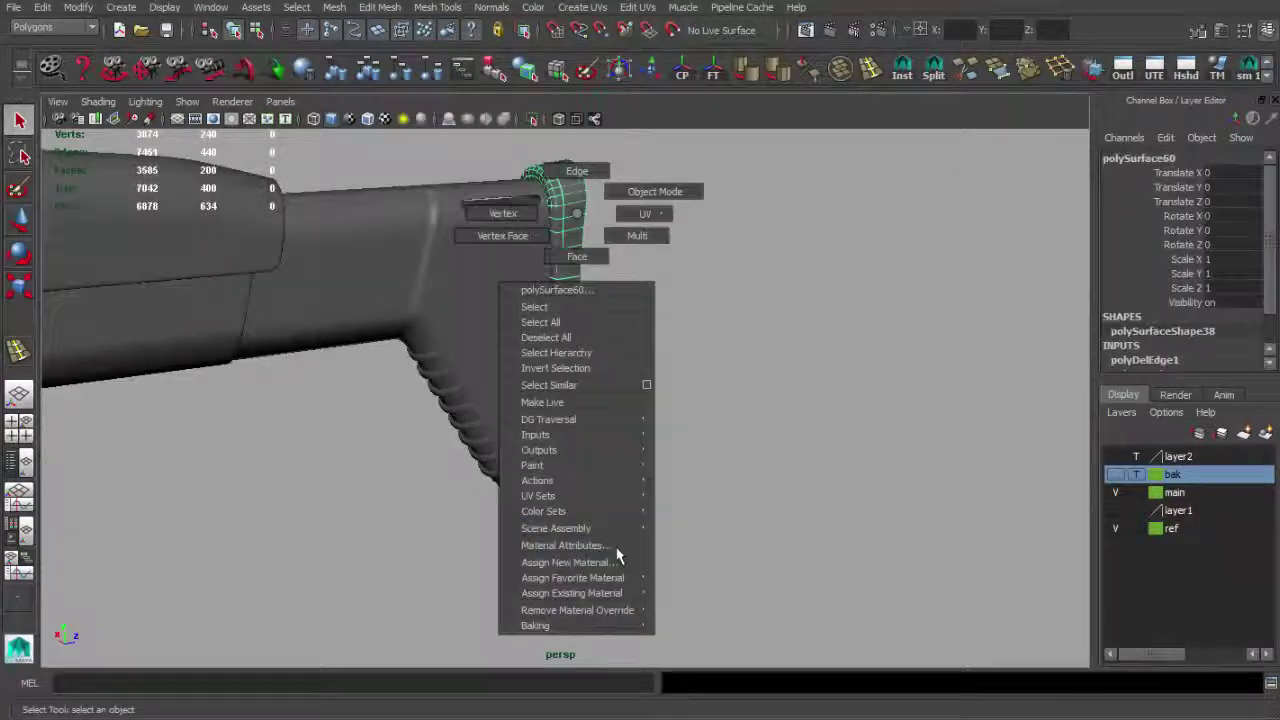
{"action": "right_click_drag", "start_coordinate": [571, 214], "coordinate": [677, 294]}
{"action": "left_click_drag", "start_coordinate": [677, 294], "coordinate": [543, 349], "text": "alt"}
{"action": "left_click", "coordinate": [543, 349]}
{"action": "right_click_drag", "start_coordinate": [557, 290], "coordinate": [590, 484]}
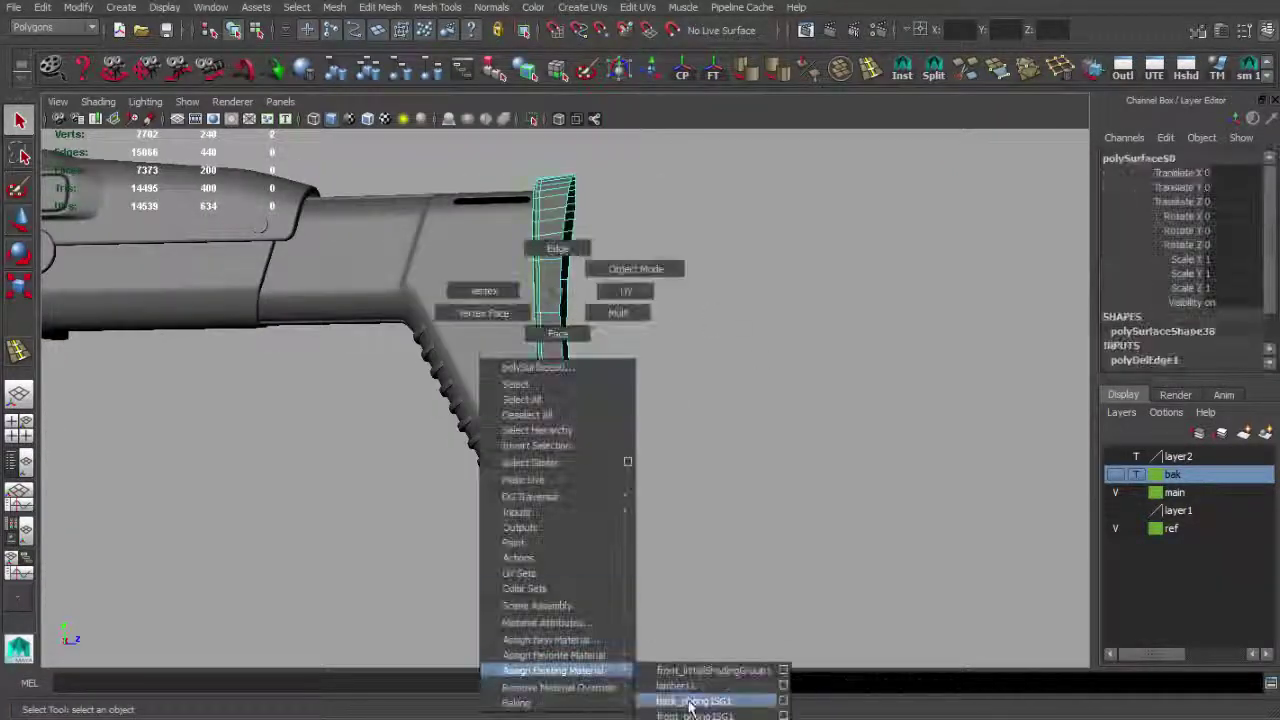
{"action": "left_click", "coordinate": [690, 705]}
Centre the butt pad in the side view and inspect its extruded edge.
{"action": "left_click", "coordinate": [523, 443]}
{"action": "key", "text": "space"}
{"action": "key", "text": "space"}
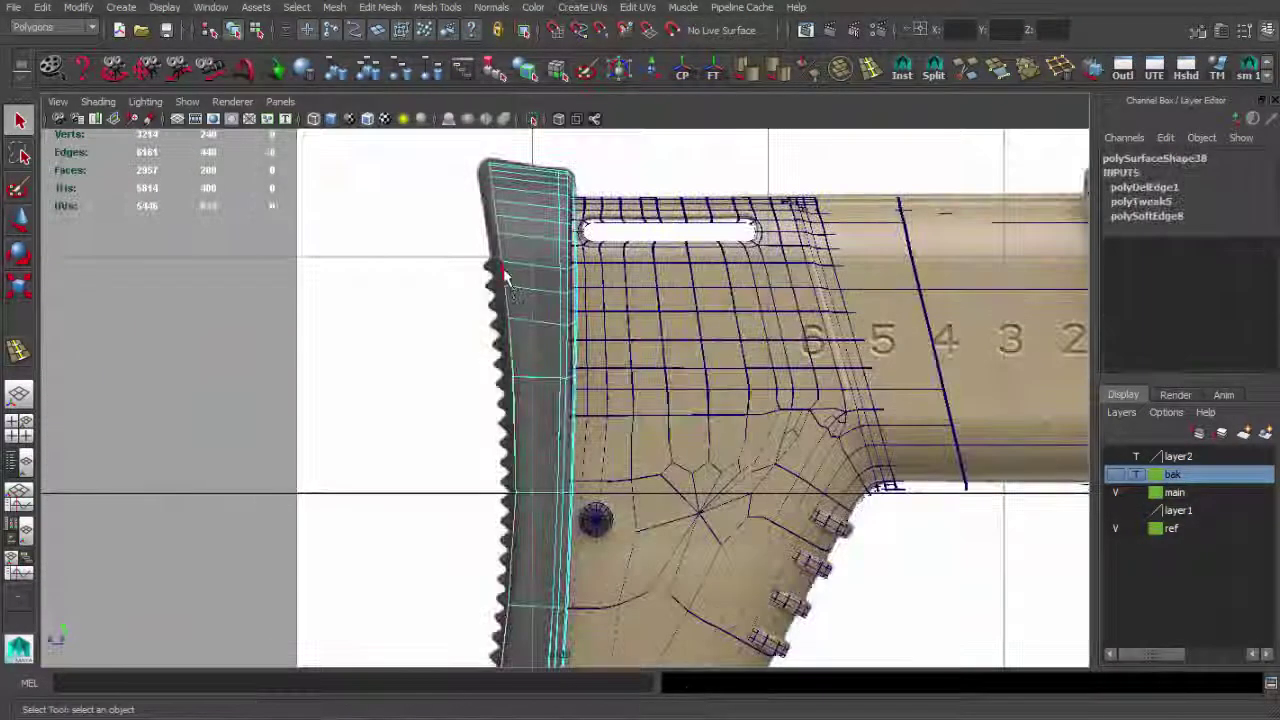
{"action": "scroll", "coordinate": [505, 277], "scroll_direction": "up", "scroll_amount": 2}
{"action": "scroll", "coordinate": [557, 337], "scroll_direction": "up", "scroll_amount": 2}
{"action": "middle_click_drag", "start_coordinate": [557, 337], "coordinate": [592, 420], "text": "alt"}
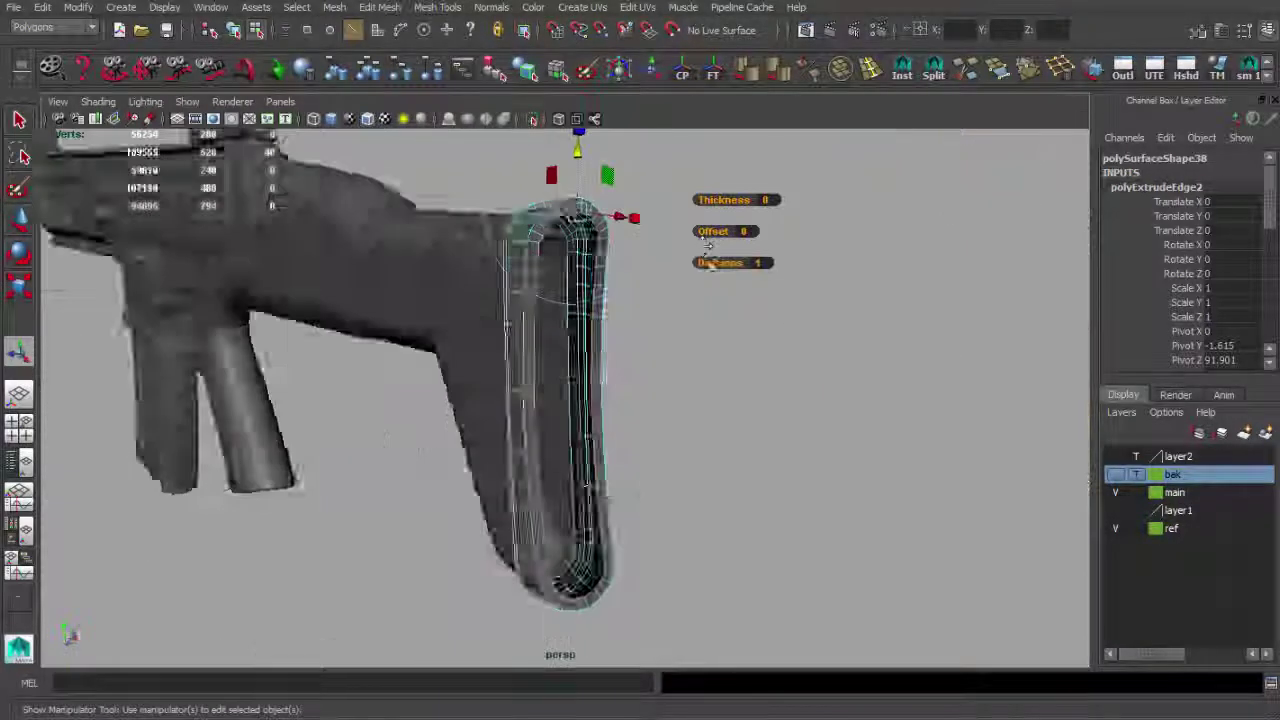
{"action": "left_click_drag", "start_coordinate": [737, 177], "coordinate": [634, 201], "text": "alt"}
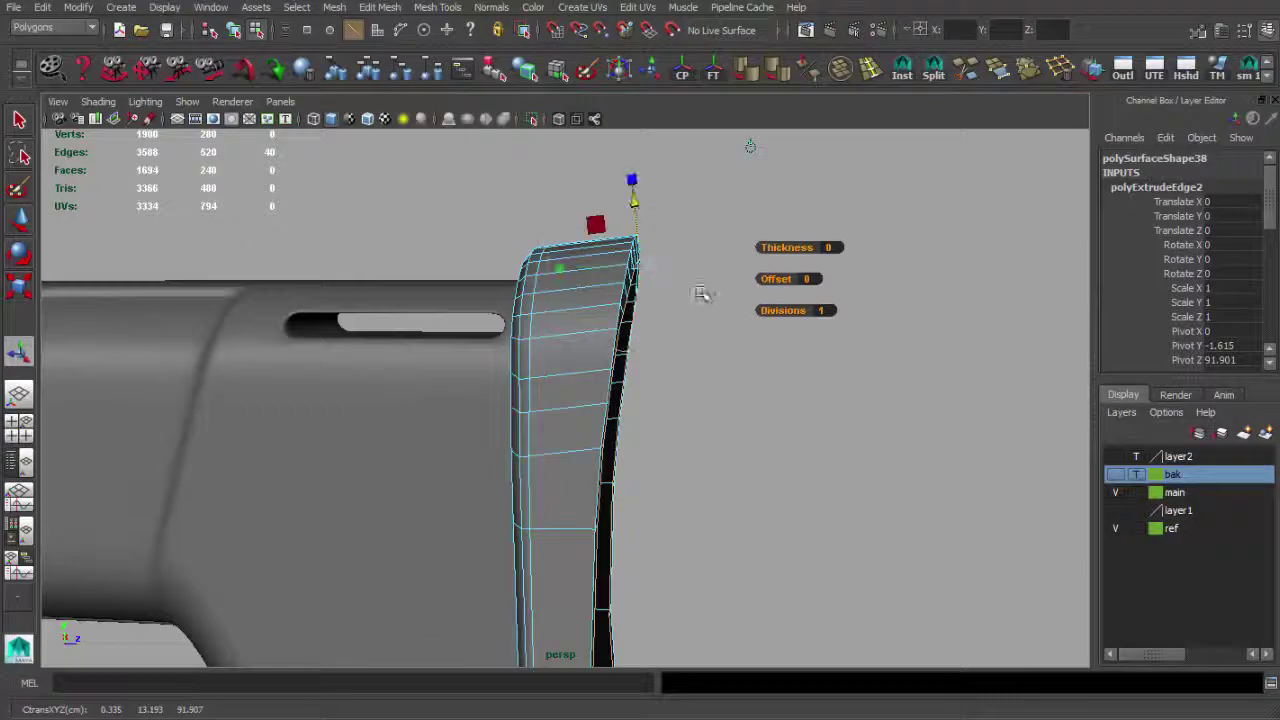
{"action": "left_click_drag", "start_coordinate": [703, 294], "coordinate": [694, 630], "text": "alt"}
Align the extruded rim edges with the reference and add a supporting edge loop.
{"action": "key", "text": "w"}
{"action": "key", "text": "space"}
{"action": "left_click_drag", "start_coordinate": [714, 509], "coordinate": [790, 509]}
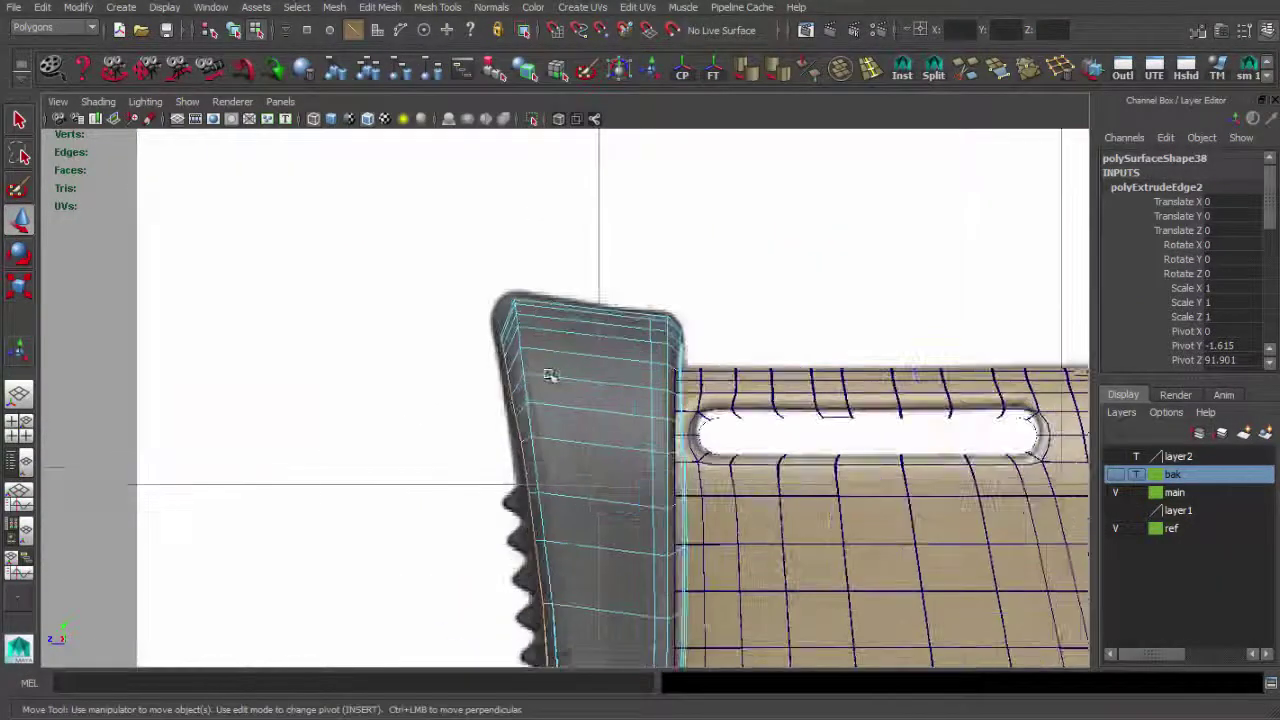
{"action": "key", "text": "ctrl+e"}
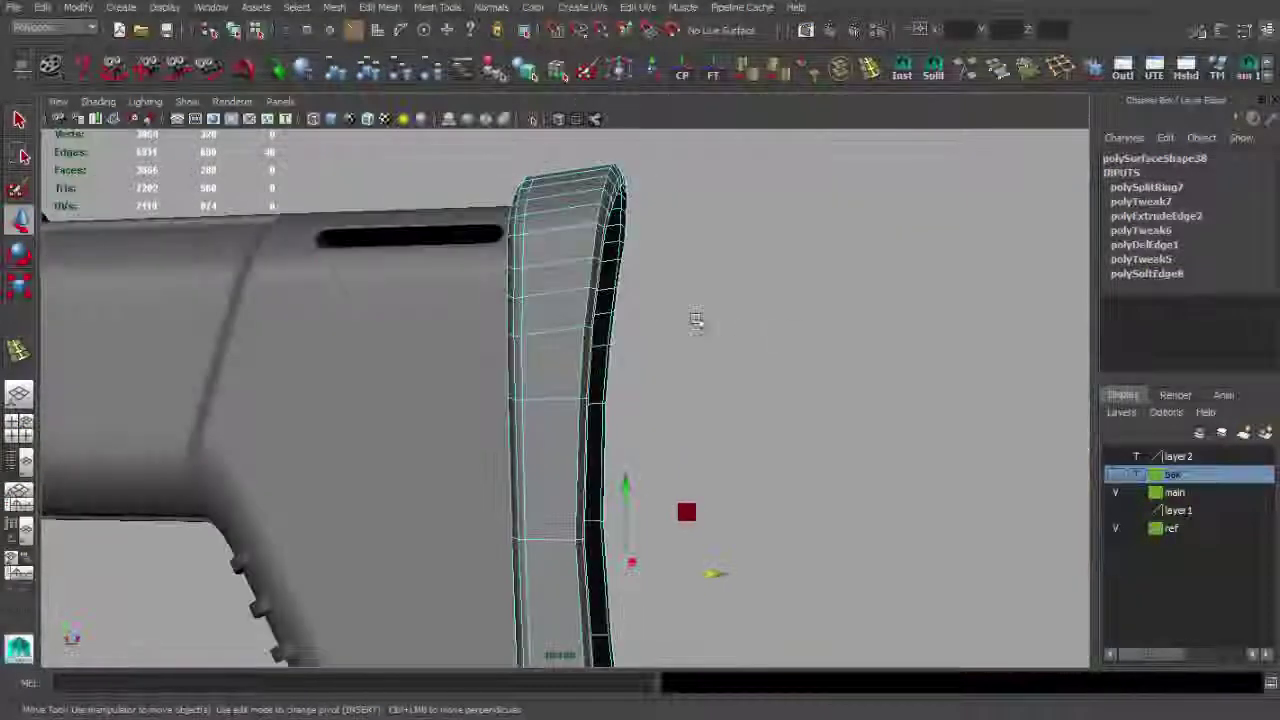
{"action": "right_click_drag", "start_coordinate": [650, 320], "coordinate": [637, 390], "text": "shift"}
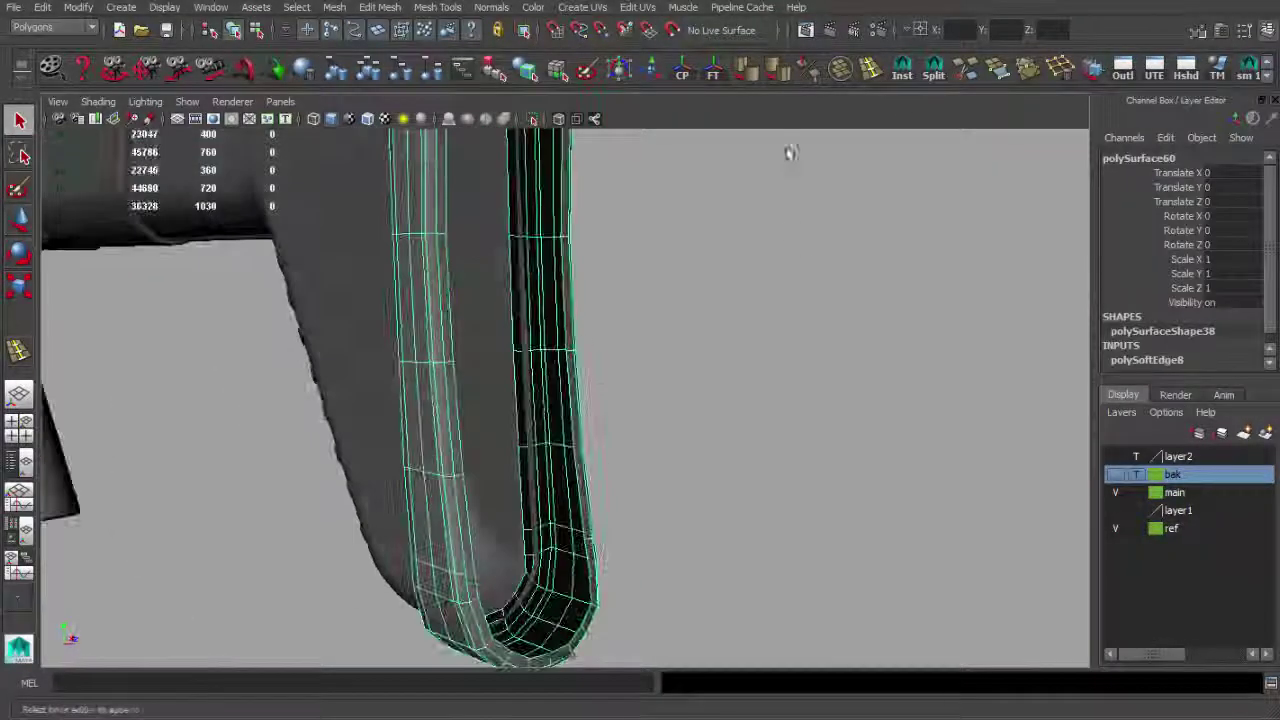
Fill the two gaps between the rim and the pad face with appended polygons.
{"action": "left_click", "coordinate": [995, 80]}
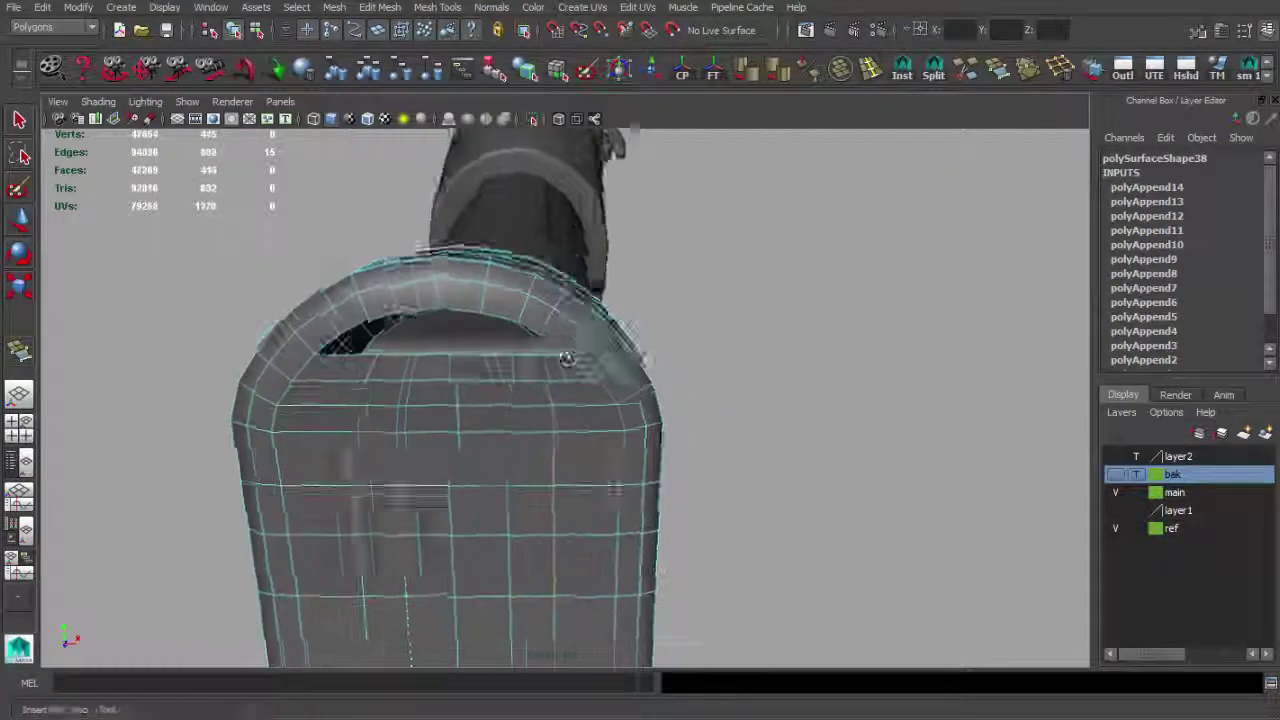
{"action": "key", "text": "q"}
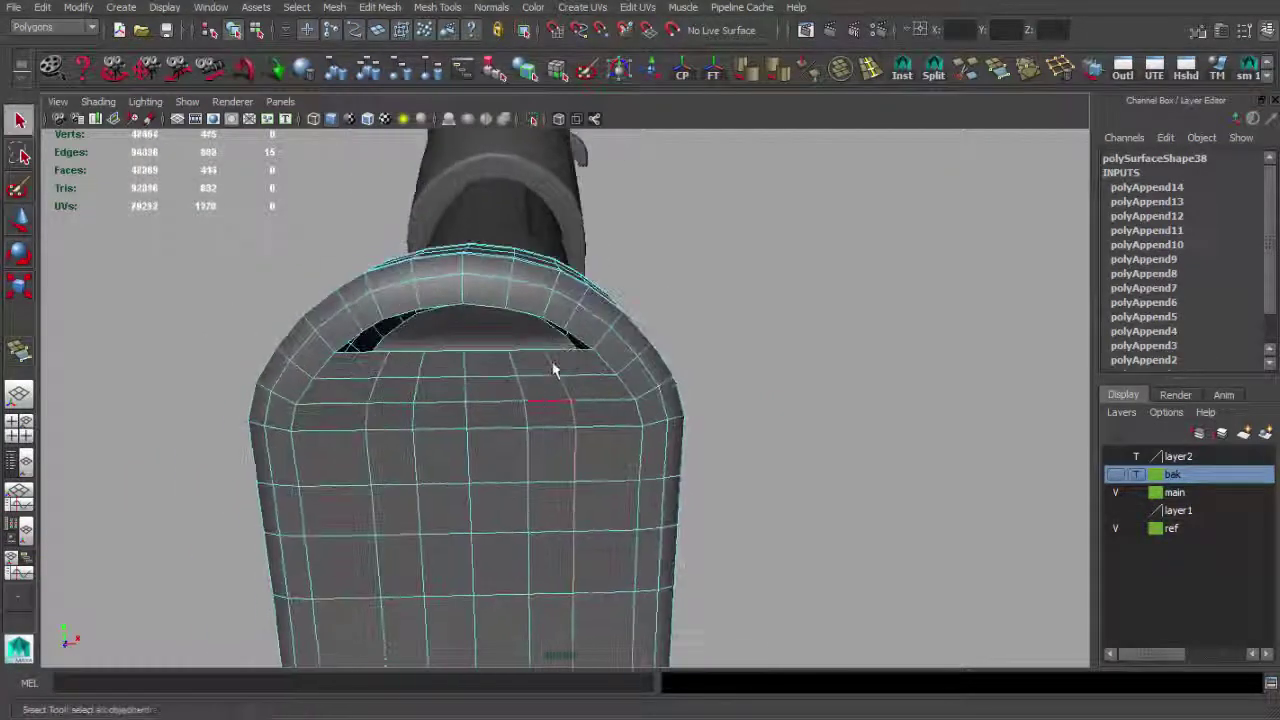
{"action": "left_click", "coordinate": [868, 70]}
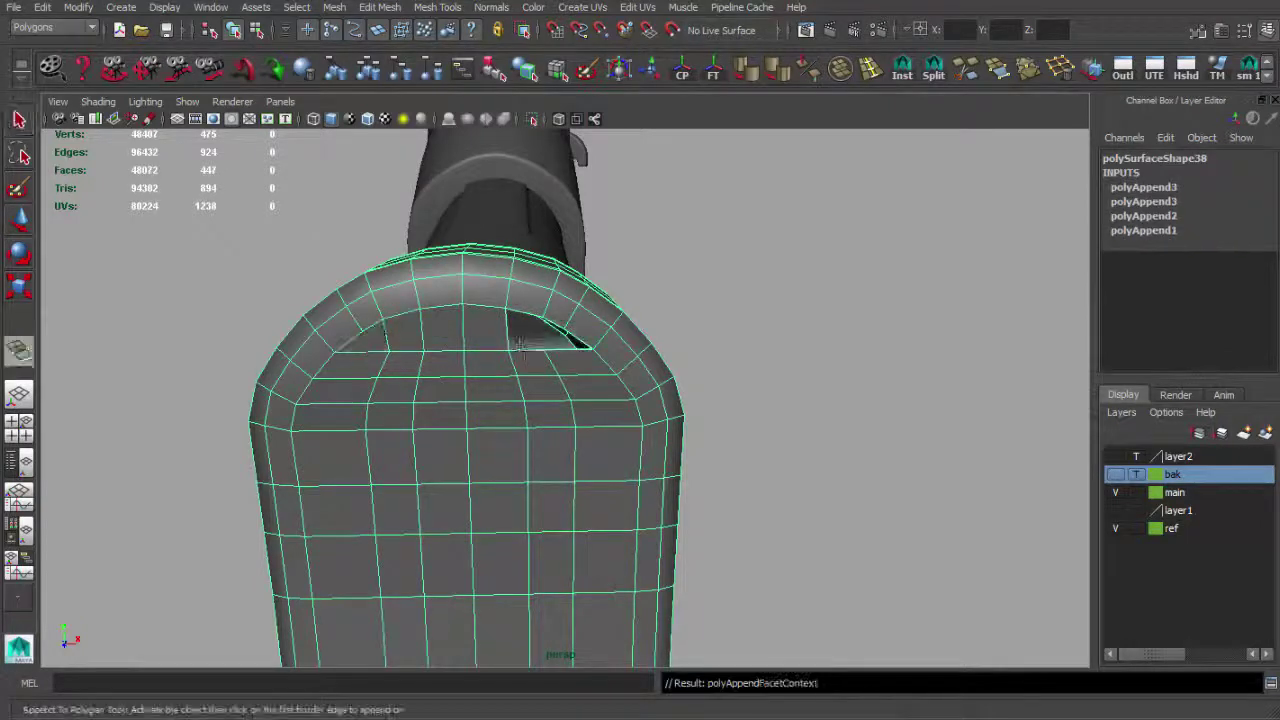
{"action": "key", "text": "q"}
Close the triangular holes on the pad's underside with appended faces.
{"action": "left_click_drag", "start_coordinate": [553, 340], "coordinate": [730, 165], "text": "alt"}
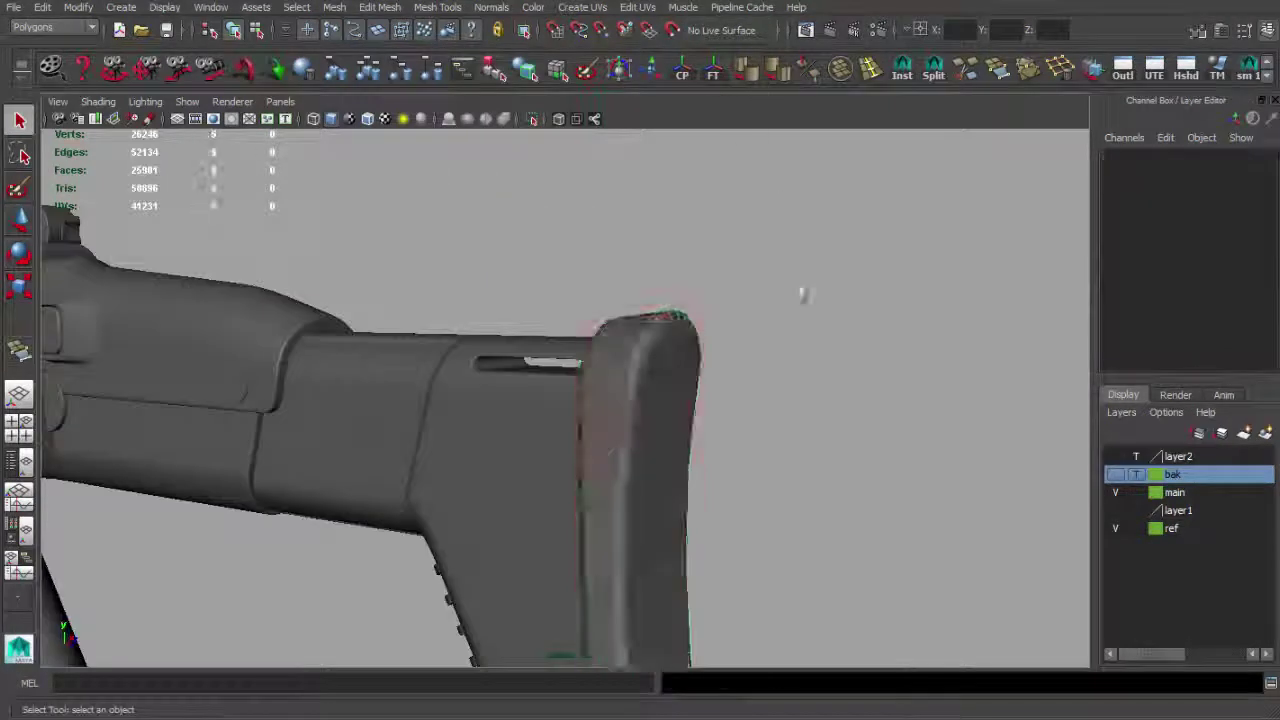
{"action": "left_click_drag", "start_coordinate": [803, 294], "coordinate": [700, 330], "text": "alt"}
{"action": "left_click", "coordinate": [666, 343]}
{"action": "scroll", "coordinate": [883, 429], "scroll_direction": "up", "scroll_amount": 3}
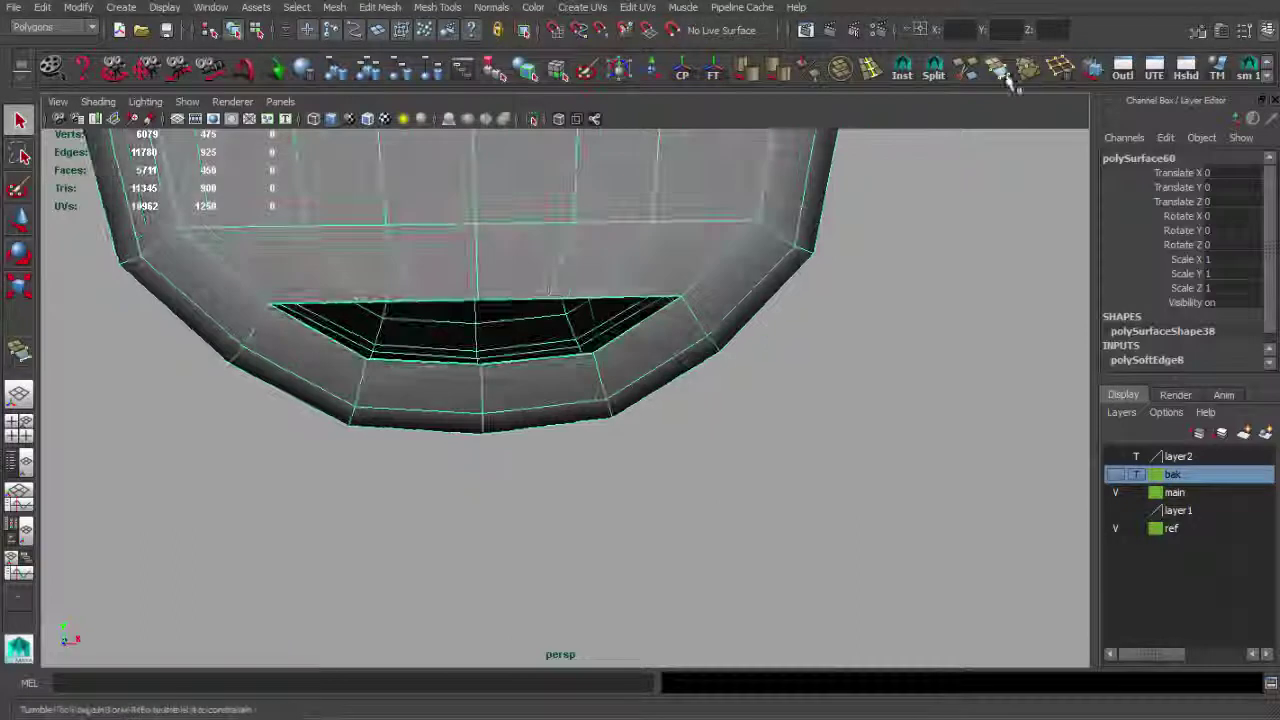
{"action": "left_click", "coordinate": [1004, 74]}
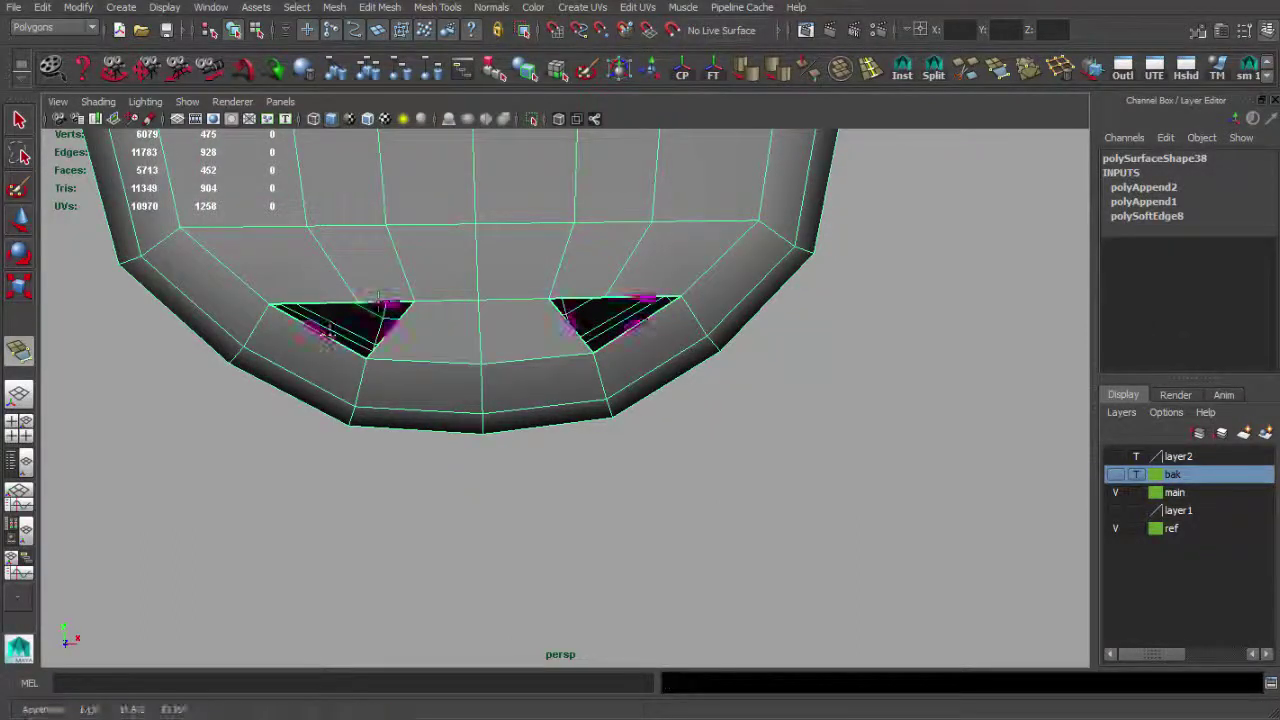
{"action": "key", "text": "q"}
{"action": "left_click_drag", "start_coordinate": [612, 322], "coordinate": [516, 358], "text": "alt"}
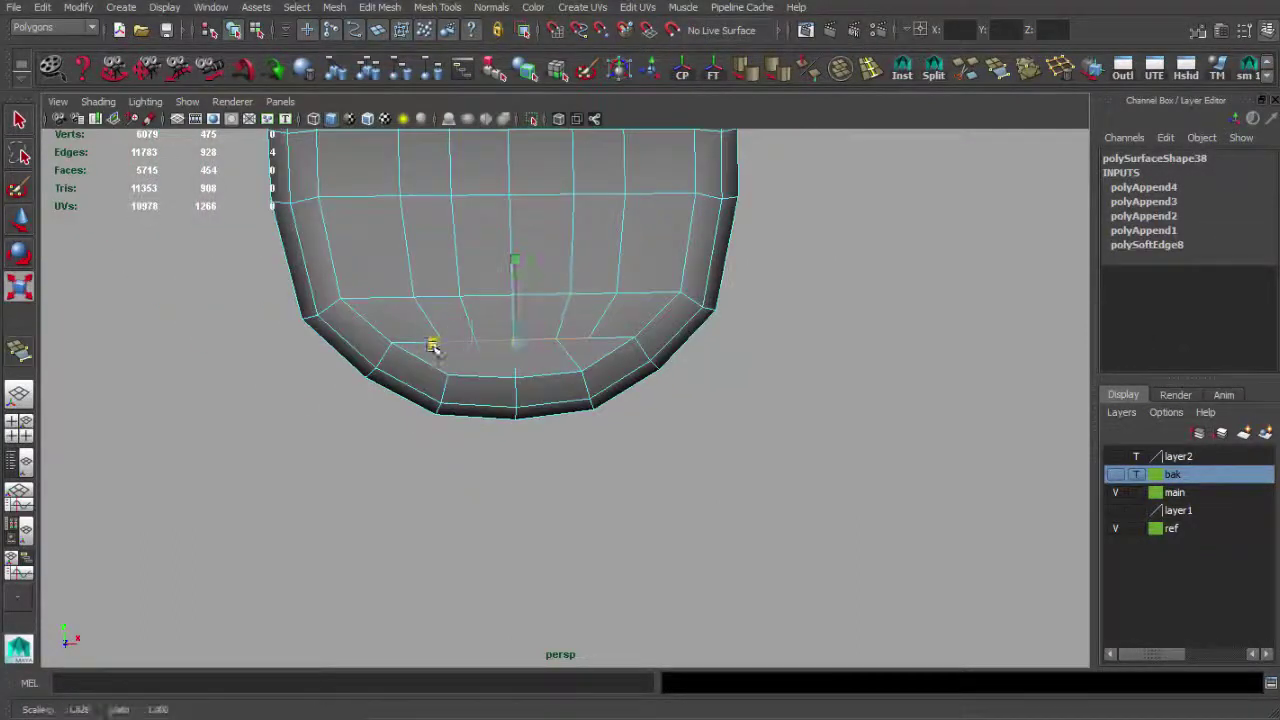
{"action": "mouse_move", "coordinate": [503, 268]}
{"action": "left_mouse_down", "text": "alt"}
{"action": "mouse_move", "coordinate": [652, 337]}
{"action": "mouse_move", "coordinate": [480, 366]}
{"action": "mouse_move", "coordinate": [629, 609]}
{"action": "mouse_move", "coordinate": [503, 313]}
{"action": "mouse_move", "coordinate": [486, 471]}
{"action": "mouse_move", "coordinate": [560, 420]}
{"action": "left_mouse_up", "text": "alt"}
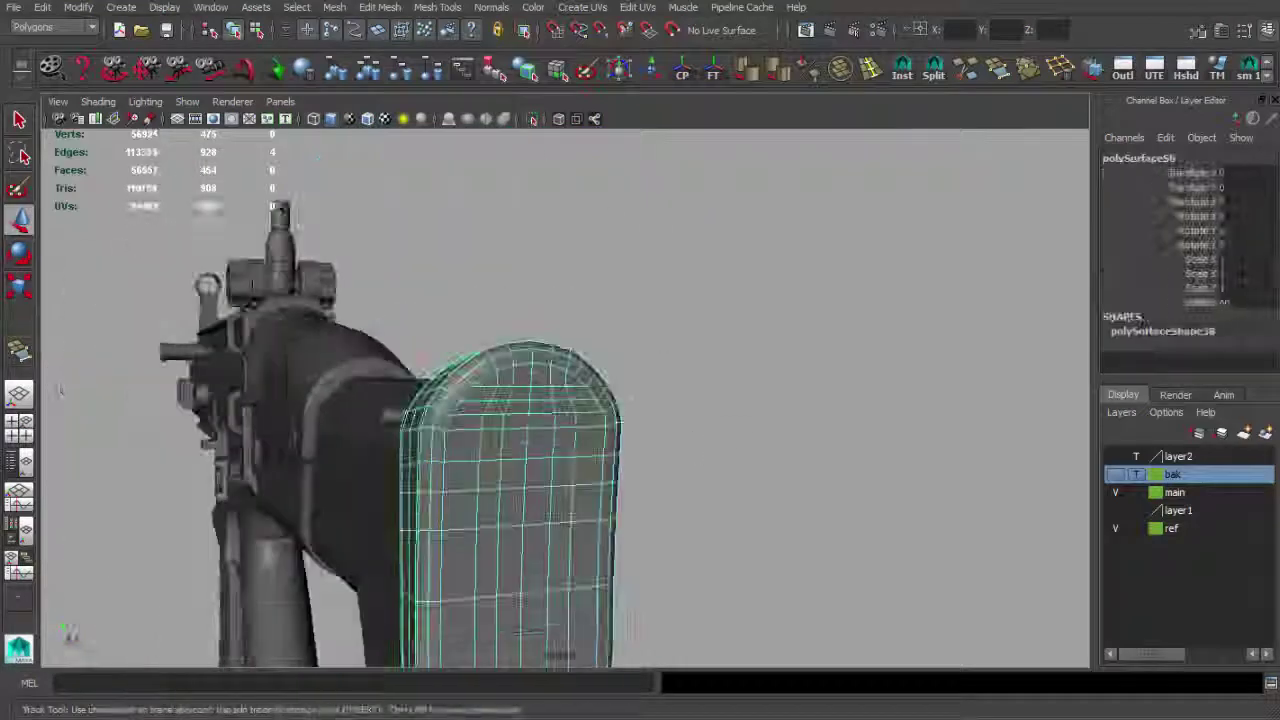
{"action": "left_click", "coordinate": [671, 400]}
{"action": "left_click_drag", "start_coordinate": [671, 400], "coordinate": [643, 374], "text": "alt"}
{"action": "mouse_move", "coordinate": [648, 455]}
{"action": "left_mouse_down", "text": "alt"}
{"action": "mouse_move", "coordinate": [691, 357]}
{"action": "mouse_move", "coordinate": [571, 329]}
{"action": "mouse_move", "coordinate": [609, 443]}
{"action": "mouse_move", "coordinate": [641, 381]}
{"action": "mouse_move", "coordinate": [600, 340]}
{"action": "mouse_move", "coordinate": [457, 391]}
{"action": "mouse_move", "coordinate": [591, 371]}
{"action": "mouse_move", "coordinate": [563, 388]}
{"action": "mouse_move", "coordinate": [547, 337]}
{"action": "left_mouse_up", "text": "alt"}
{"action": "left_click", "coordinate": [609, 443]}
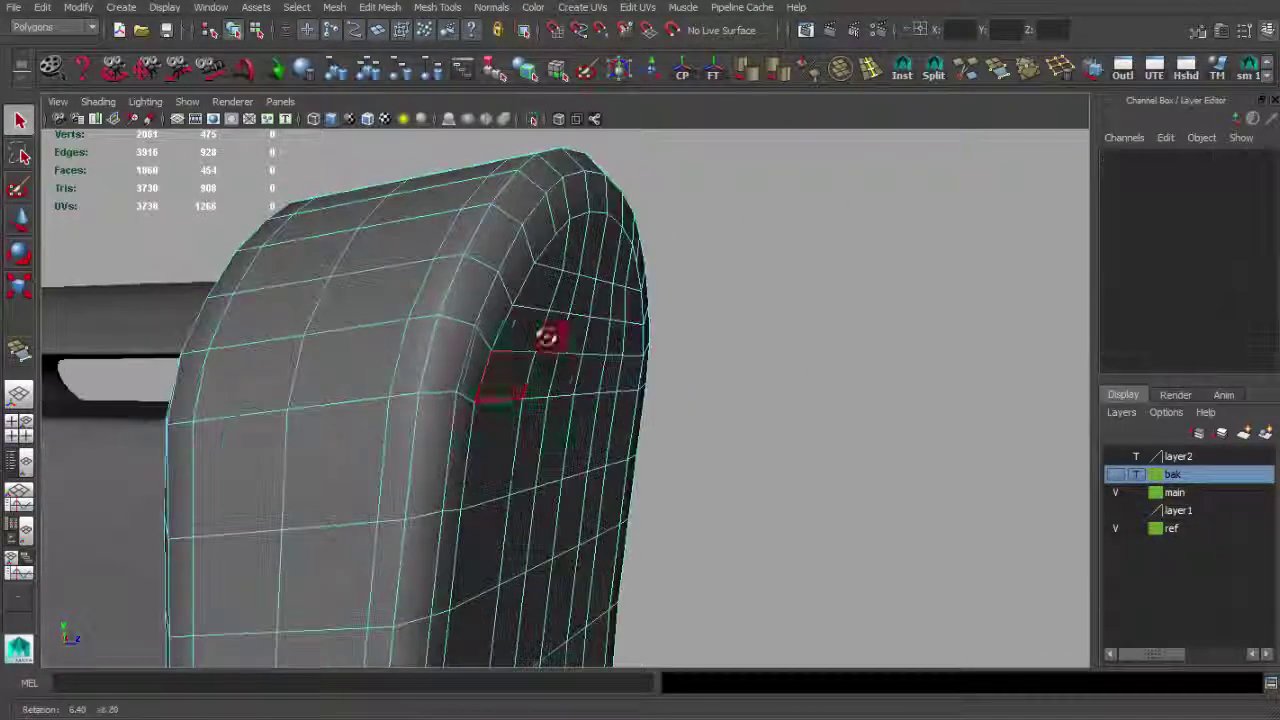
{"action": "left_click", "coordinate": [632, 399]}
{"action": "key", "text": "w"}
{"action": "left_click_drag", "start_coordinate": [632, 399], "coordinate": [510, 415], "text": "alt"}
{"action": "key", "text": "q"}
{"action": "left_click", "coordinate": [657, 393]}
{"action": "mouse_move", "coordinate": [657, 393]}
{"action": "left_mouse_down", "text": "alt"}
{"action": "mouse_move", "coordinate": [577, 386]}
{"action": "mouse_move", "coordinate": [543, 406]}
{"action": "left_mouse_up", "text": "alt"}
{"action": "right_click_drag", "start_coordinate": [543, 406], "coordinate": [322, 360], "text": "alt"}
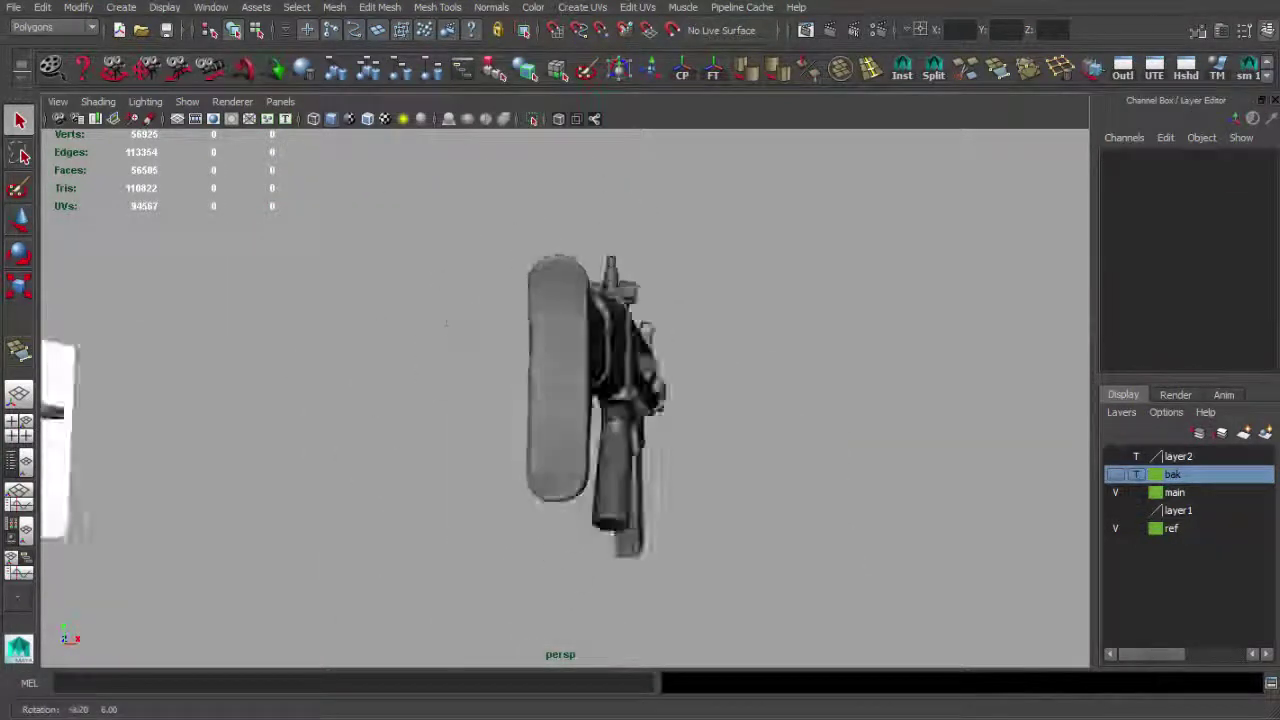
{"action": "left_click", "coordinate": [608, 503]}
{"action": "mouse_move", "coordinate": [608, 503]}
{"action": "left_mouse_down", "text": "alt"}
{"action": "mouse_move", "coordinate": [810, 507]}
{"action": "mouse_move", "coordinate": [605, 510]}
{"action": "left_mouse_up", "text": "alt"}
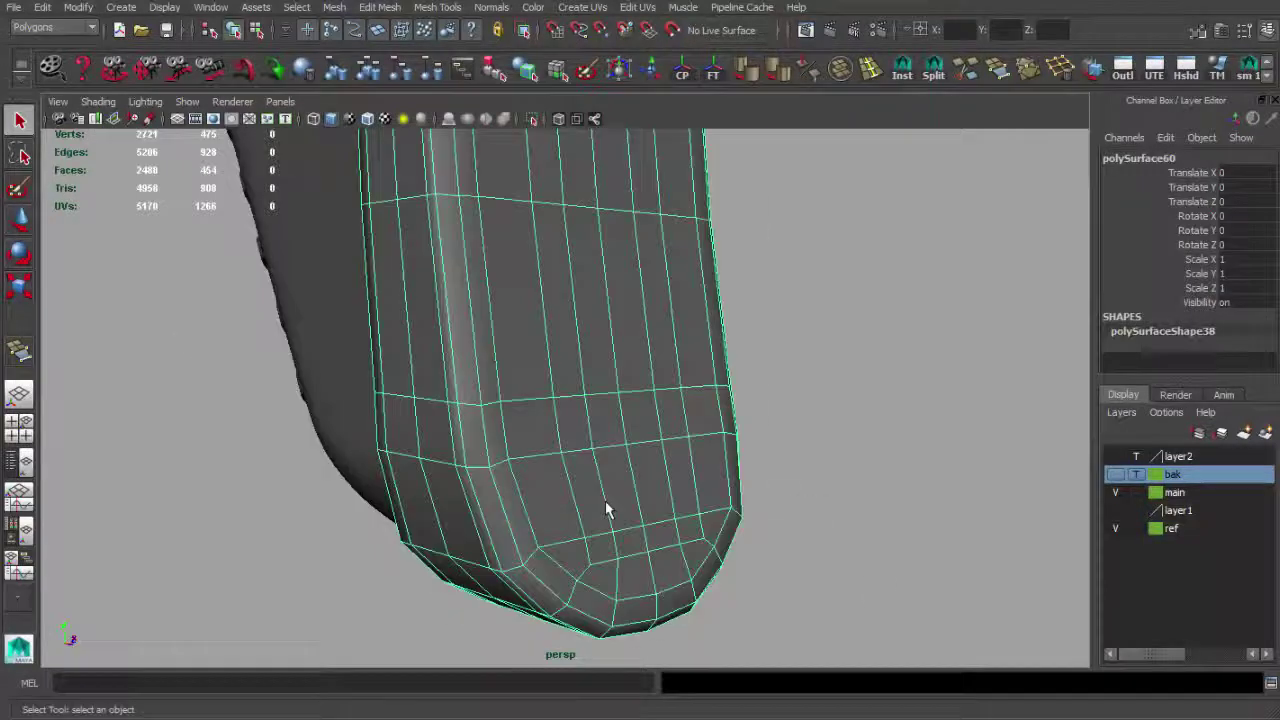
{"action": "left_click", "coordinate": [716, 438]}
{"action": "key", "text": "w"}
{"action": "left_click_drag", "start_coordinate": [716, 438], "coordinate": [655, 480], "text": "alt"}
{"action": "mouse_move", "coordinate": [738, 390]}
{"action": "left_mouse_down", "text": "alt"}
{"action": "mouse_move", "coordinate": [814, 449]}
{"action": "mouse_move", "coordinate": [184, 360]}
{"action": "mouse_move", "coordinate": [580, 391]}
{"action": "mouse_move", "coordinate": [386, 354]}
{"action": "mouse_move", "coordinate": [589, 420]}
{"action": "mouse_move", "coordinate": [654, 368]}
{"action": "left_mouse_up", "text": "alt"}
{"action": "left_click", "coordinate": [814, 449]}
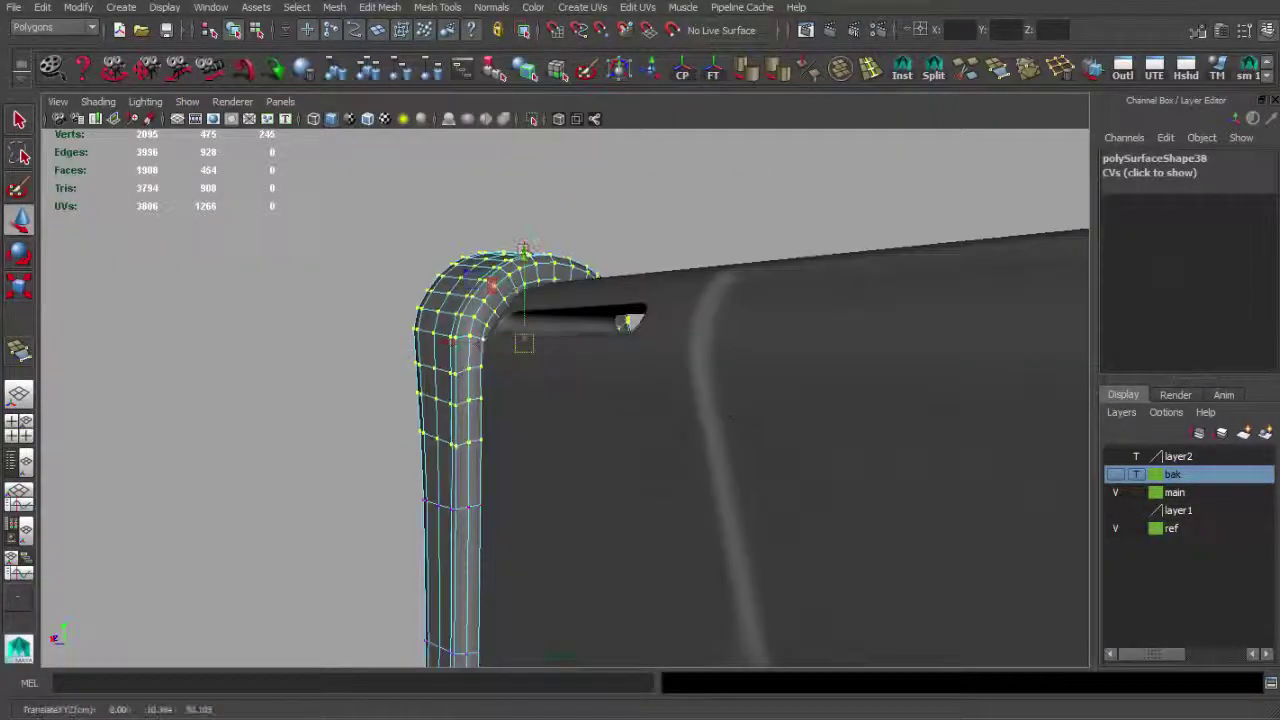
{"action": "mouse_move", "coordinate": [627, 320]}
{"action": "left_mouse_down", "text": "alt"}
{"action": "mouse_move", "coordinate": [500, 280]}
{"action": "mouse_move", "coordinate": [651, 309]}
{"action": "mouse_move", "coordinate": [700, 380]}
{"action": "left_mouse_up", "text": "alt"}
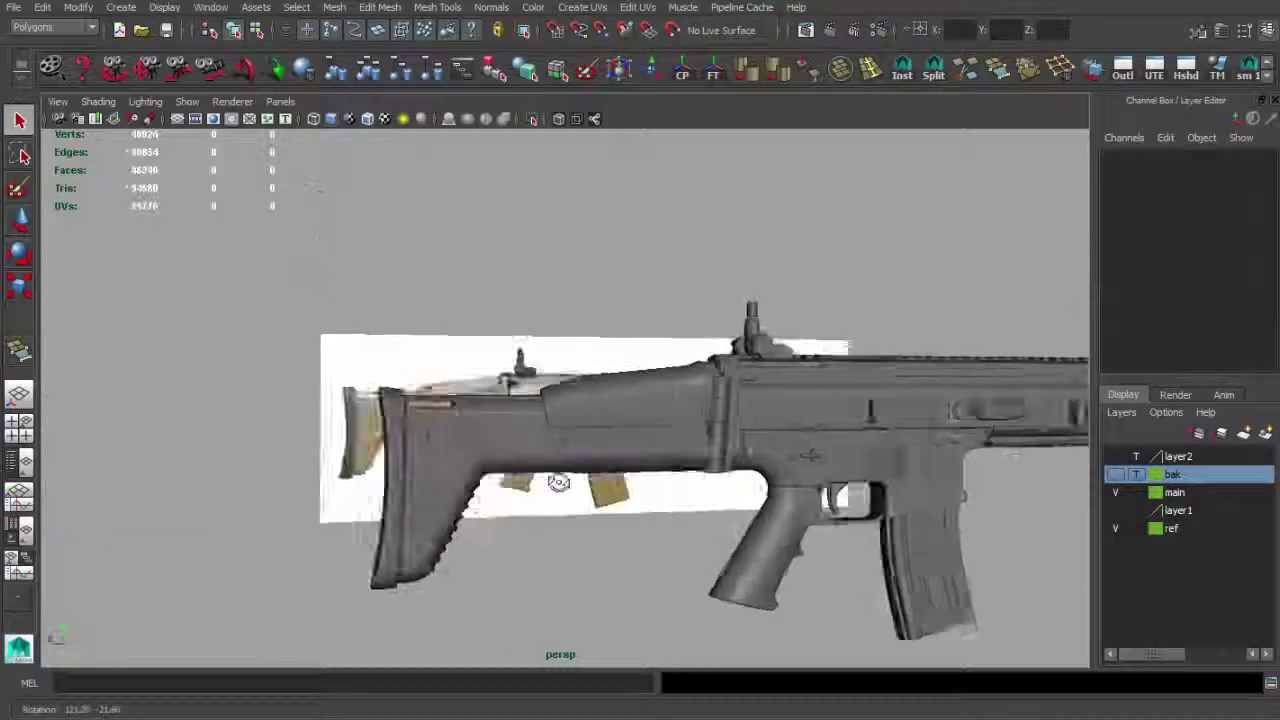
{"action": "left_click_drag", "start_coordinate": [846, 543], "coordinate": [486, 491], "text": "alt"}
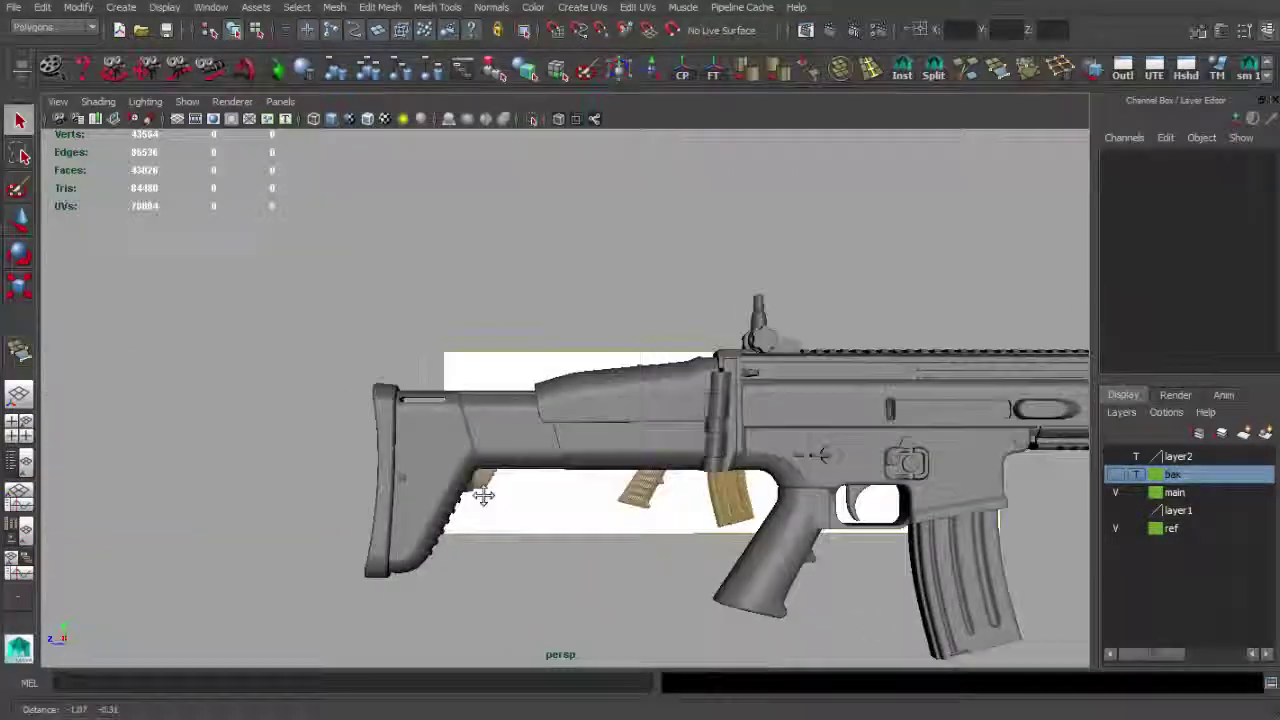